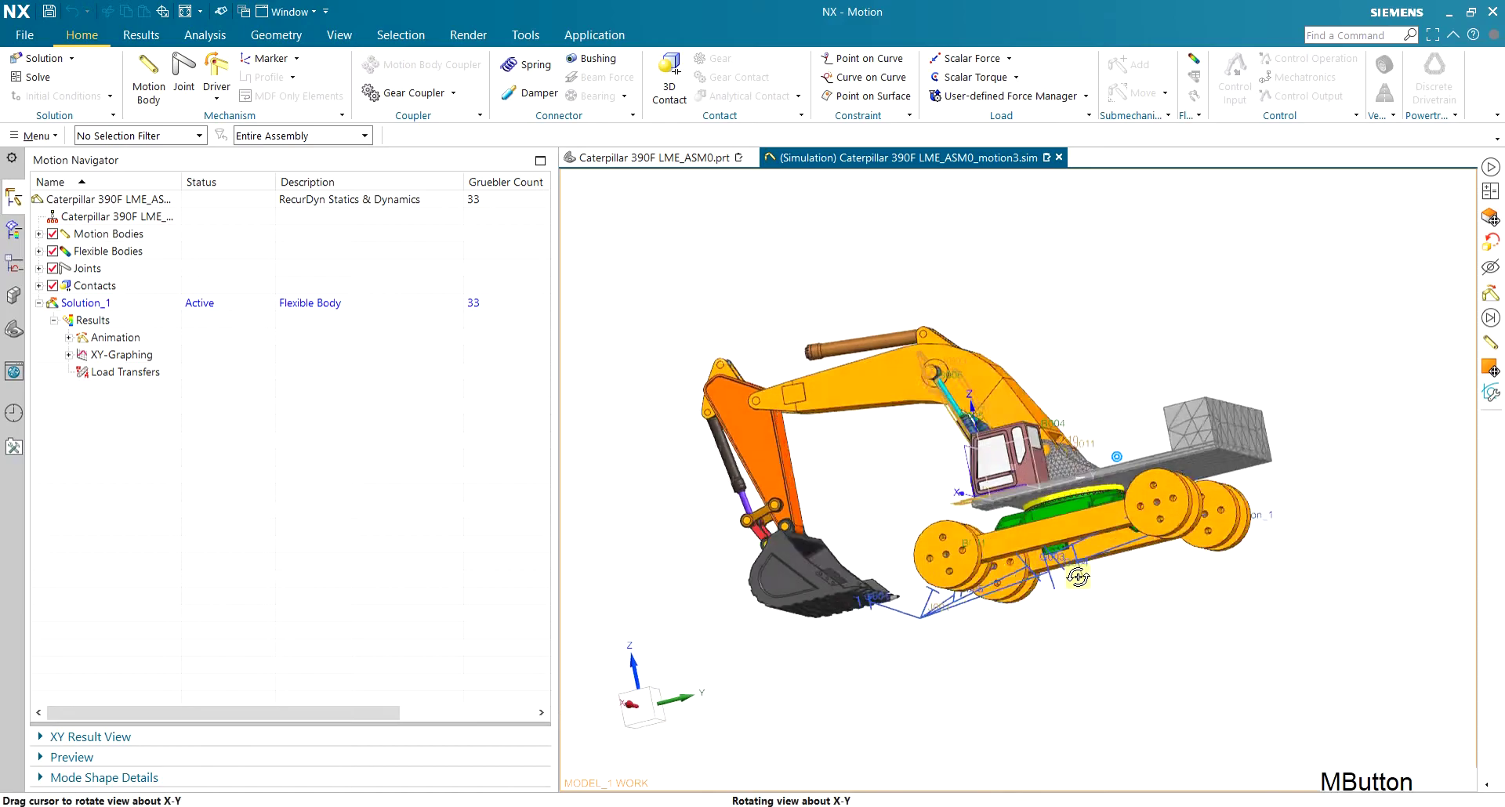
Display the excavator solution's flexible-body deformation results at the last time step, step 500
middle_drag(1126, 631, 1169, 617)
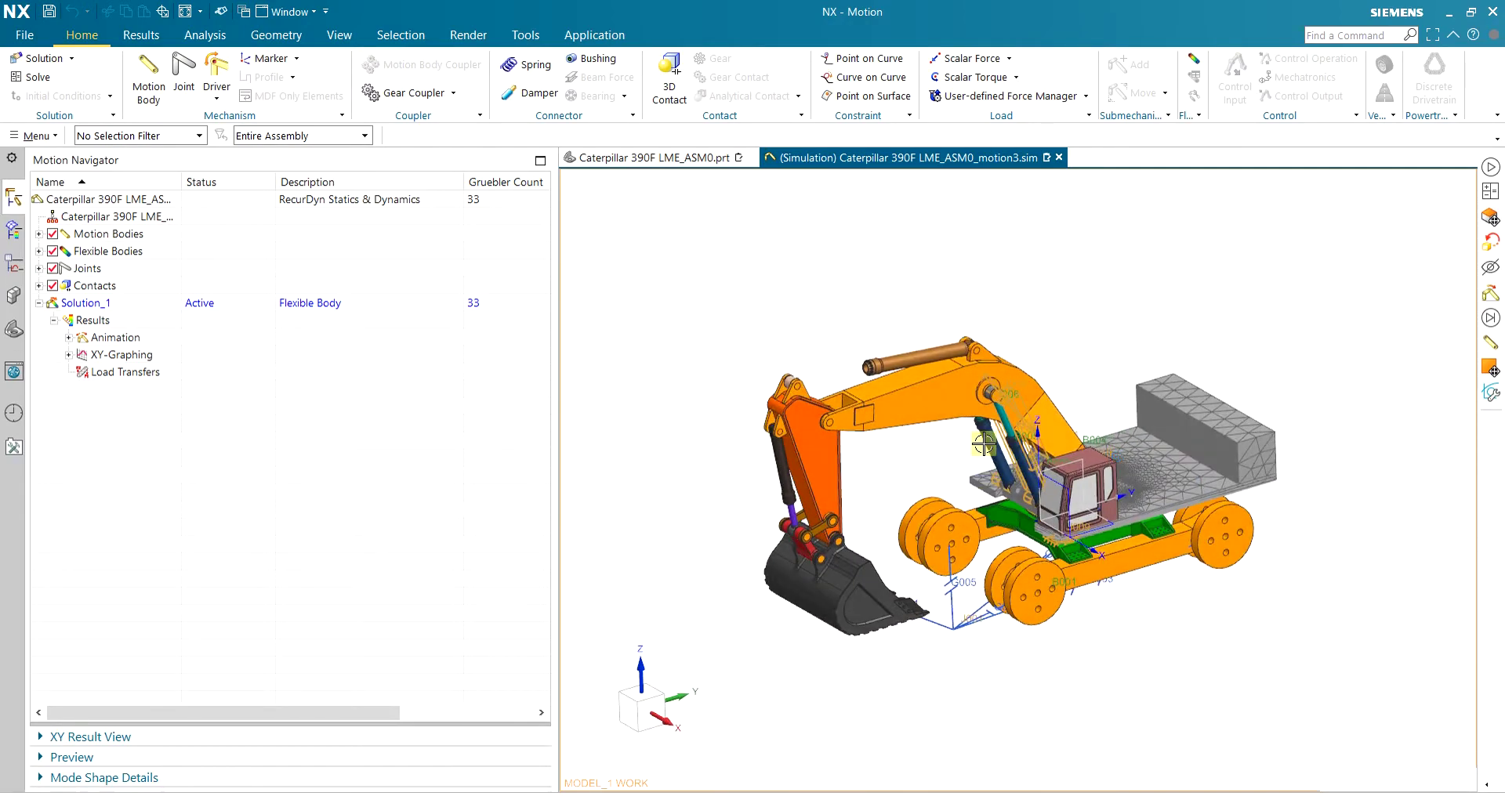
scroll(975, 446, up, 5)
scroll(1098, 440, up, 3)
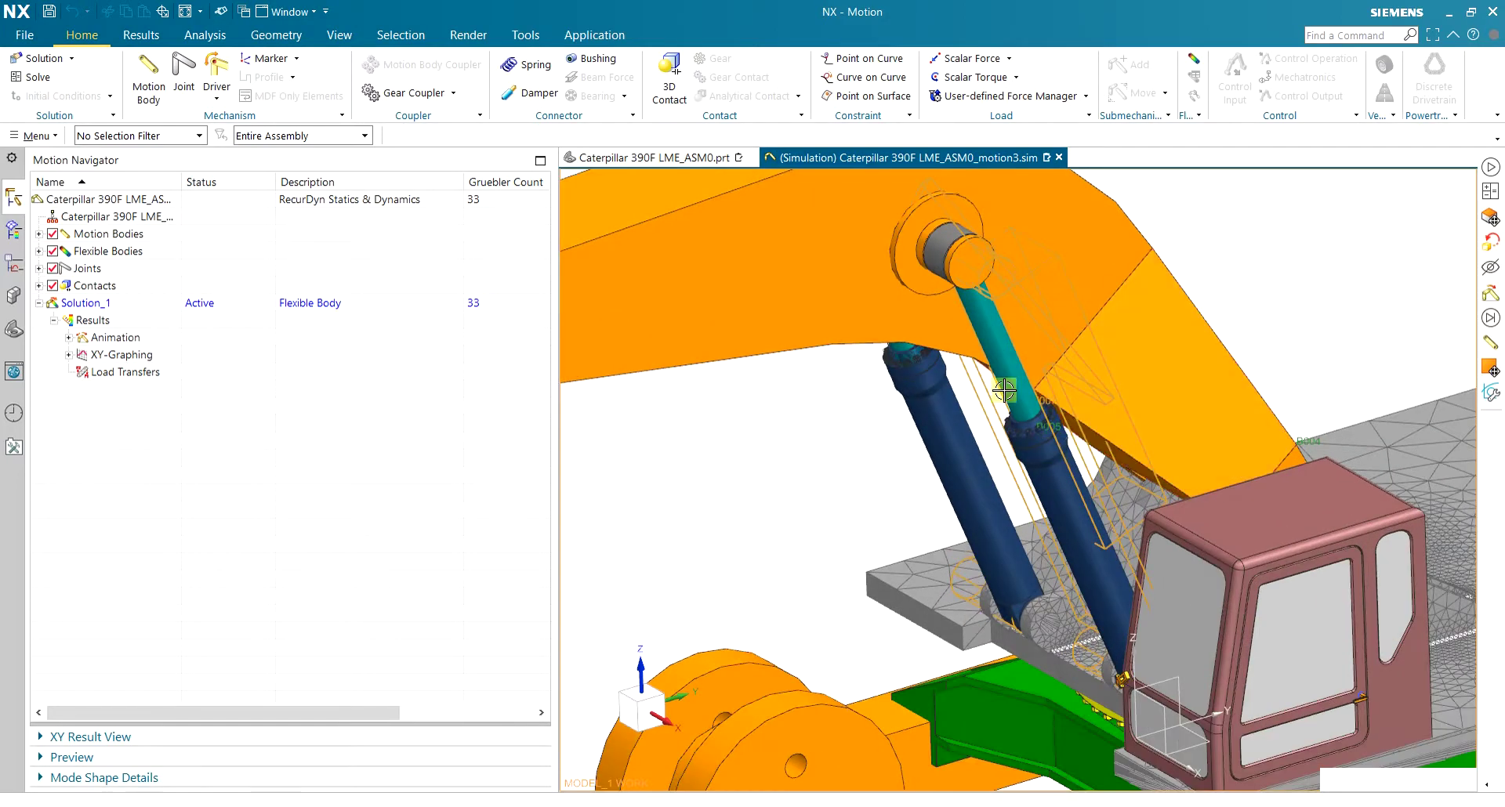
scroll(1047, 462, up, 4)
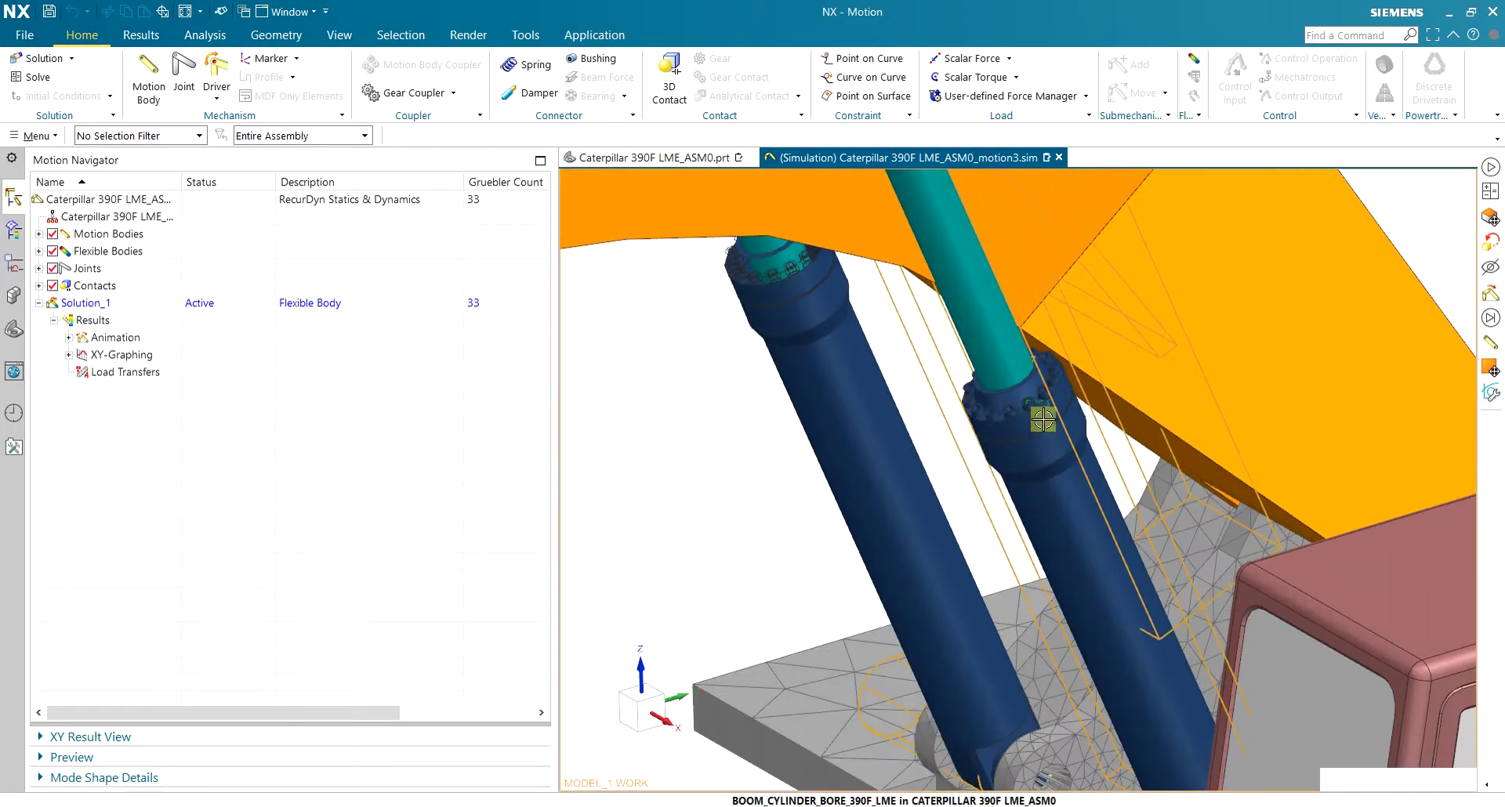
scroll(1008, 399, up, 1)
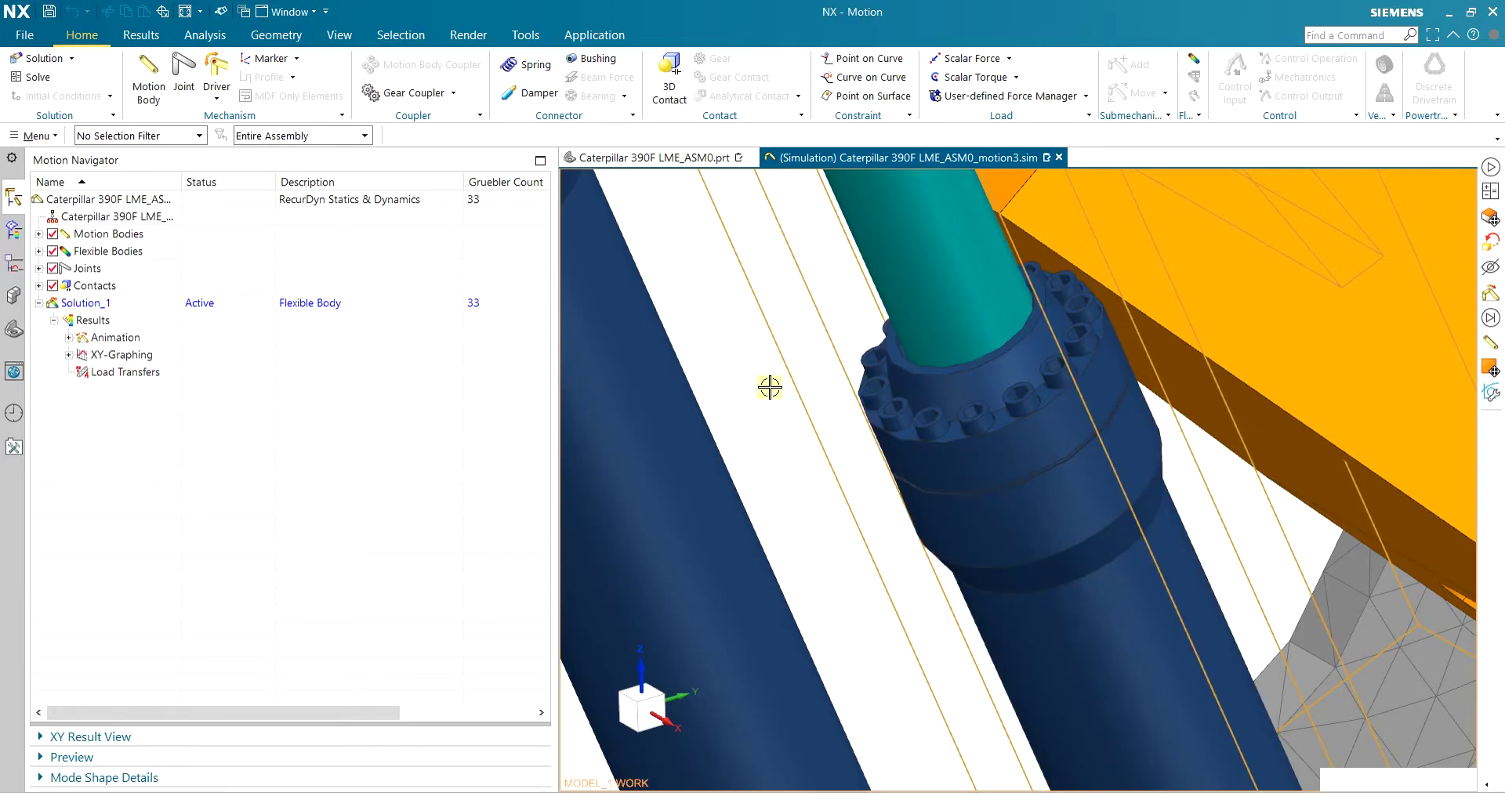
click(39, 304)
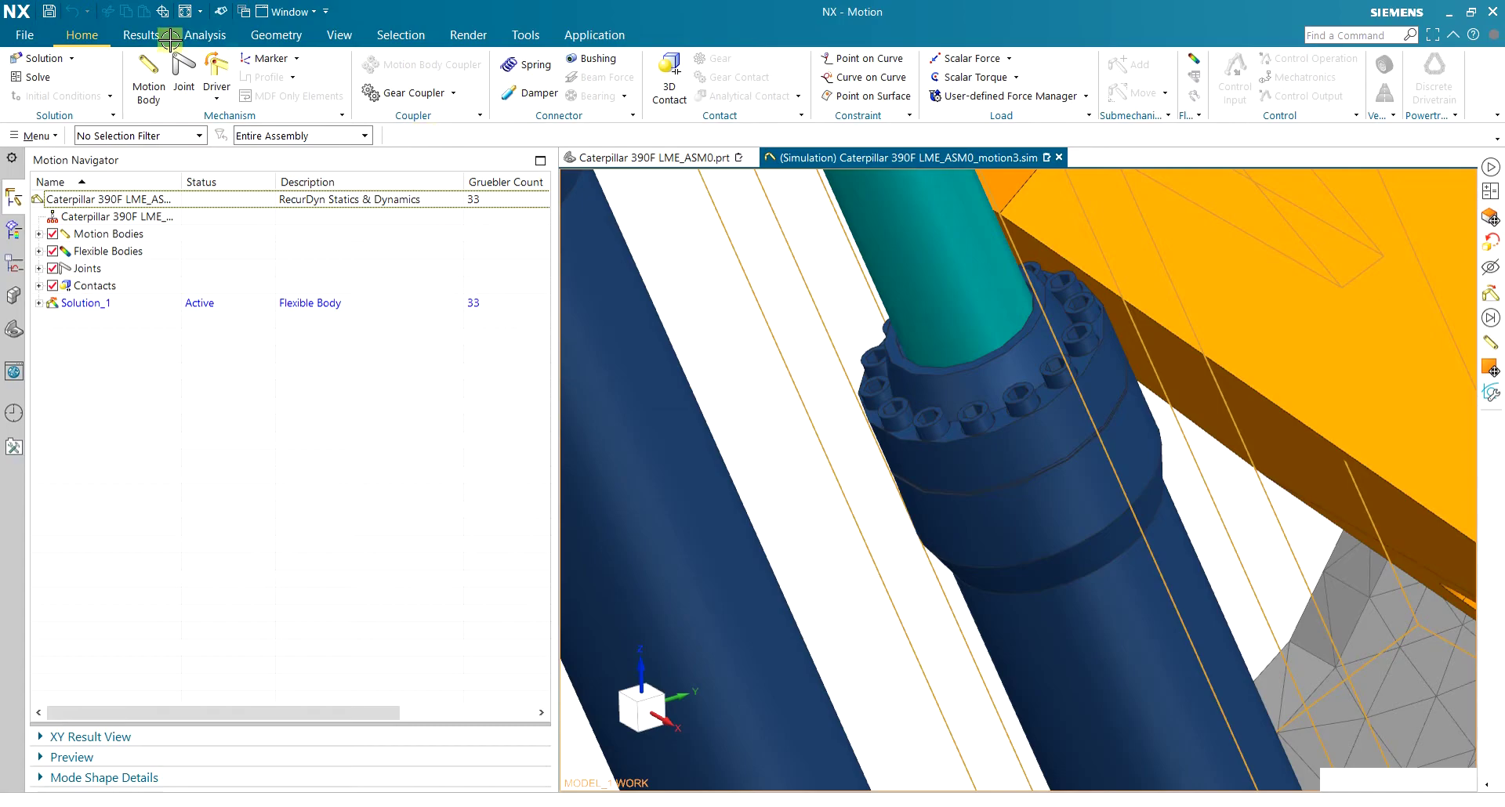
click(141, 34)
click(278, 61)
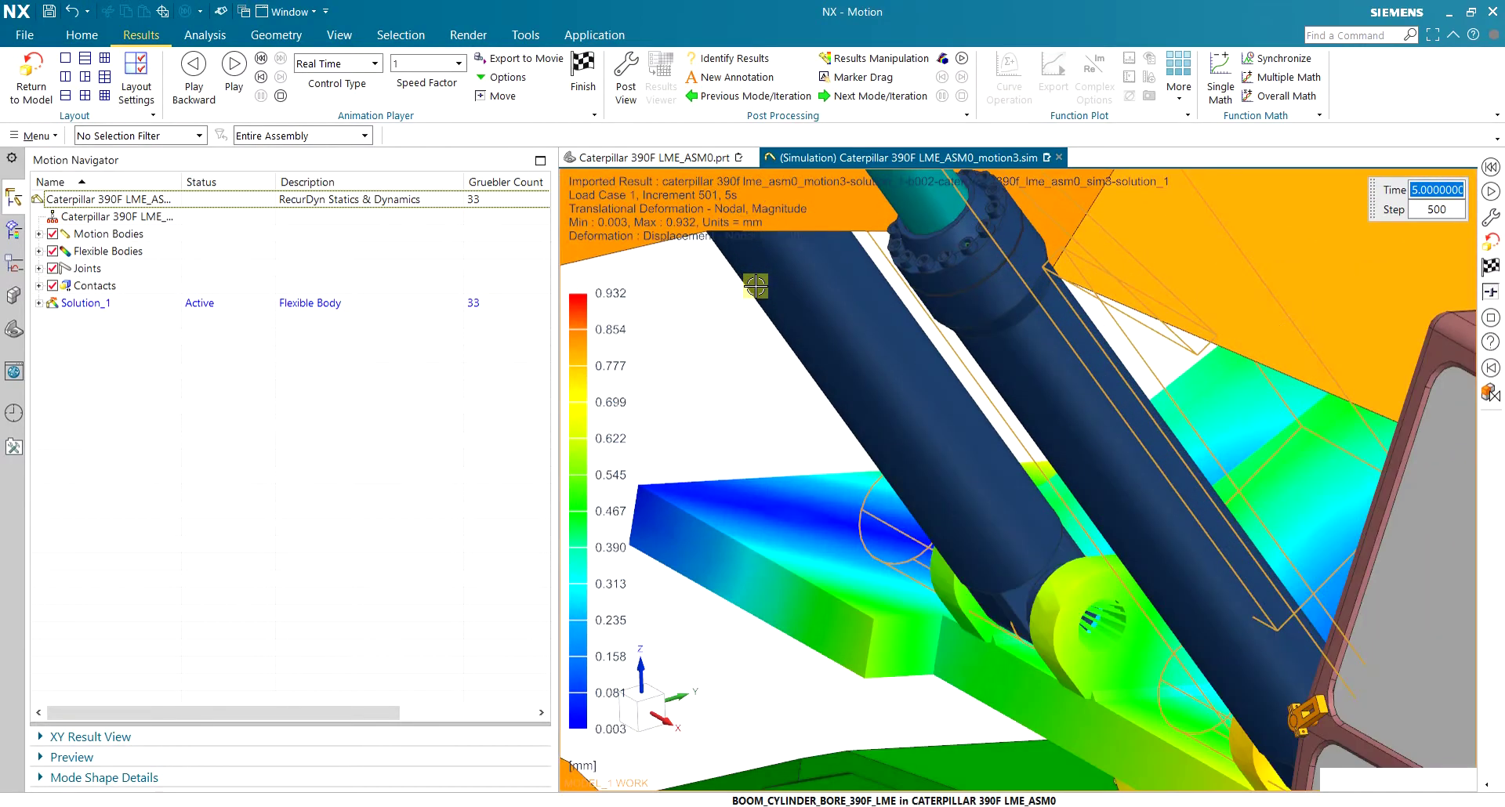
Plot the absolute force magnitude of joint J007 and place the graph beside the boom cylinders
click(39, 268)
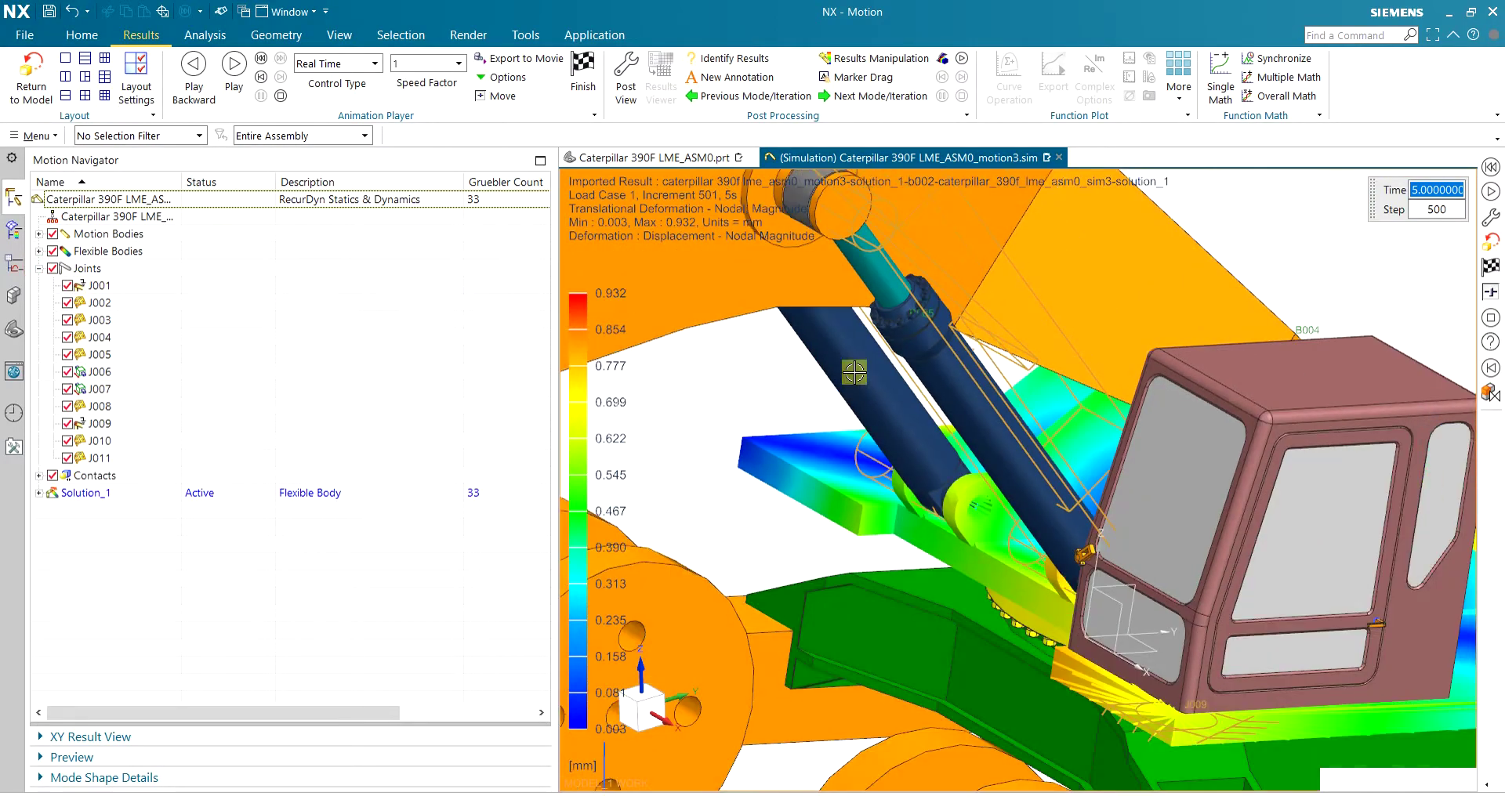
click(100, 389)
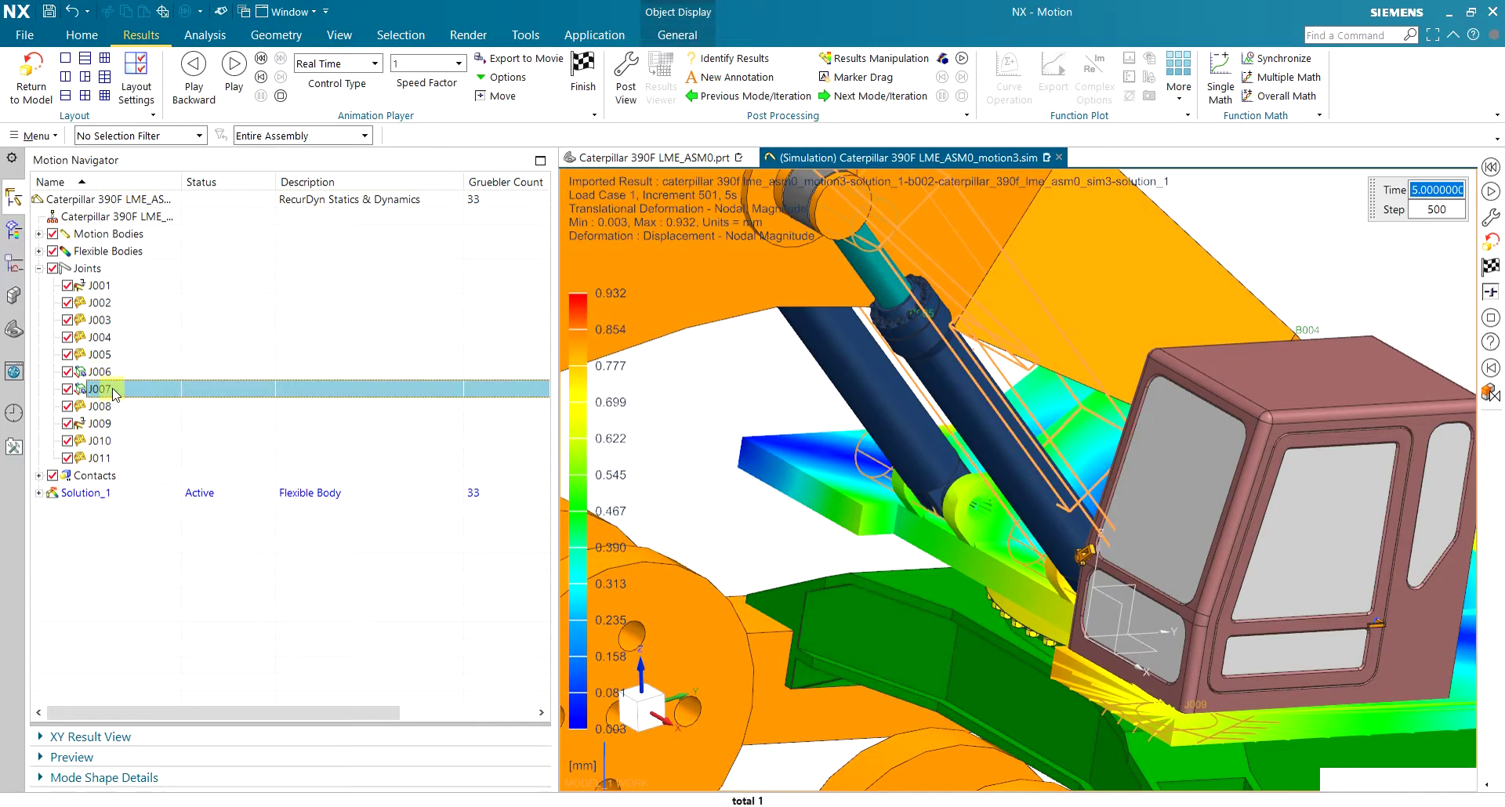
click(100, 738)
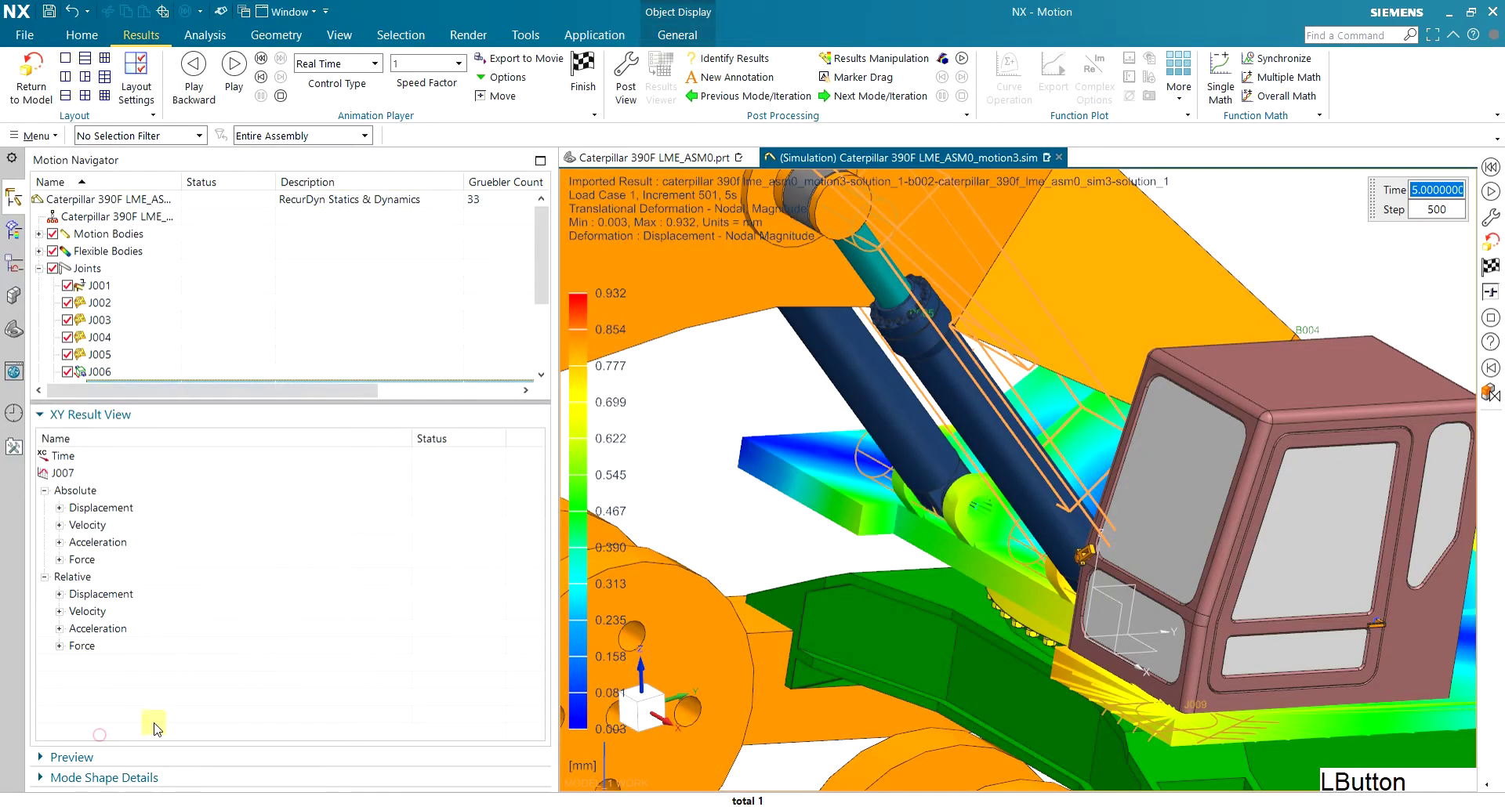
click(59, 560)
click(172, 581)
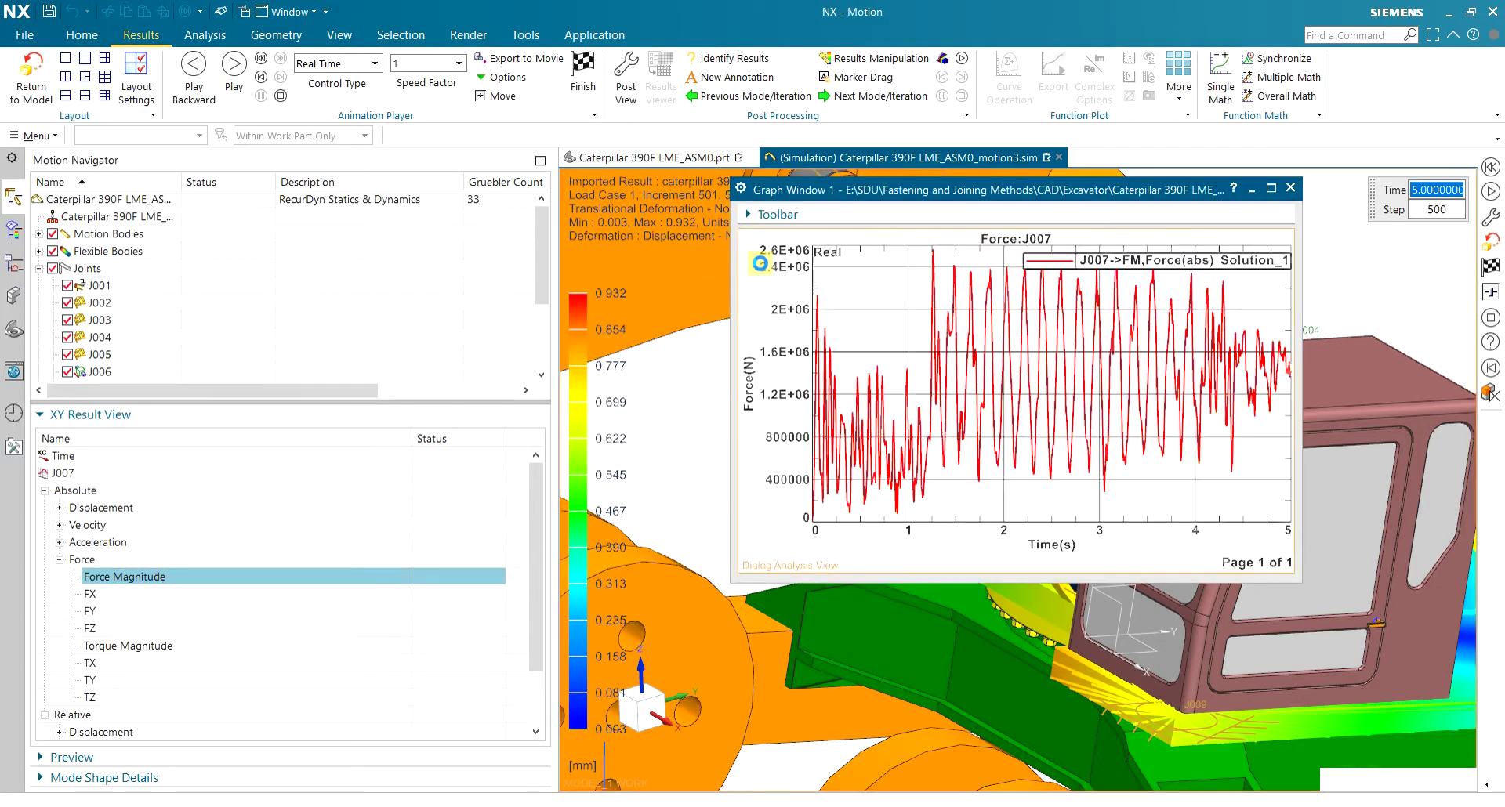
drag(1015, 193, 455, 181)
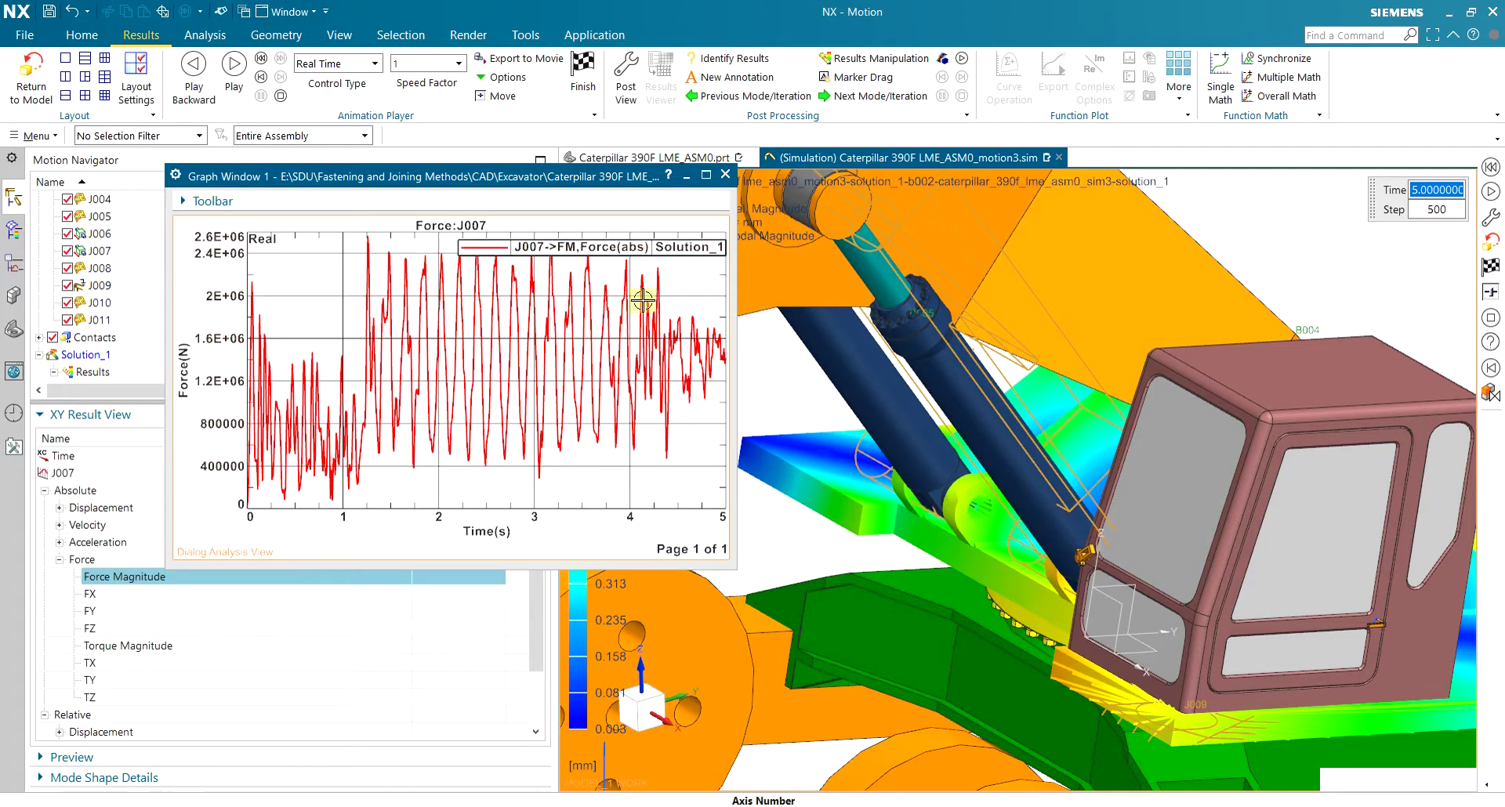
Inspect the boom cylinder's bolted end against the force graph, then close the graph and finish the results animation
scroll(934, 320, up, 4)
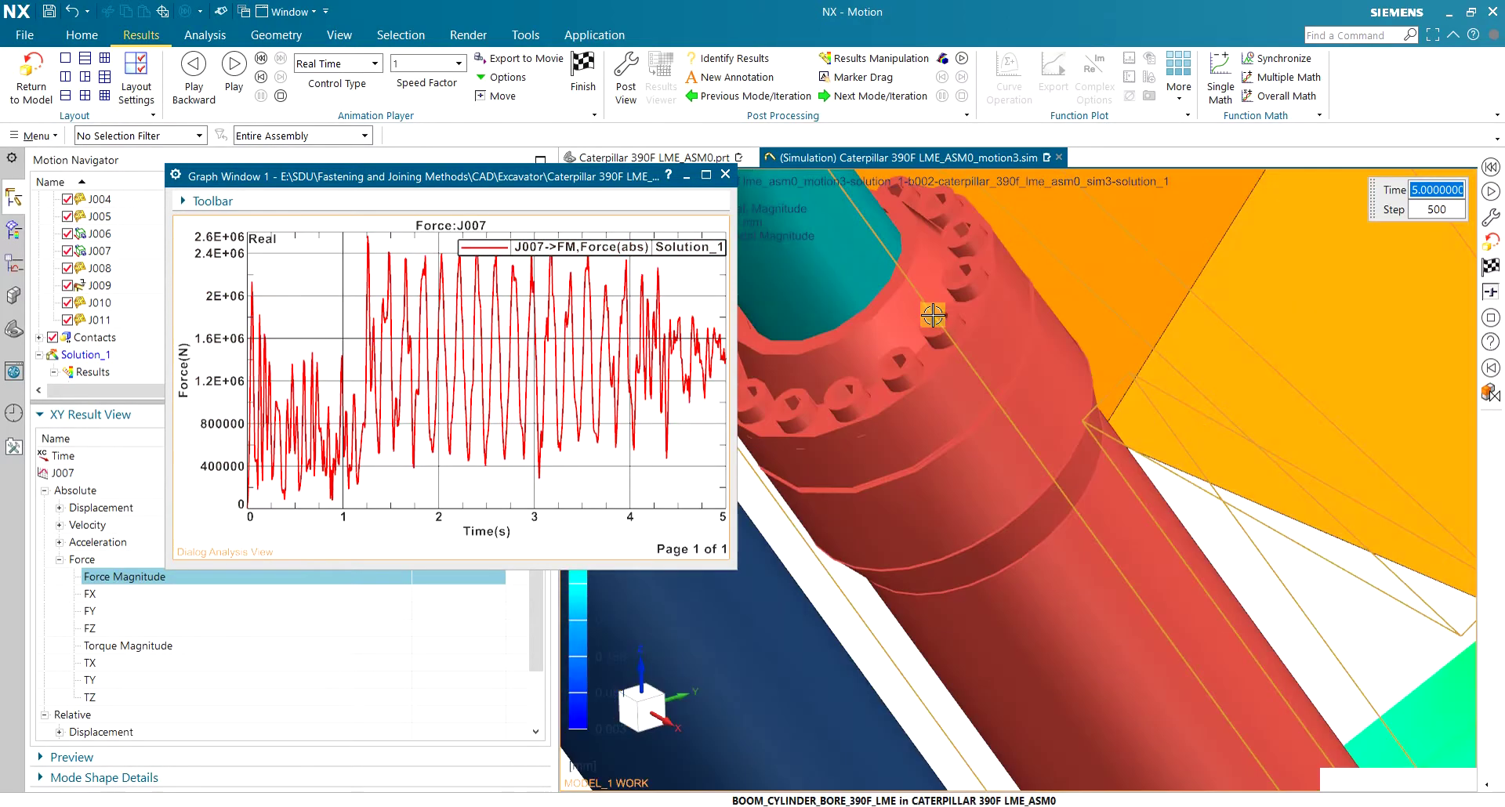
scroll(932, 320, down, 4)
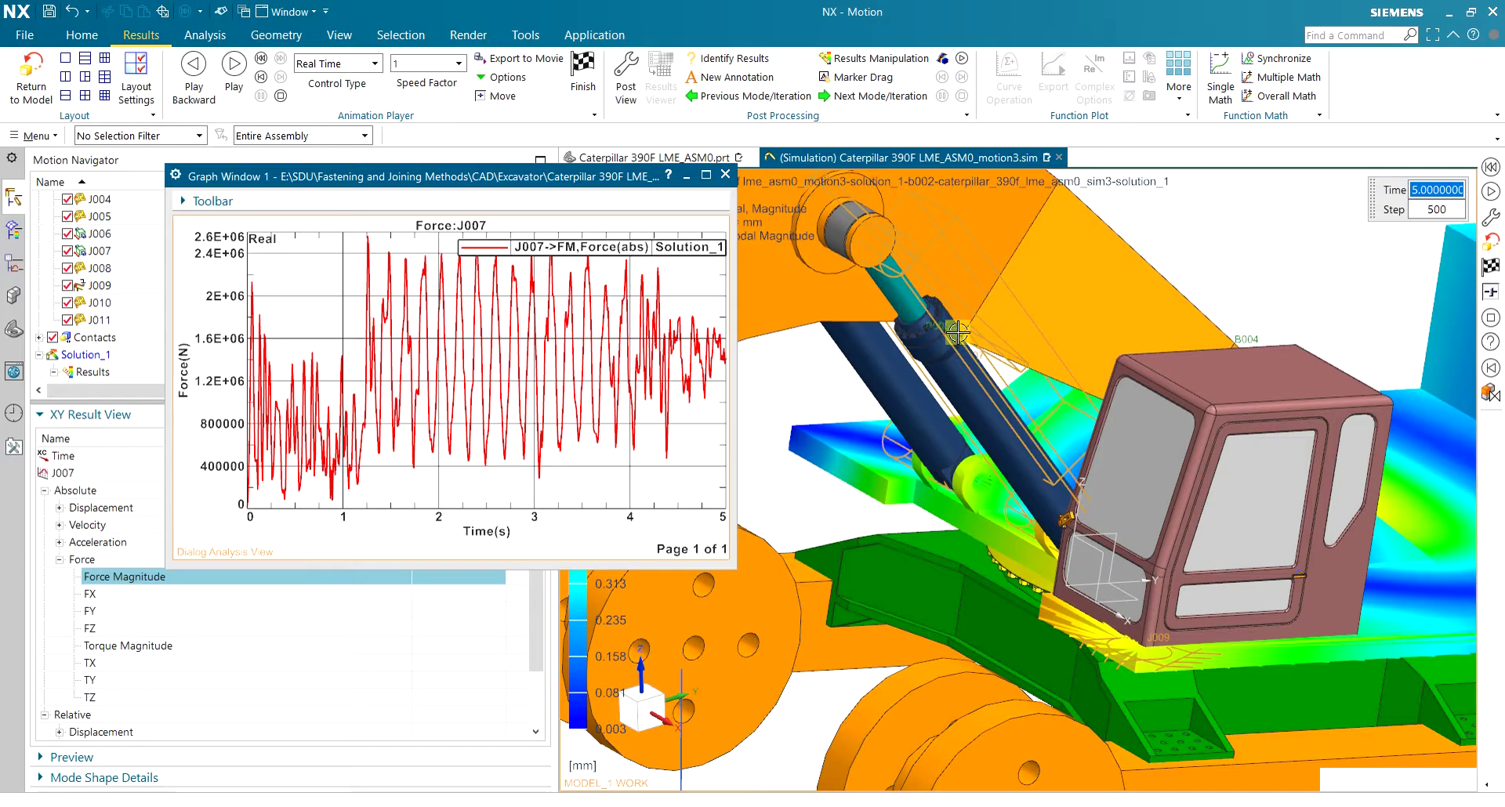
scroll(925, 292, up, 5)
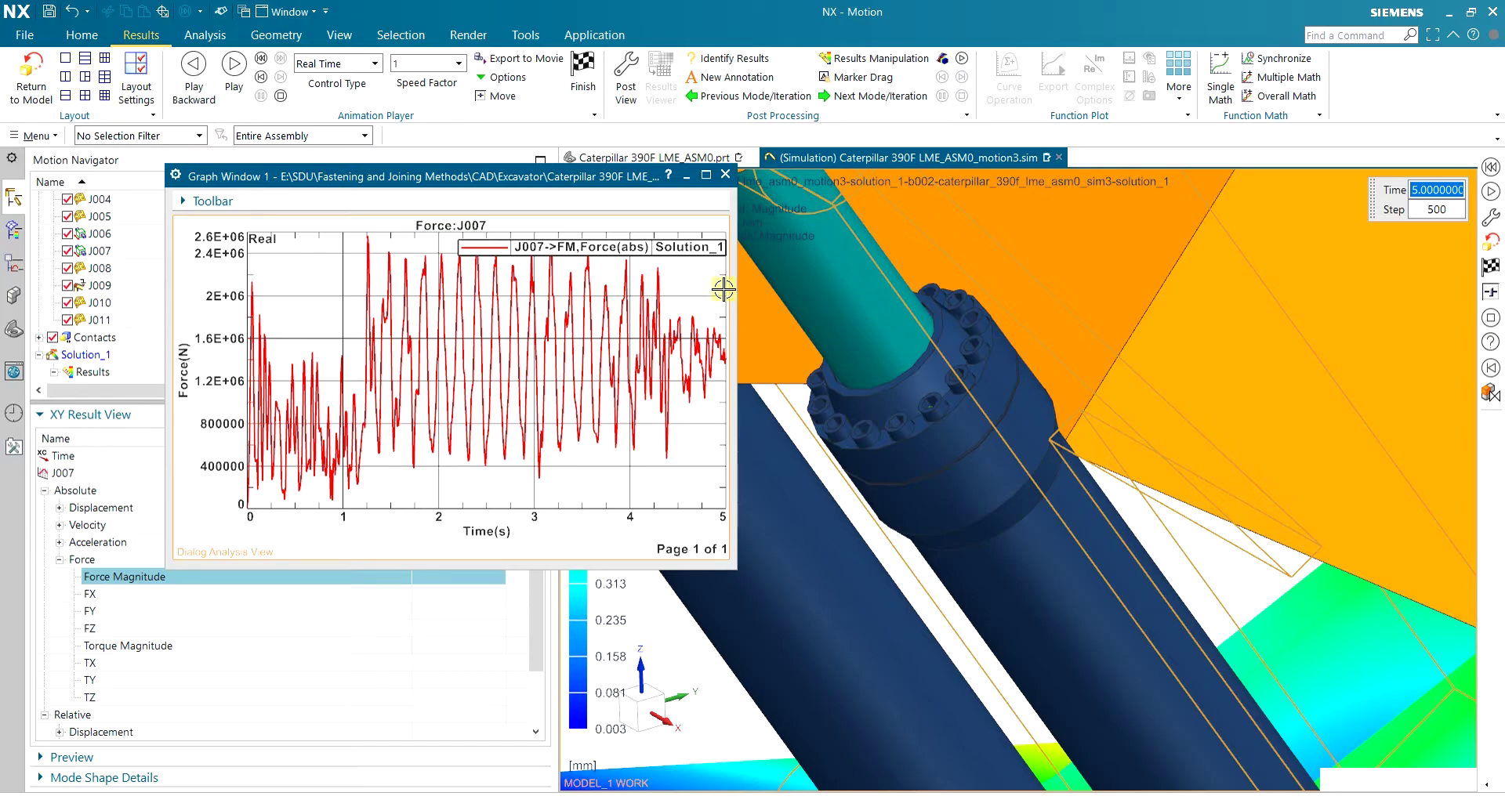
click(724, 177)
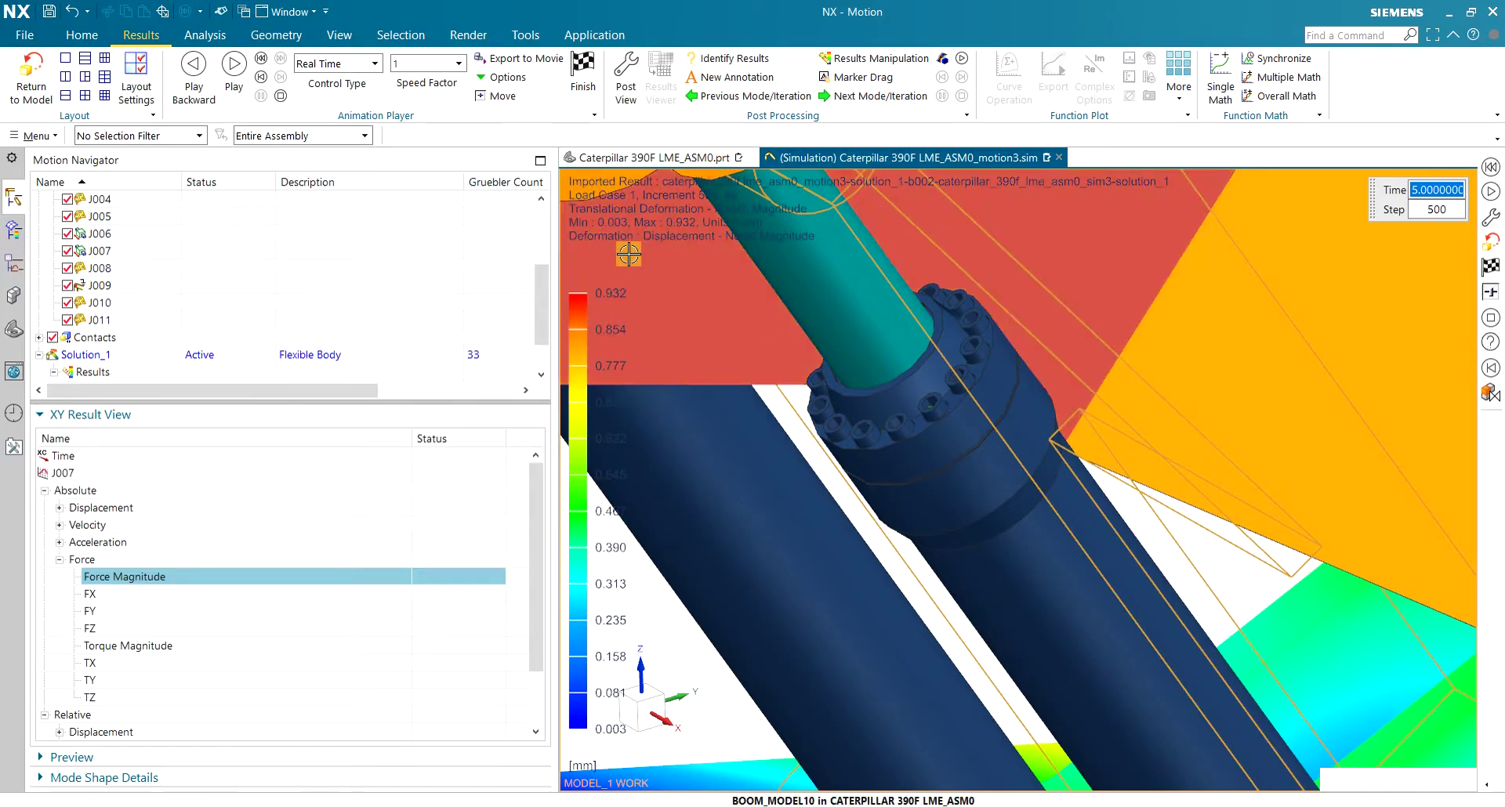
click(584, 78)
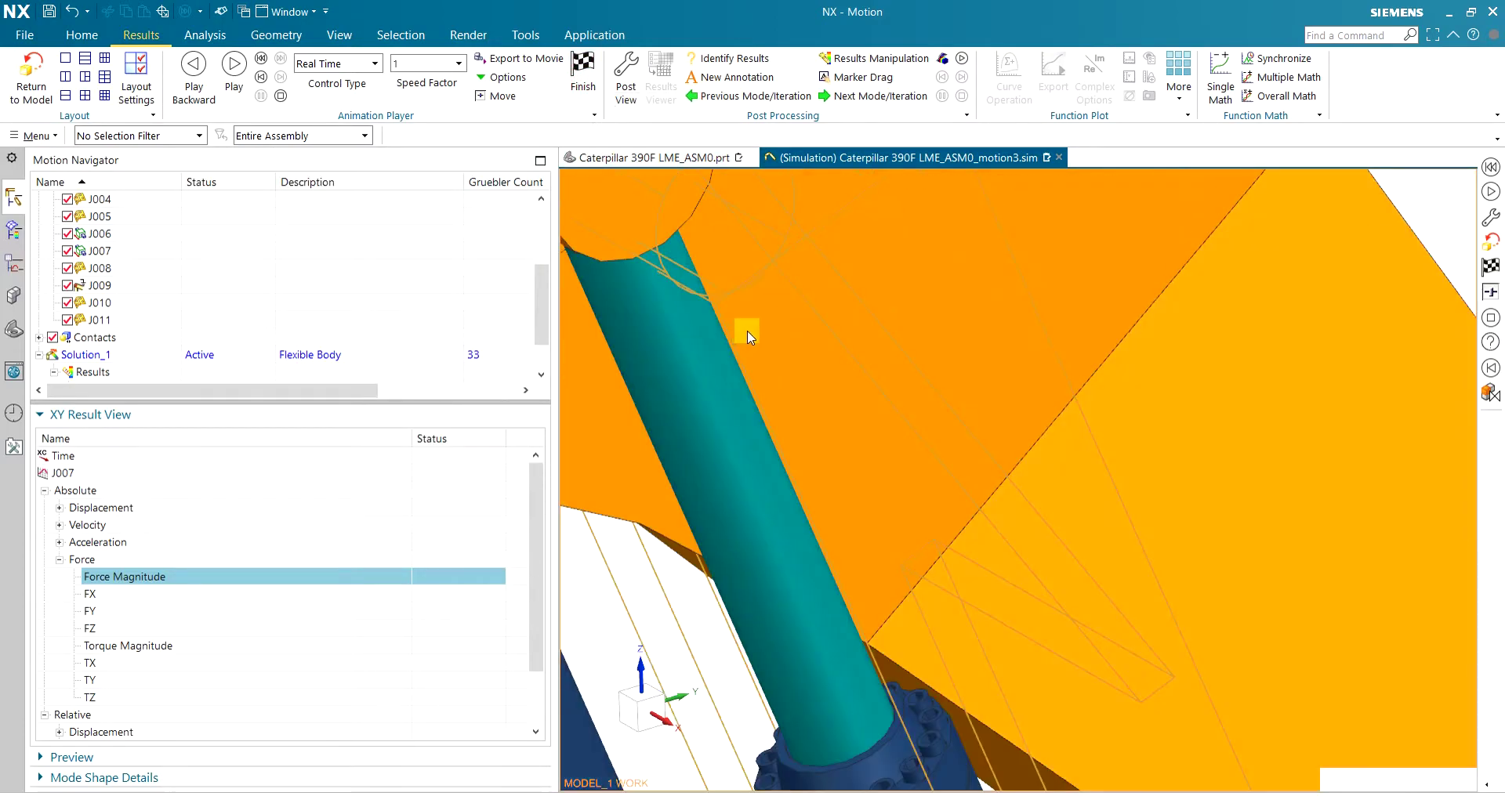
Switch to the Modeling application and open the bolted boom cylinder bore component in its own window
scroll(800, 334, down, 10)
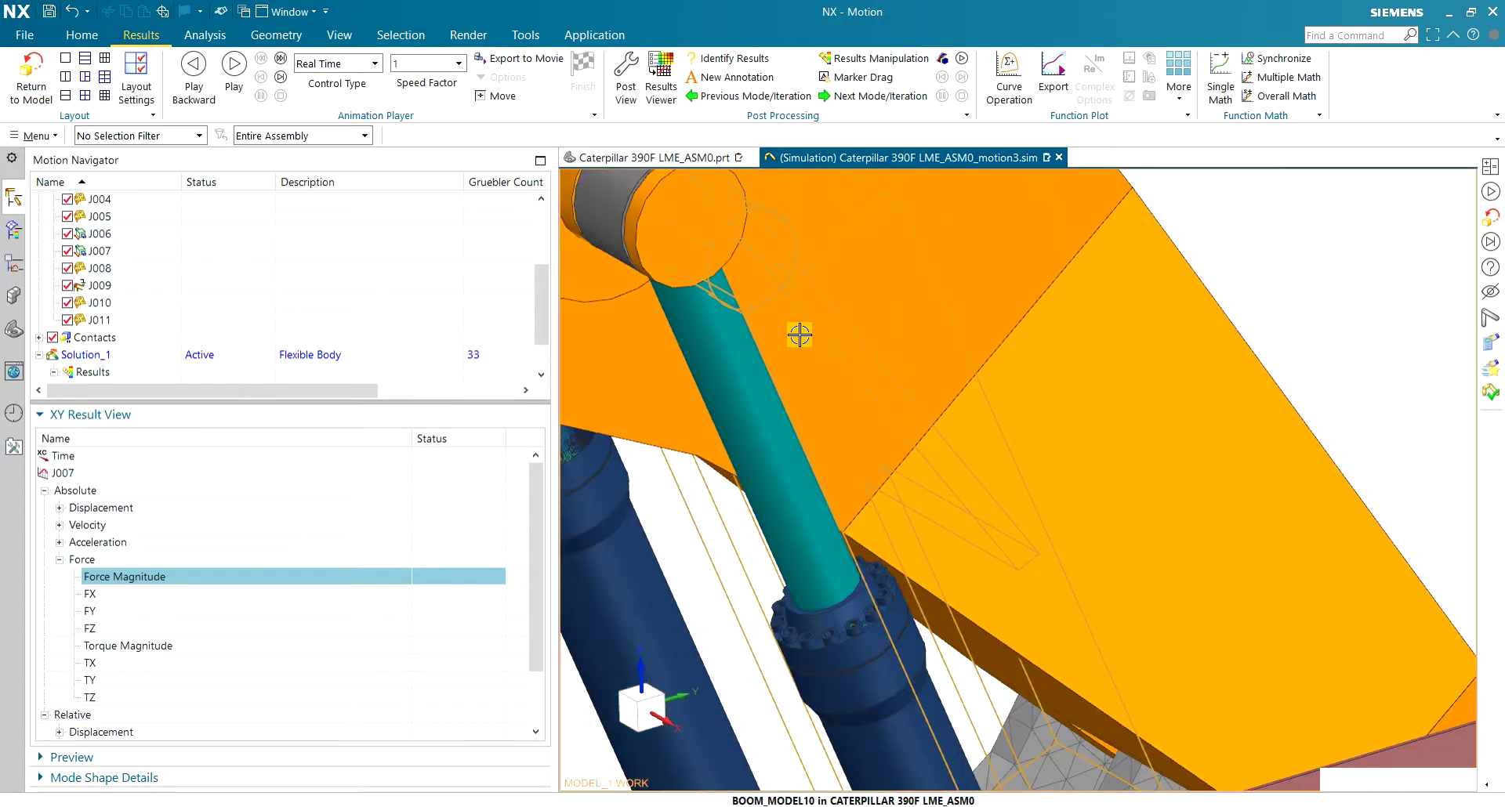
scroll(830, 414, up, 5)
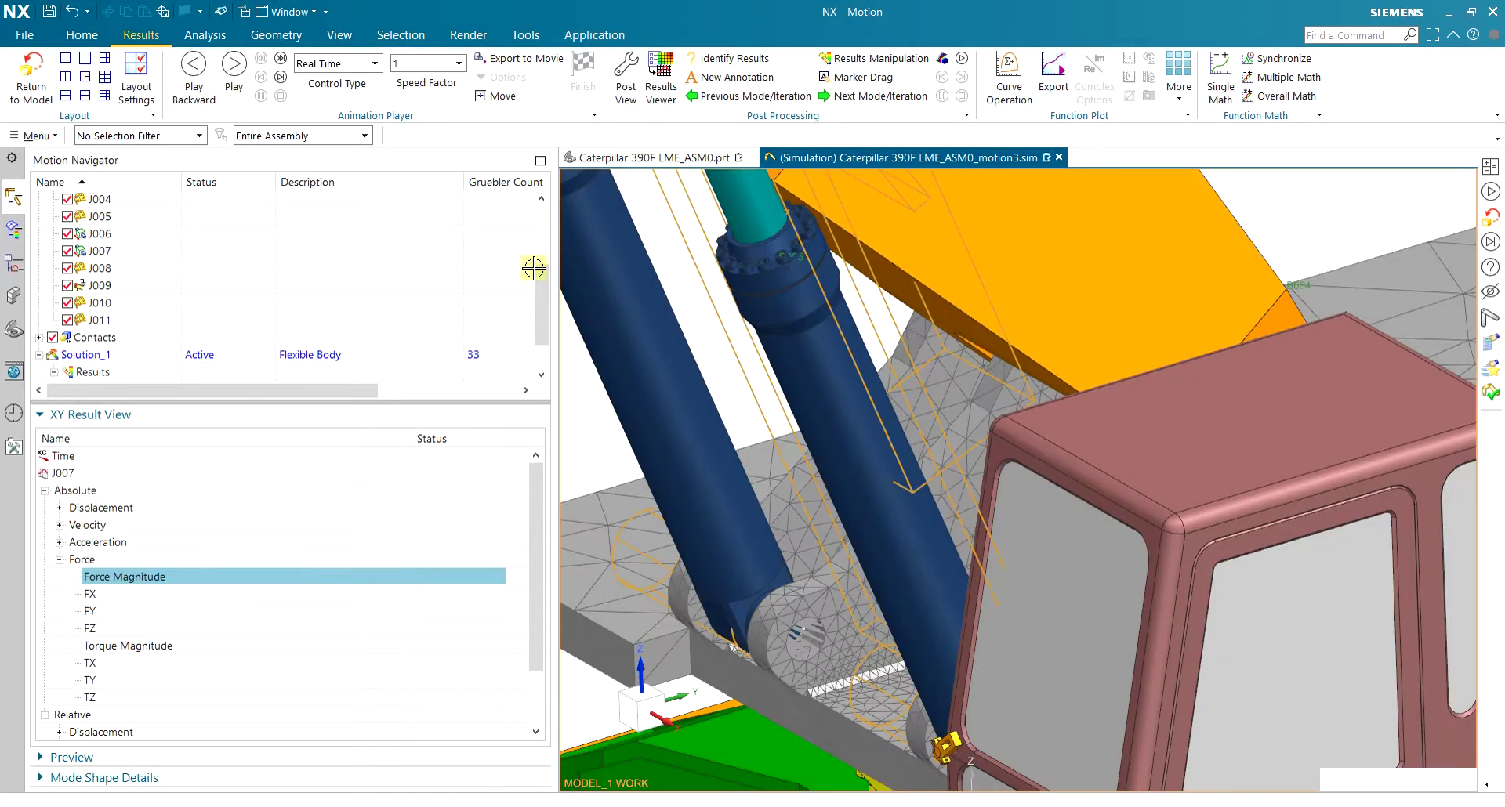
click(594, 35)
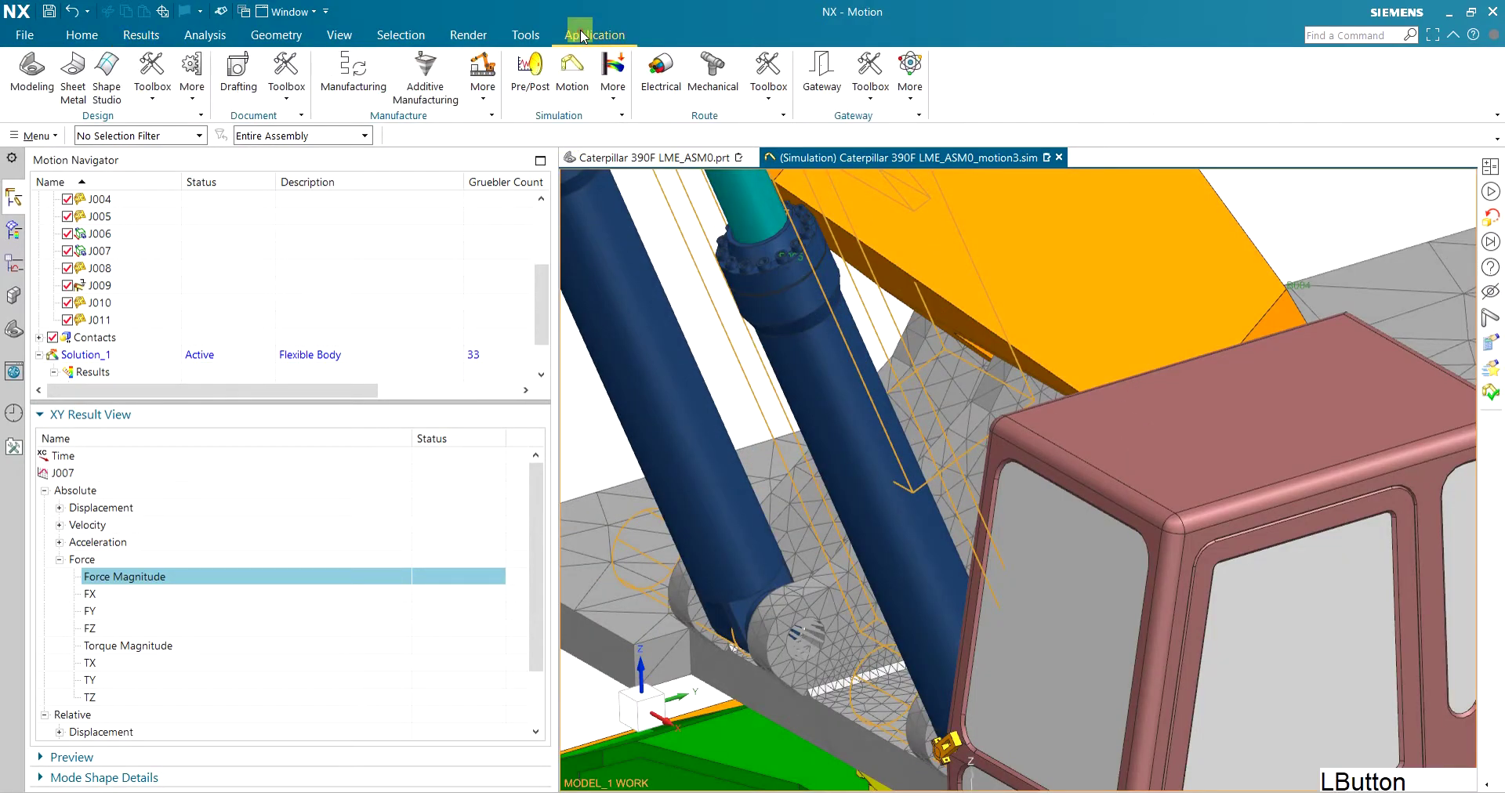
click(31, 71)
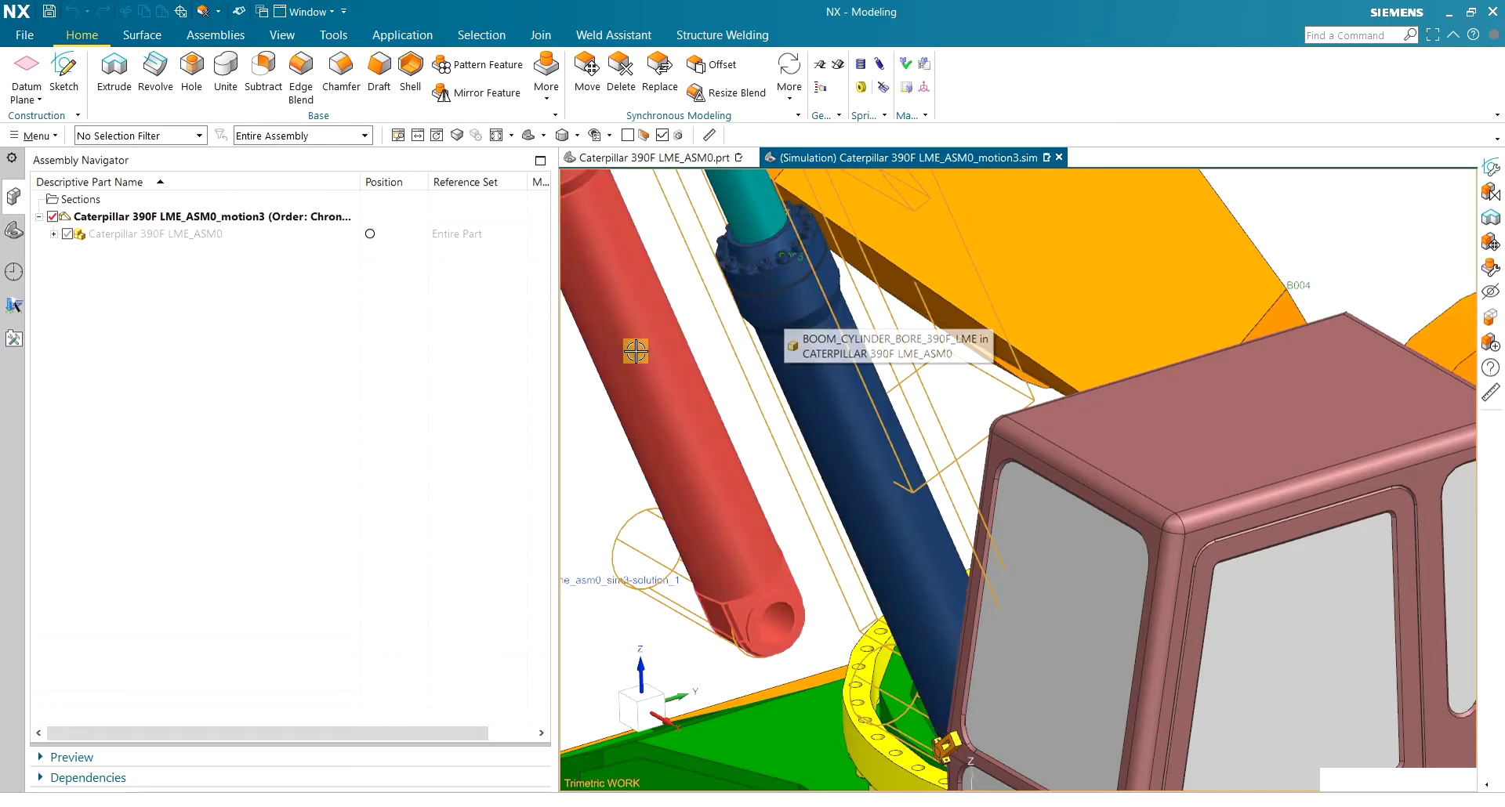
click(782, 312)
right_click(782, 312)
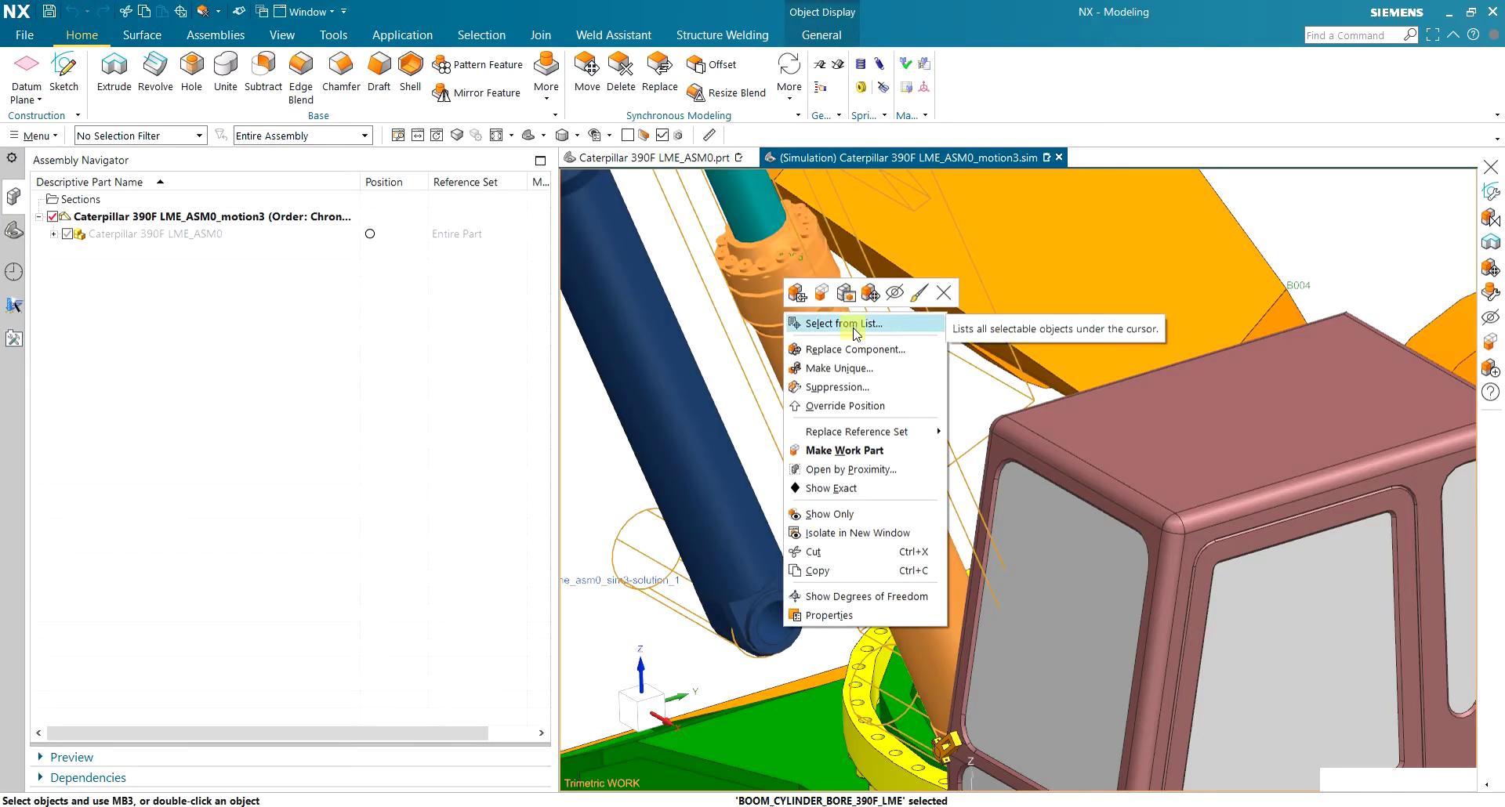
click(855, 294)
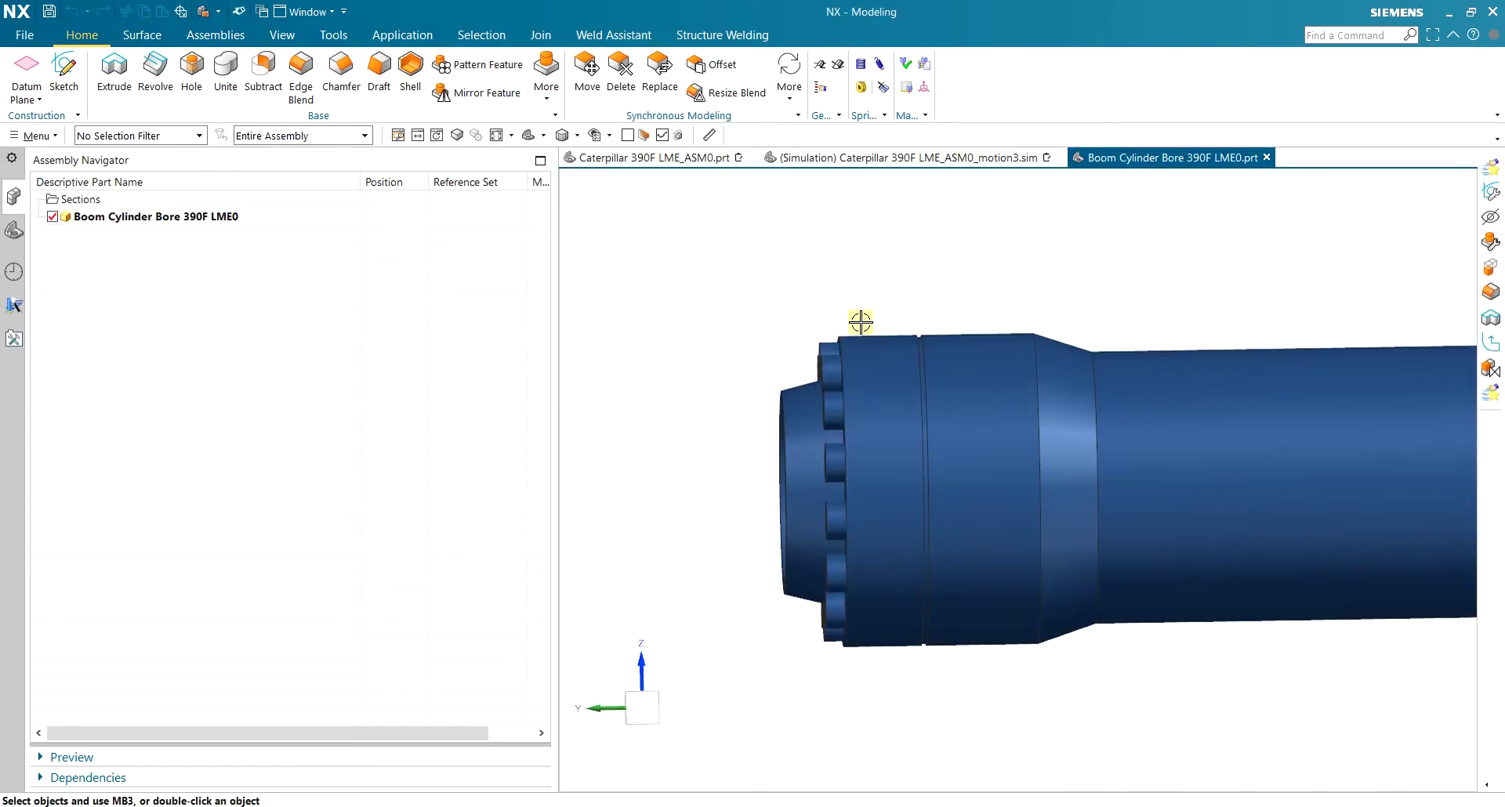
Examine the hex-socket bolt heads arranged around the cylinder bore's end flange
middle_drag(861, 321, 1199, 390)
scroll(1221, 413, up, 5)
scroll(1176, 396, down, 4)
scroll(1224, 237, up, 4)
middle_drag(1224, 237, 1105, 284)
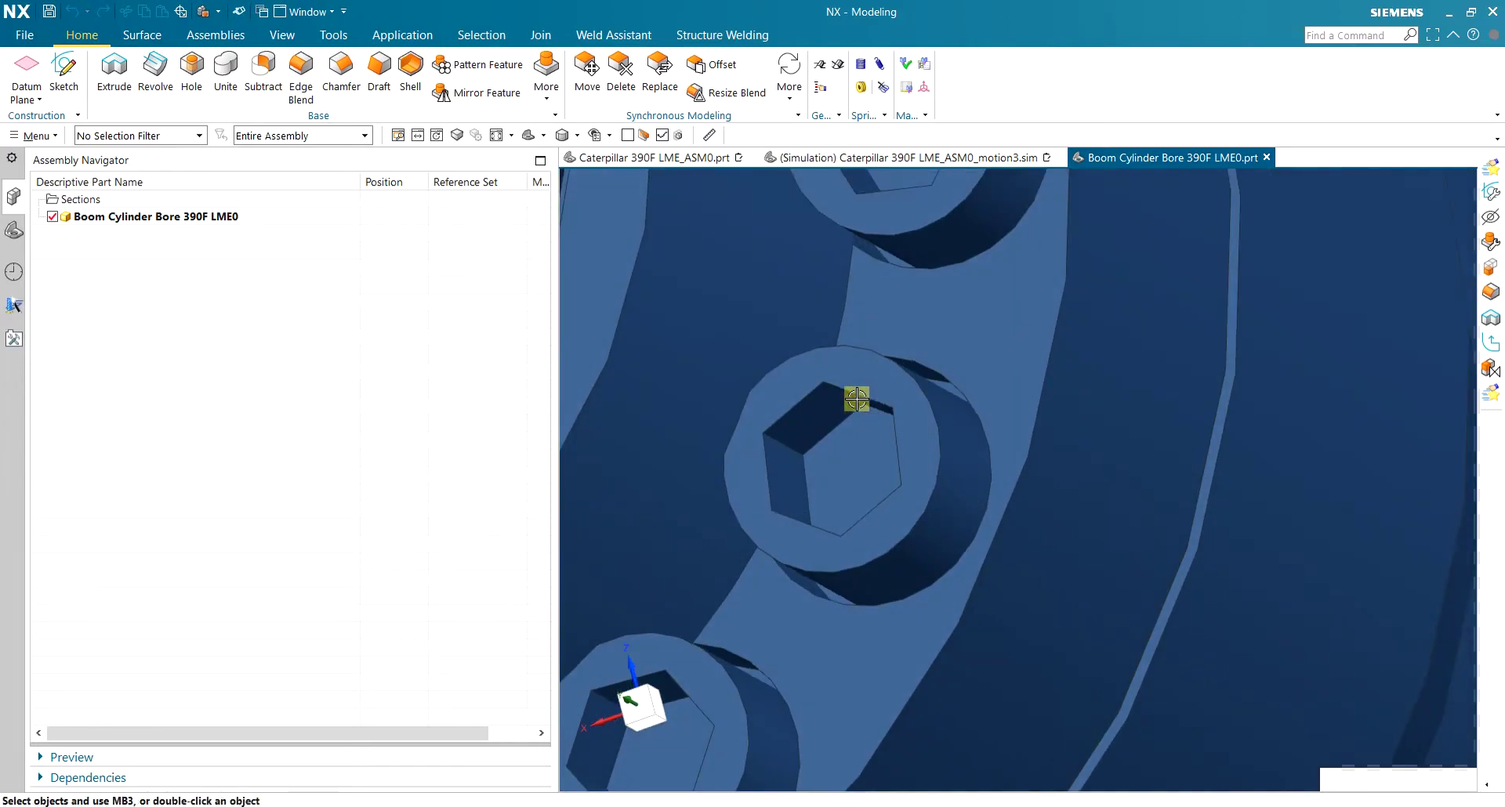
scroll(856, 399, down, 4)
scroll(914, 453, up, 4)
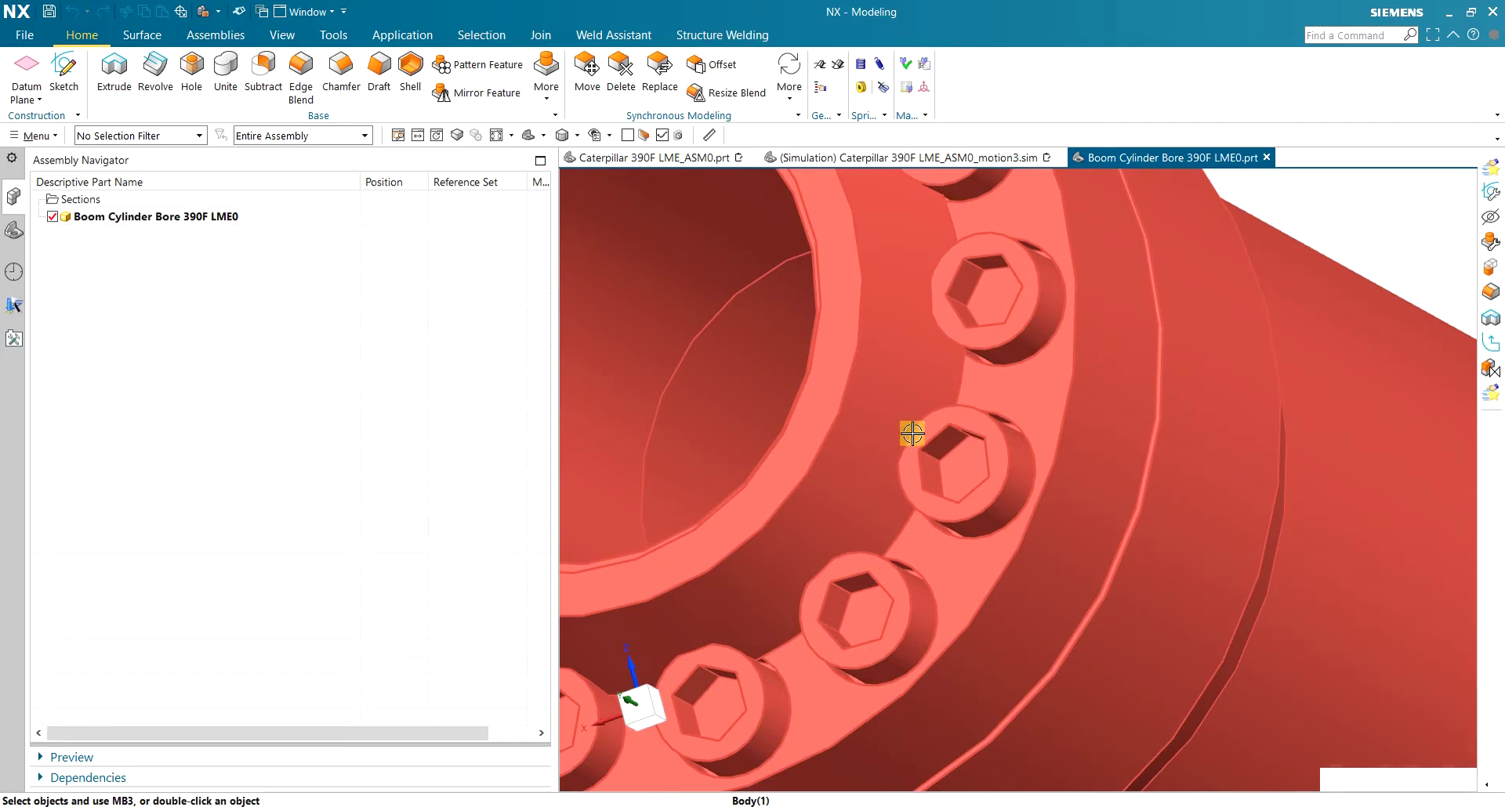
scroll(924, 309, down, 5)
scroll(910, 272, up, 6)
scroll(927, 280, down, 5)
scroll(927, 281, down, 5)
middle_drag(907, 236, 900, 250)
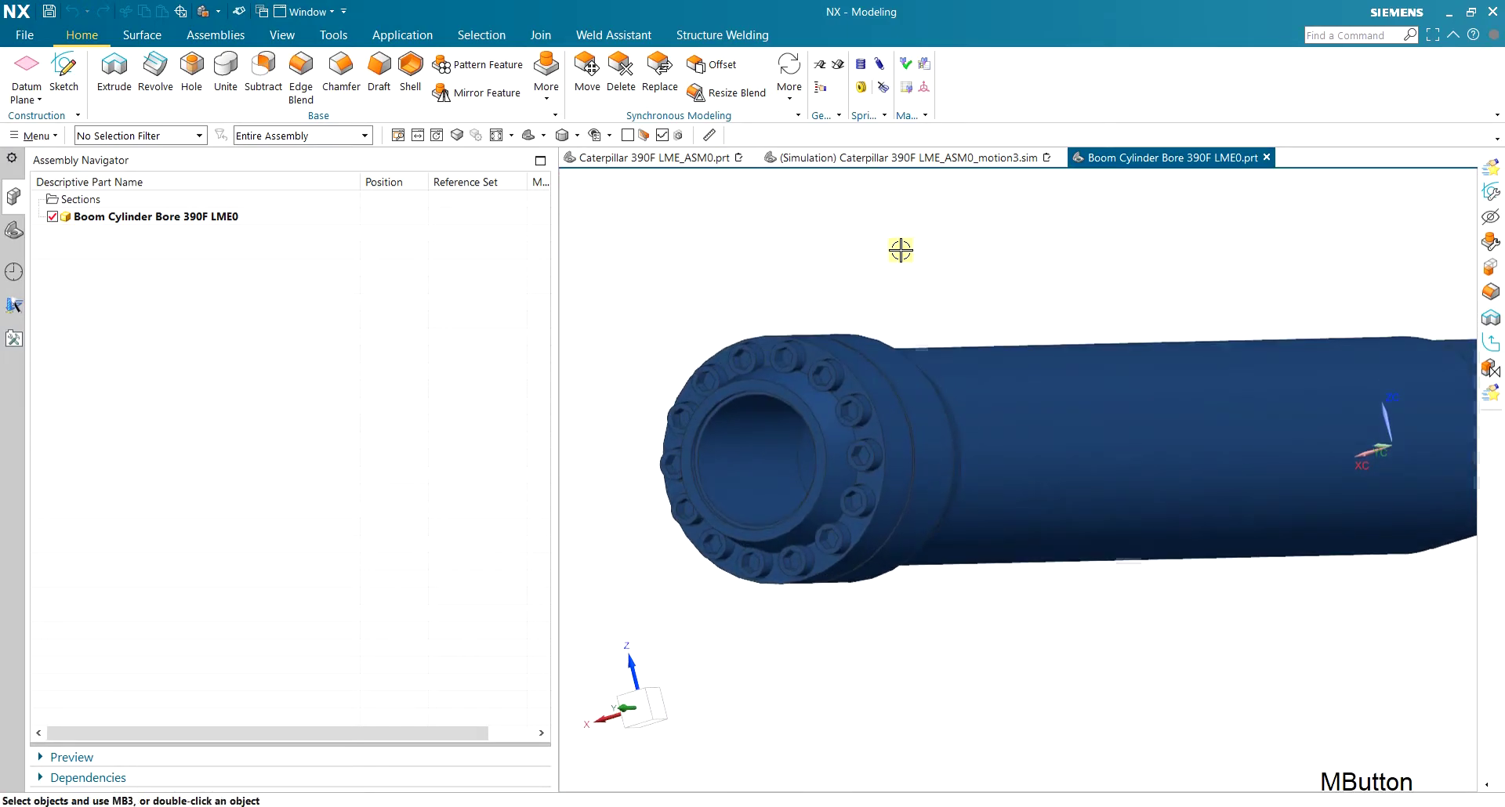
Examine the cylinder's bore opening, stepped collar and barrel from the side and the bolted end
scroll(722, 421, up, 4)
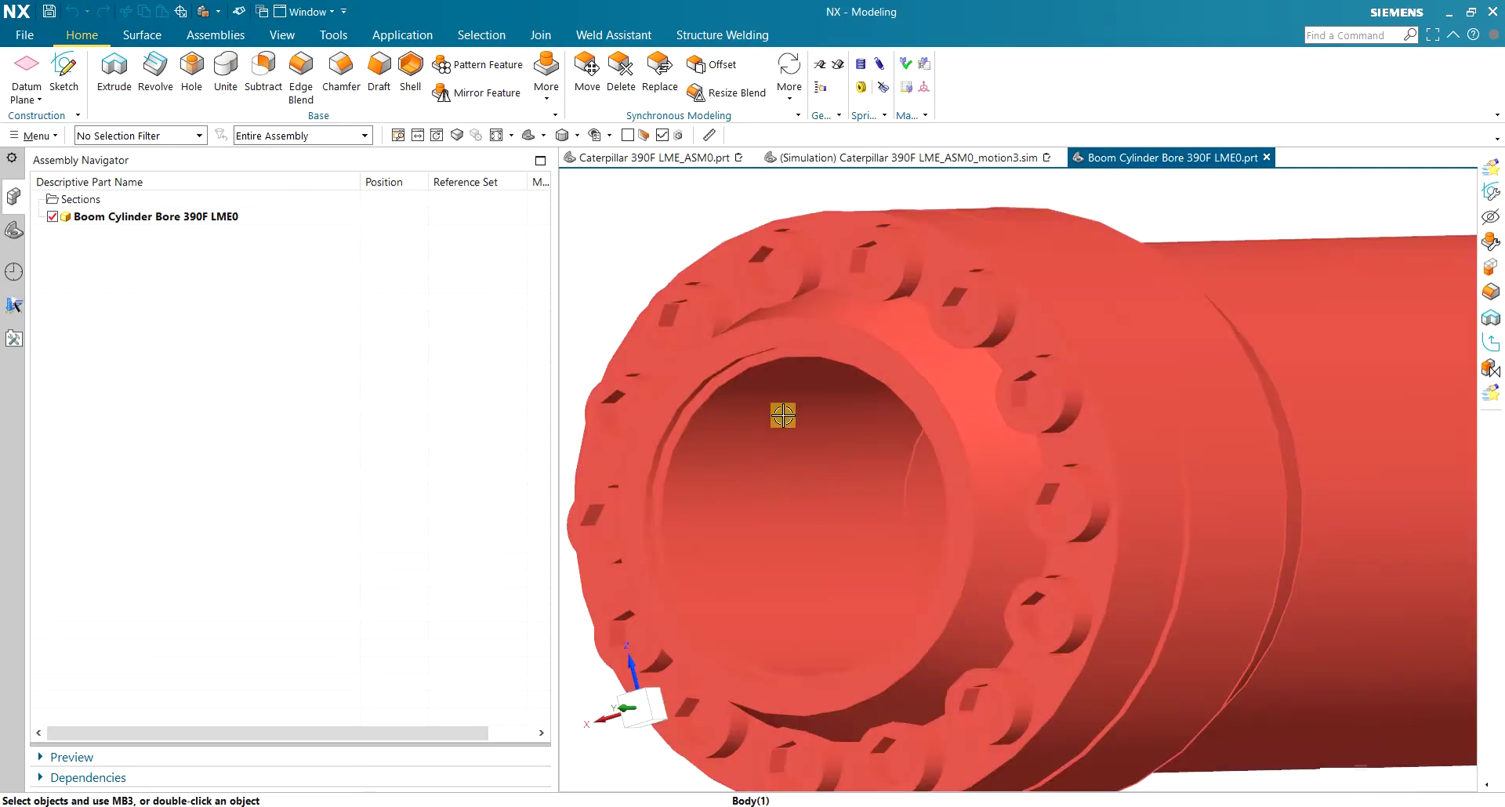
scroll(776, 416, down, 4)
scroll(719, 410, up, 4)
scroll(756, 404, down, 4)
middle_drag(759, 413, 754, 408)
scroll(752, 406, up, 3)
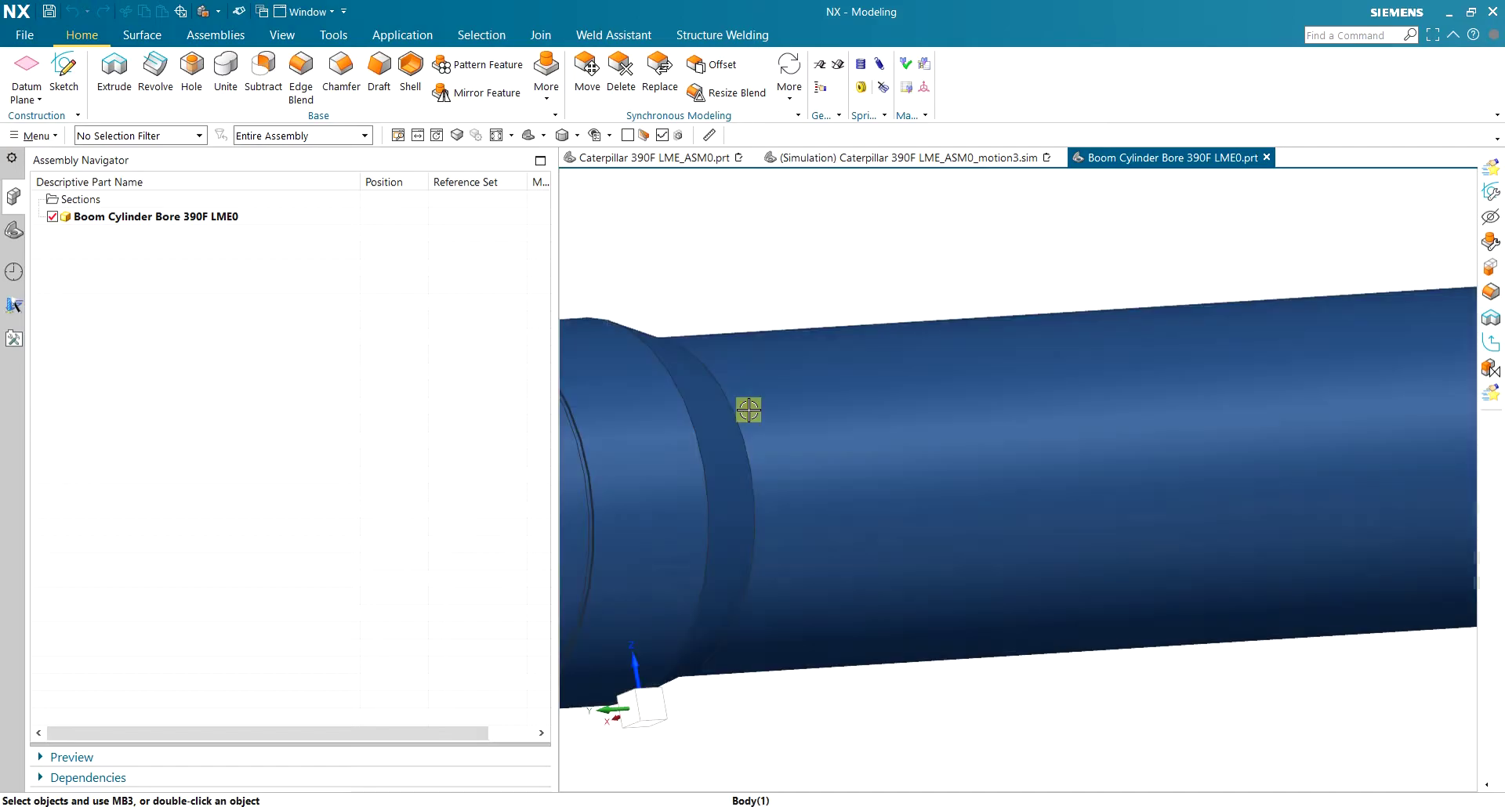
scroll(750, 408, down, 5)
scroll(649, 427, up, 3)
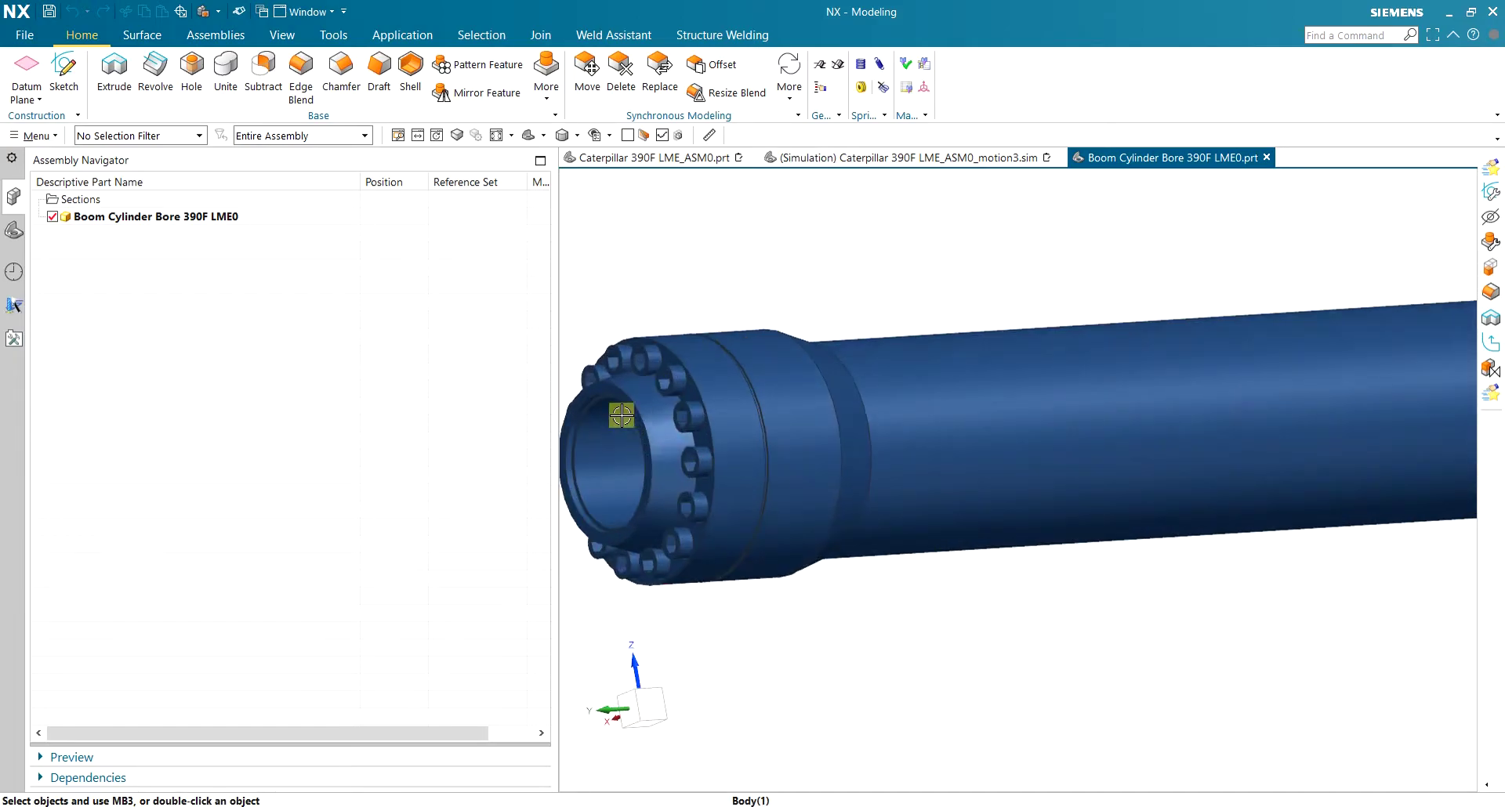
scroll(893, 579, down, 3)
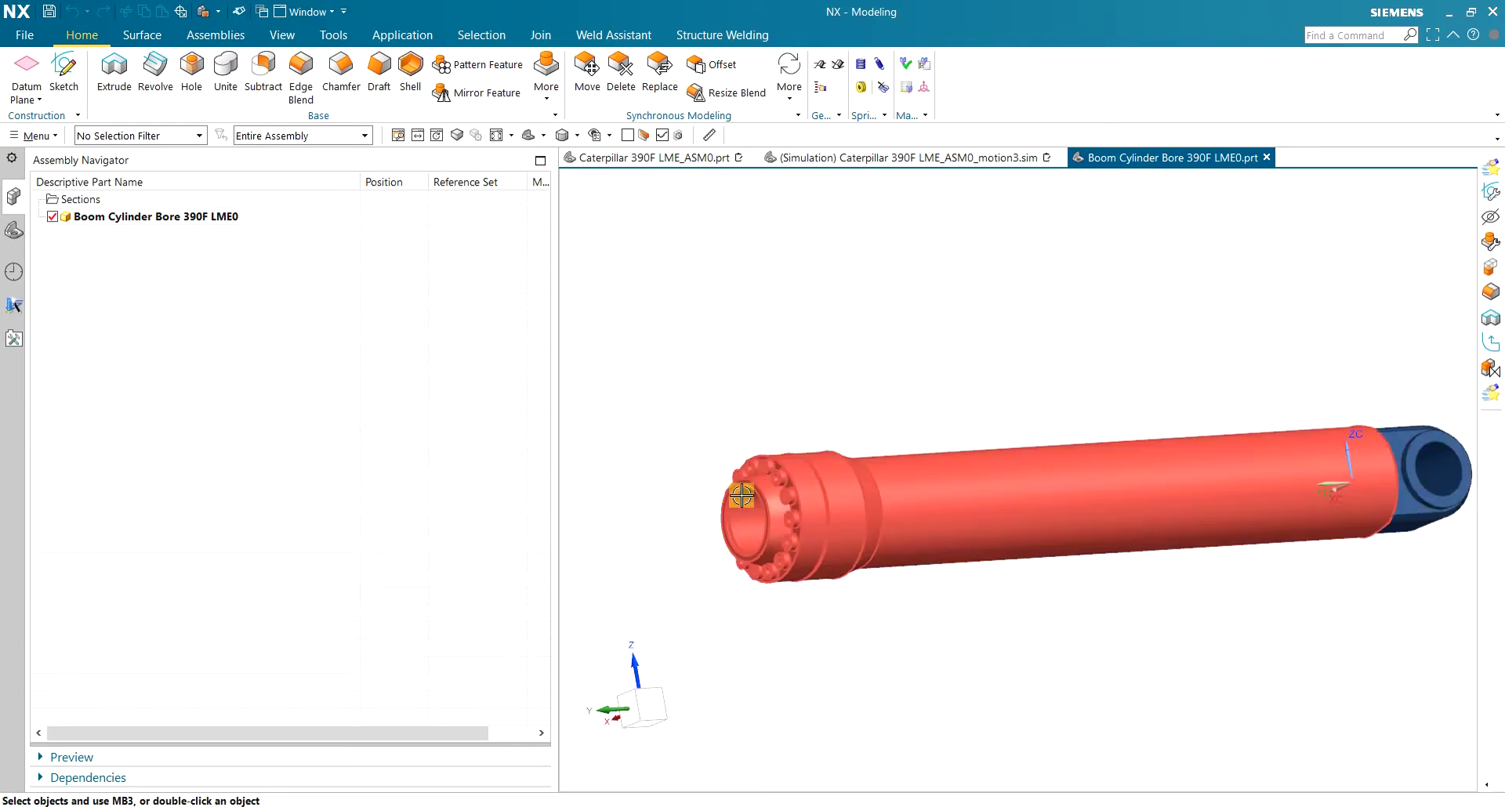
scroll(740, 494, up, 4)
scroll(745, 492, down, 3)
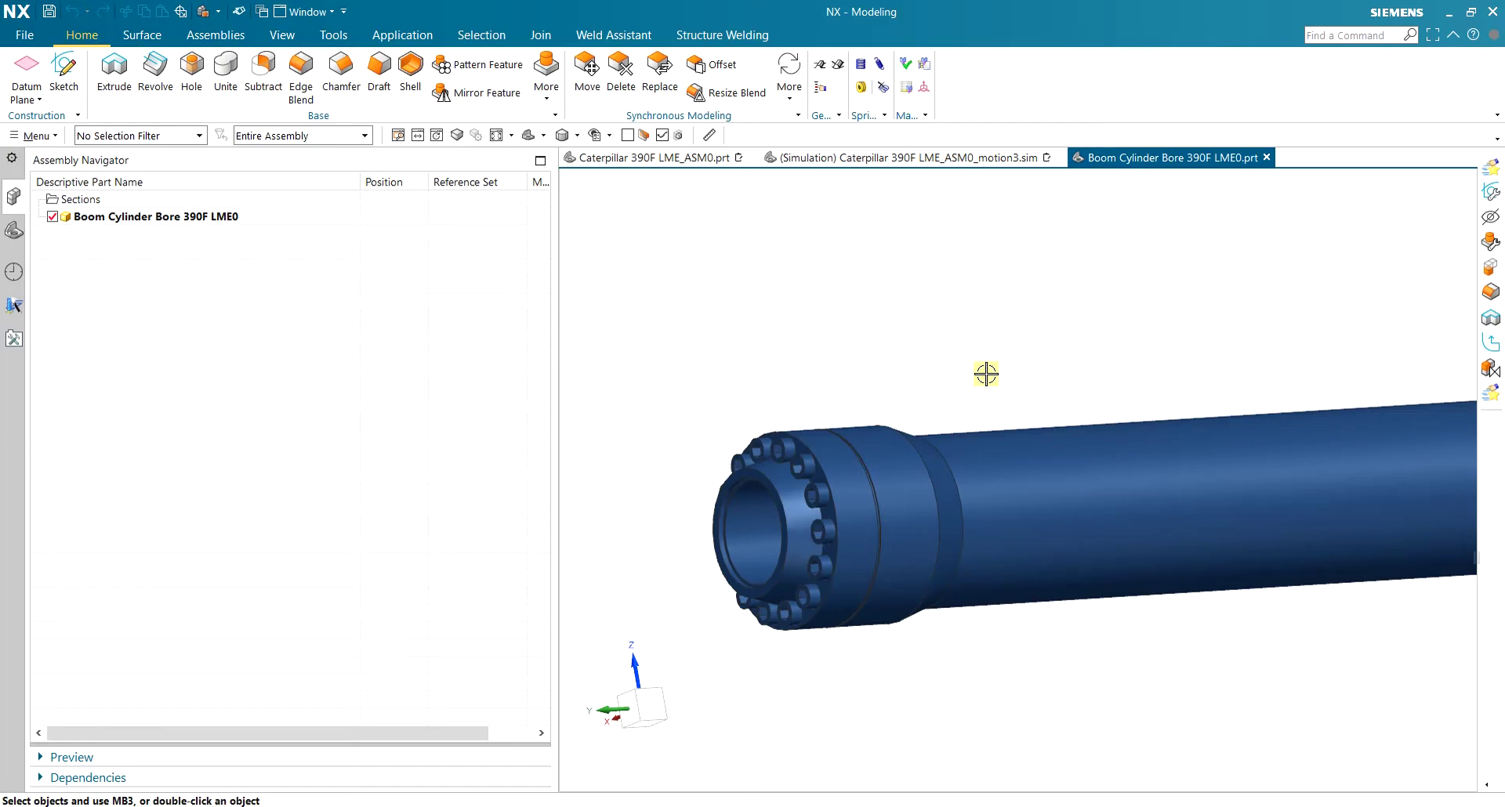
mouse_move(978, 368)
middle_down()
mouse_move(960, 360)
mouse_move(987, 377)
middle_up()
scroll(614, 447, up, 4)
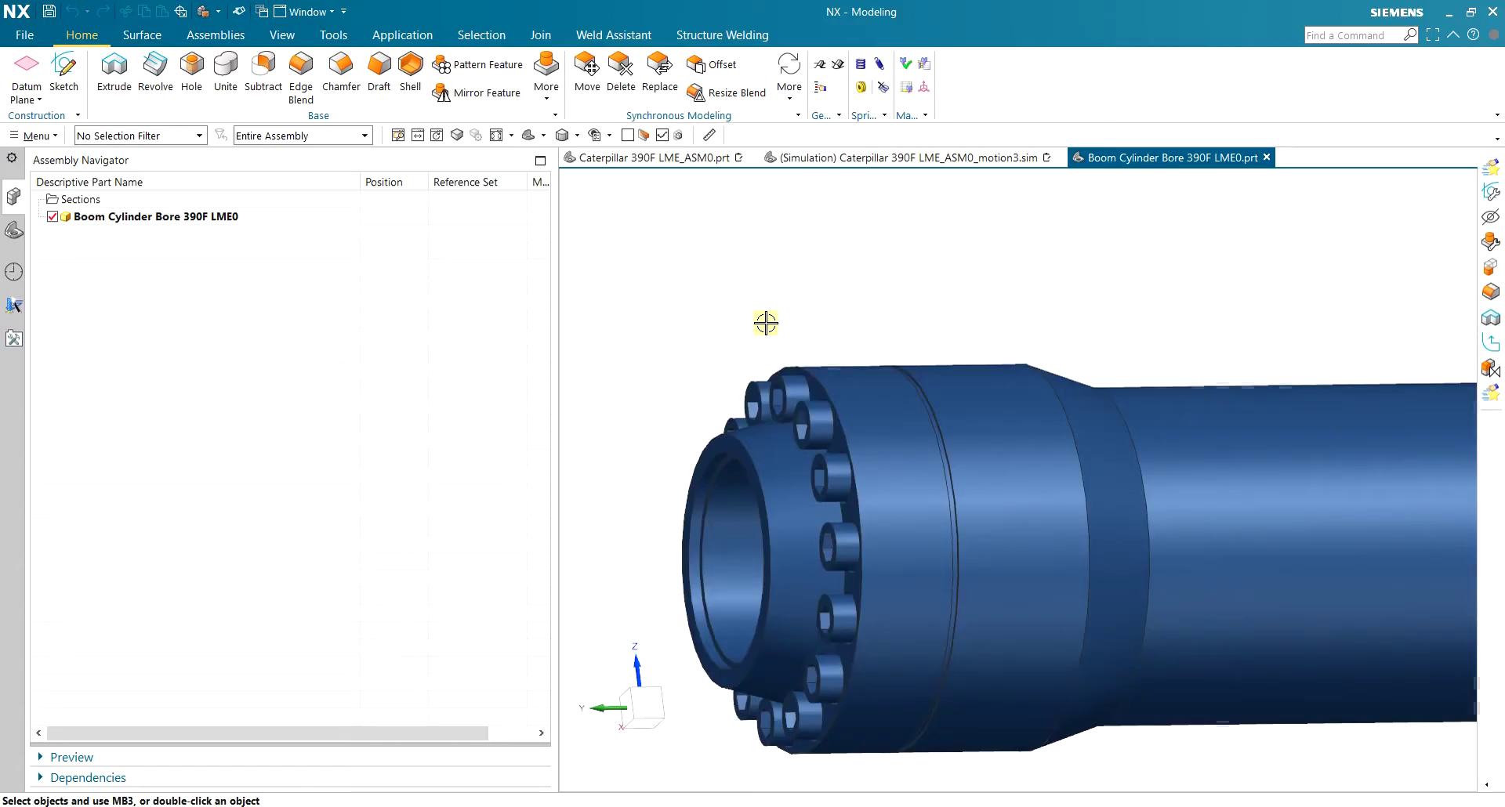
Delete the faces of all bolt heads around the cylinder's end flange, leaving the flange's planar face out of the selection
middle_drag(647, 253, 712, 311)
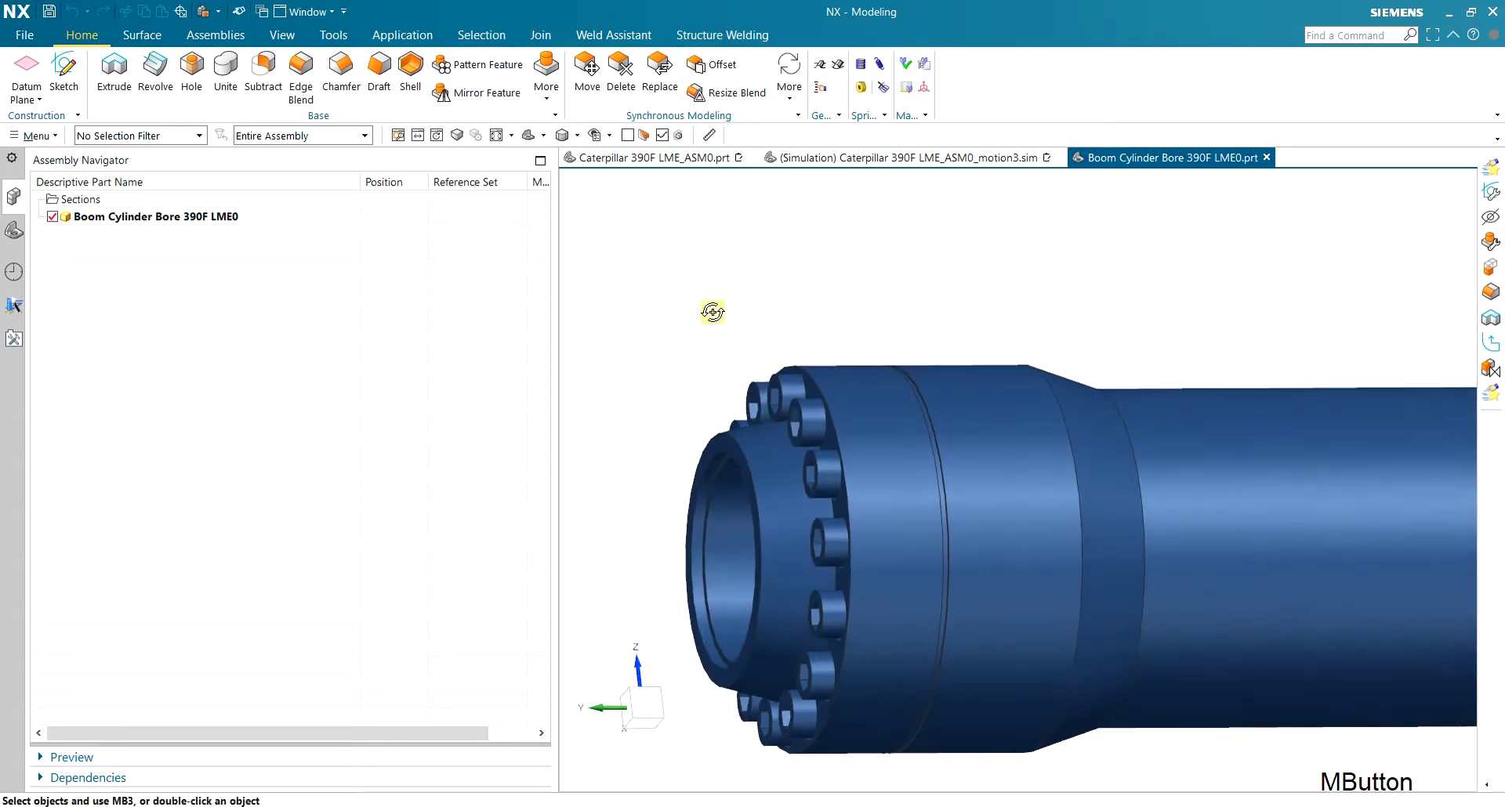
key(alt+space)
key(F8)
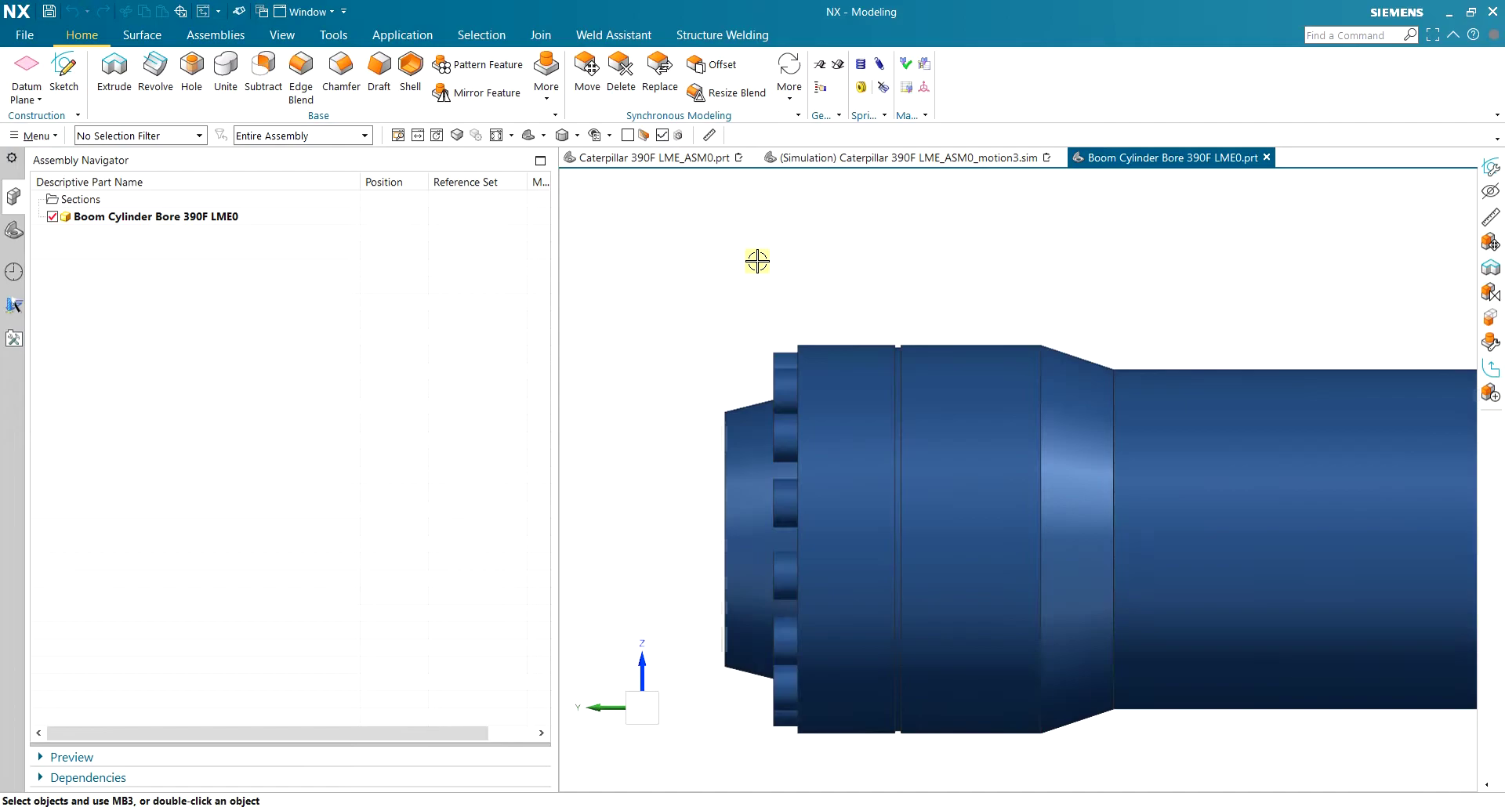
click(643, 135)
drag(755, 312, 887, 772)
middle_drag(835, 337, 897, 276)
scroll(972, 462, up, 3)
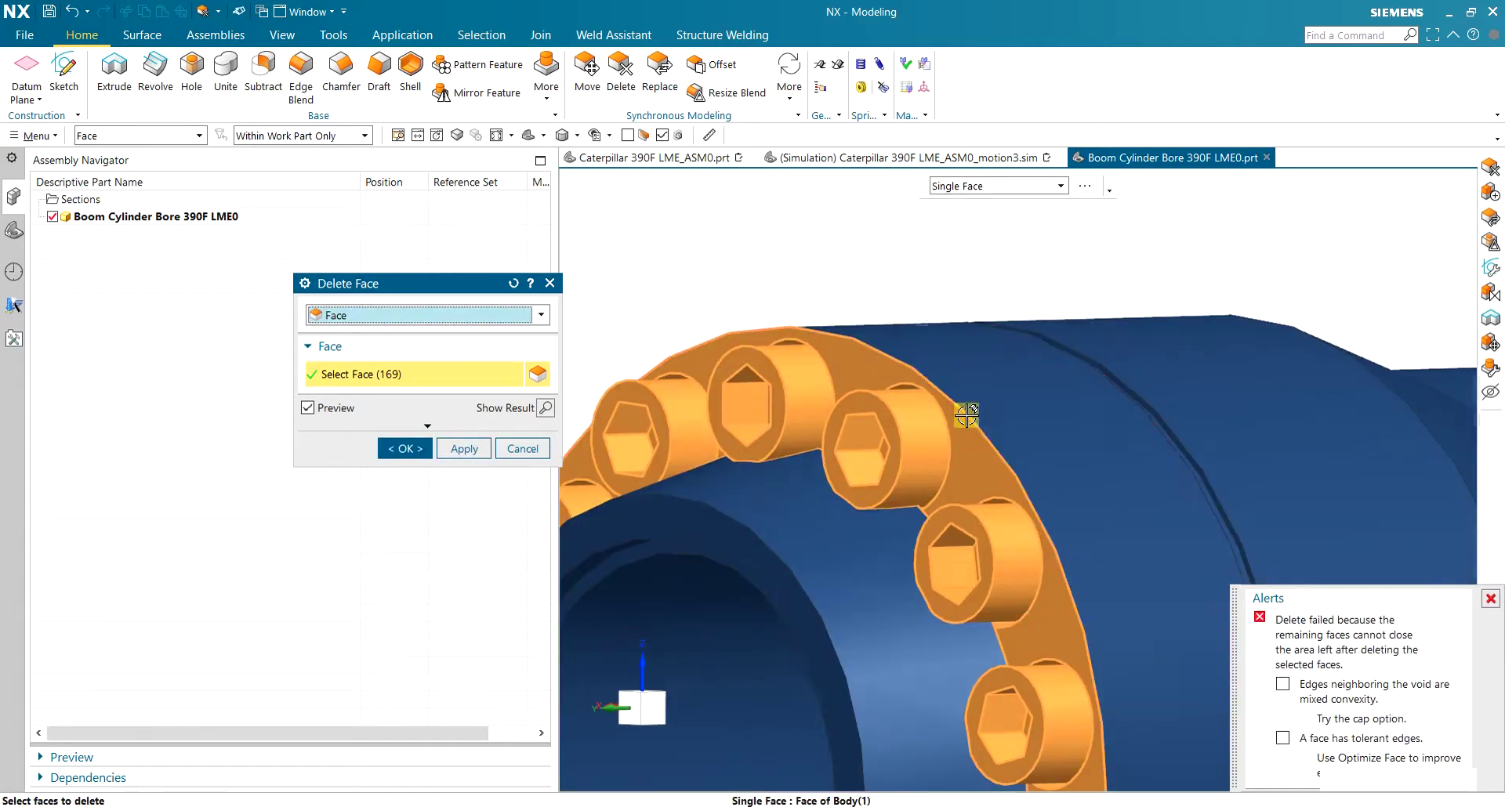
shift+click(974, 464)
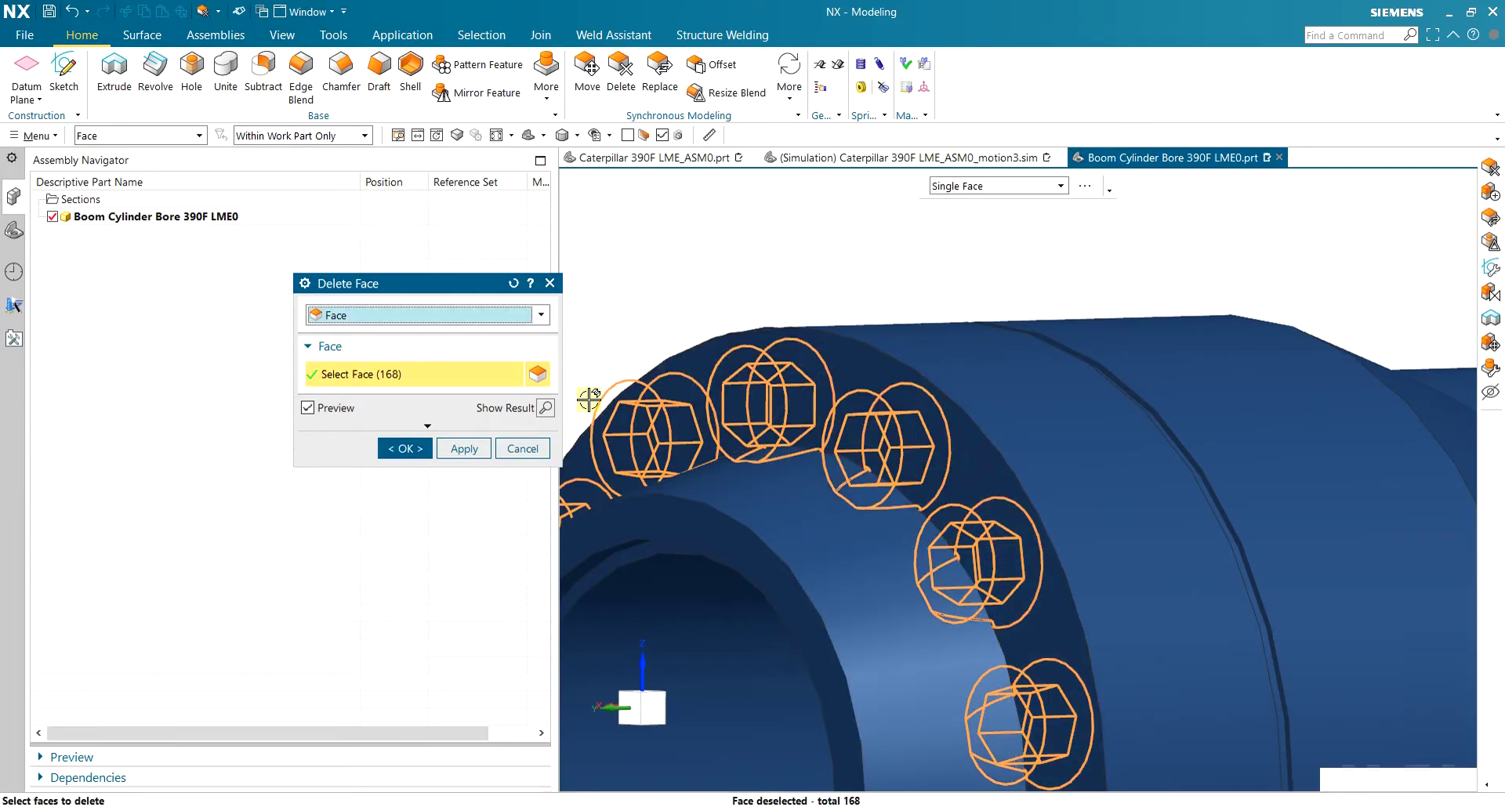
click(405, 450)
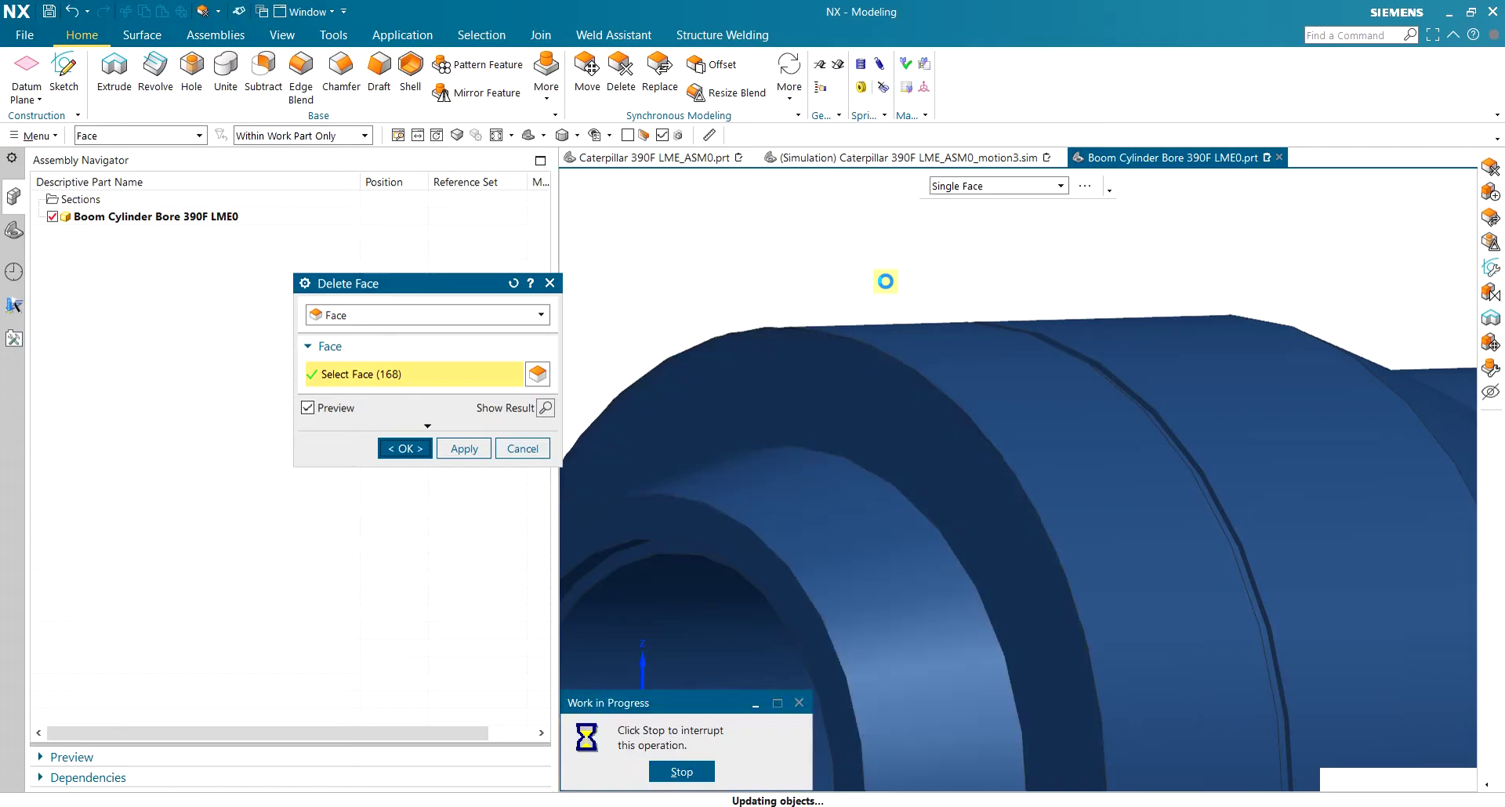
Start a simple hole on the cylinder's annular flange face and sketch its position point near the vertical axis
scroll(885, 305, up, 4)
scroll(881, 310, down, 3)
middle_drag(873, 359, 1041, 445)
key(alt+space)
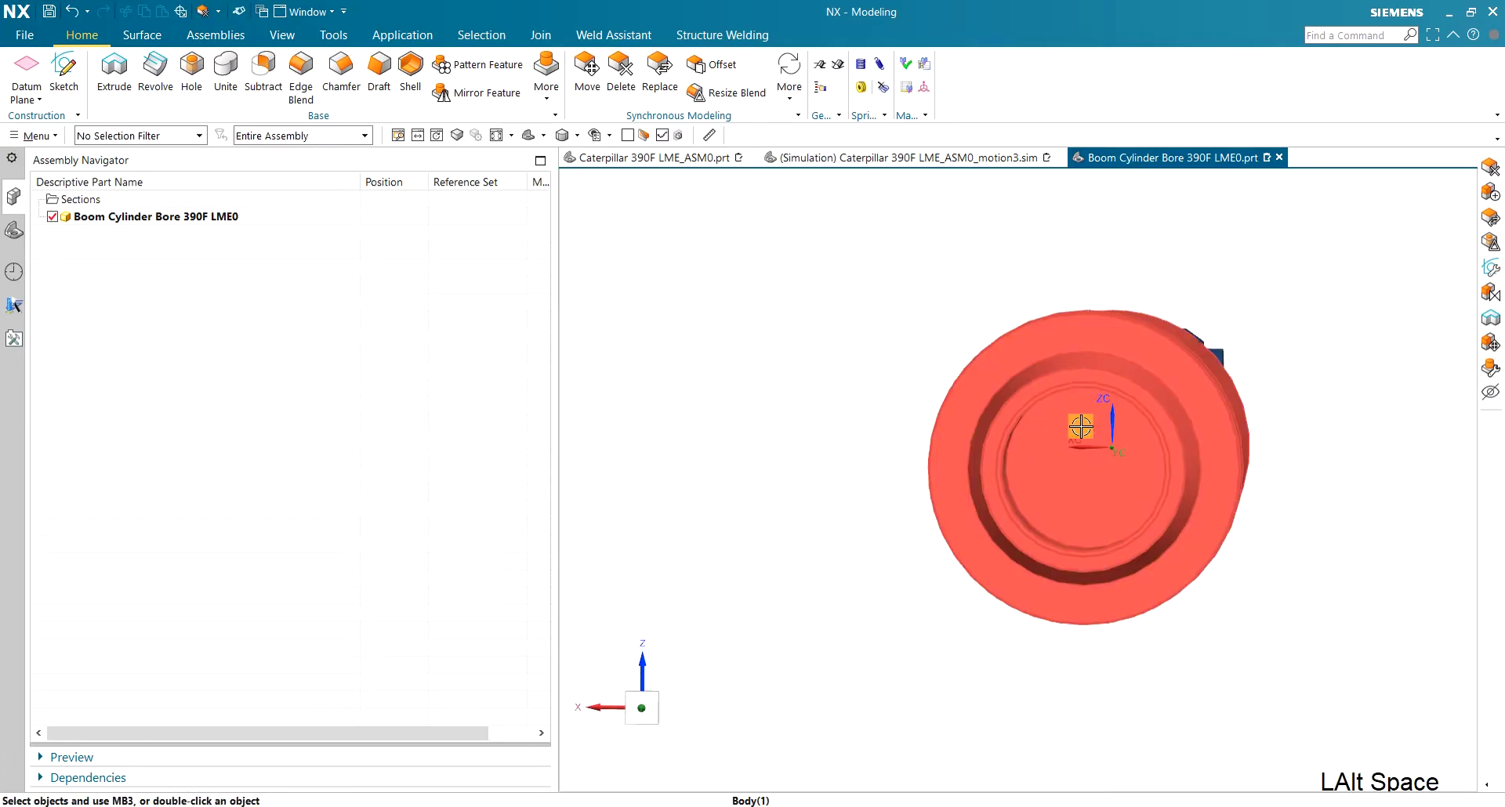
key(F8)
scroll(1269, 386, up, 3)
scroll(1269, 386, down, 2)
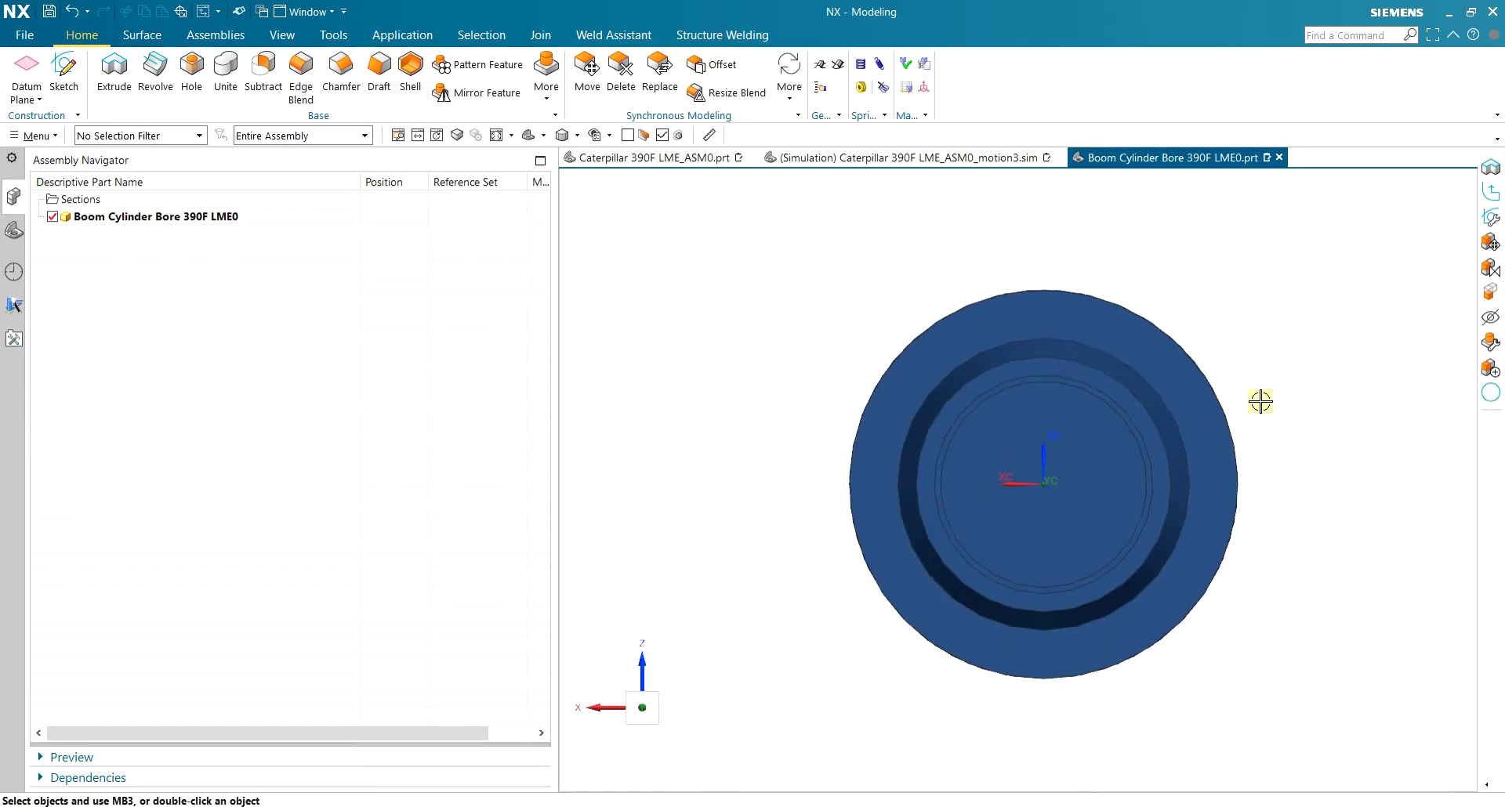
scroll(1236, 543, up, 2)
scroll(1016, 455, down, 2)
scroll(873, 272, up, 1)
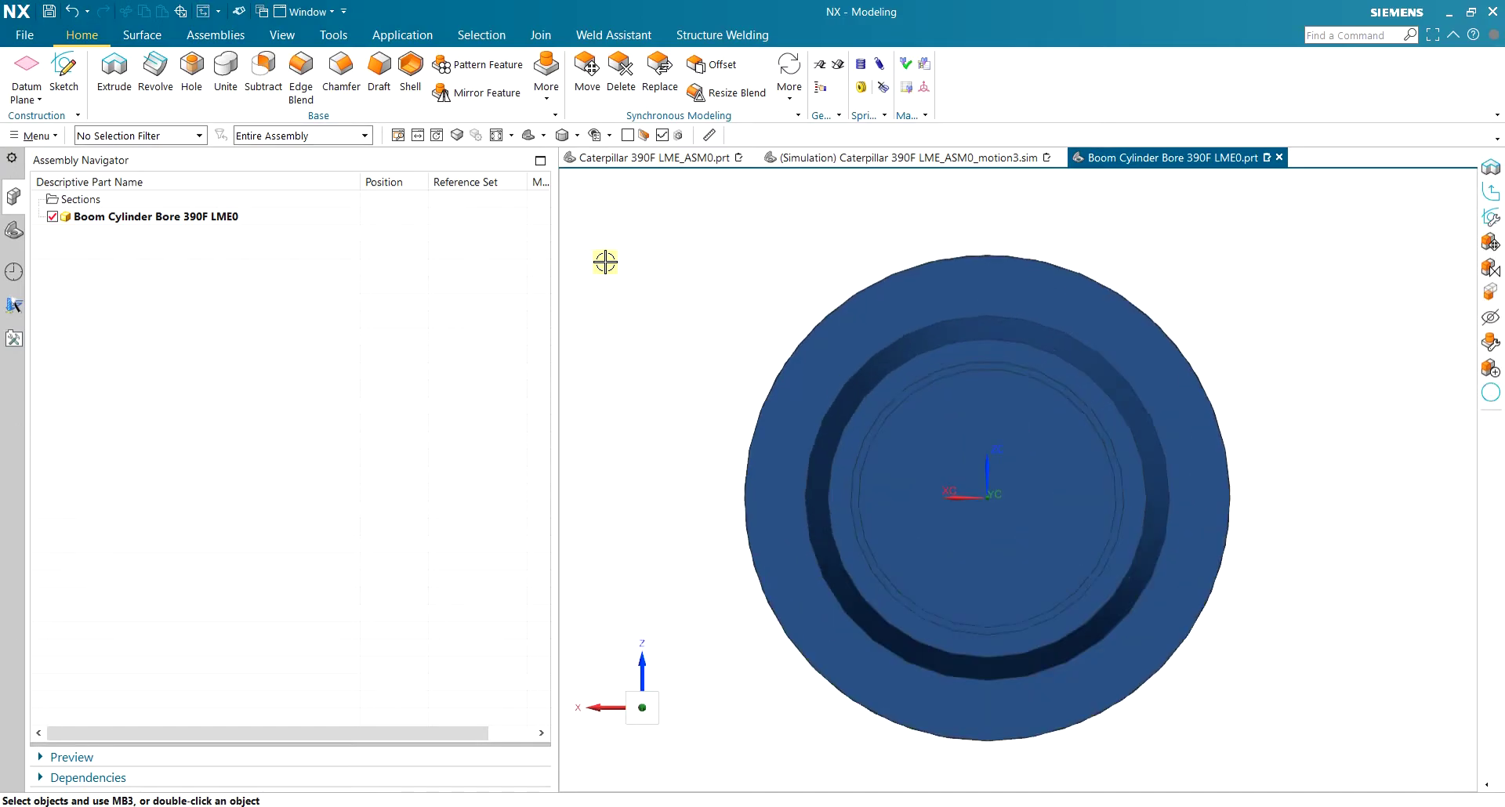
click(192, 70)
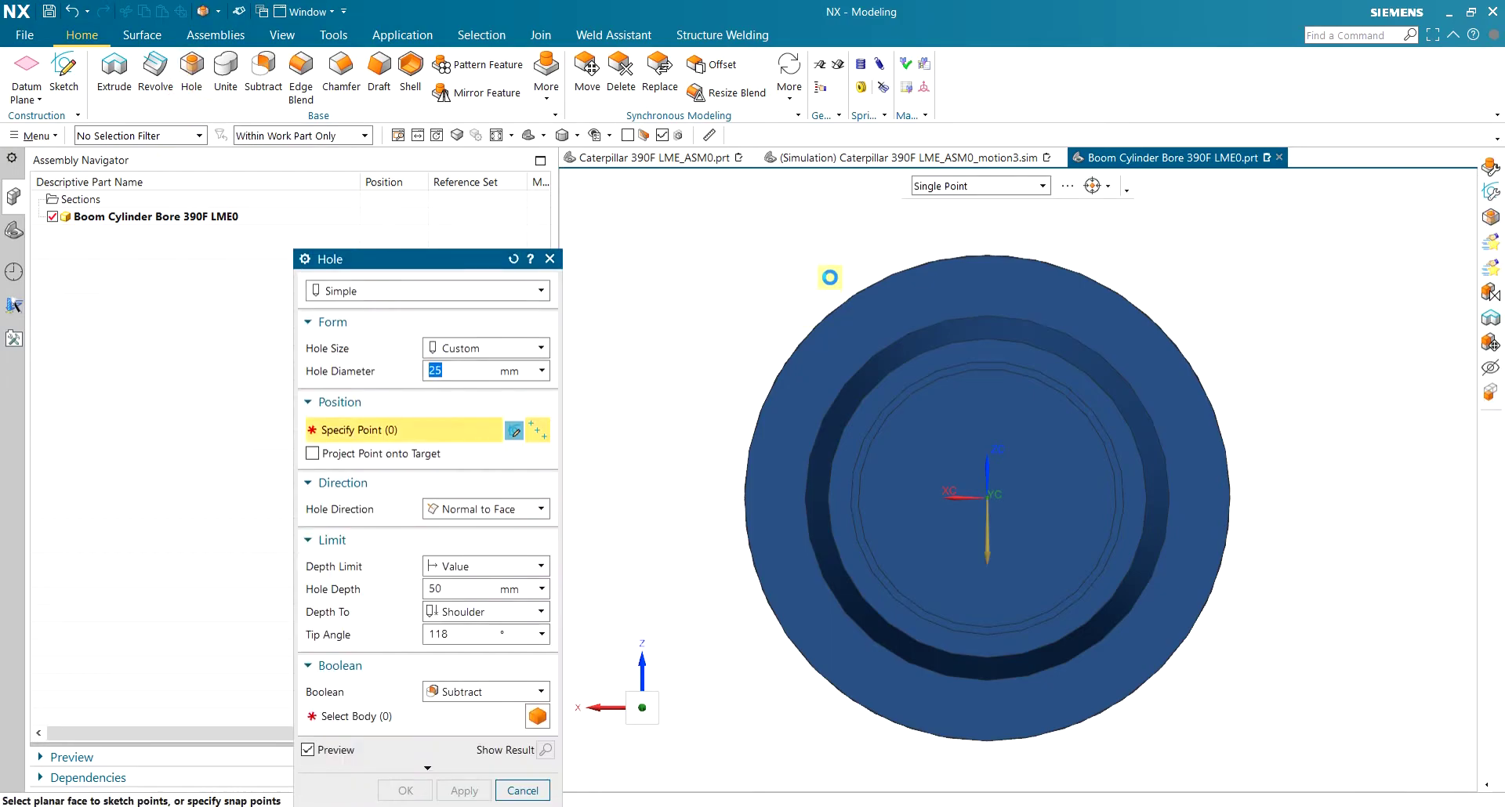
scroll(983, 255, up, 3)
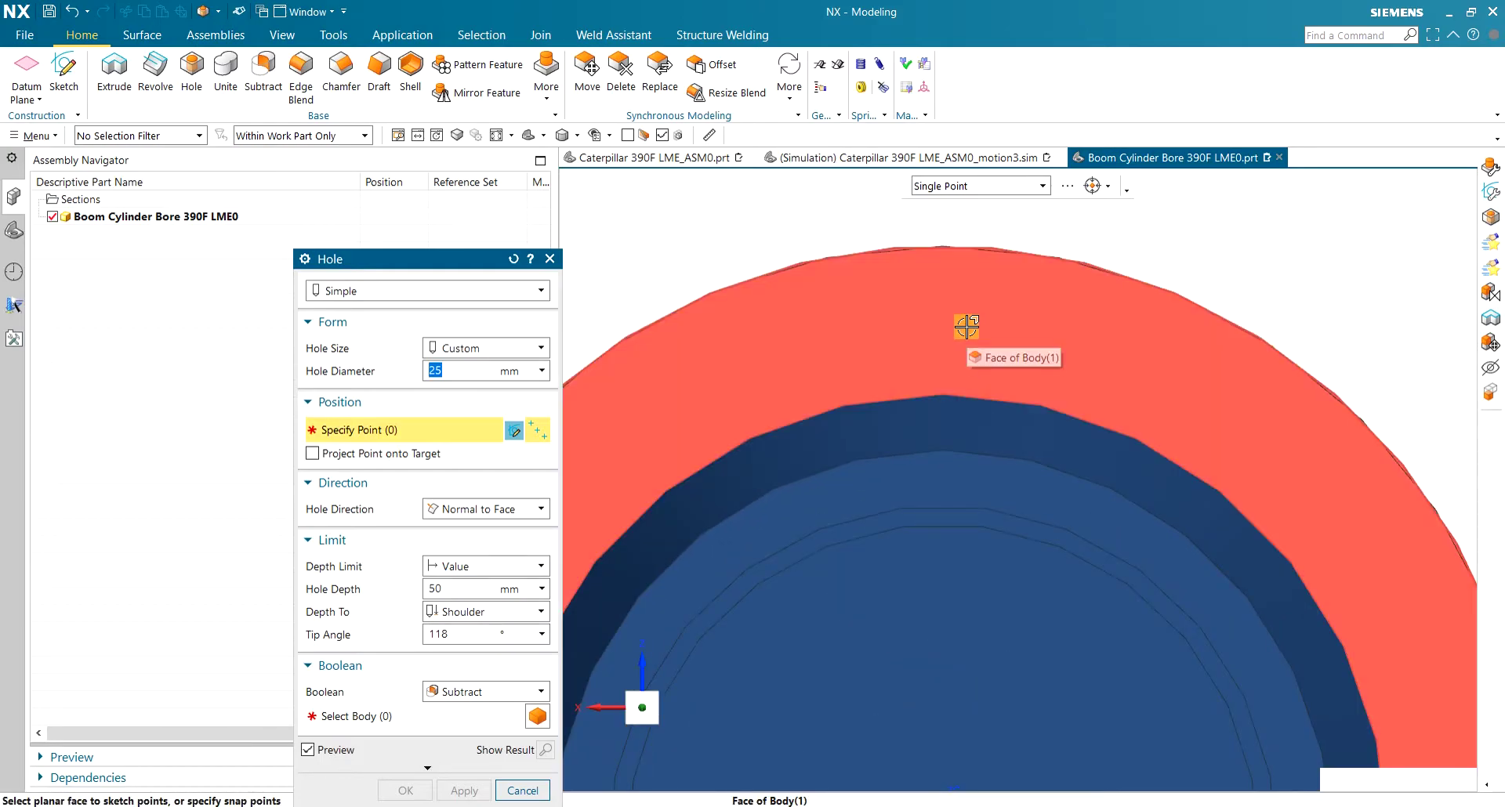
click(966, 326)
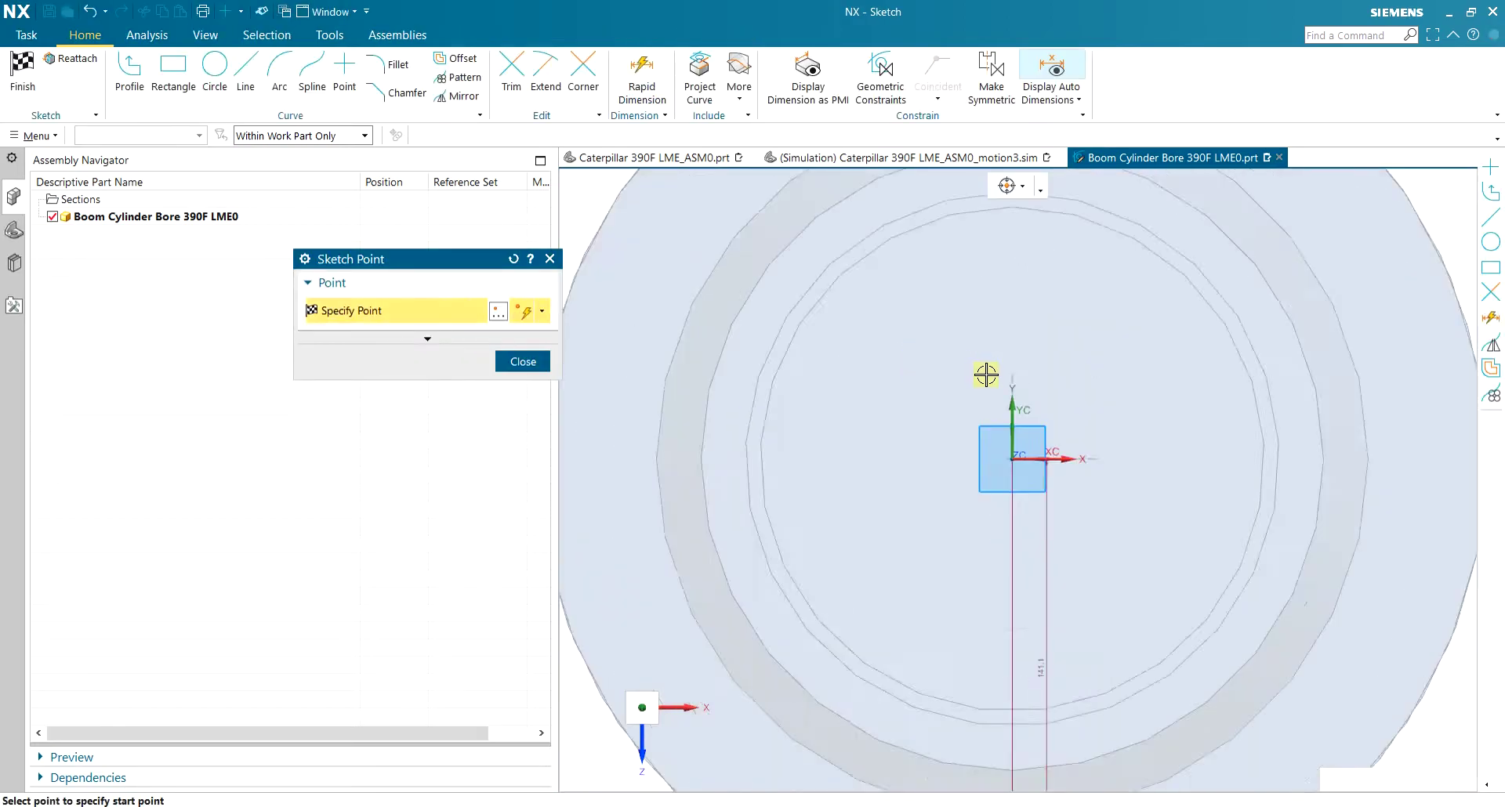
End point placement in the position sketch and enable snapping to quadrant points
scroll(1001, 390, down, 1)
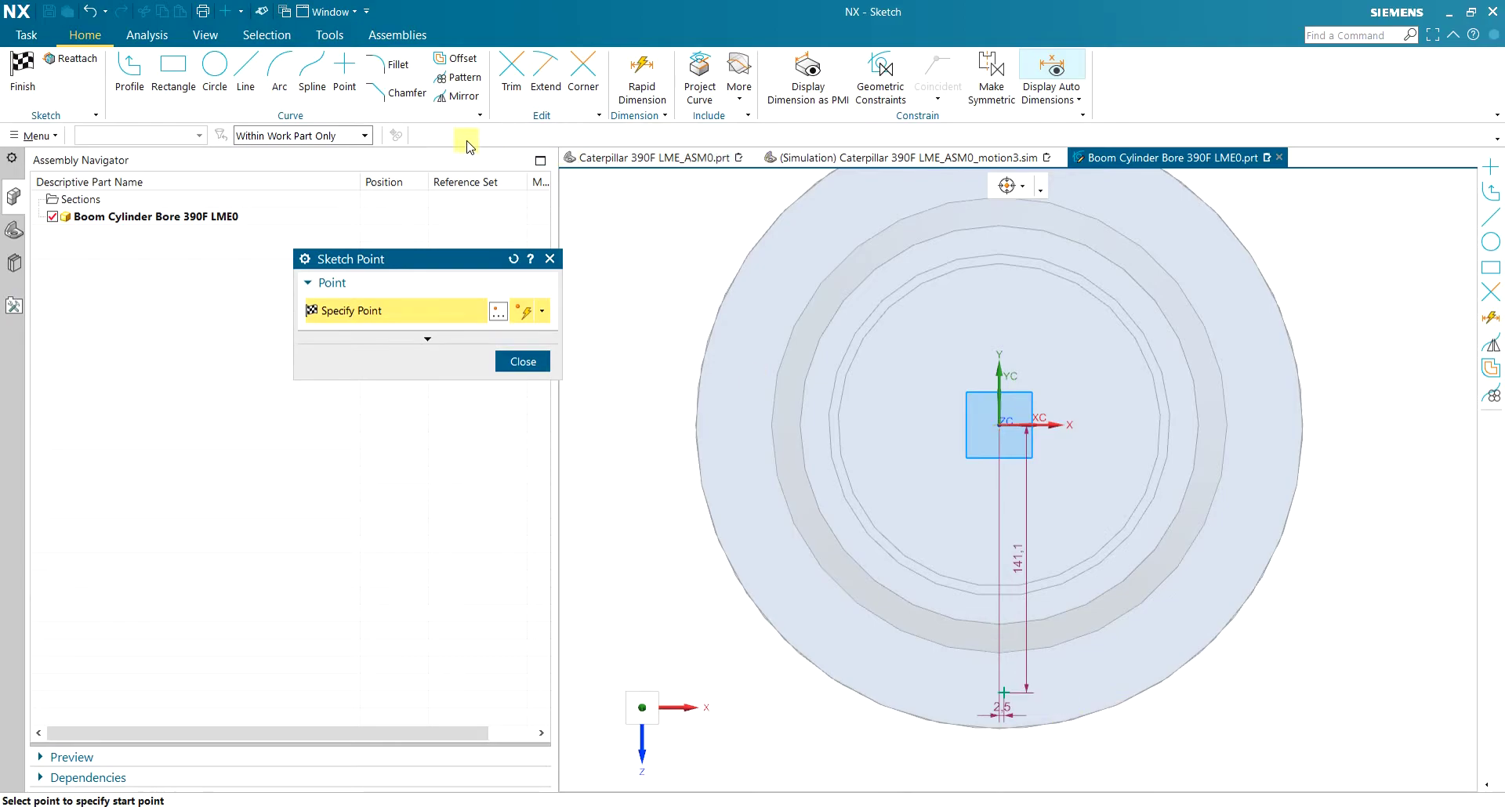
key(l)
key(Escape)
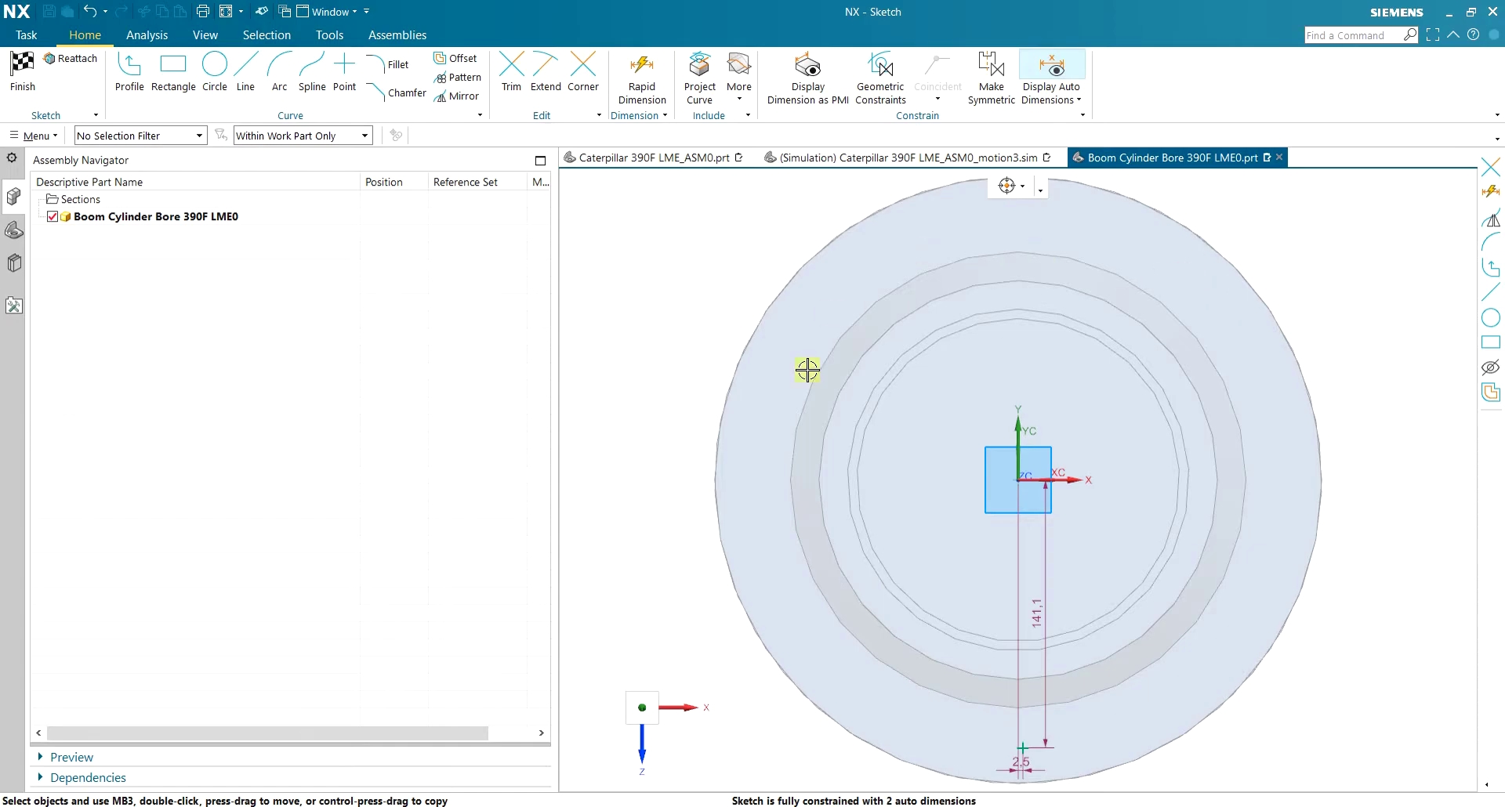
click(1007, 186)
click(1034, 284)
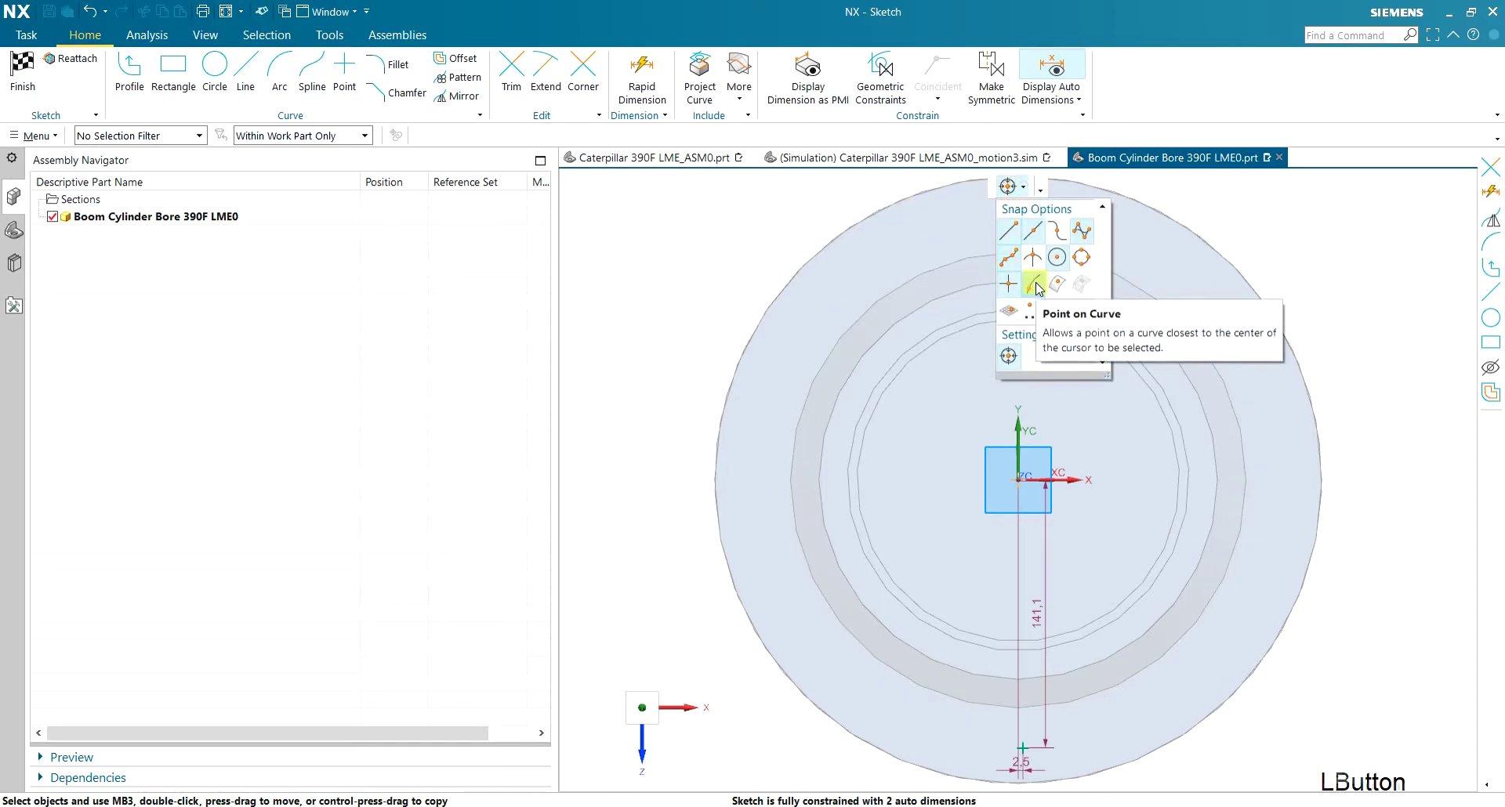
click(1083, 260)
Draw a vertical line about 40 mm long between the flange face's outer and inner edge quadrants and convert it to reference
click(245, 69)
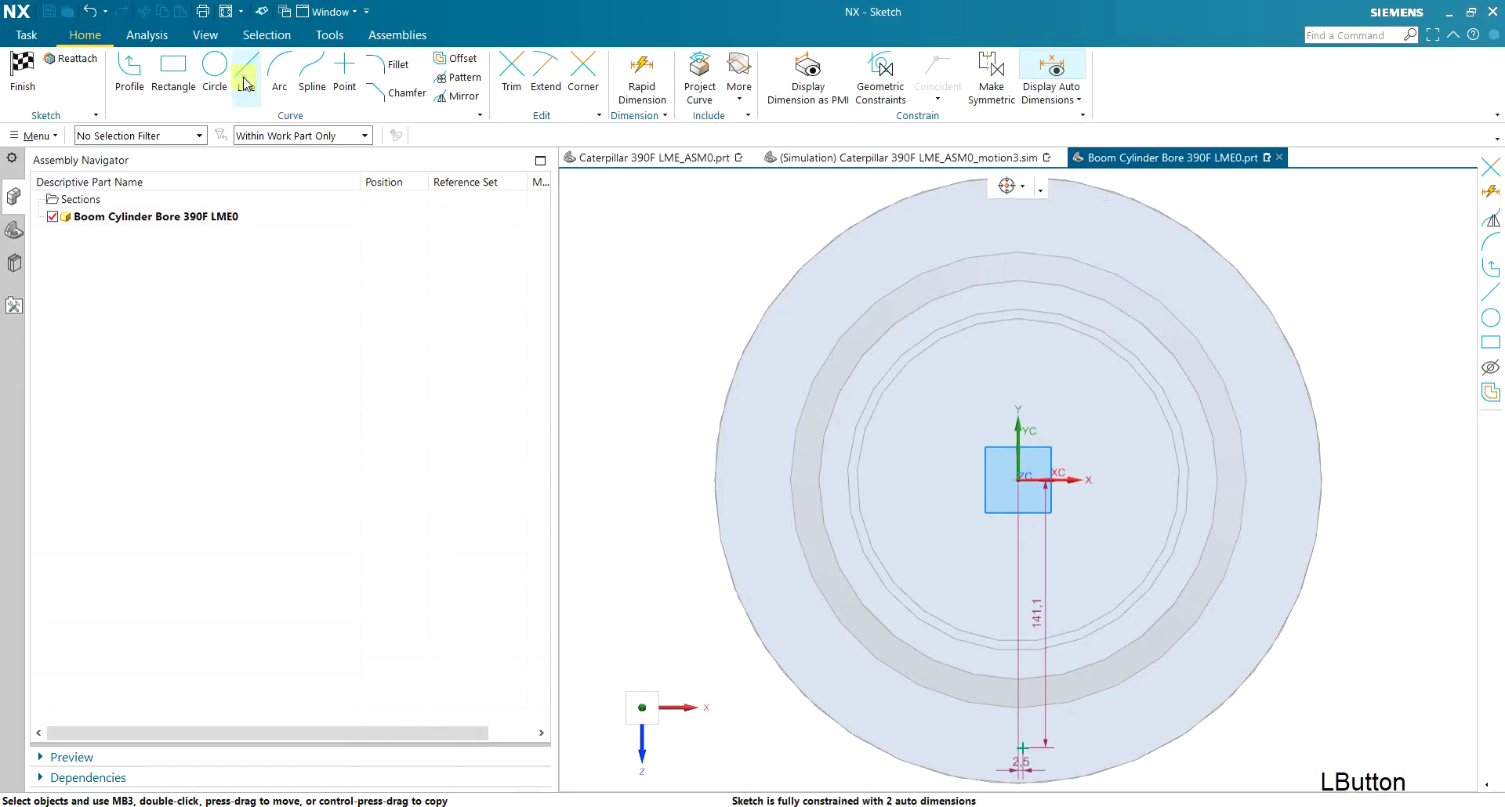
click(1020, 780)
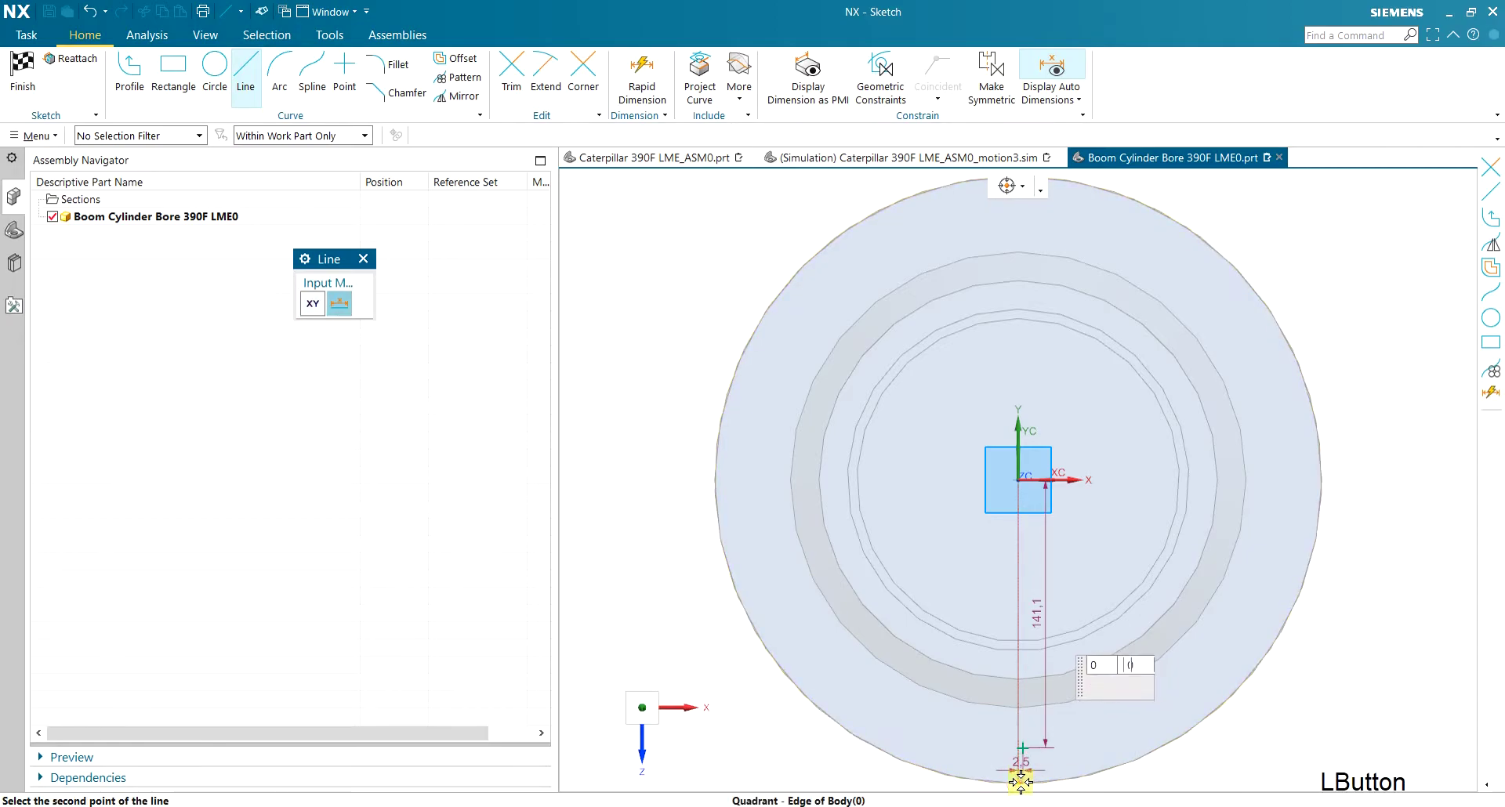
click(1015, 709)
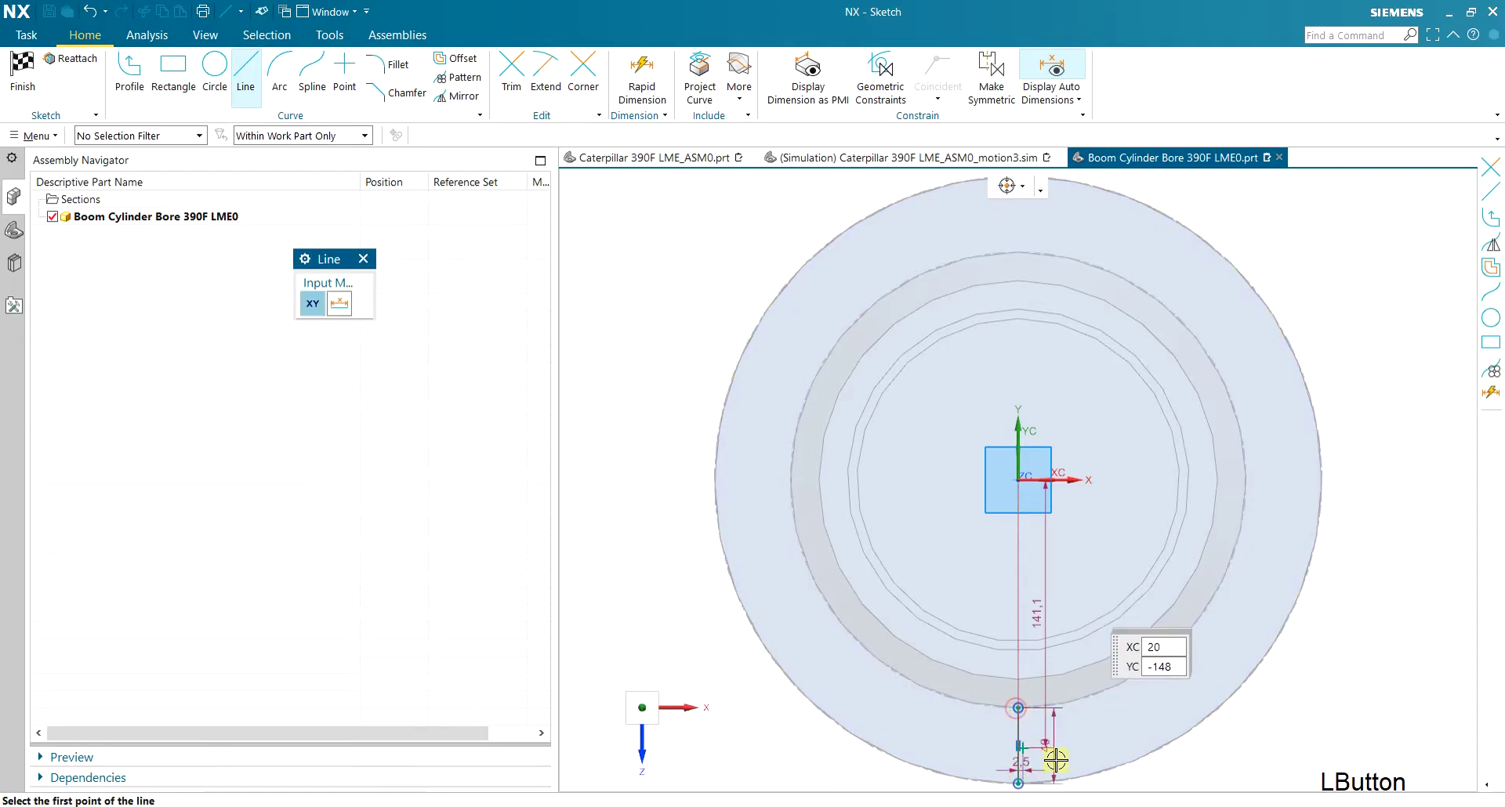
scroll(1015, 780, up, 5)
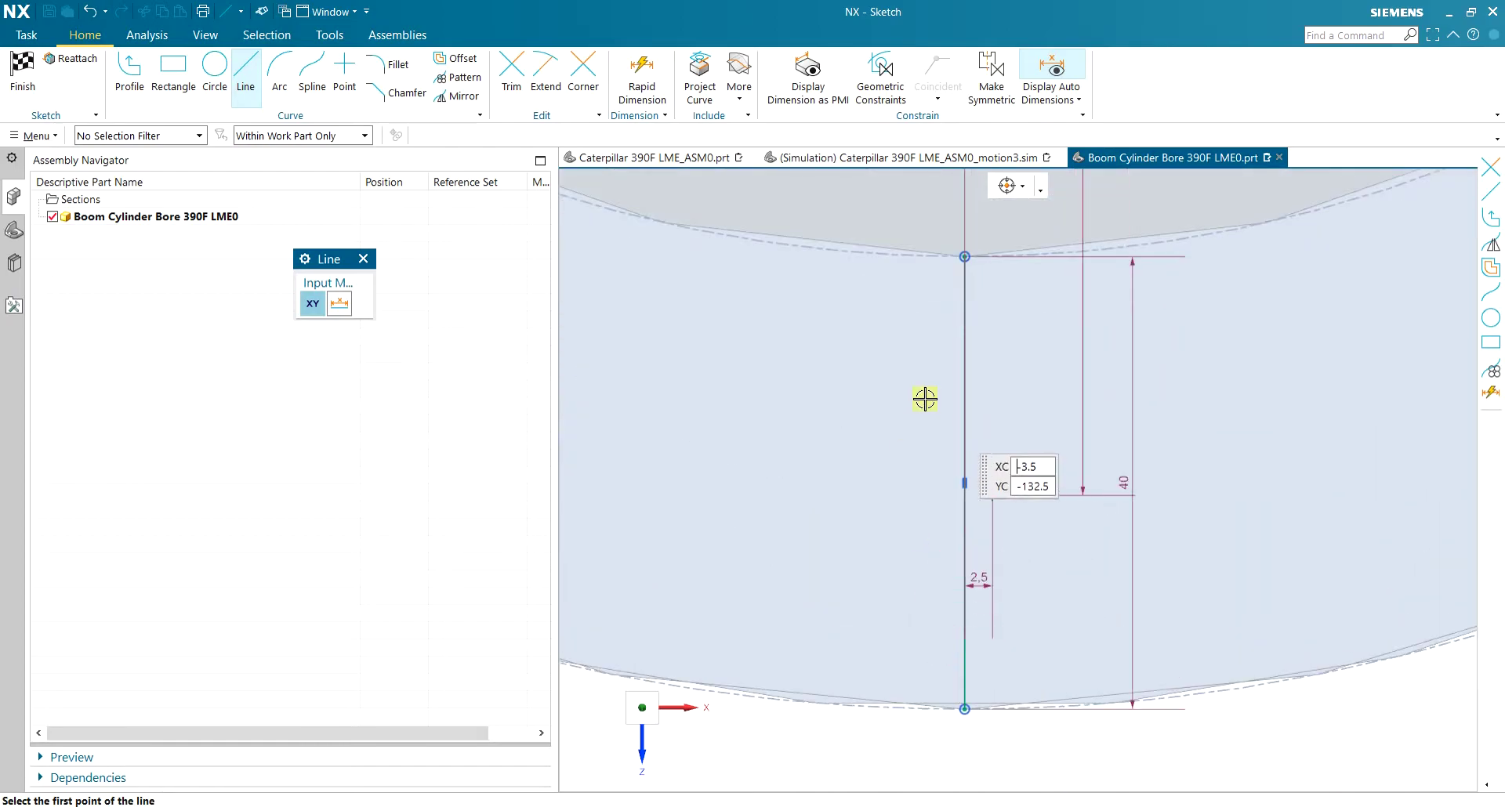
key(Escape)
click(966, 374)
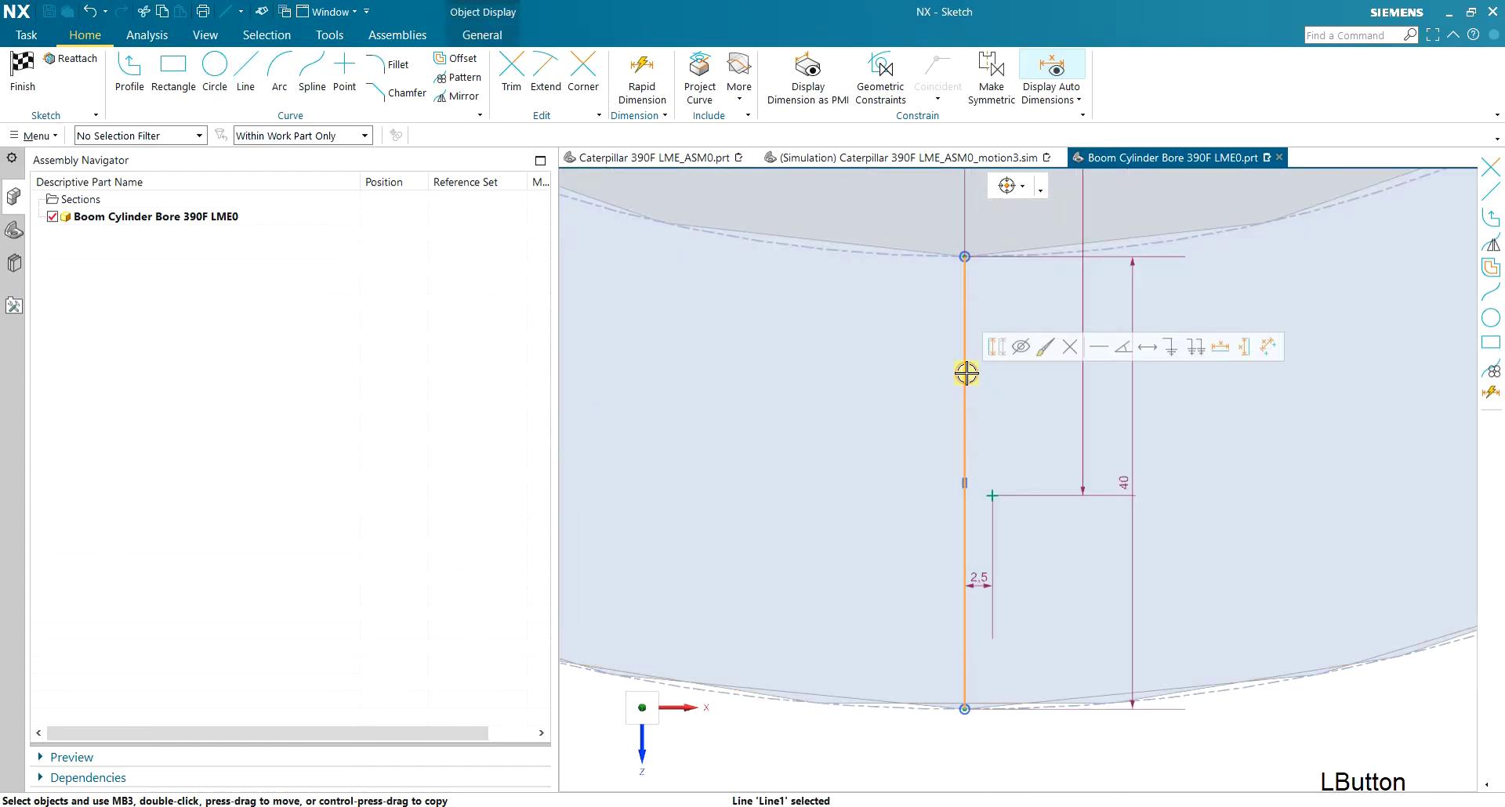
click(987, 345)
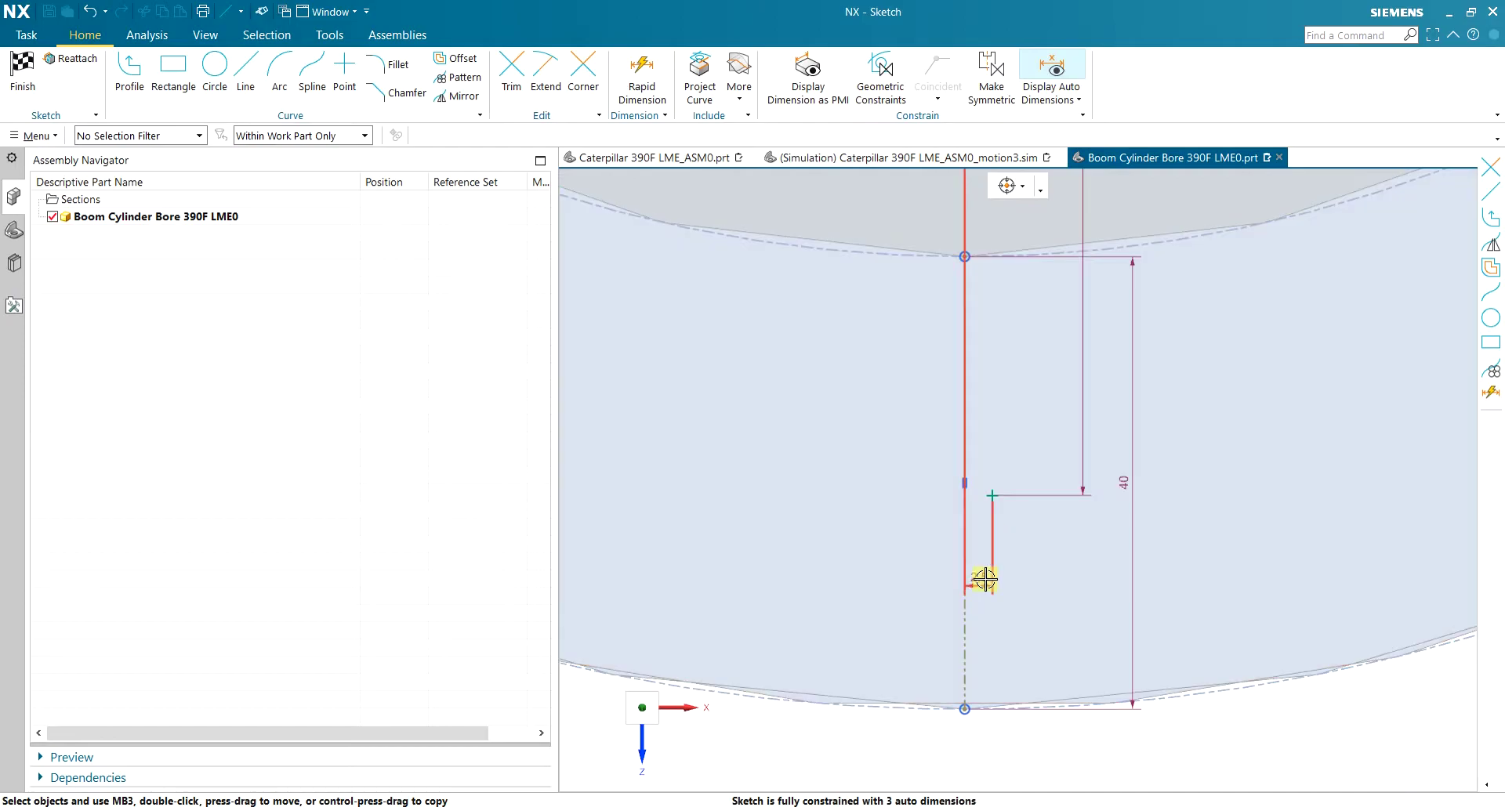
Set the hole point's perpendicular distance from the vertical axis to 0 mm
click(981, 584)
double_click(980, 583)
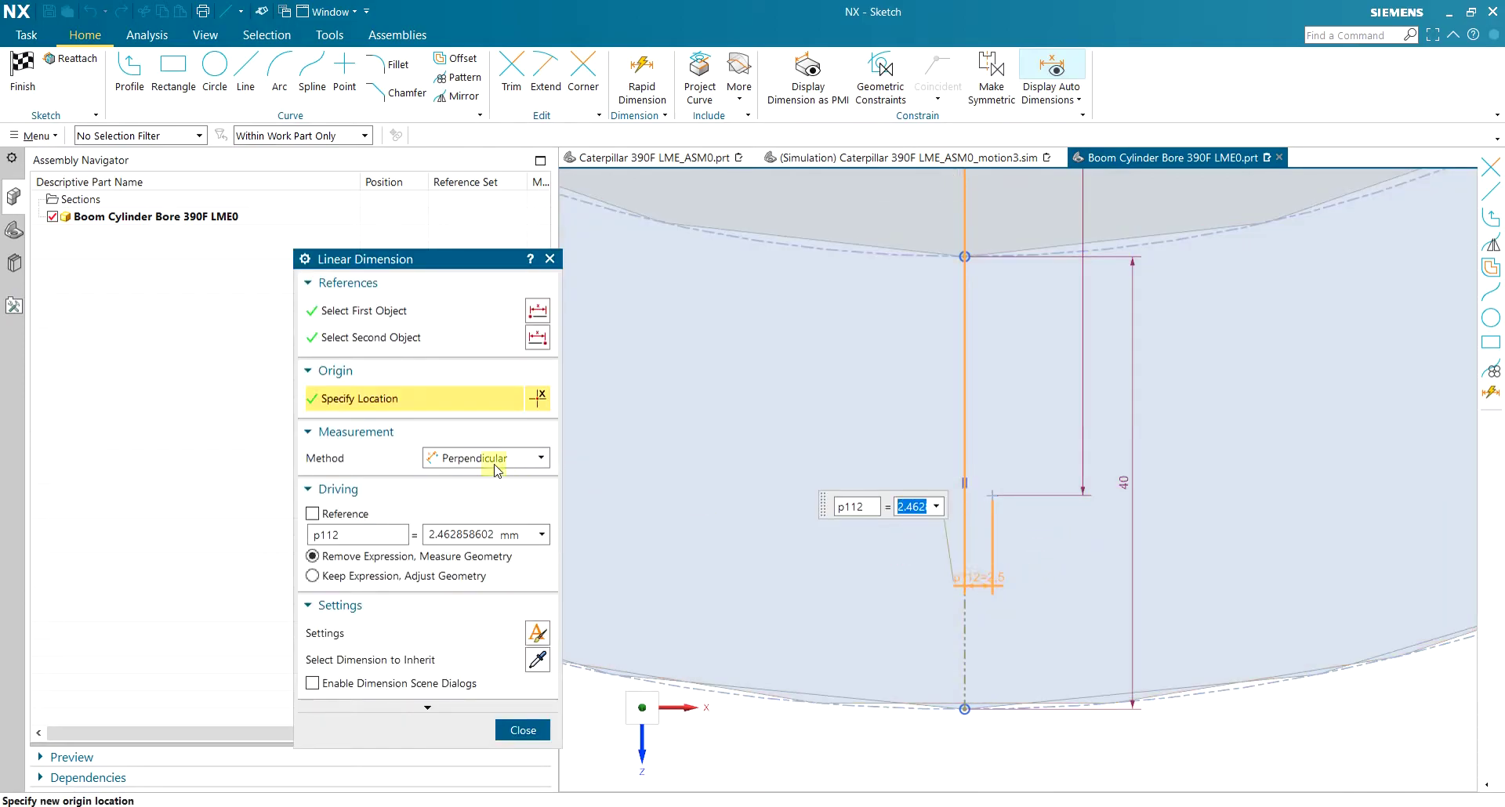
click(464, 534)
text(0)
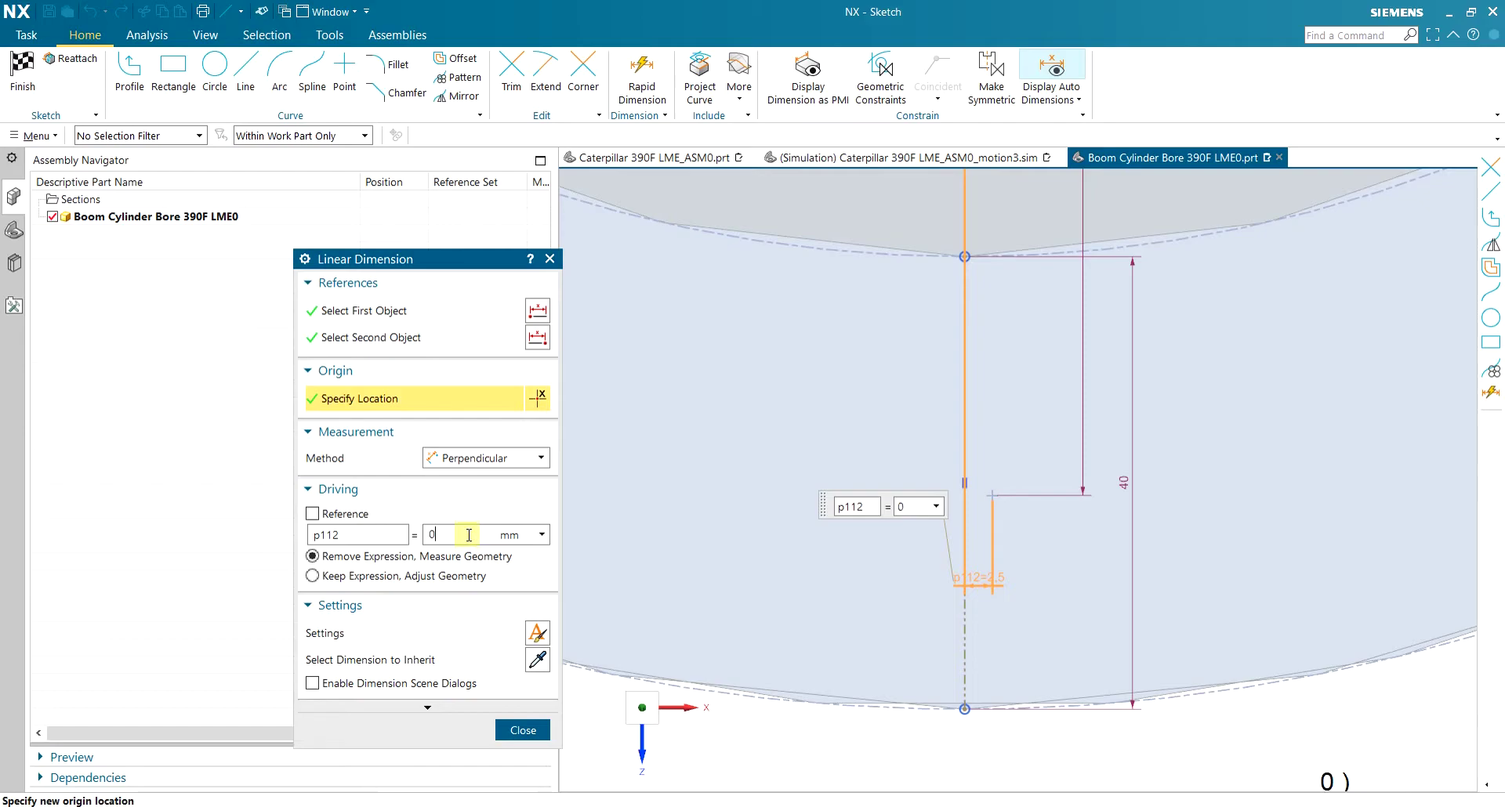
click(523, 730)
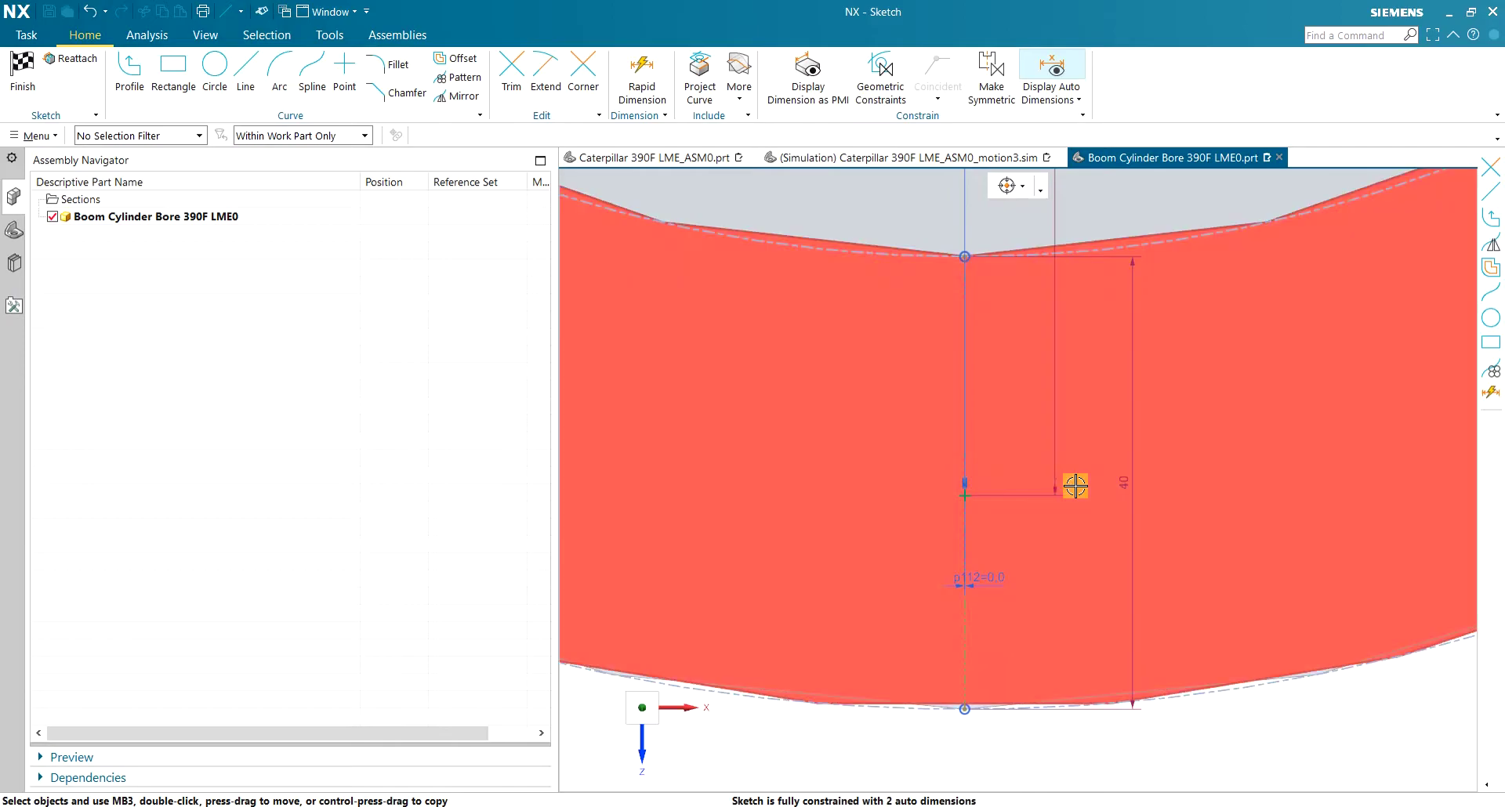
Delete the hole point's vertical dimension to the sketch origin and set its distance from the flange's outer quadrant to 20 mm
scroll(1069, 490, up, 3)
scroll(1069, 489, down, 2)
click(991, 497)
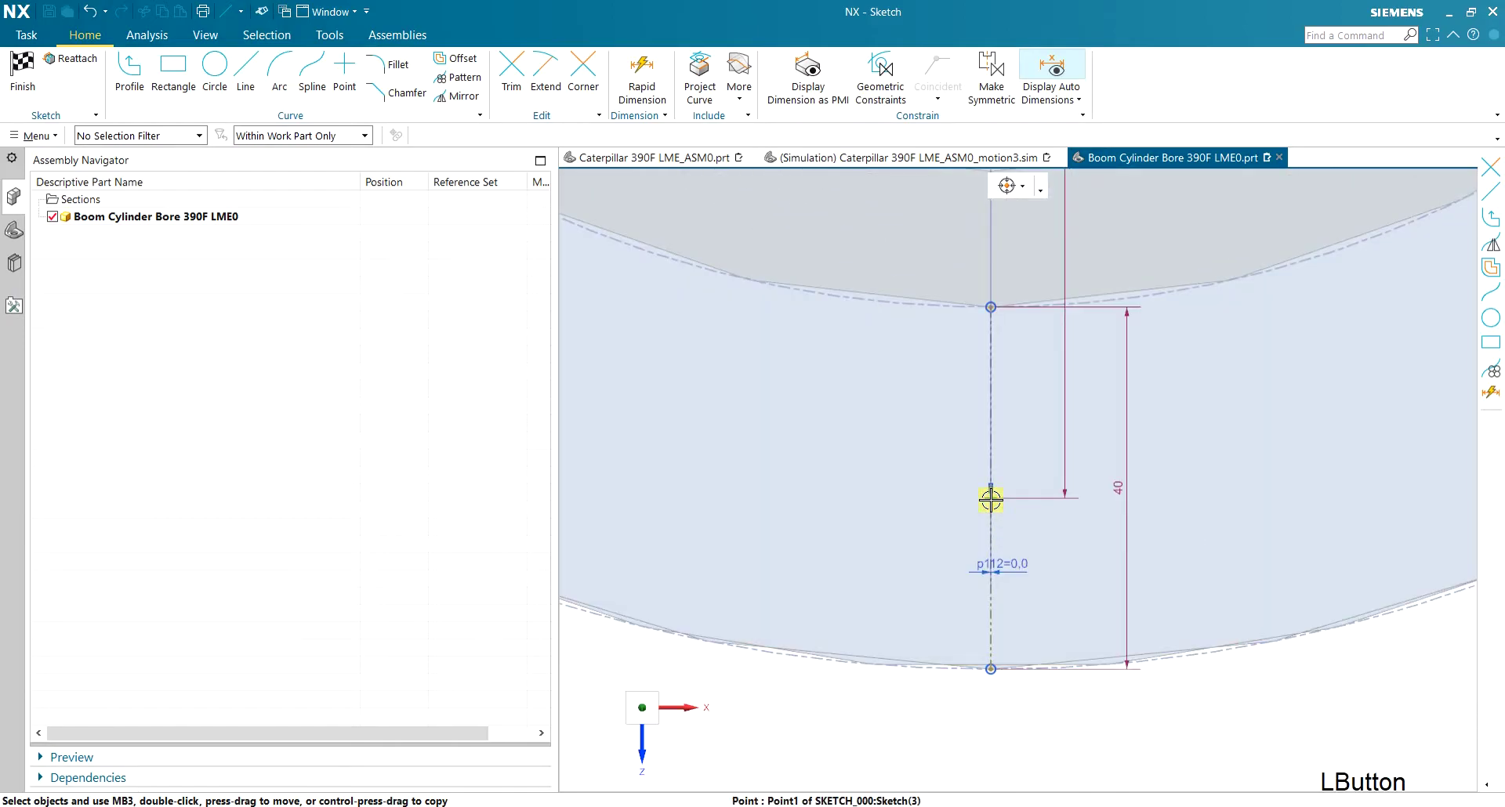
key(Escape)
click(1064, 378)
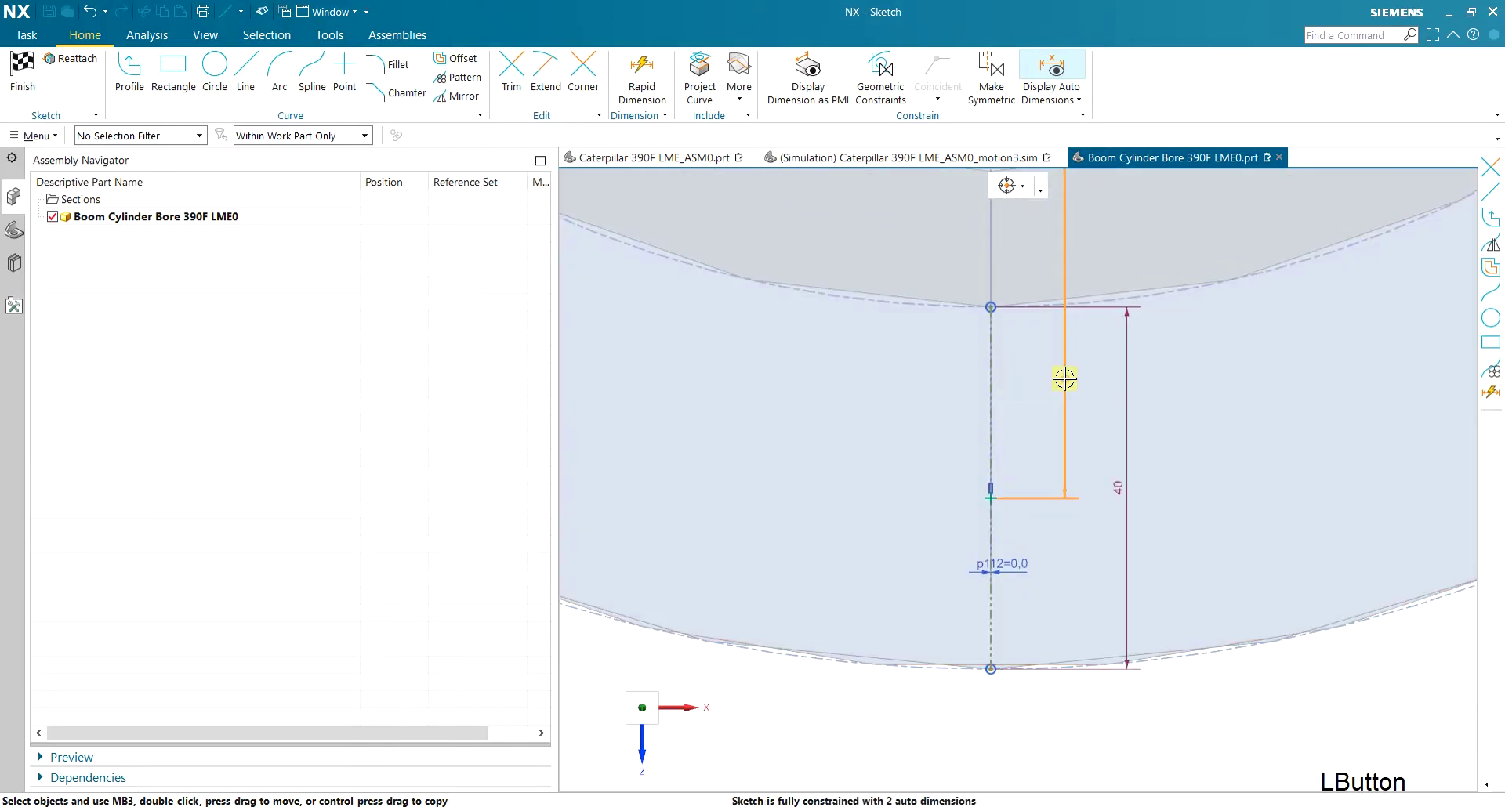
key(Delete)
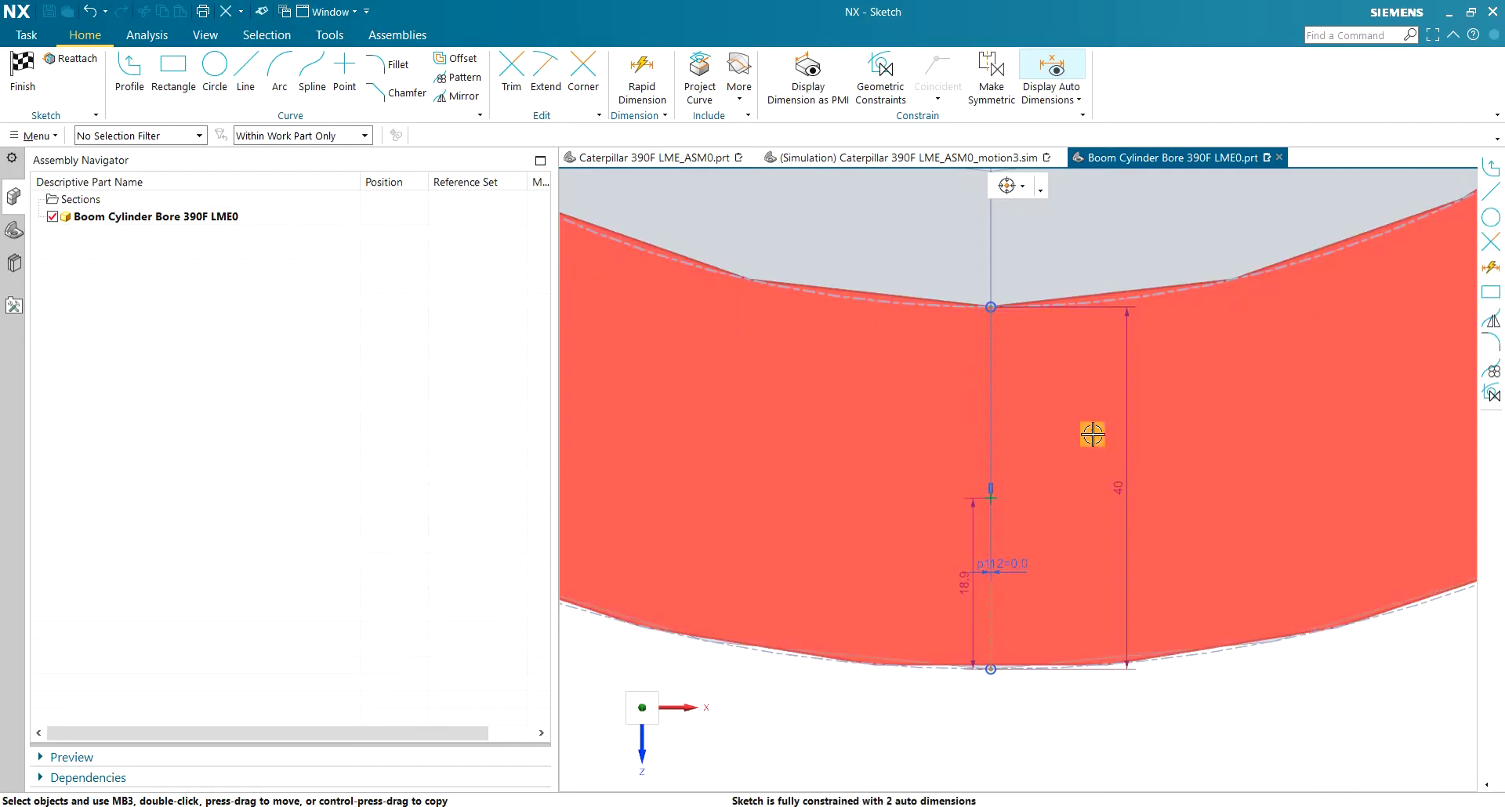
double_click(965, 578)
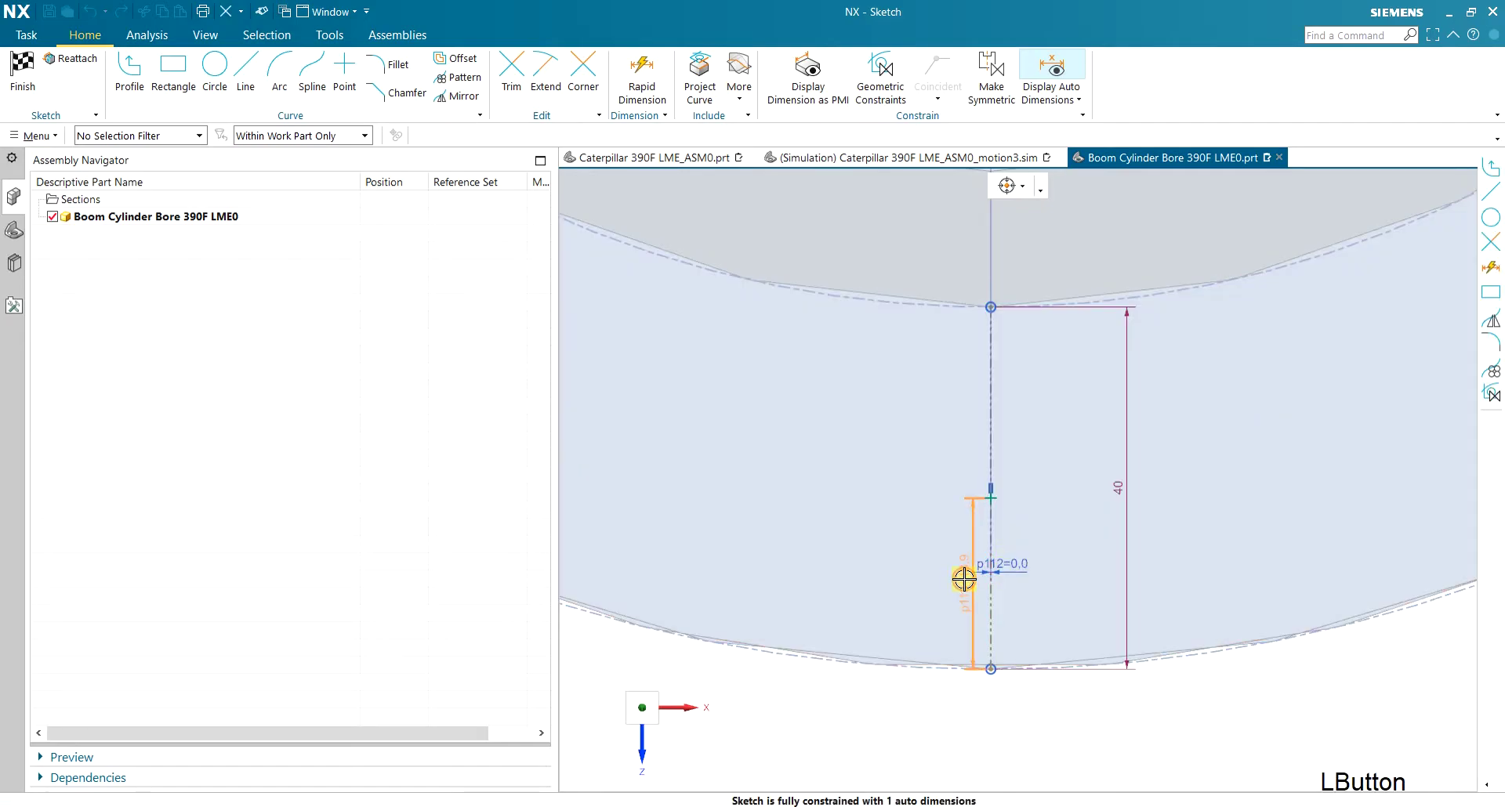
click(931, 535)
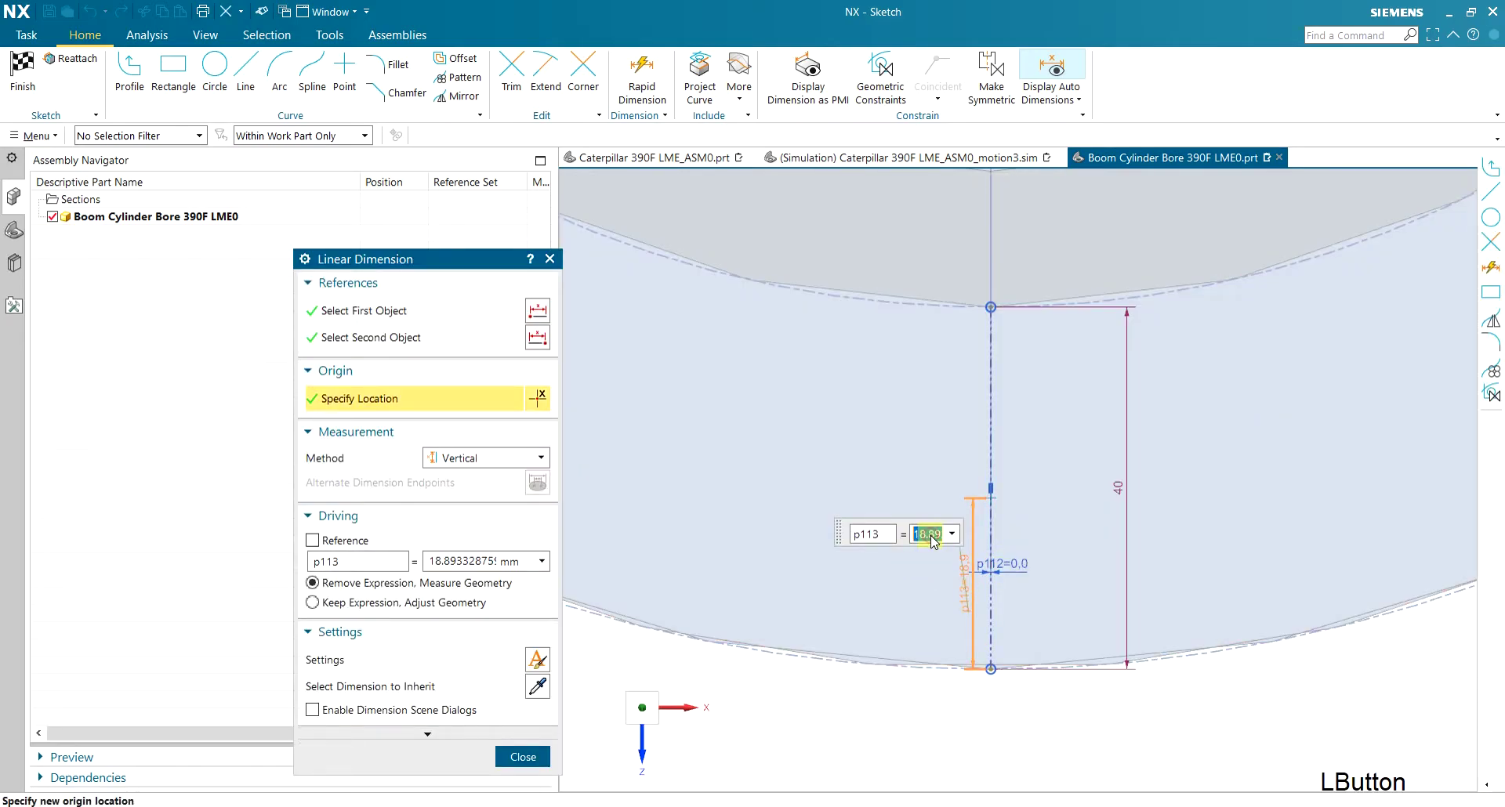
text(20)
key(Return)
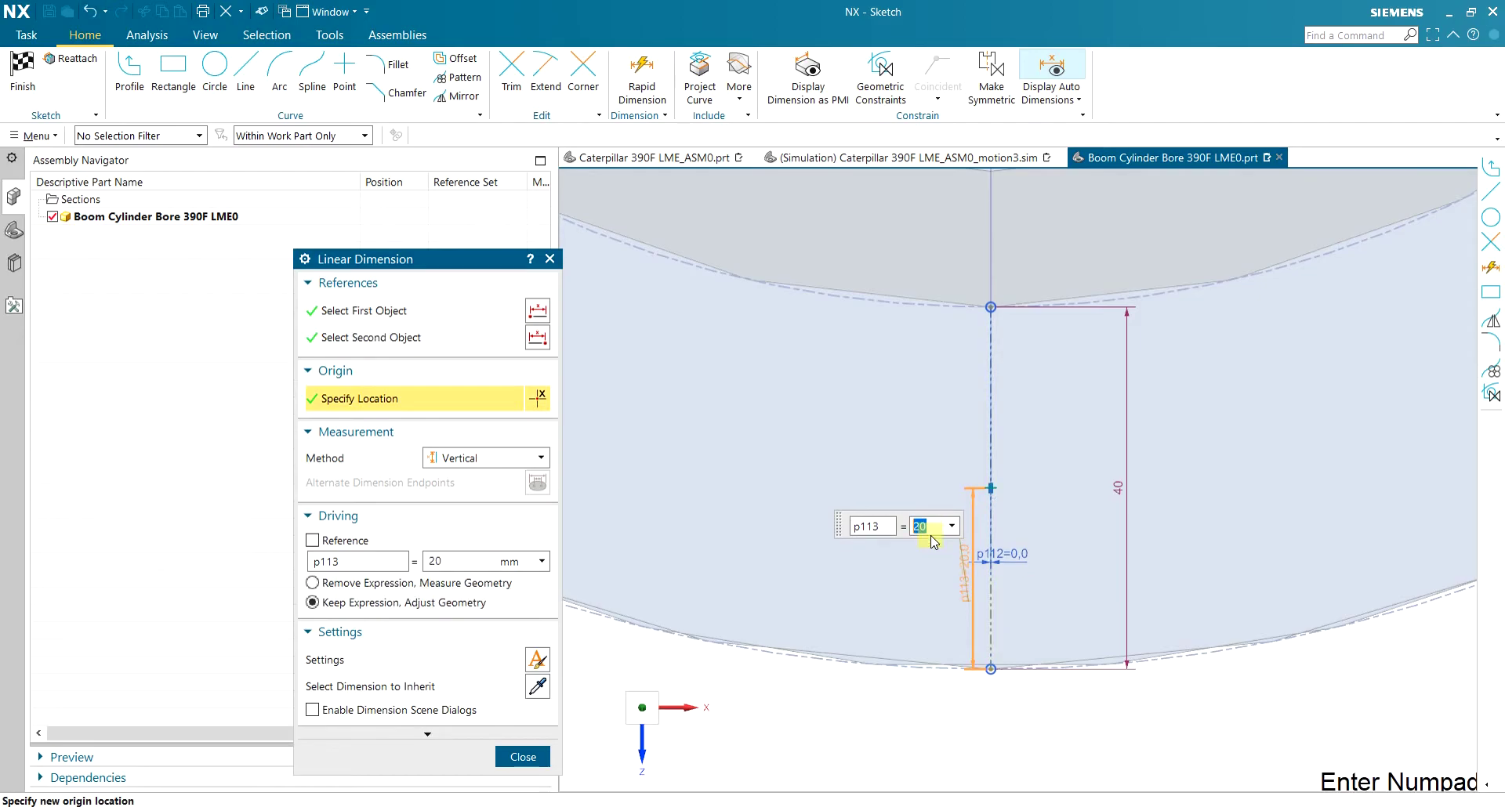
click(521, 755)
Finish the hole position sketch despite the hidden reference geometry and change the hole type to Counterbored
scroll(987, 478, down, 5)
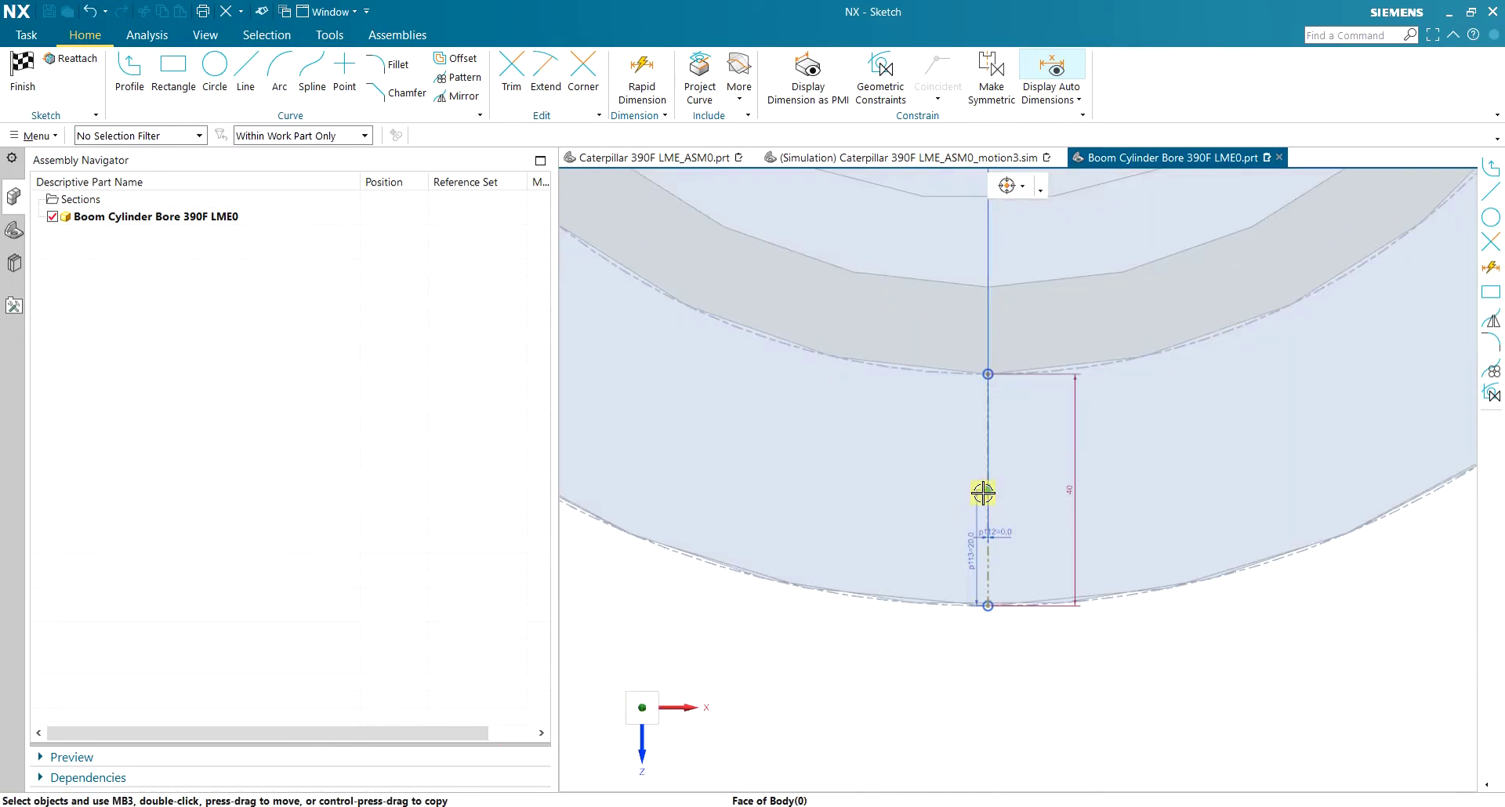
scroll(985, 471, down, 2)
scroll(943, 222, up, 4)
scroll(937, 240, down, 2)
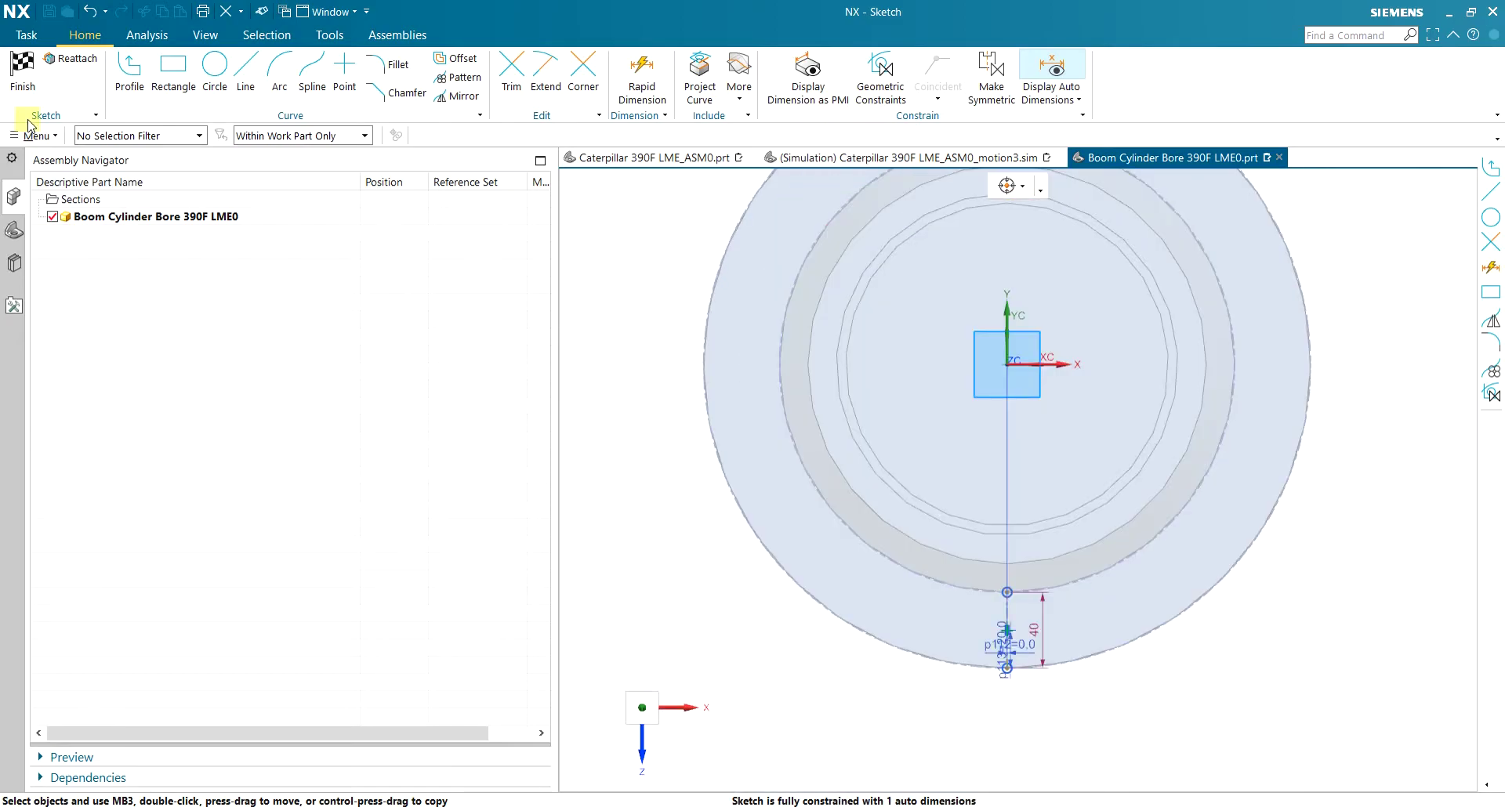
click(22, 78)
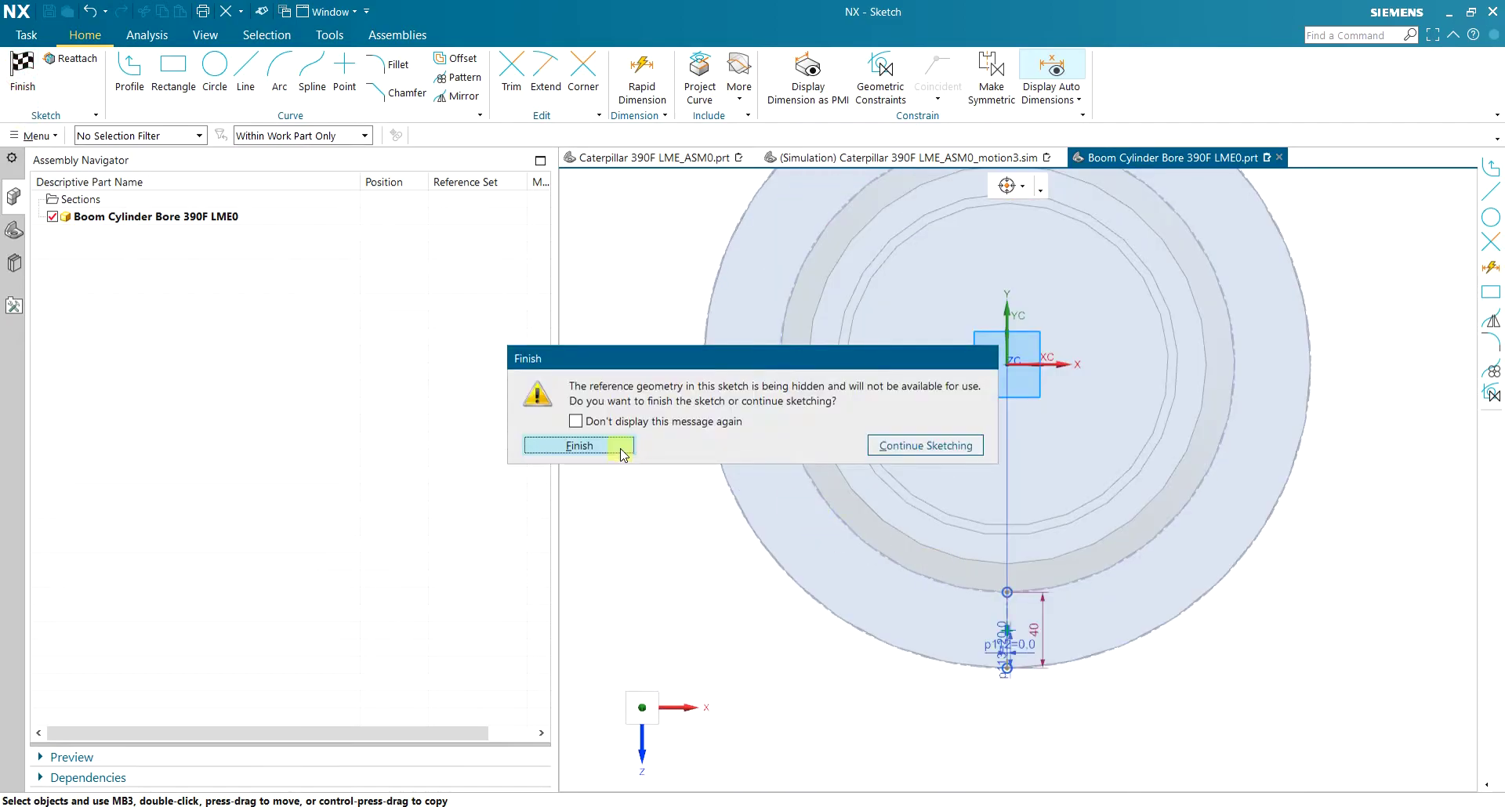
click(580, 446)
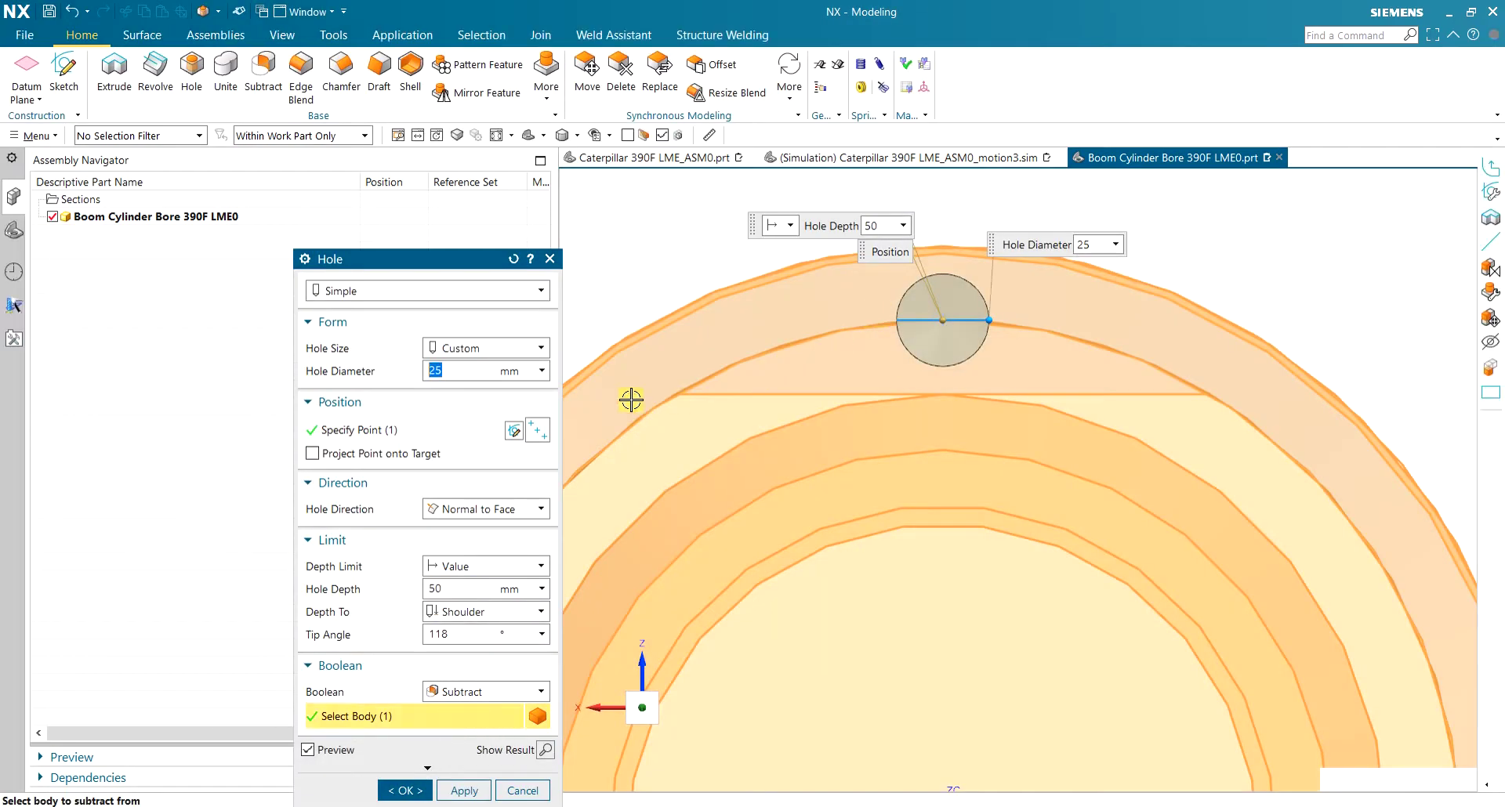
click(431, 291)
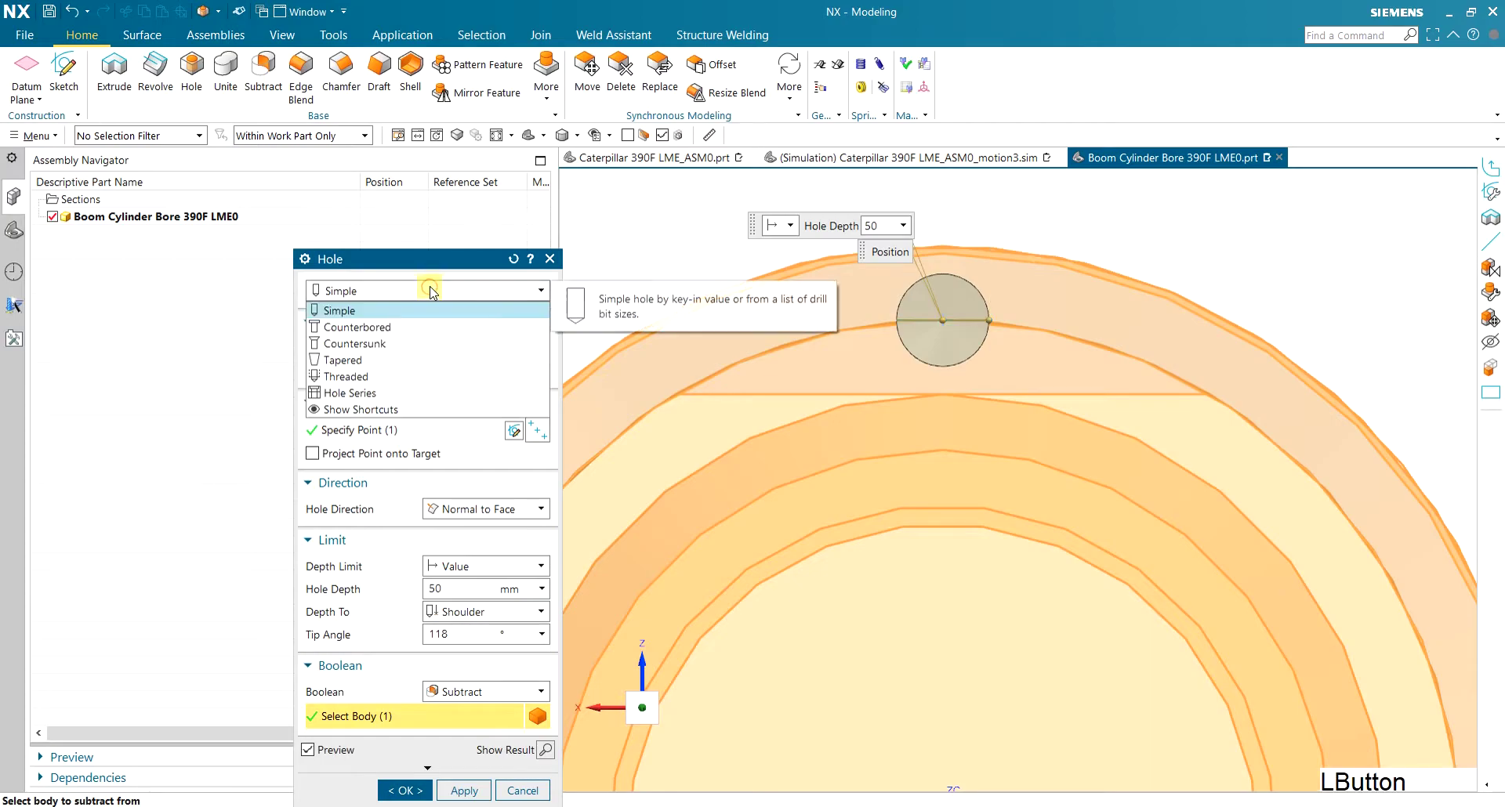
click(427, 327)
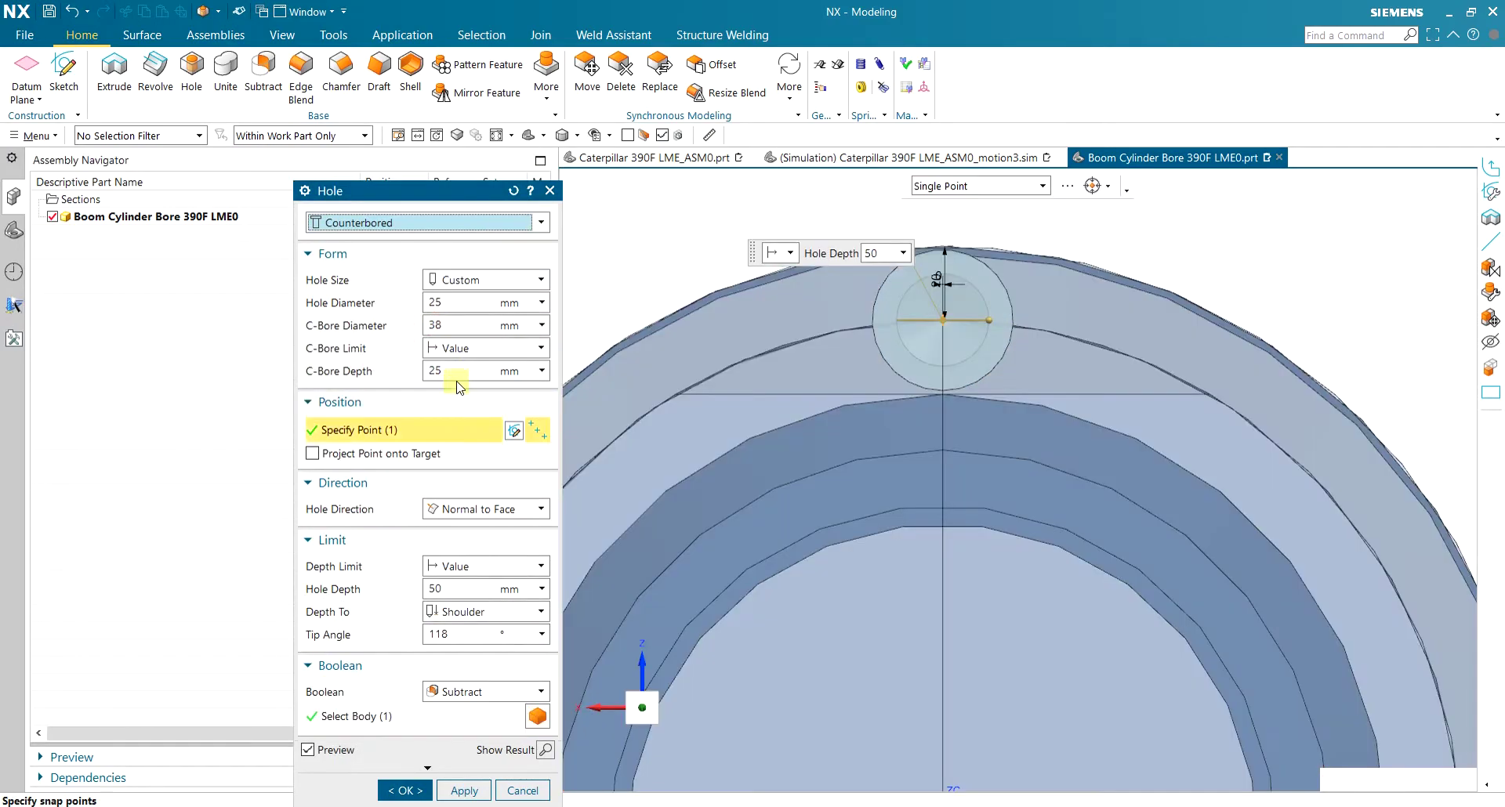
Keep the counterbored hole's size custom and set its hole diameter to 16 mm and counterbore diameter to 25.5 mm
middle_drag(1078, 352, 1065, 324)
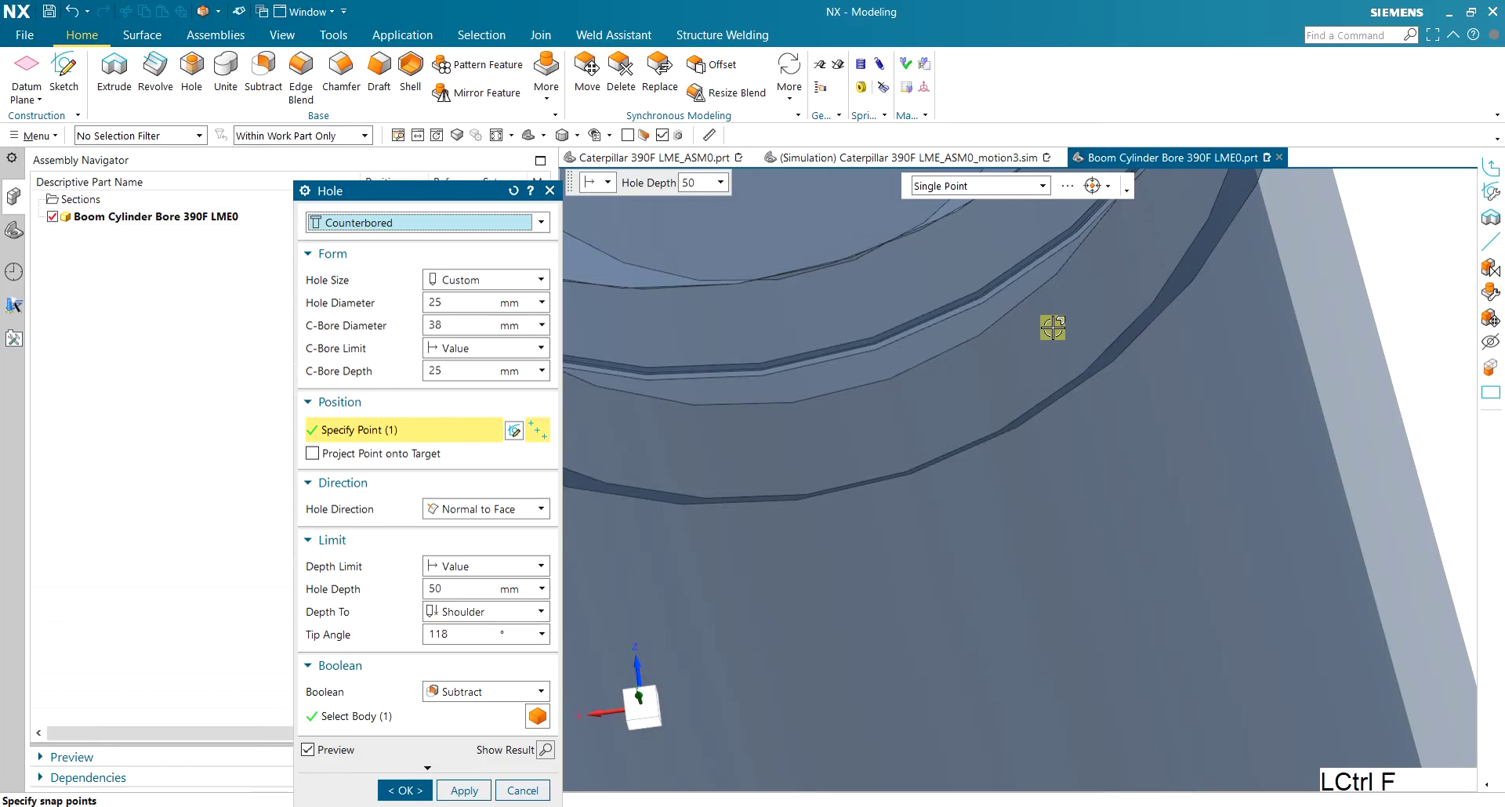
key(ctrl+f)
scroll(963, 223, up, 5)
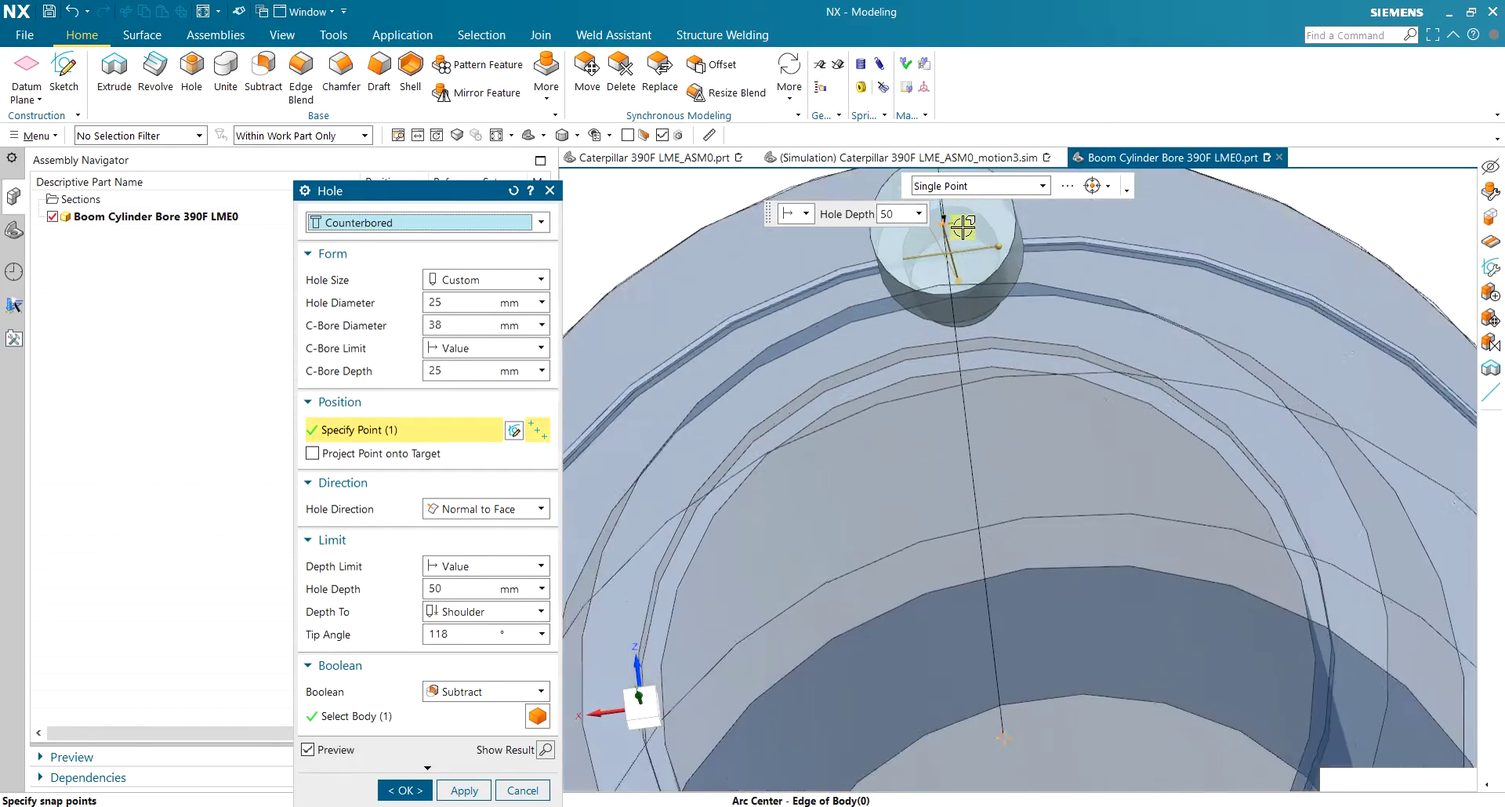
click(523, 280)
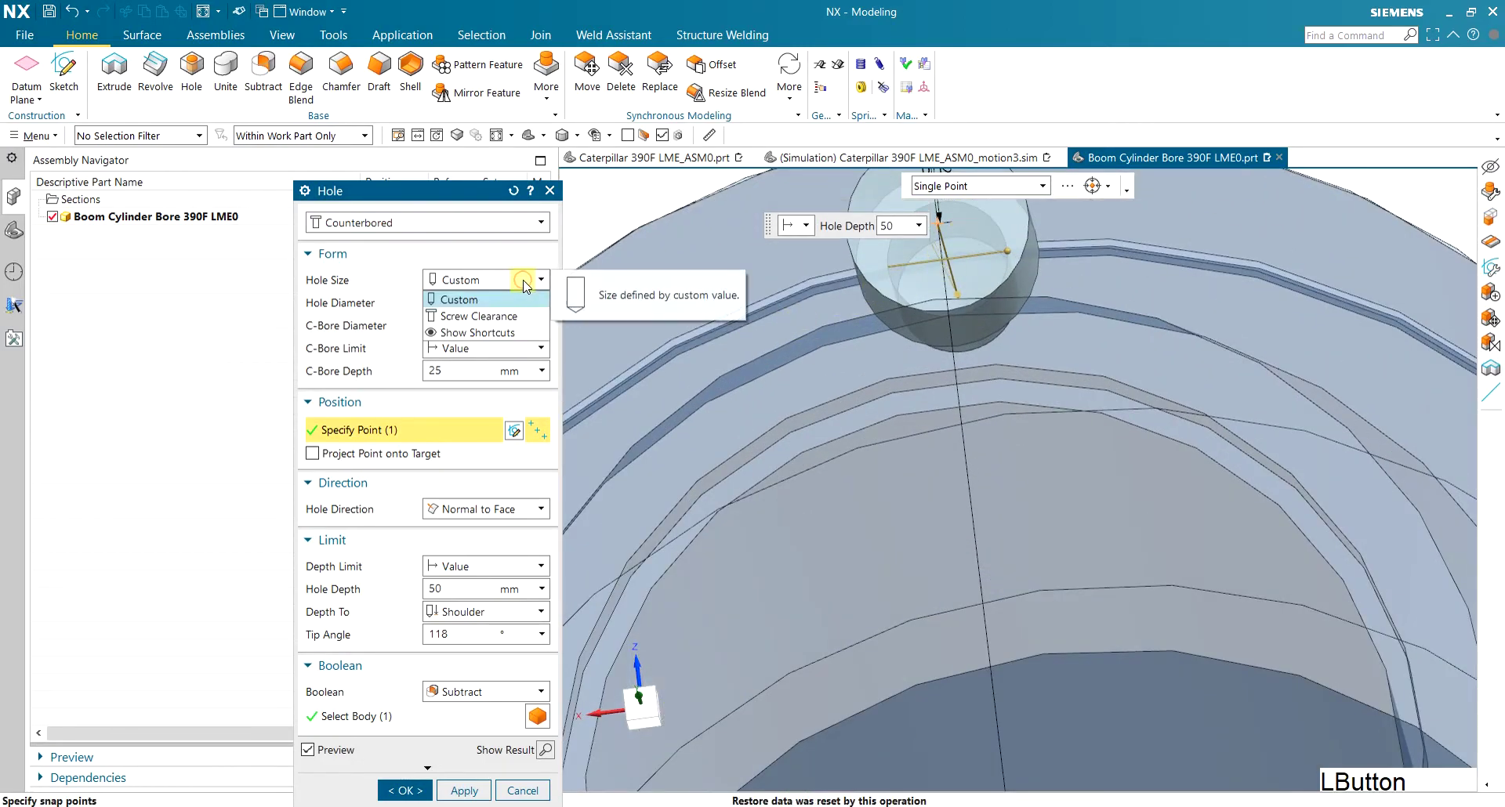
click(517, 300)
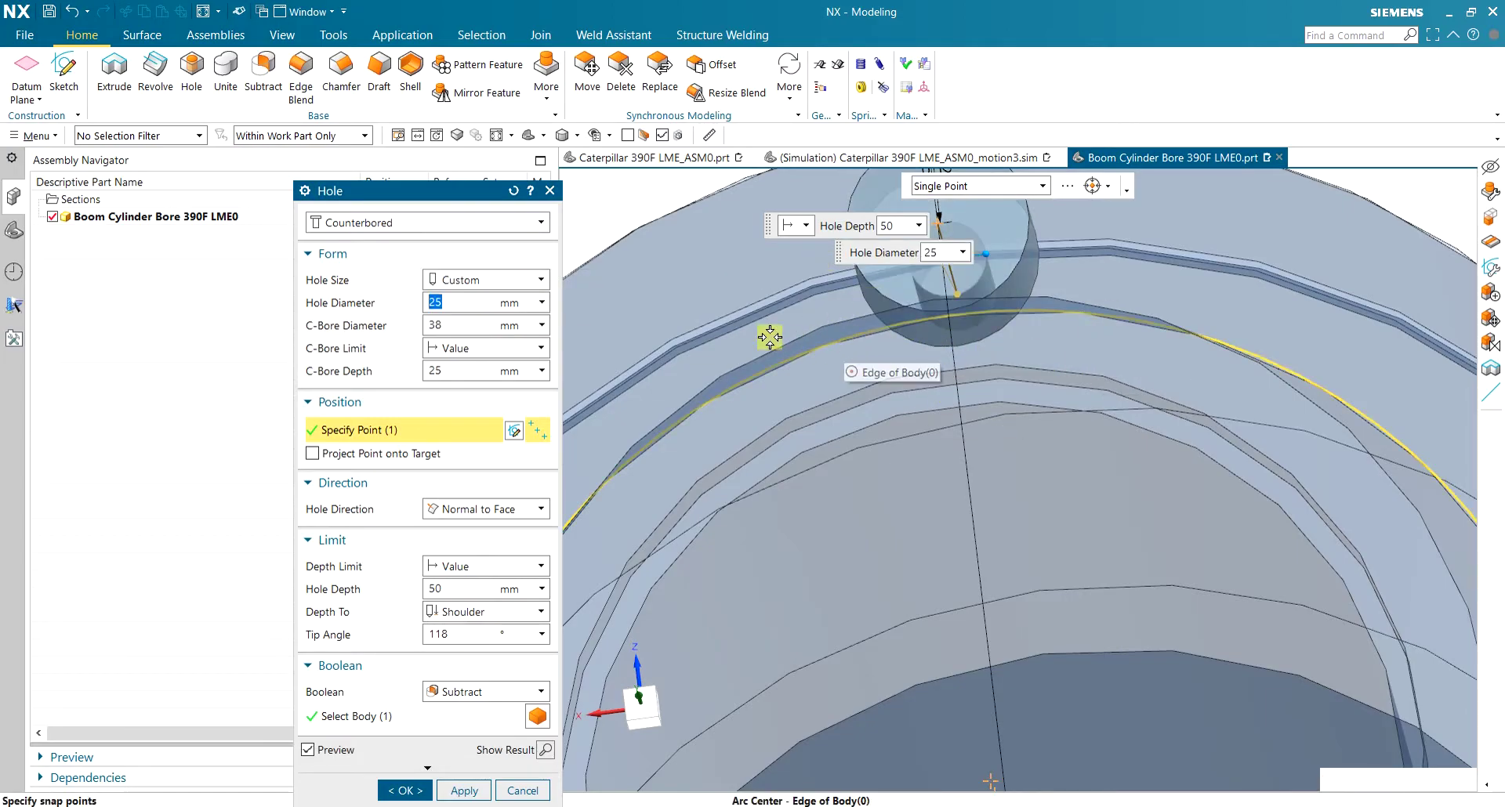
scroll(783, 333, down, 2)
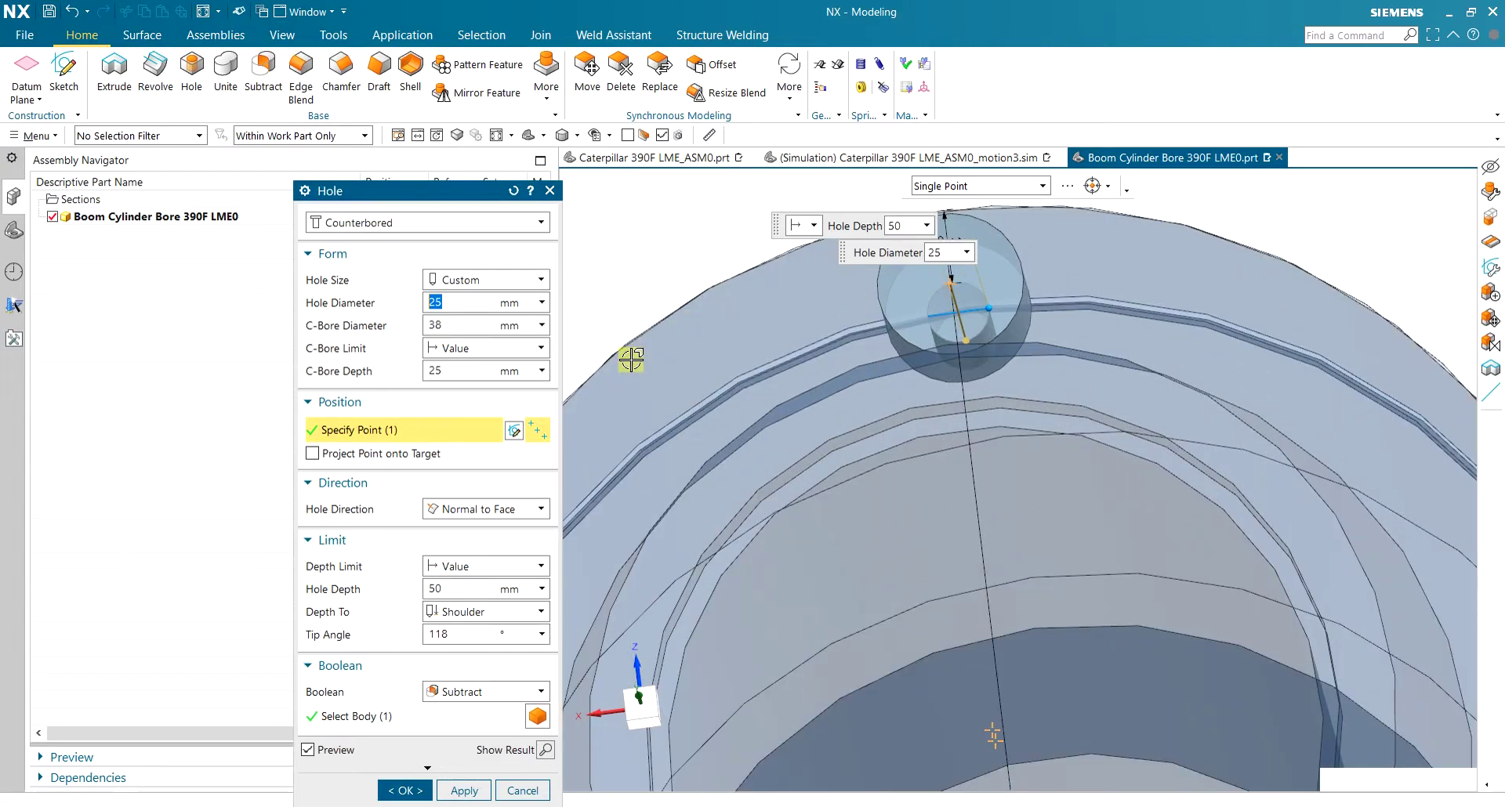
middle_drag(736, 297, 732, 326)
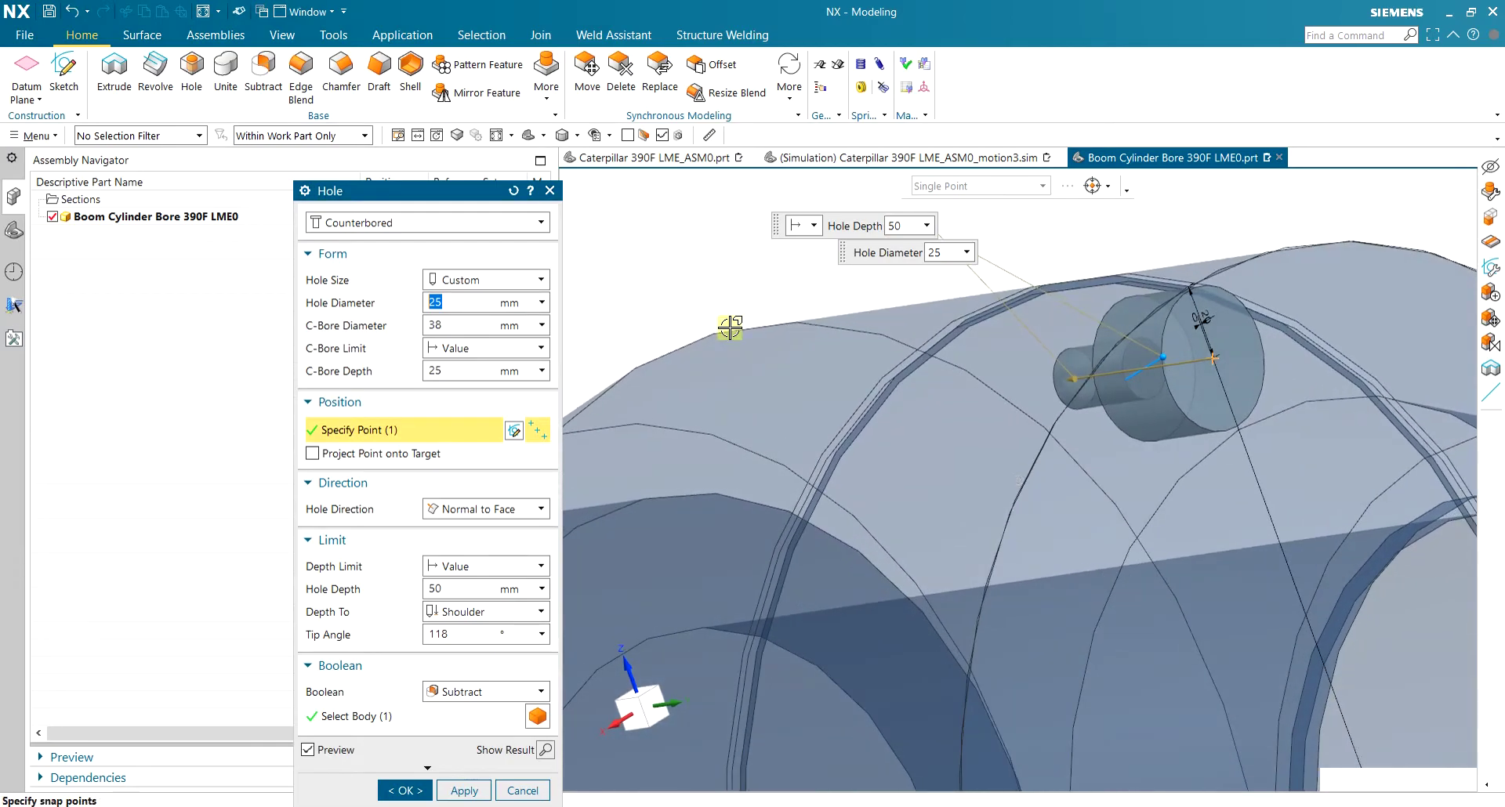
click(468, 302)
text(16)
key(Tab)
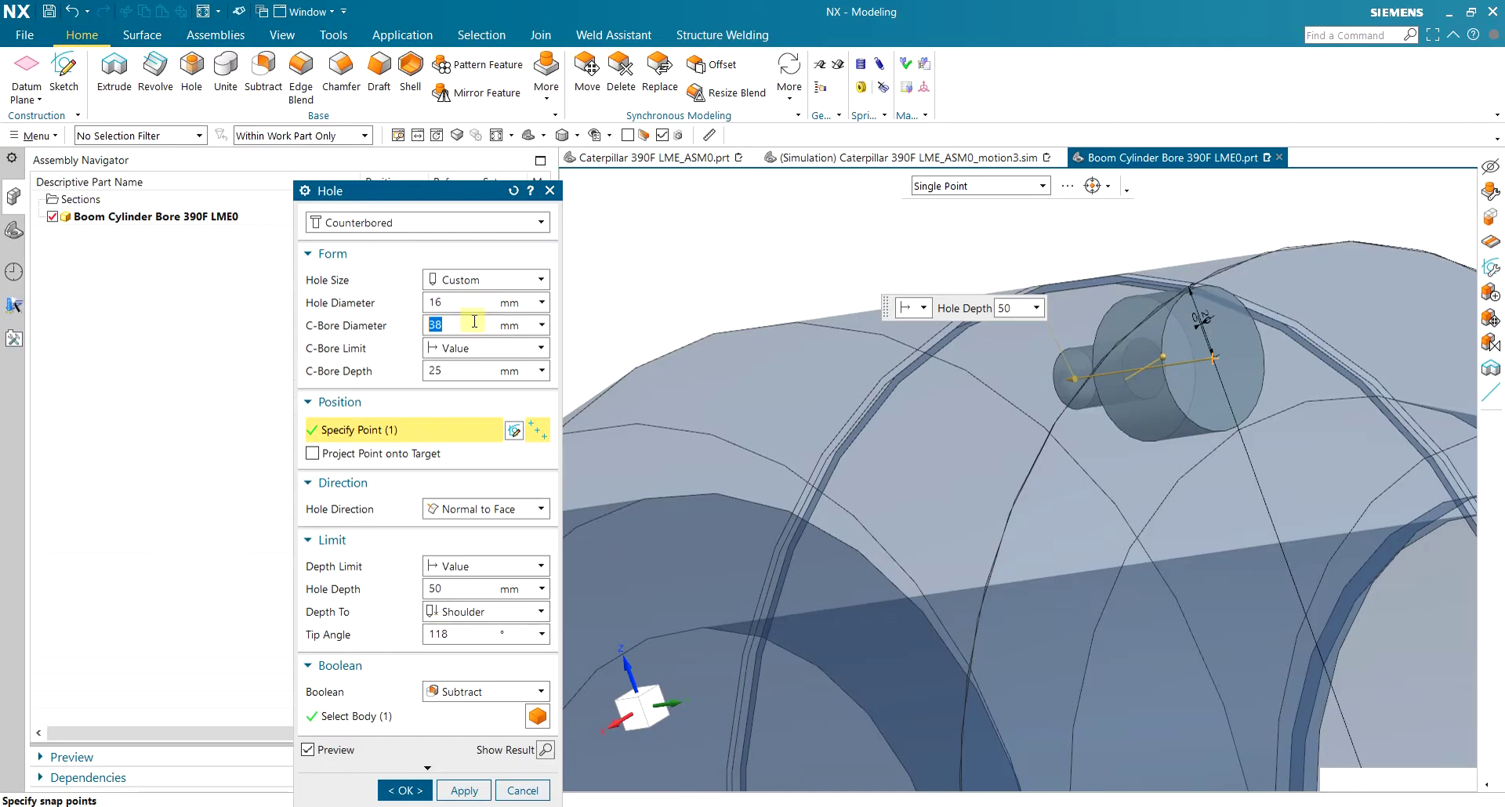
text(25.5)
key(Tab)
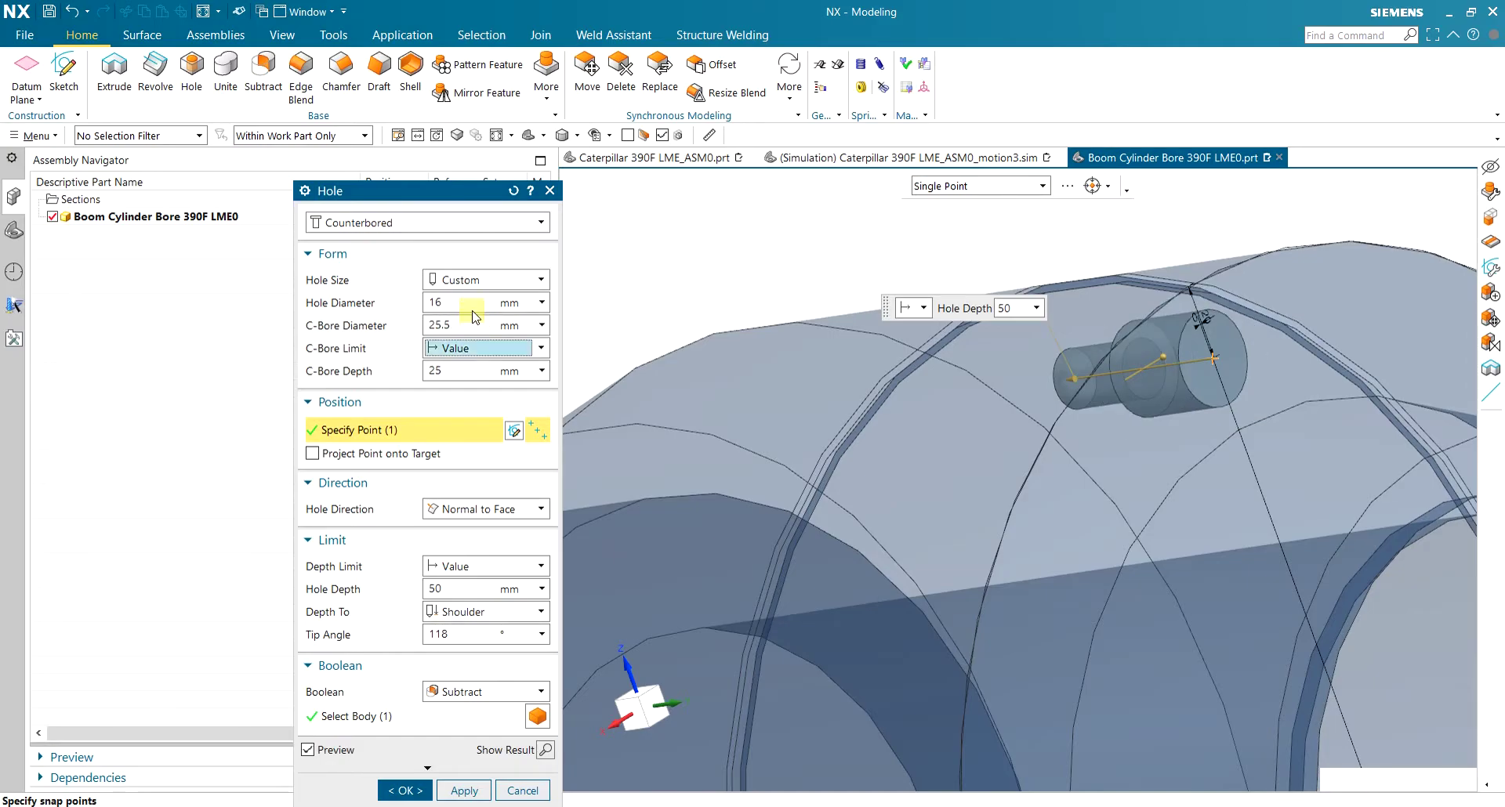
Set the counterbore depth to 15 mm and the hole depth to 150 mm
click(456, 367)
middle_drag(964, 408, 950, 410)
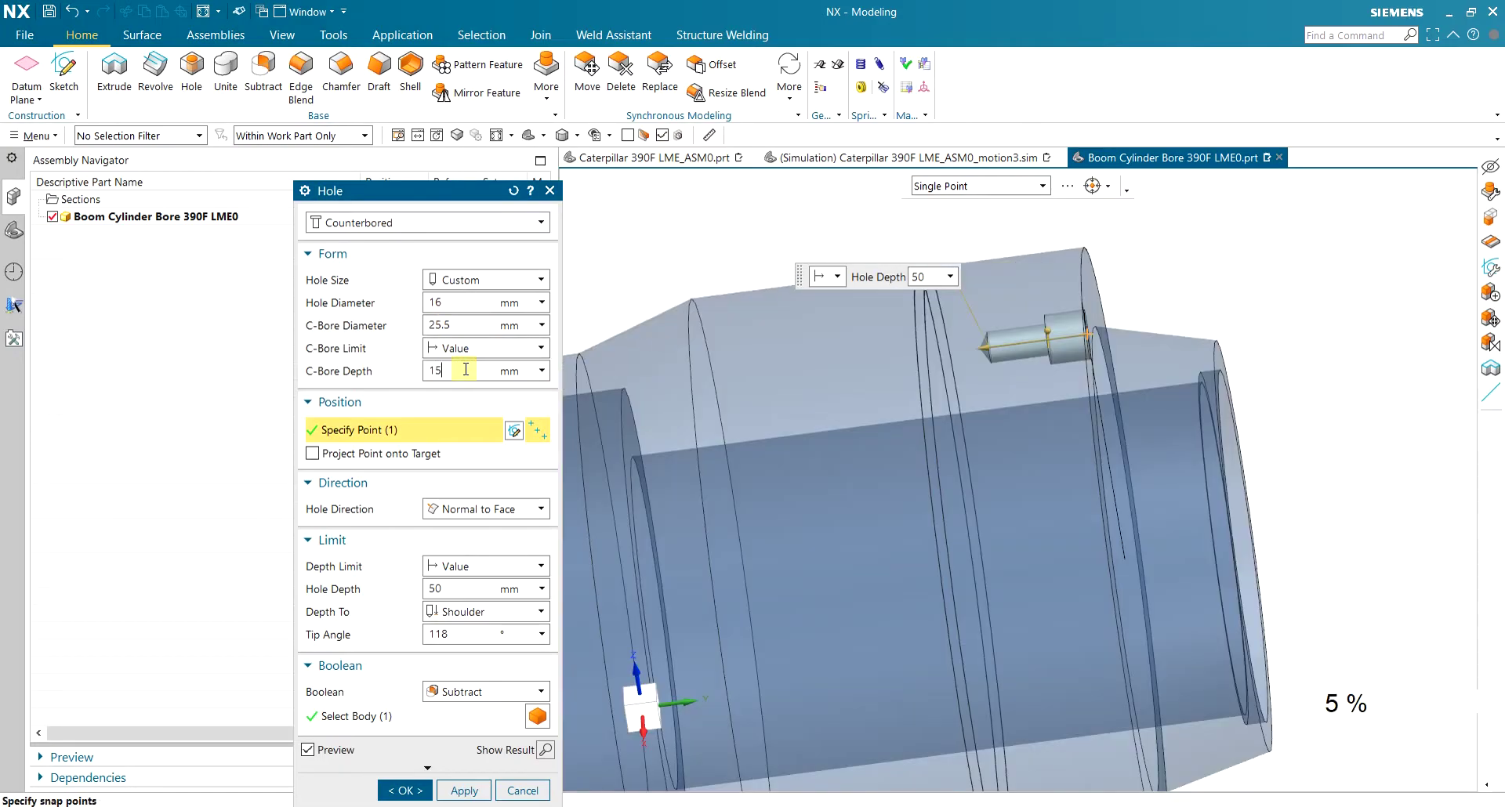
key(Tab)
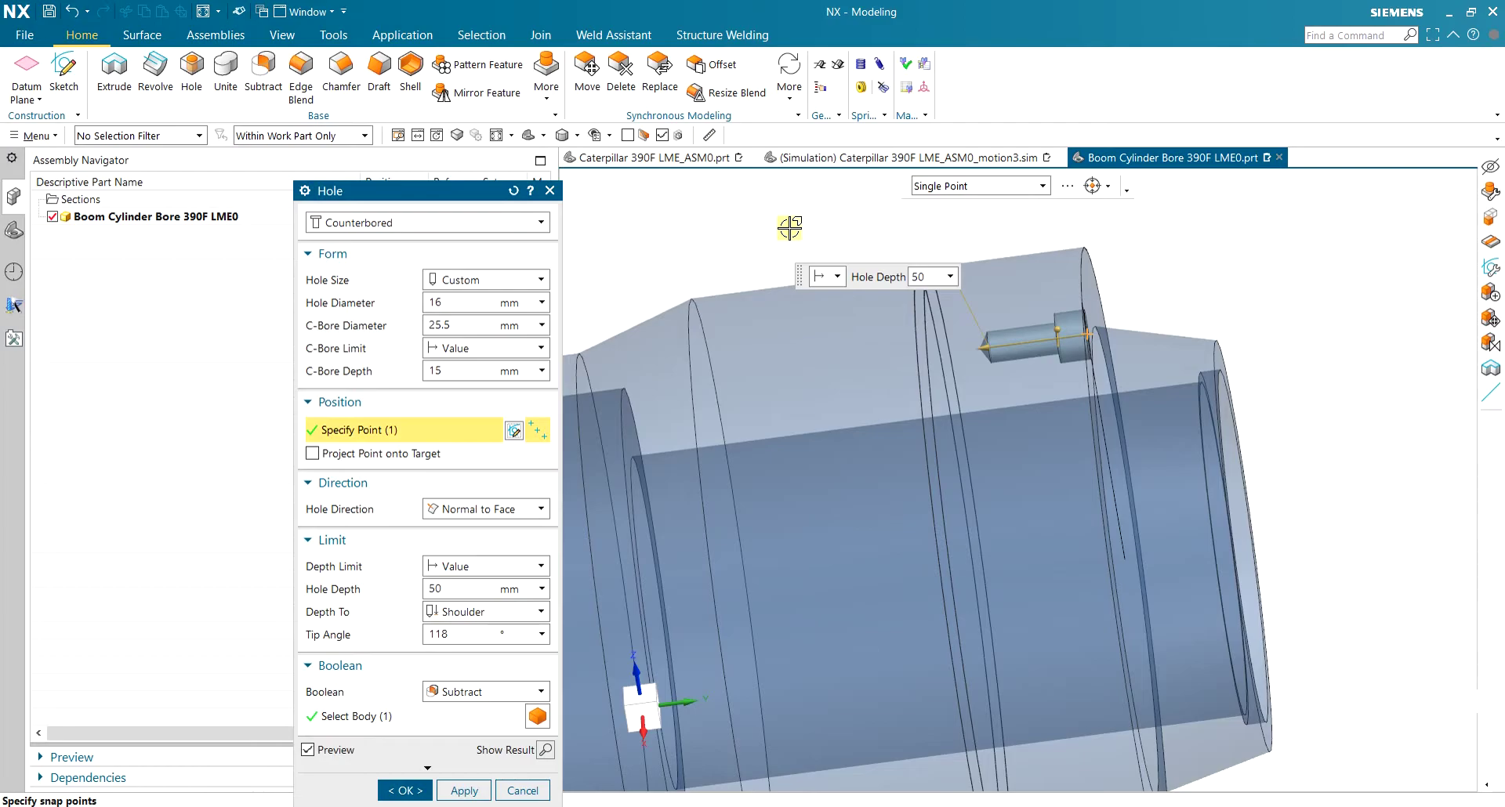
click(450, 590)
text(1)
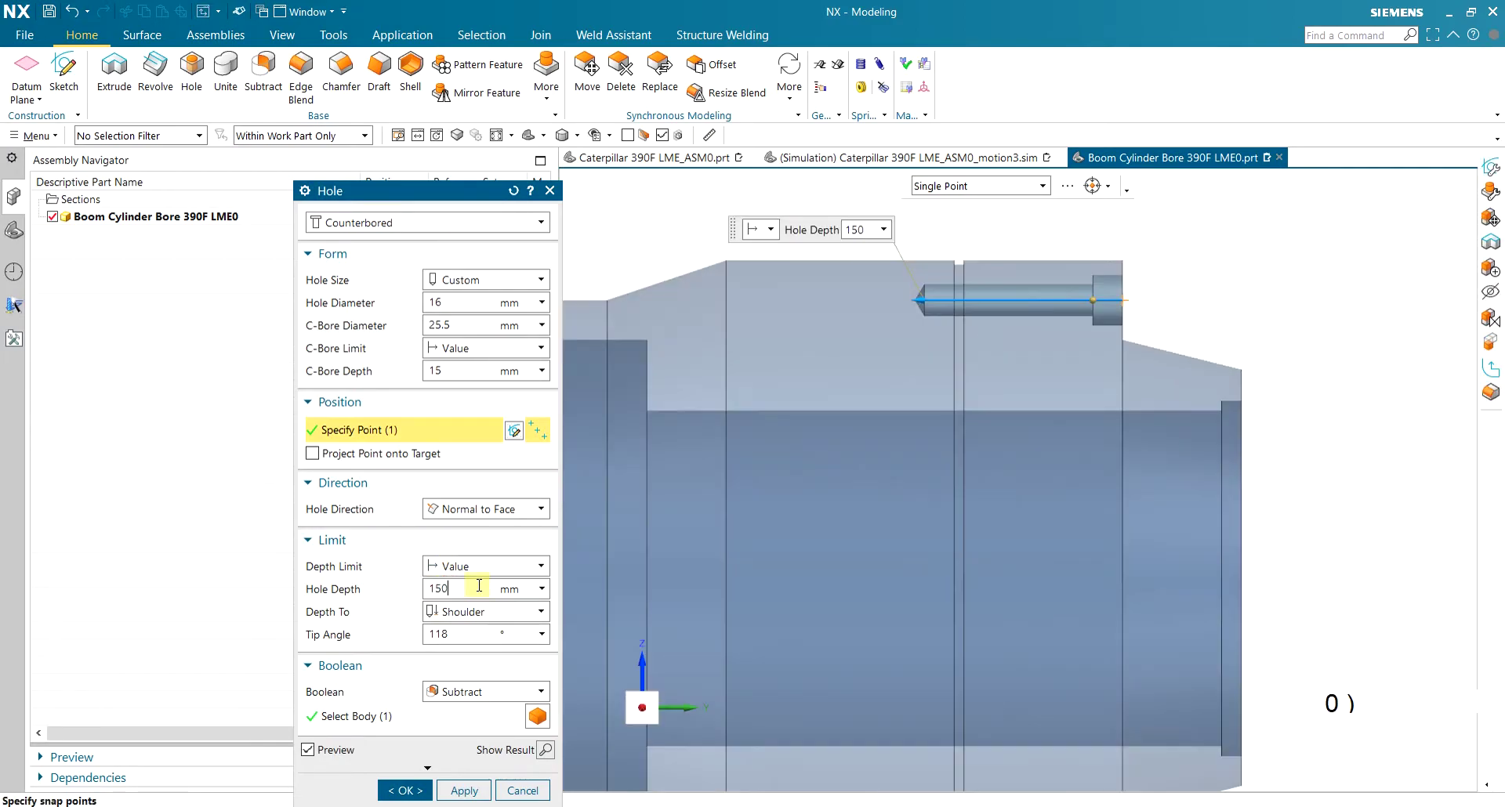
key(Tab)
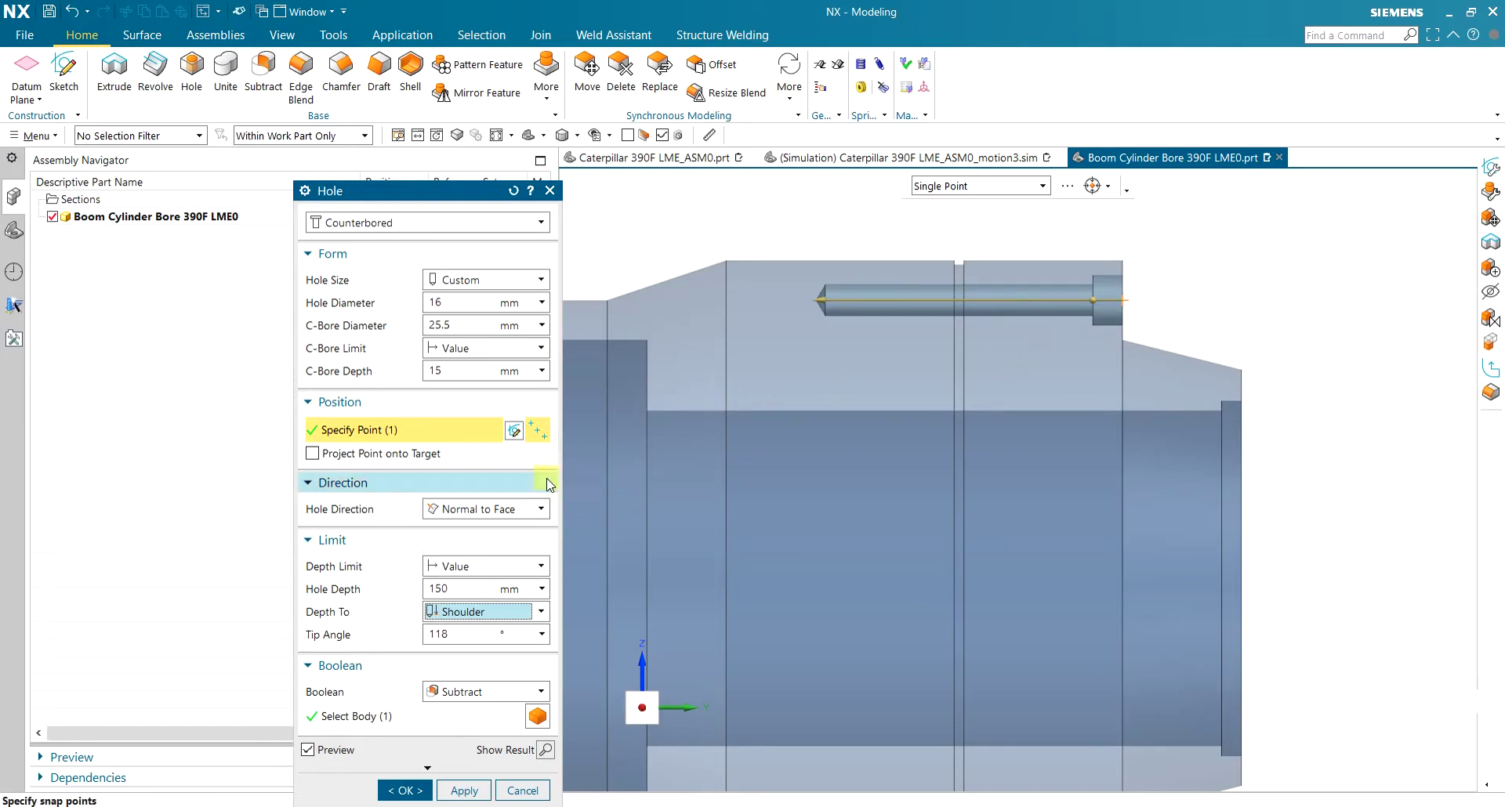
Set the counterbore depth to 20 mm and create the hole in the end flange
middle_drag(812, 249, 711, 271)
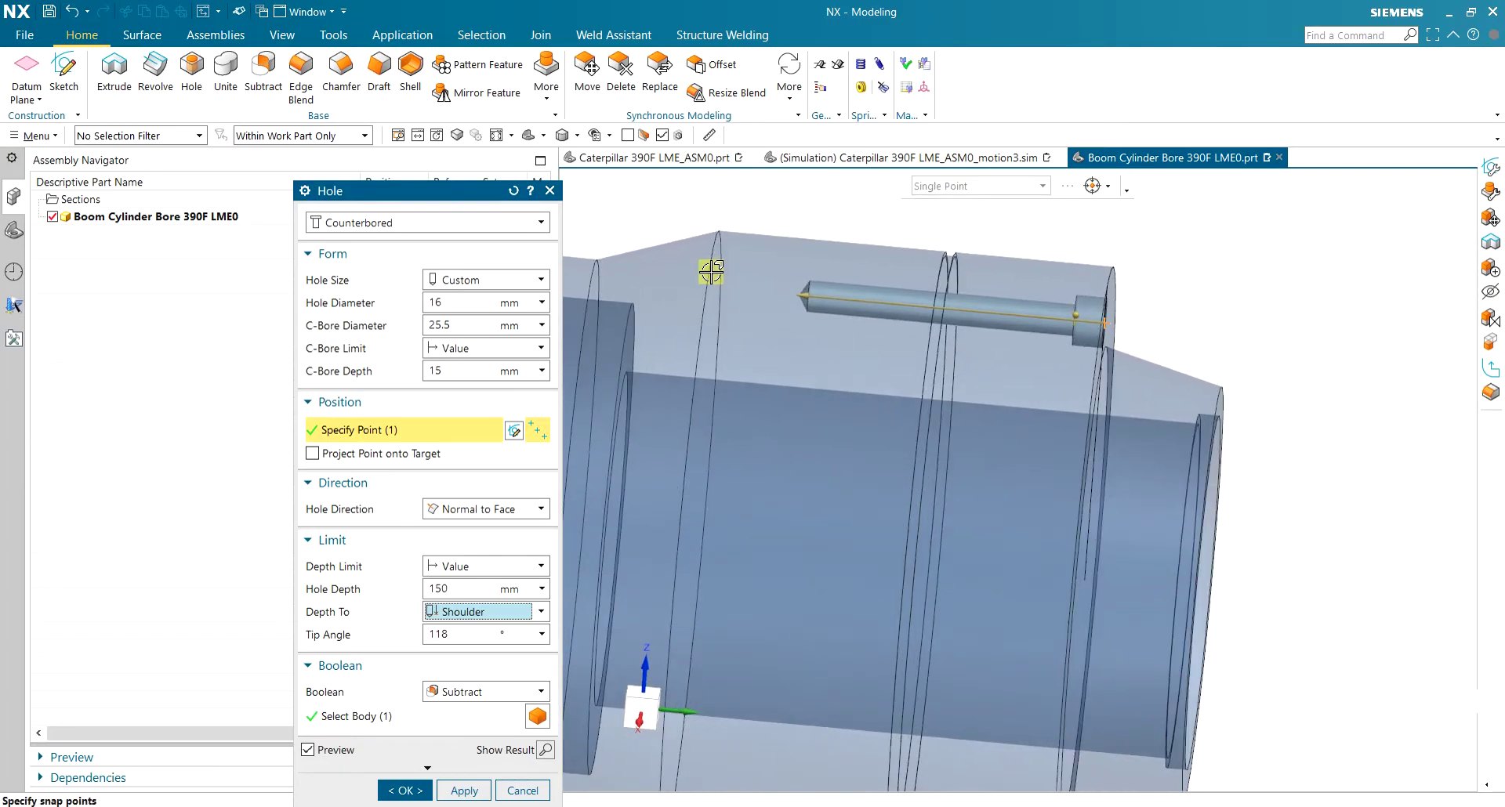
click(463, 374)
text(20)
key(Tab)
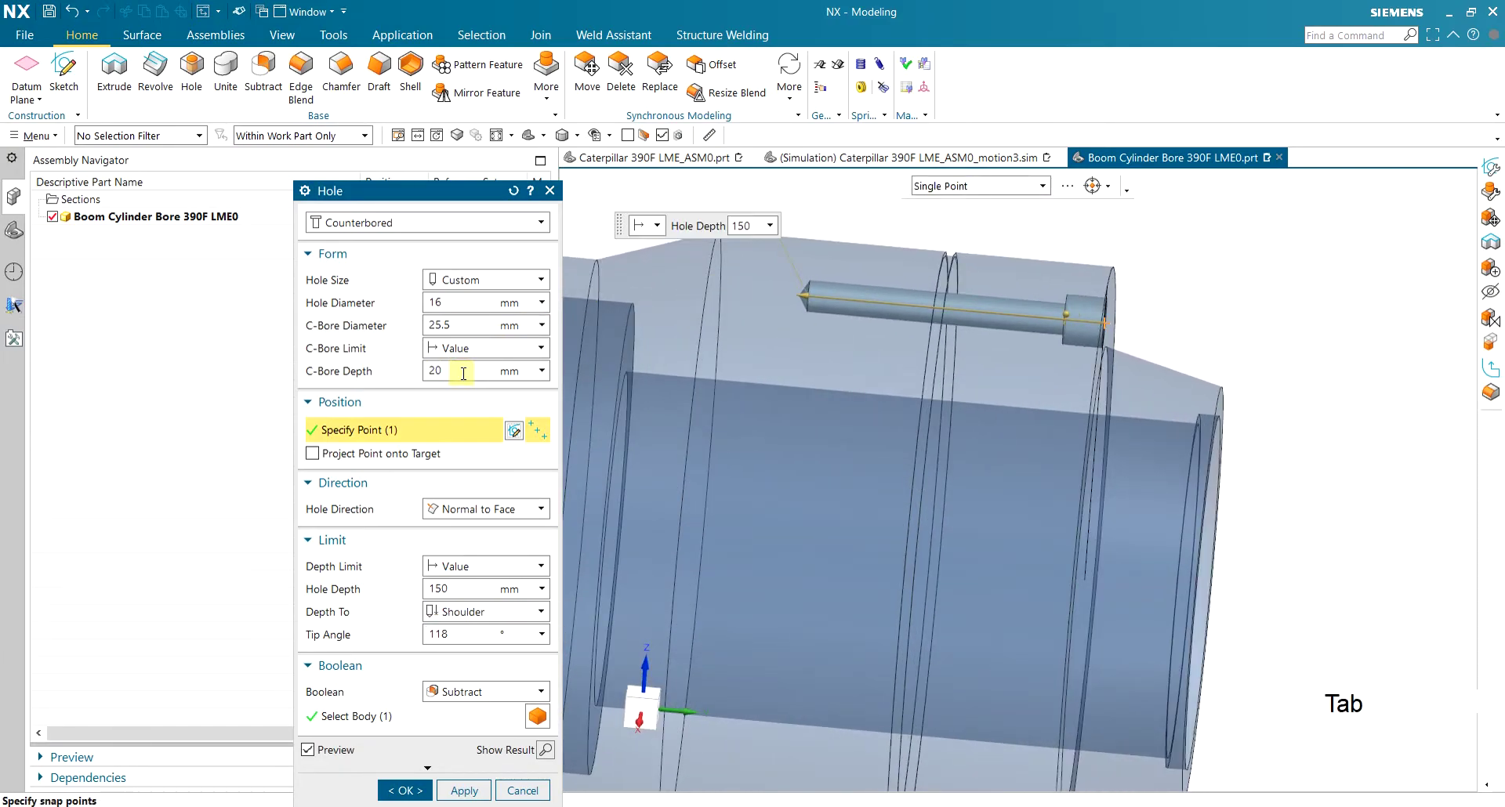
click(405, 790)
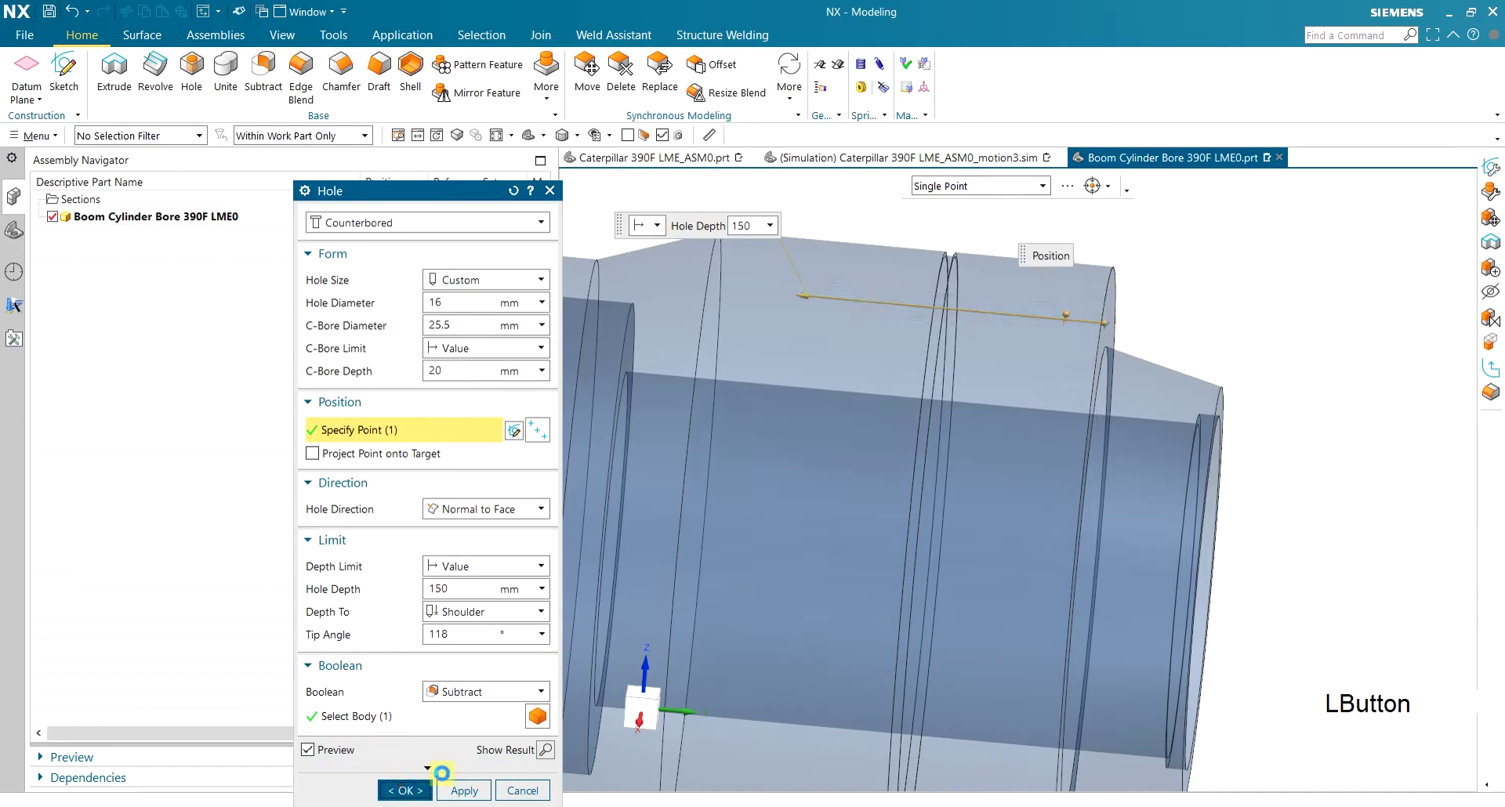
Start a Pattern Feature of the counterbored flange hole with a circular layout
middle_drag(1219, 305, 1084, 292)
scroll(1139, 292, down, 4)
scroll(974, 215, up, 4)
scroll(1010, 272, down, 3)
scroll(1084, 291, up, 3)
scroll(1084, 292, up, 2)
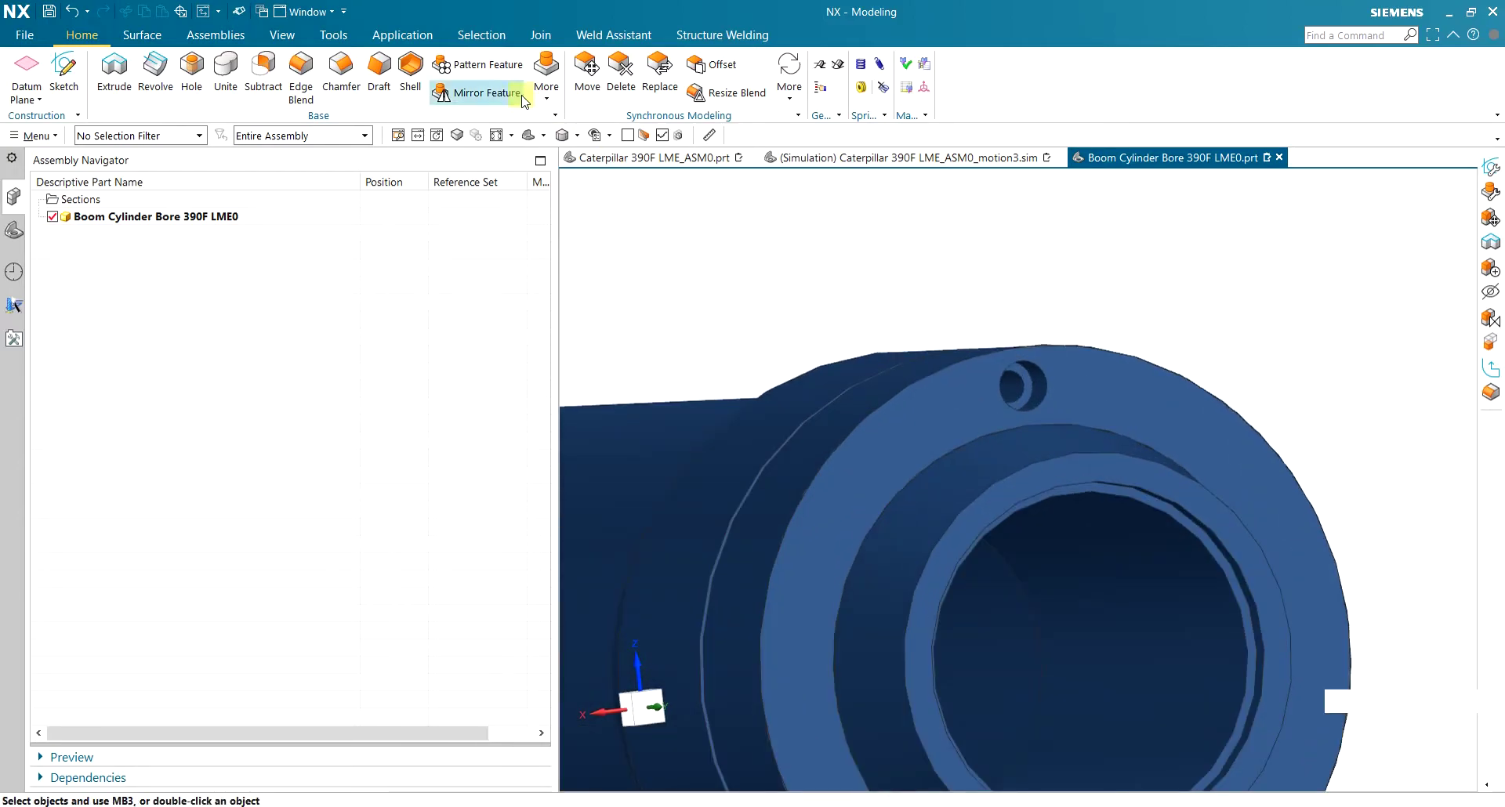
click(479, 66)
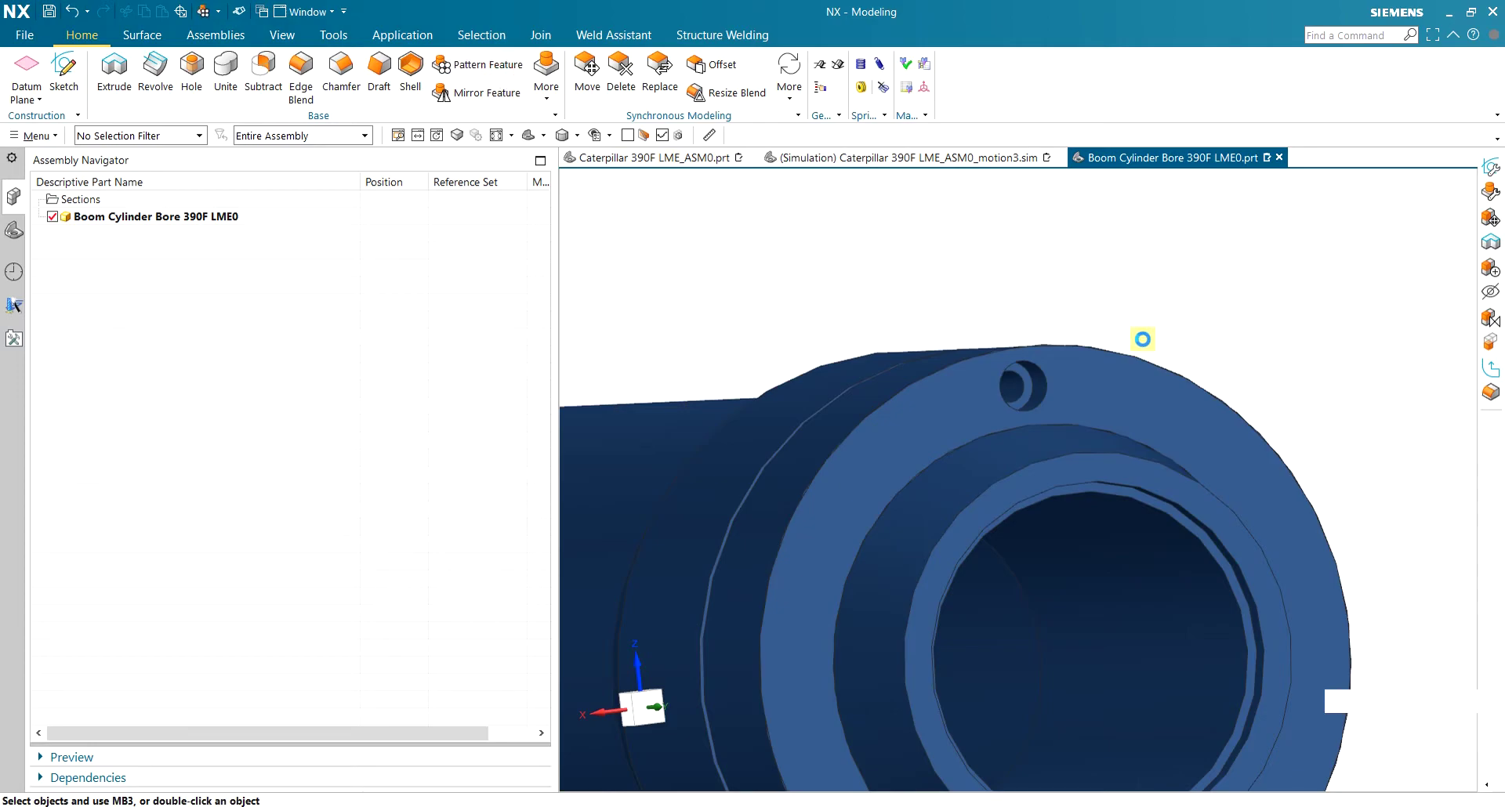
scroll(1097, 388, up, 3)
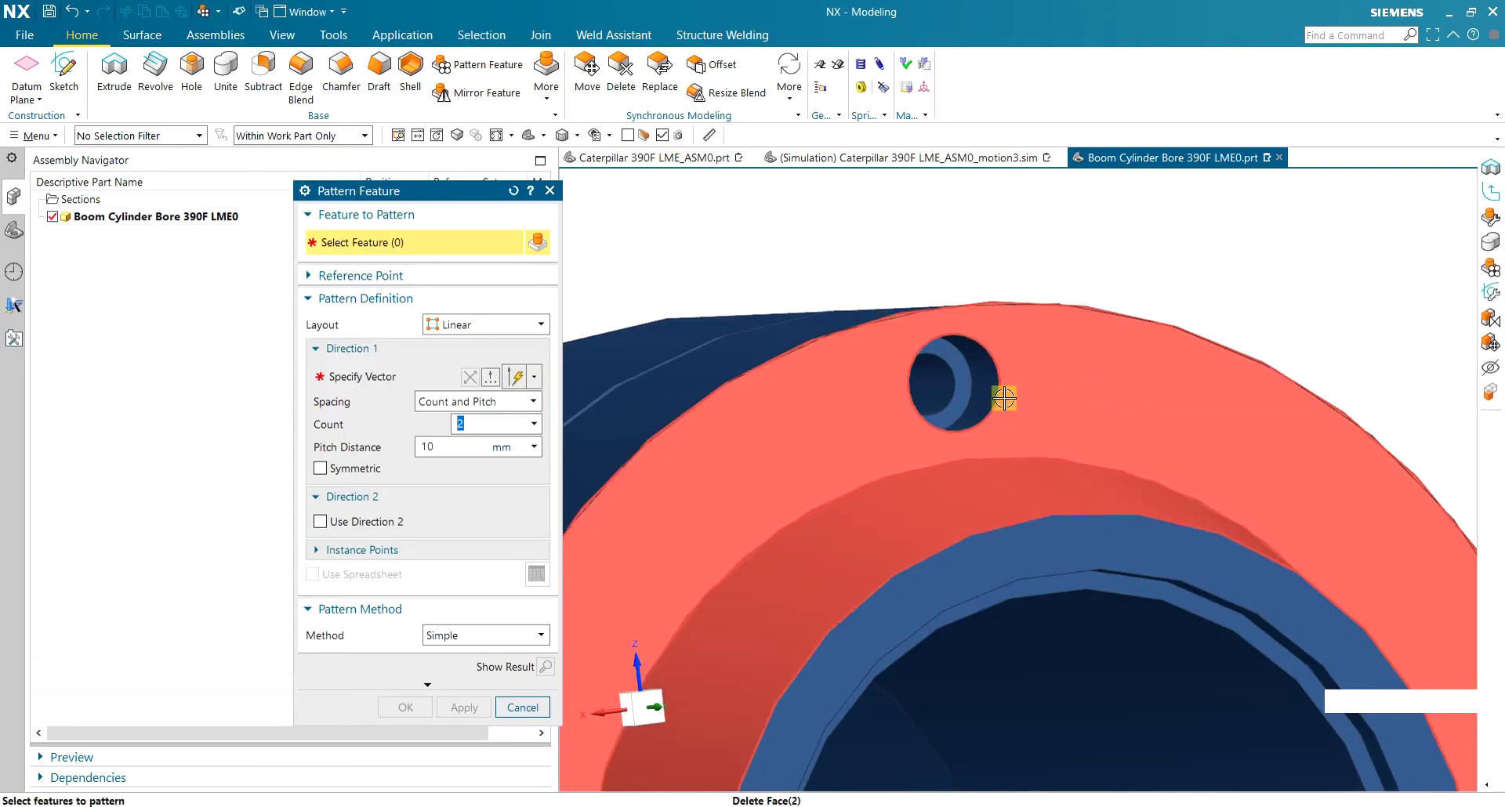
click(989, 378)
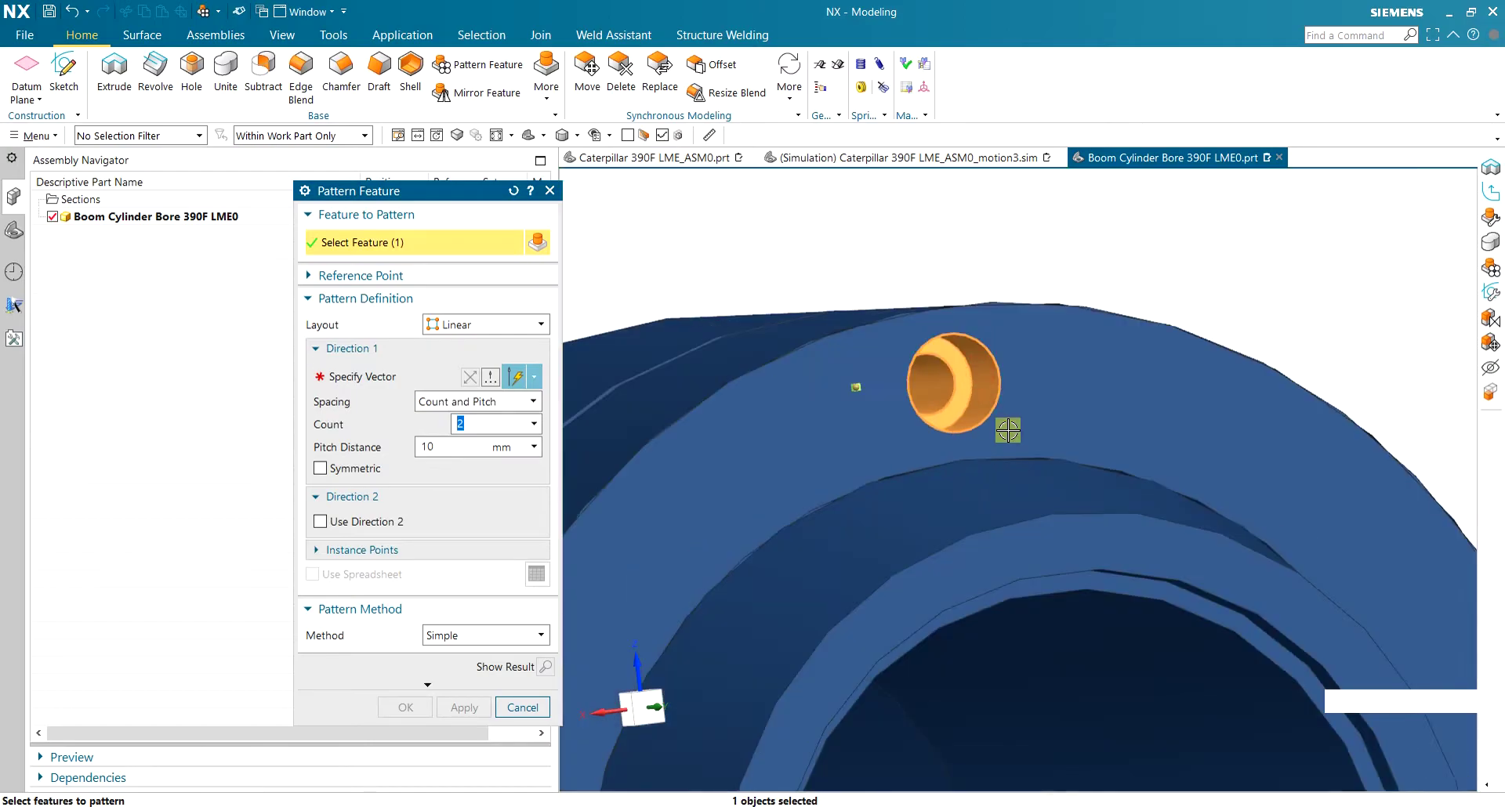
scroll(1008, 430, down, 3)
click(490, 325)
click(484, 360)
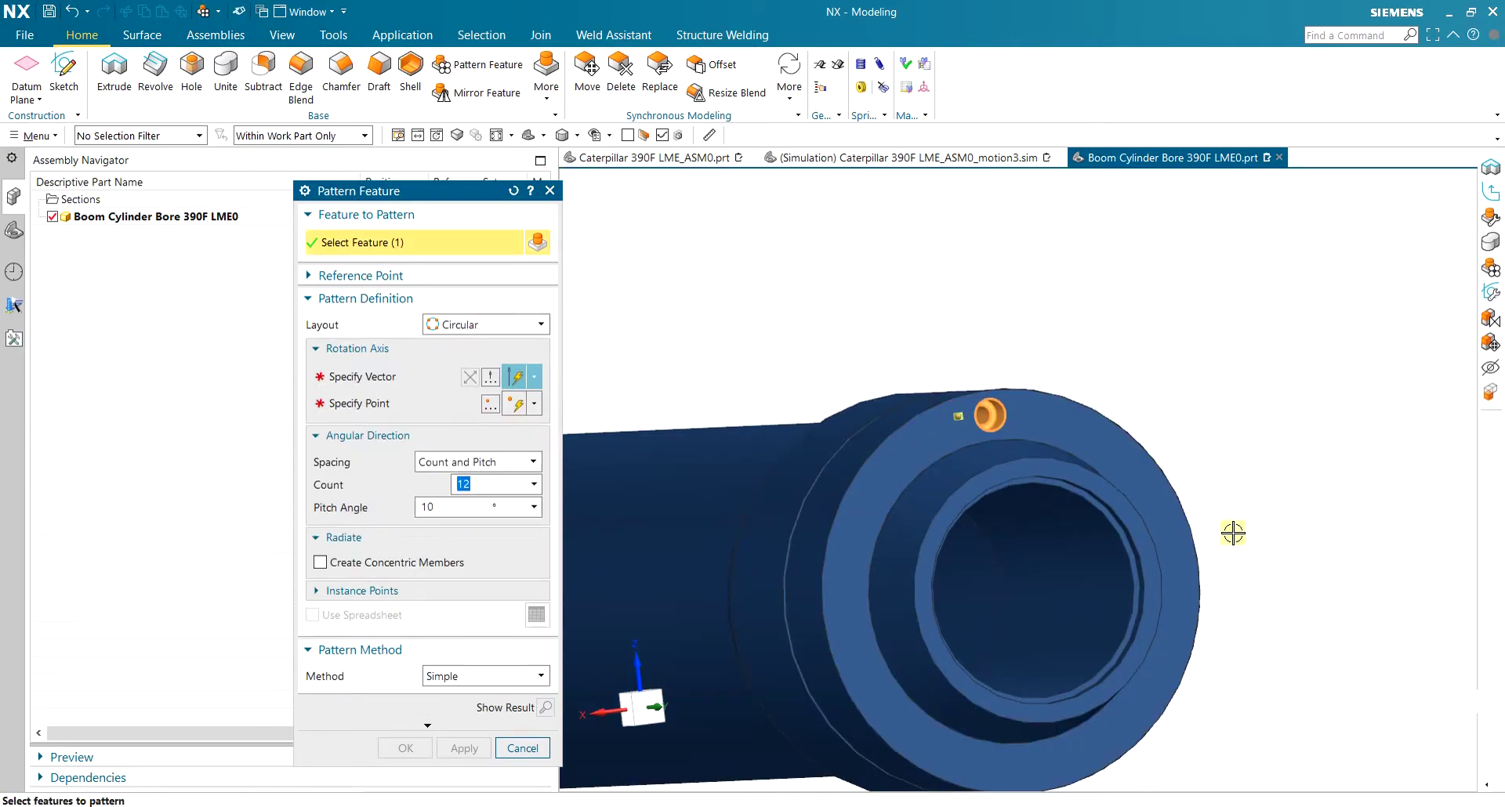
Define the pattern's rotation axis by the bore's inner cylindrical face and the centre of the flange's circular edge
scroll(1221, 528, up, 1)
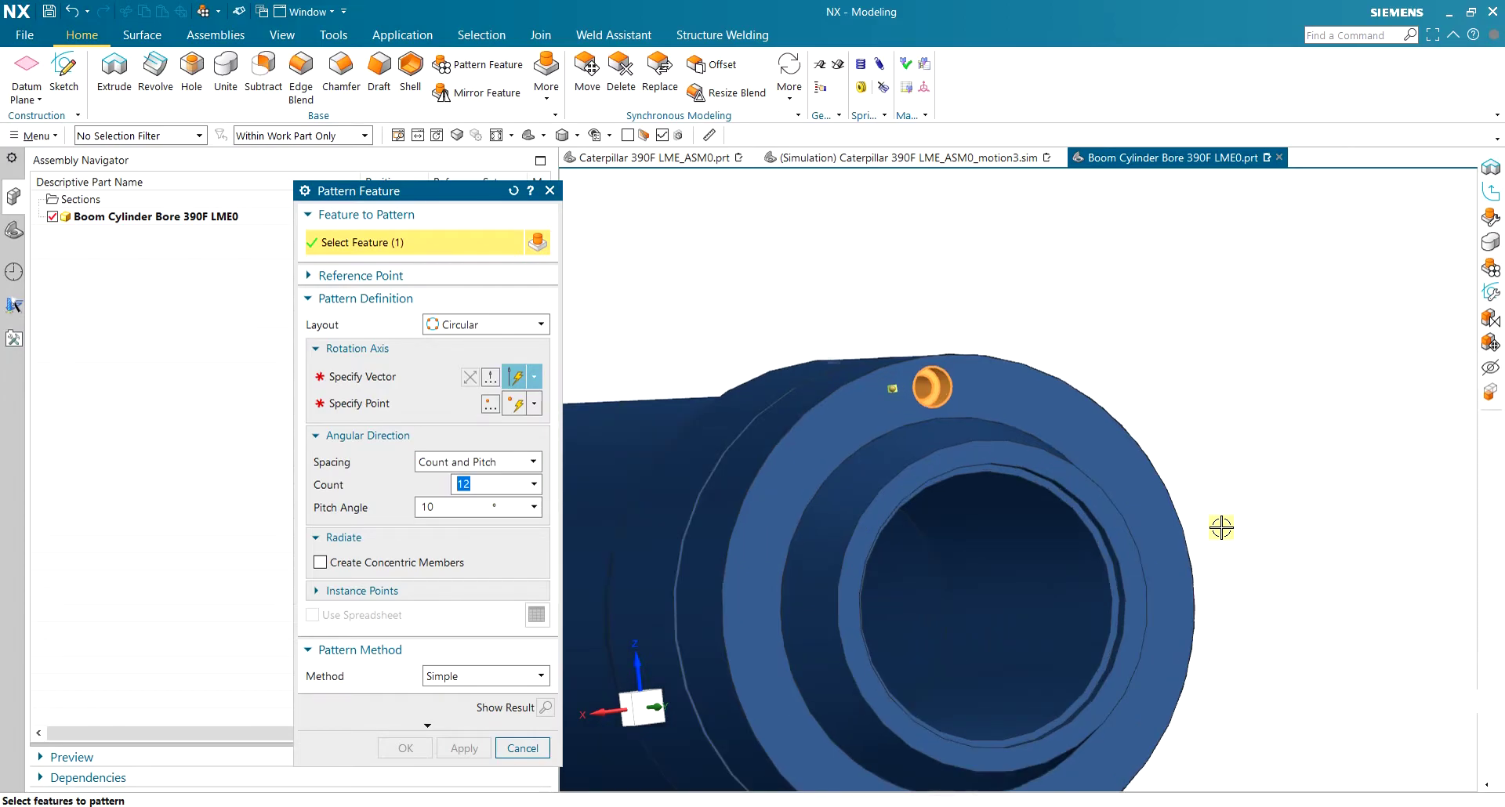
click(392, 377)
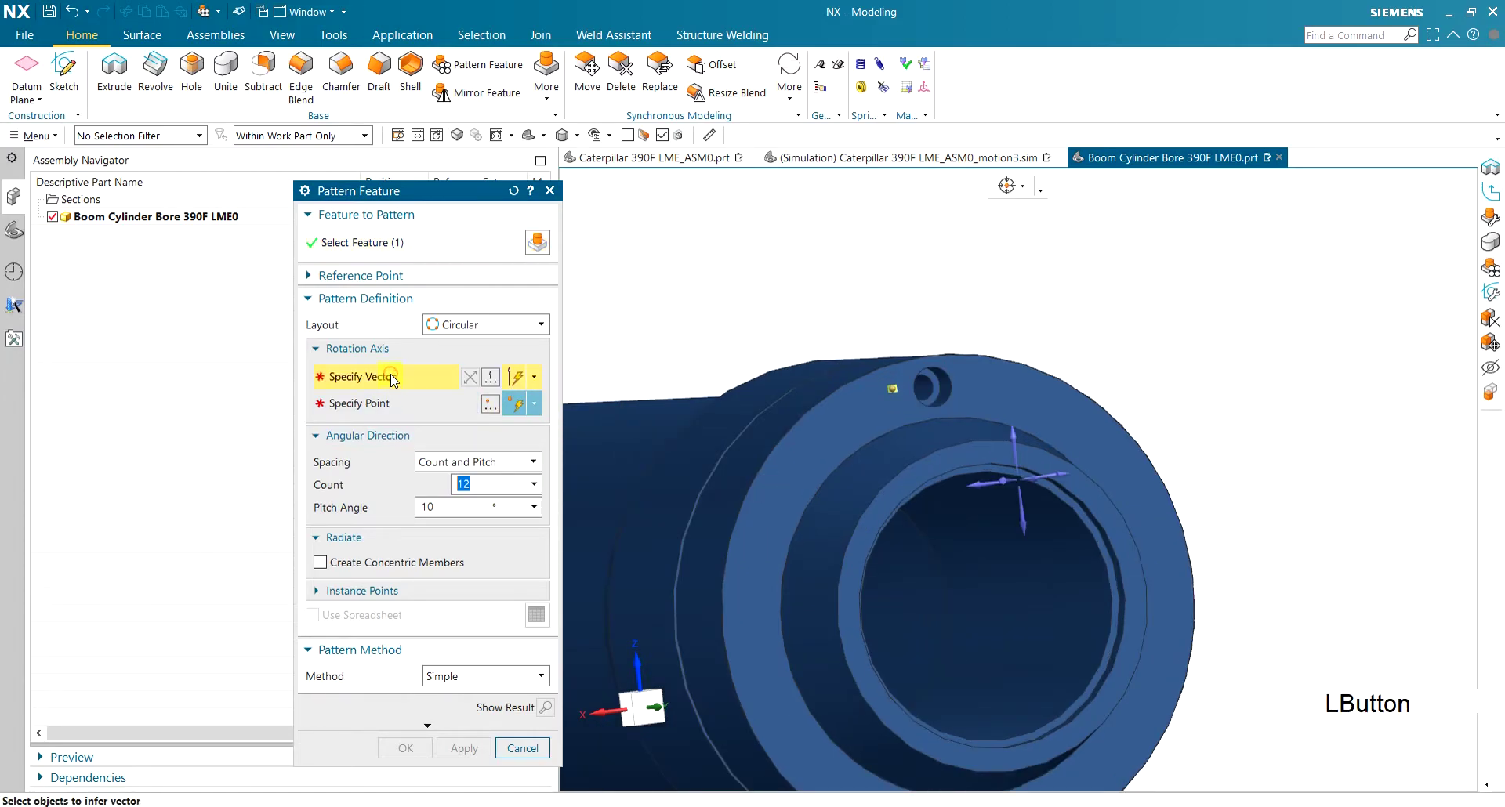
click(1084, 554)
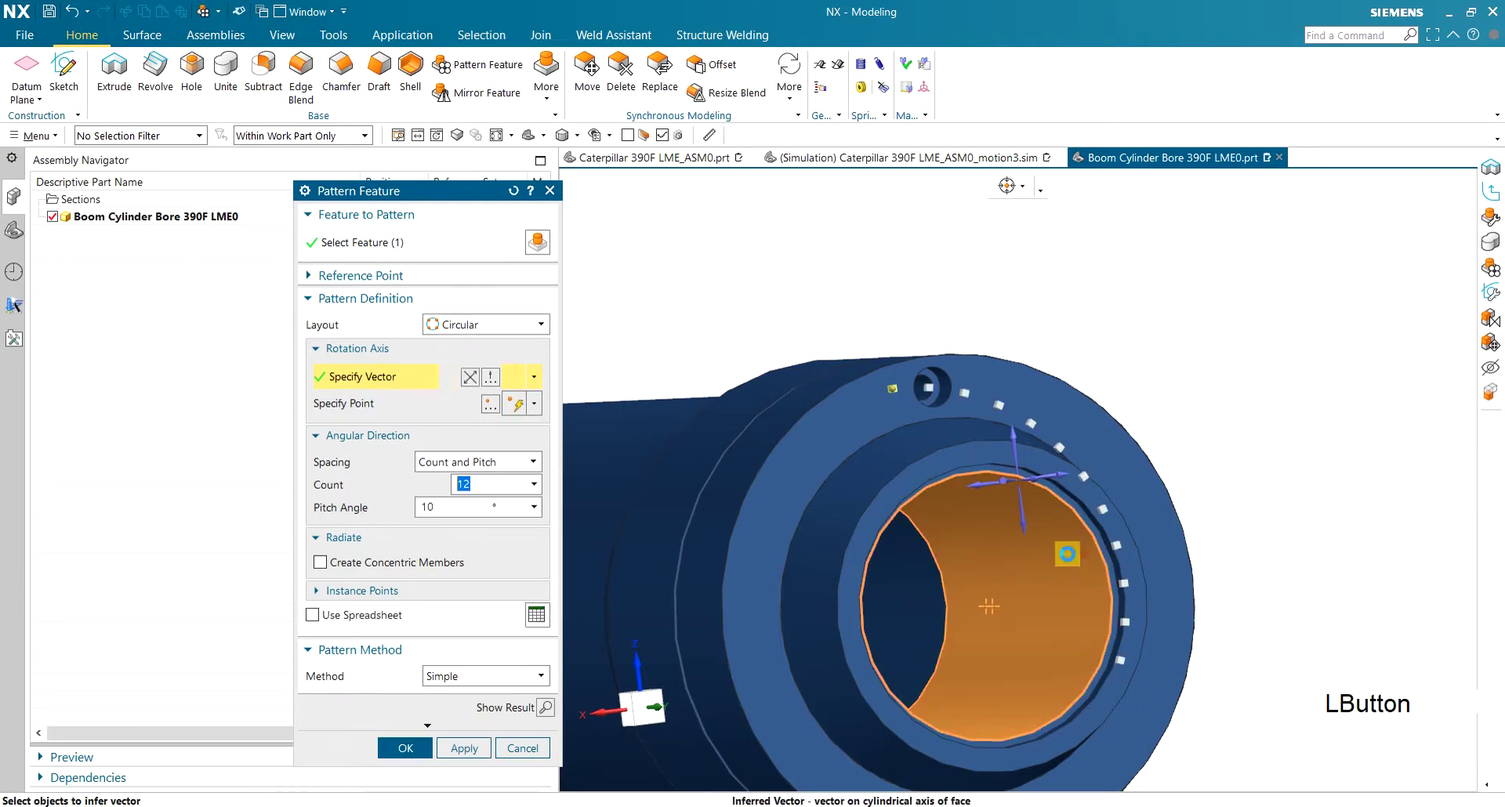
click(407, 404)
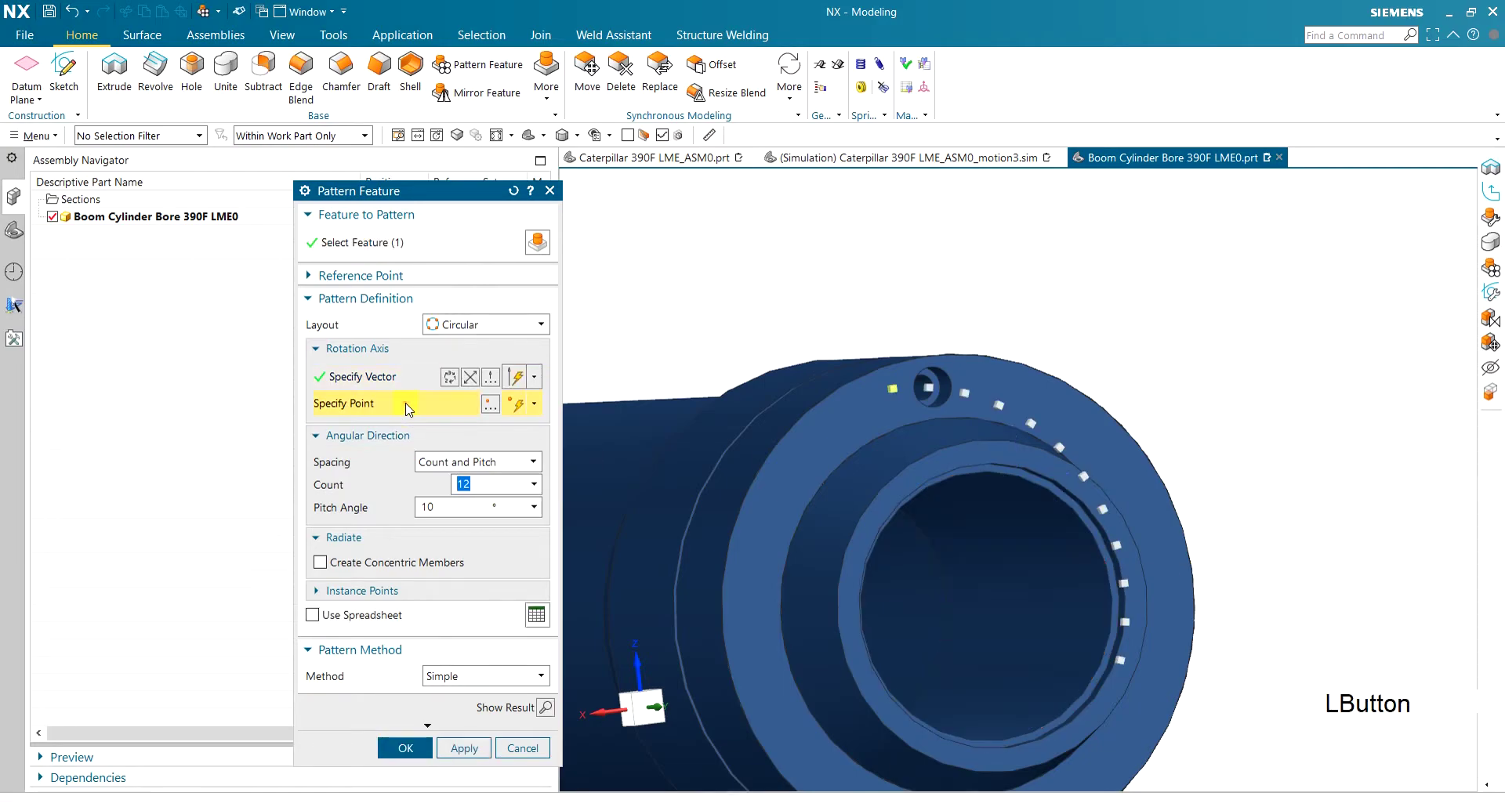
click(1083, 500)
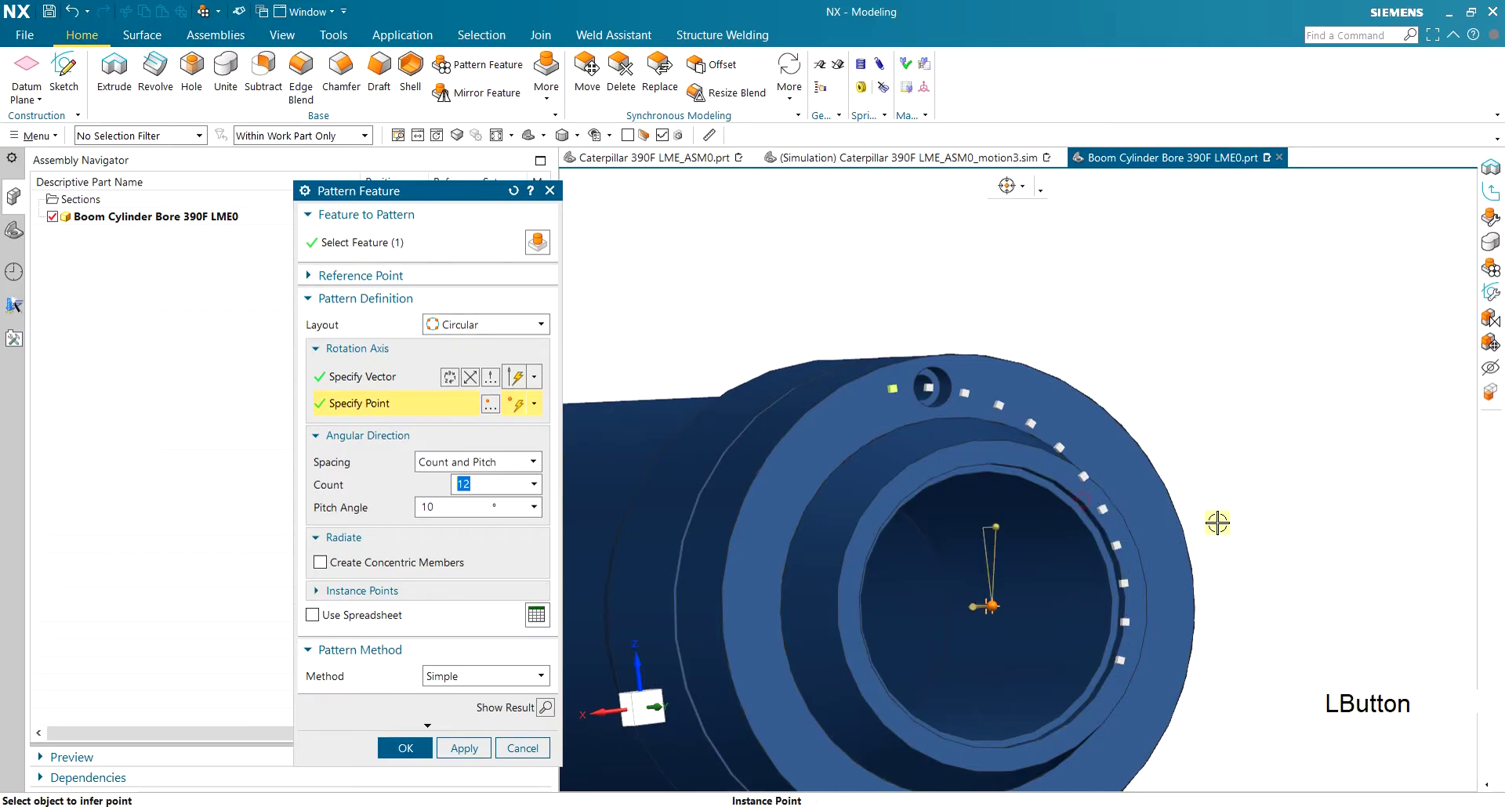
click(1166, 481)
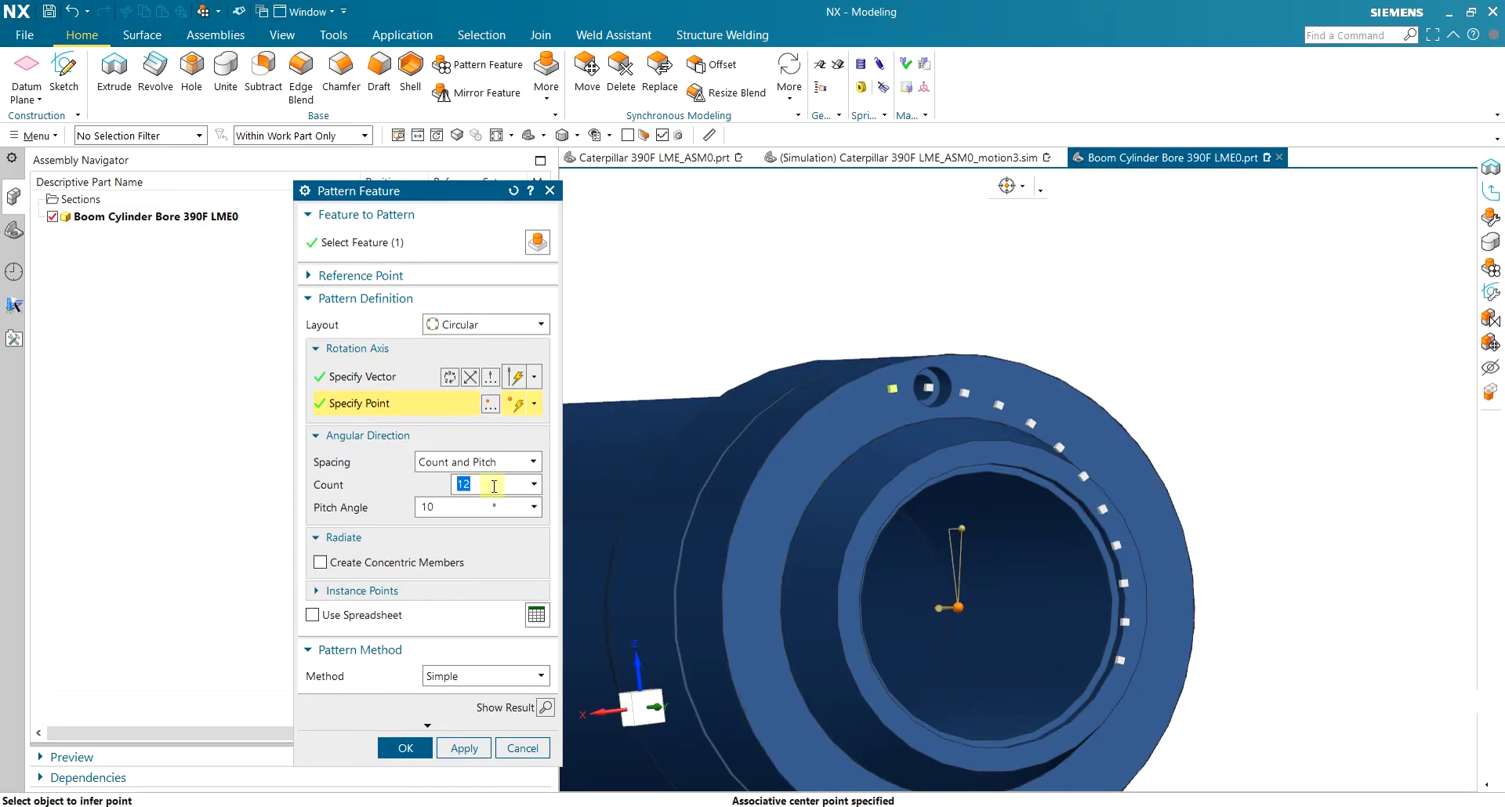
click(471, 464)
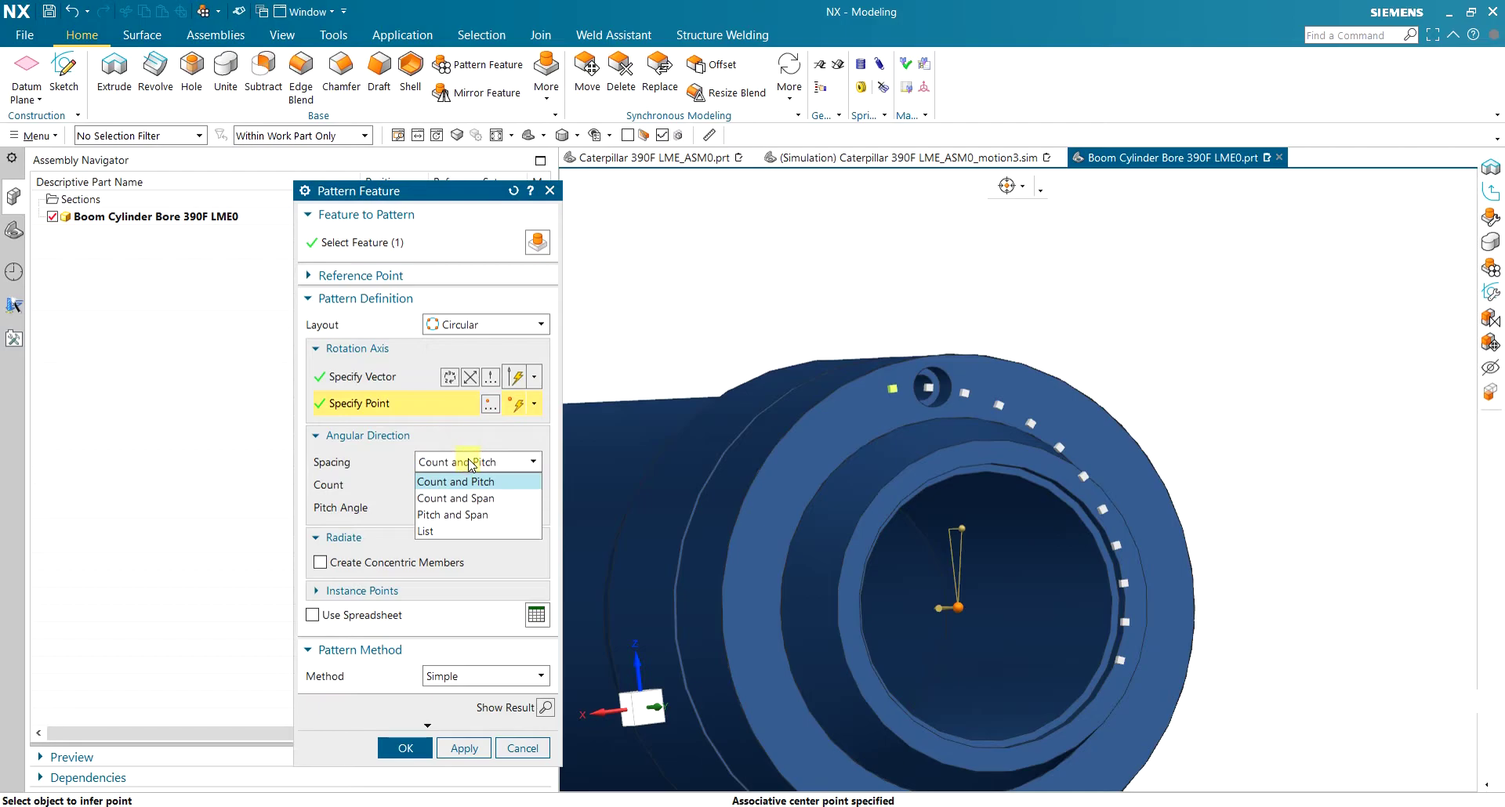
click(459, 514)
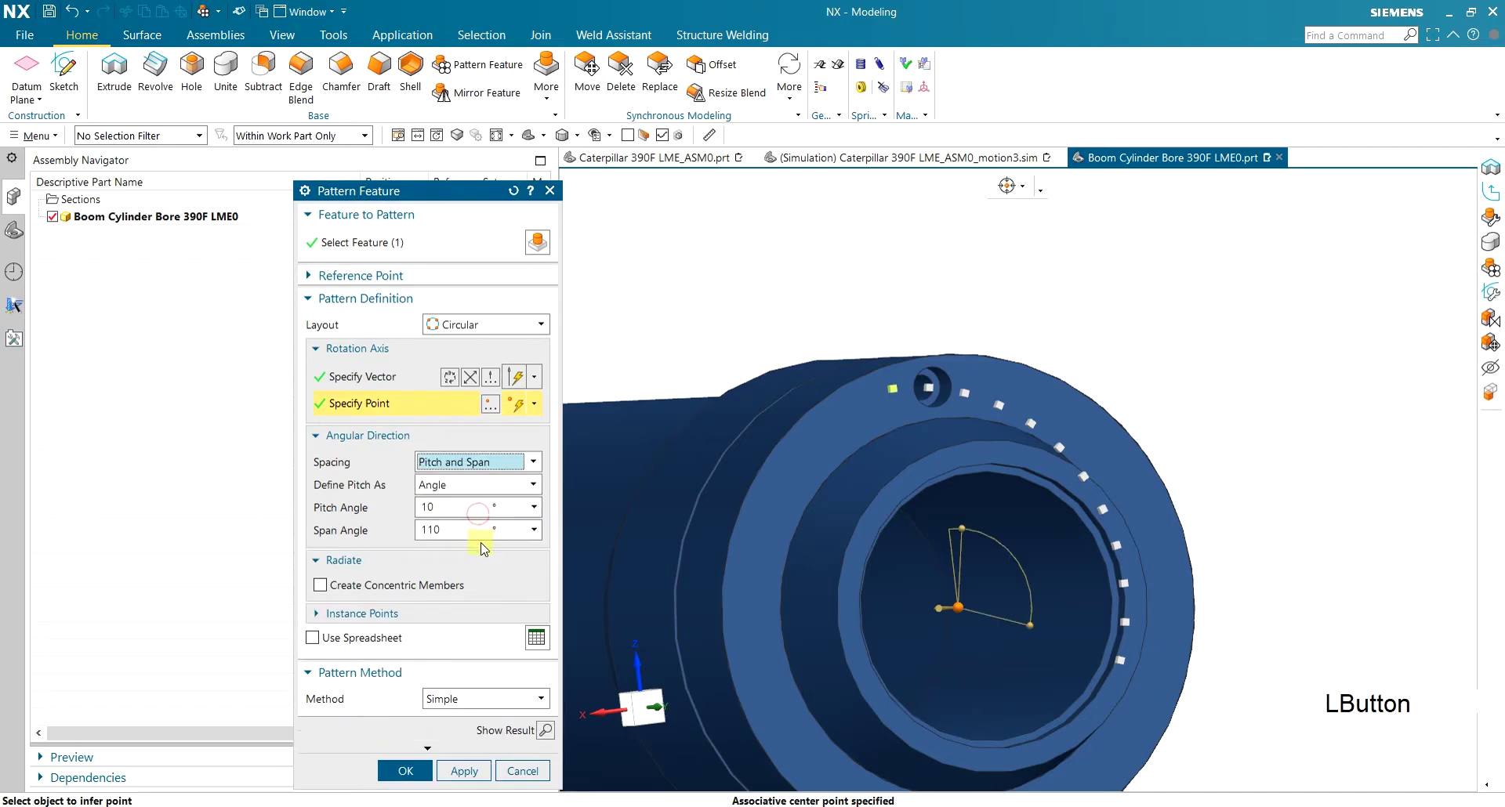
click(465, 532)
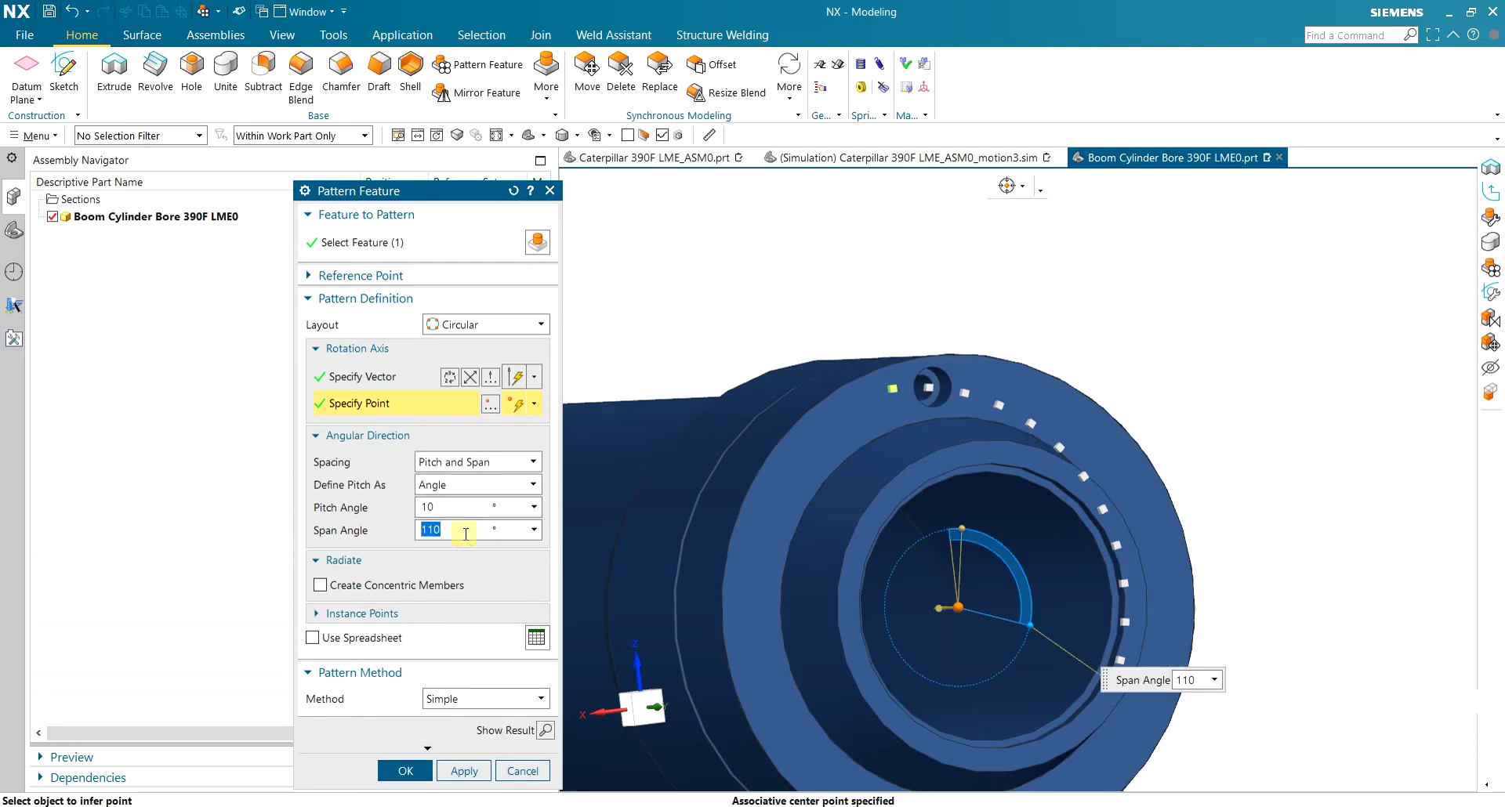
Set the spacing to Count and Span with 14 instances over 360° and create the circular hole pattern
click(470, 462)
click(459, 495)
click(480, 487)
text(14)
key(Tab)
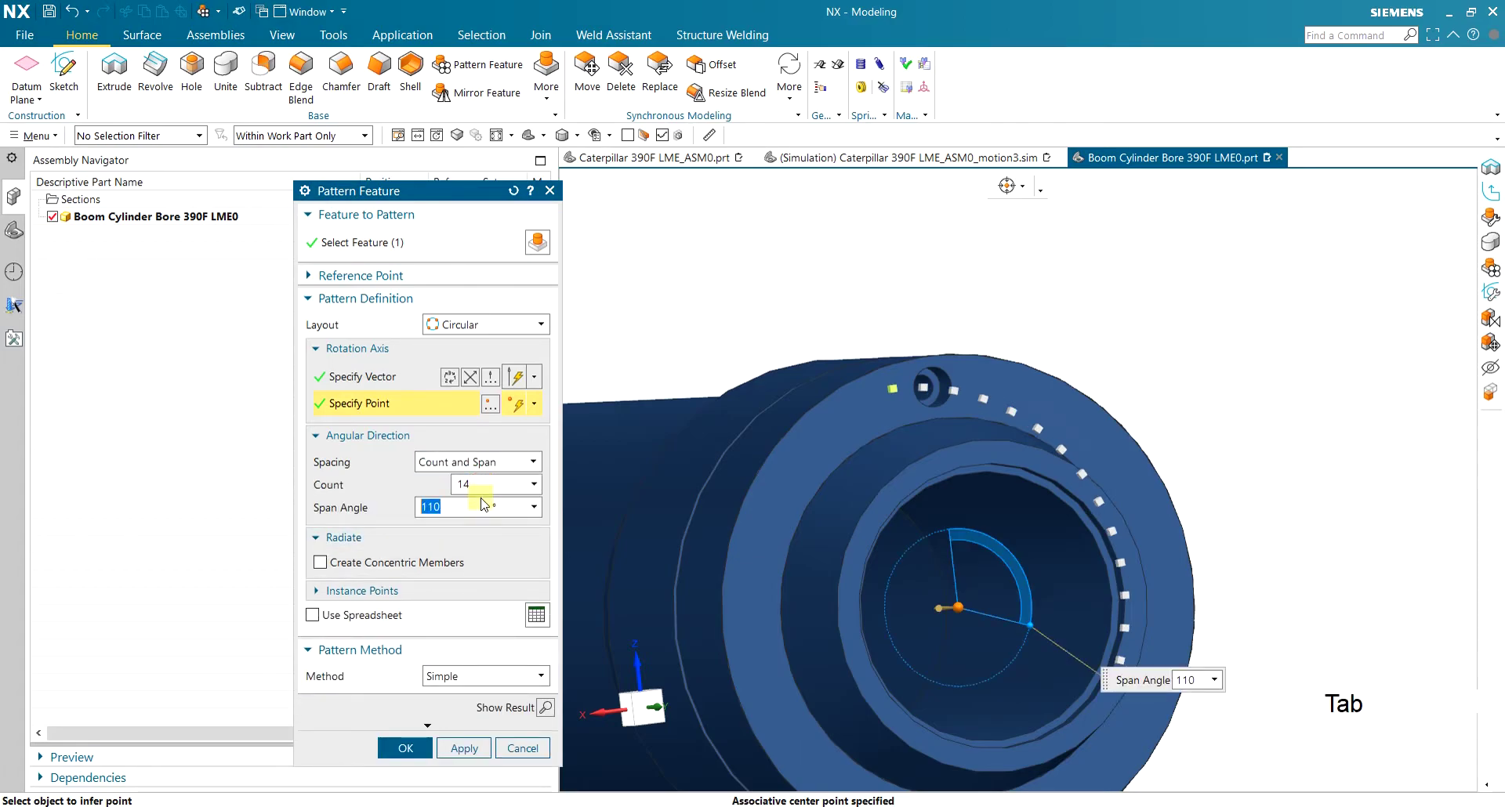
key(Tab)
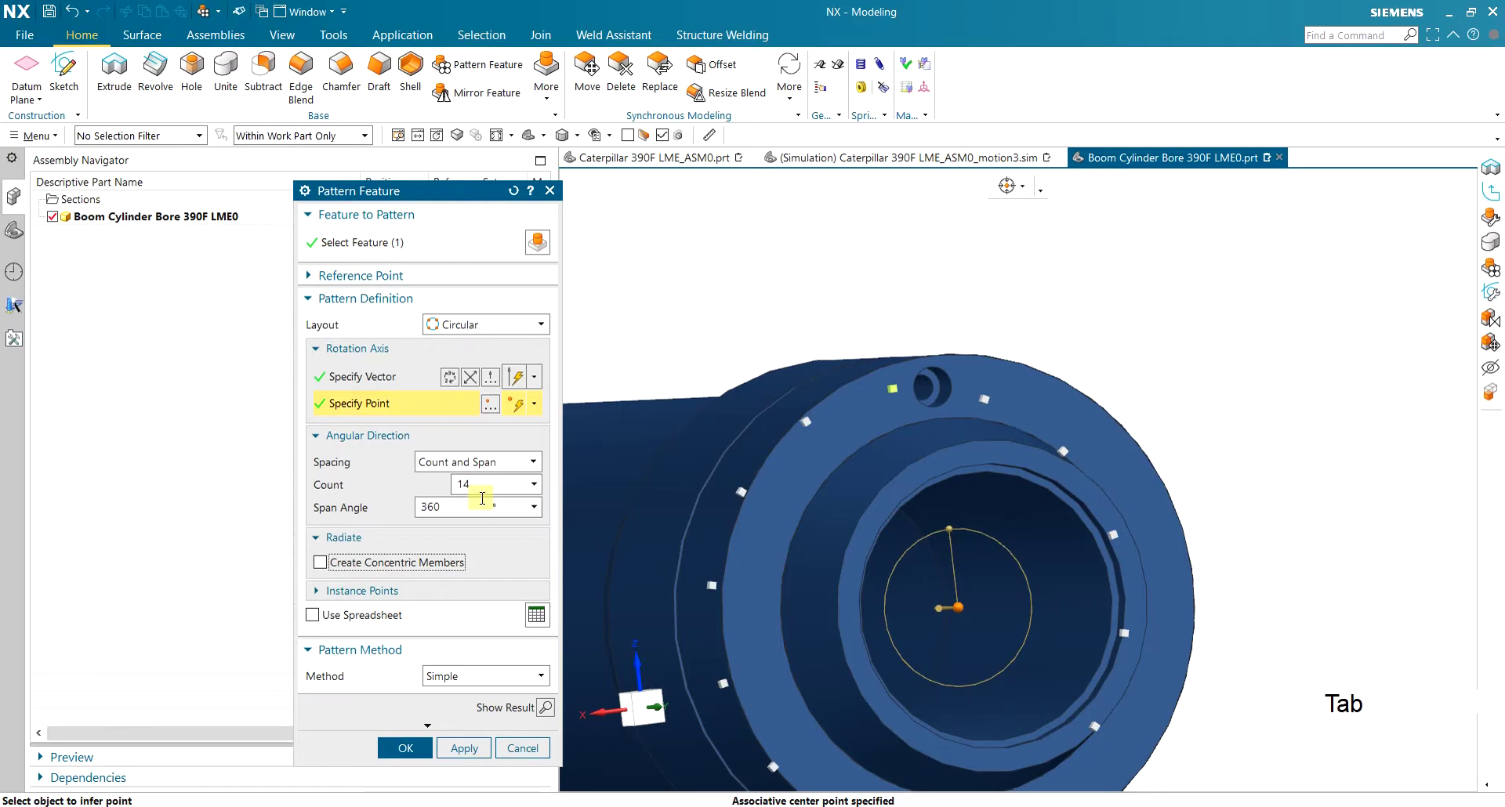
middle_drag(1110, 320, 1080, 324)
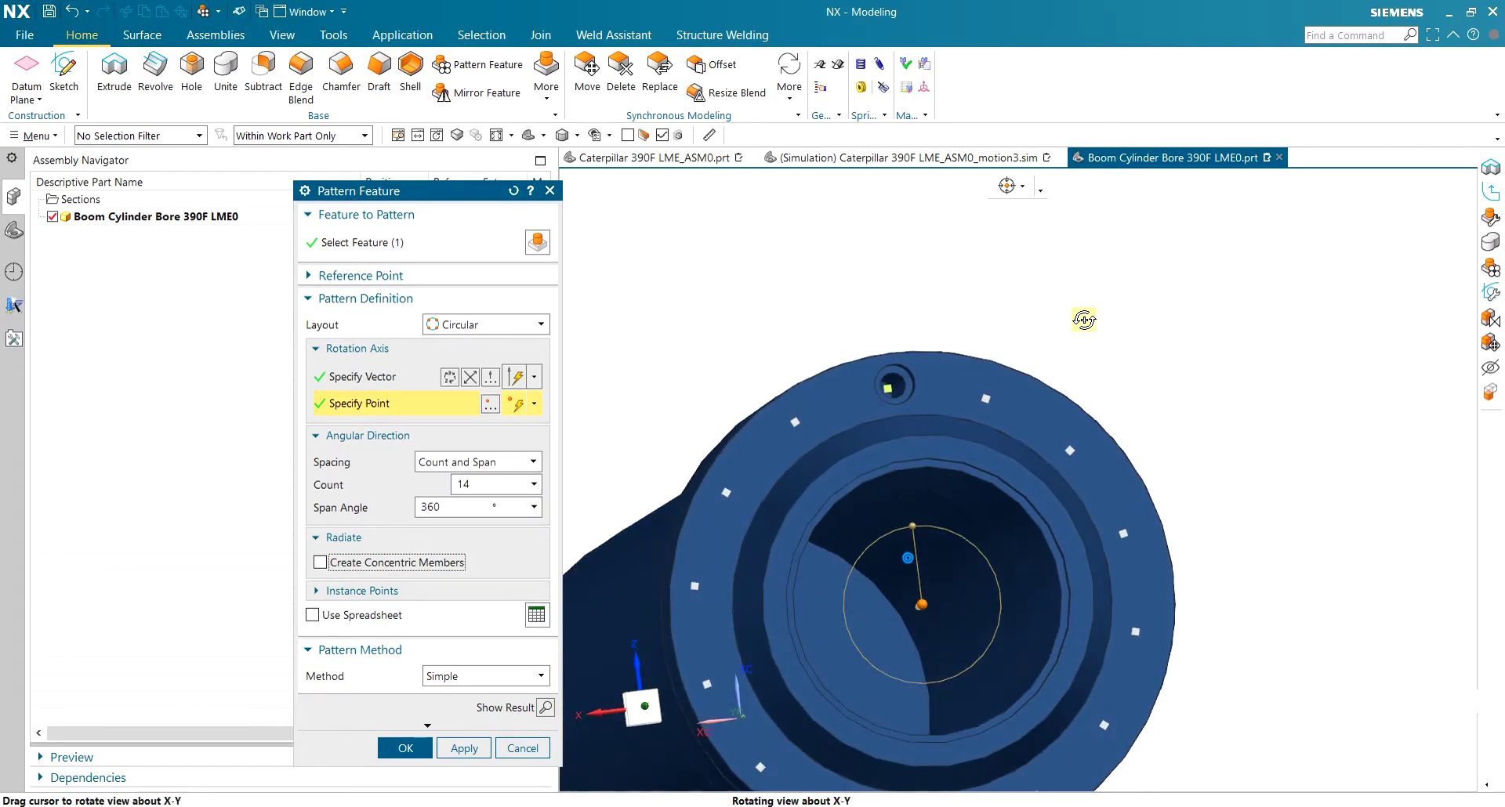
click(400, 743)
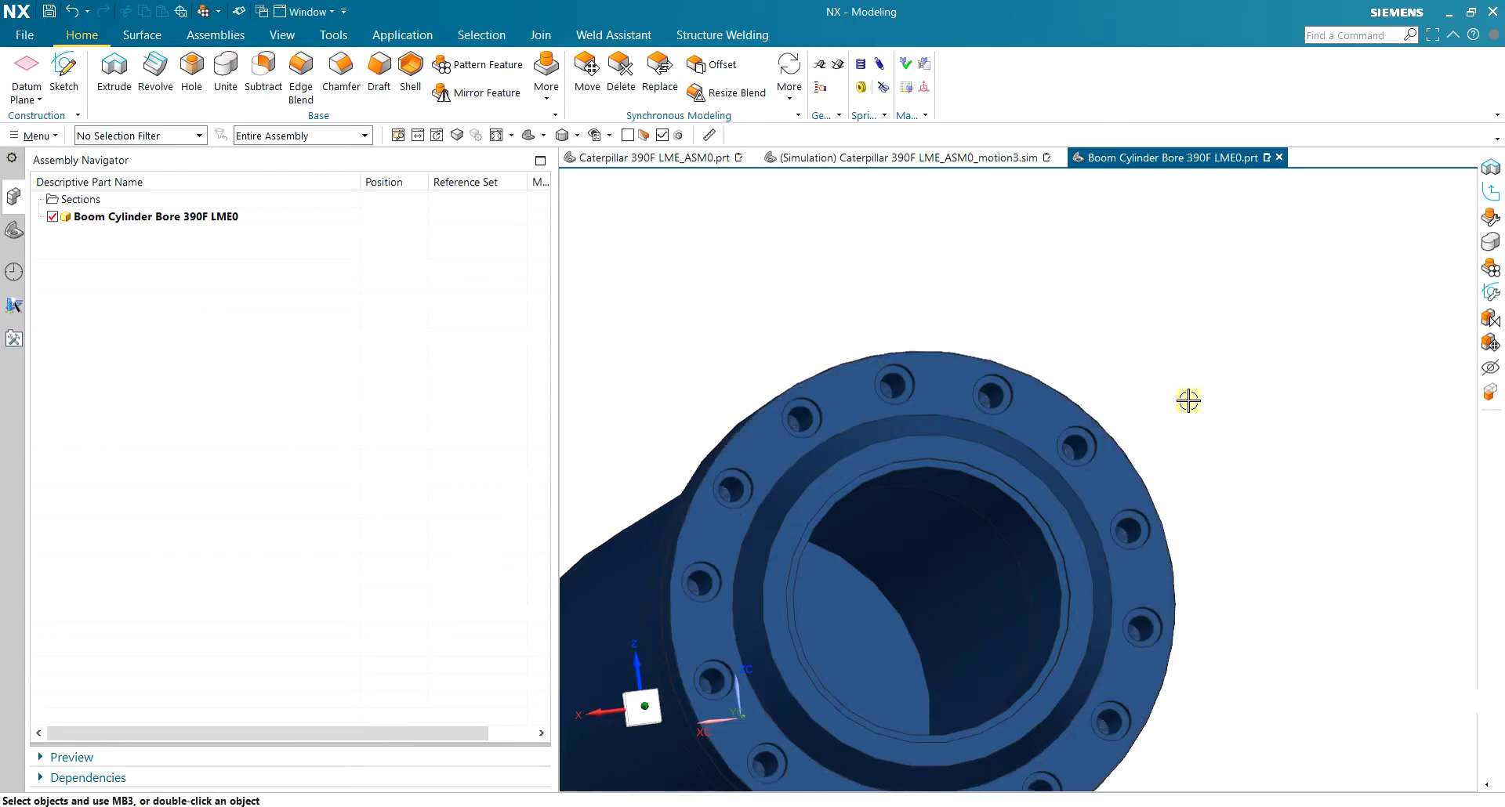
Examine the bolt hole pattern around the end flange and the cylinder bore from several sides
scroll(1180, 421, down, 5)
scroll(1177, 480, up, 5)
middle_drag(1176, 488, 1209, 474)
scroll(1206, 475, down, 4)
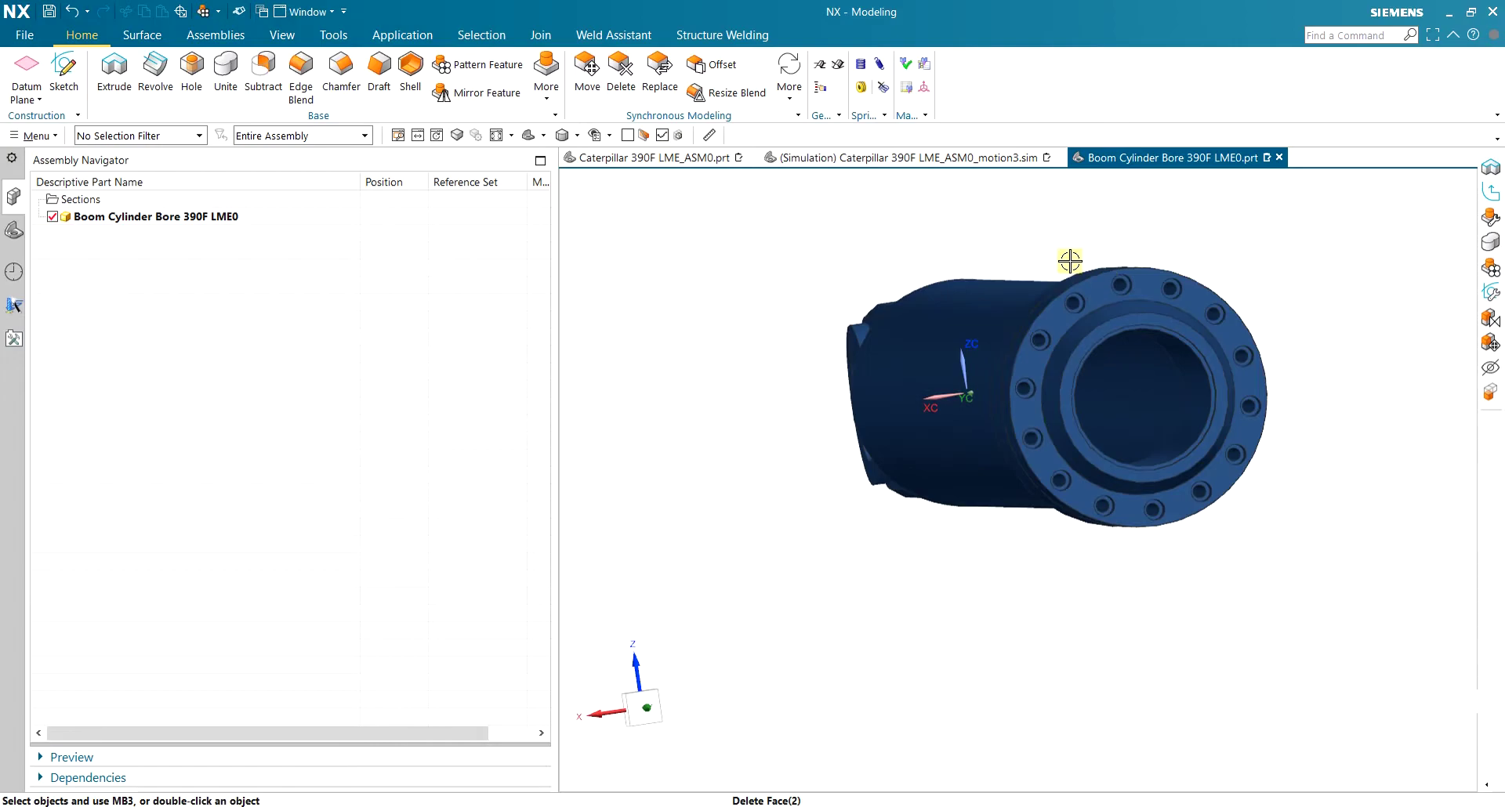
scroll(1068, 265, up, 2)
mouse_move(1068, 265)
middle_down()
mouse_move(1088, 268)
mouse_move(1043, 278)
middle_up()
scroll(1031, 306, down, 4)
scroll(829, 322, up, 3)
mouse_move(837, 329)
middle_down()
mouse_move(867, 323)
mouse_move(853, 315)
middle_up()
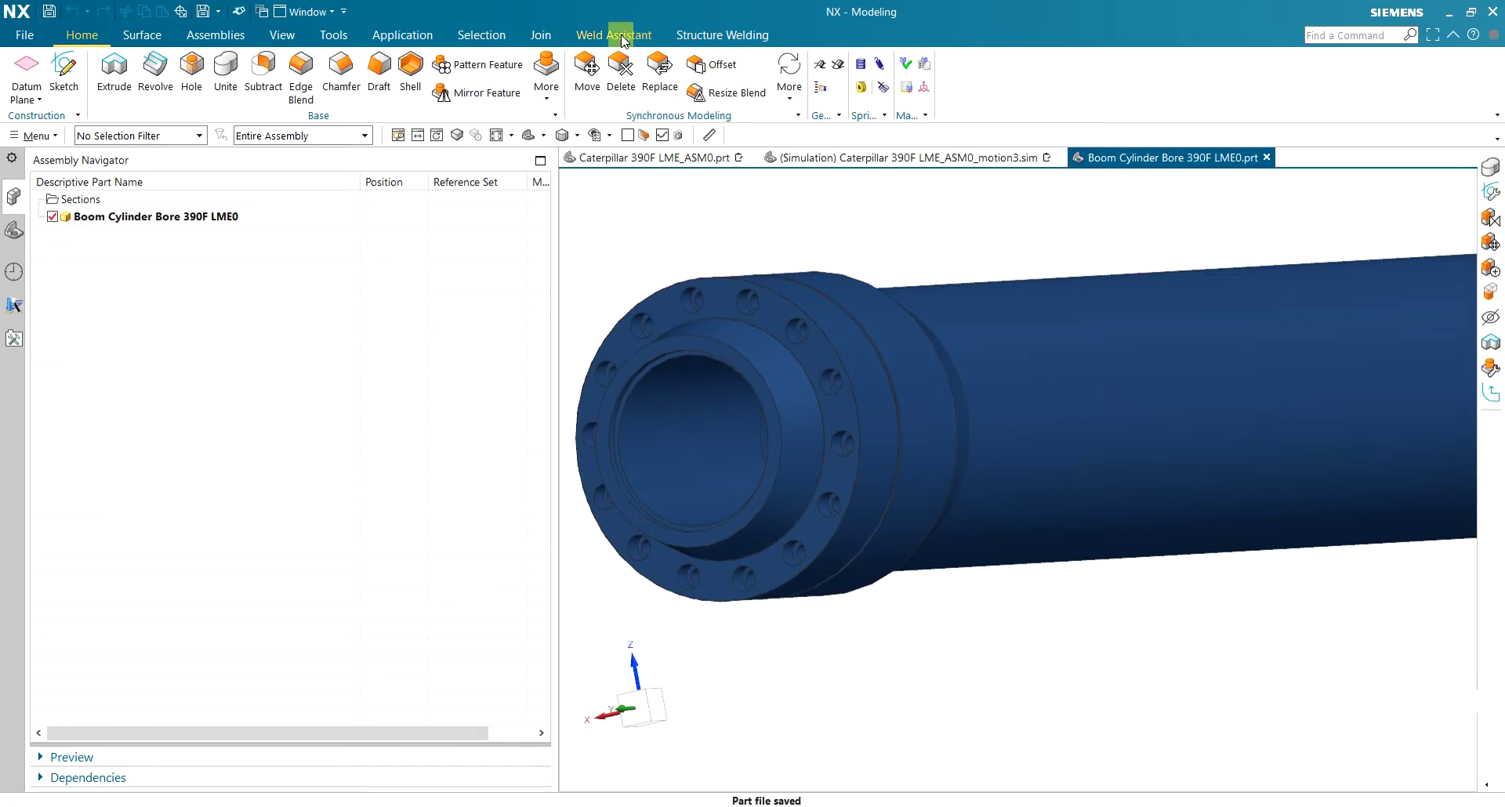
Switch the boom cylinder bore part to the Pre/Post application
click(399, 33)
click(530, 64)
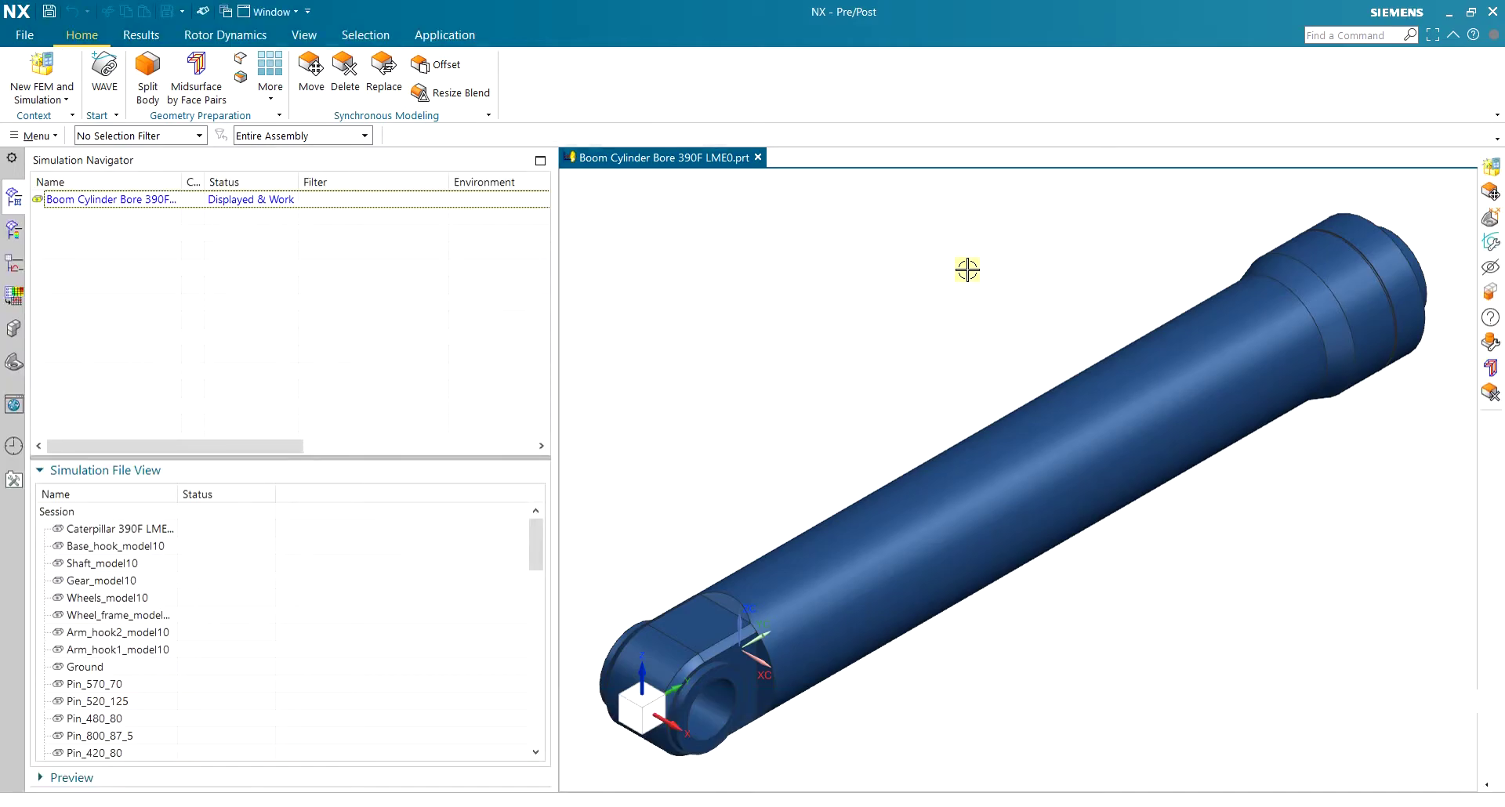
Examine the cylinder bore from several sides, highlighting its whole flanged end section
middle_drag(1038, 232, 971, 273)
scroll(870, 317, up, 2)
scroll(870, 316, down, 3)
scroll(667, 363, up, 1)
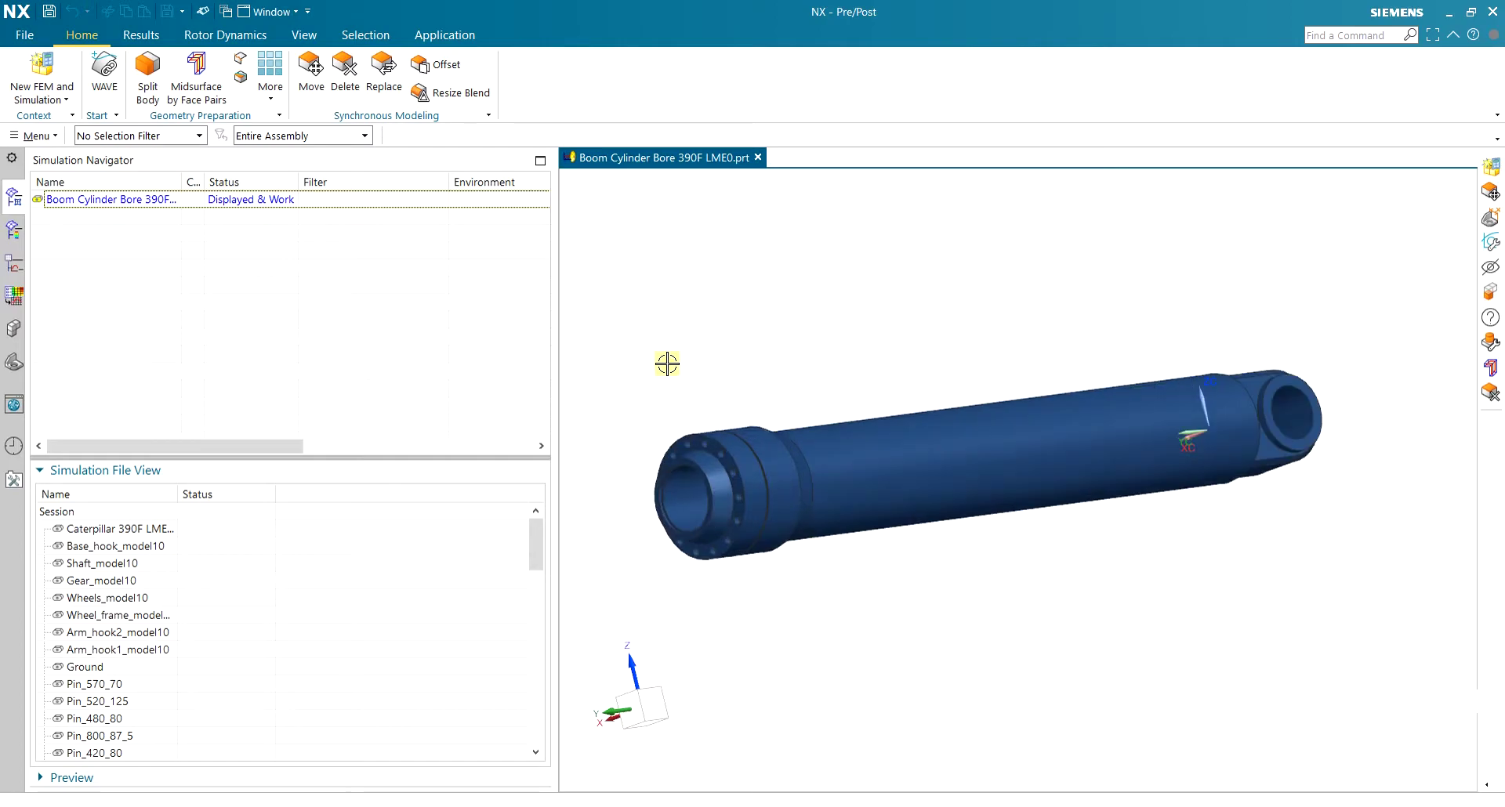
scroll(667, 364, up, 1)
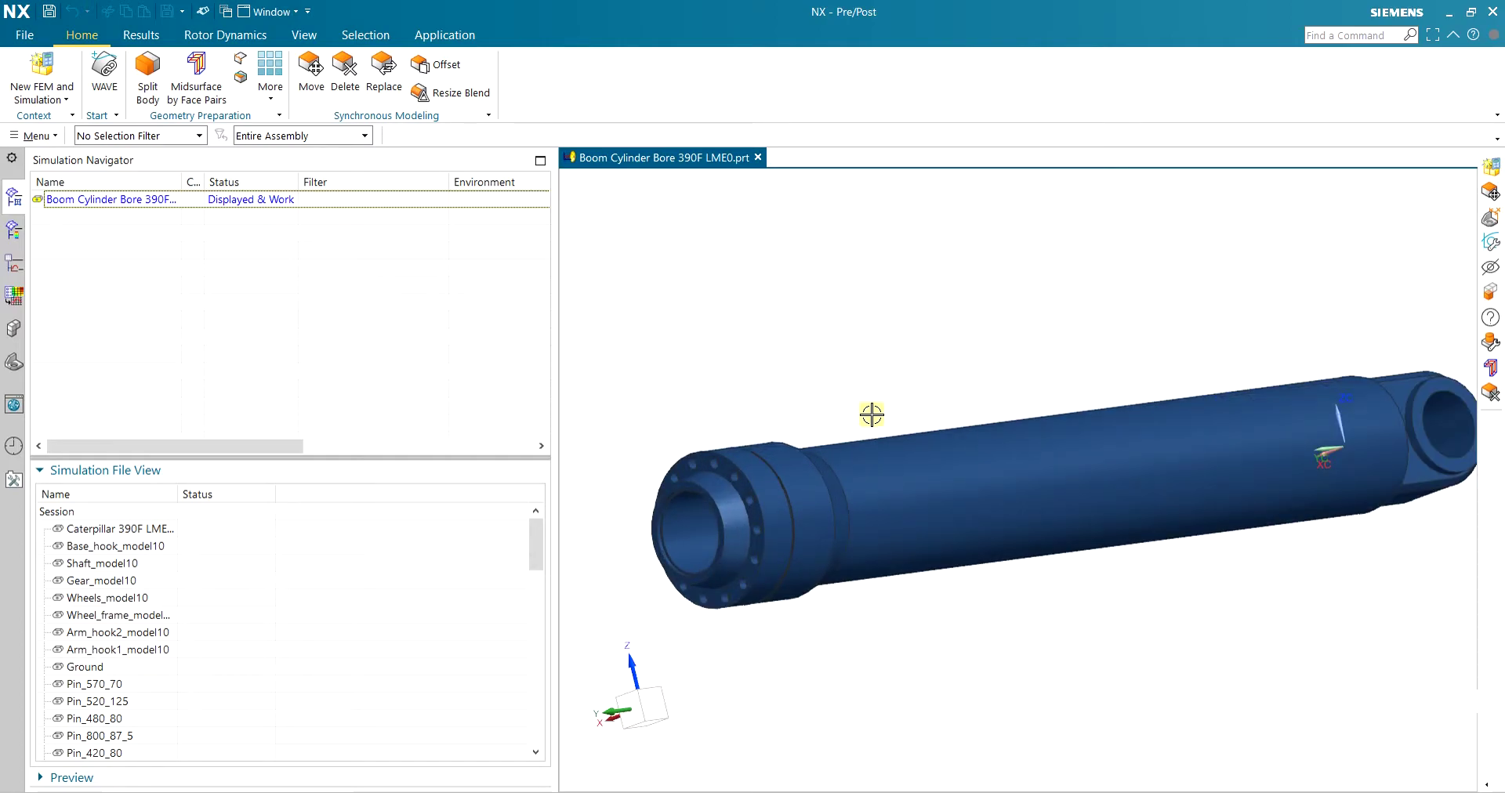
middle_drag(874, 479, 809, 478)
scroll(610, 455, up, 2)
drag(624, 345, 816, 645)
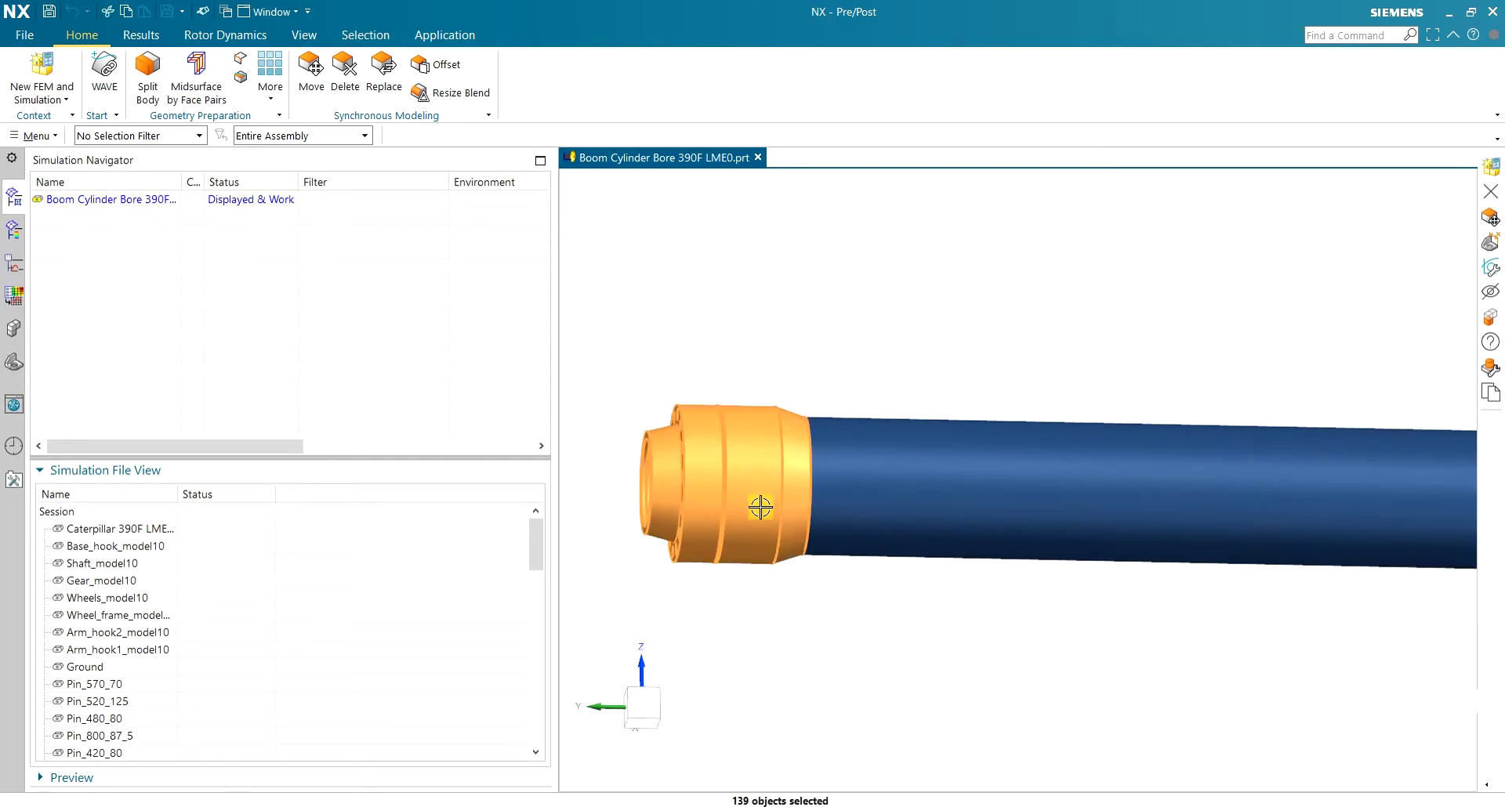
scroll(736, 482, down, 2)
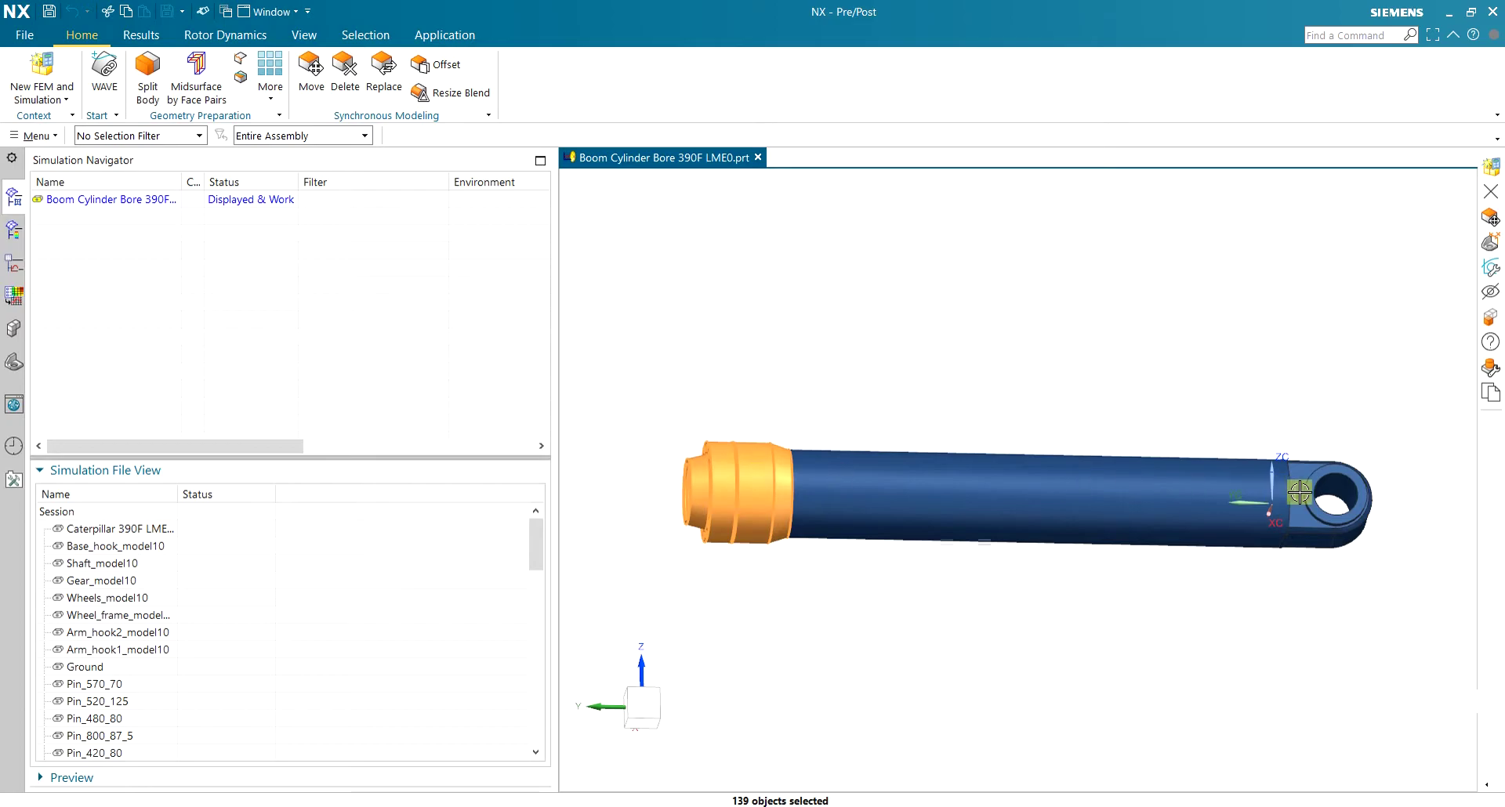
middle_drag(898, 406, 1229, 374)
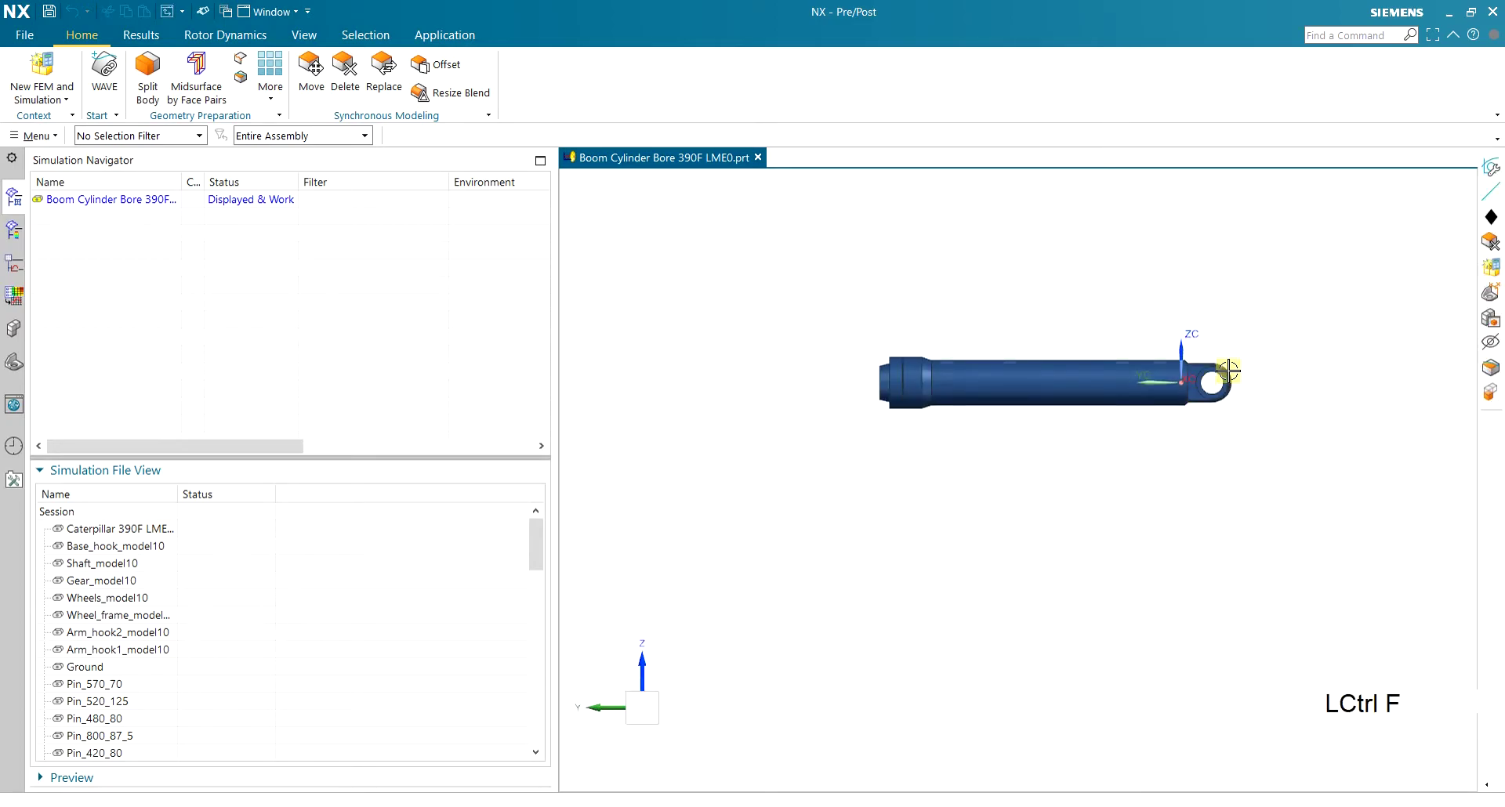
Delete the lug body with the pin eye at the rear end of the cylinder
scroll(1233, 316, up, 2)
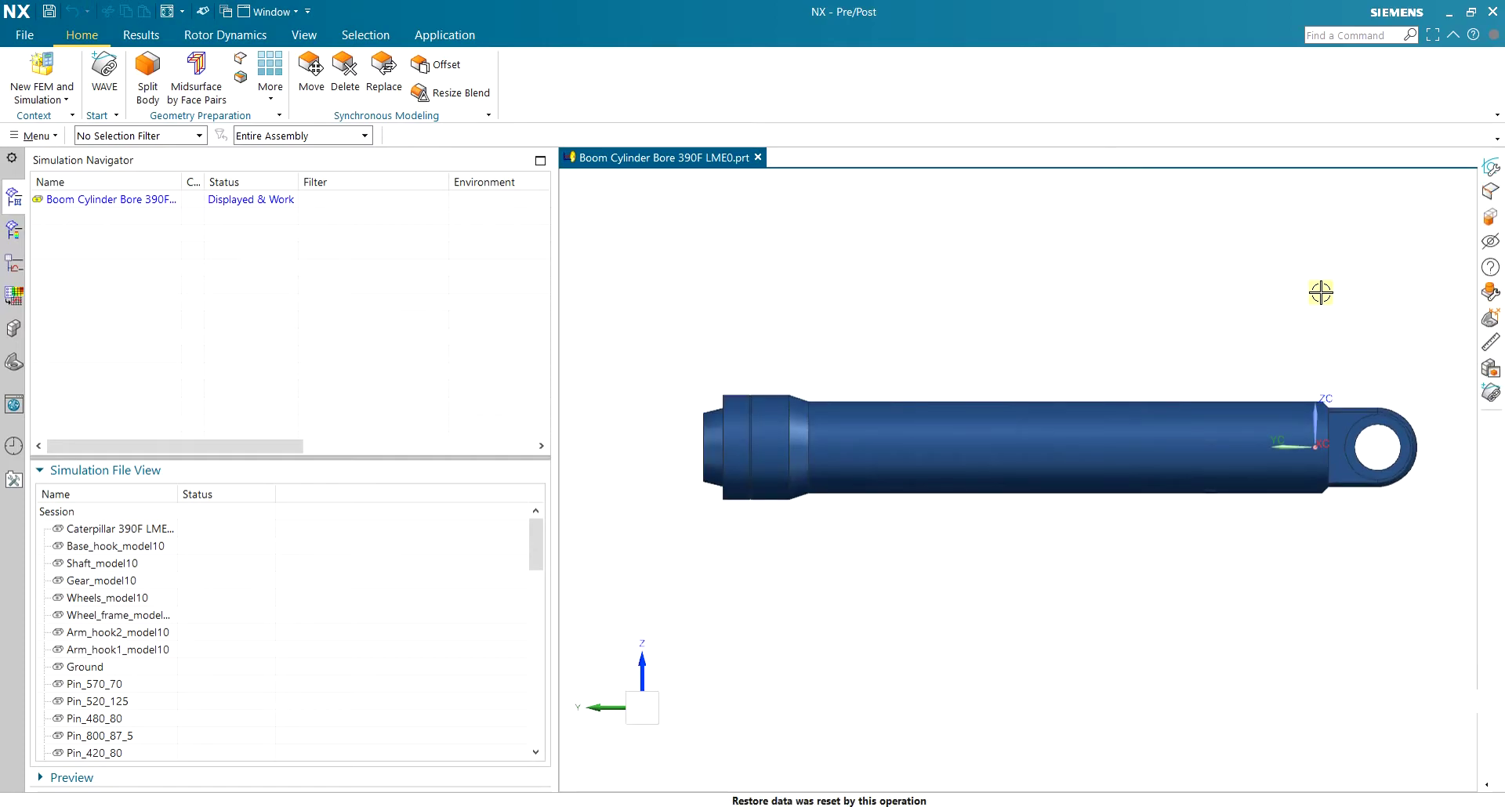
middle_drag(1350, 311, 1320, 335)
scroll(1464, 471, down, 3)
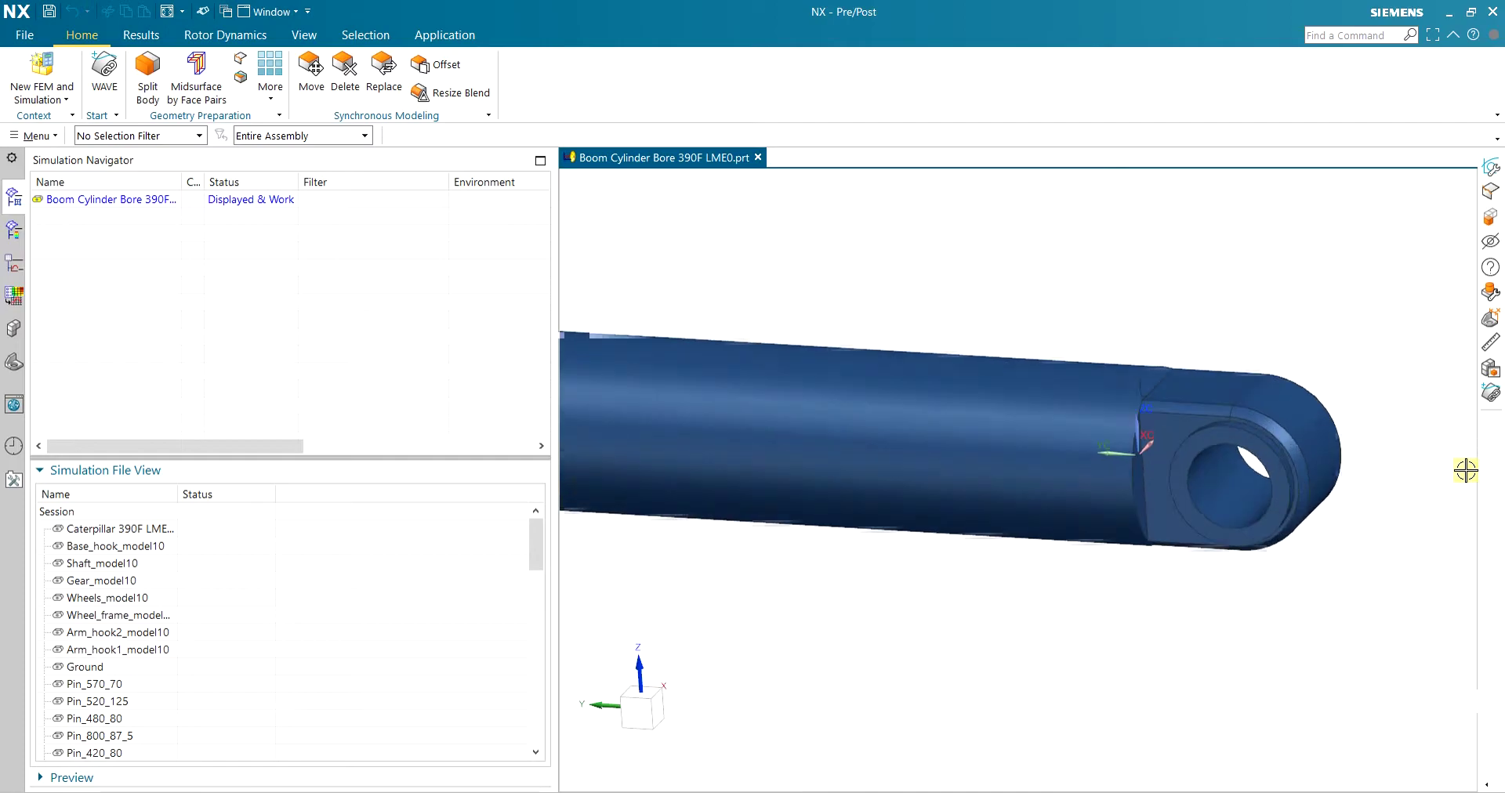
click(1294, 431)
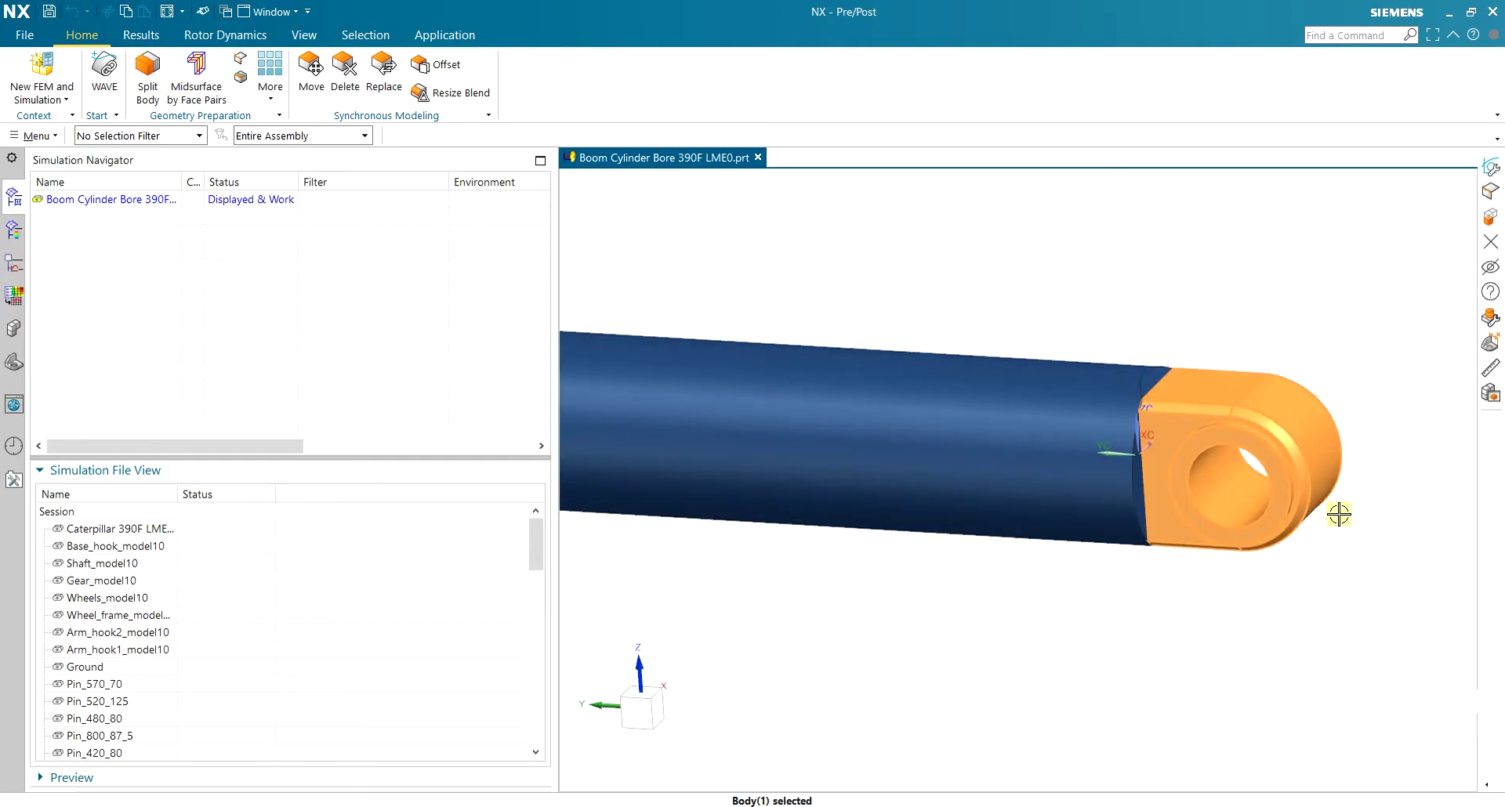
key(Delete)
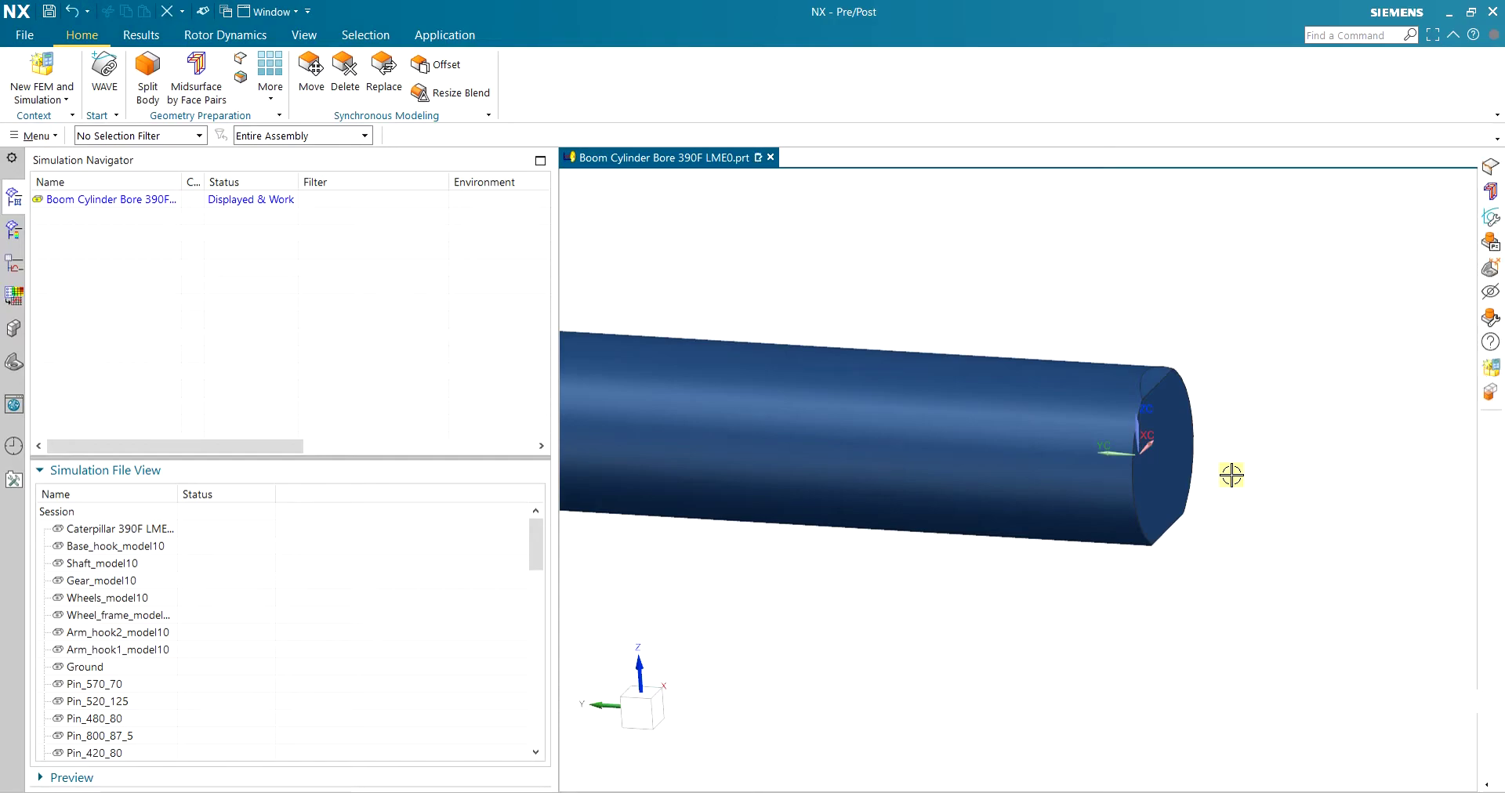
Remove the long tube behind the flanged end section with Delete Face, selecting all of the tube's faces together
scroll(1243, 457, down, 4)
scroll(1007, 404, up, 2)
middle_drag(1139, 395, 1296, 519)
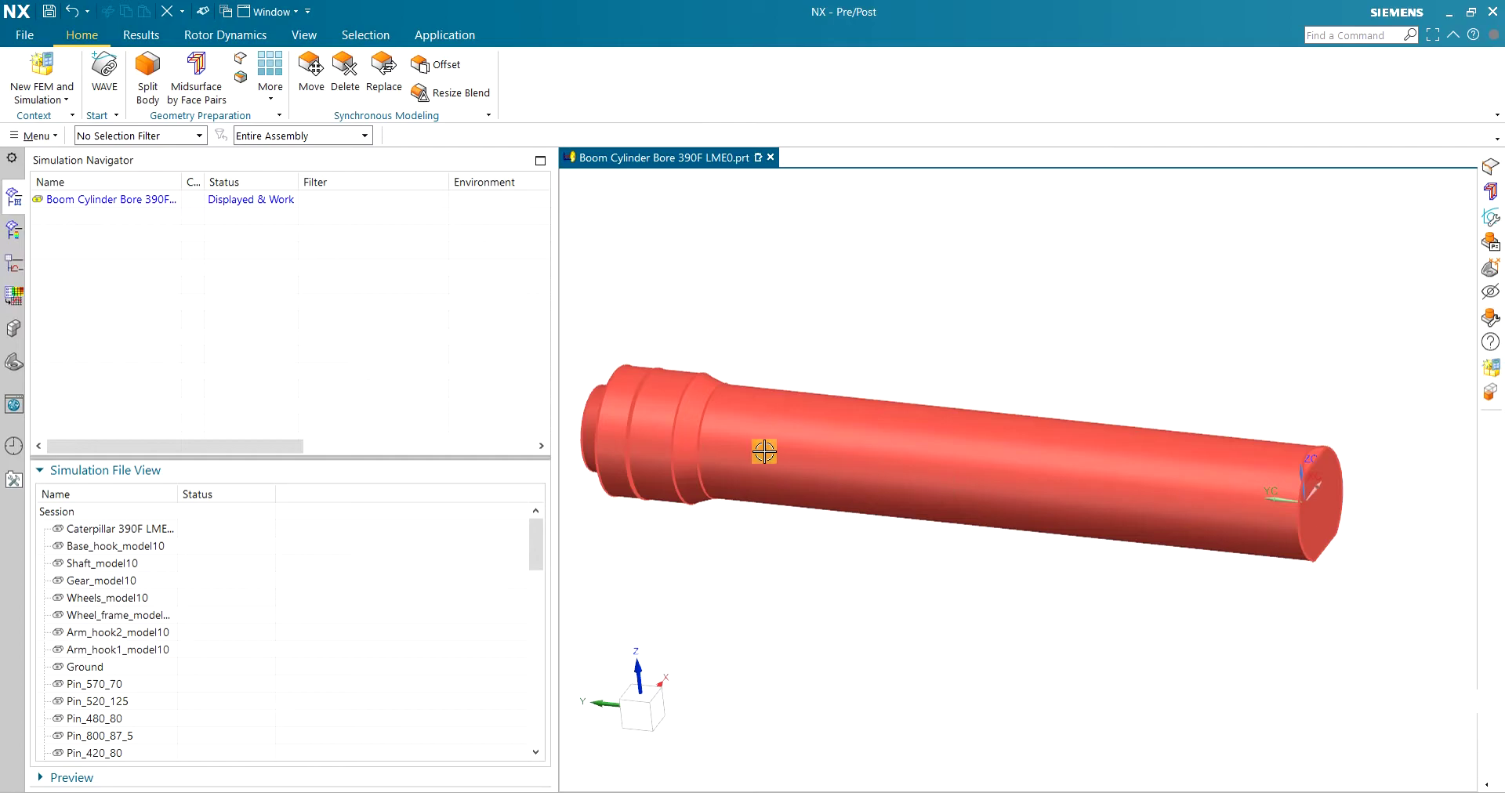
click(345, 69)
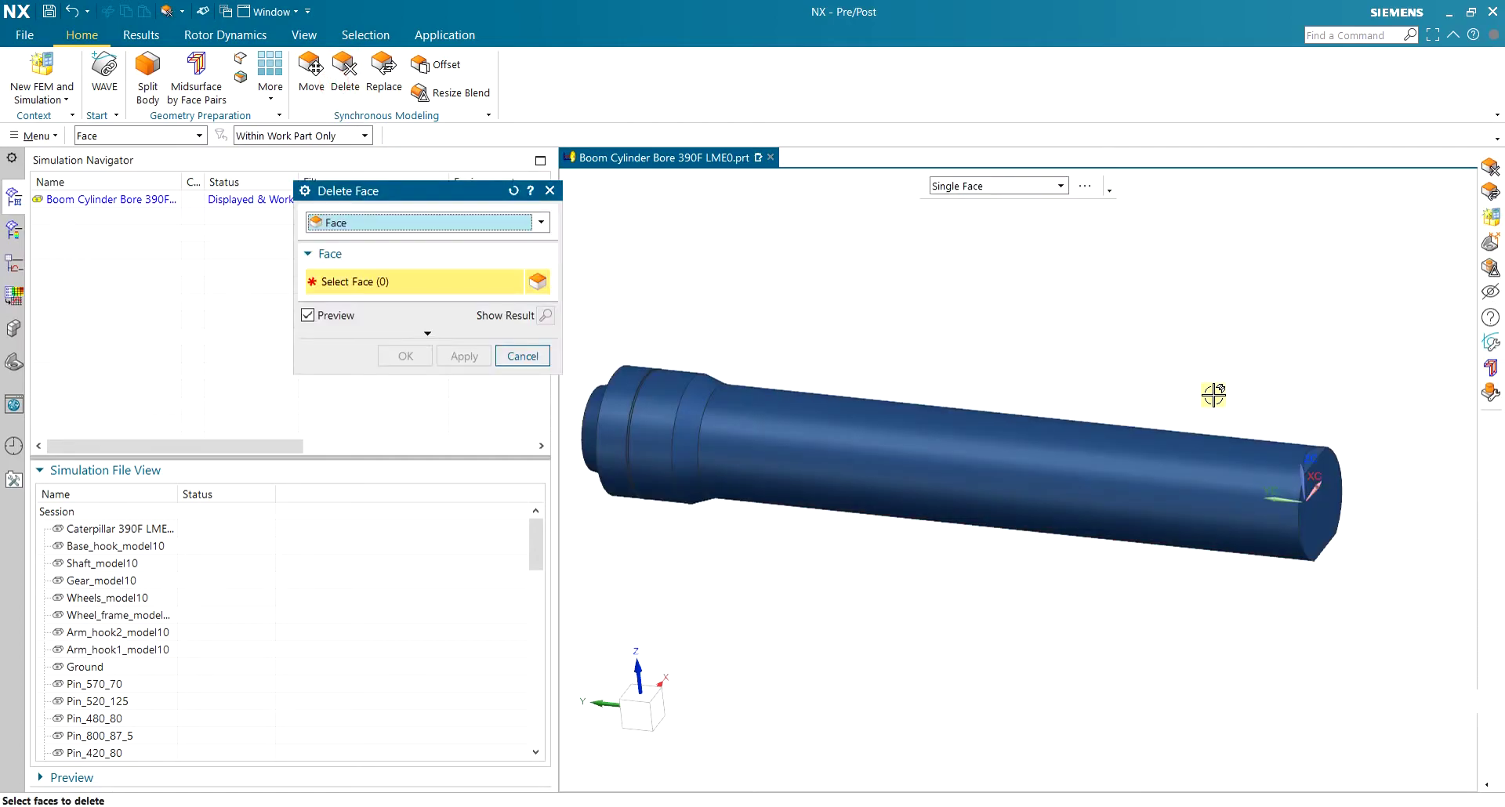
middle_drag(1226, 397, 1018, 326)
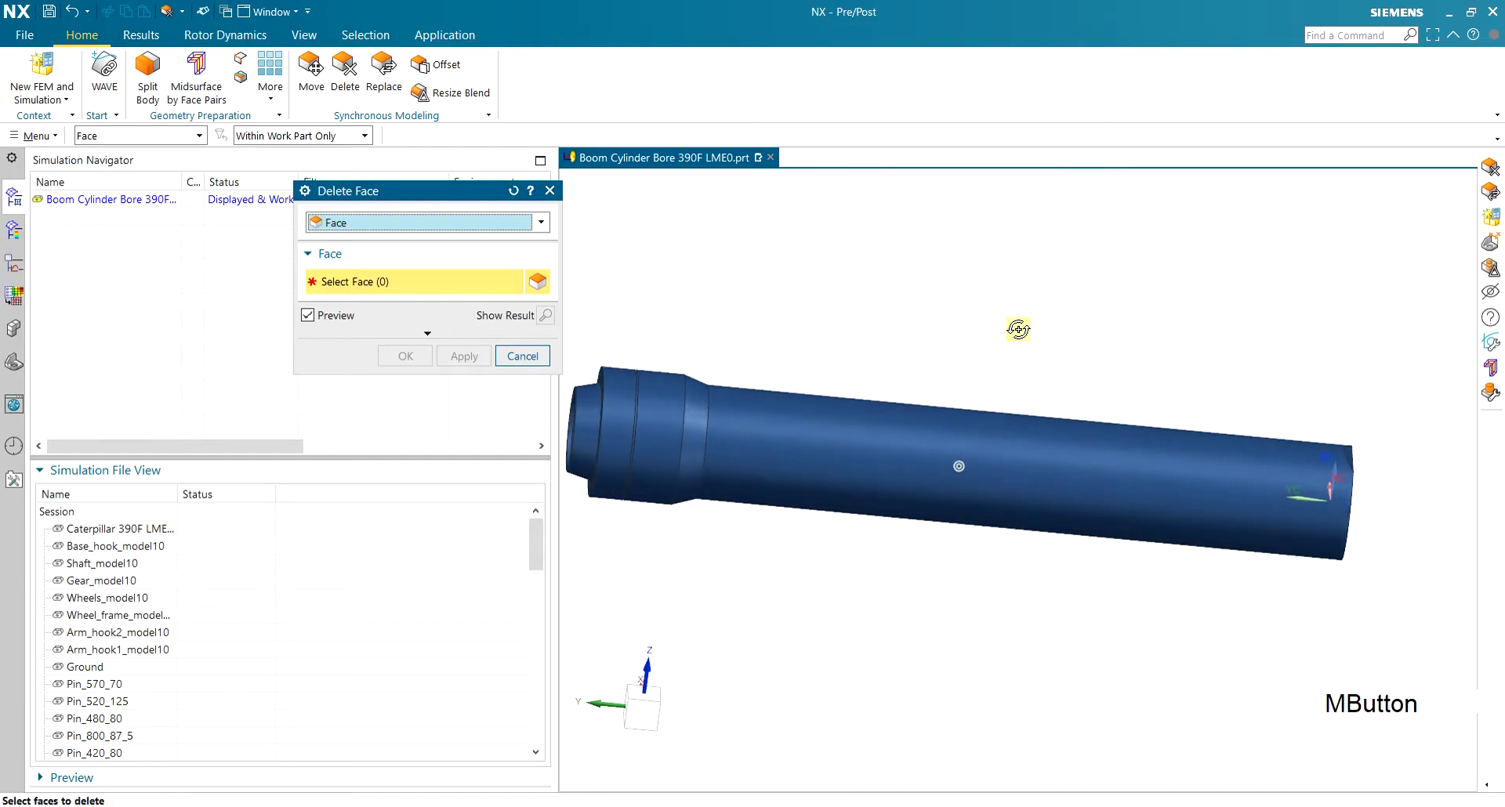
key(space)
drag(681, 356, 1408, 593)
middle_drag(840, 428, 675, 417)
click(416, 356)
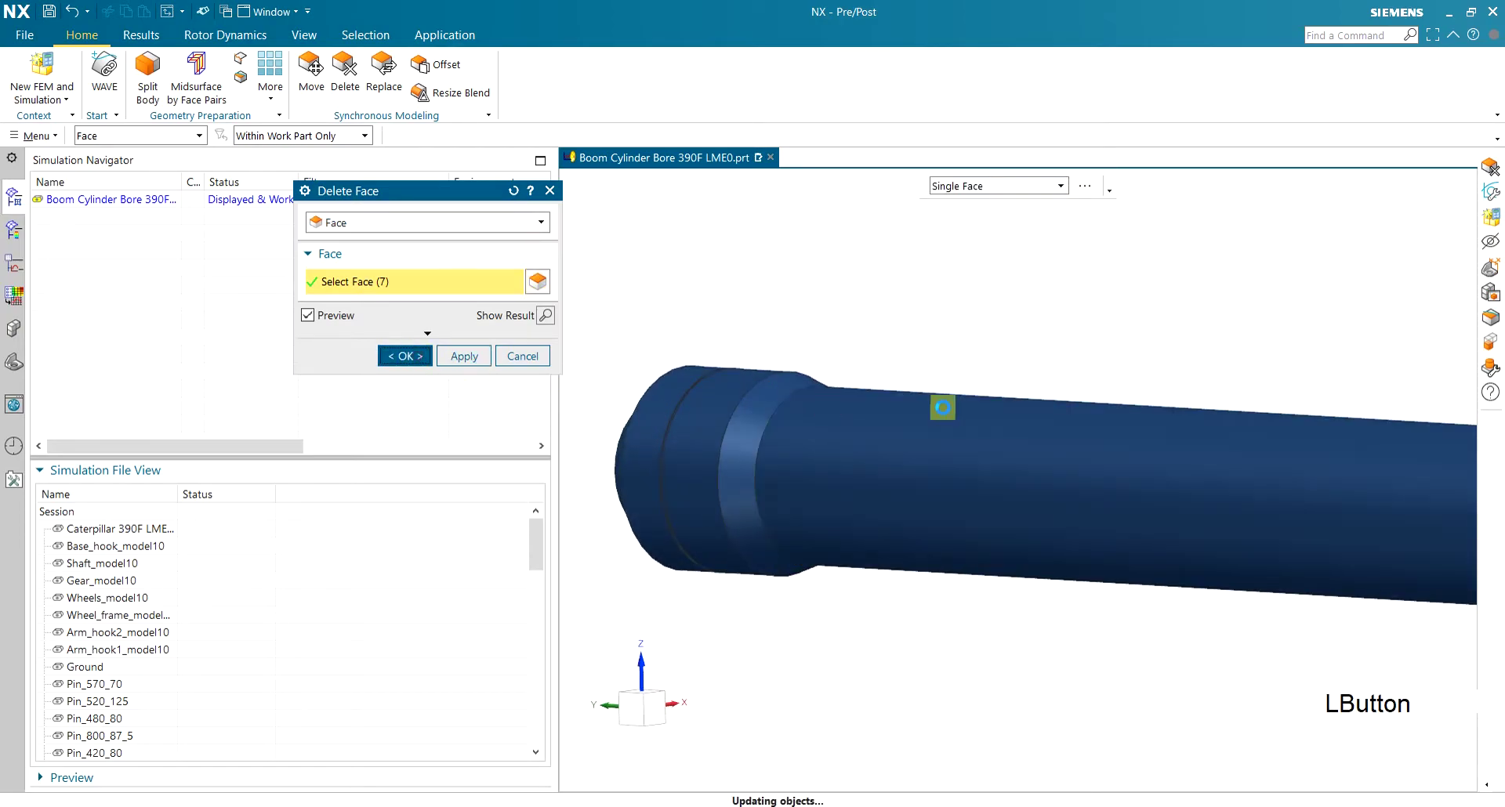
Start a Split Body of the flanged end section, using a new Bisector plane as the tool
middle_drag(909, 378, 952, 390)
scroll(663, 396, up, 4)
scroll(829, 446, down, 5)
middle_drag(901, 314, 878, 366)
scroll(747, 455, up, 3)
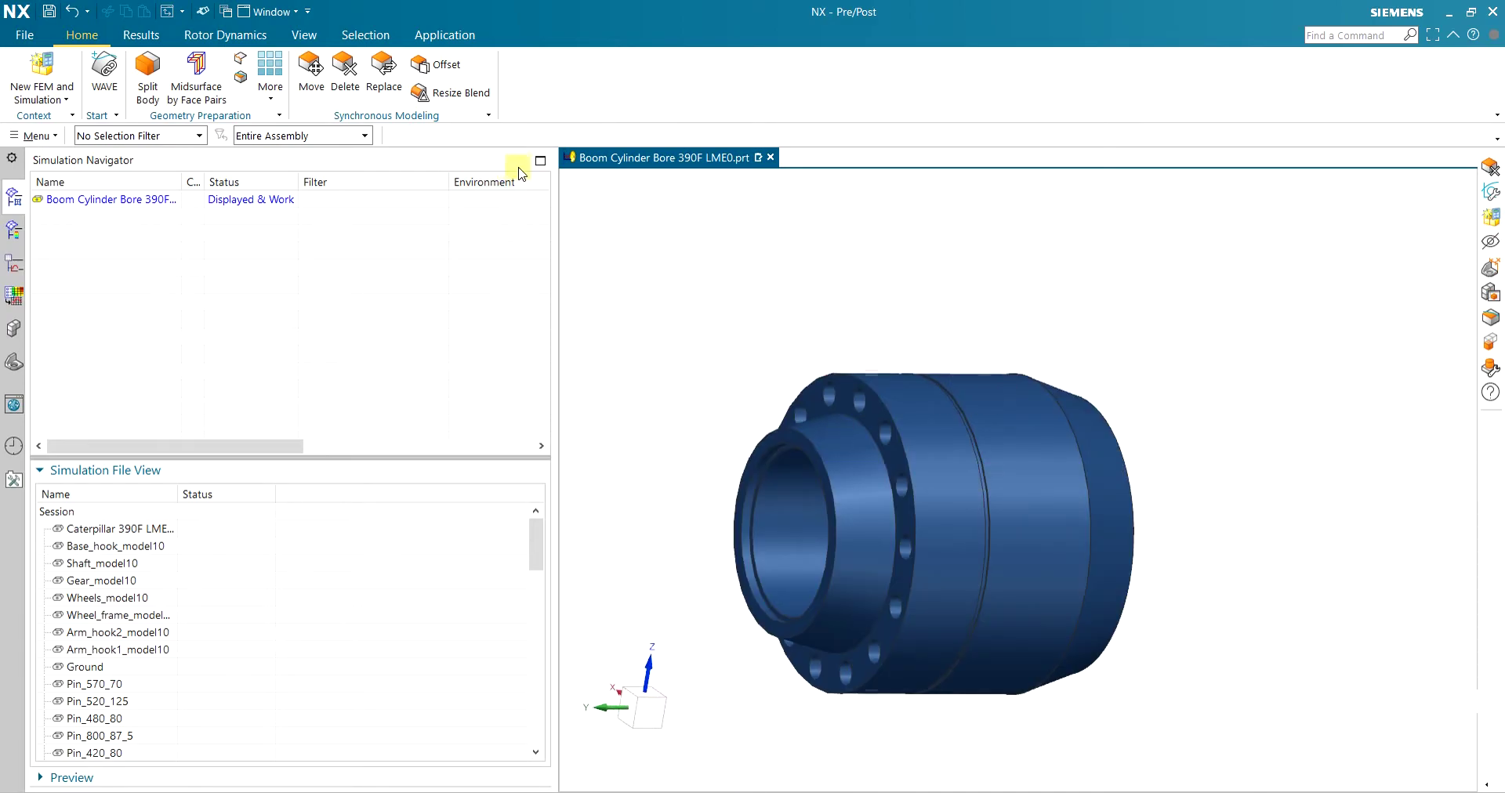
click(155, 102)
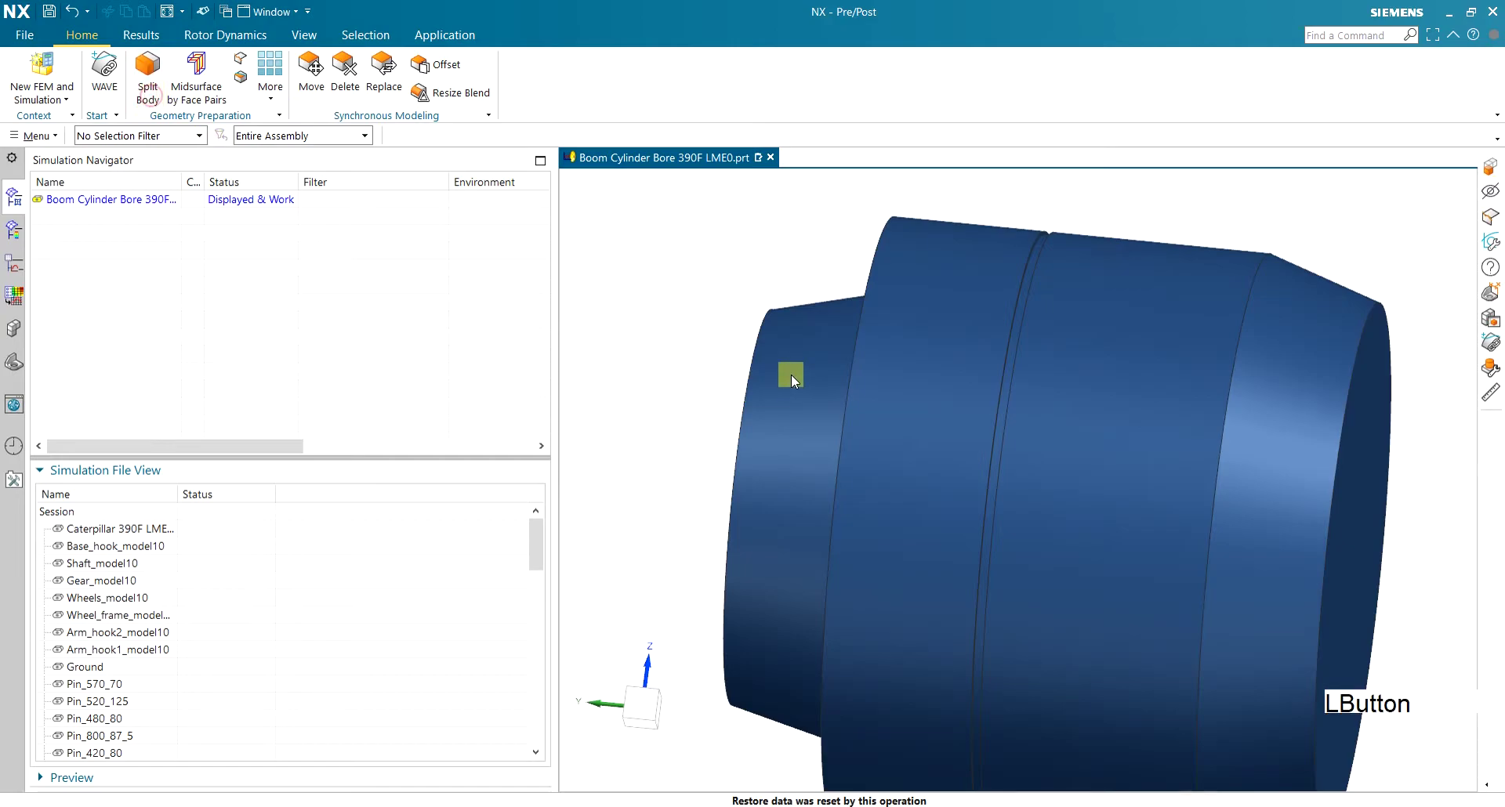
click(1167, 479)
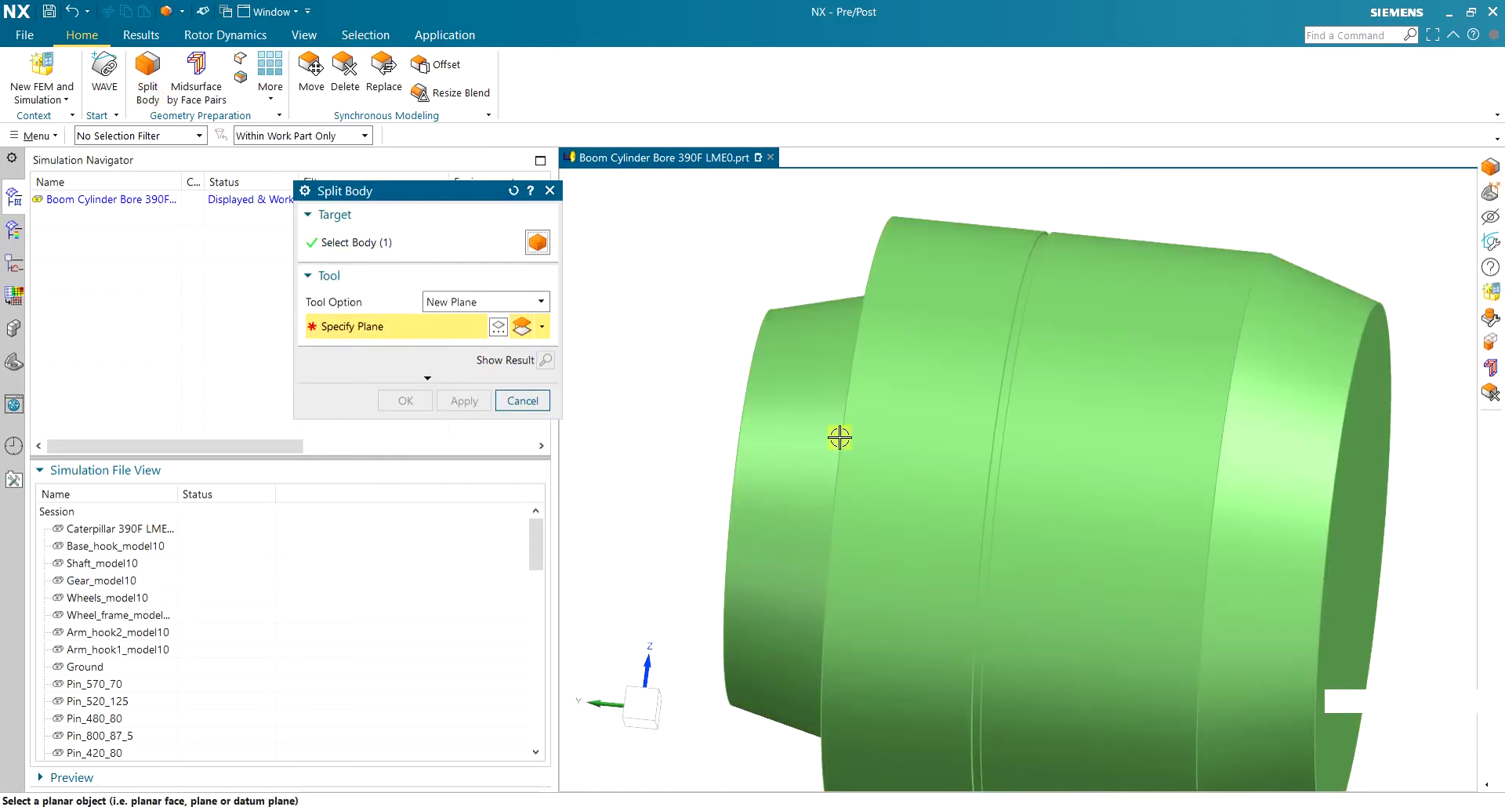
click(544, 327)
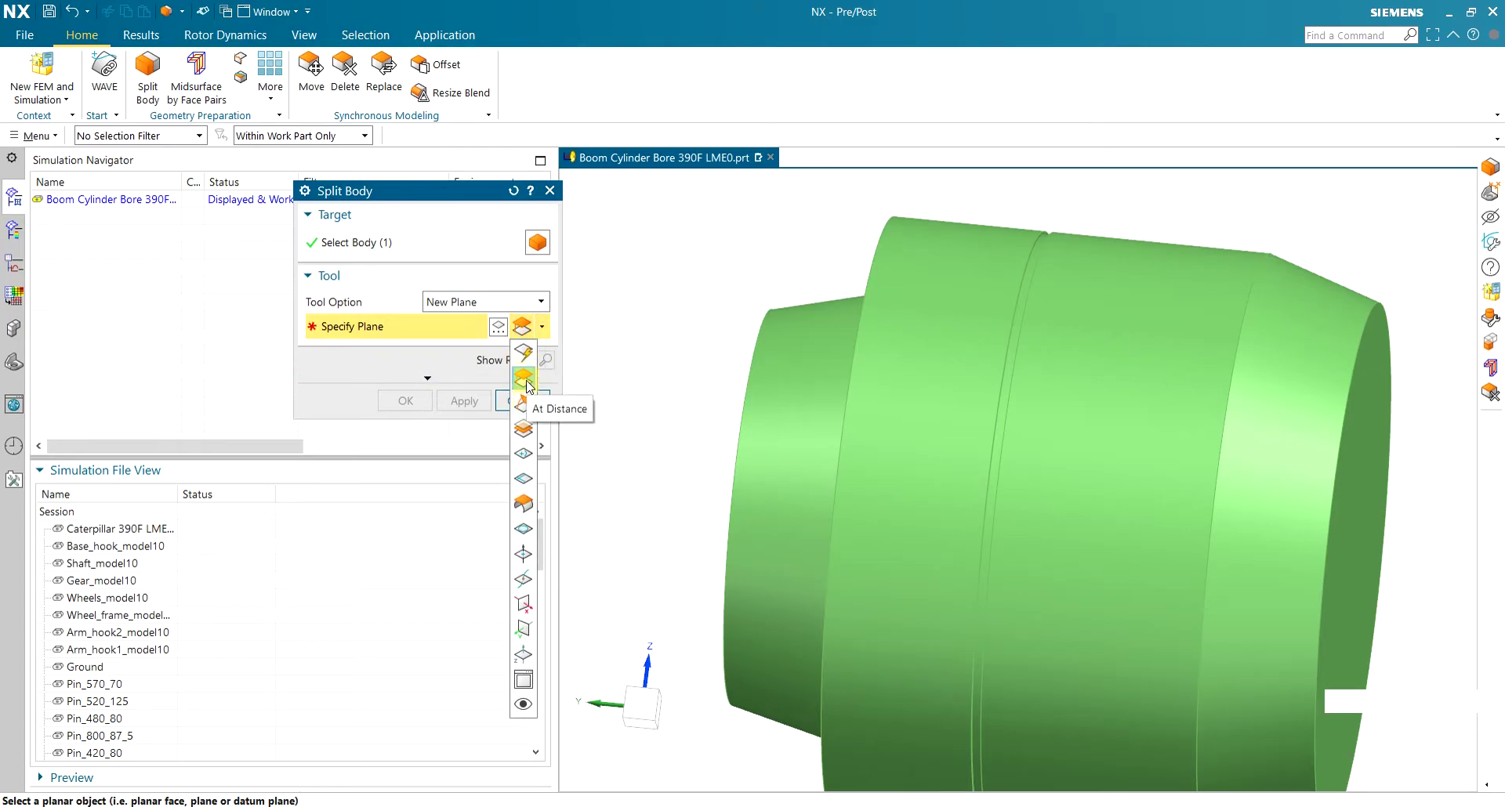
click(524, 430)
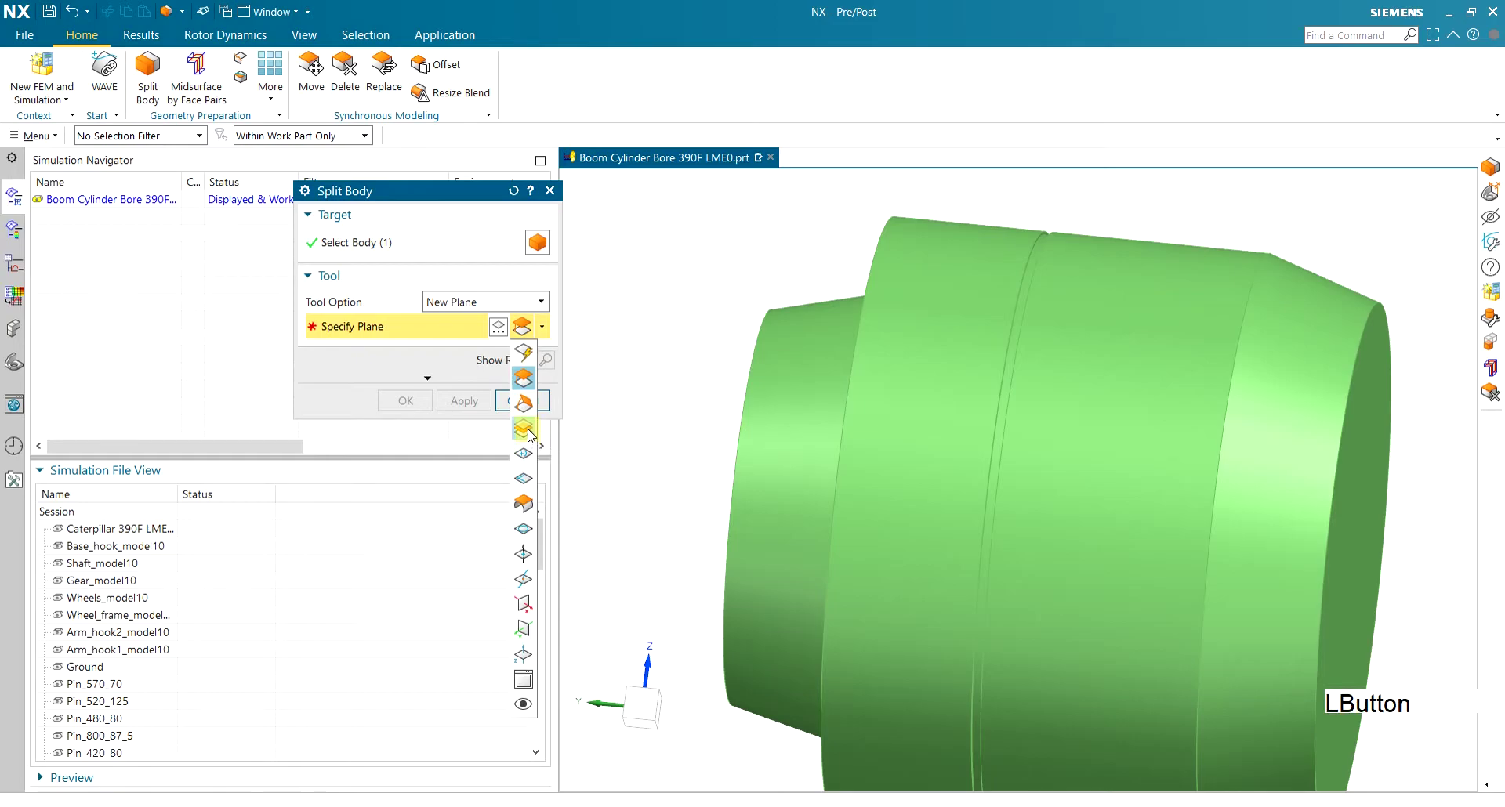
Define the bisecting plane by the two side faces of the narrow outer groove and split the body there
scroll(1035, 484, up, 5)
scroll(962, 485, up, 2)
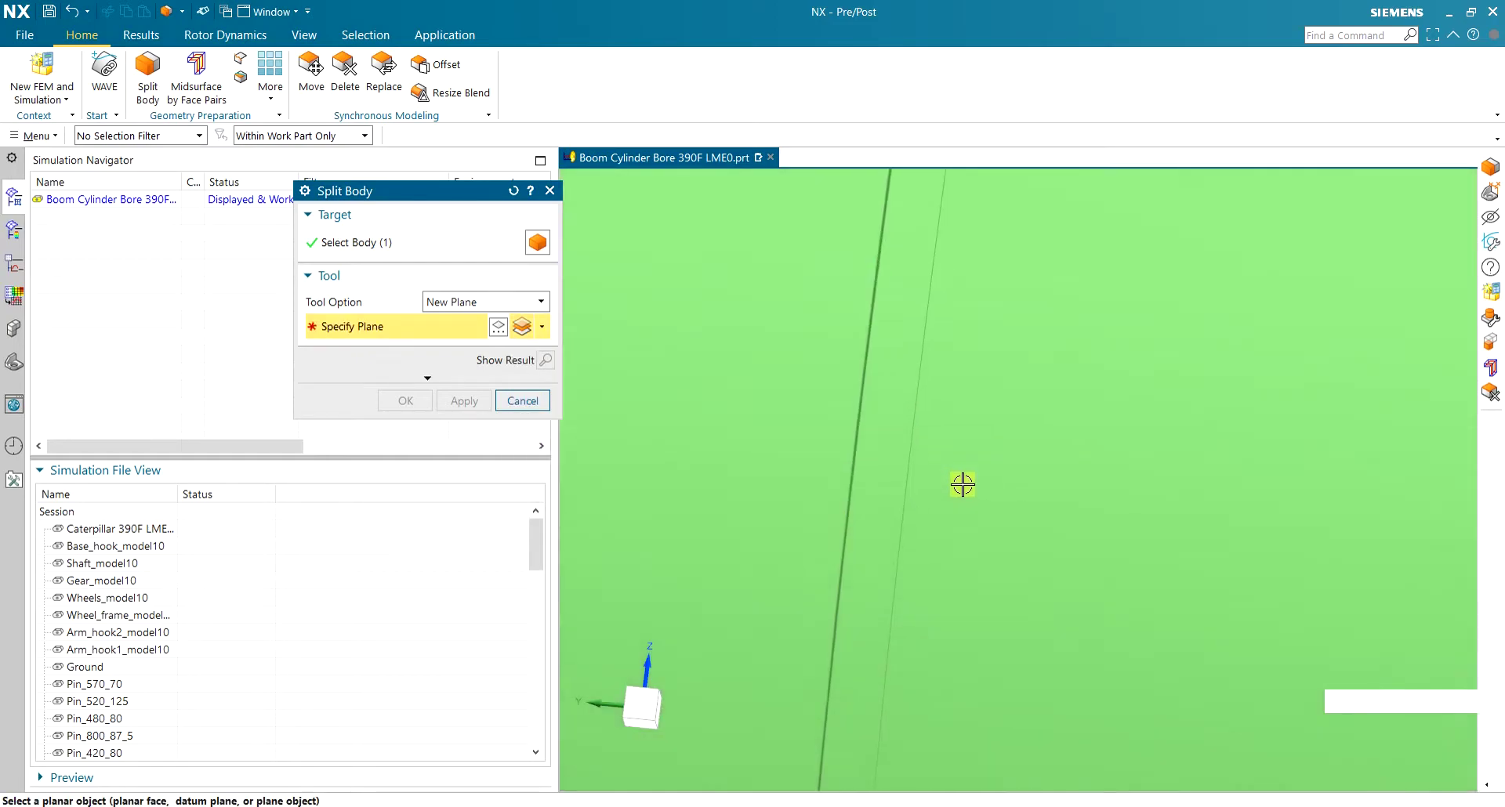
middle_drag(851, 445, 695, 407)
click(682, 408)
scroll(764, 436, down, 5)
middle_drag(901, 429, 965, 430)
scroll(1081, 427, up, 6)
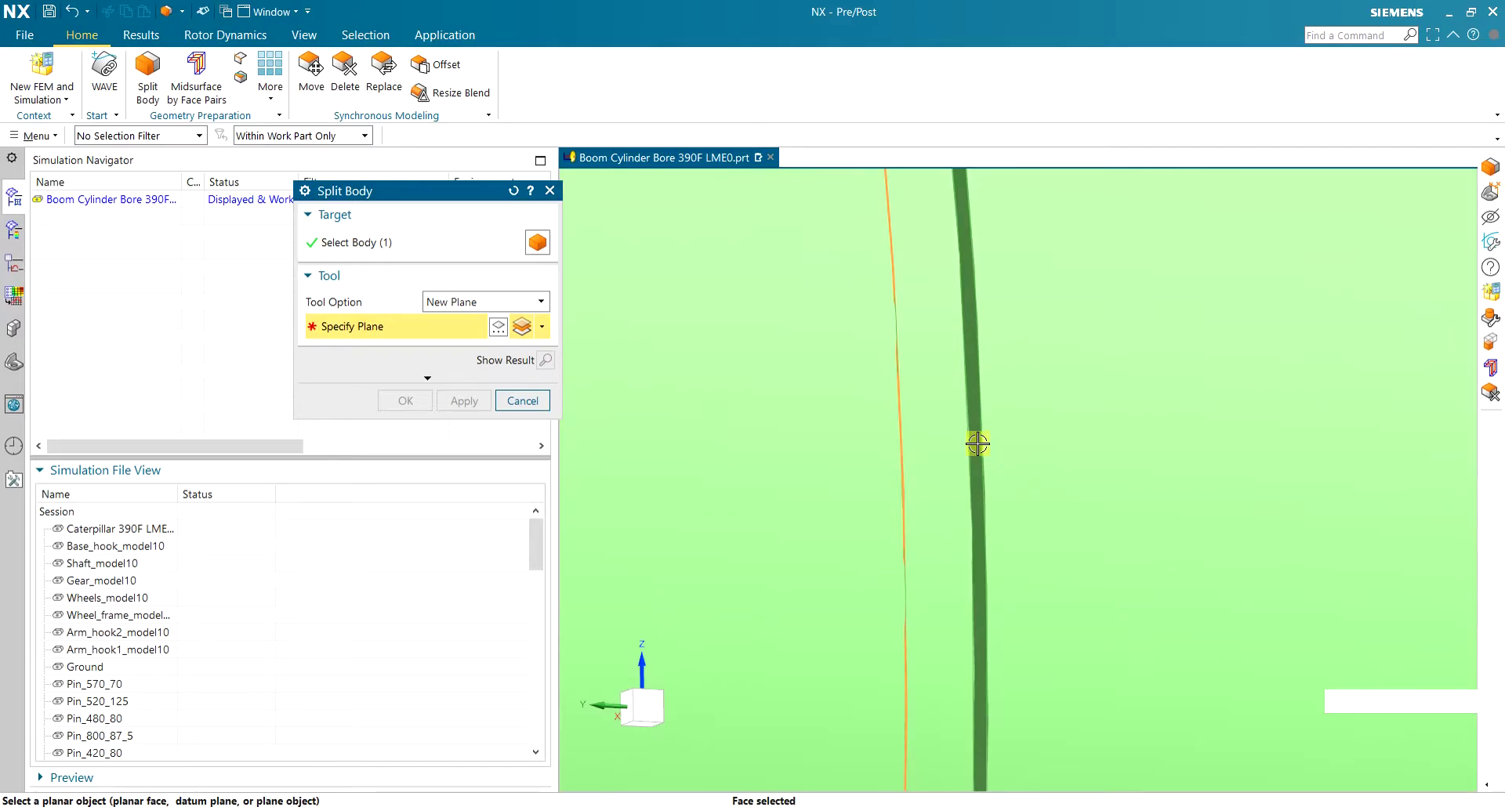
click(978, 444)
scroll(982, 455, down, 6)
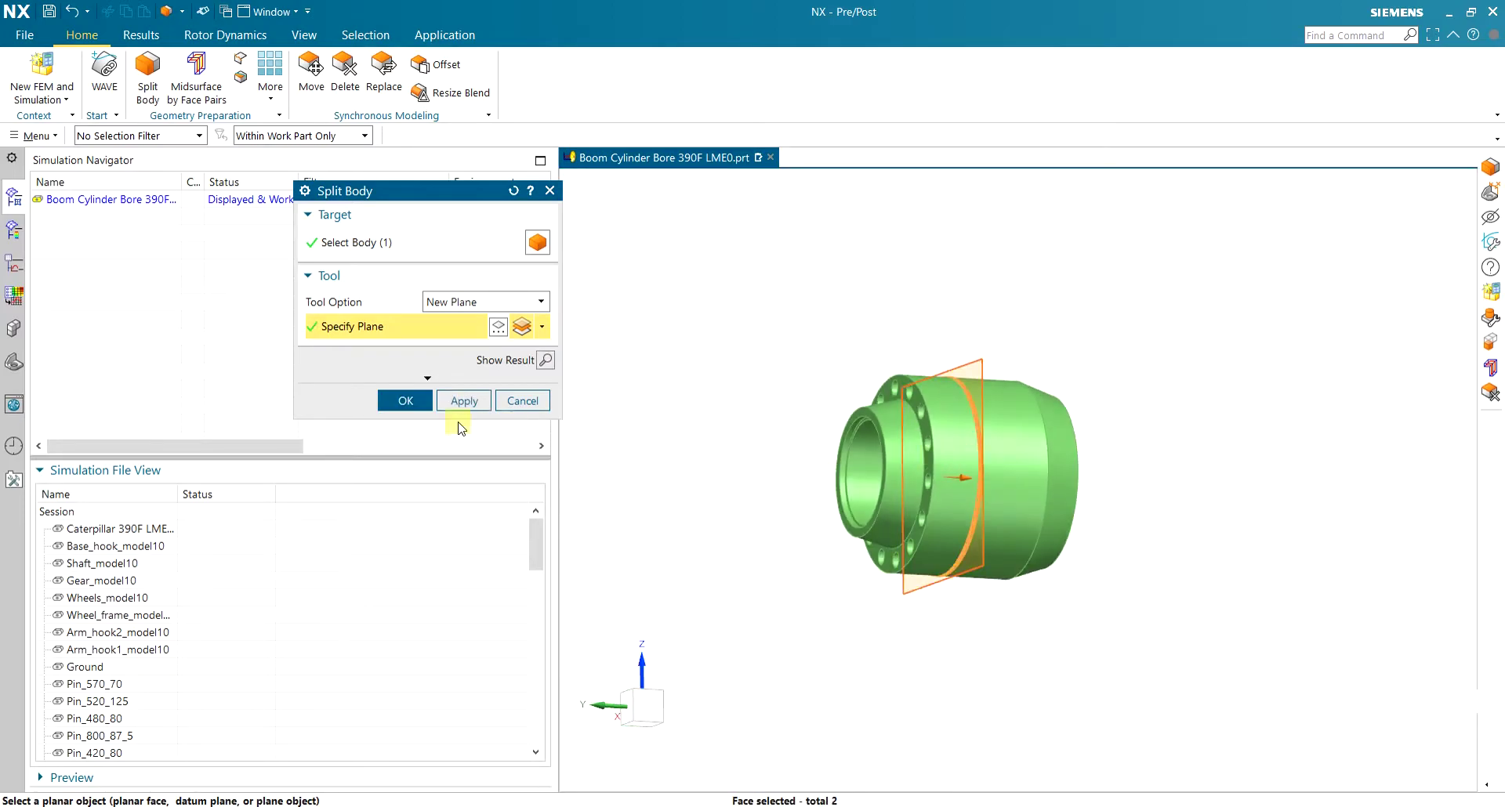
click(406, 401)
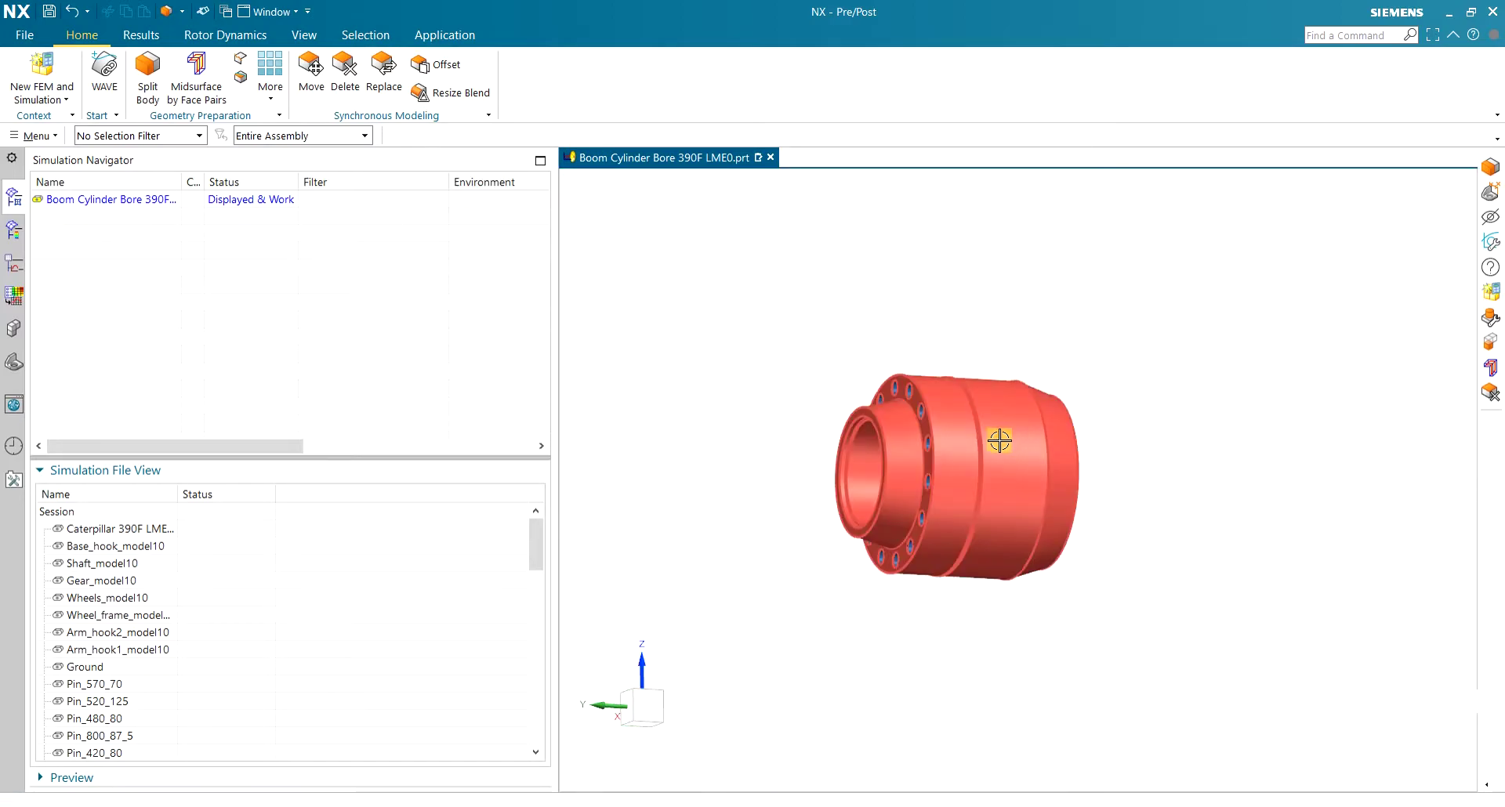
scroll(964, 474, up, 6)
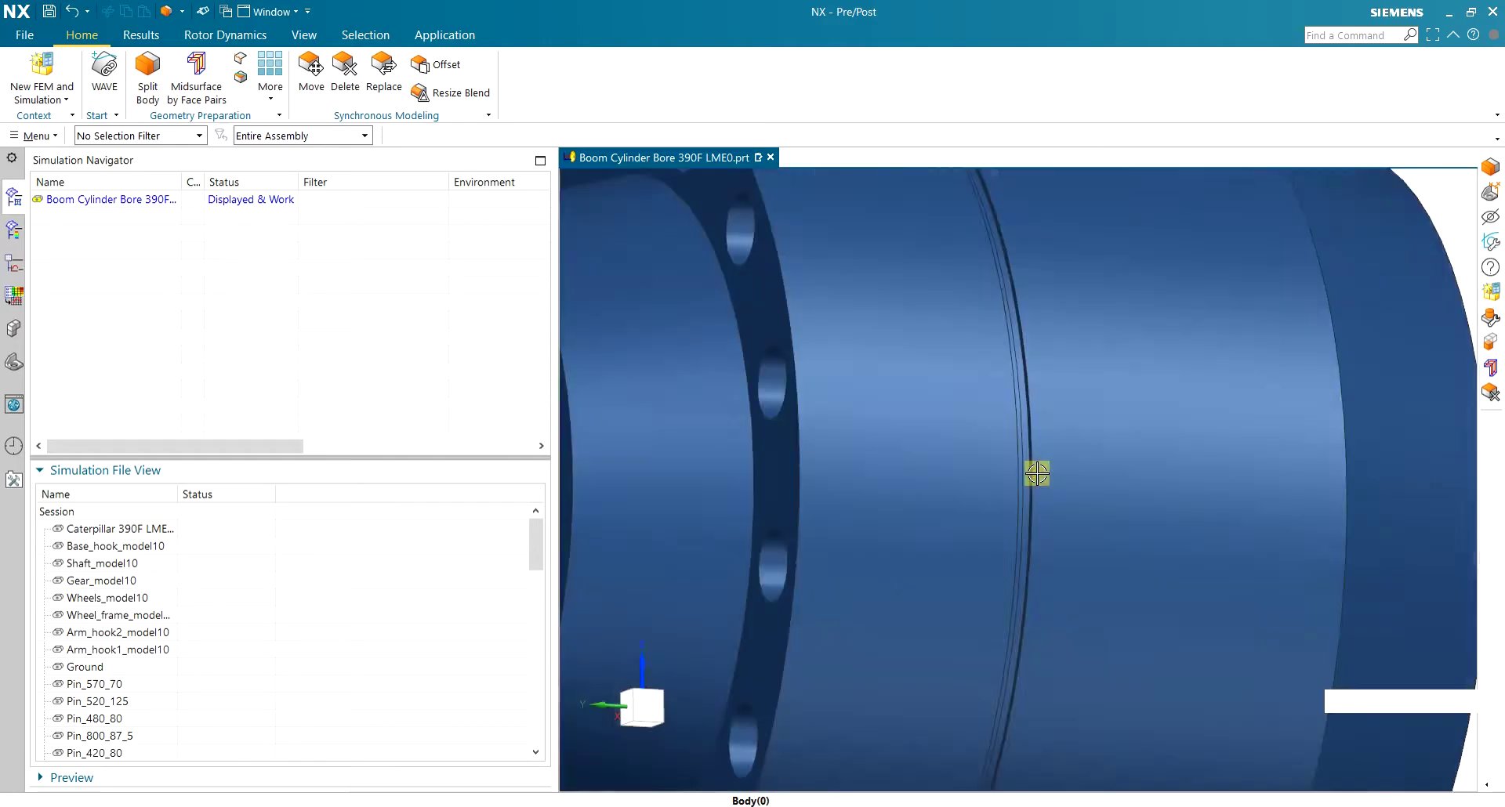
scroll(1036, 473, down, 6)
mouse_move(1036, 474)
middle_down()
mouse_move(1075, 481)
mouse_move(1045, 521)
mouse_move(1066, 507)
mouse_move(1009, 486)
middle_up()
middle_drag(844, 394, 322, 293)
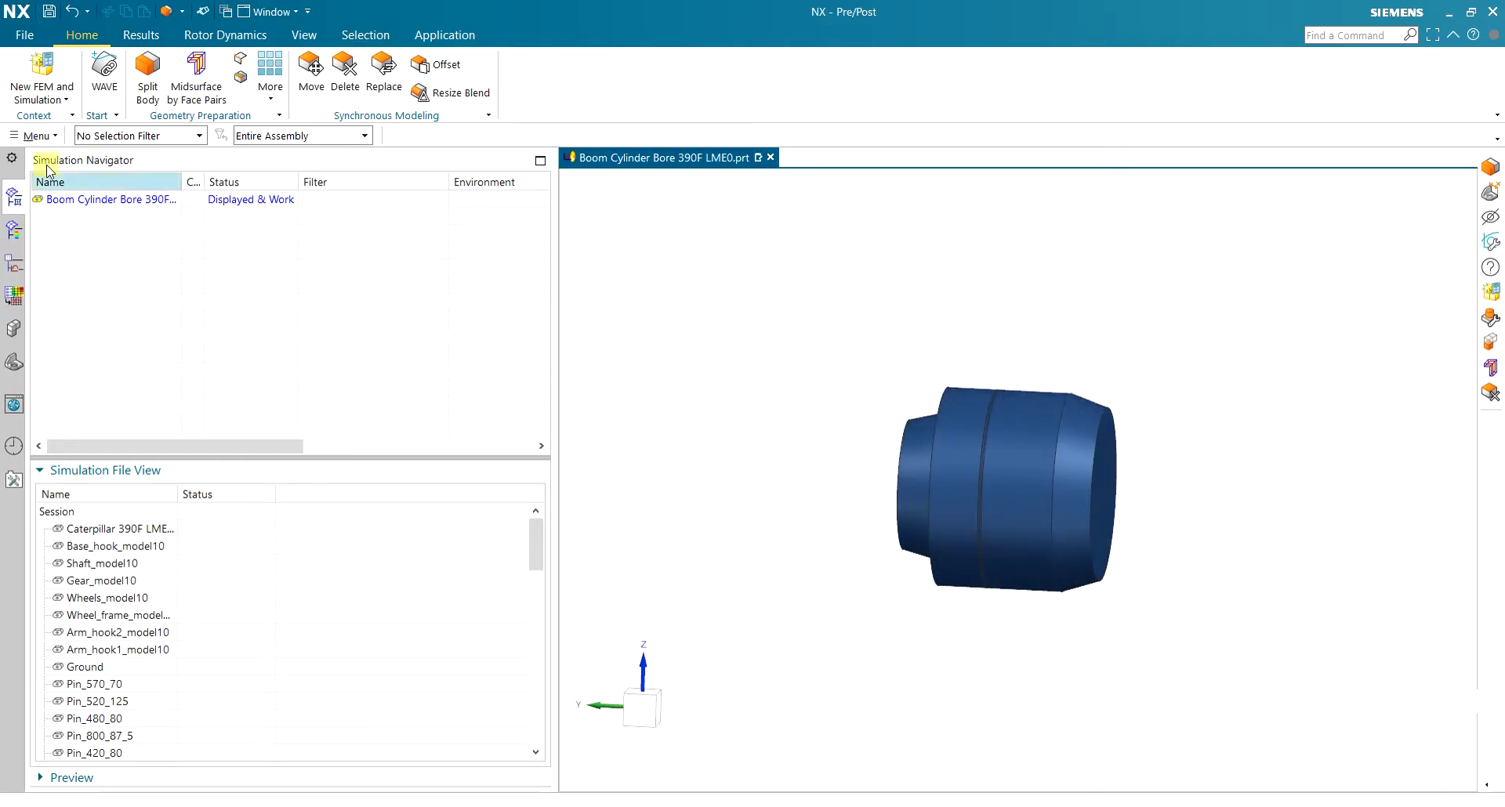
Create a new FEM and Simulation without an idealized part, using all visible bodies and the Simcenter Nastran structural solver environment
click(36, 75)
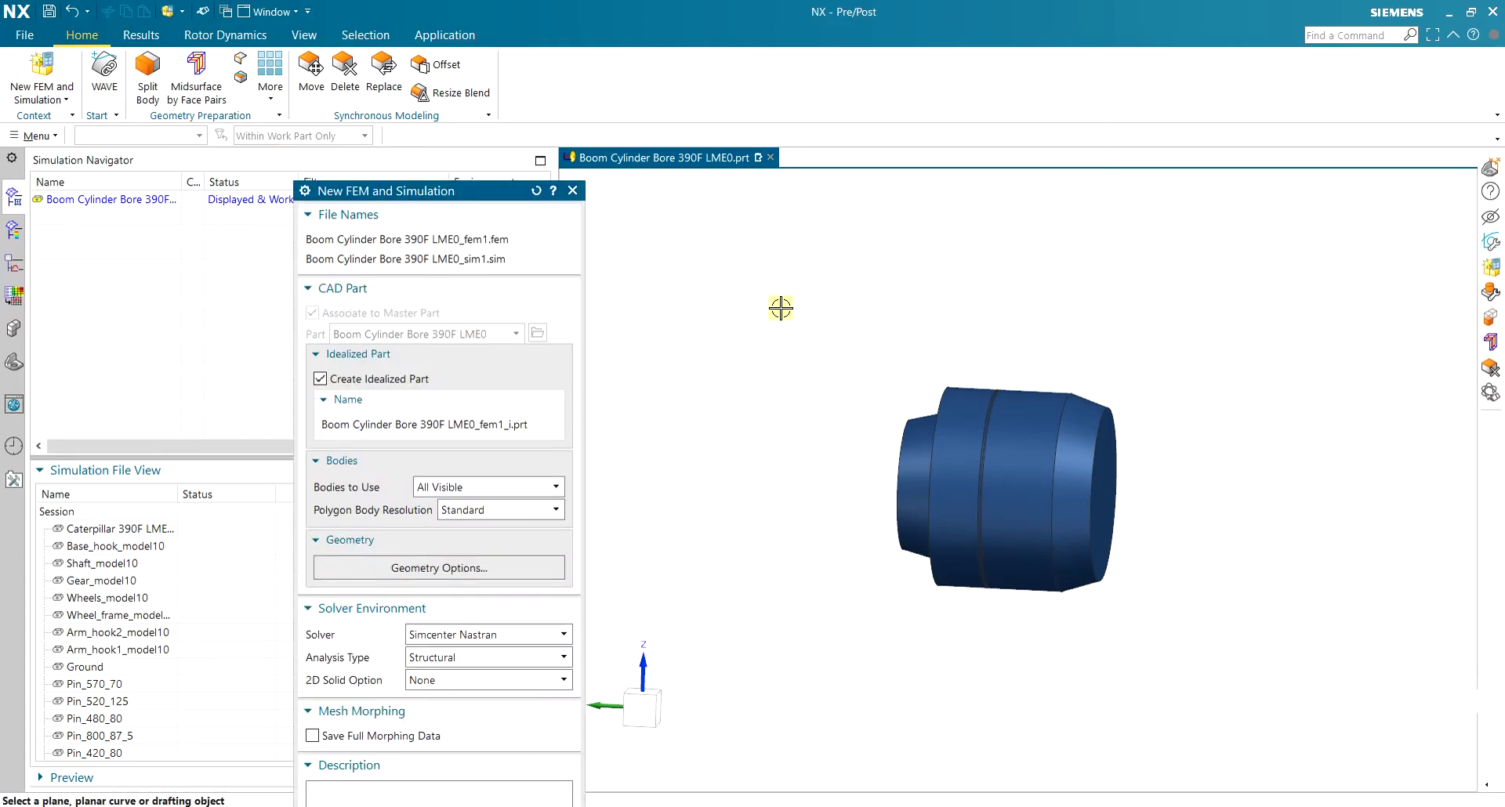
drag(458, 192, 506, 99)
middle_drag(975, 354, 915, 362)
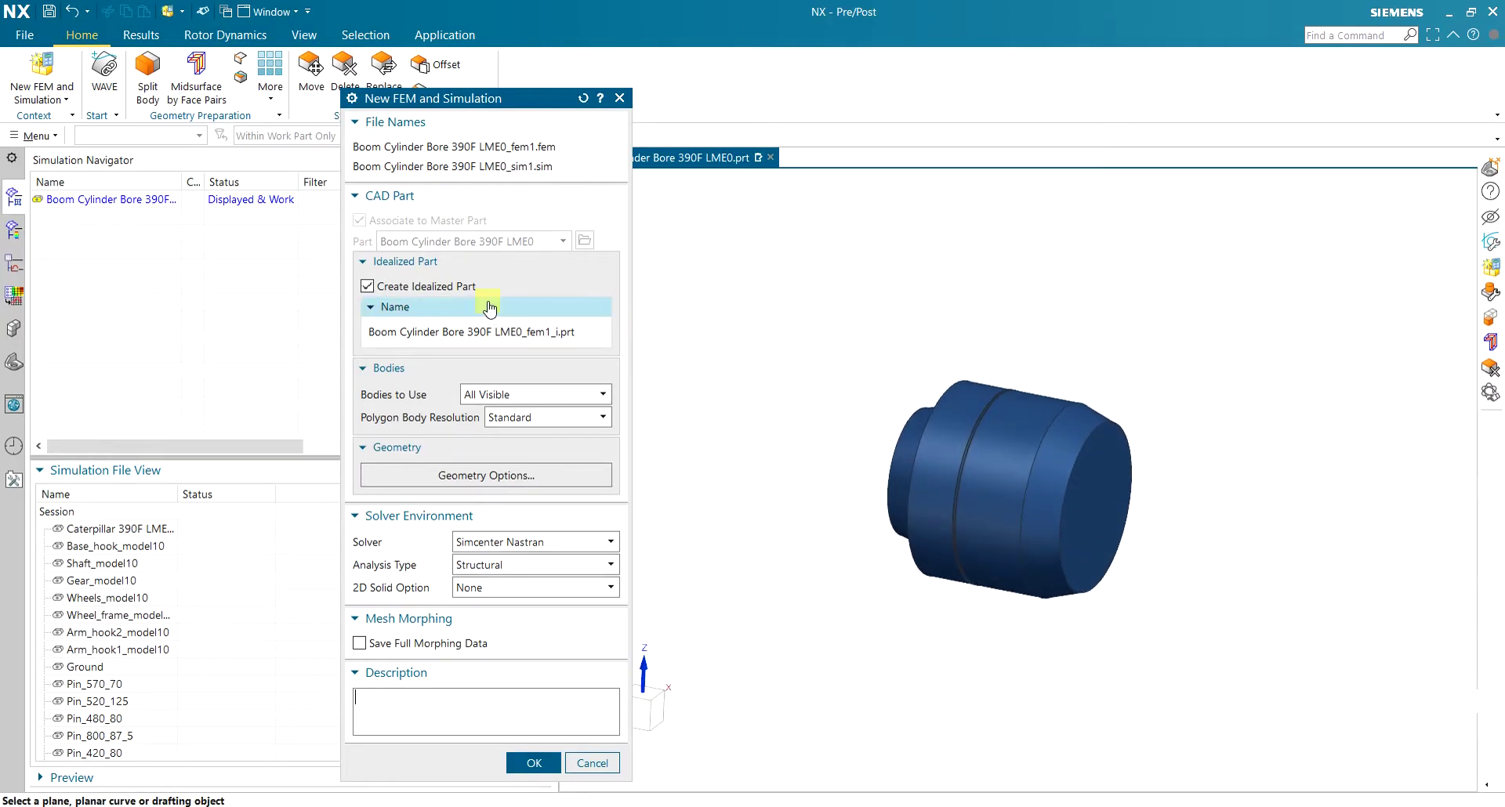
click(452, 287)
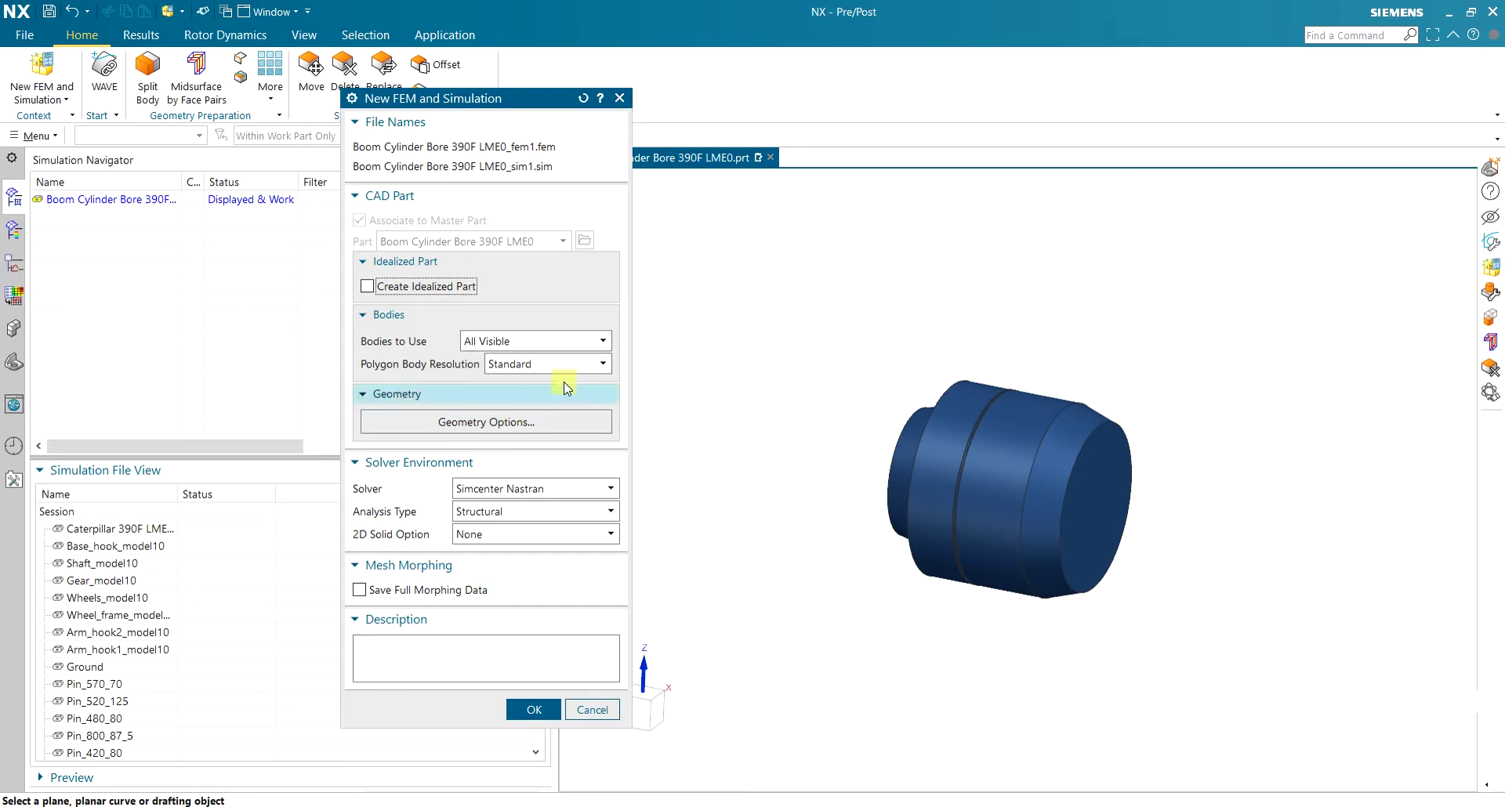
click(565, 490)
click(568, 496)
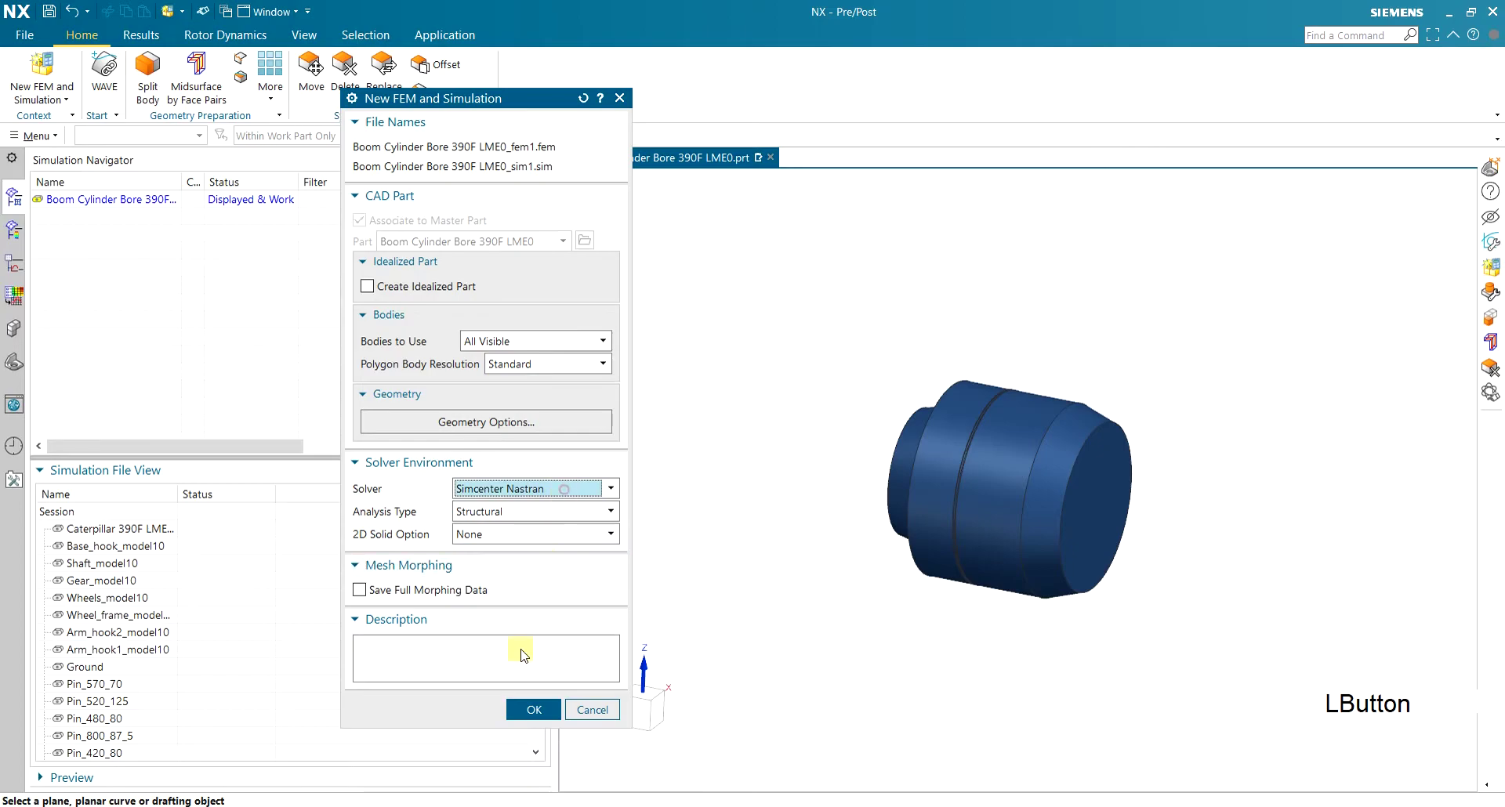
click(534, 709)
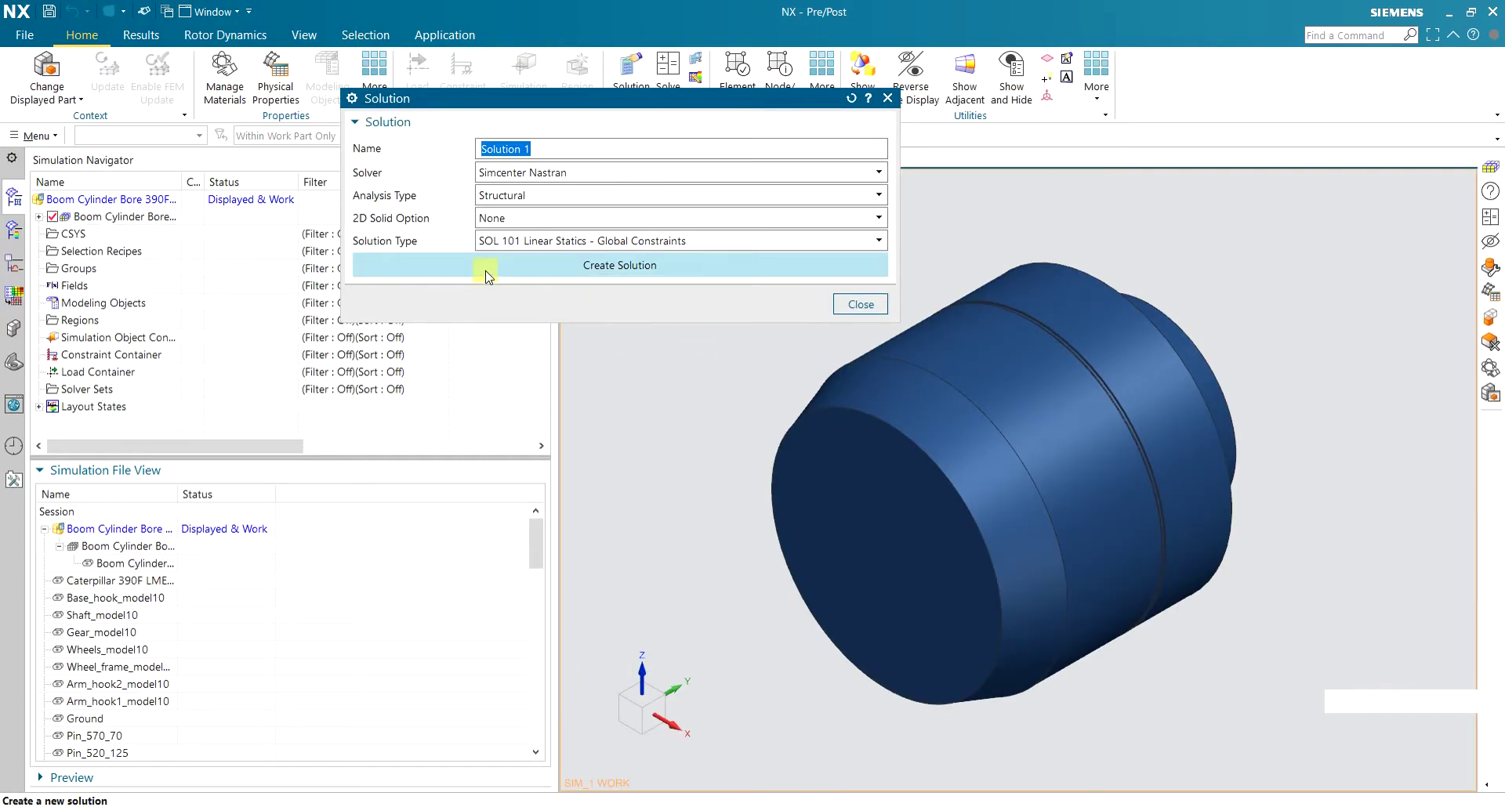
Create the solution named Solution 1 with type SOL 101 Linear Statics - Global Constraints
click(605, 272)
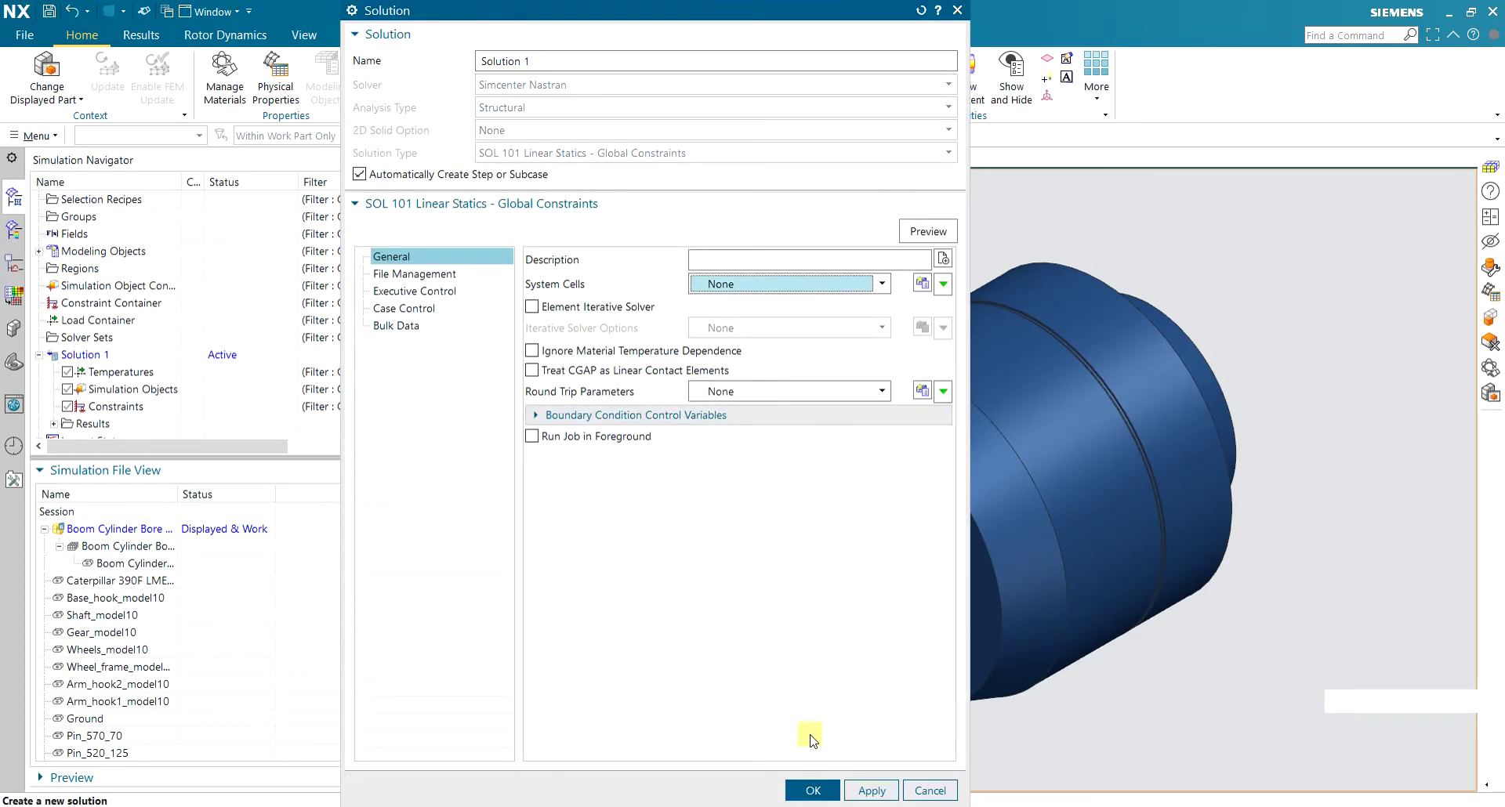
click(813, 790)
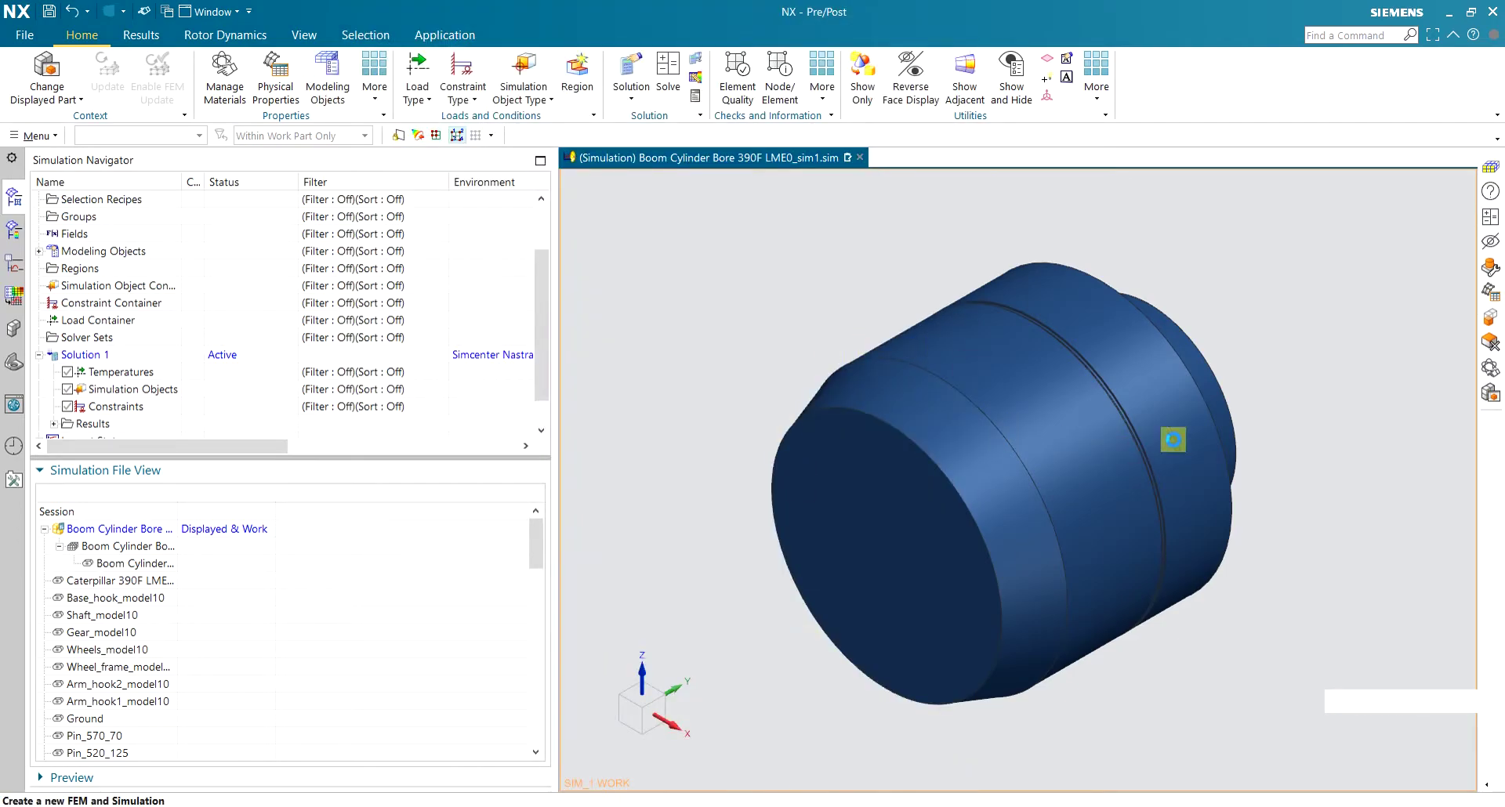
Make the FEM file the work part, then enlarge the simulation tree area and widen the file view's name column
middle_drag(1296, 419, 1003, 475)
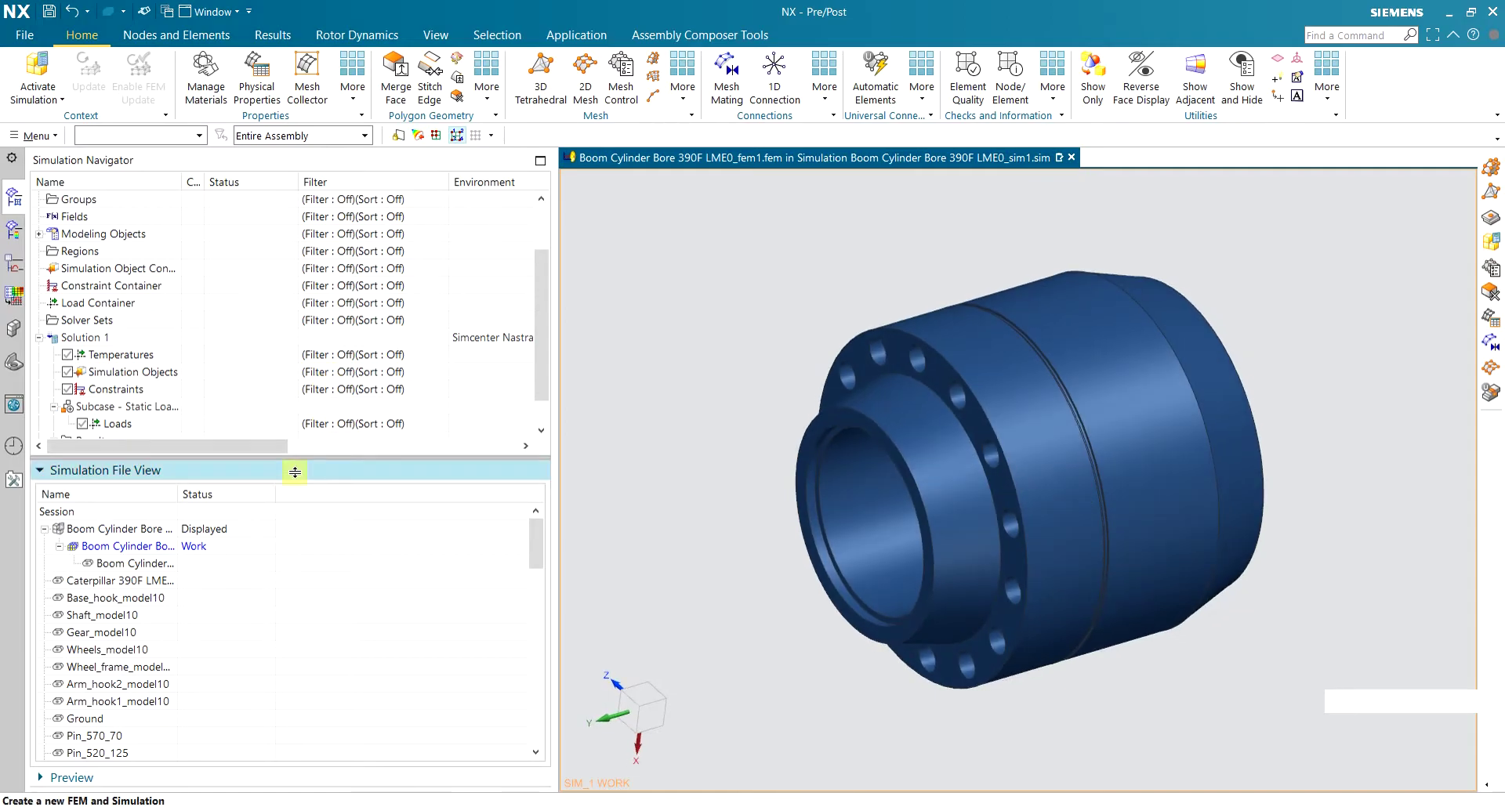
drag(297, 459, 296, 603)
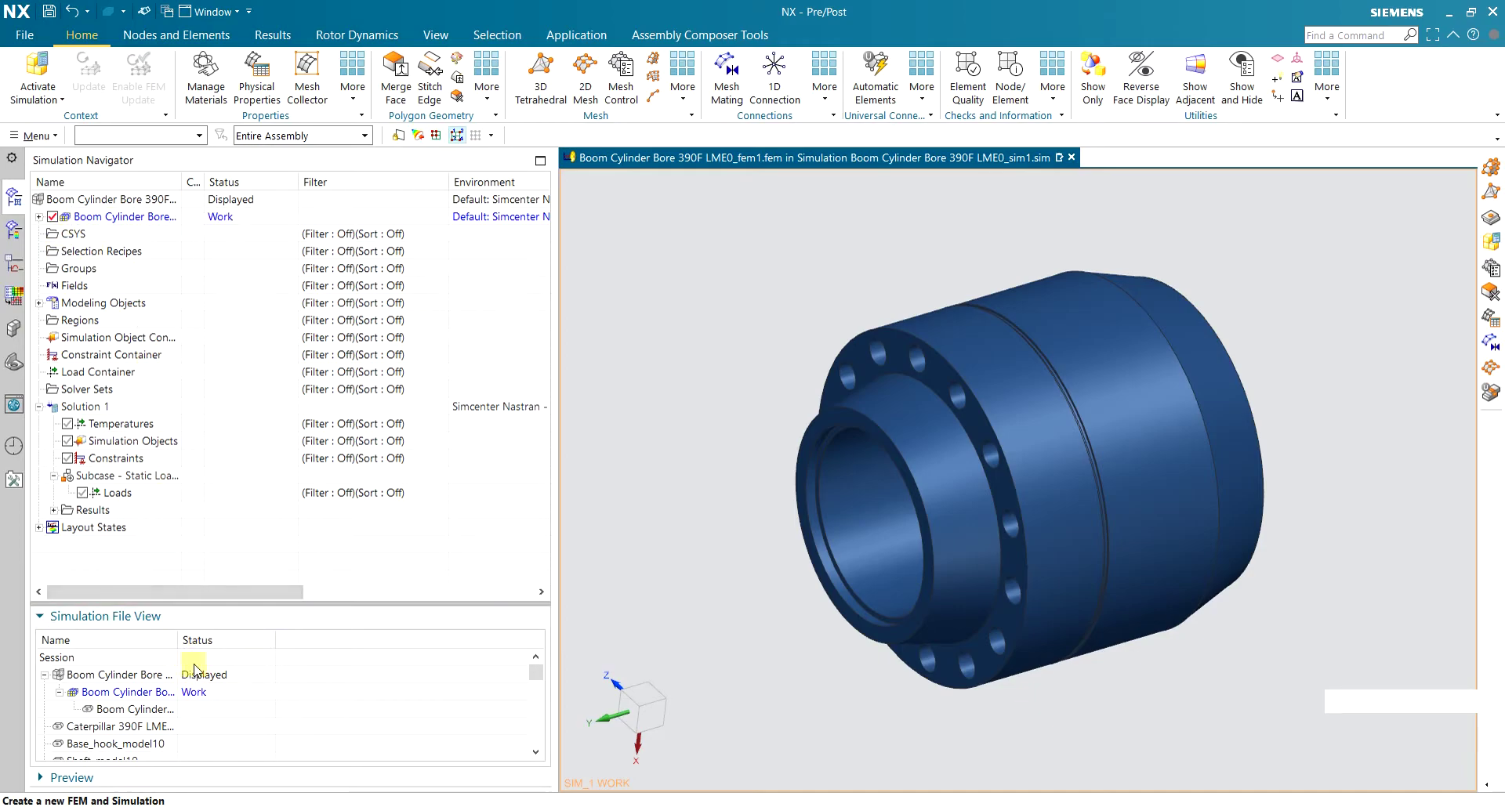
drag(179, 638, 230, 638)
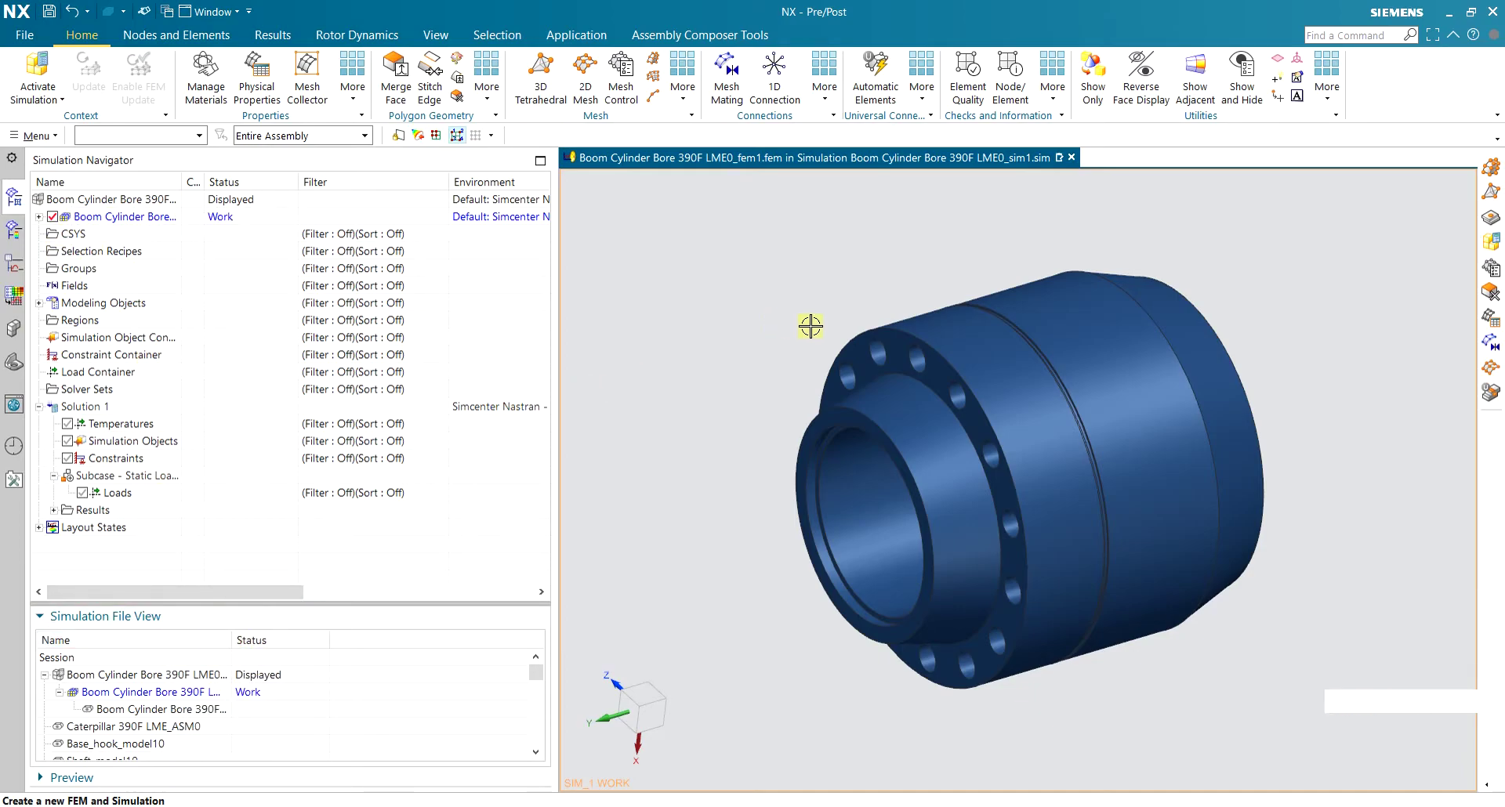
Mesh the flanged front body with CTETRA(10) 3D tetrahedral elements at an element size of 20 mm
scroll(810, 325, up, 1)
middle_drag(790, 278, 840, 260)
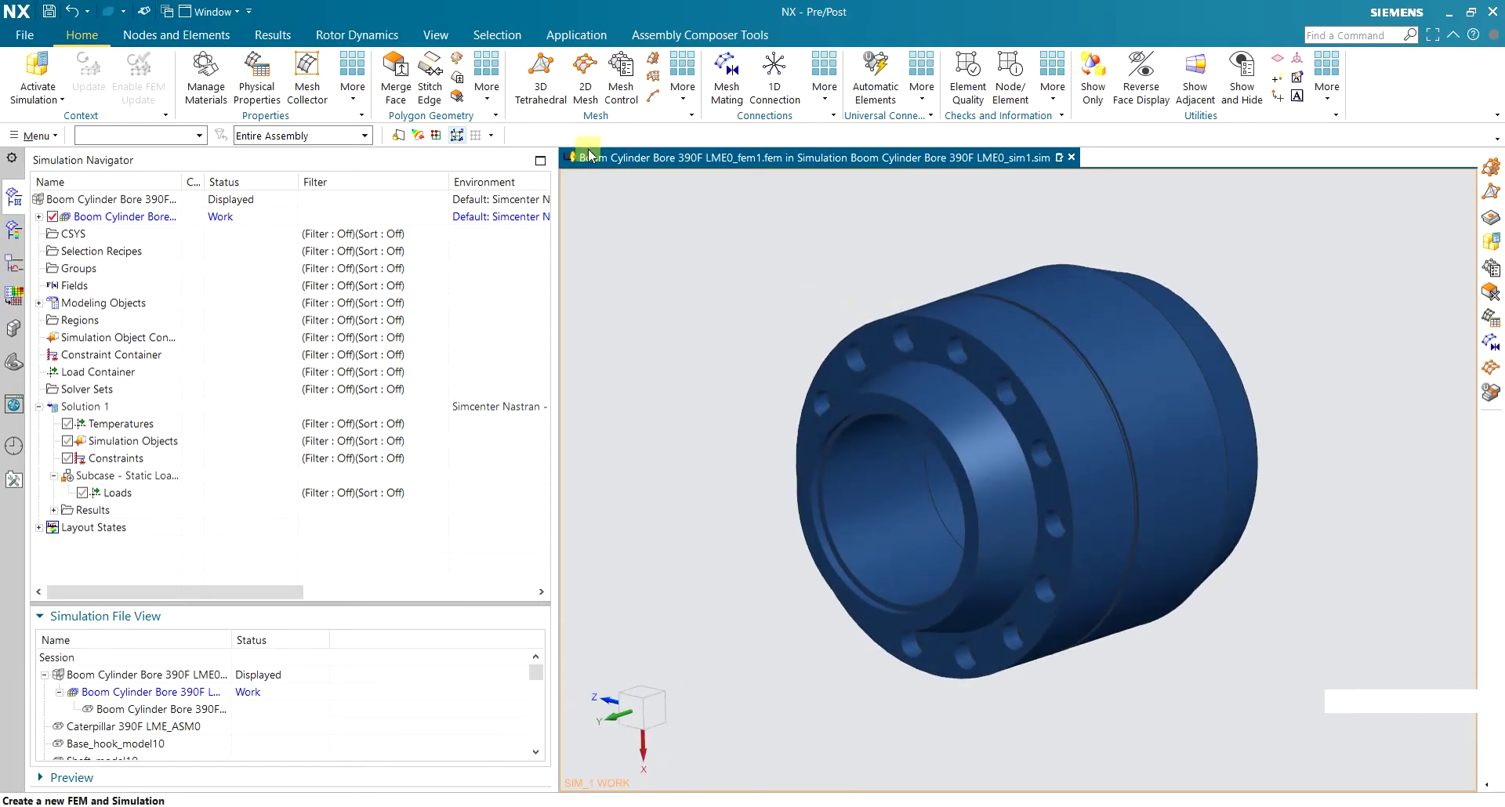
click(551, 94)
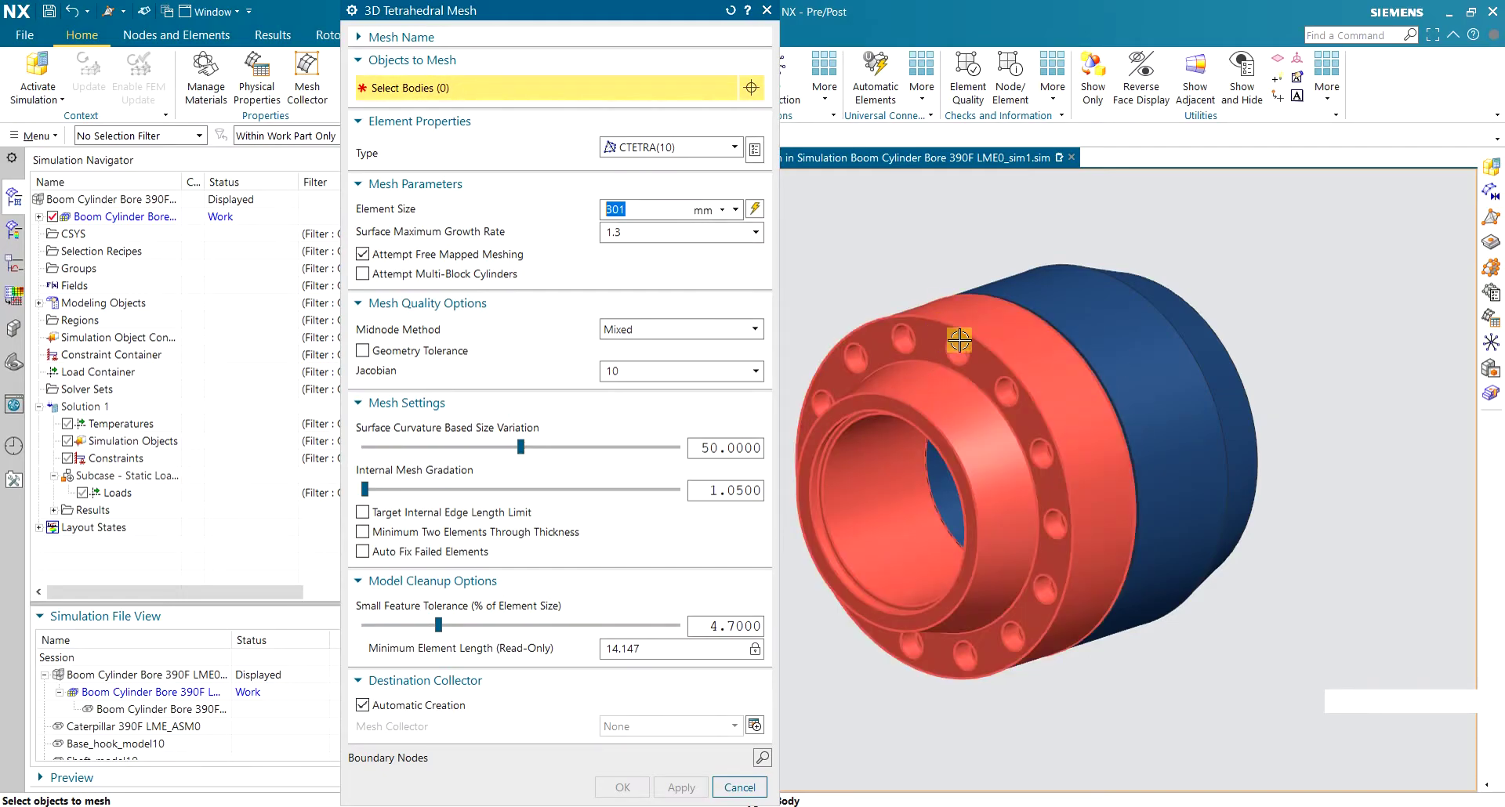
scroll(1003, 369, up, 1)
click(893, 392)
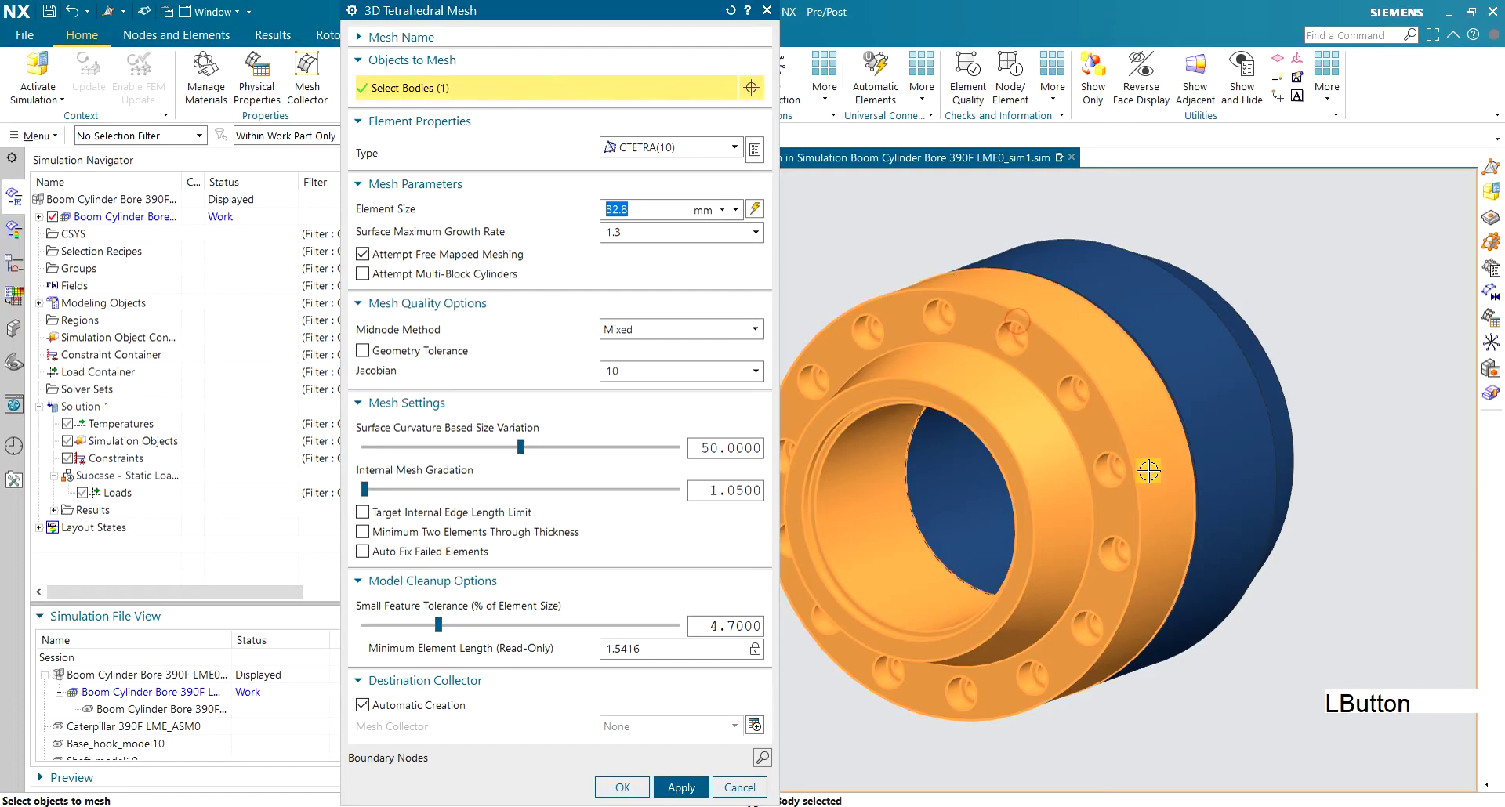
click(757, 210)
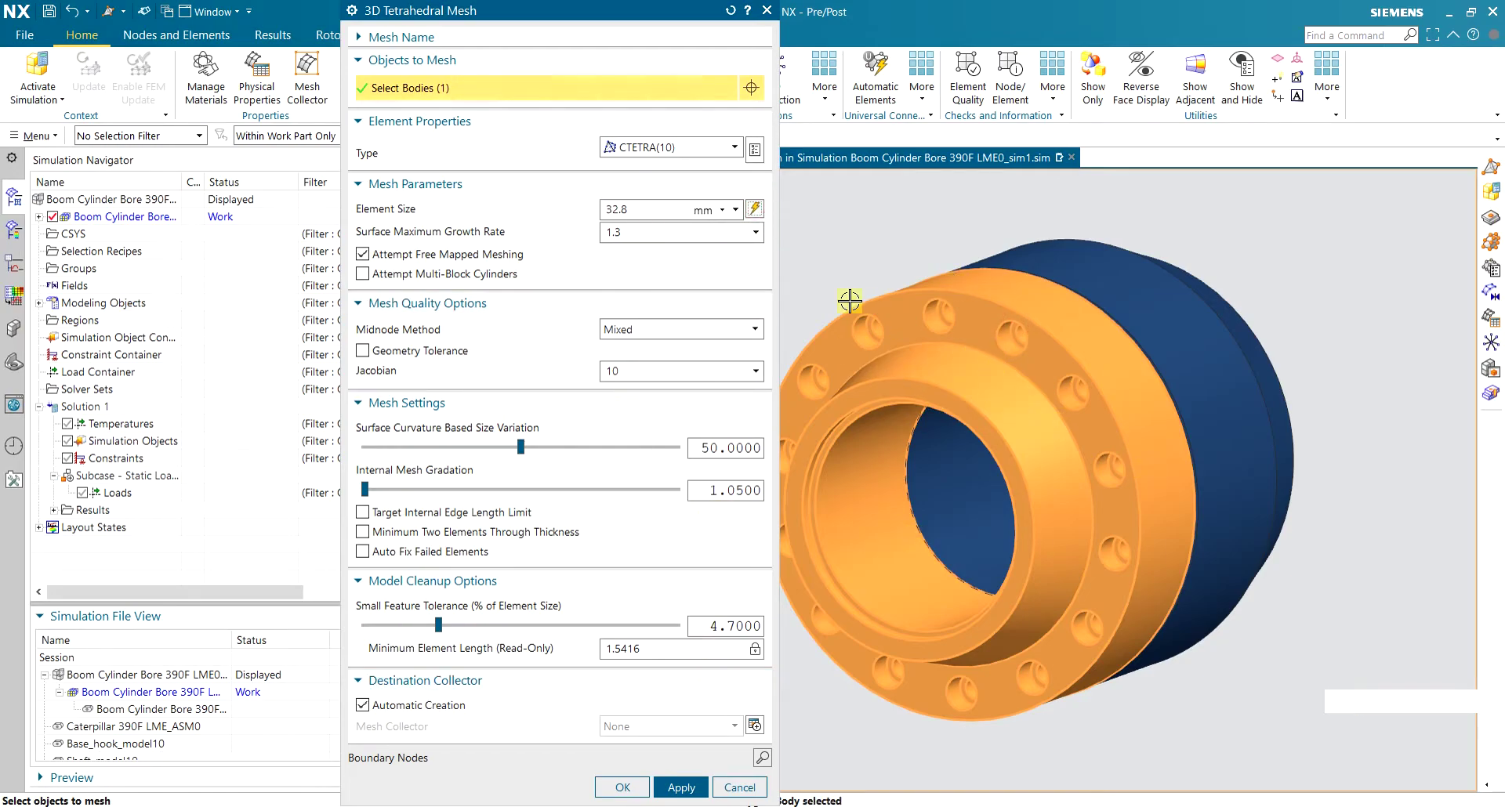
click(634, 211)
text(20)
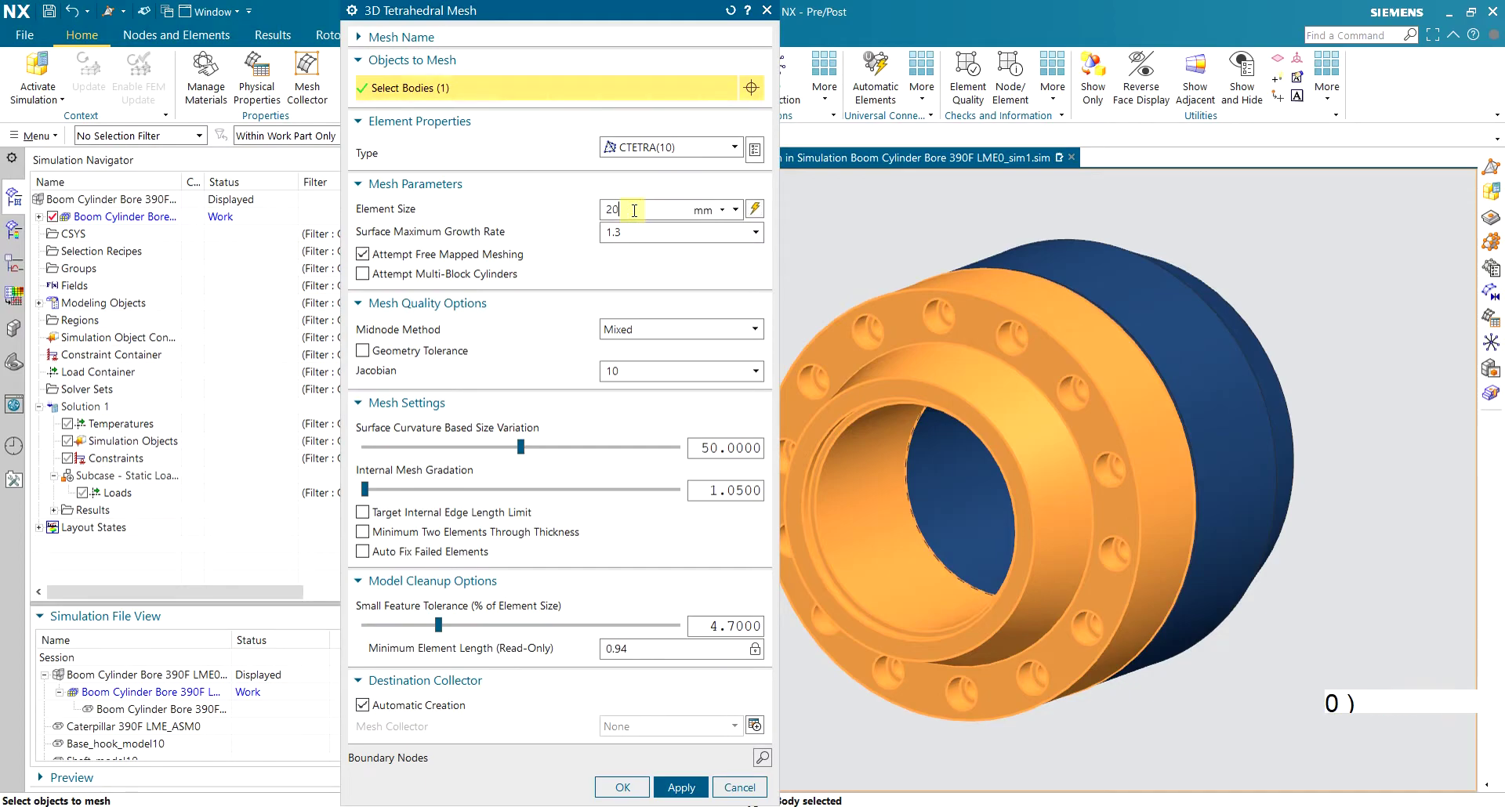
click(681, 787)
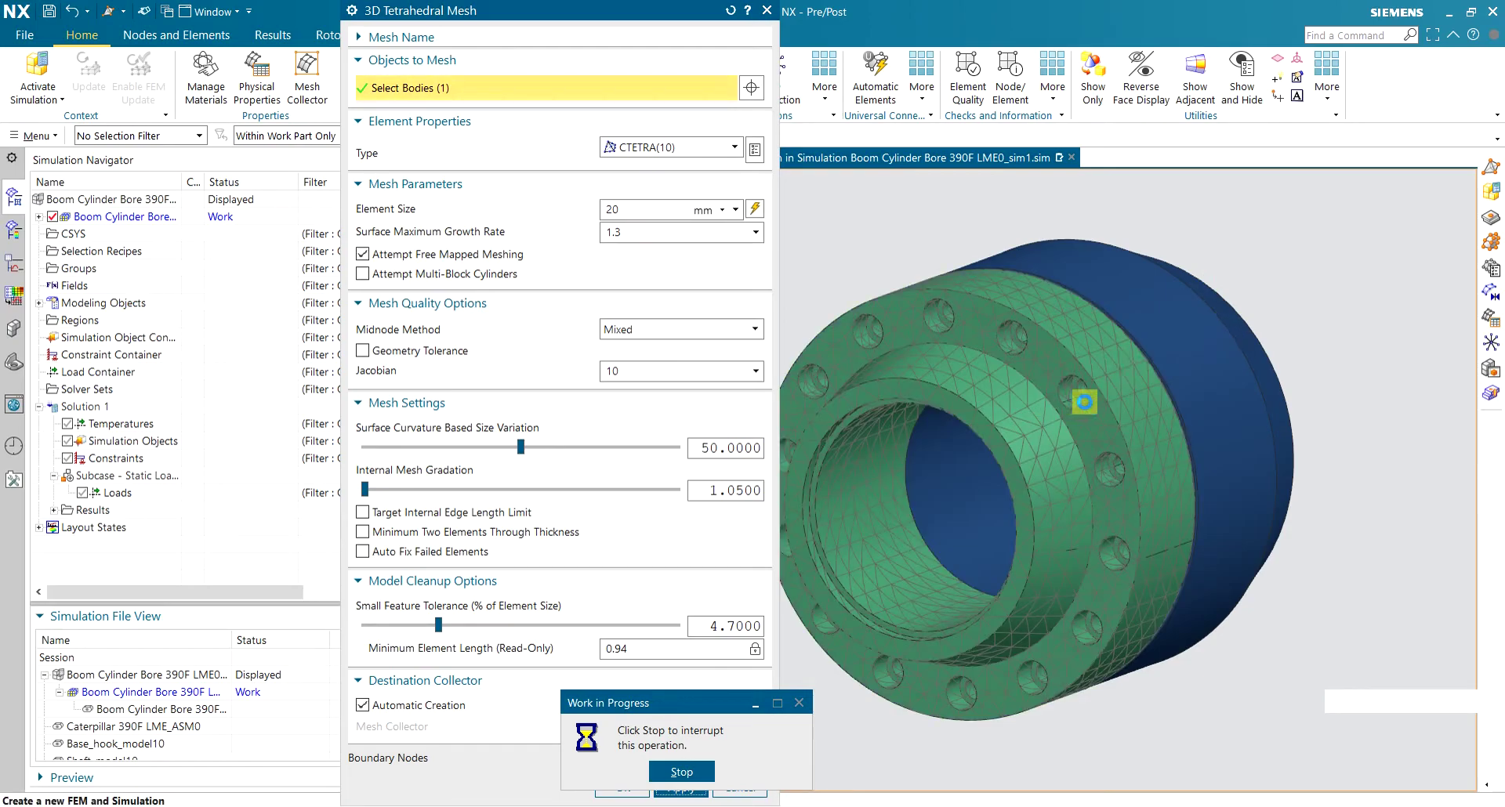
Mesh the rear body with CTETRA(10) 3D tetrahedral elements at the same 20 mm element size and finish meshing
scroll(1085, 402, up, 5)
scroll(1085, 402, up, 3)
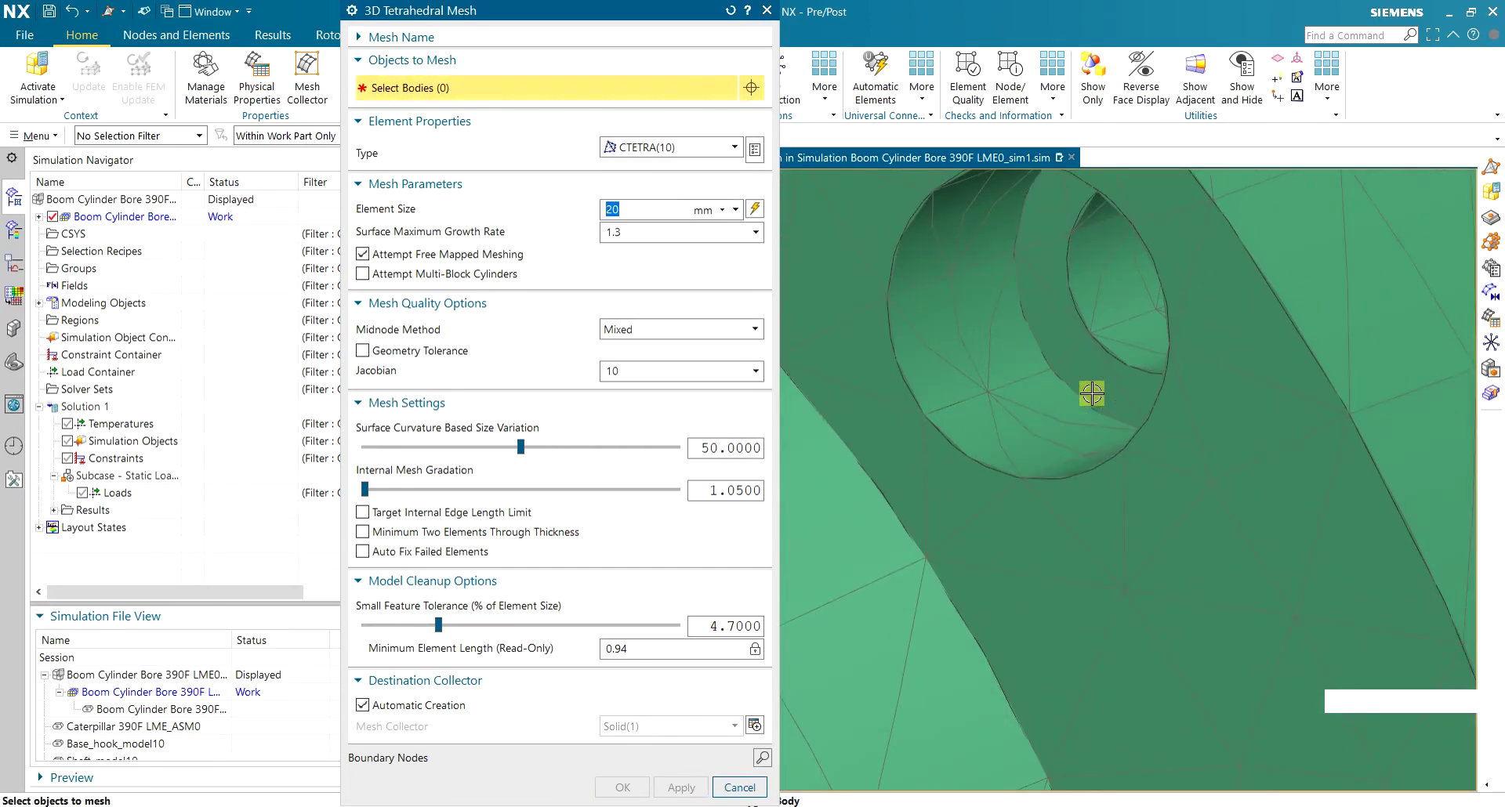
scroll(1091, 394, down, 5)
middle_drag(1091, 396, 1070, 417)
key(ctrl+f)
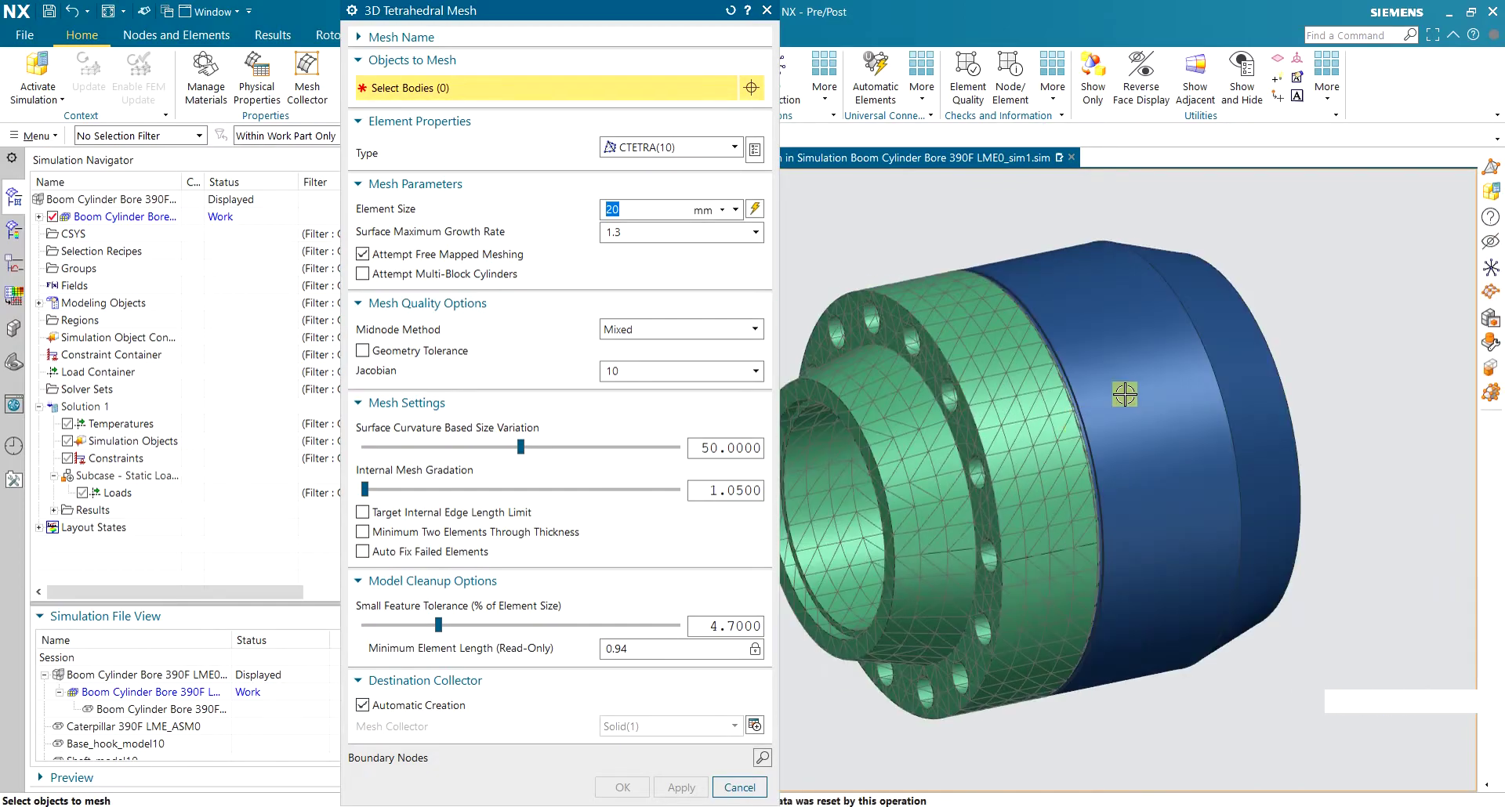
click(1152, 368)
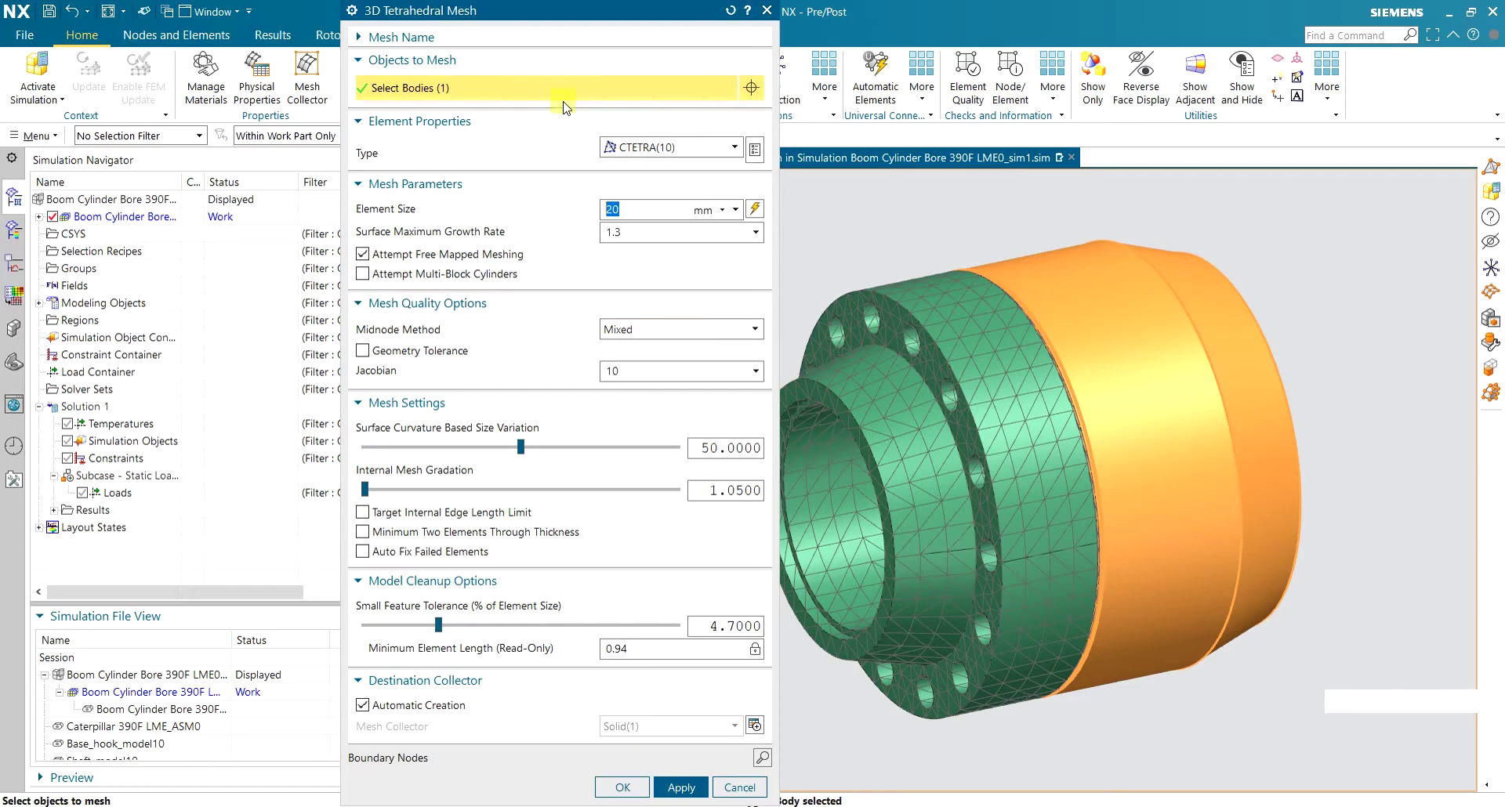
click(641, 788)
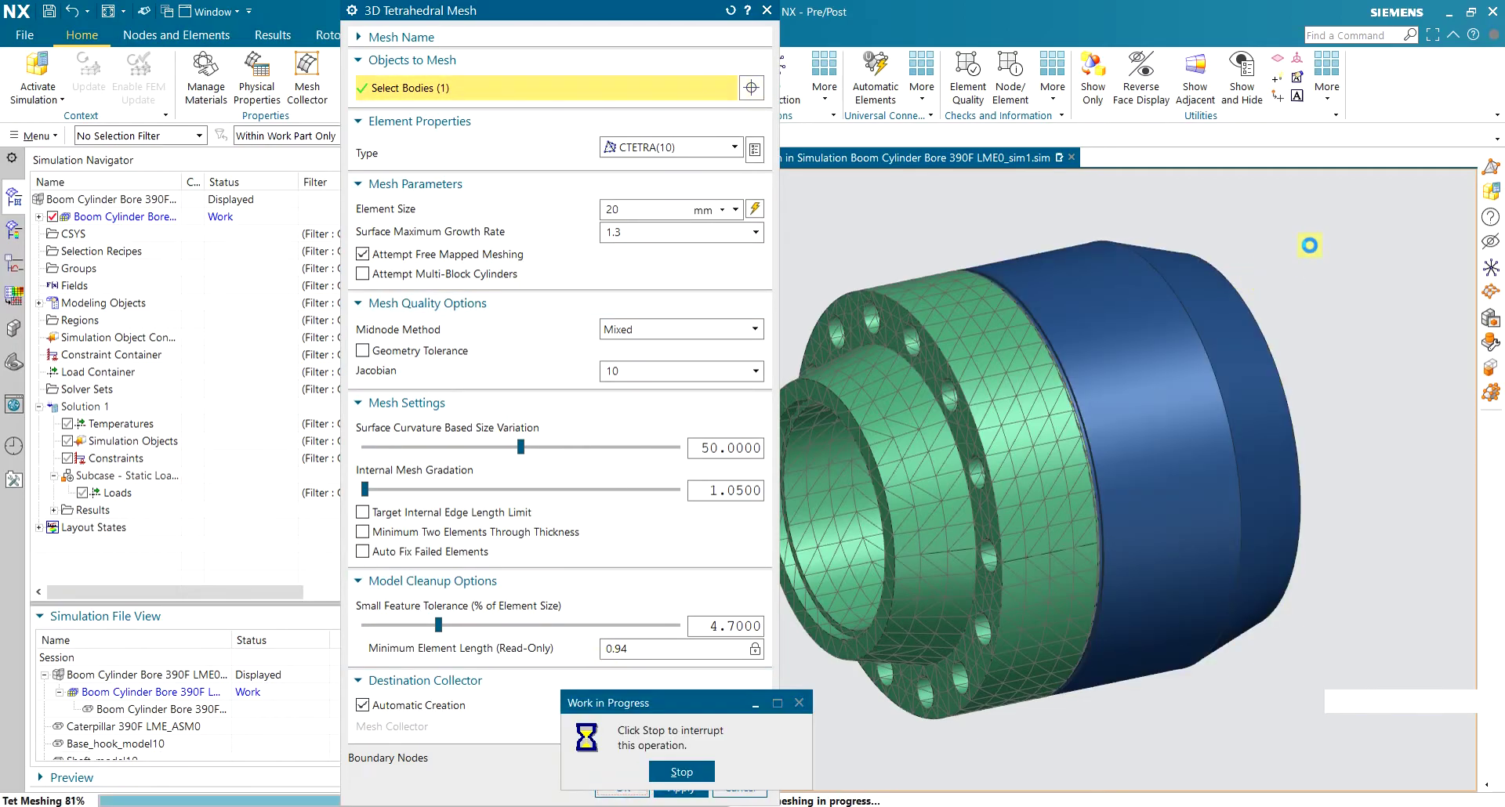
middle_drag(1289, 257, 1237, 322)
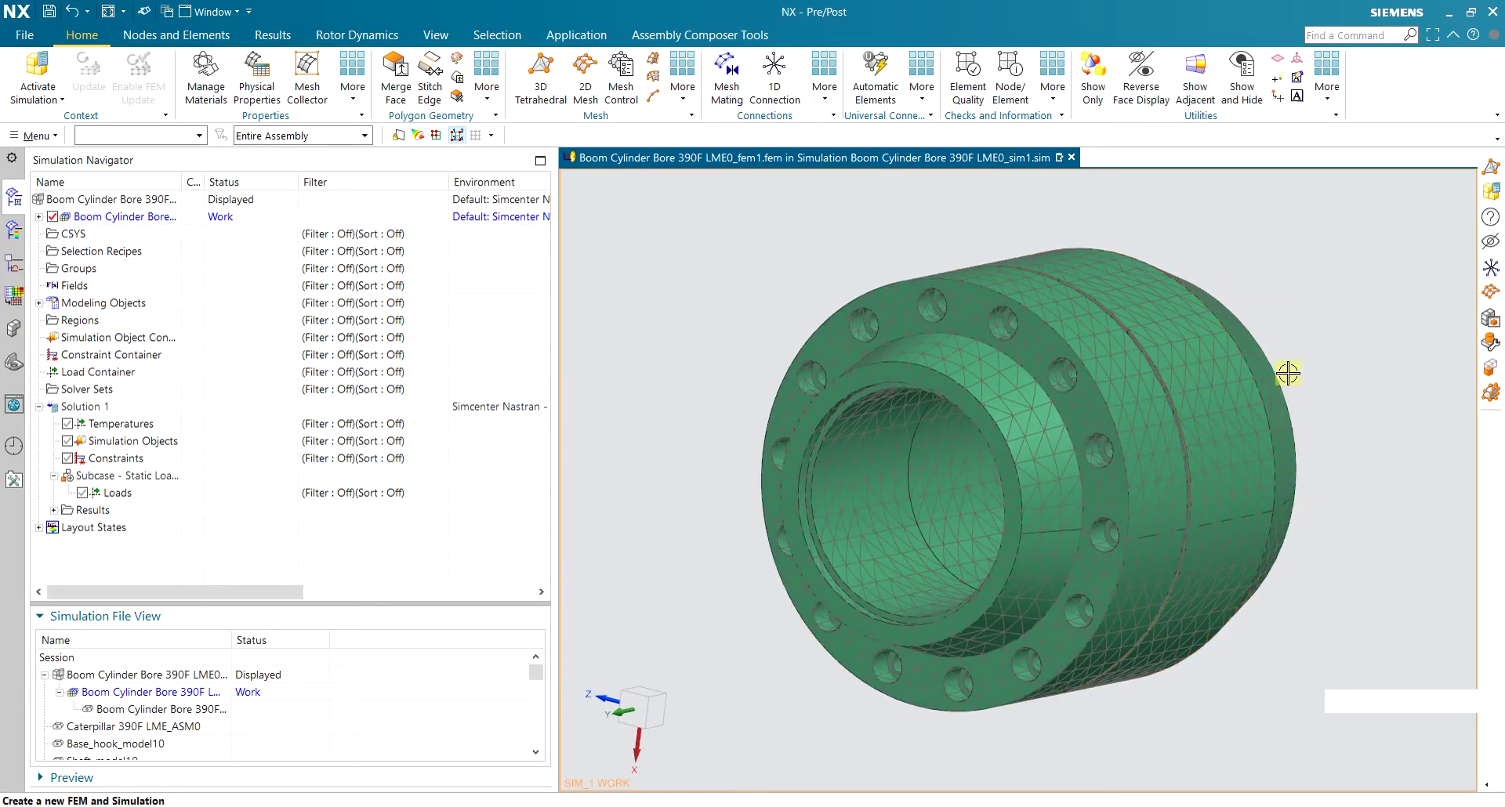
middle_drag(1287, 373, 1249, 377)
key(ctrl+f)
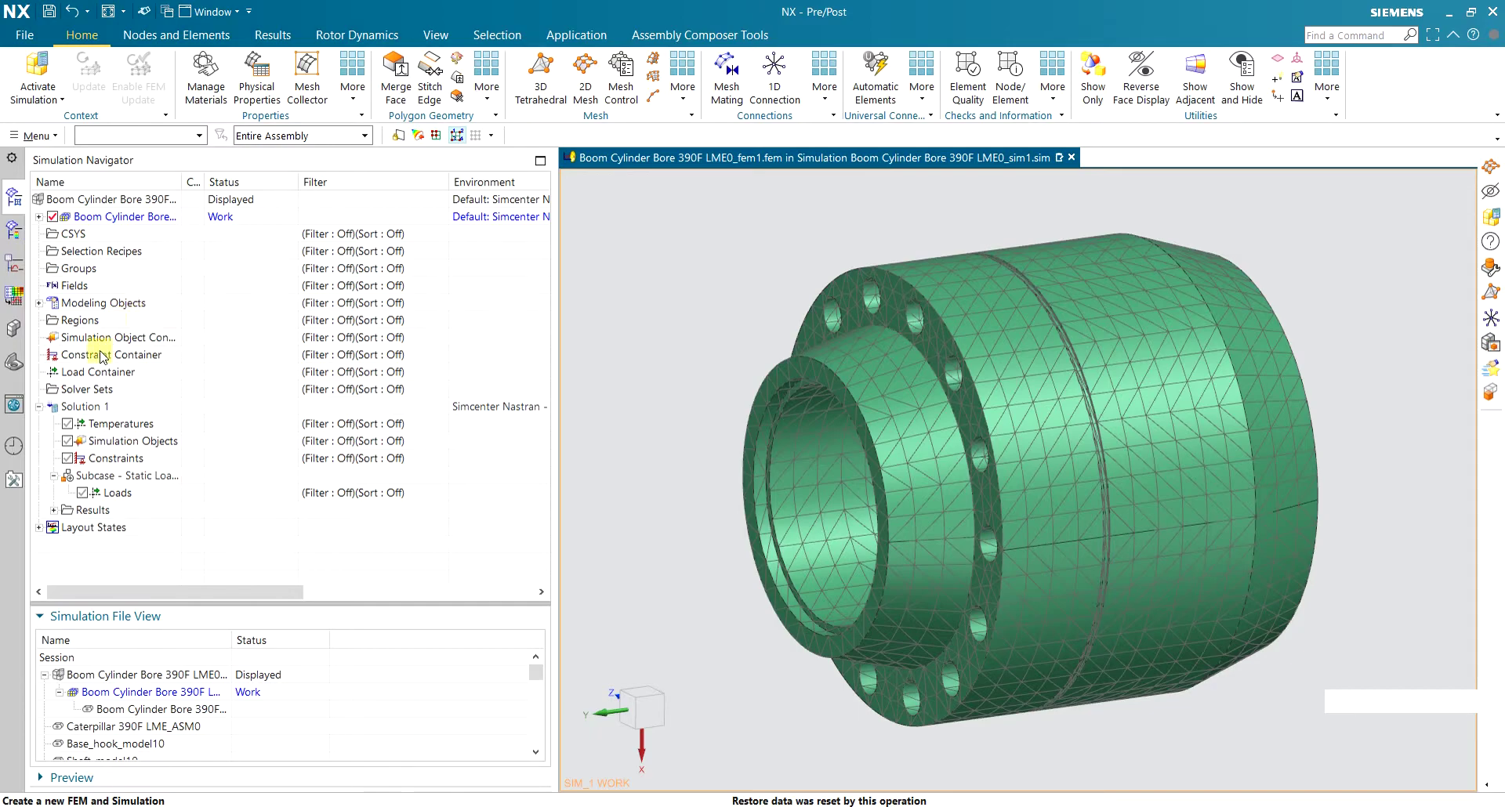
Hide the polygon geometry and the Solid(1) collector, and examine the Solid(2) mesh around its bolt holes
click(39, 217)
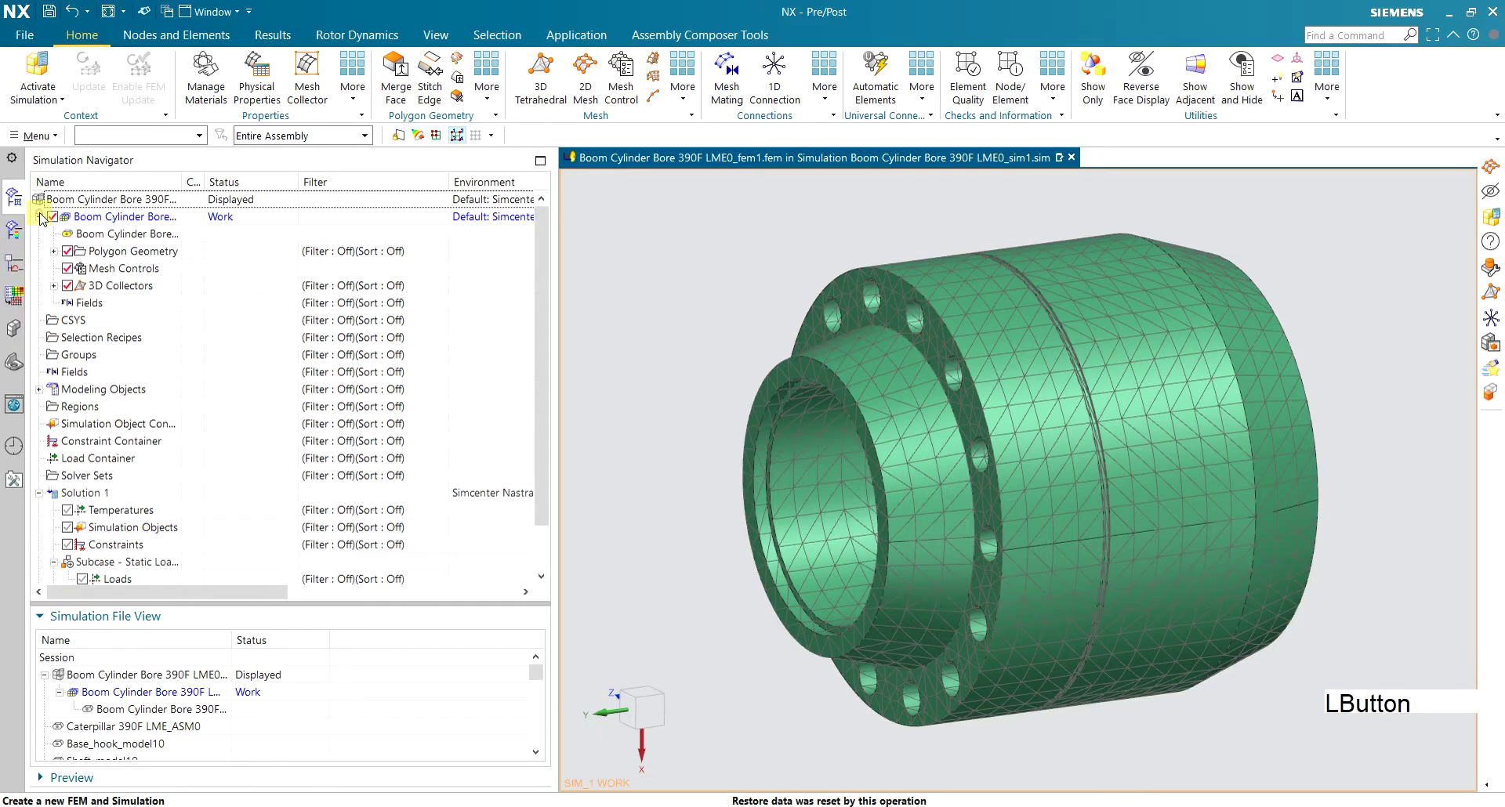
click(54, 286)
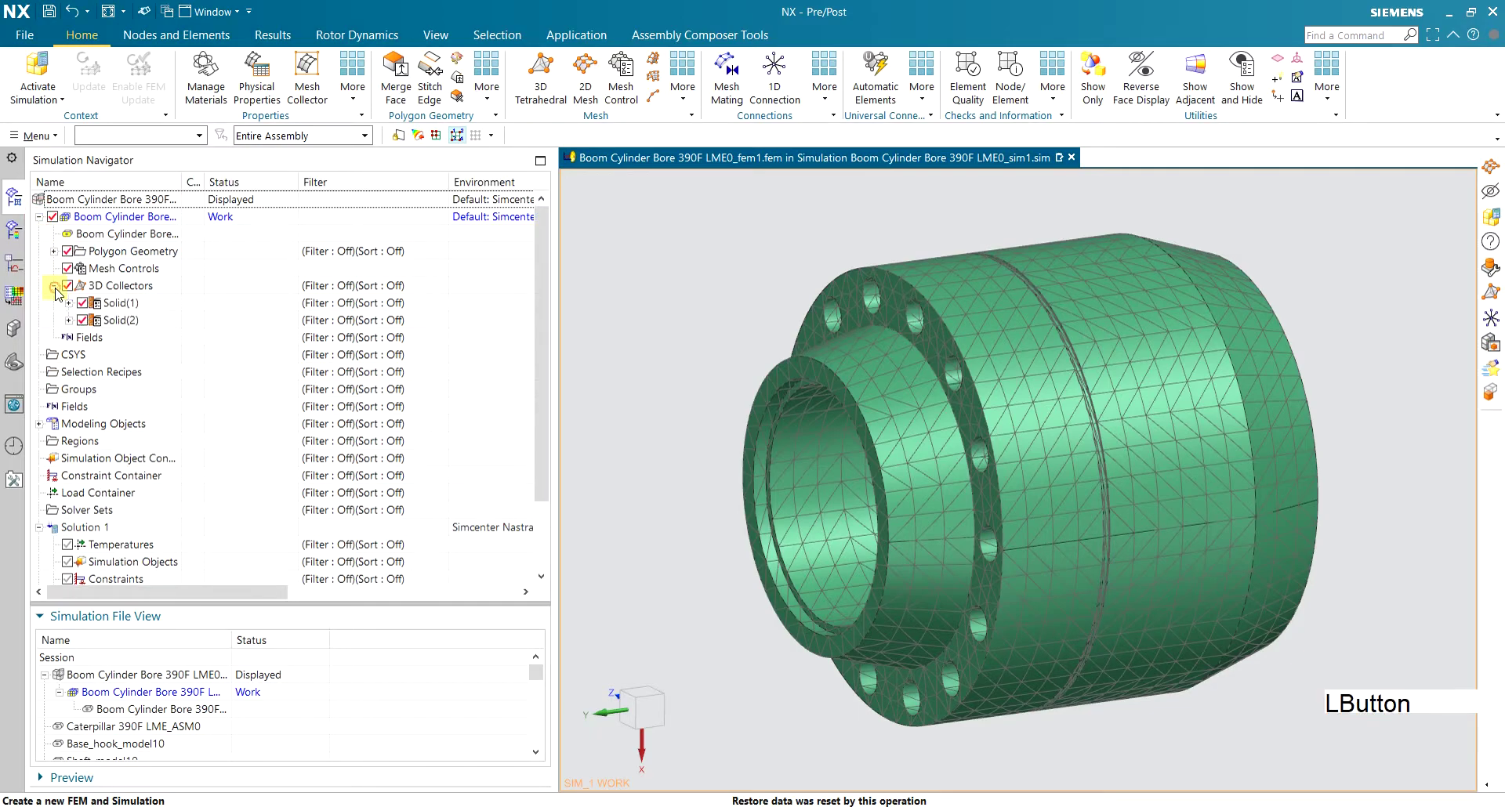
click(69, 303)
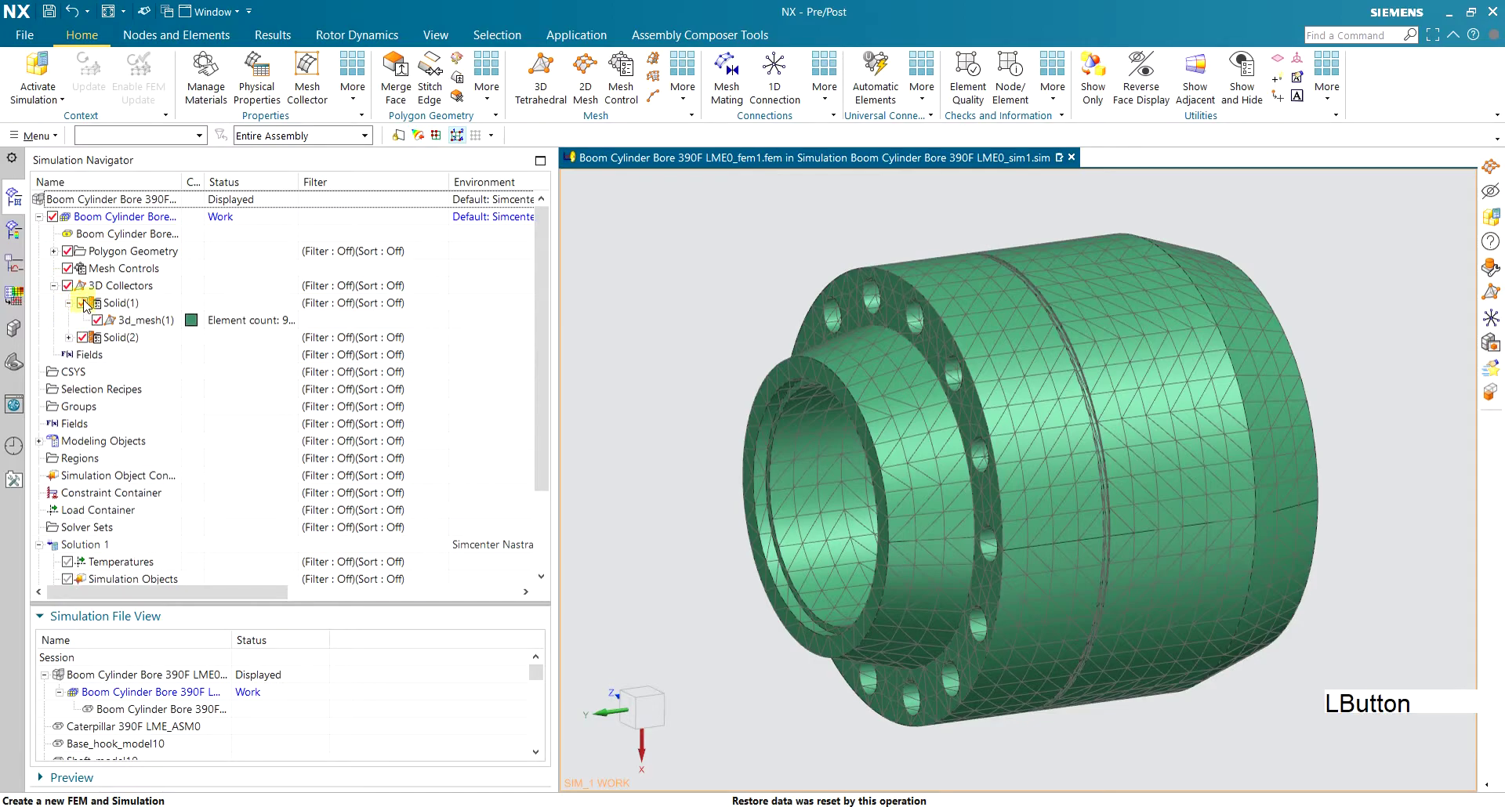
click(84, 301)
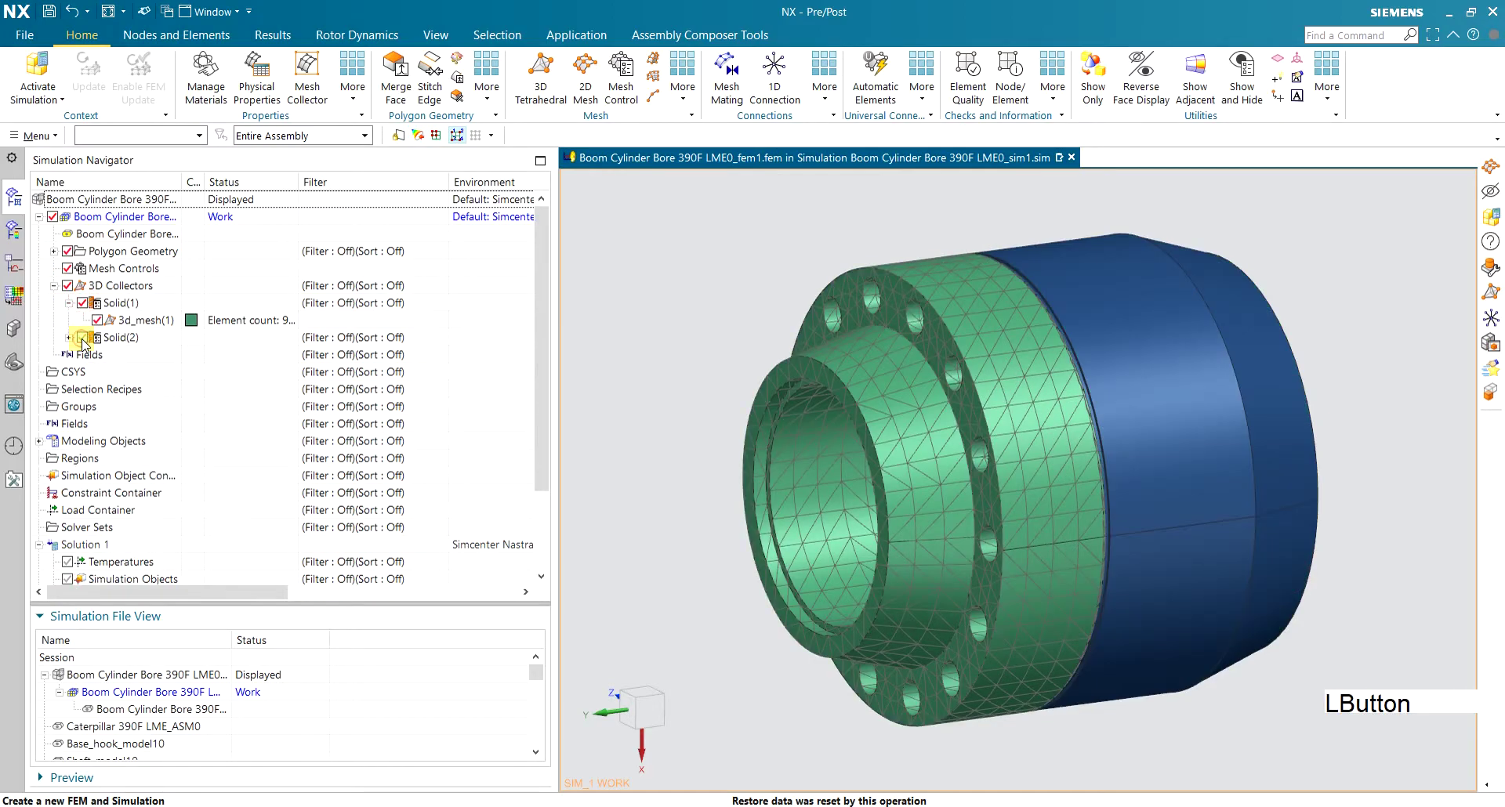
click(69, 250)
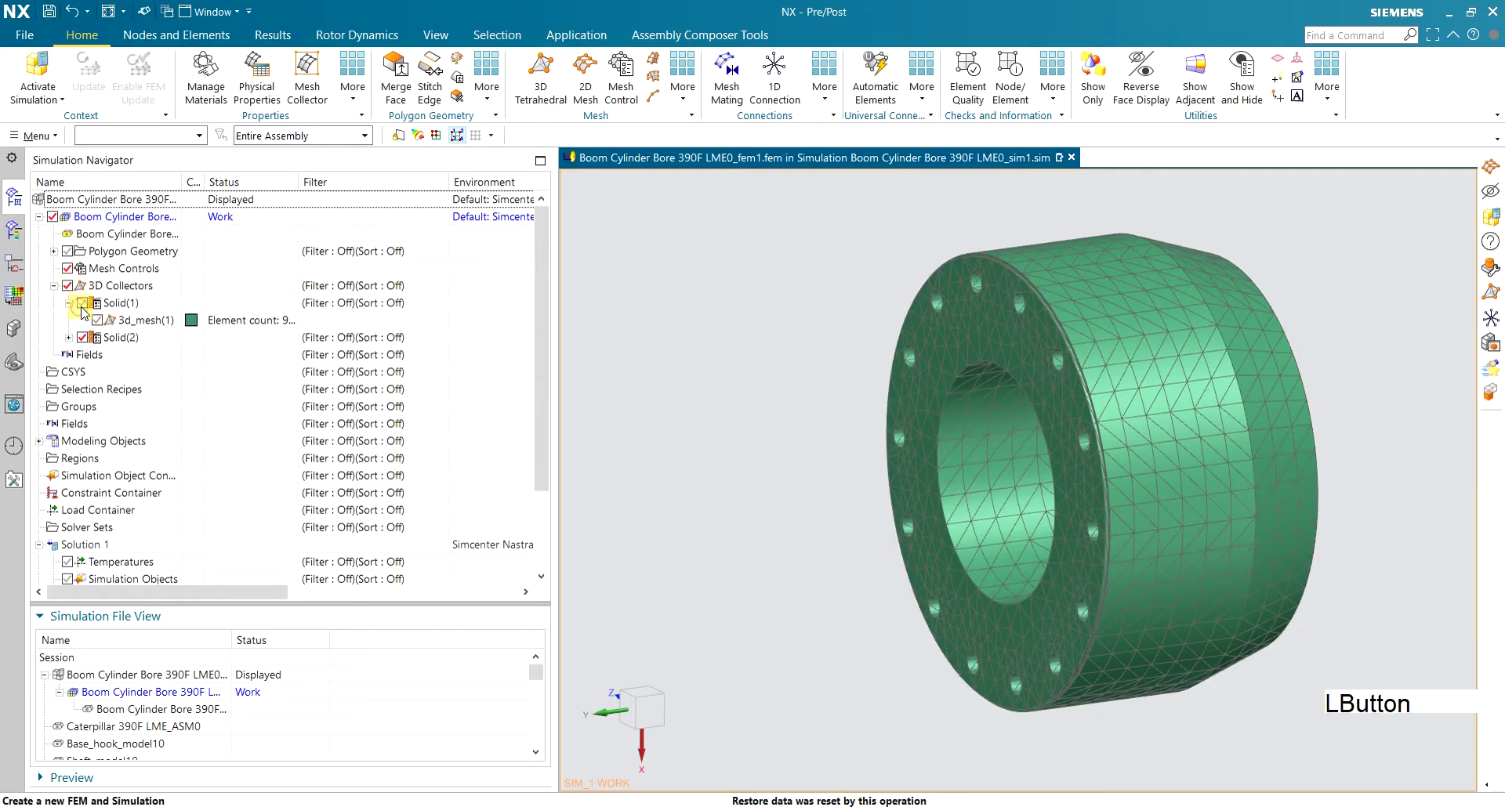
middle_drag(766, 309, 846, 276)
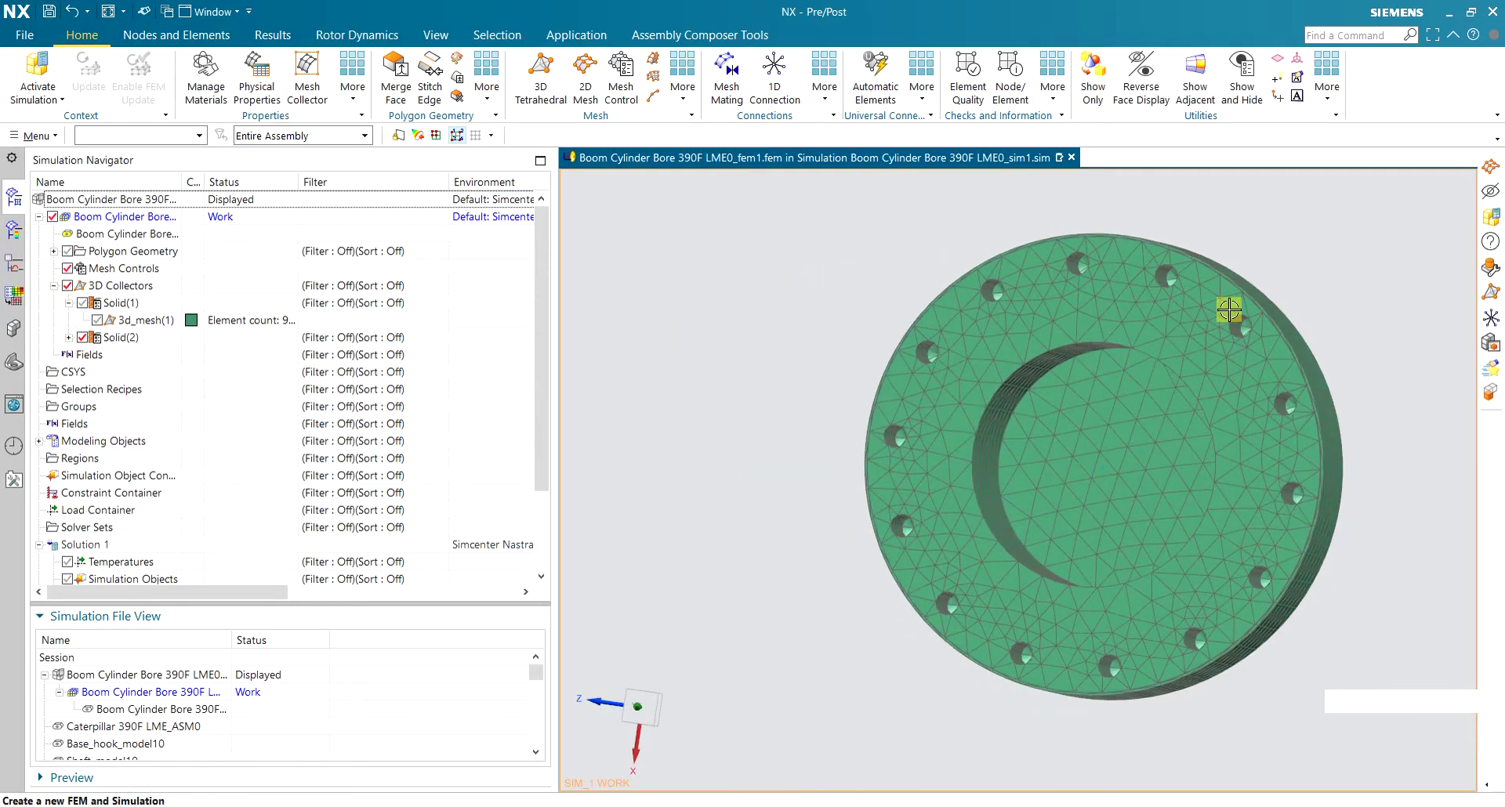
scroll(1254, 323, up, 4)
middle_drag(1280, 381, 1281, 378)
scroll(1280, 377, down, 5)
middle_drag(1288, 326, 1258, 330)
key(ctrl+f)
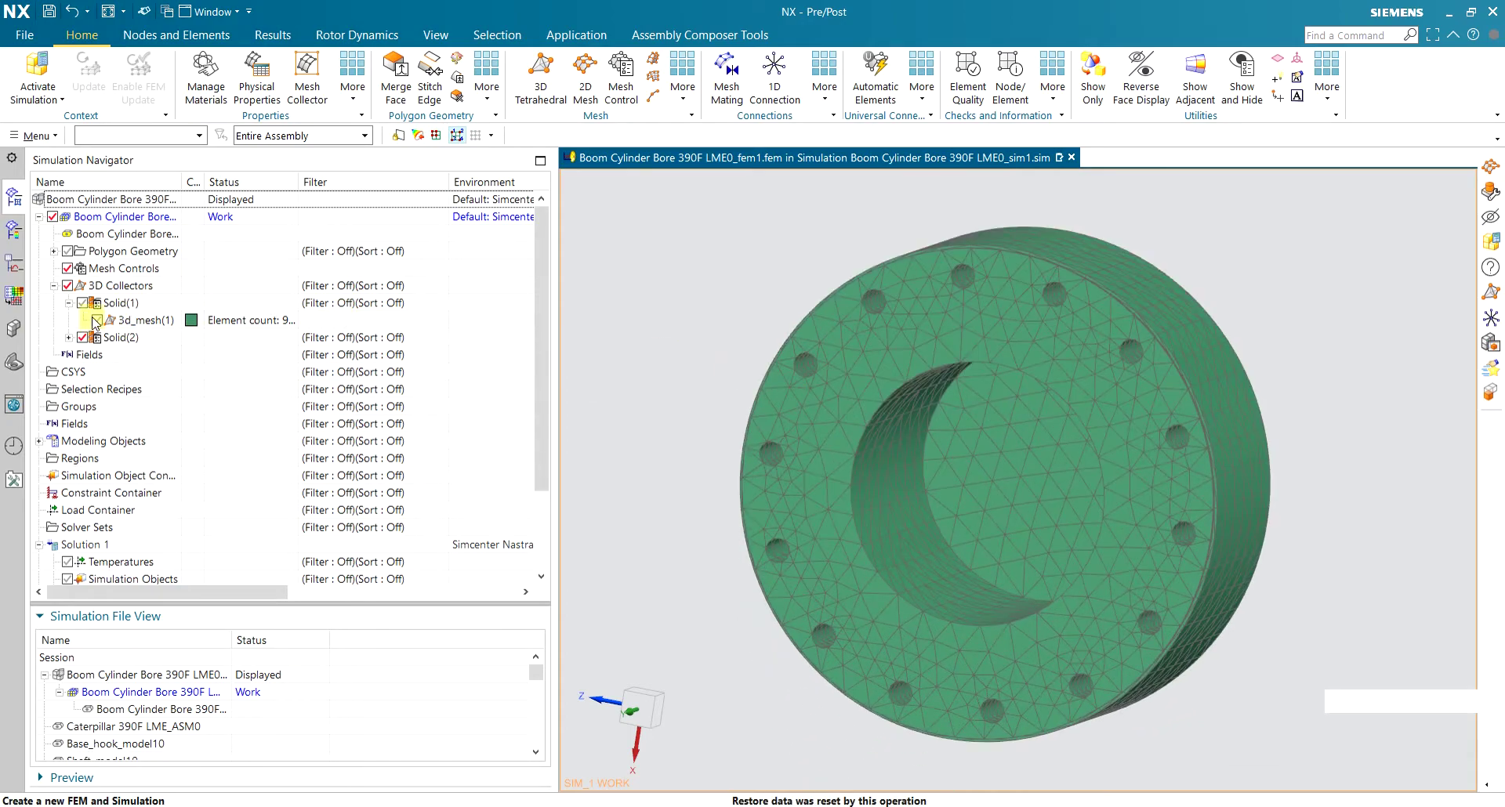
Display the Solid(1) mesh on its own and examine it from several sides, with the Solid(2) mesh restored at the end
click(88, 315)
middle_drag(1135, 351, 967, 390)
key(ctrl+f)
scroll(1129, 303, up, 5)
scroll(1129, 304, down, 5)
middle_drag(1132, 303, 1108, 384)
key(ctrl+f)
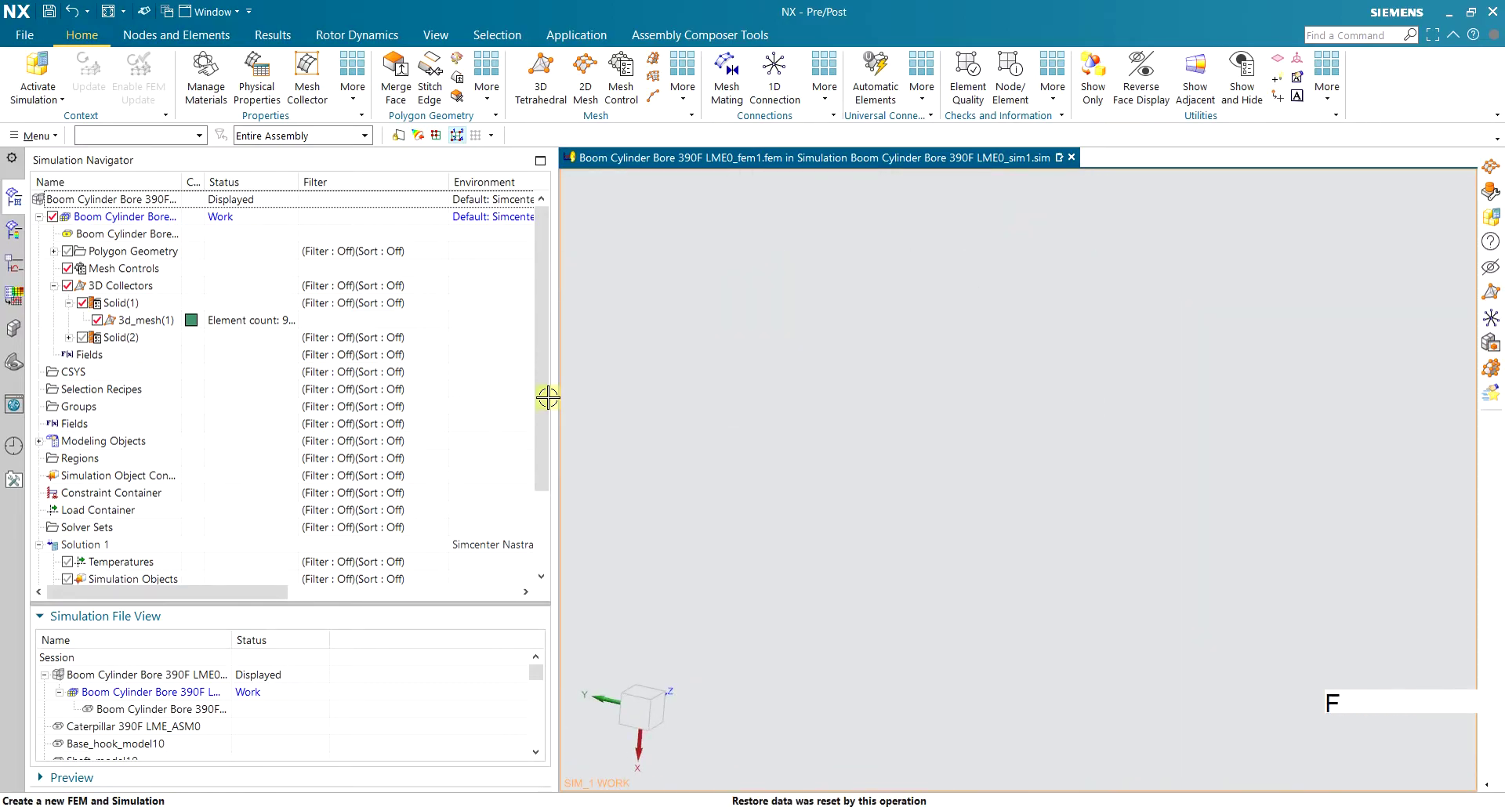
click(82, 337)
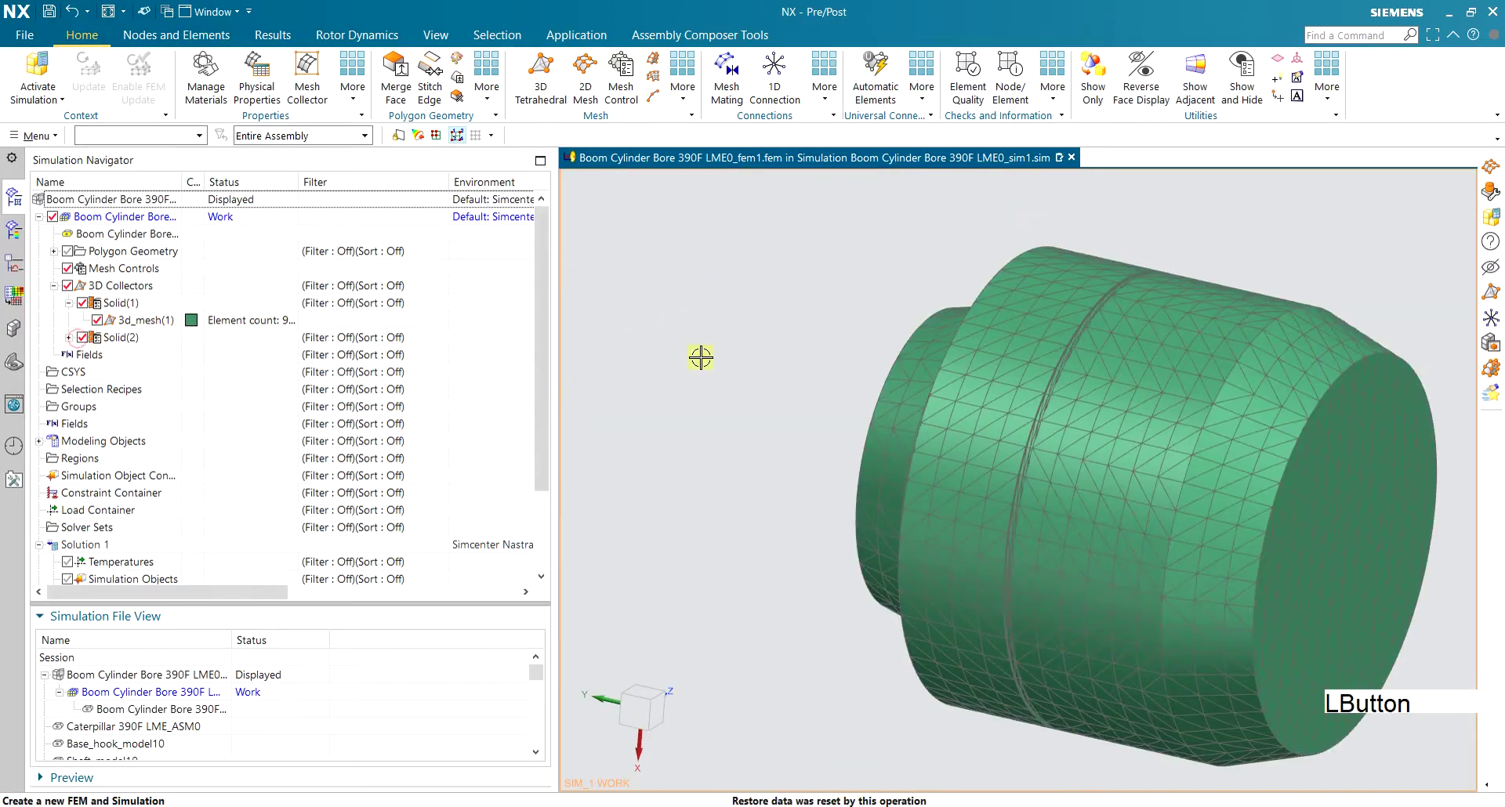
Make the FEM file the displayed part and show only its polygon geometry, with the 3D collectors hidden
scroll(755, 342, down, 3)
middle_drag(810, 313, 918, 342)
scroll(913, 329, up, 5)
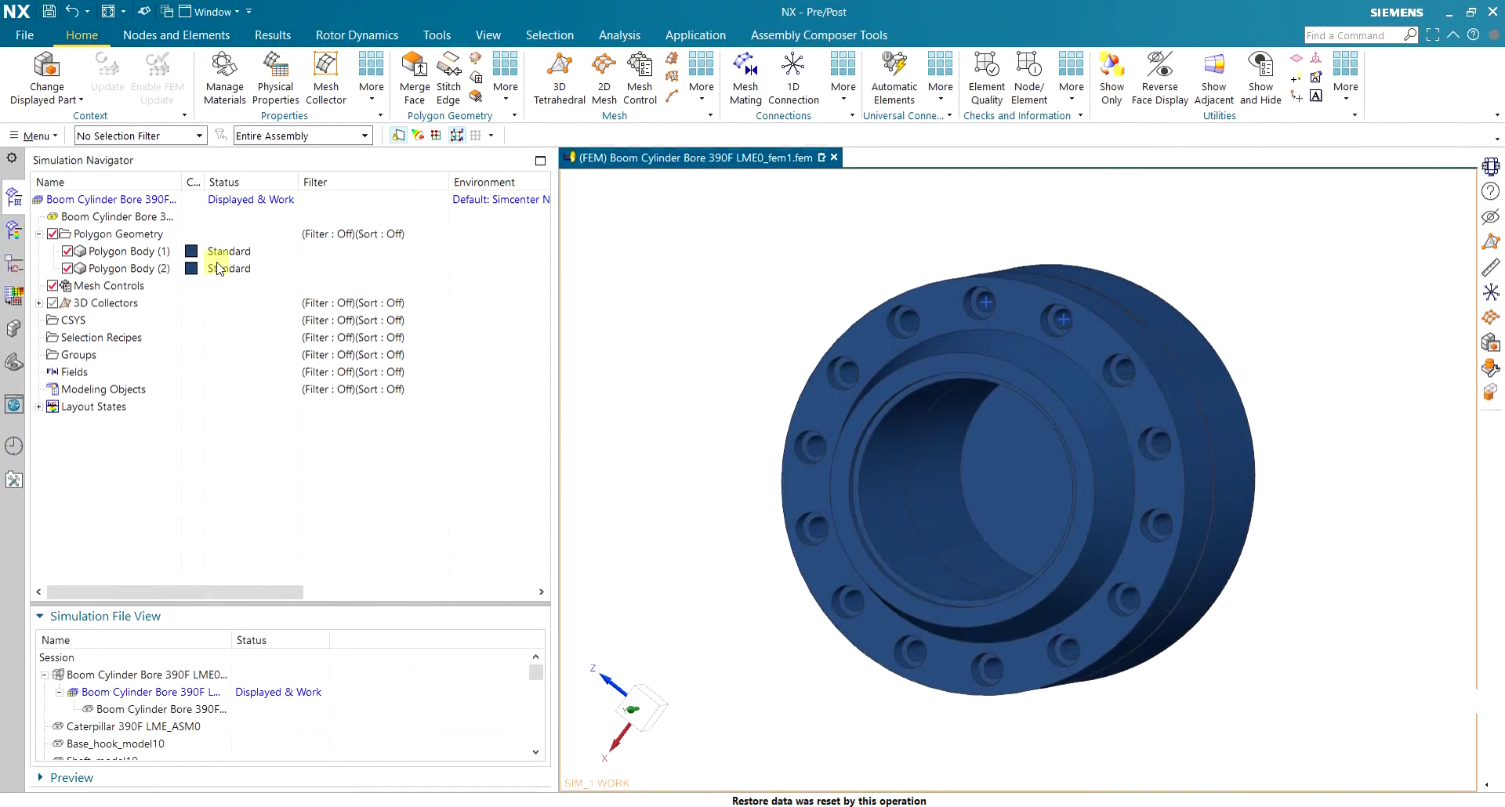
click(52, 303)
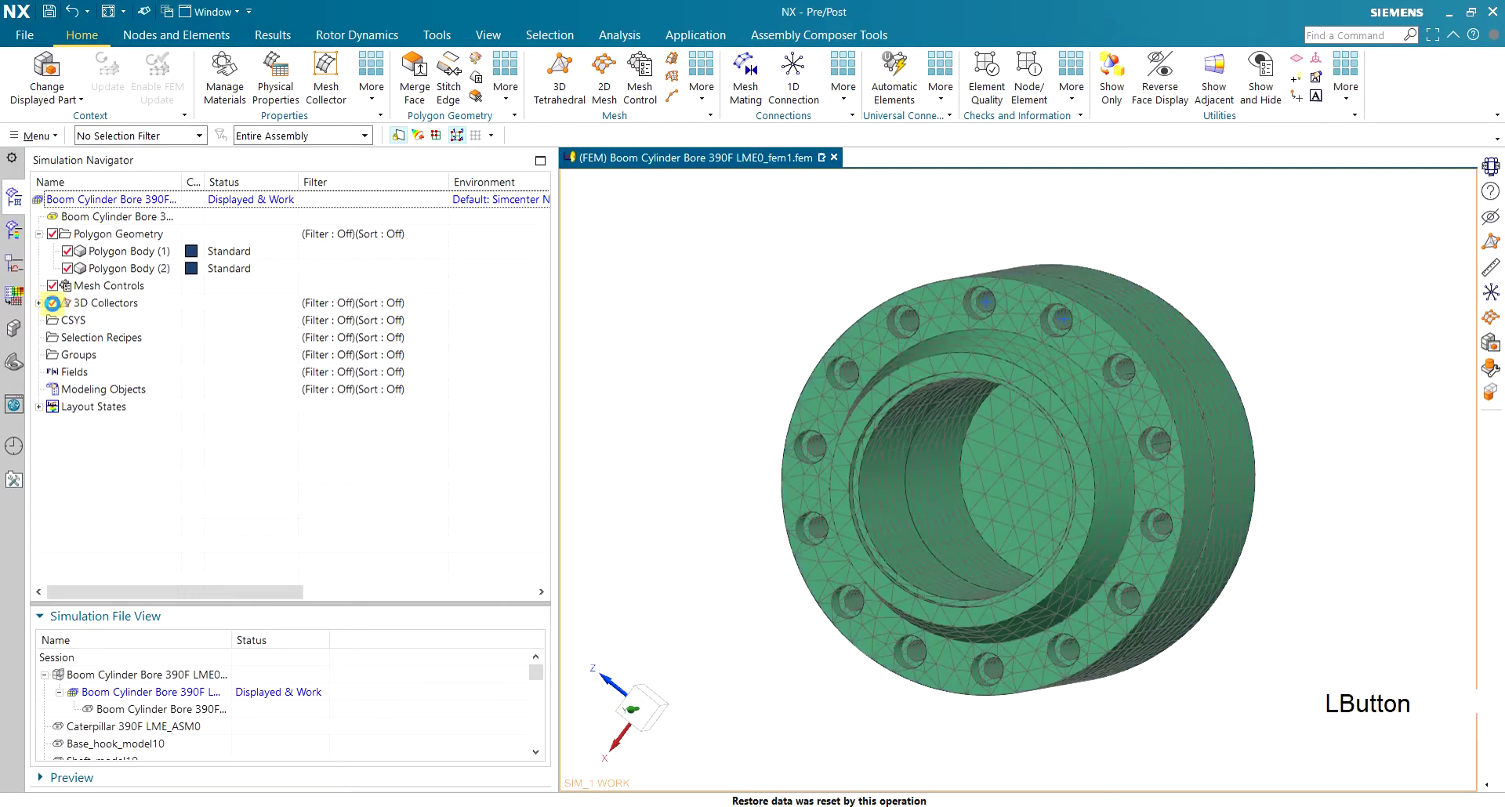
key(ctrl+f)
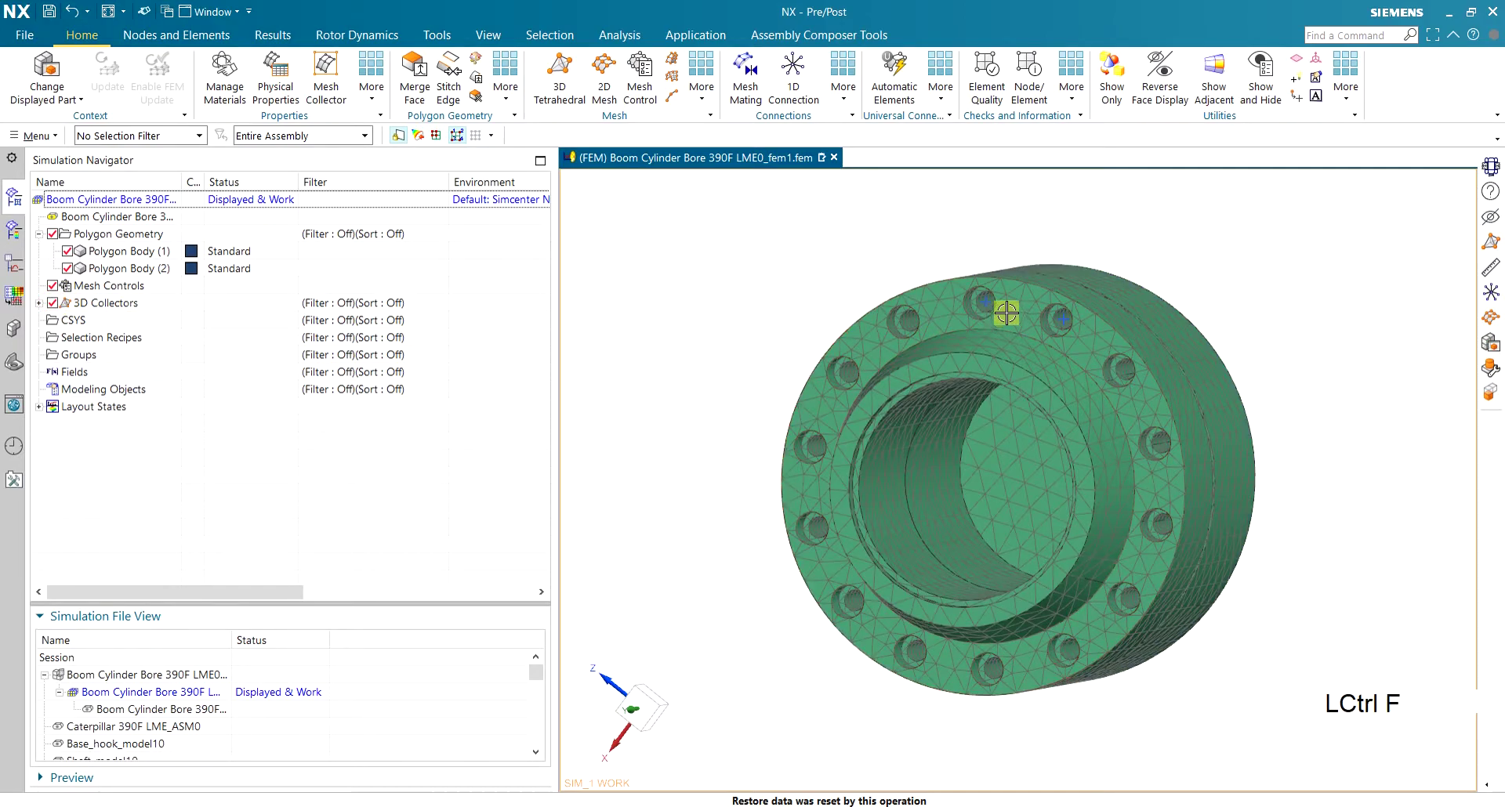
scroll(1006, 312, up, 2)
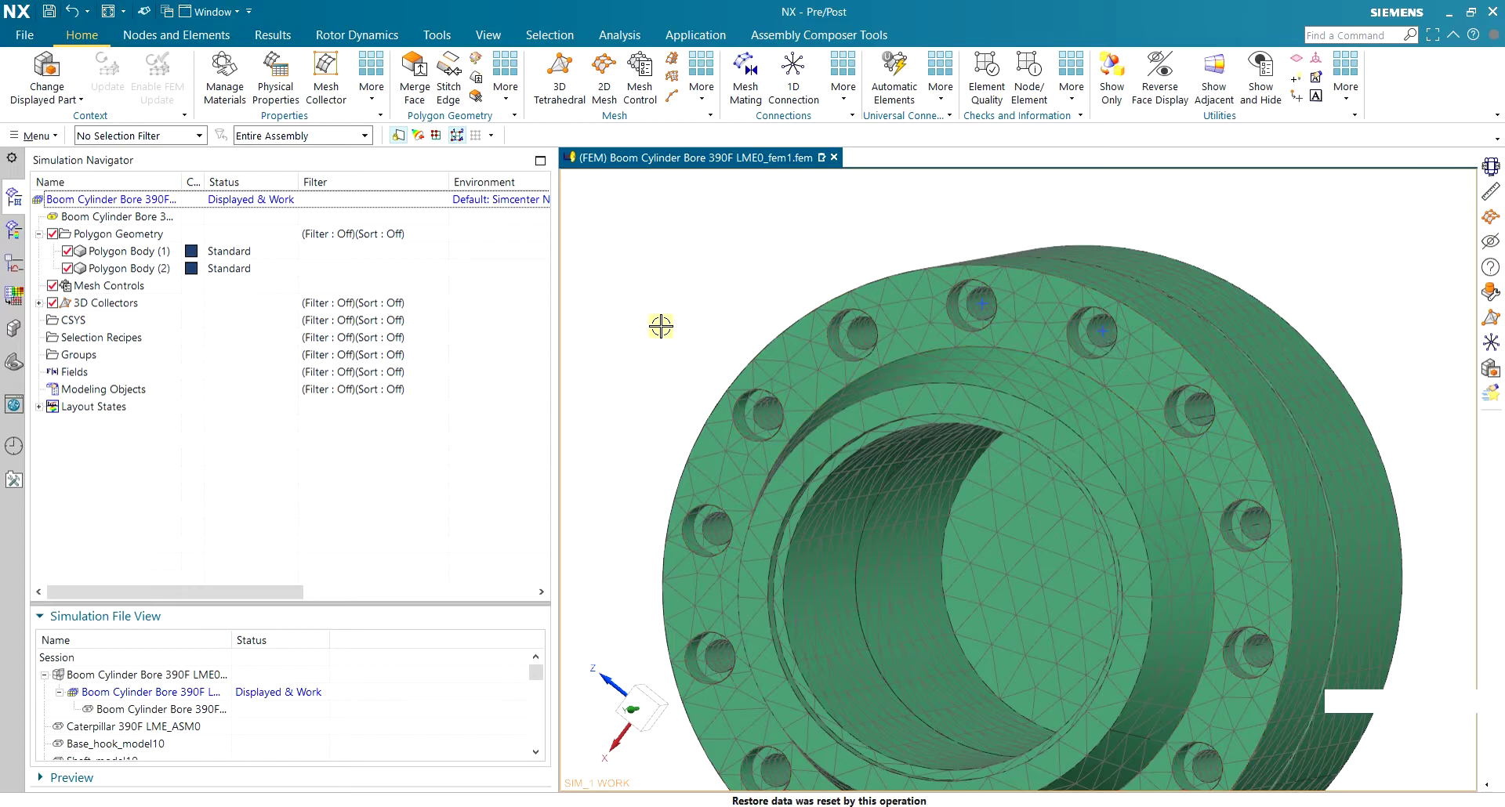
scroll(859, 302, down, 1)
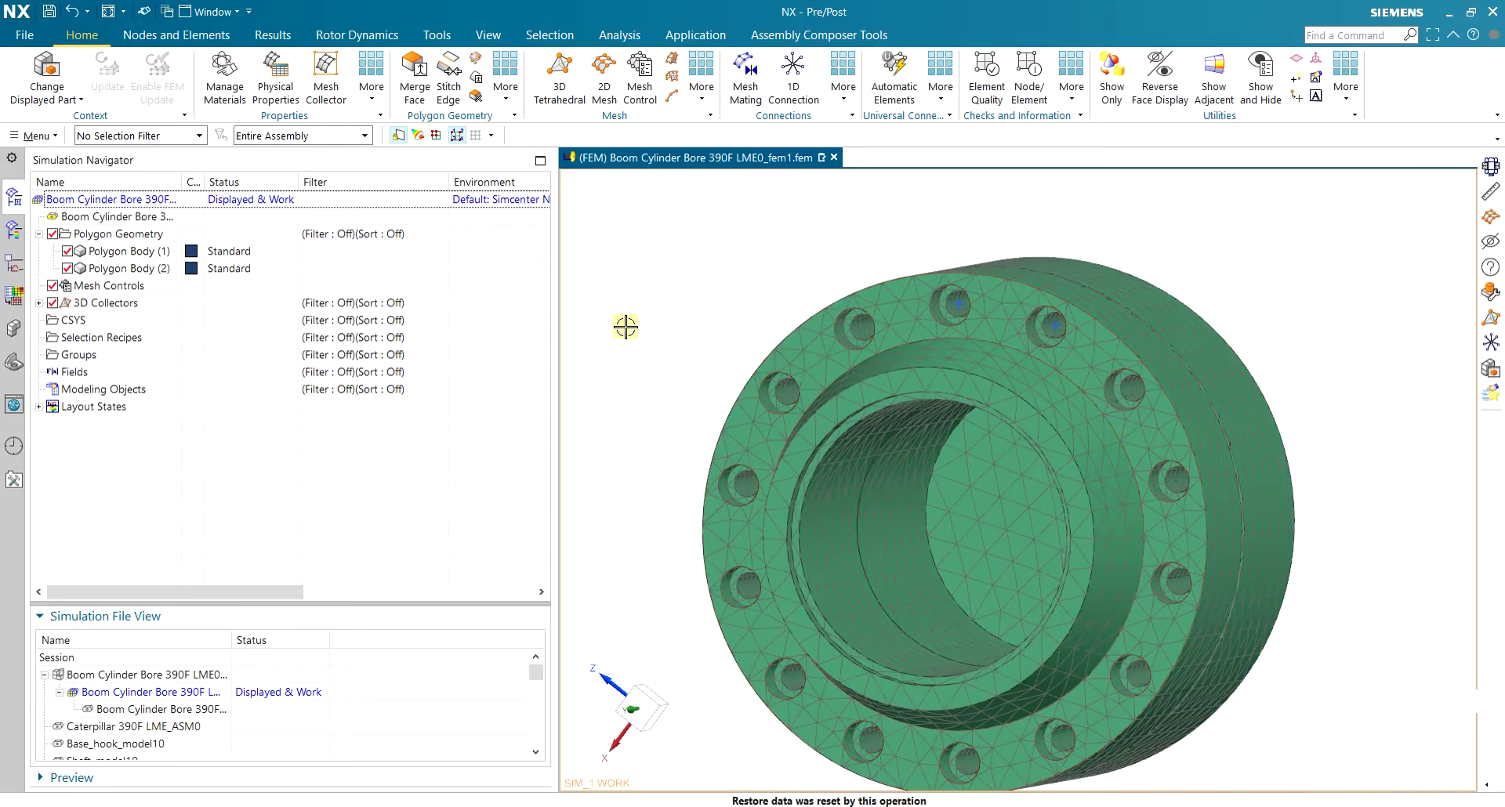
click(52, 304)
Start a bolt connection of the Bolt in Tapped Hole type
scroll(1054, 325, up, 3)
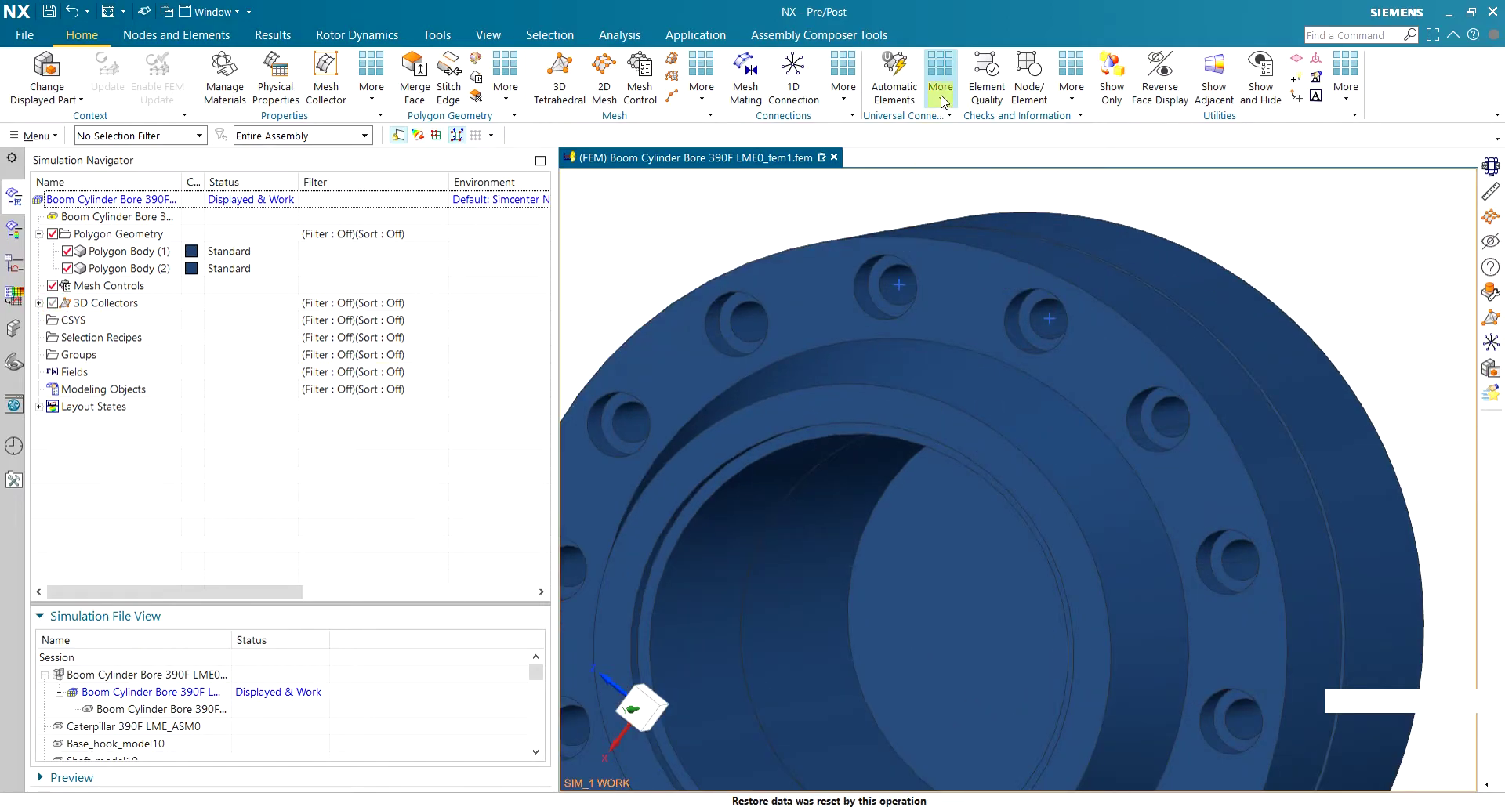
click(850, 90)
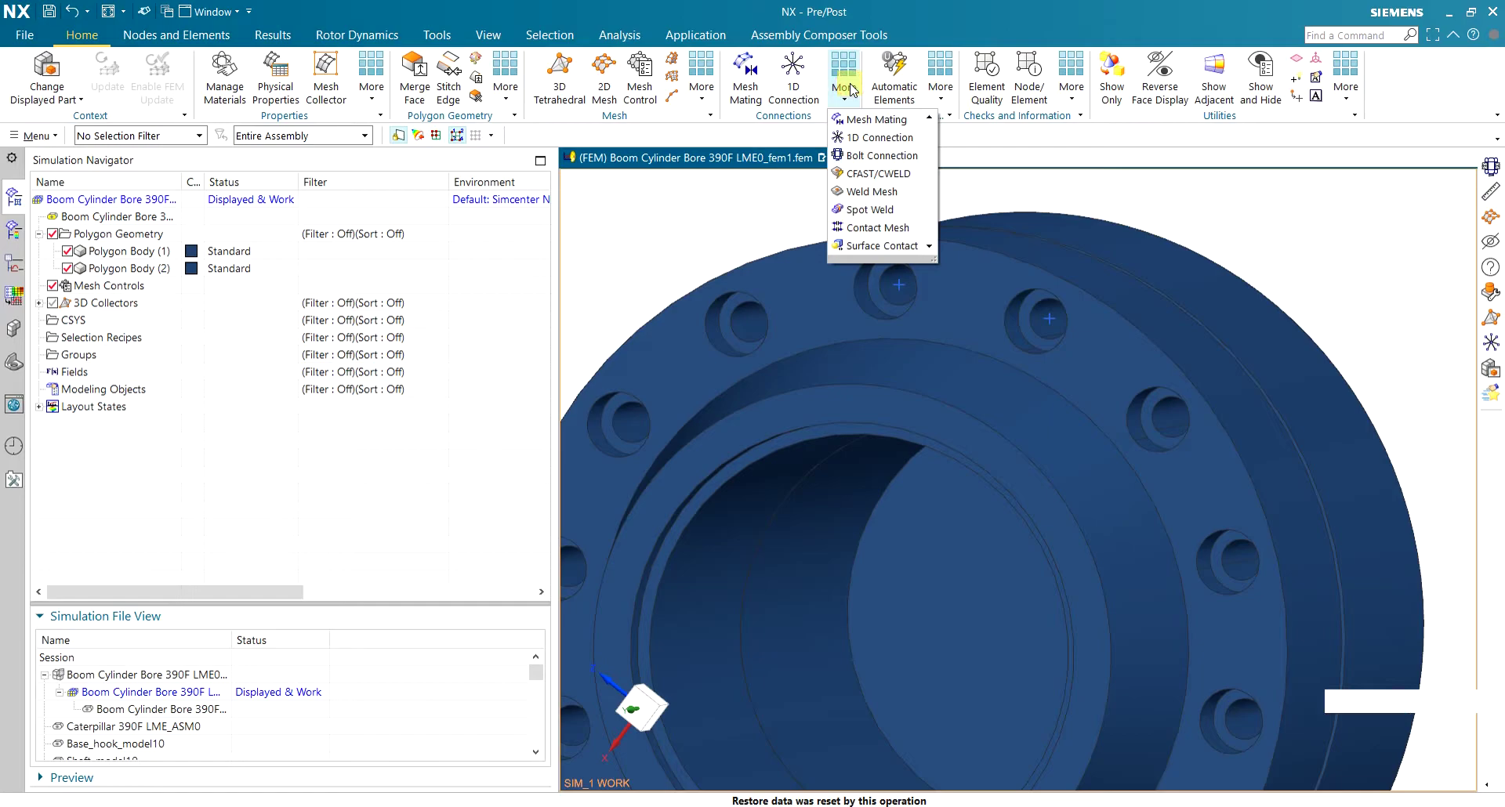
click(881, 156)
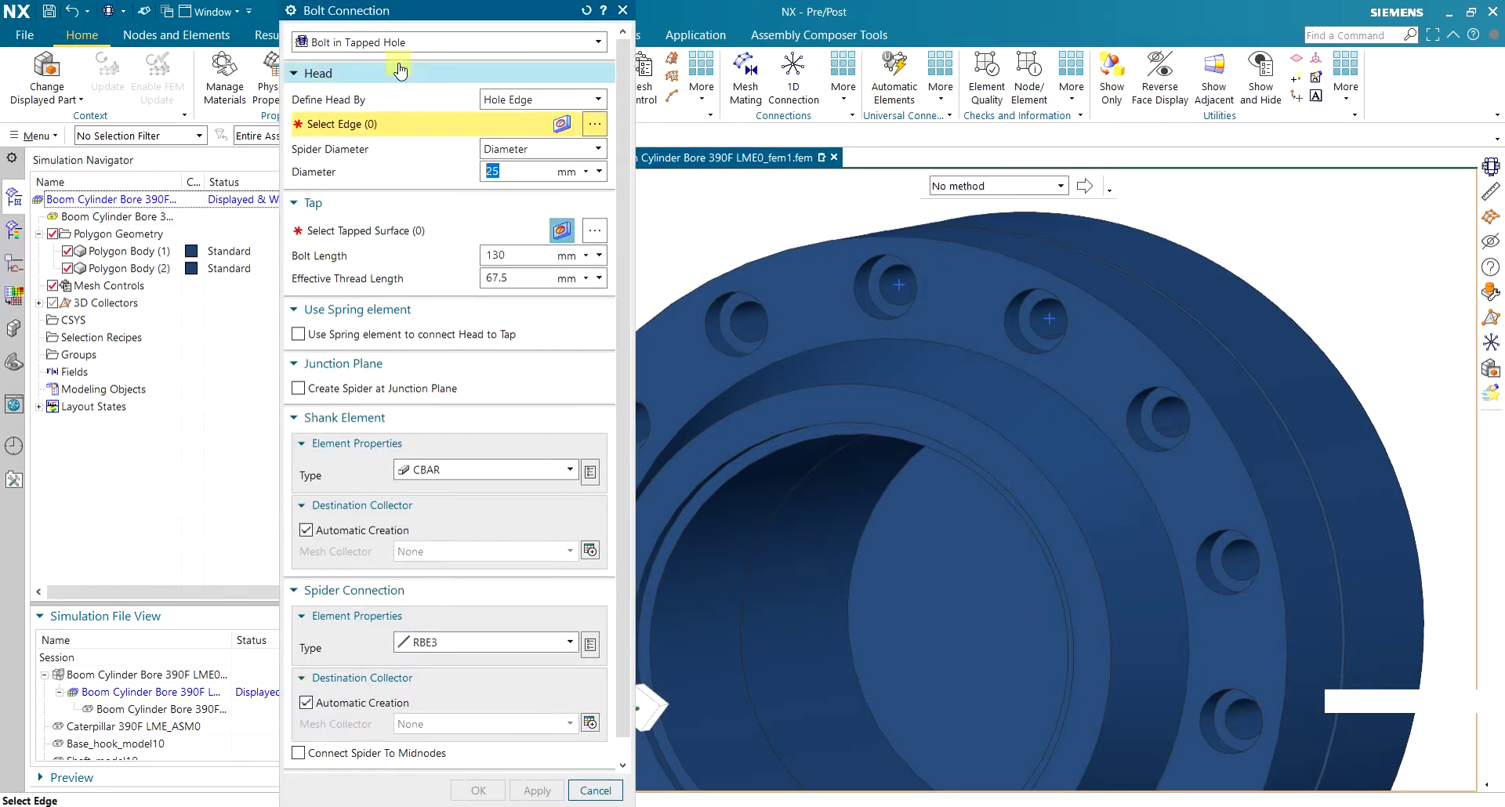
click(455, 44)
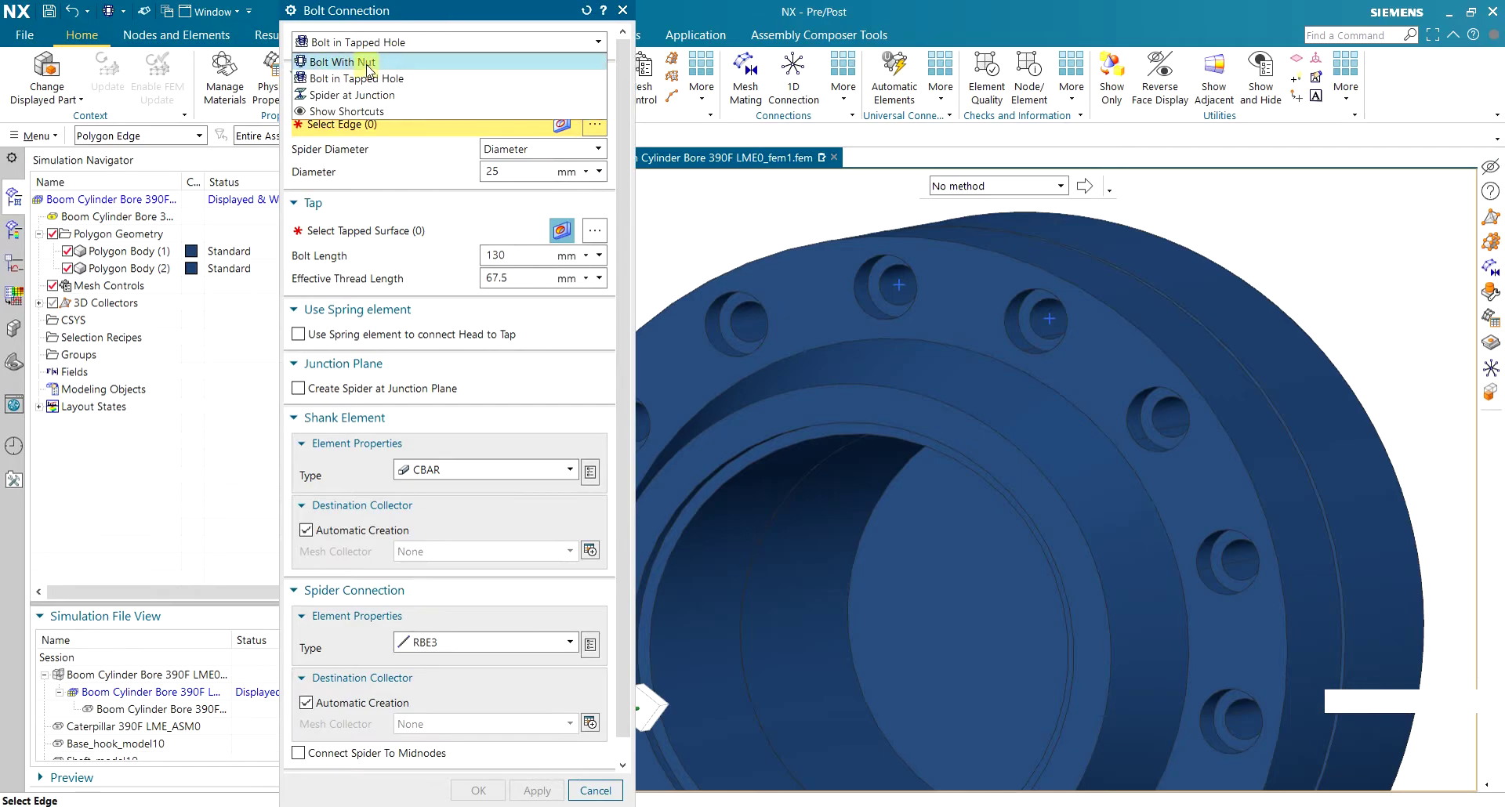
click(411, 78)
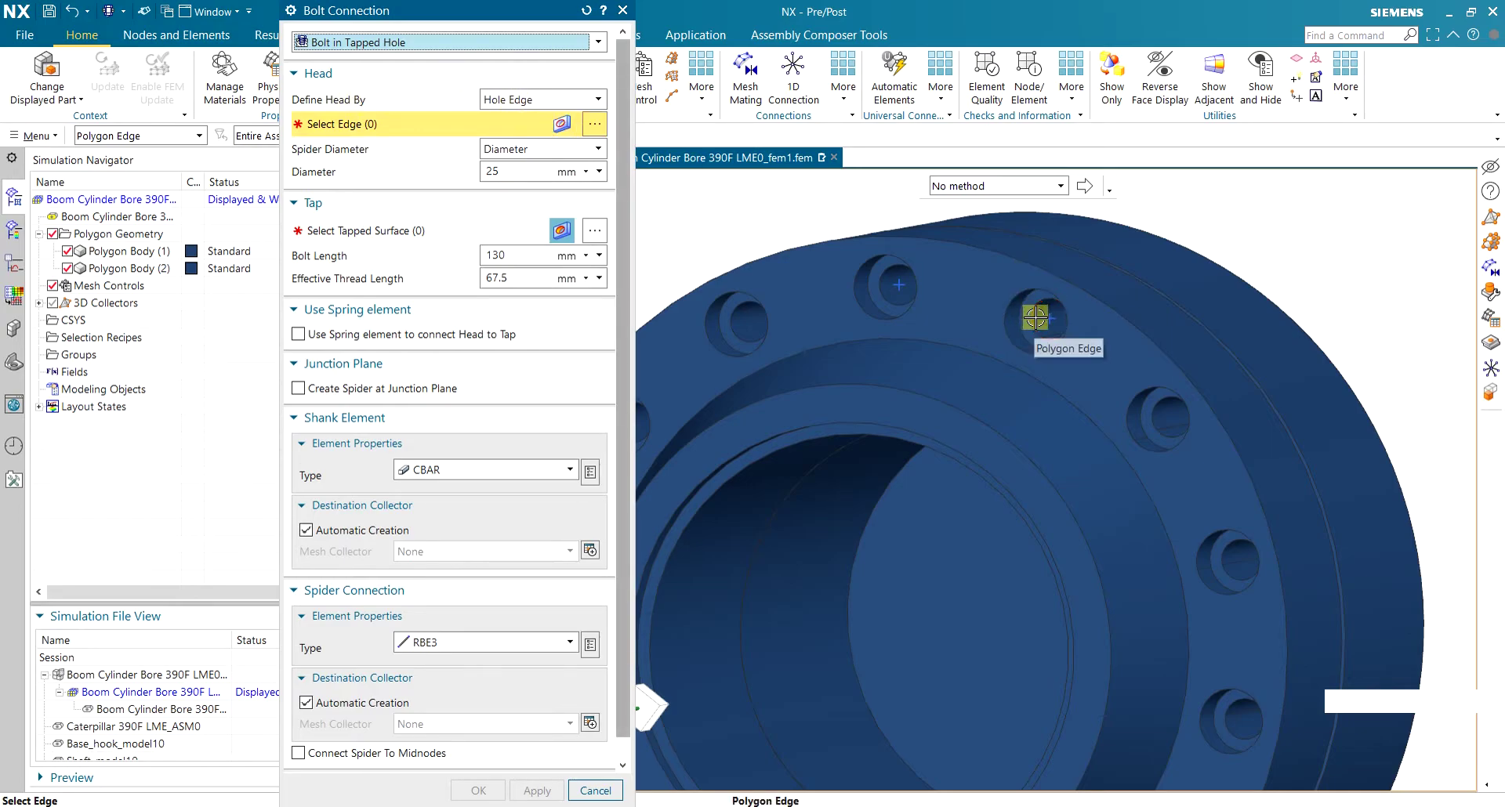
Define the bolt heads by picking the inner counterbore edges of six adjacent flange holes, starting with the two top holes marked by points
scroll(1035, 317, down, 3)
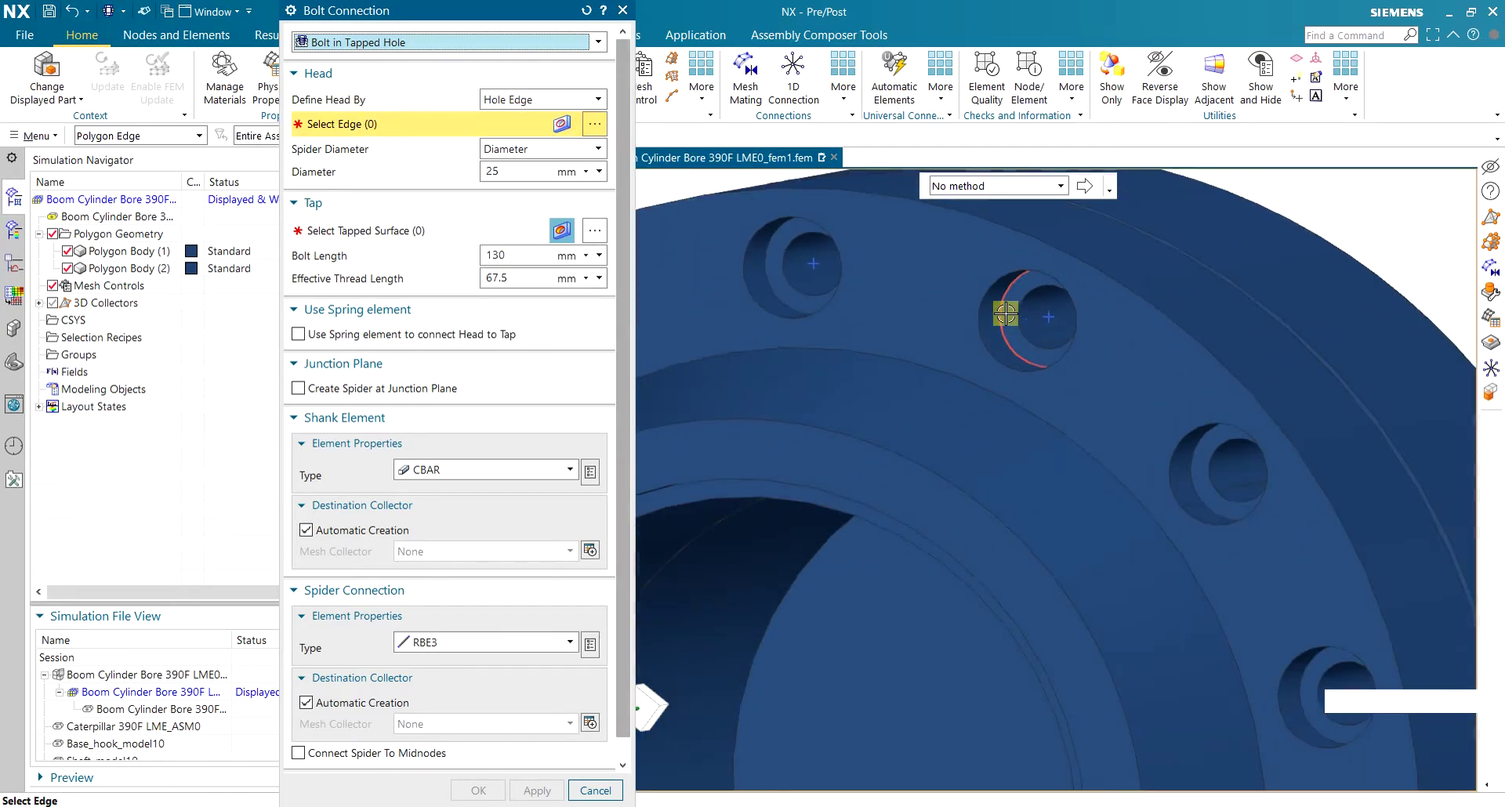
scroll(1028, 317, down, 2)
scroll(1013, 314, up, 1)
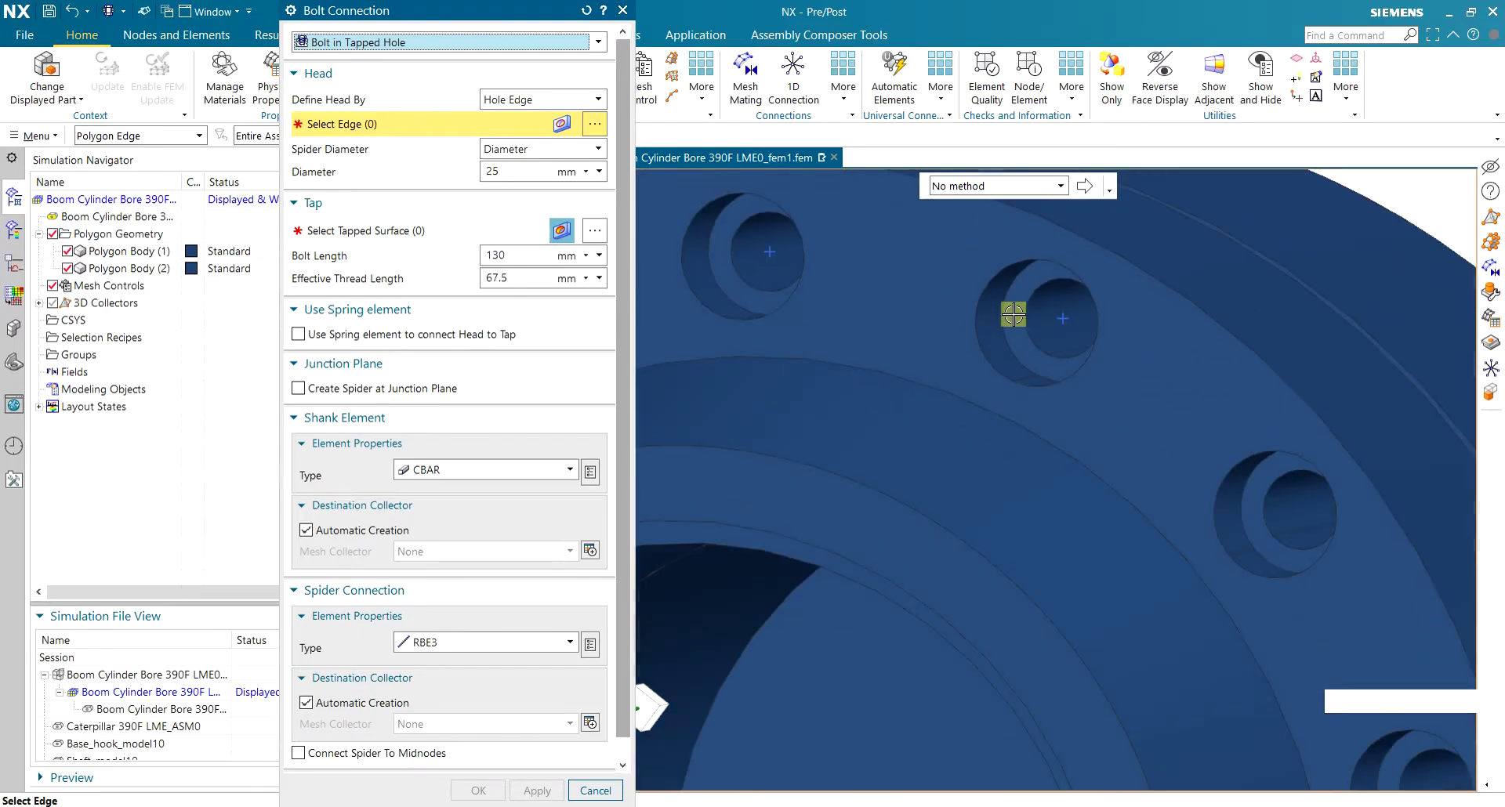
click(1014, 313)
click(787, 284)
scroll(810, 308, up, 3)
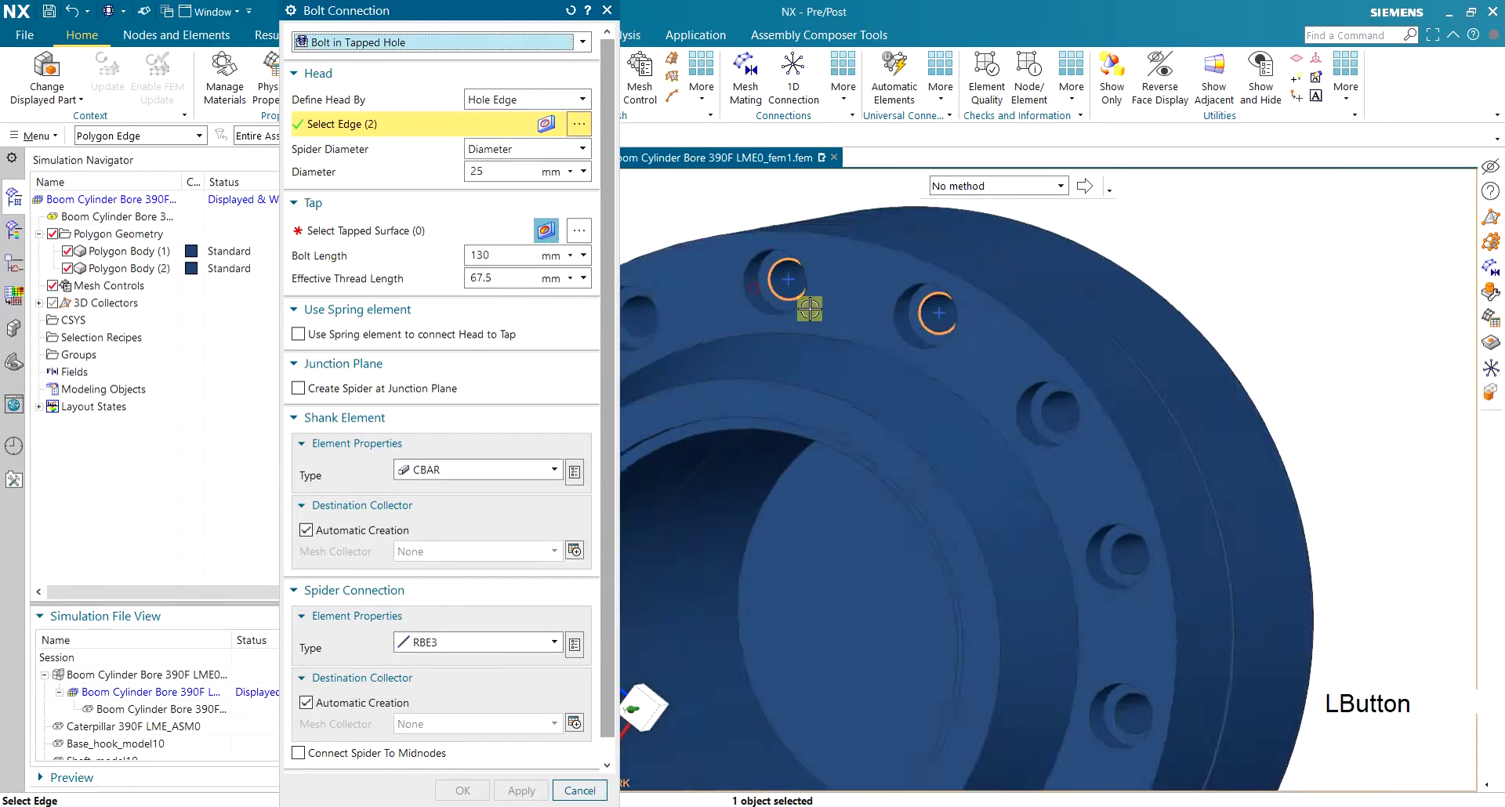
scroll(810, 309, up, 3)
scroll(888, 369, down, 3)
click(964, 356)
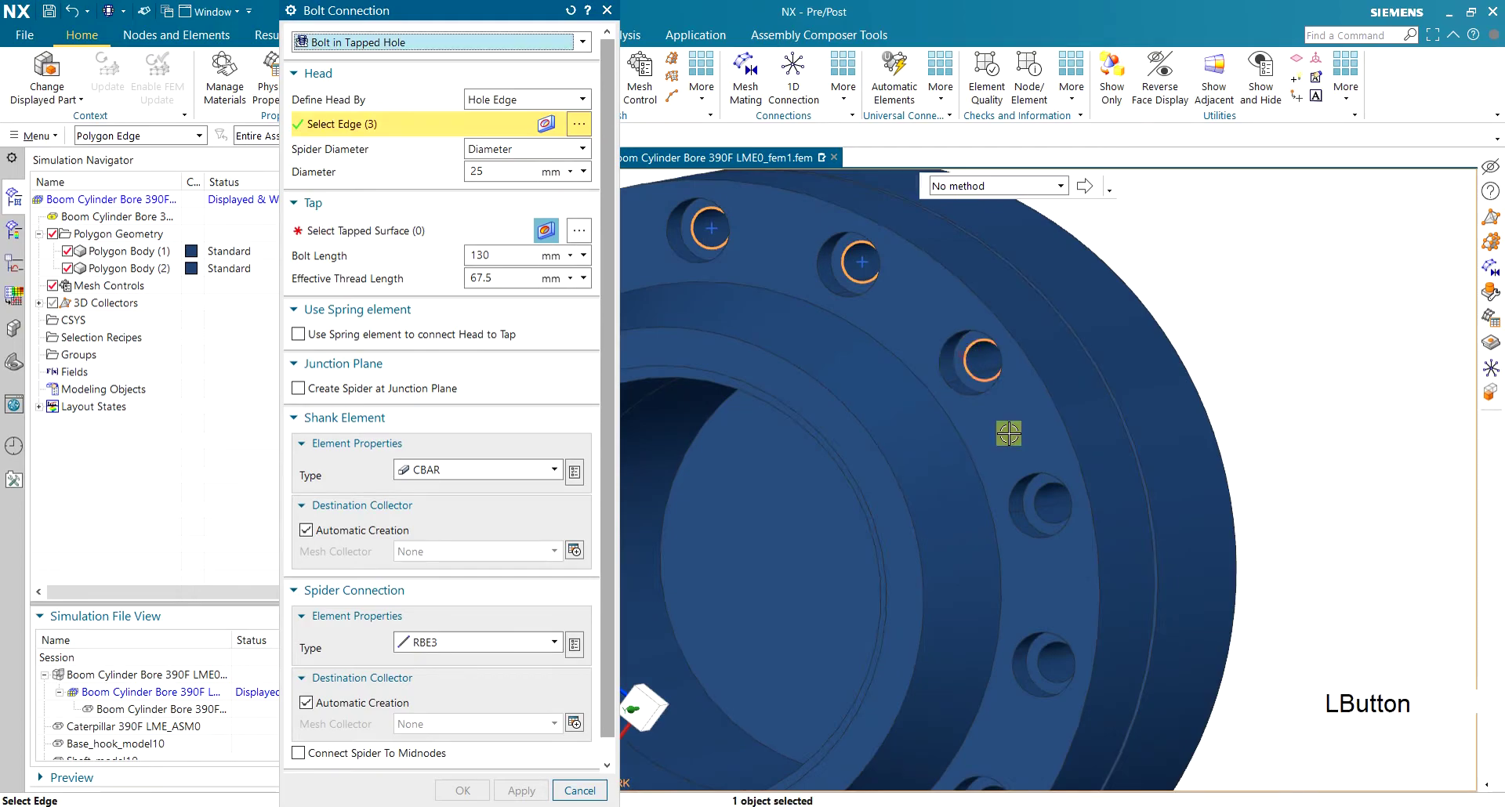
click(1035, 505)
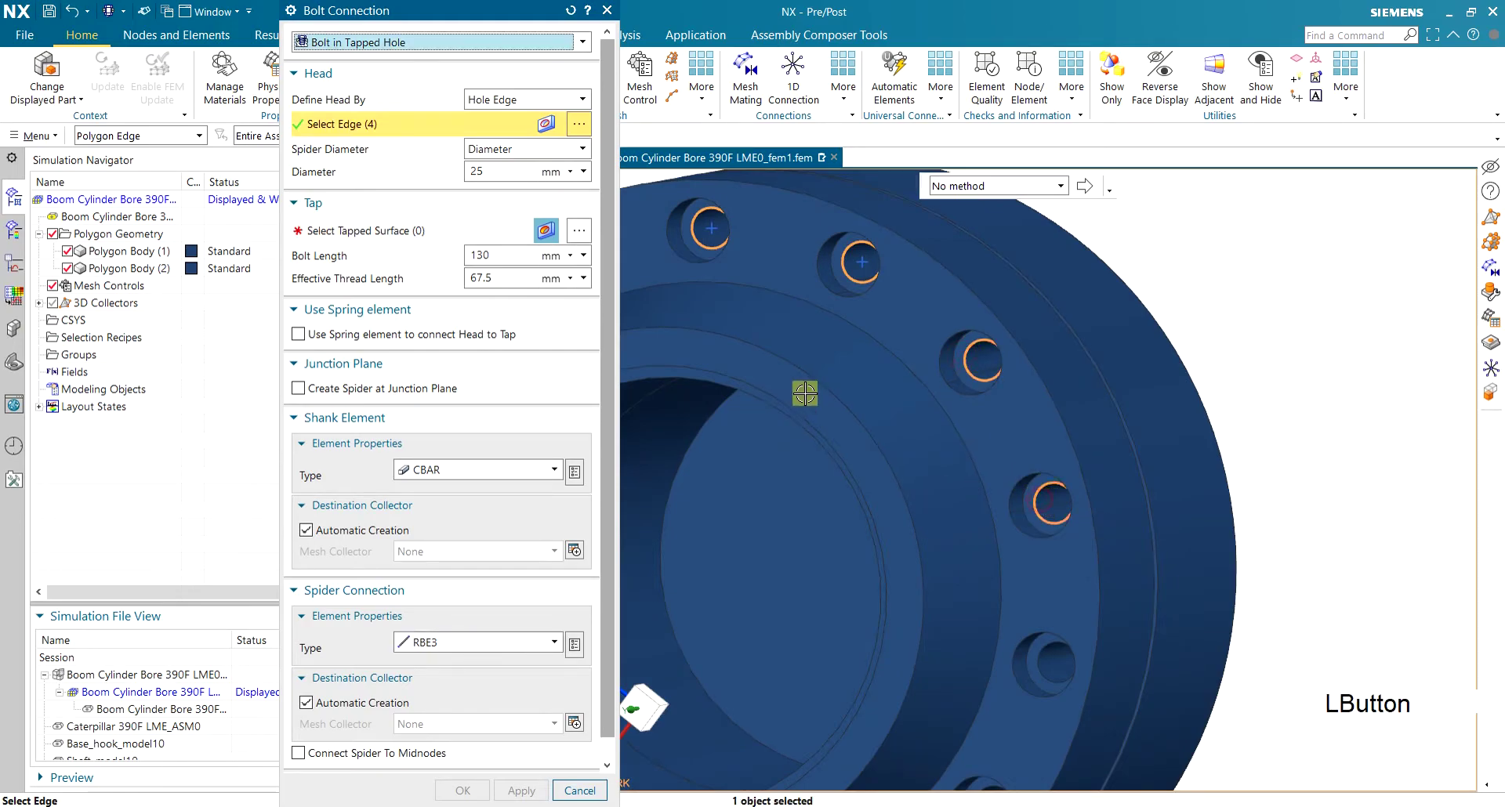
scroll(849, 384, up, 1)
shift+middle_drag(850, 383, 873, 373)
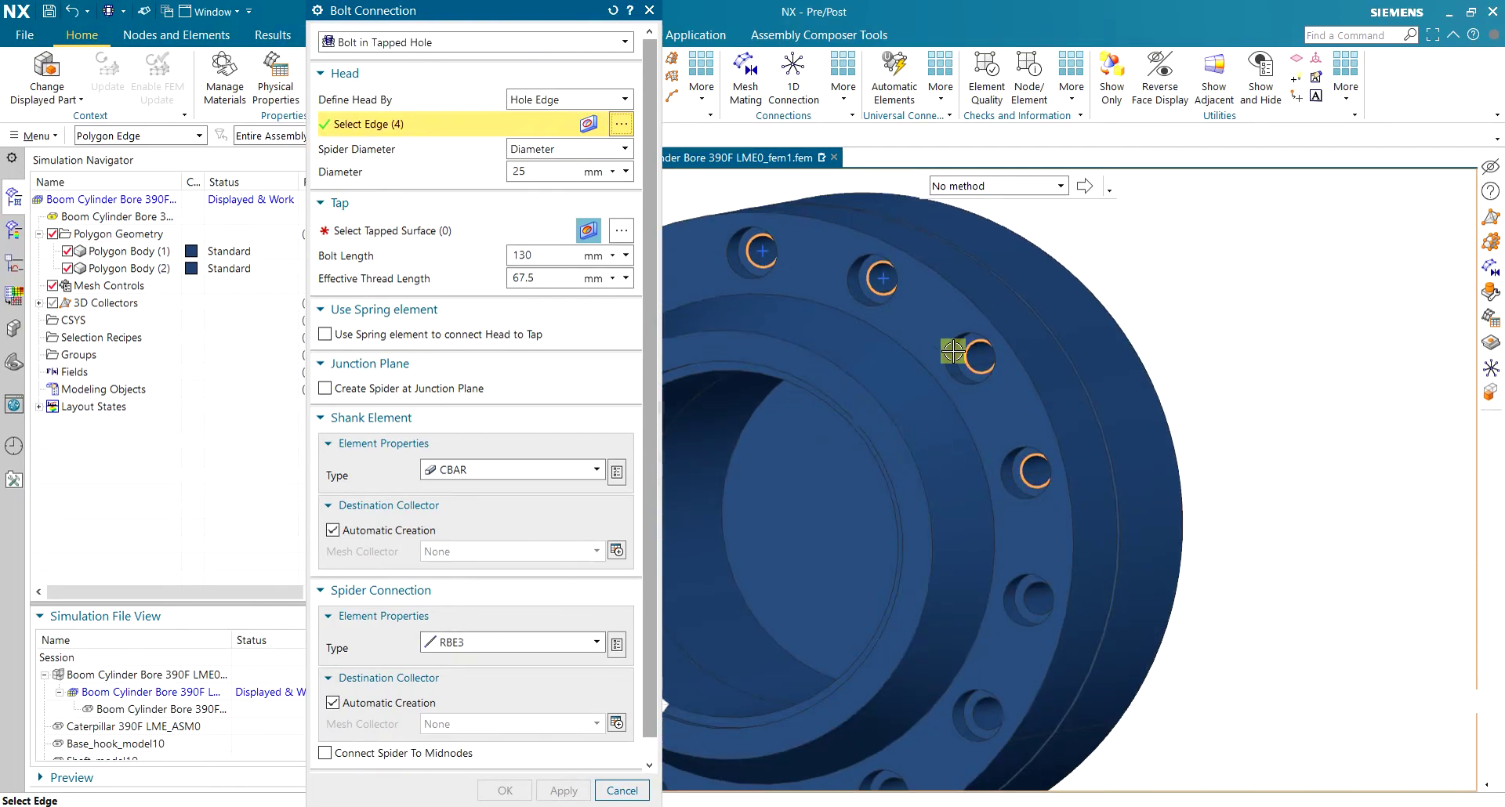
click(1023, 588)
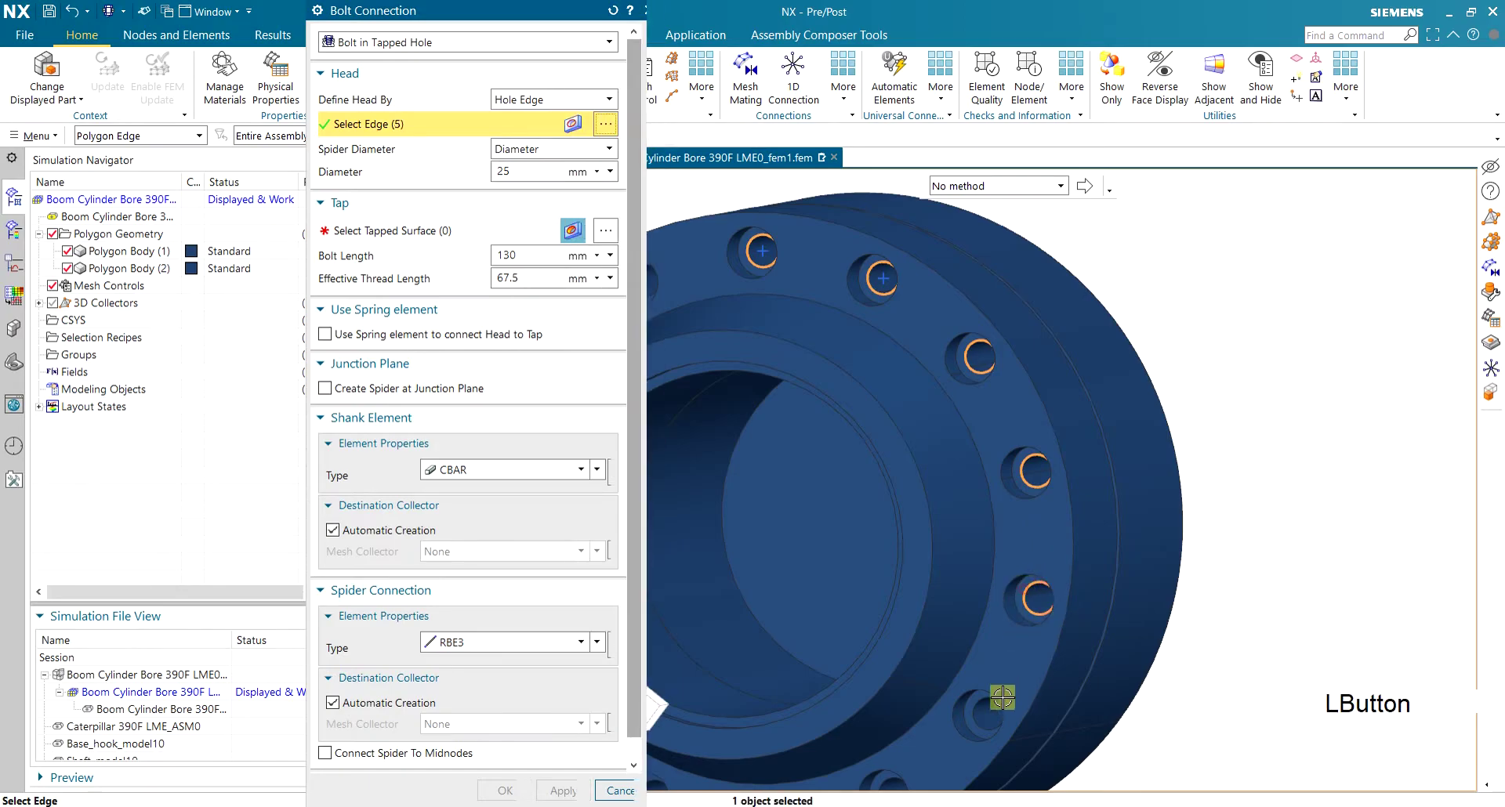
click(978, 712)
Add the inner counterbore edges of the remaining eight flange holes to the bolt head selection
scroll(977, 712, down, 3)
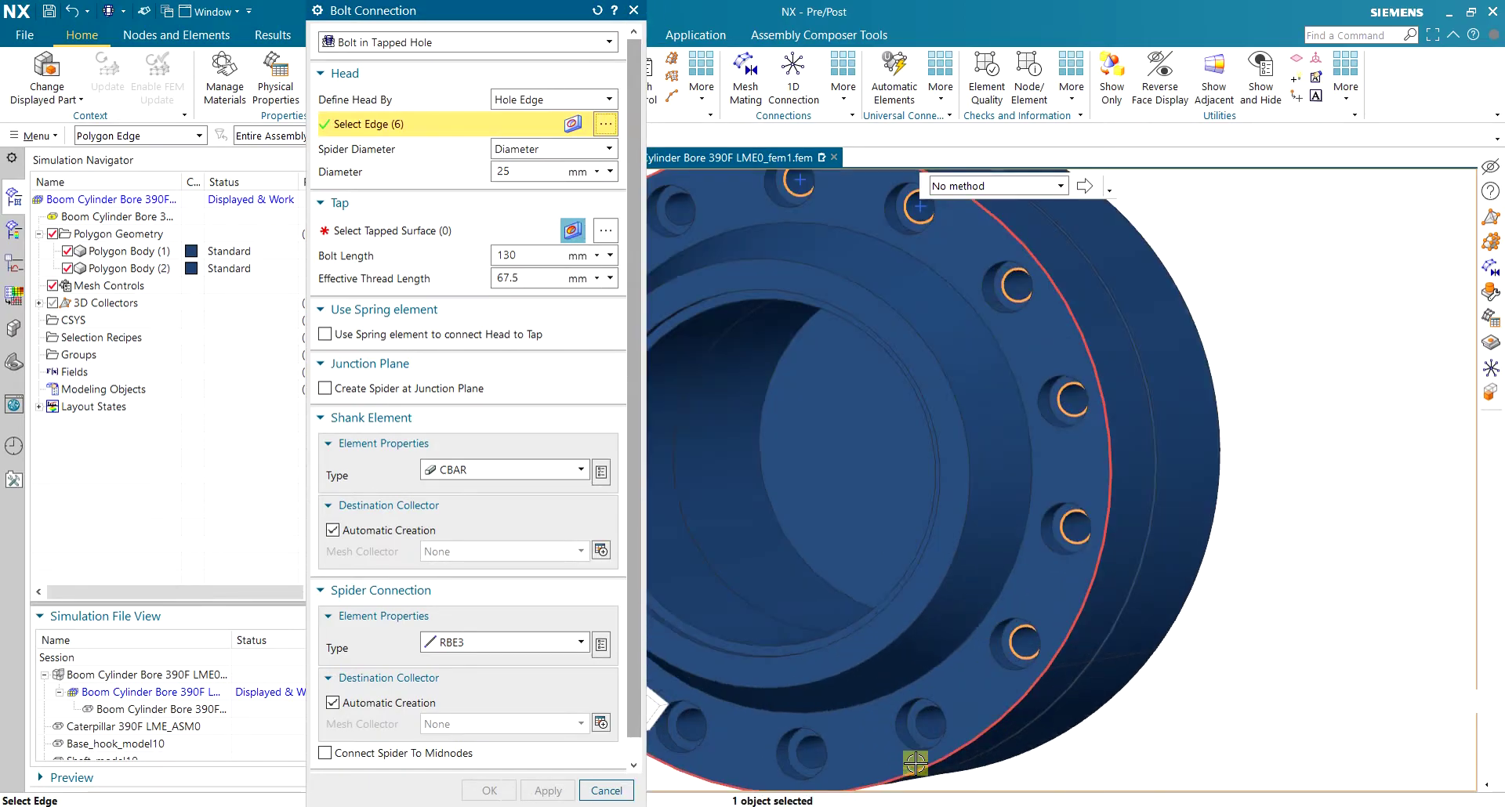
click(925, 724)
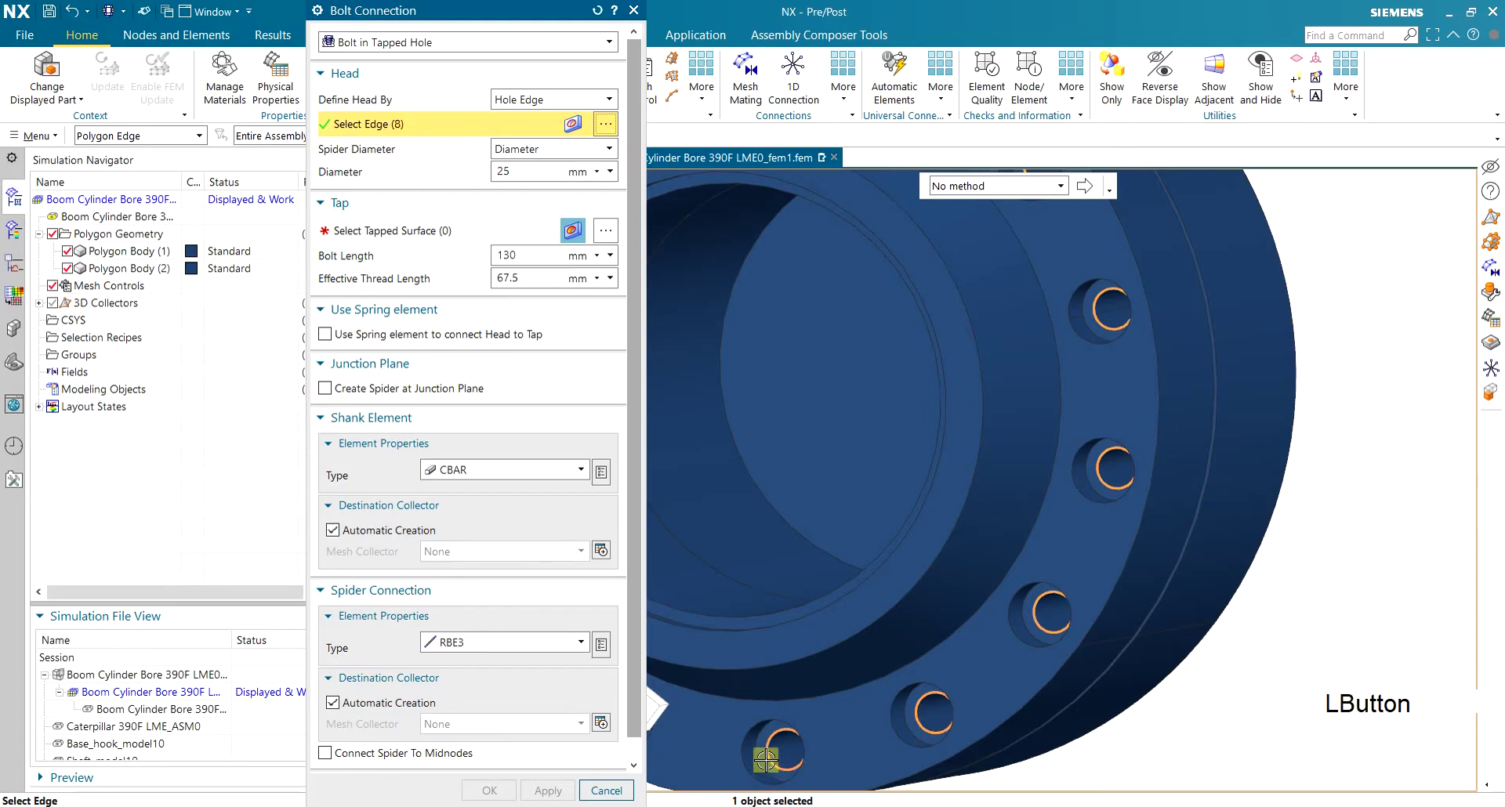
click(780, 747)
scroll(782, 746, up, 6)
scroll(725, 763, down, 5)
click(779, 690)
click(677, 610)
scroll(677, 611, up, 2)
scroll(672, 596, down, 3)
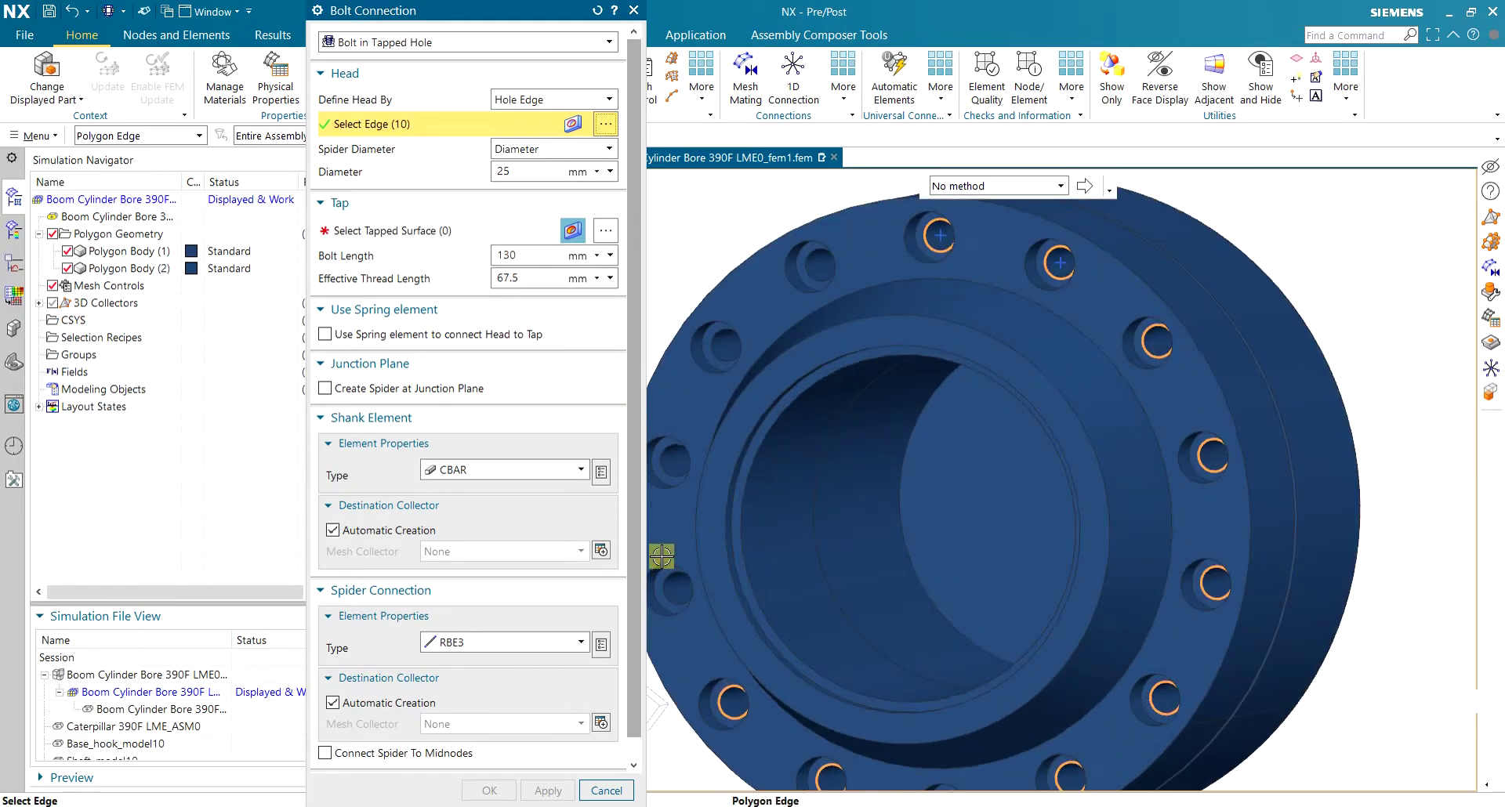
click(675, 593)
click(672, 390)
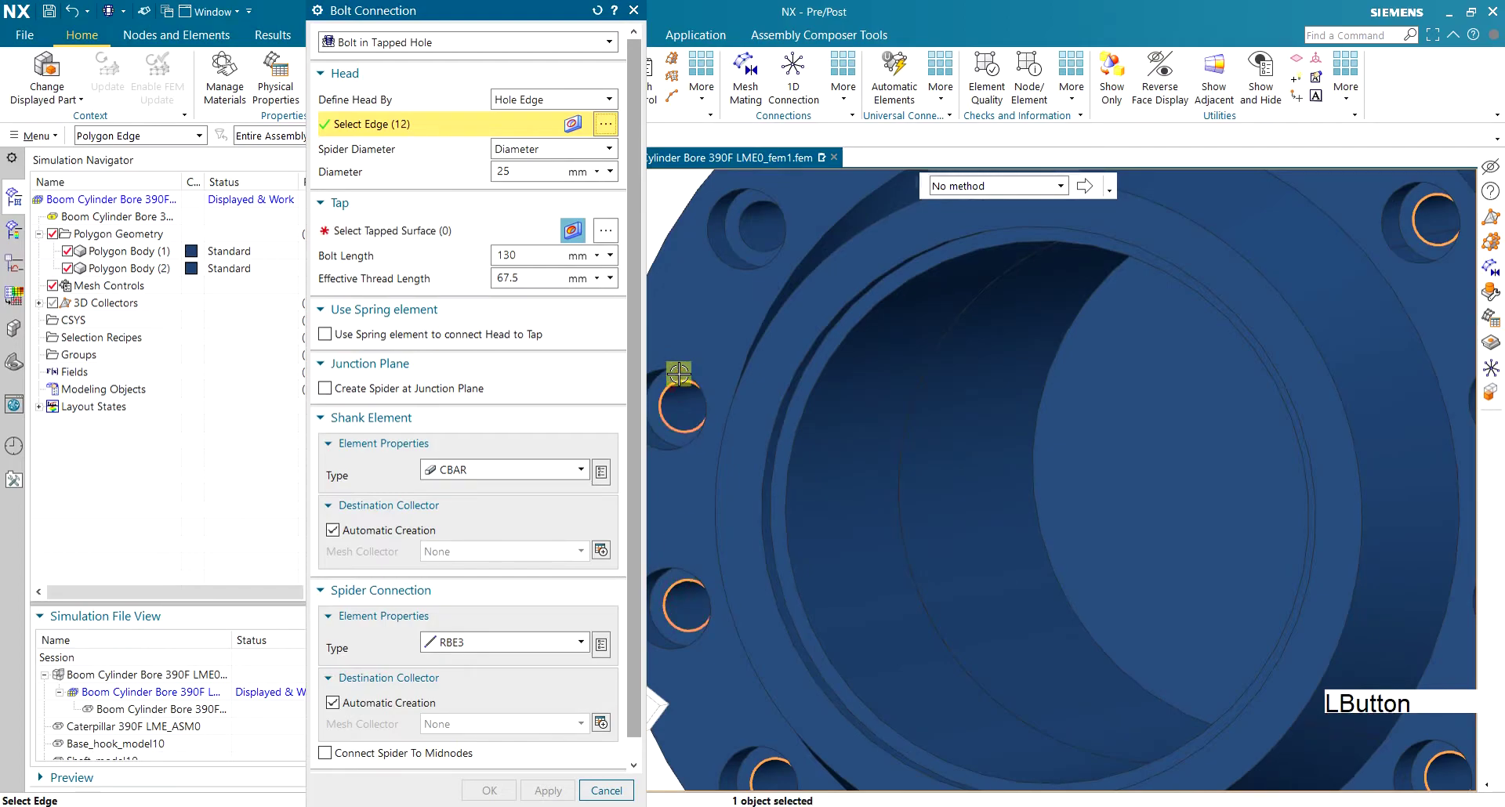
click(735, 229)
scroll(807, 210, up, 2)
scroll(809, 238, down, 4)
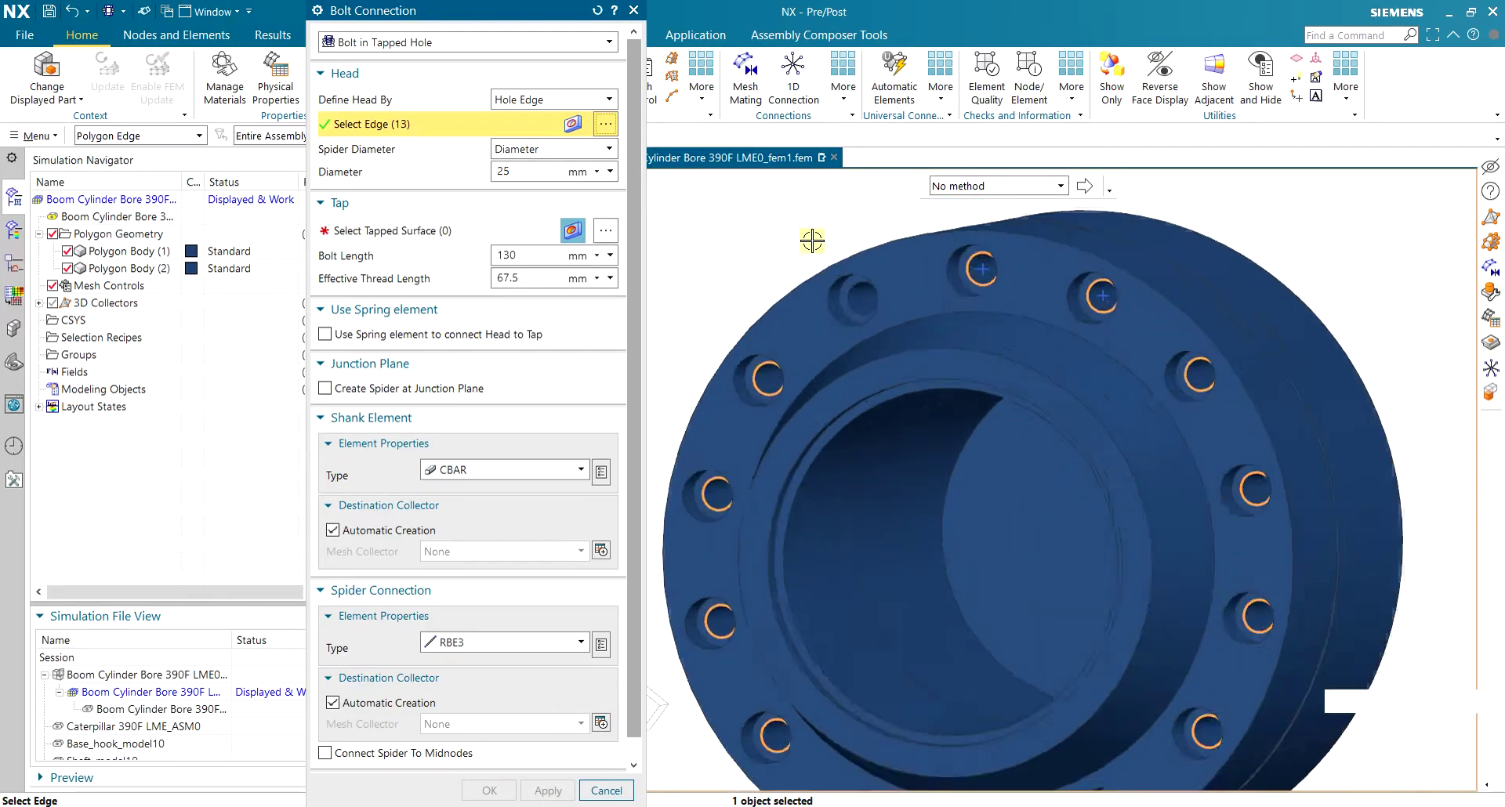
click(857, 312)
Inspect a counterbored hole's edges up close and keep the head spider size defined by Diameter at 25 mm
scroll(857, 312, up, 3)
scroll(987, 384, down, 6)
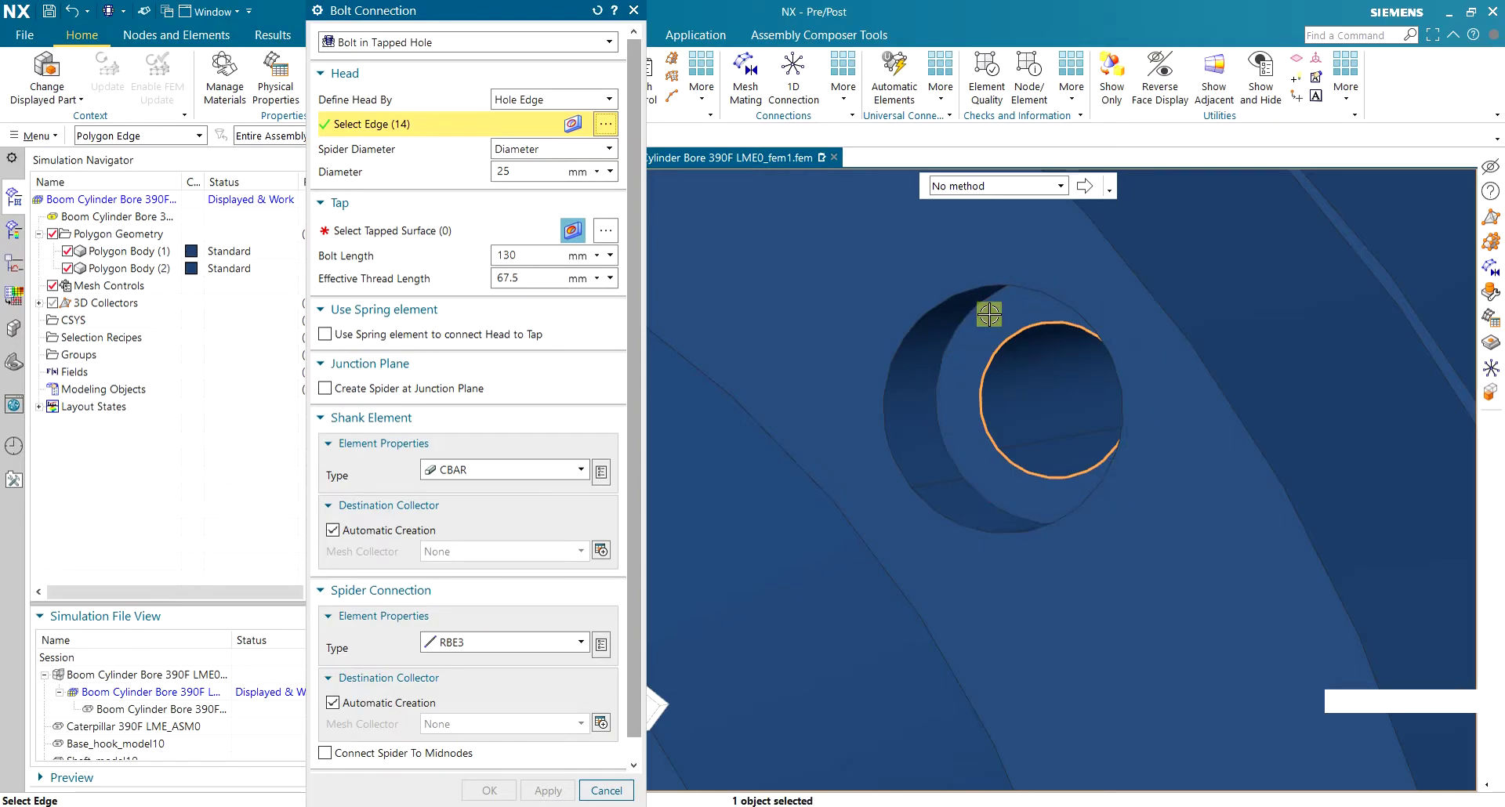
scroll(989, 313, down, 3)
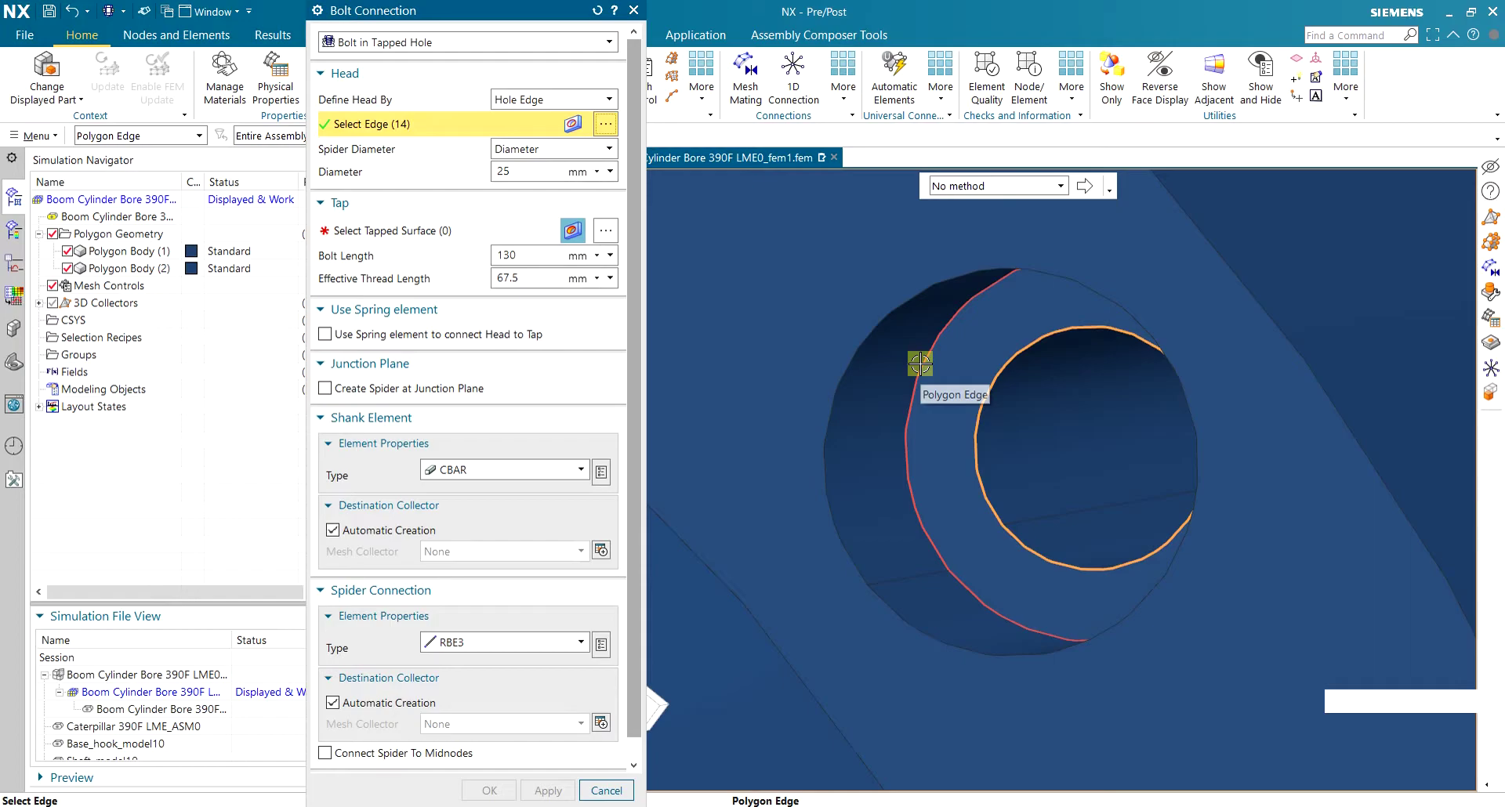
click(920, 364)
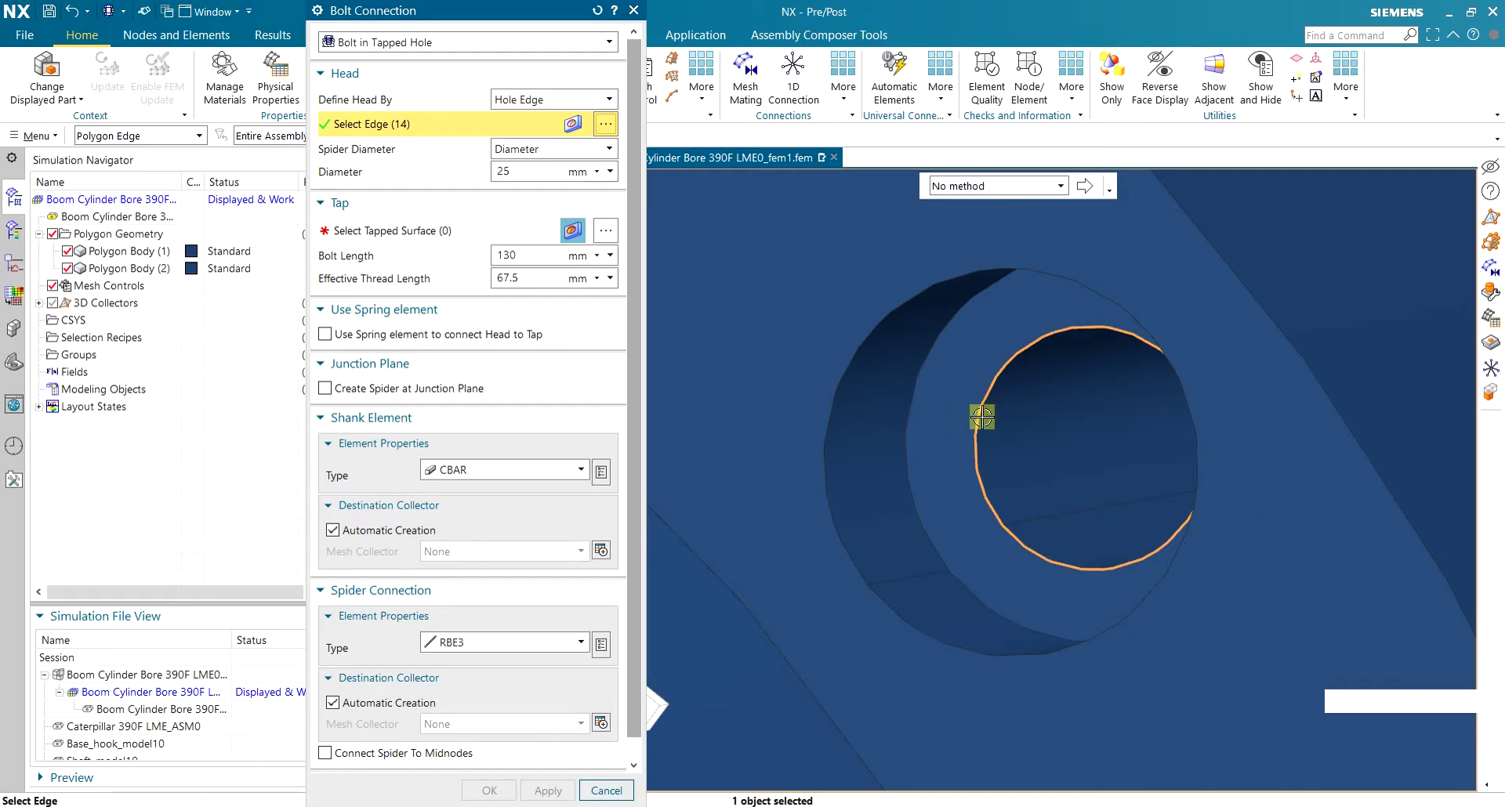
click(511, 151)
click(537, 154)
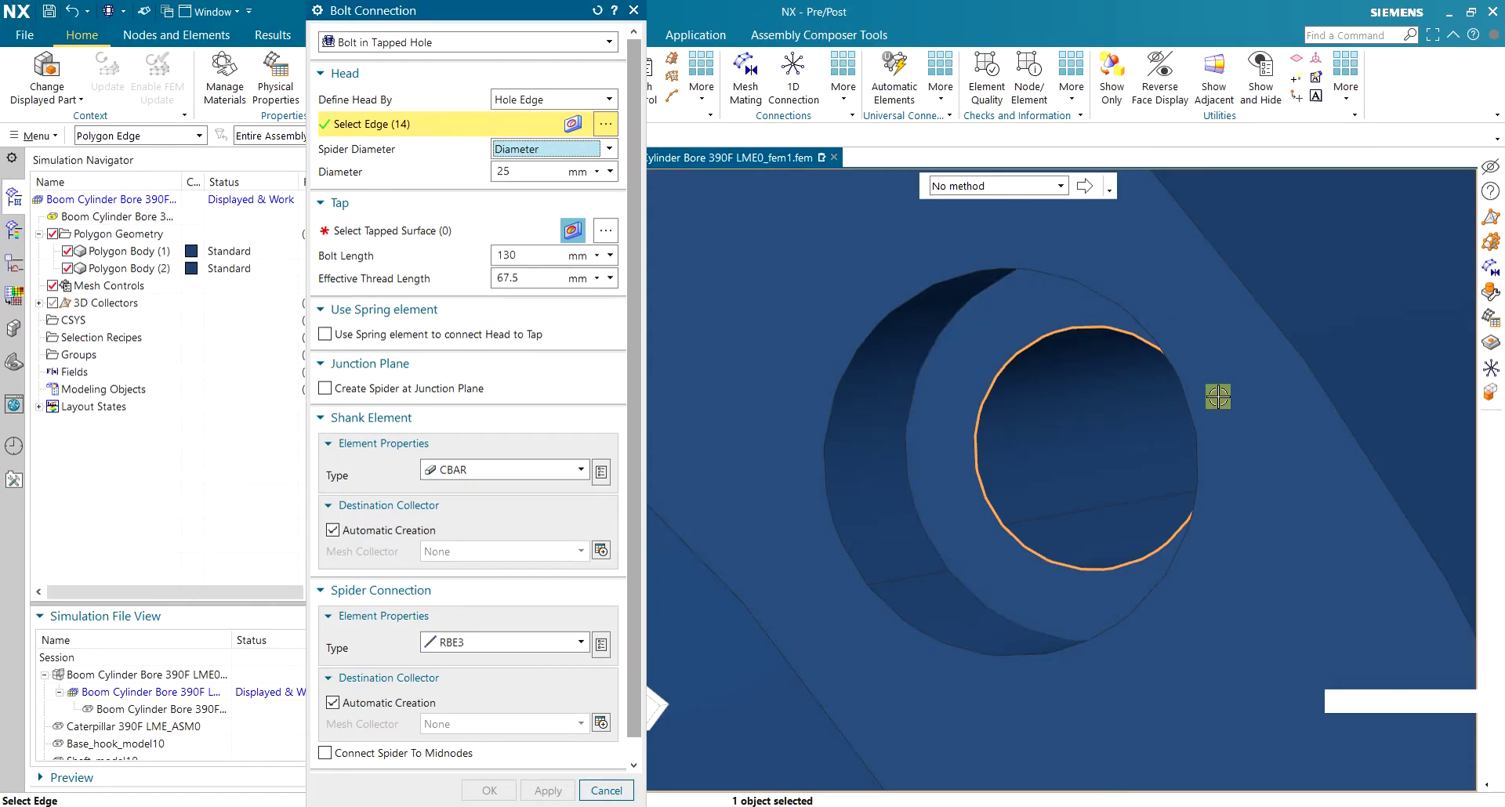
click(516, 174)
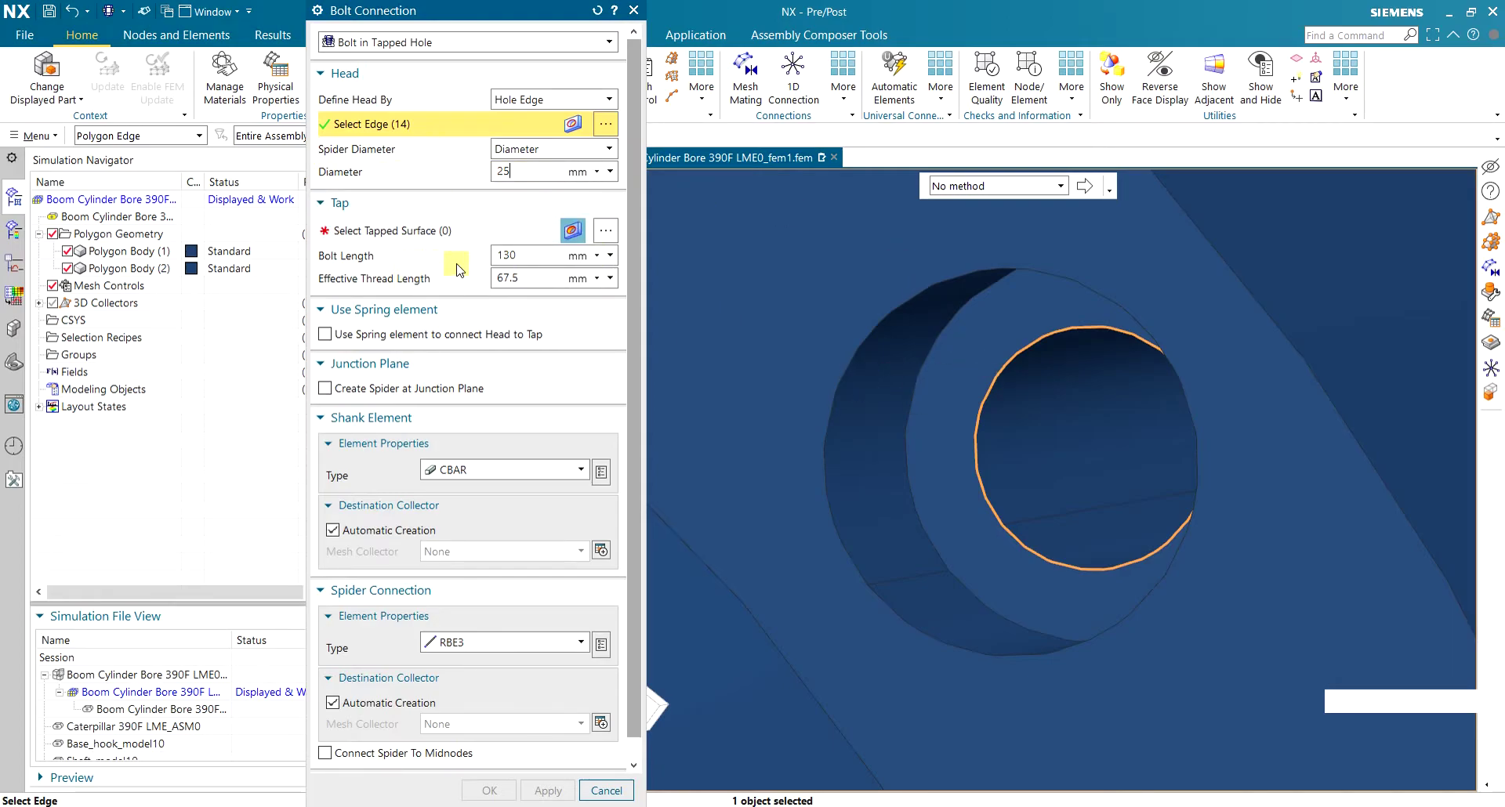
Activate the tapped surface selection and display only Polygon Body (1), with Polygon Body (2) hidden
click(436, 235)
click(416, 235)
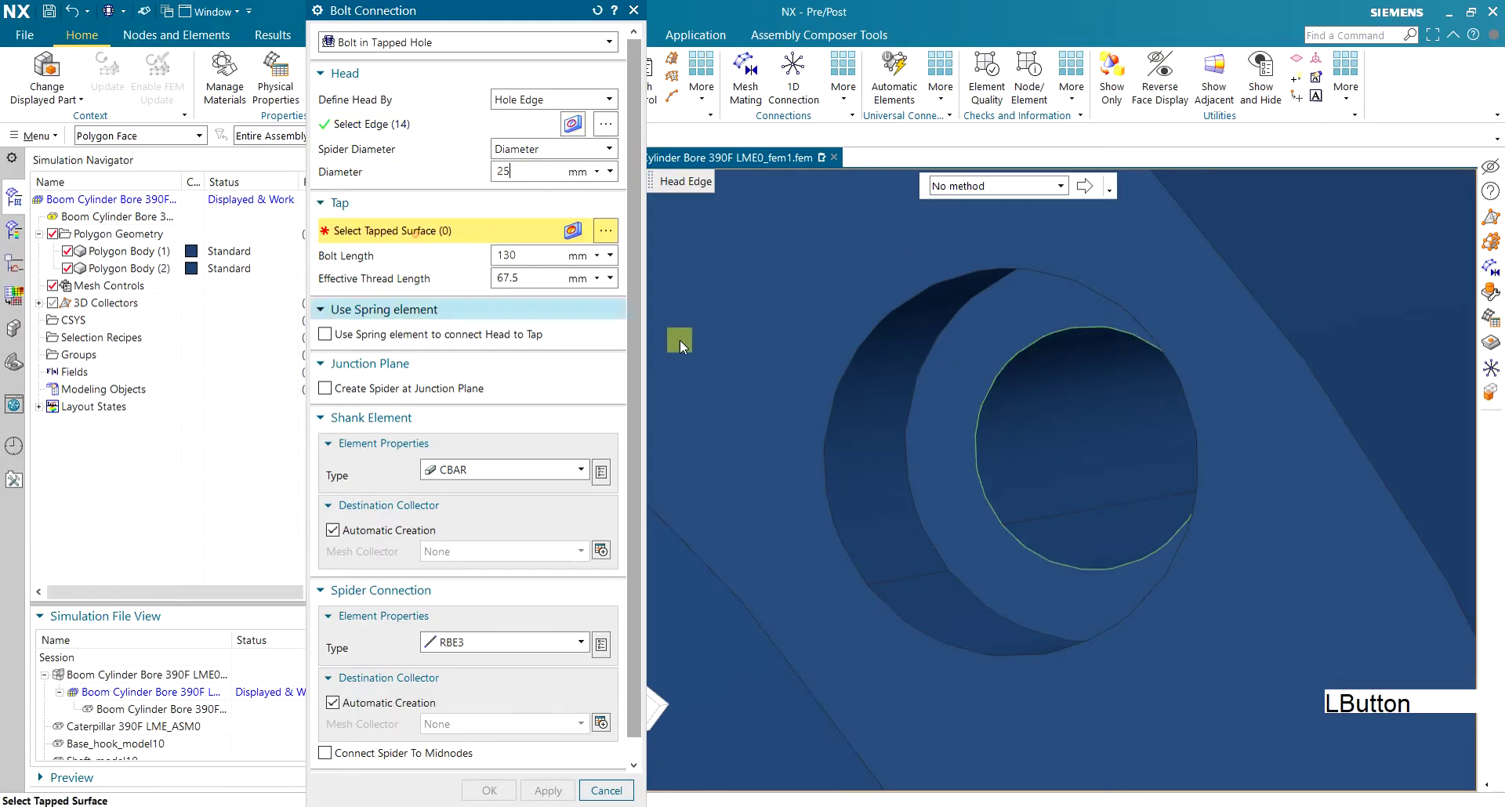
scroll(853, 379, down, 5)
scroll(853, 379, down, 5)
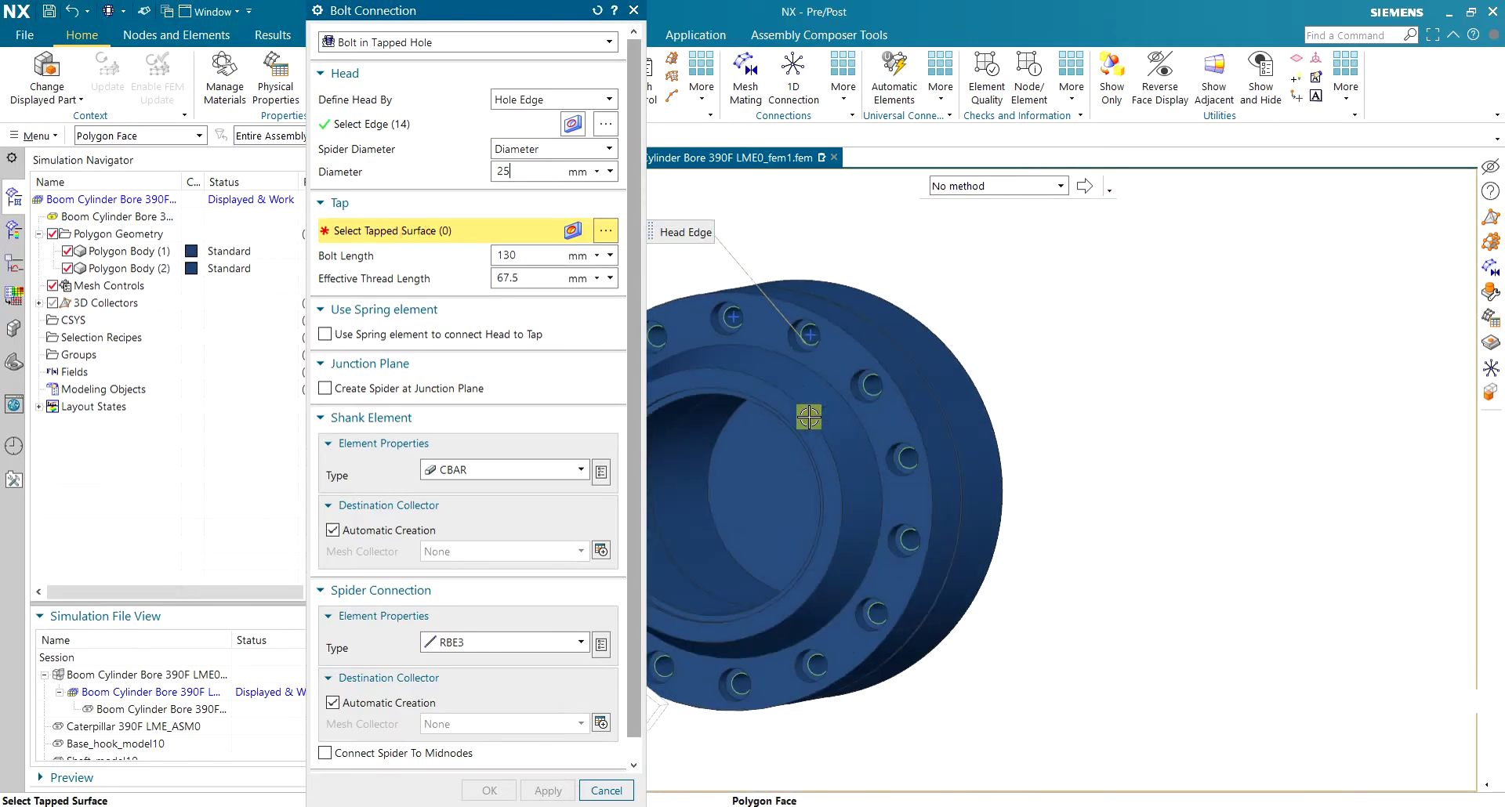
click(68, 268)
click(67, 252)
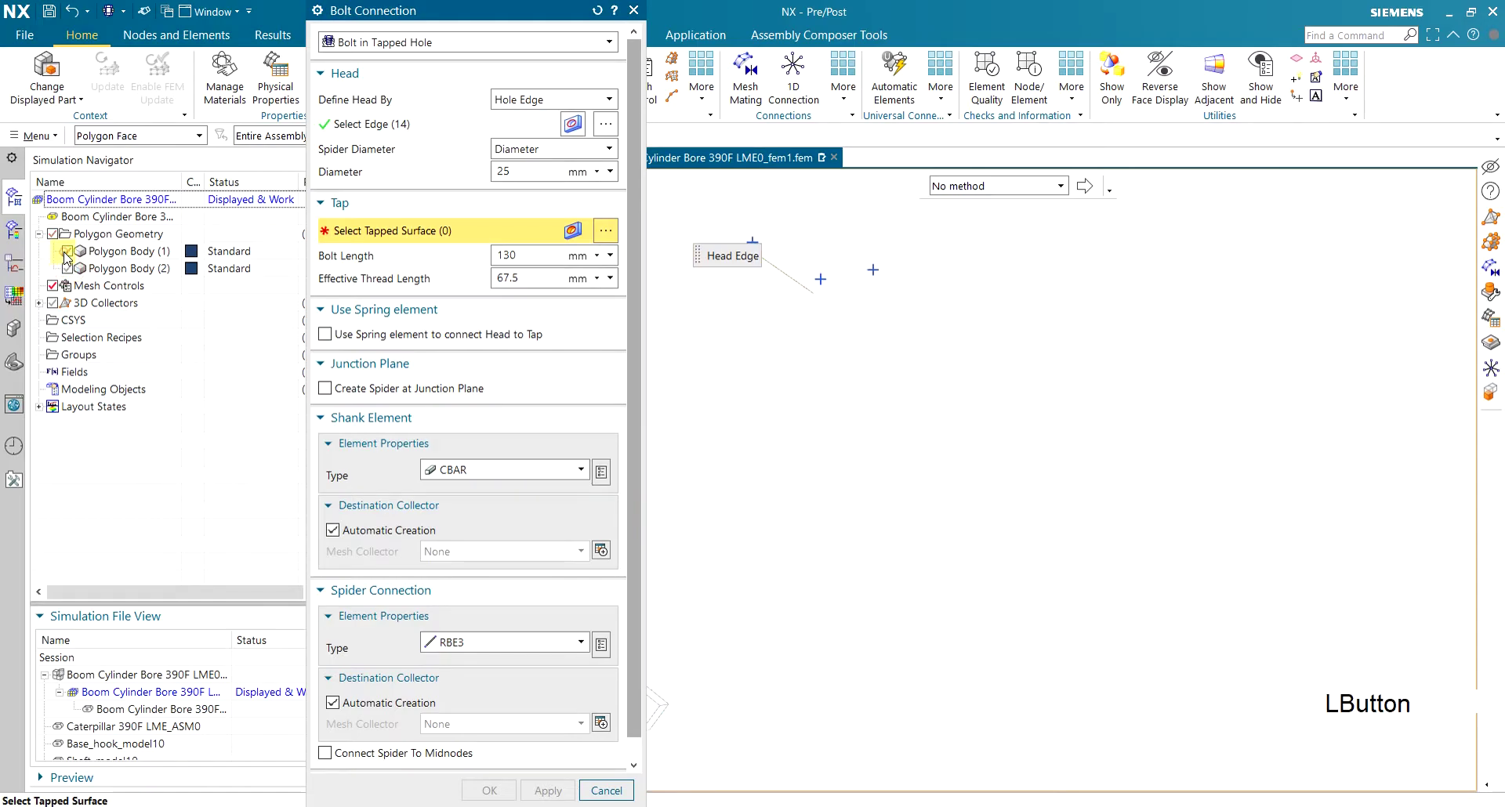
click(65, 268)
scroll(885, 364, down, 3)
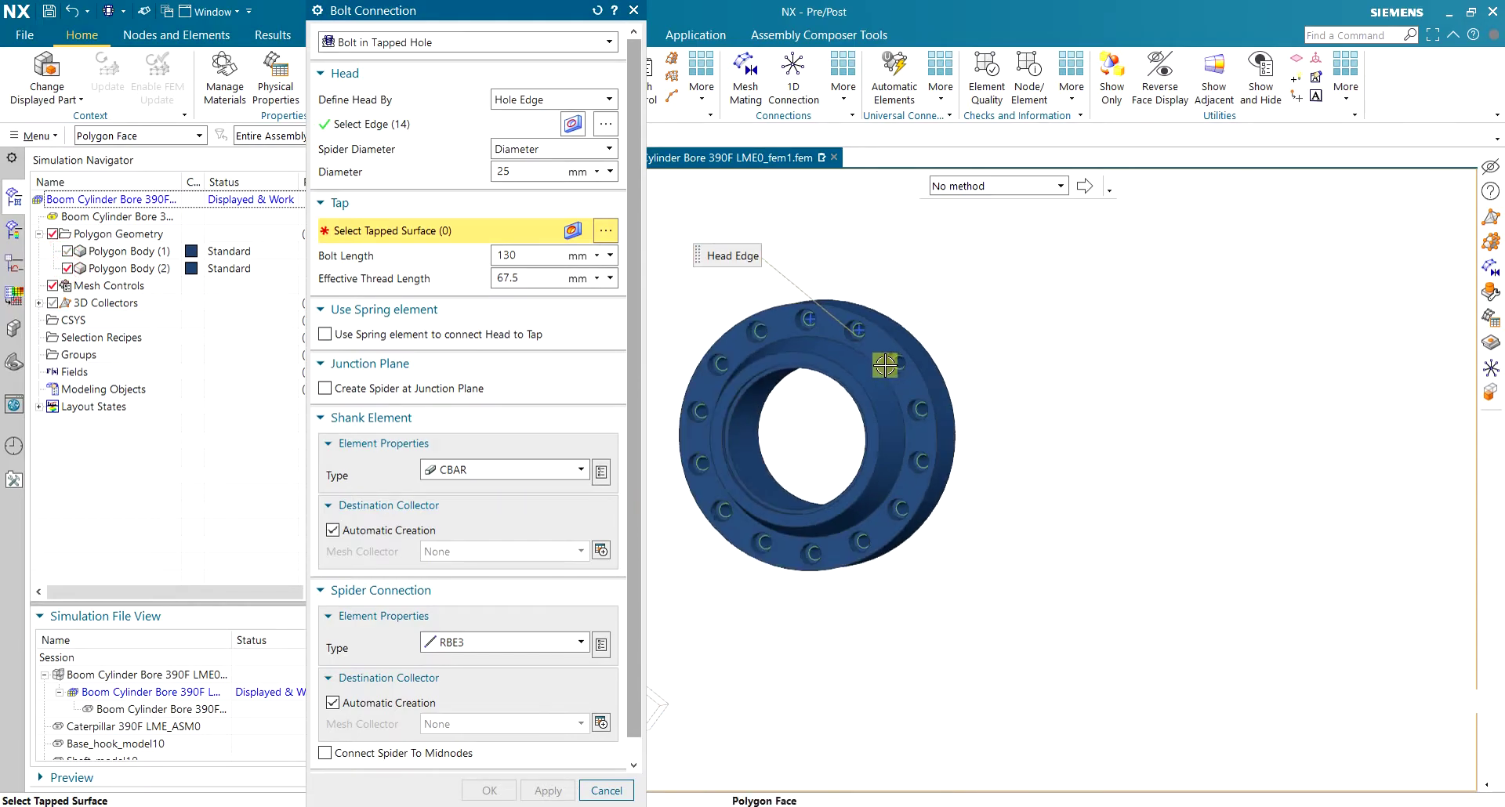
scroll(673, 373, up, 2)
click(67, 269)
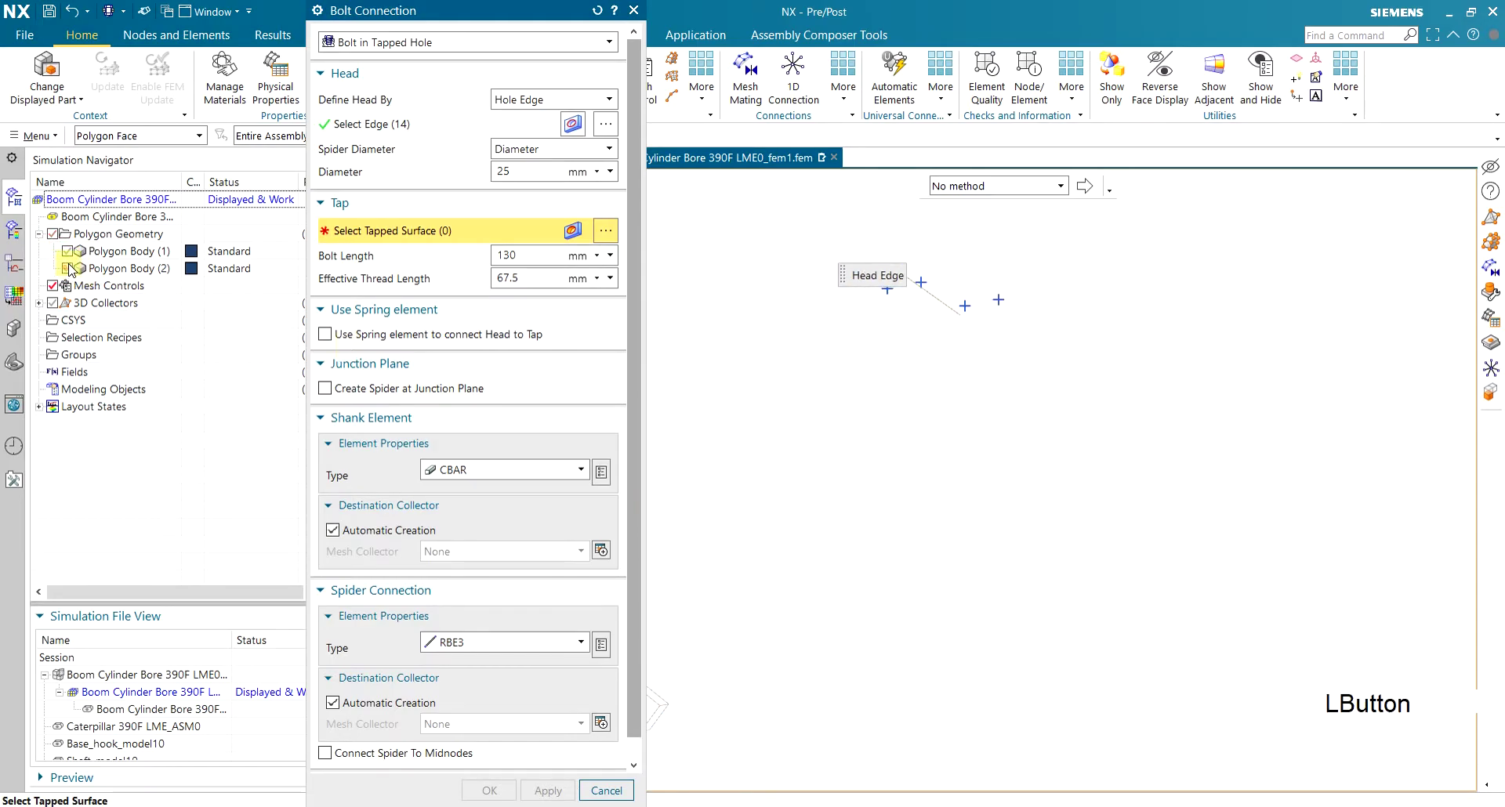
click(67, 251)
Pick the cylindrical walls of six adjacent bolt holes in Polygon Body (1) as tapped surfaces
scroll(1045, 348, up, 4)
click(1046, 347)
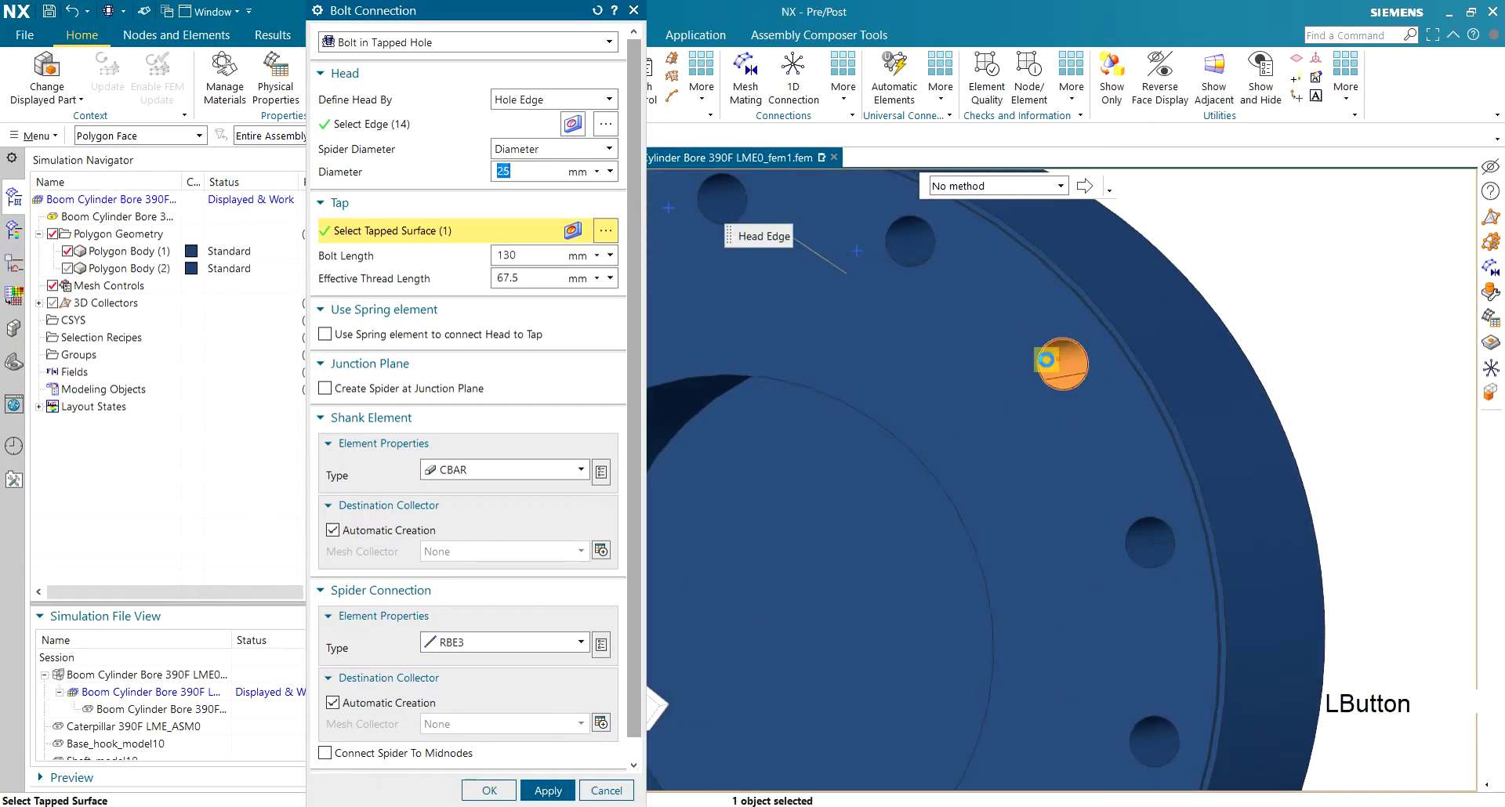
click(911, 243)
click(1149, 550)
click(1152, 736)
scroll(1101, 627, down, 5)
scroll(1098, 681, up, 5)
click(1121, 627)
click(975, 753)
Add the cylindrical walls of the remaining eight bolt holes as tapped surfaces, and open the bolt length for editing
scroll(885, 776, down, 5)
scroll(772, 795, up, 3)
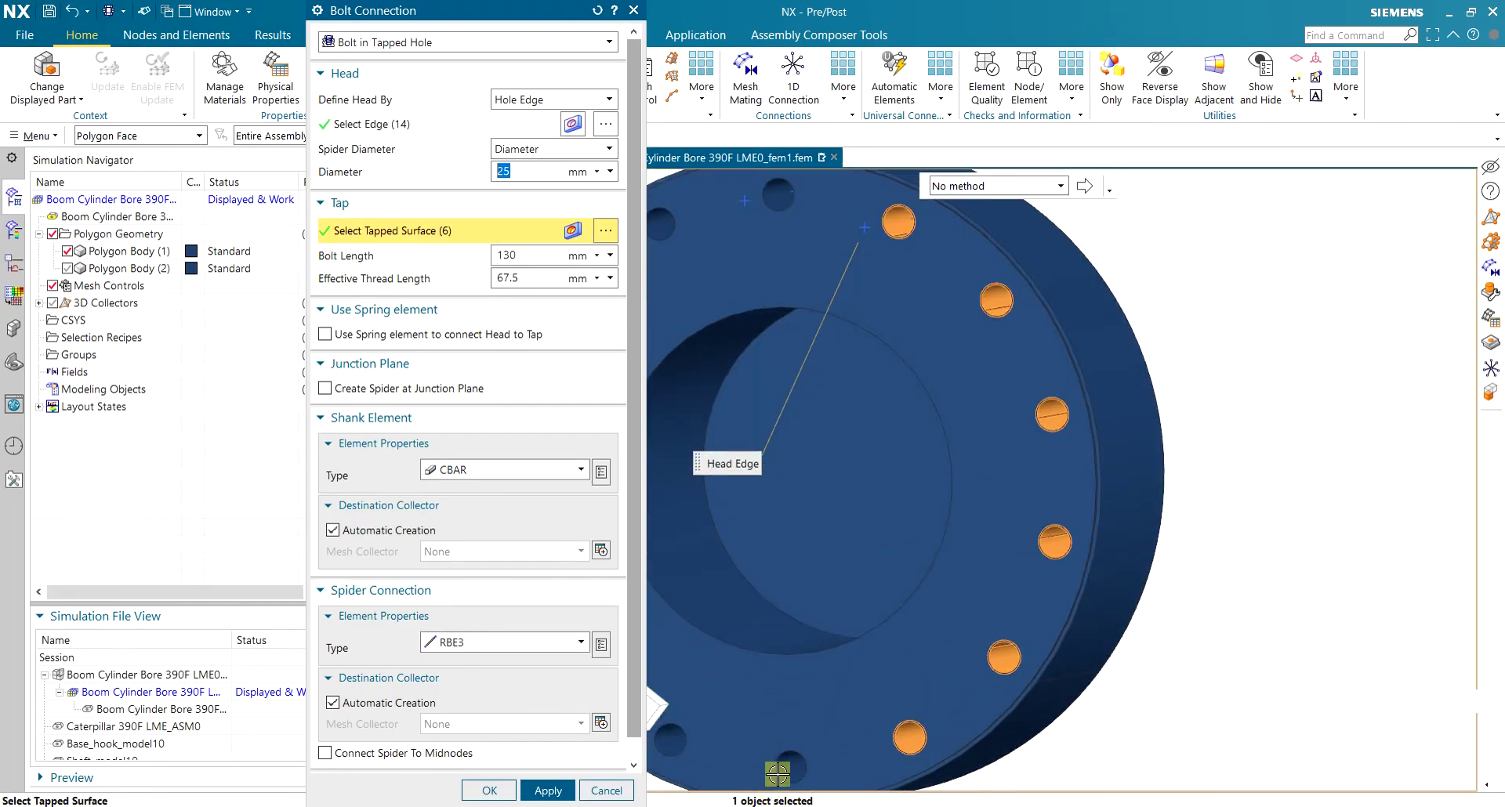
click(786, 766)
click(683, 749)
scroll(748, 677, down, 3)
scroll(748, 678, down, 2)
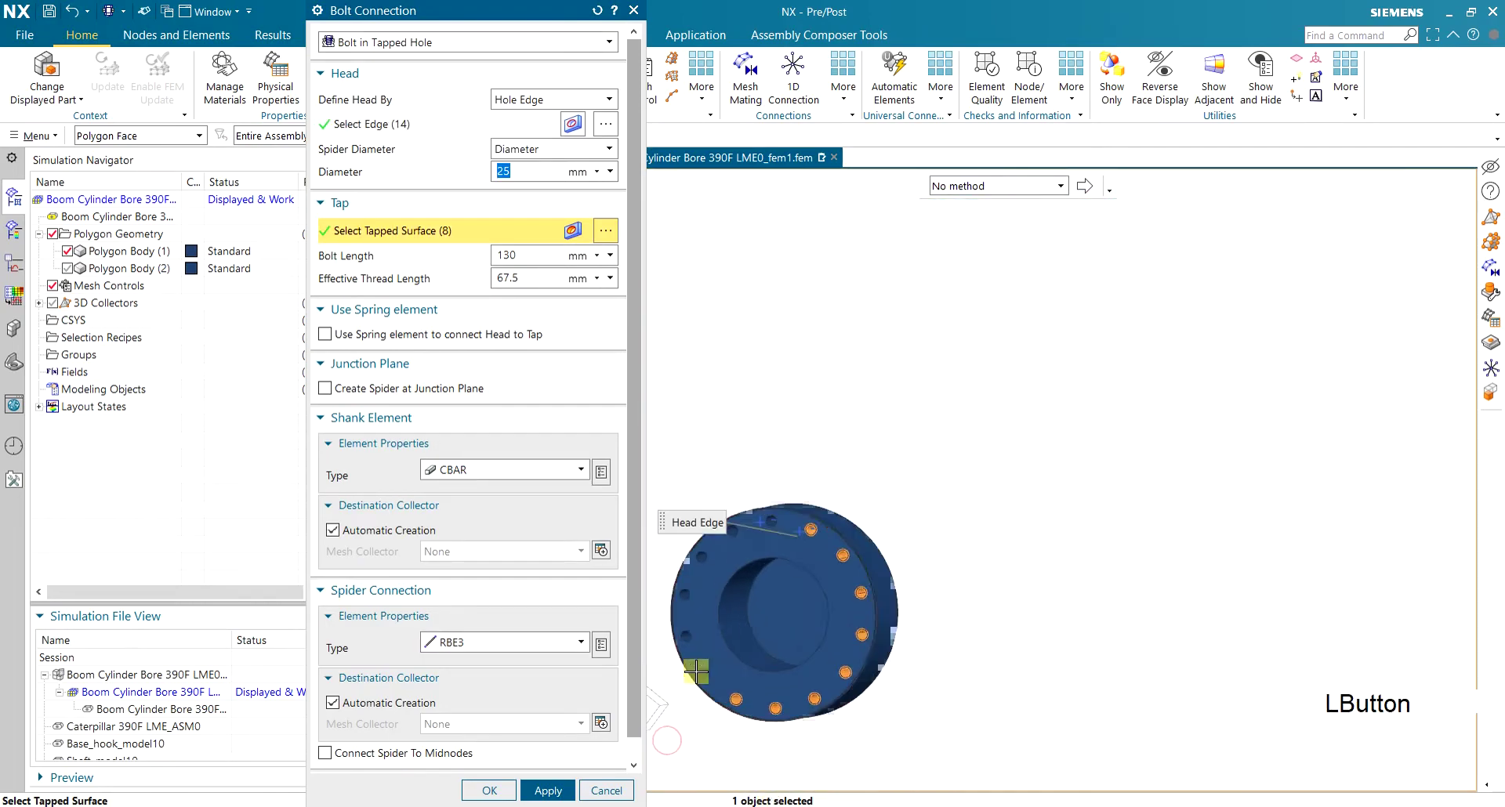
scroll(705, 674, up, 5)
click(721, 673)
click(672, 558)
click(665, 431)
click(715, 313)
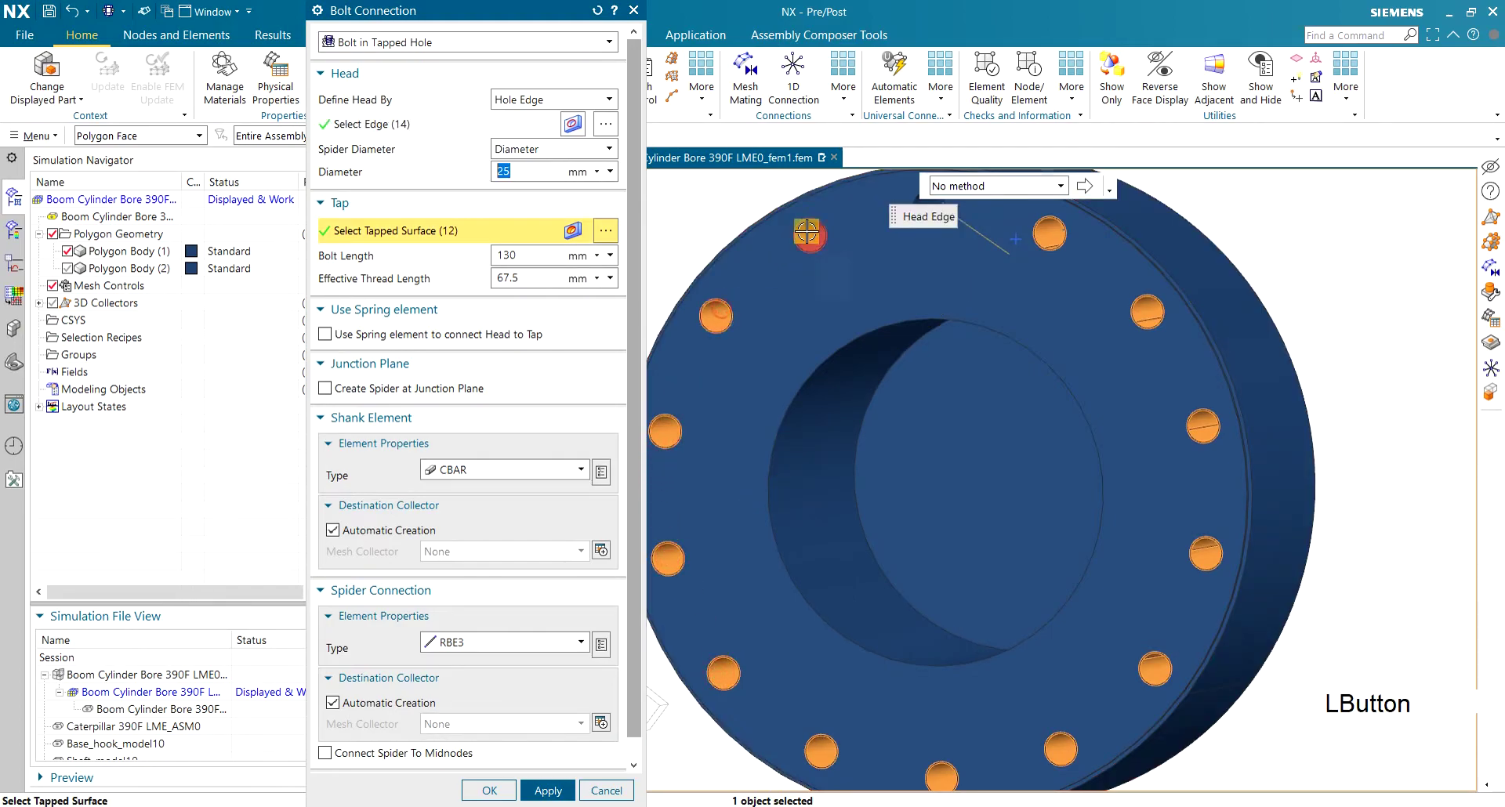
click(807, 233)
scroll(839, 329, down, 2)
scroll(845, 323, up, 5)
click(844, 323)
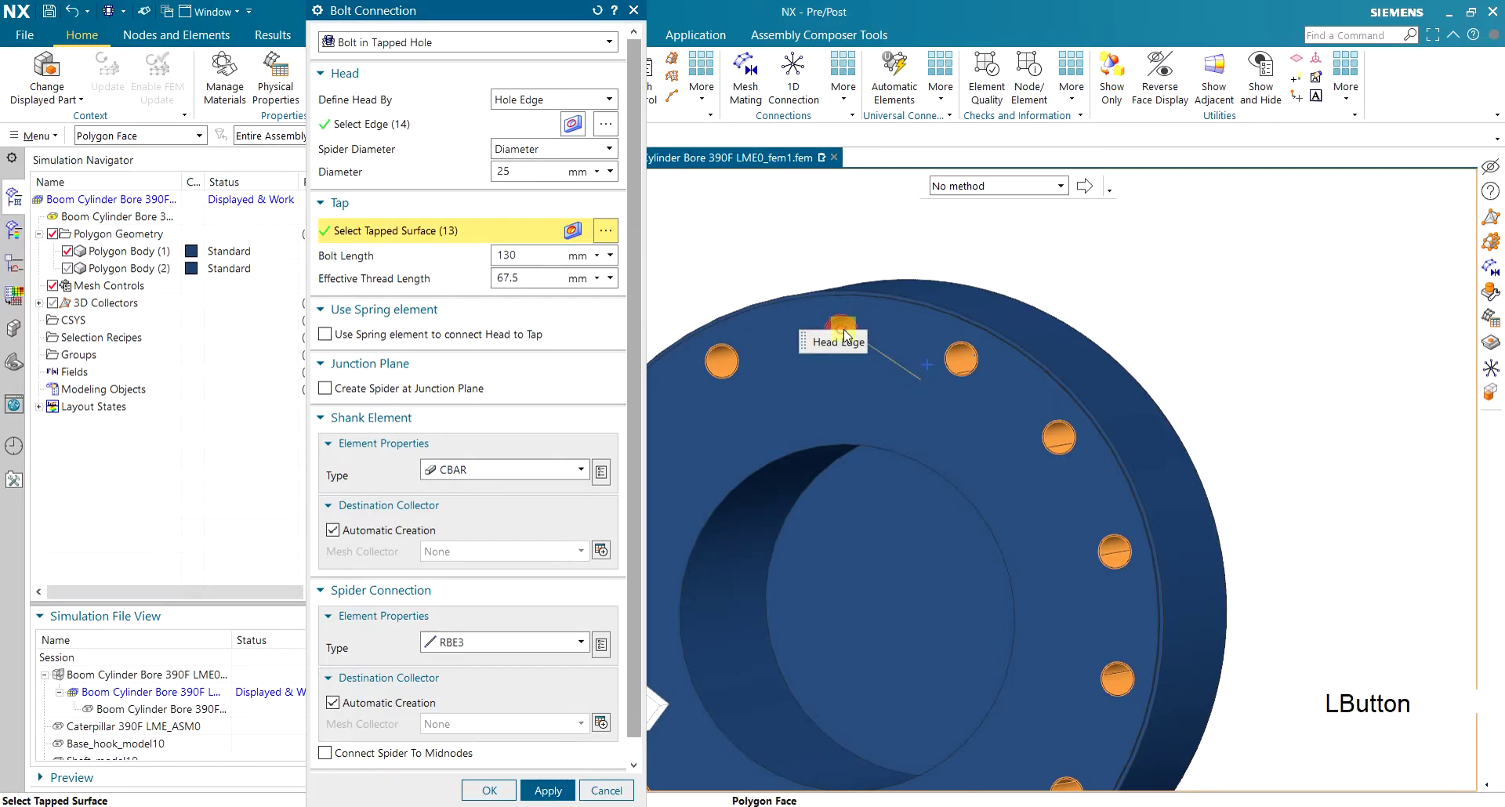
scroll(877, 331, down, 3)
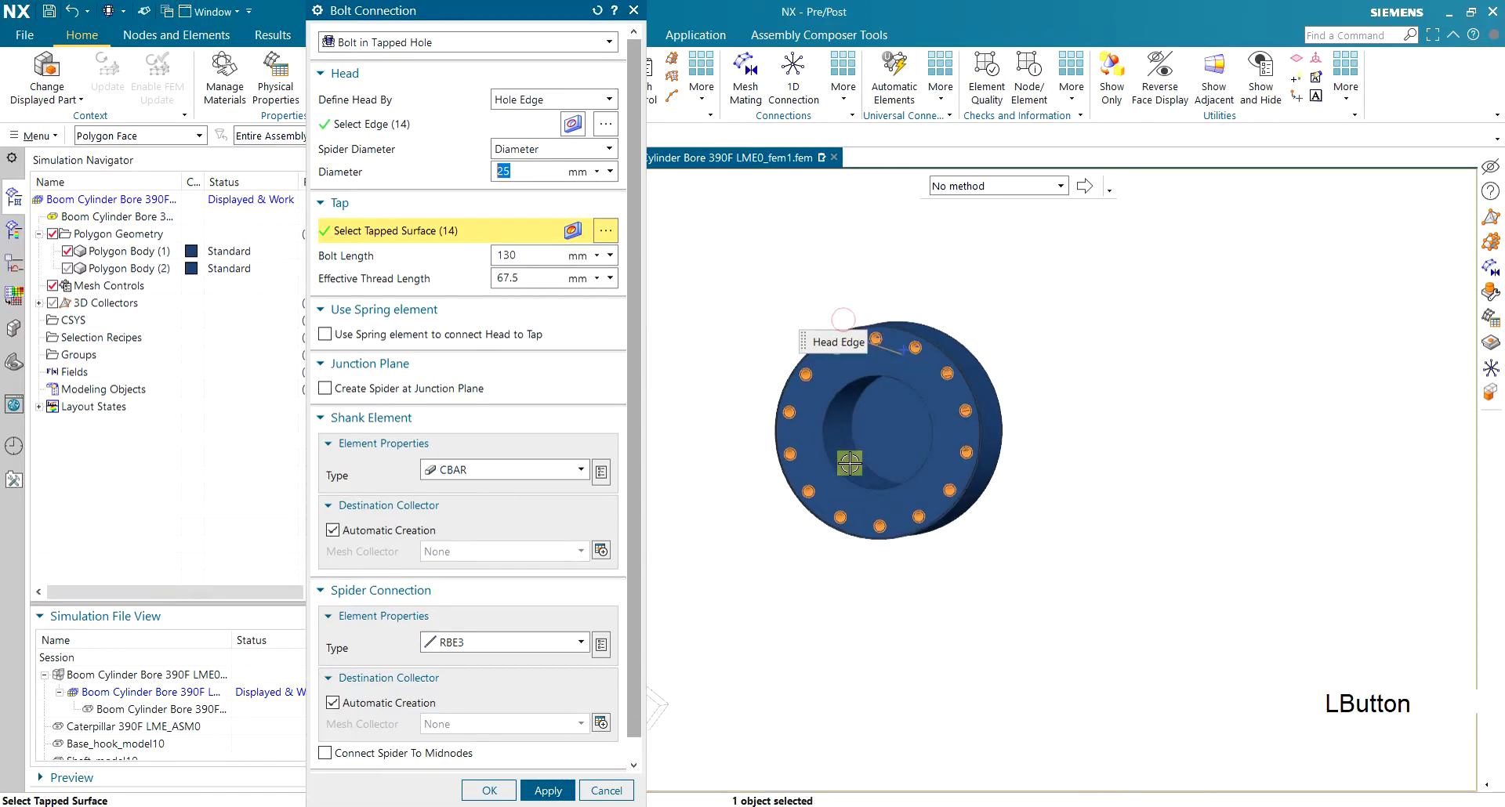
scroll(753, 378, up, 2)
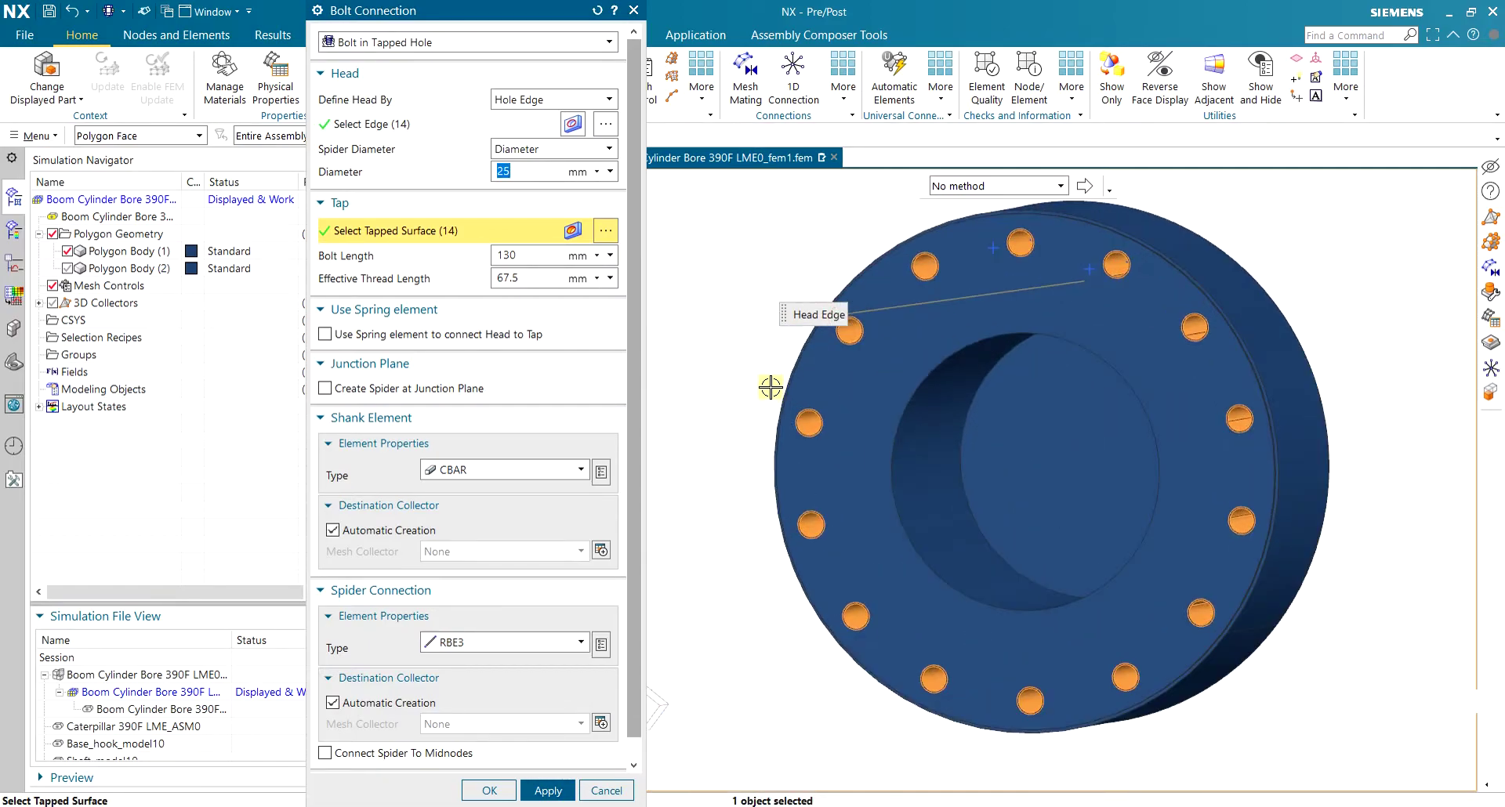
click(538, 258)
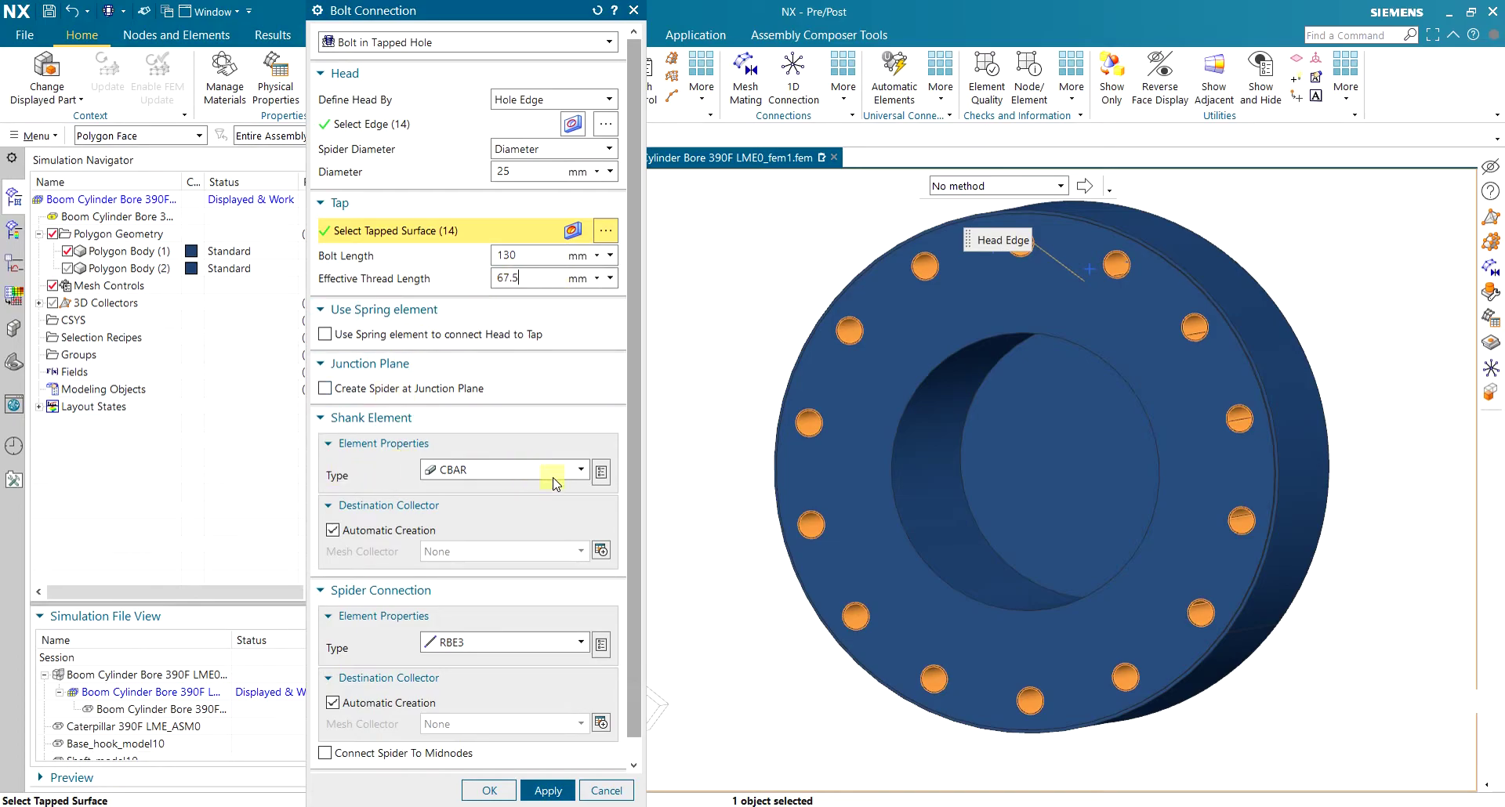
Display Polygon Body (2) again while keeping the fourteen tapped surfaces selected
scroll(1111, 259, up, 3)
scroll(1112, 258, down, 2)
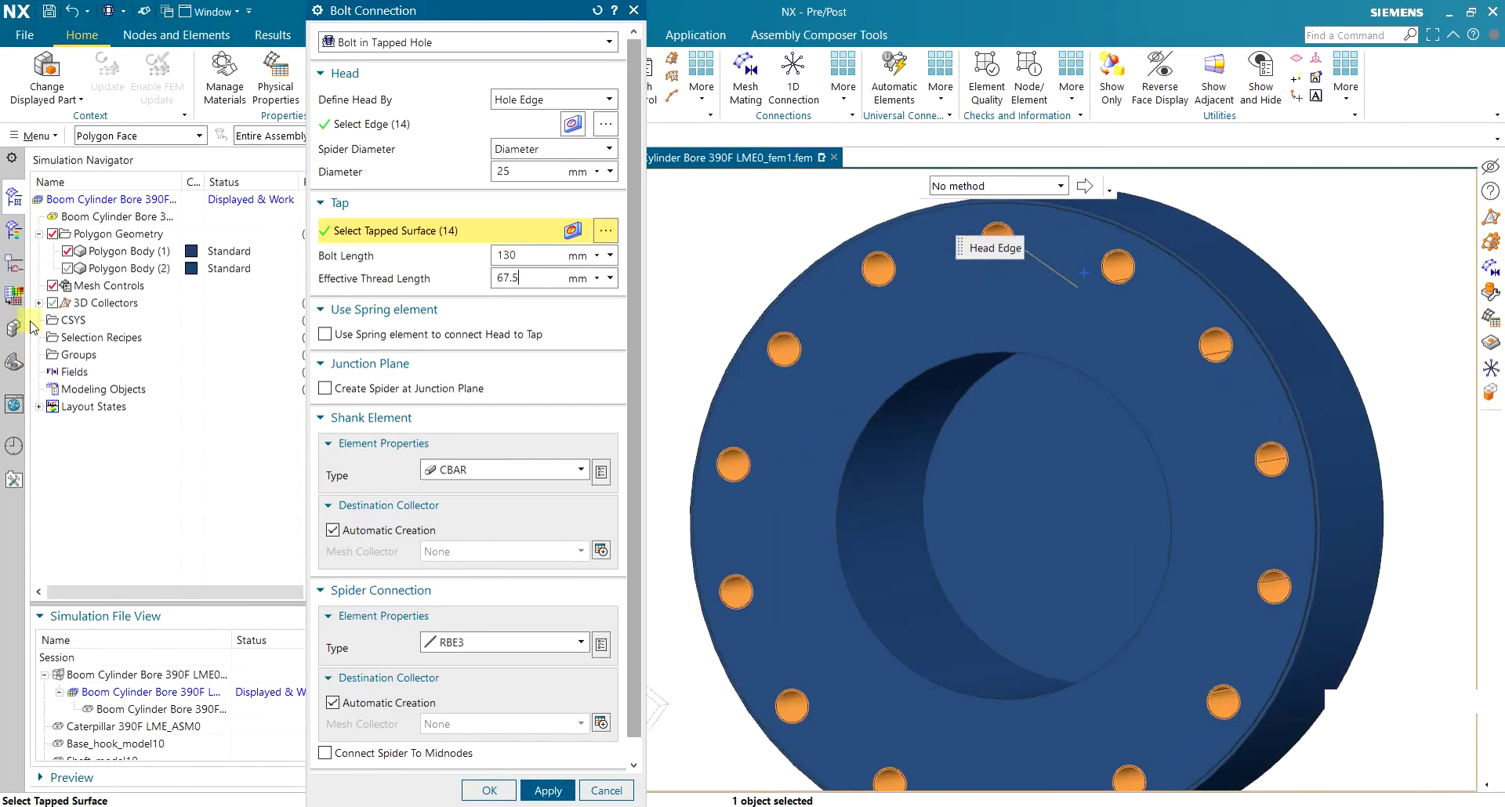
click(67, 269)
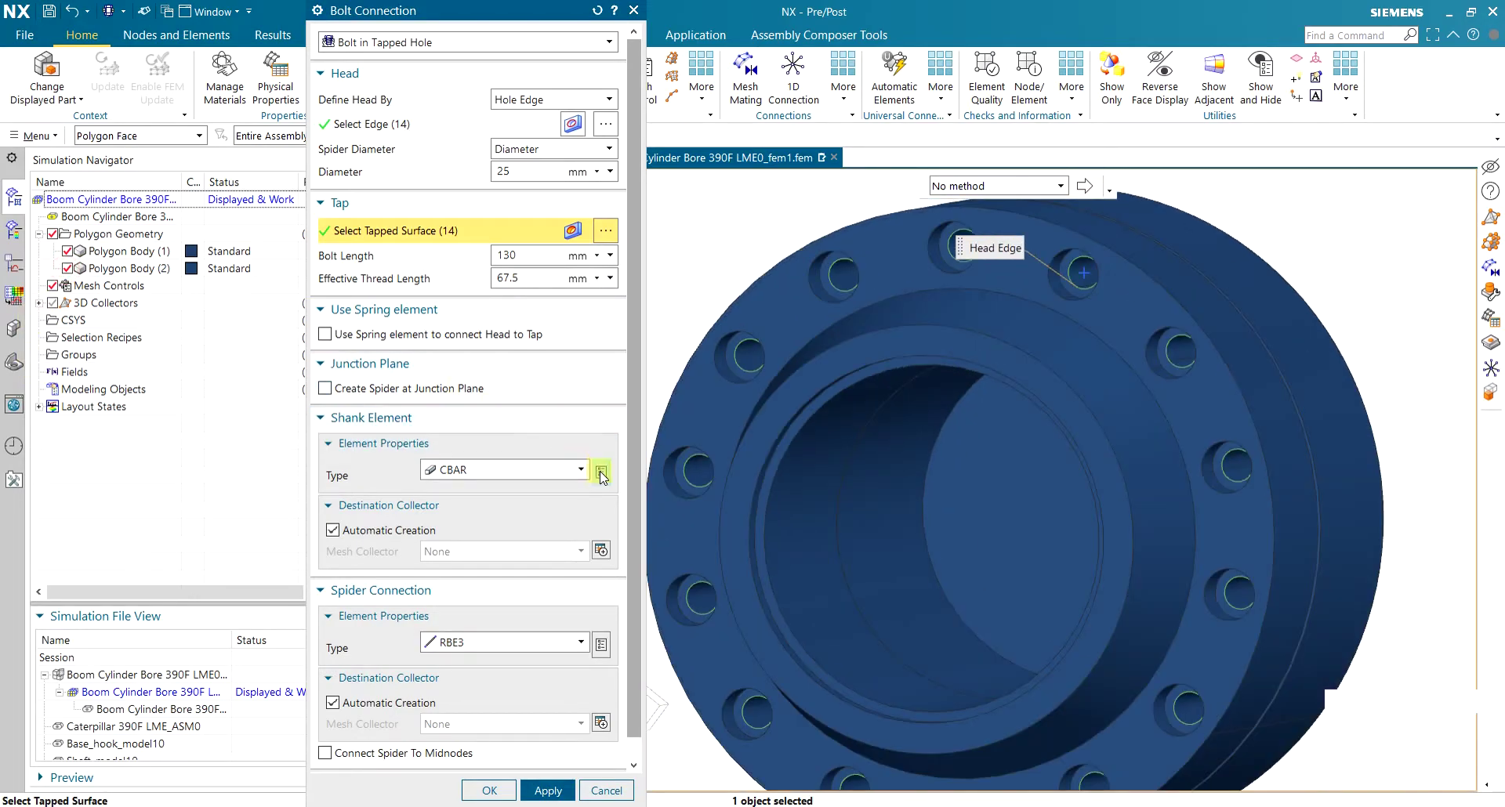
Start a new mesh collector for the CBAR shank elements, named Bar Collector(M16), with physical property type PBAR
click(601, 551)
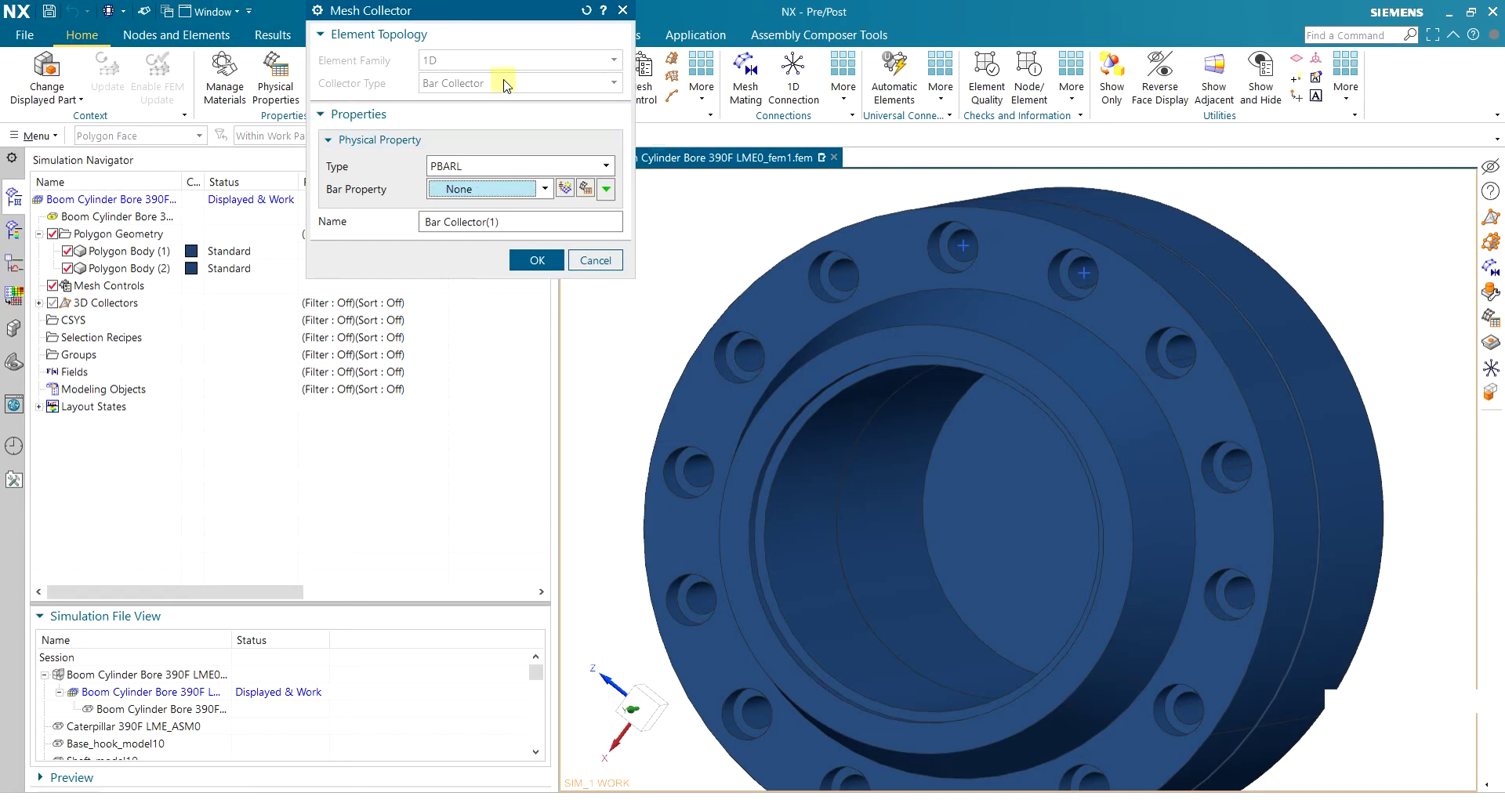
drag(495, 23, 501, 151)
click(527, 358)
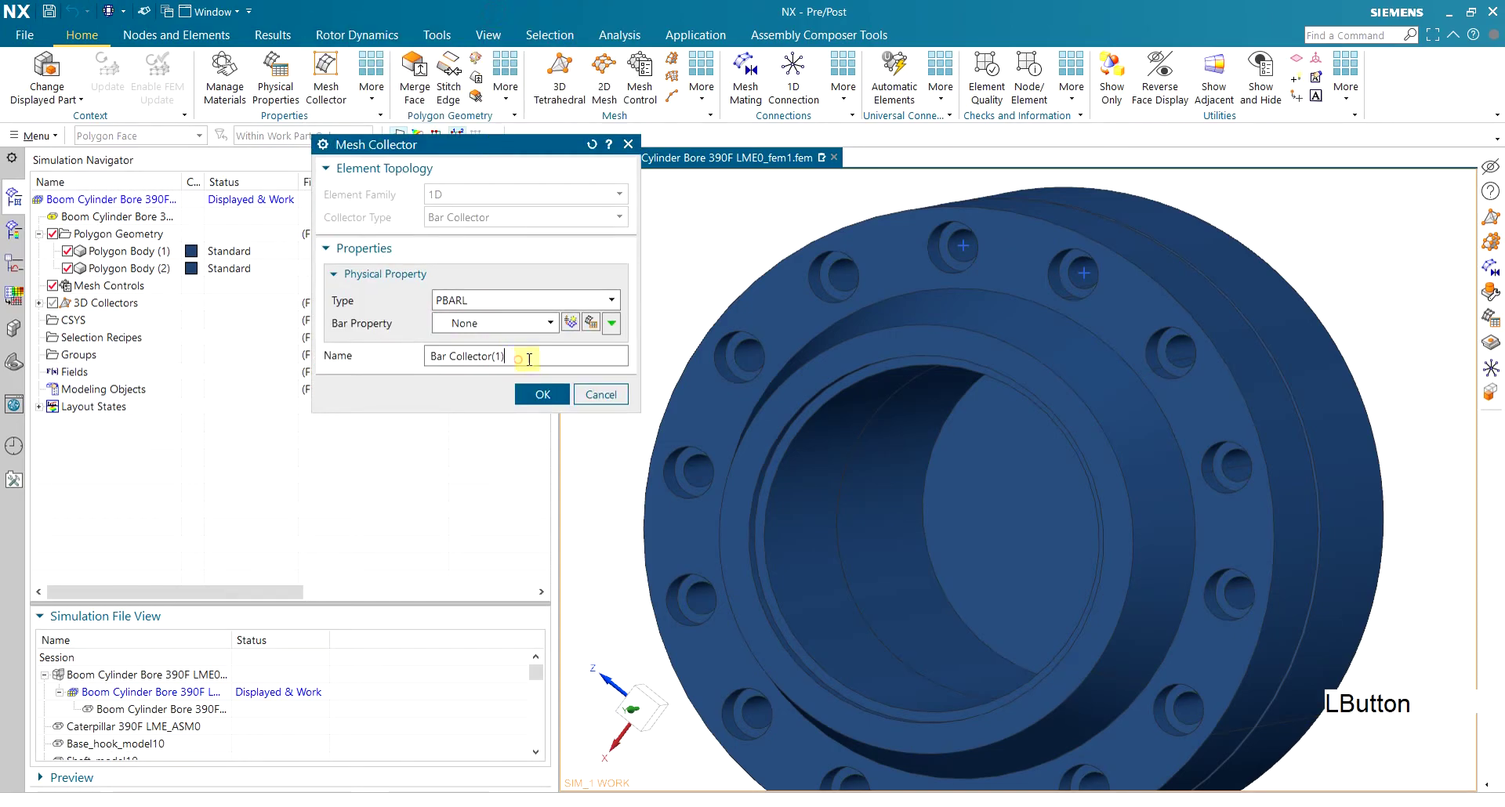
key(BackSpace)
key(BackSpace)
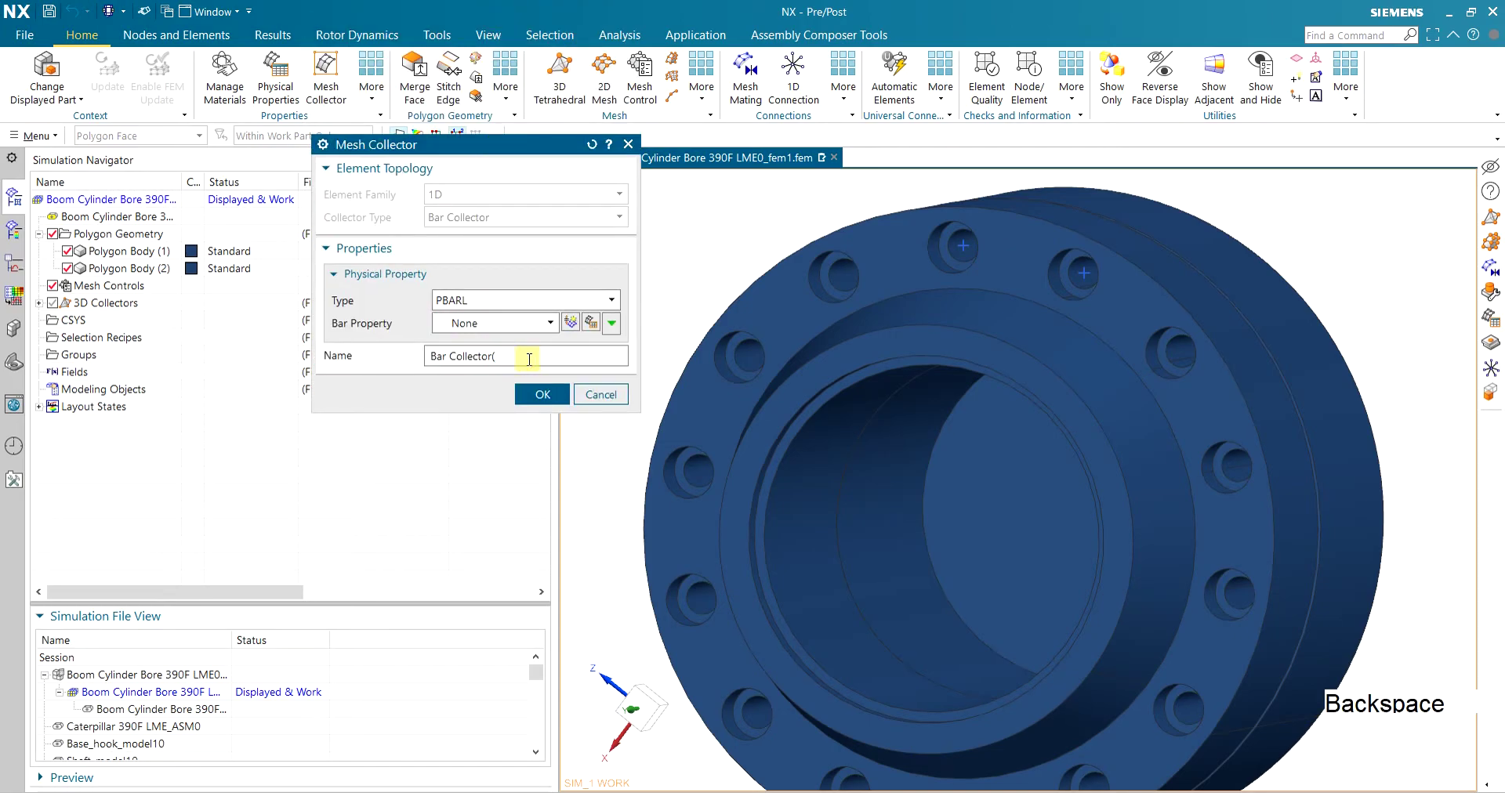
text(M16)
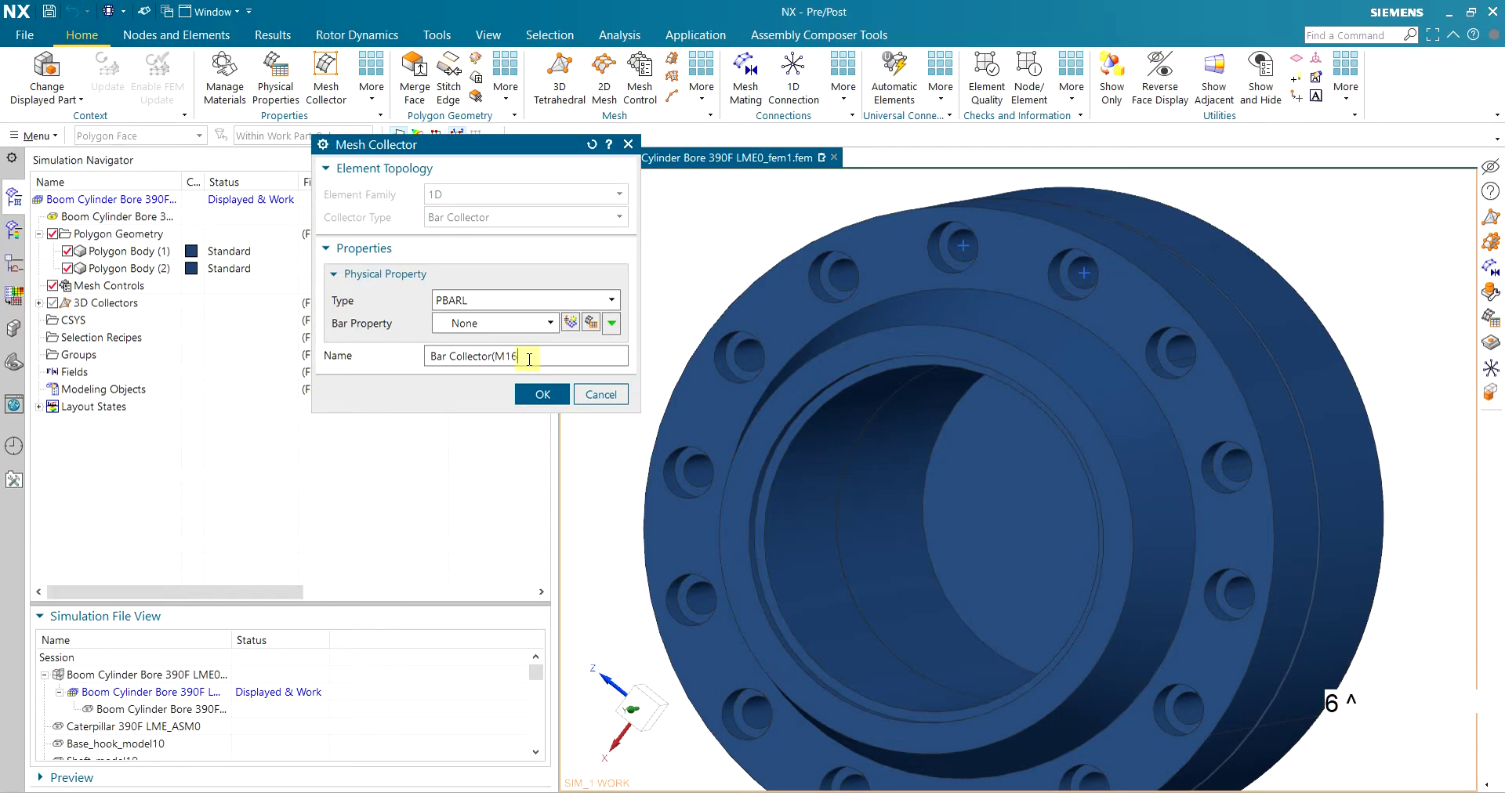
click(515, 300)
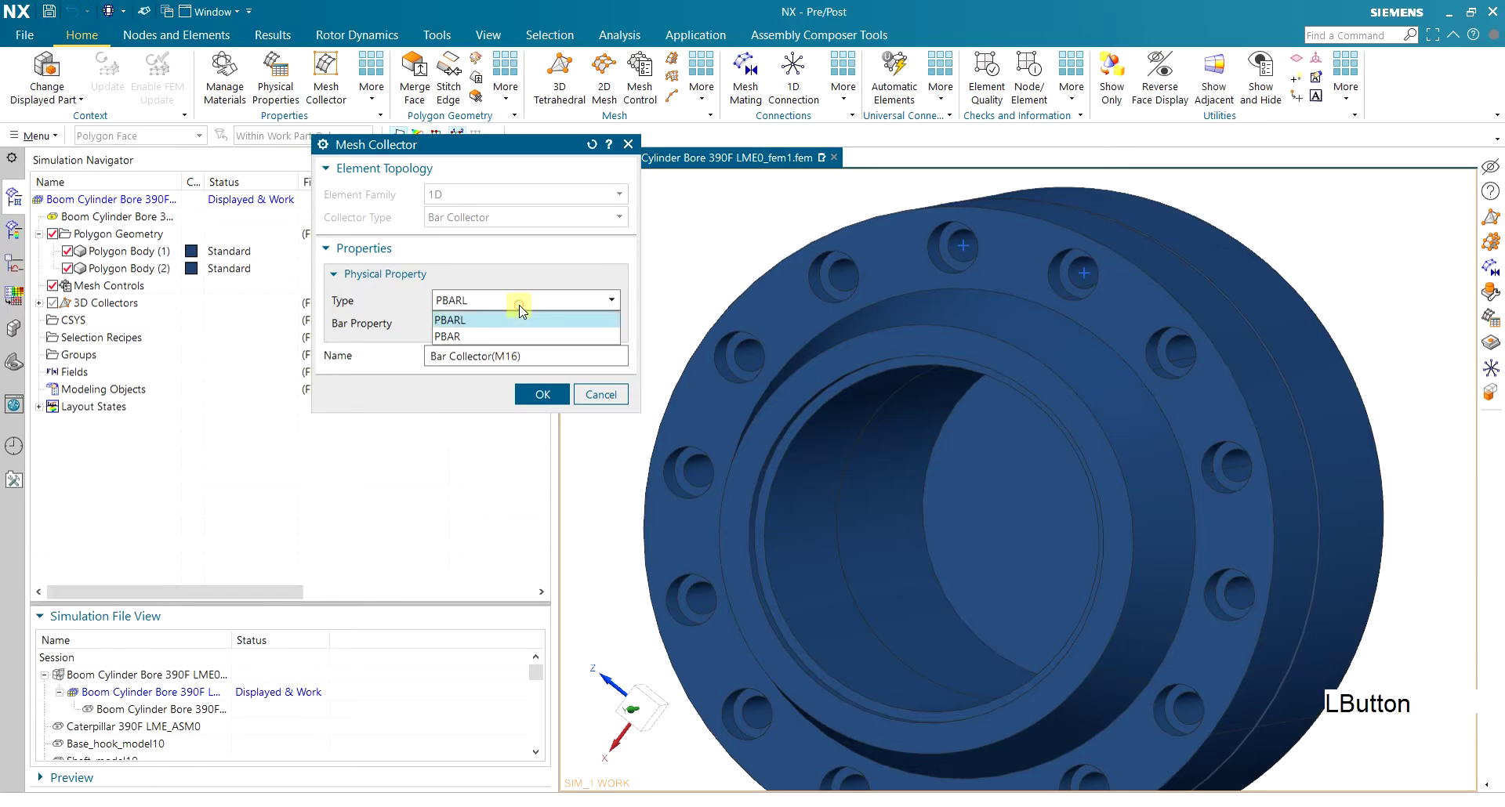
click(514, 333)
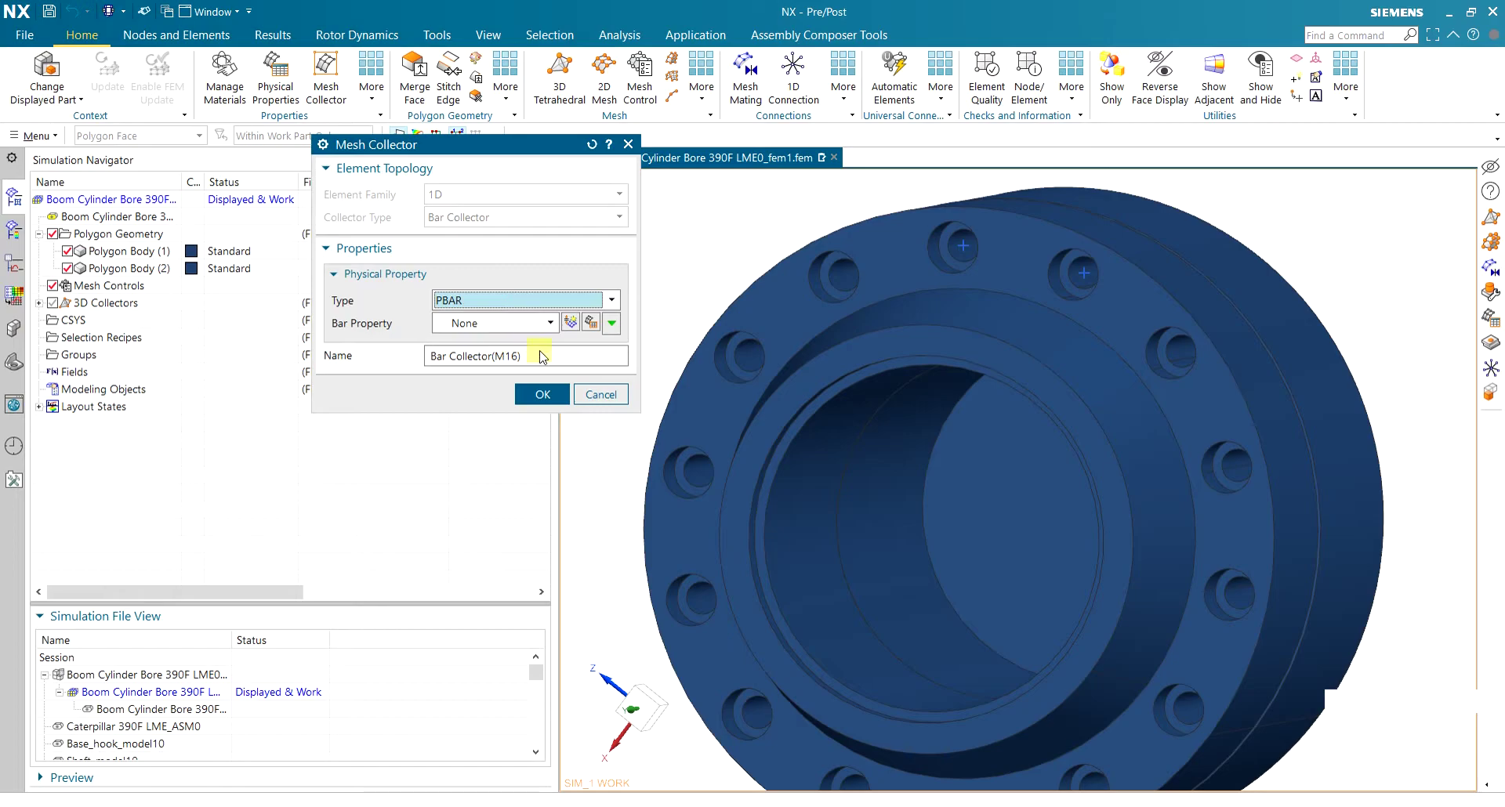
Create a PBAR property for the collector with a ROD fore section whose DIM1 is 14.14 mm
click(570, 322)
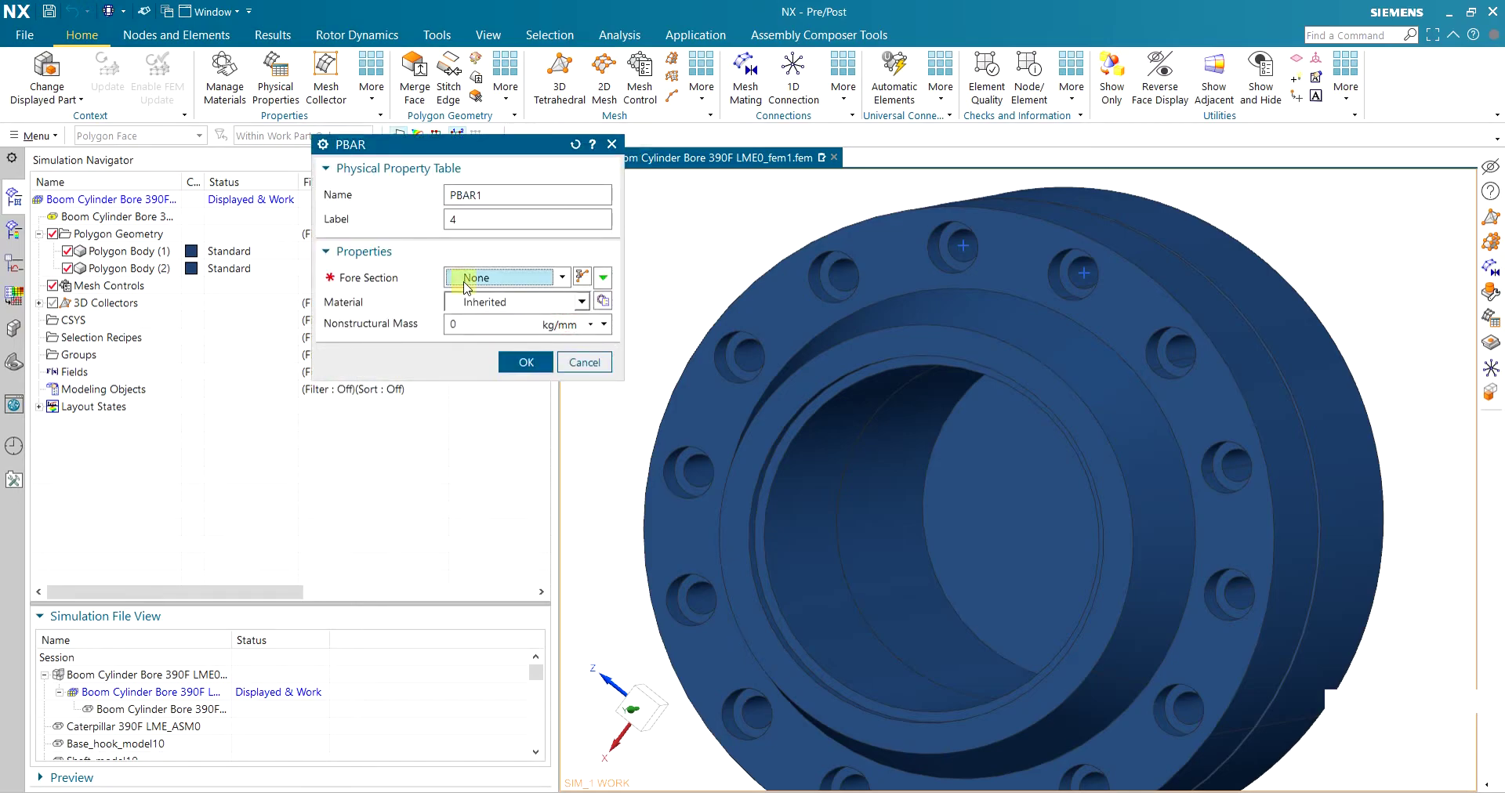
click(581, 278)
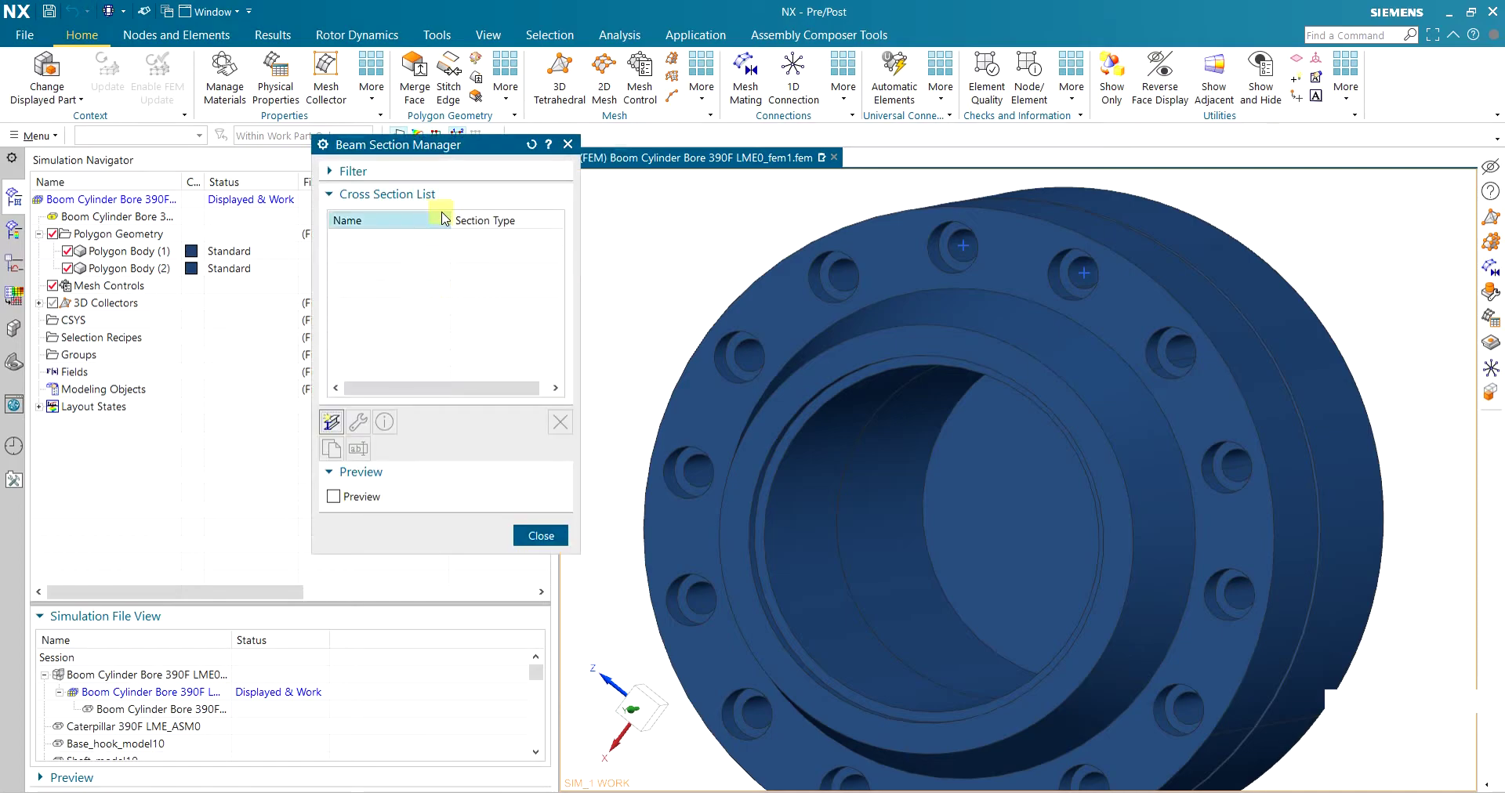
click(338, 420)
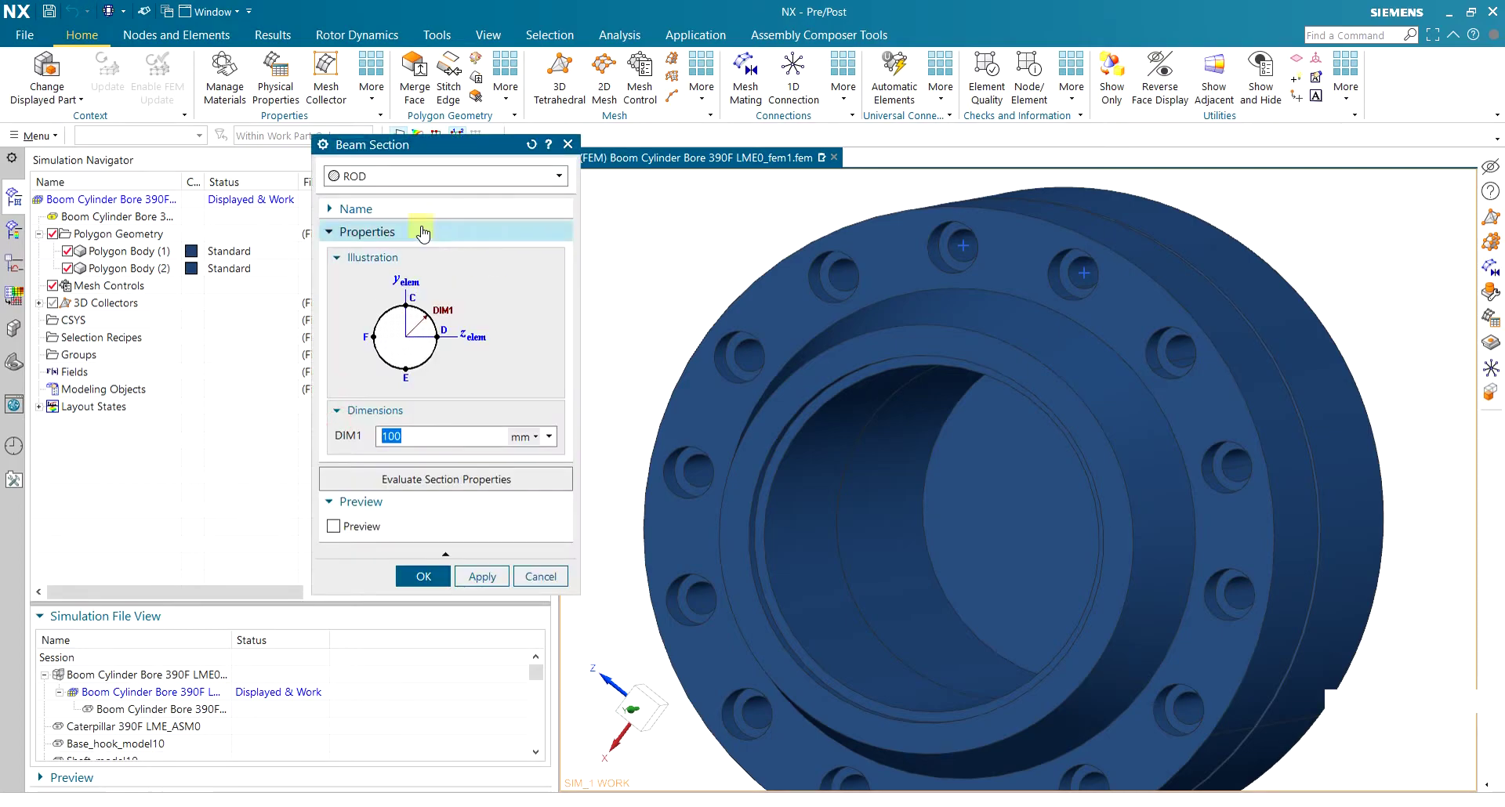
drag(386, 144, 422, 131)
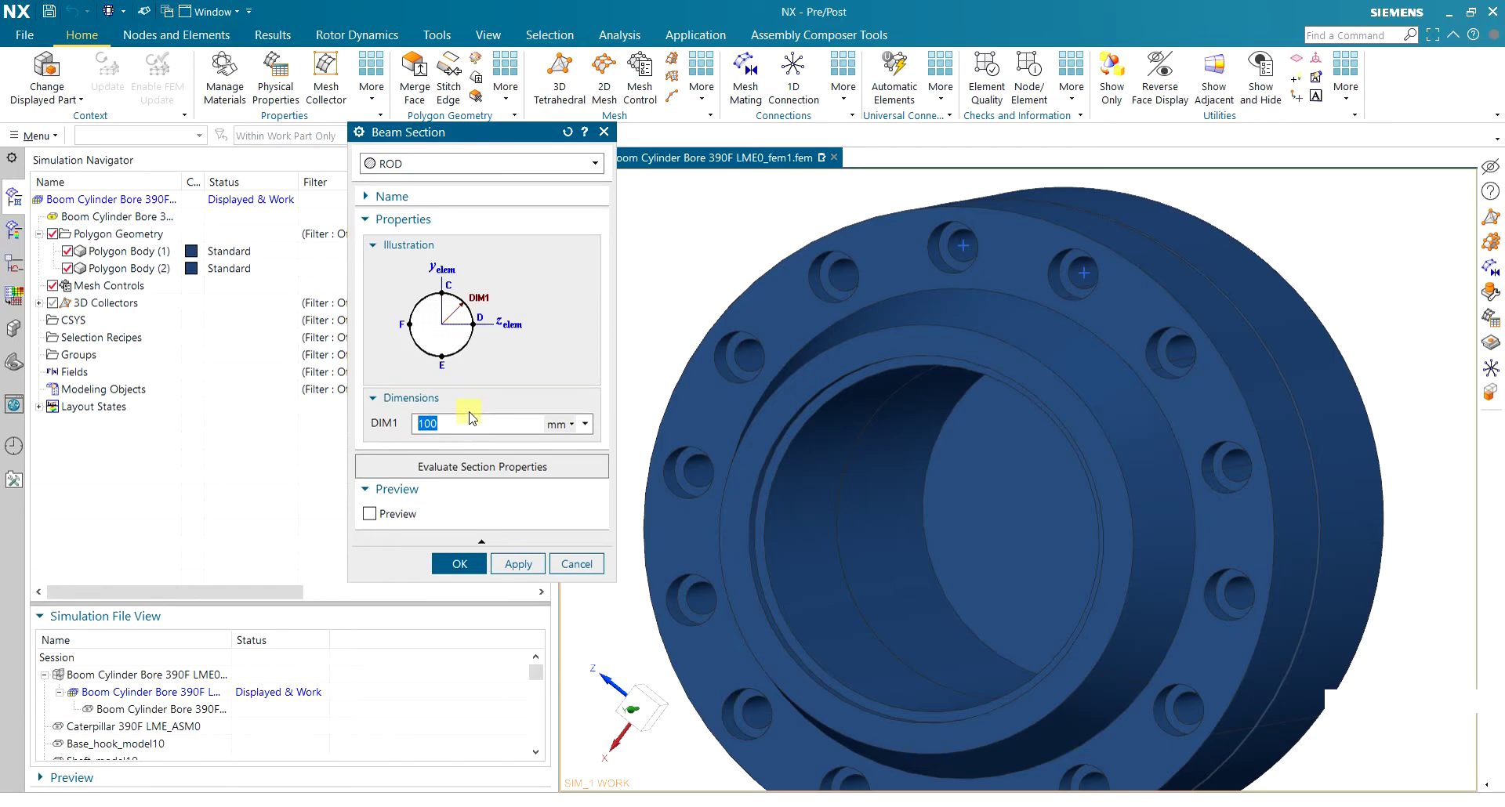
text(14.14)
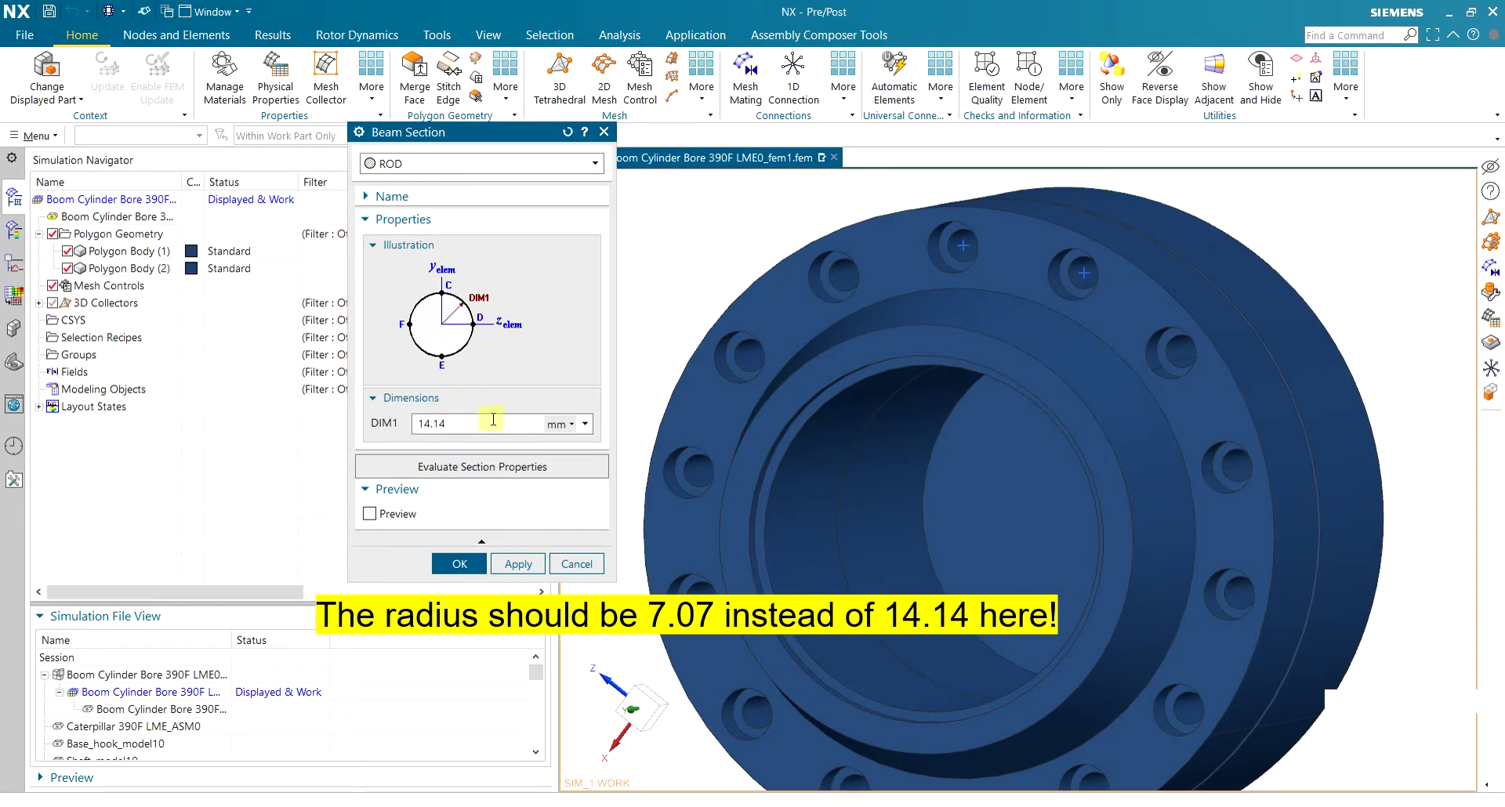
drag(463, 133, 509, 187)
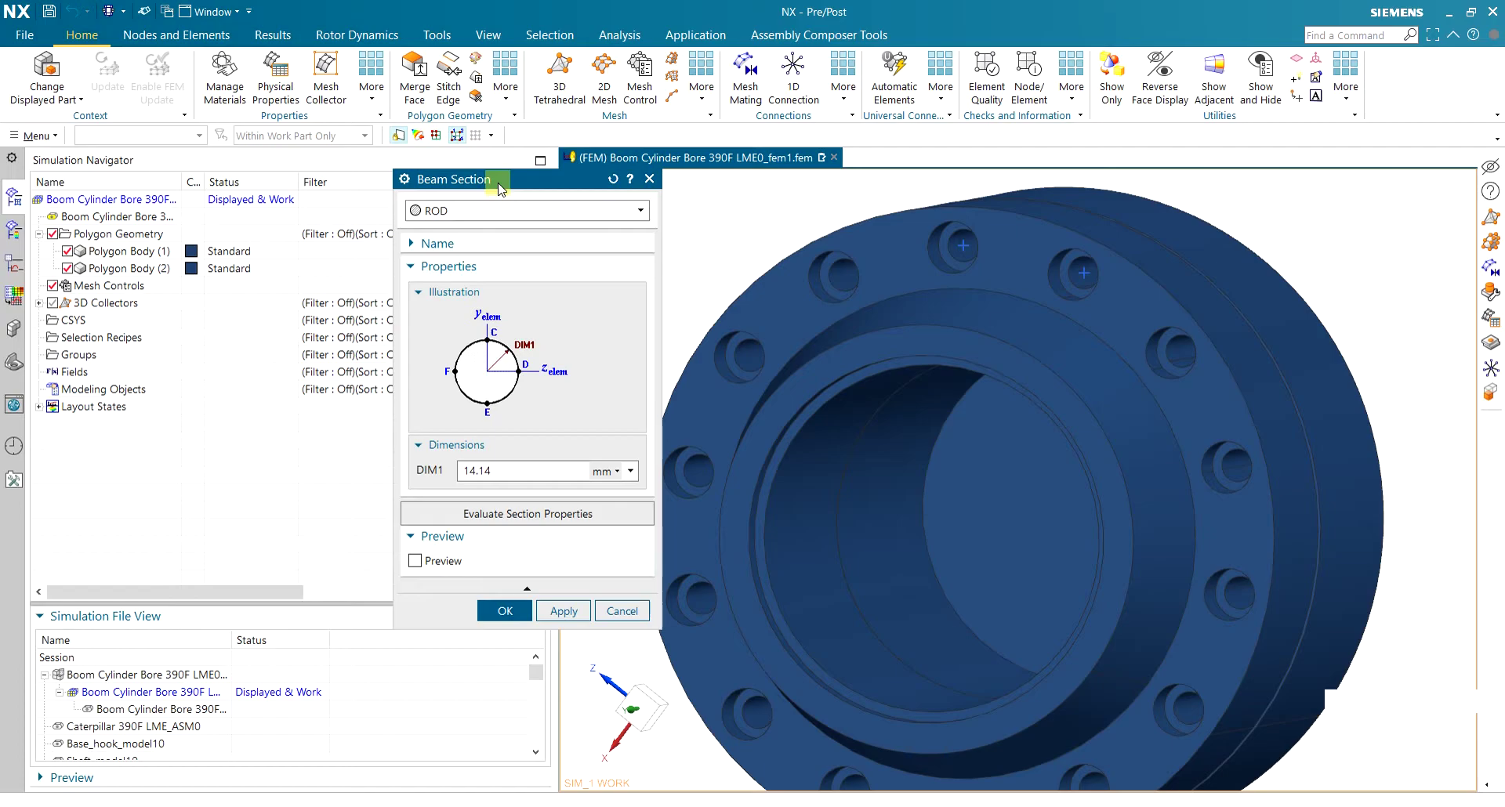
drag(499, 188, 489, 167)
click(491, 450)
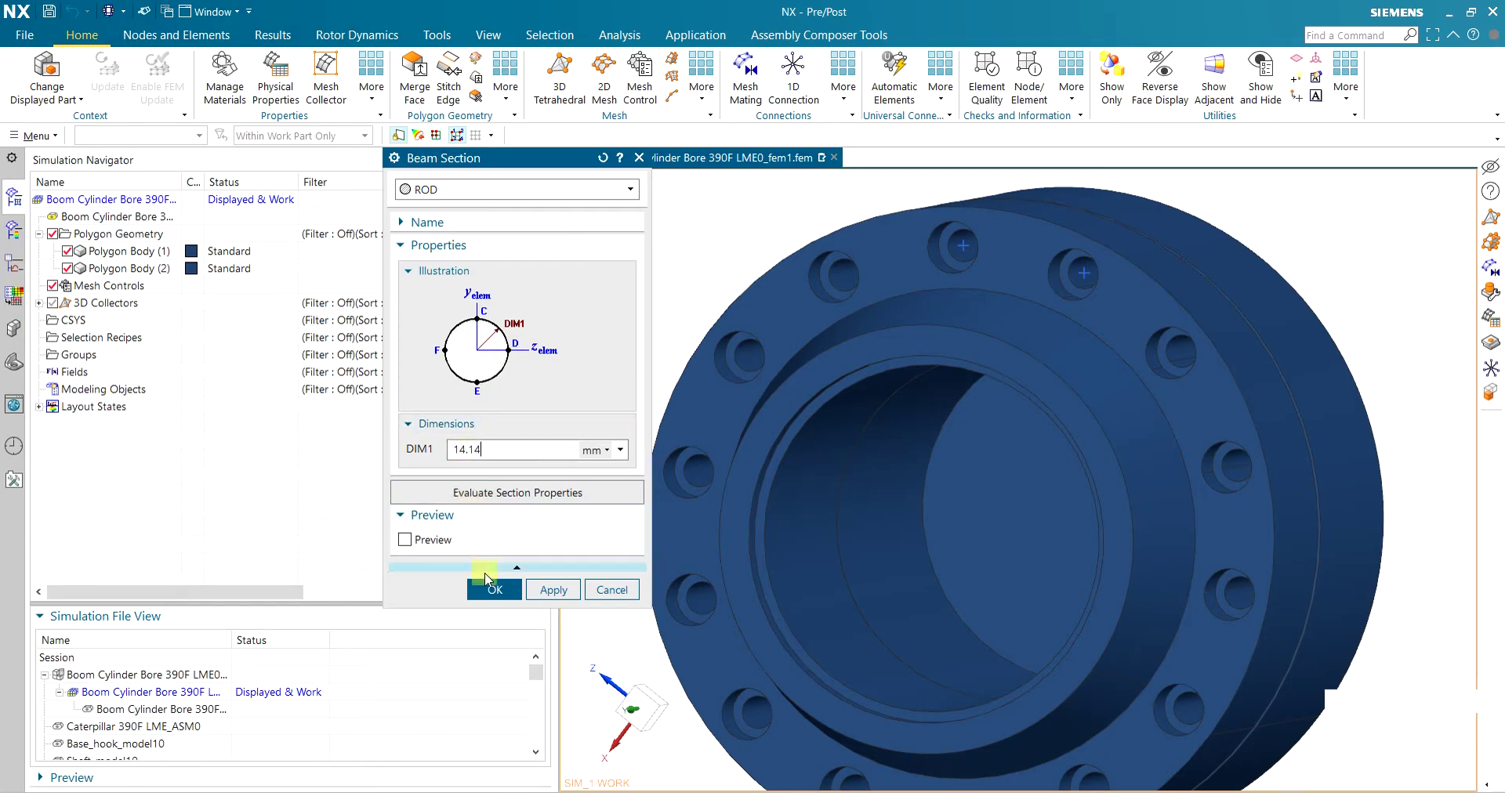
click(496, 589)
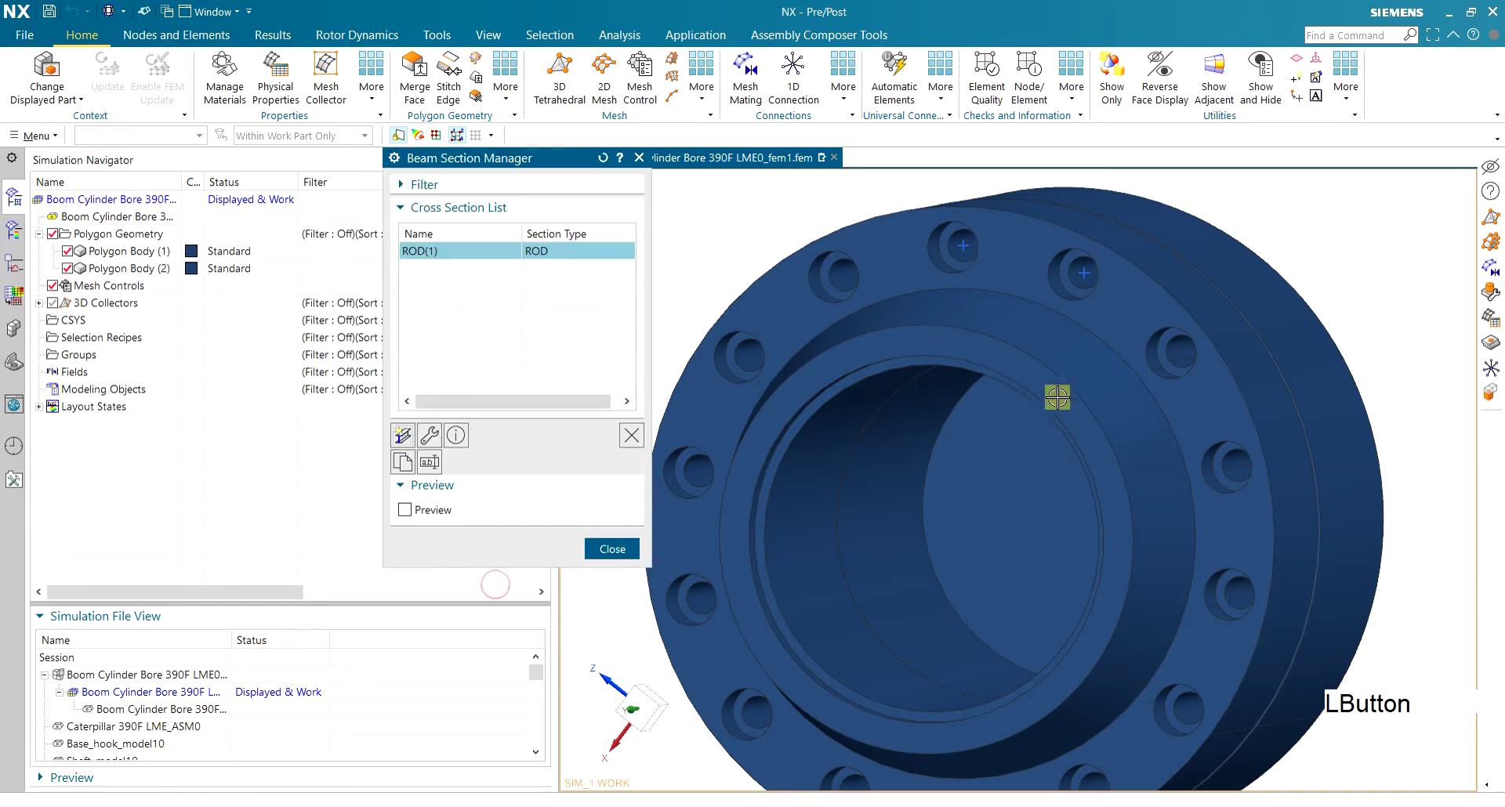
click(631, 550)
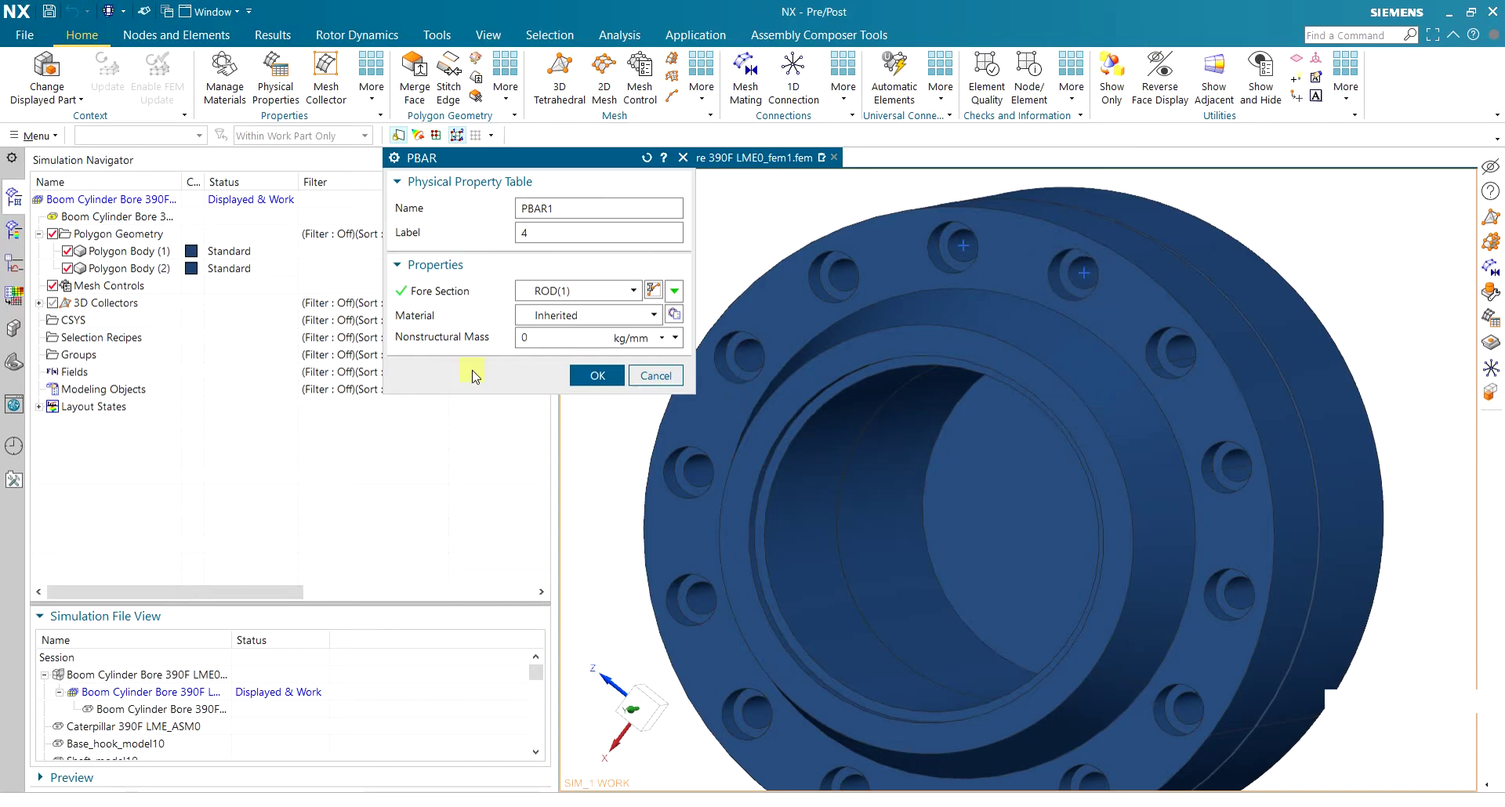
click(602, 379)
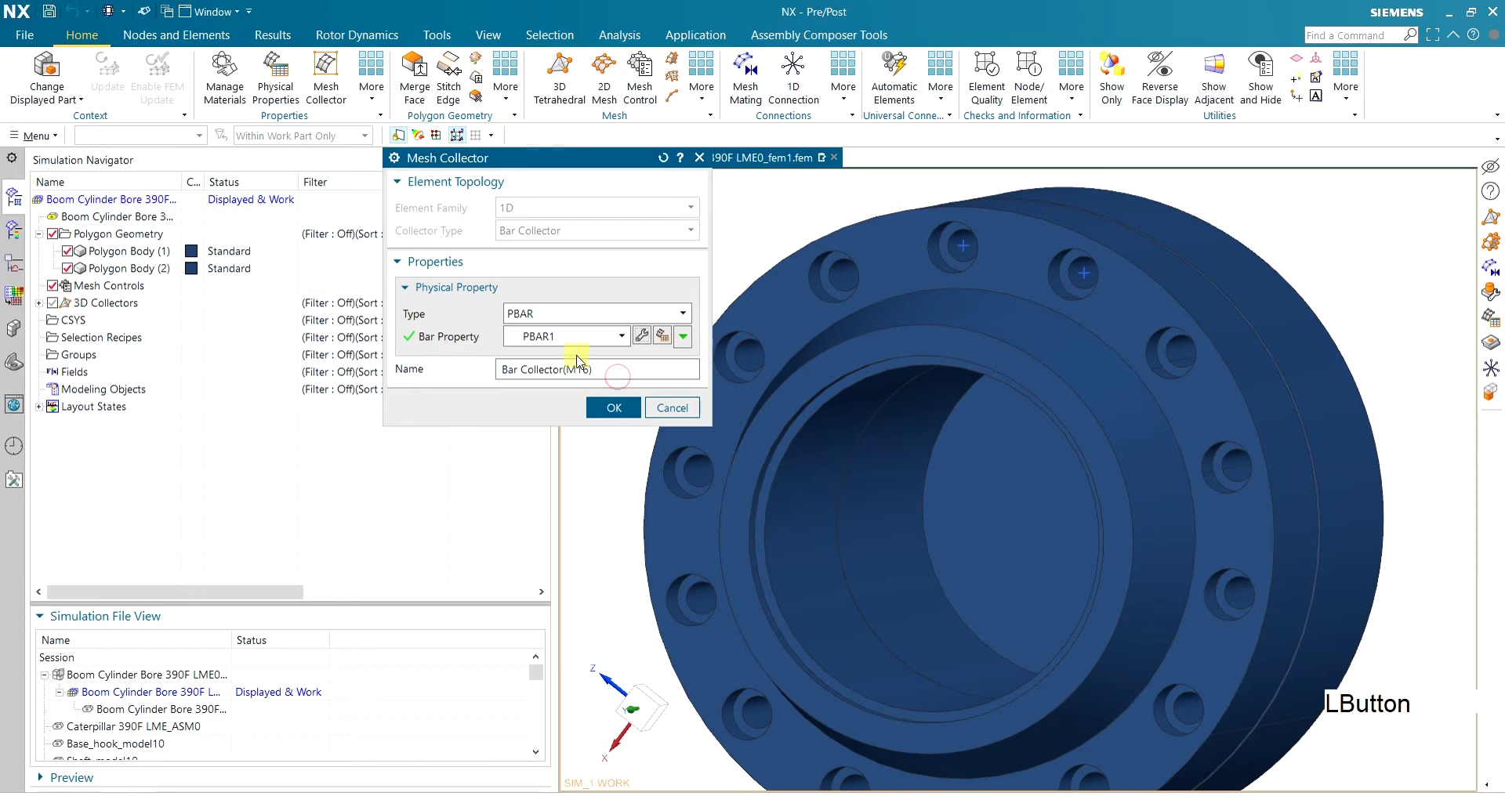
Assign the library material AISI_Steel_1005 to the bar property and finish the shank's mesh collector
click(641, 337)
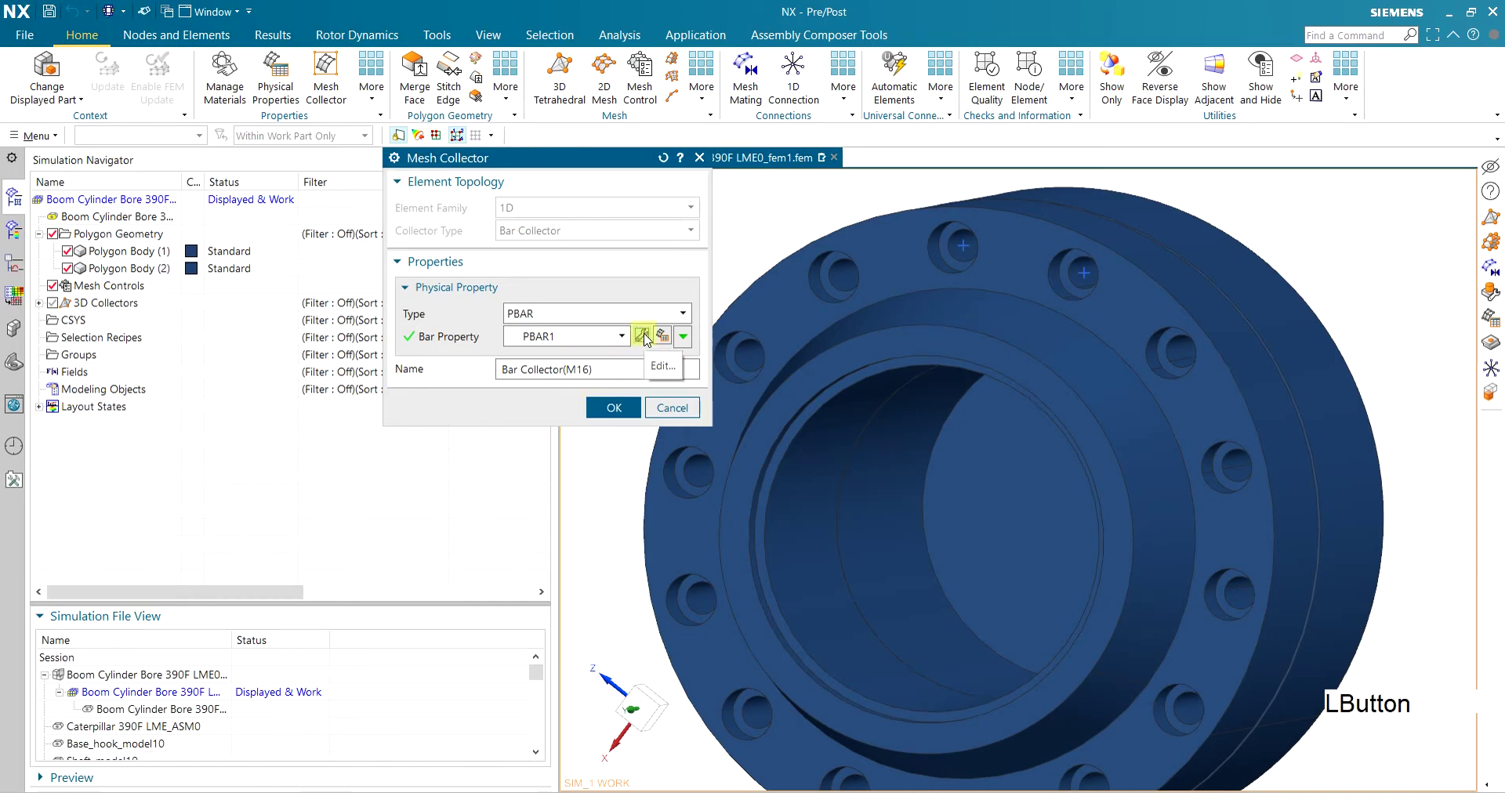
click(674, 314)
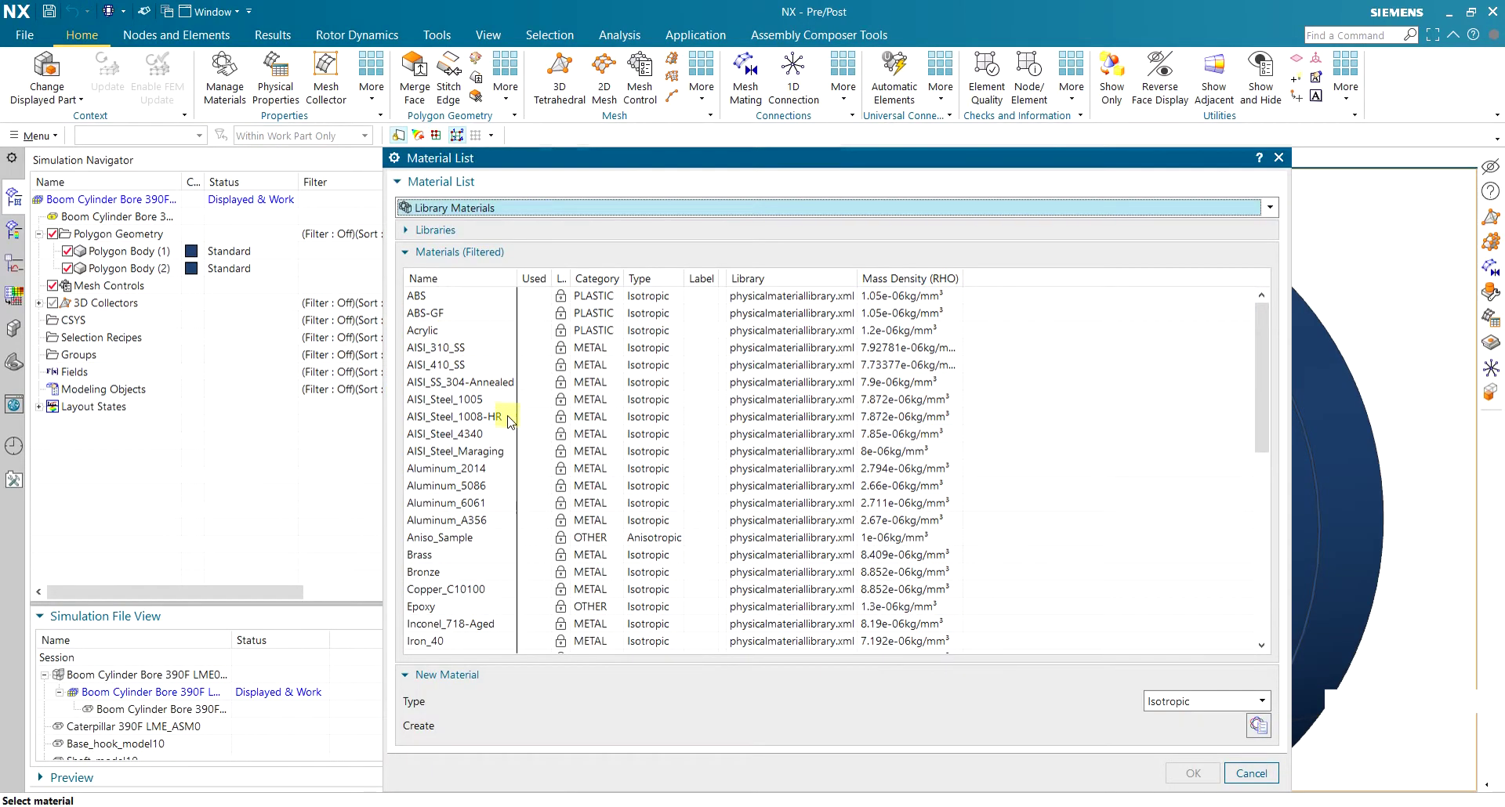
click(460, 349)
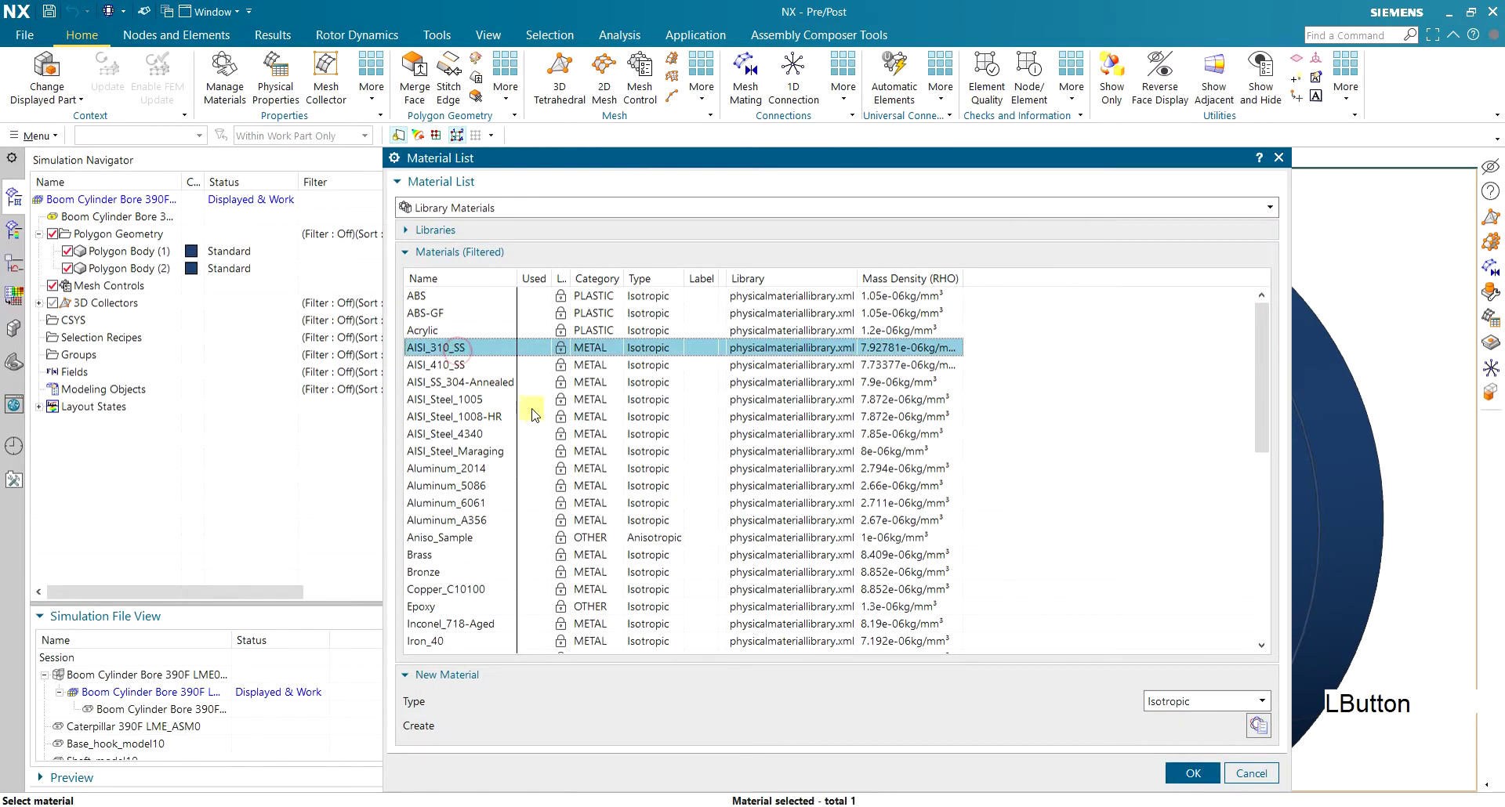
click(480, 399)
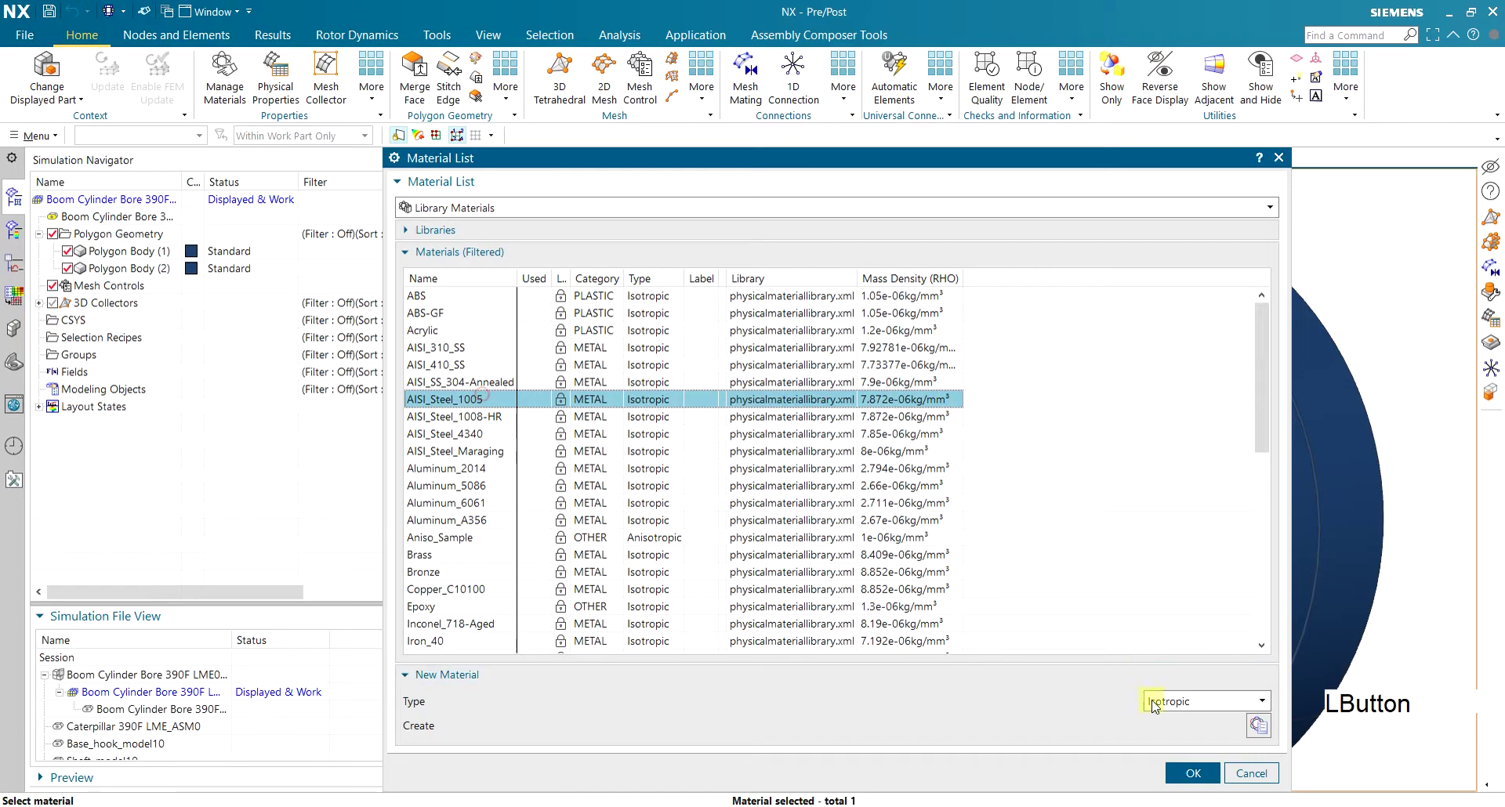
click(1188, 772)
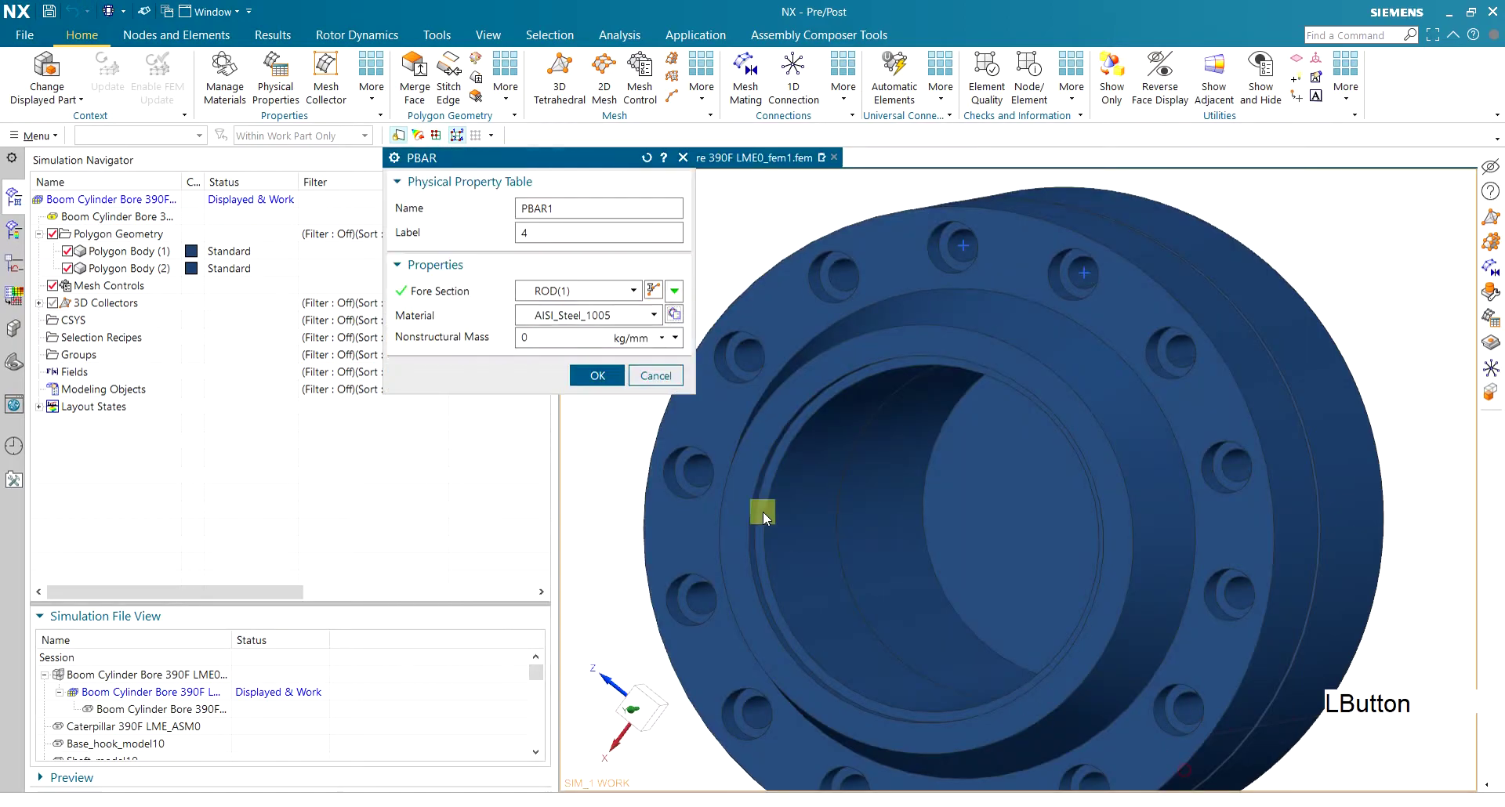
click(590, 380)
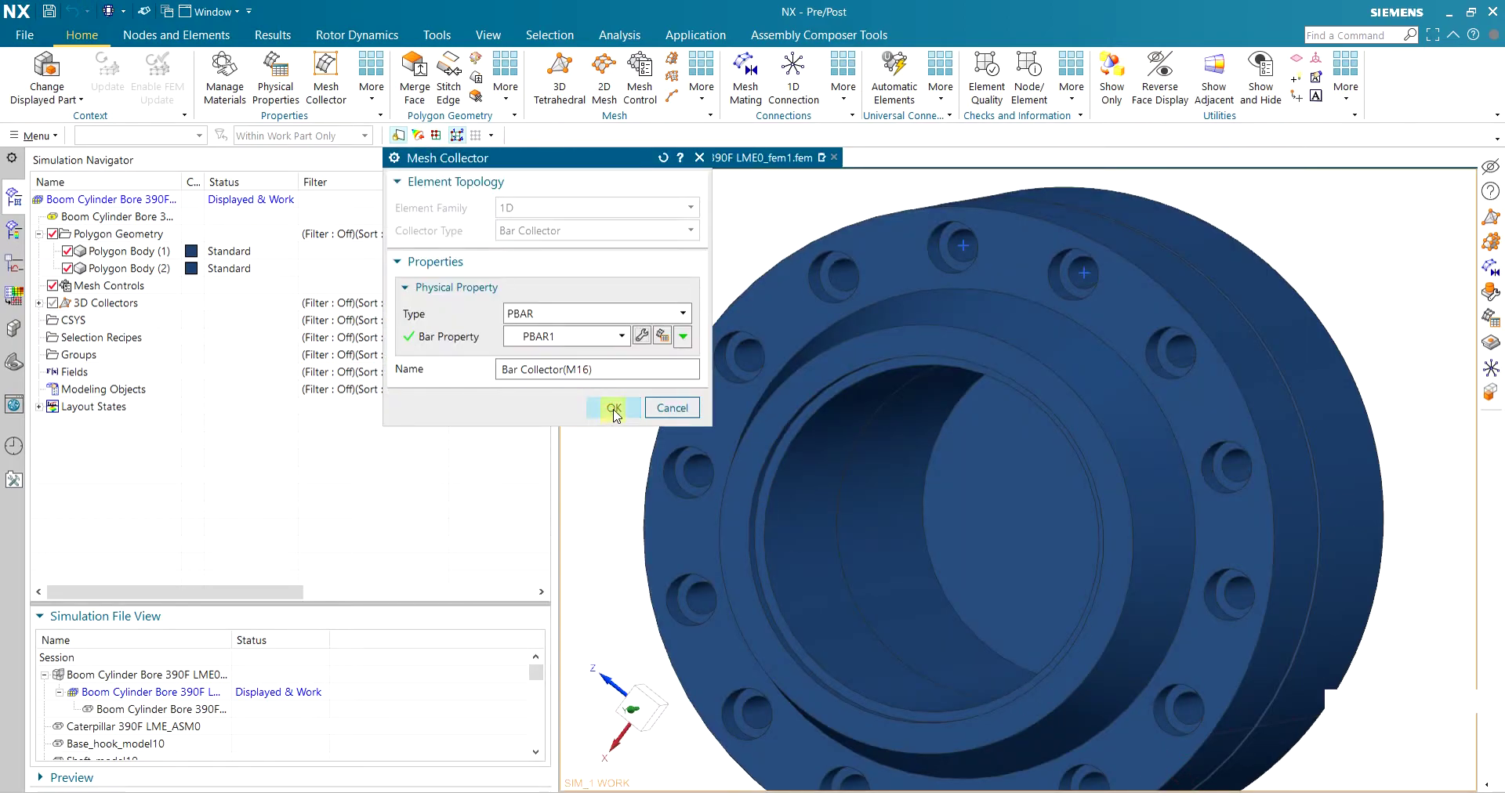
click(614, 409)
Set the spider connection's element type to RBE2 and create the fourteen bolt connections
scroll(1177, 434, down, 3)
scroll(701, 560, down, 4)
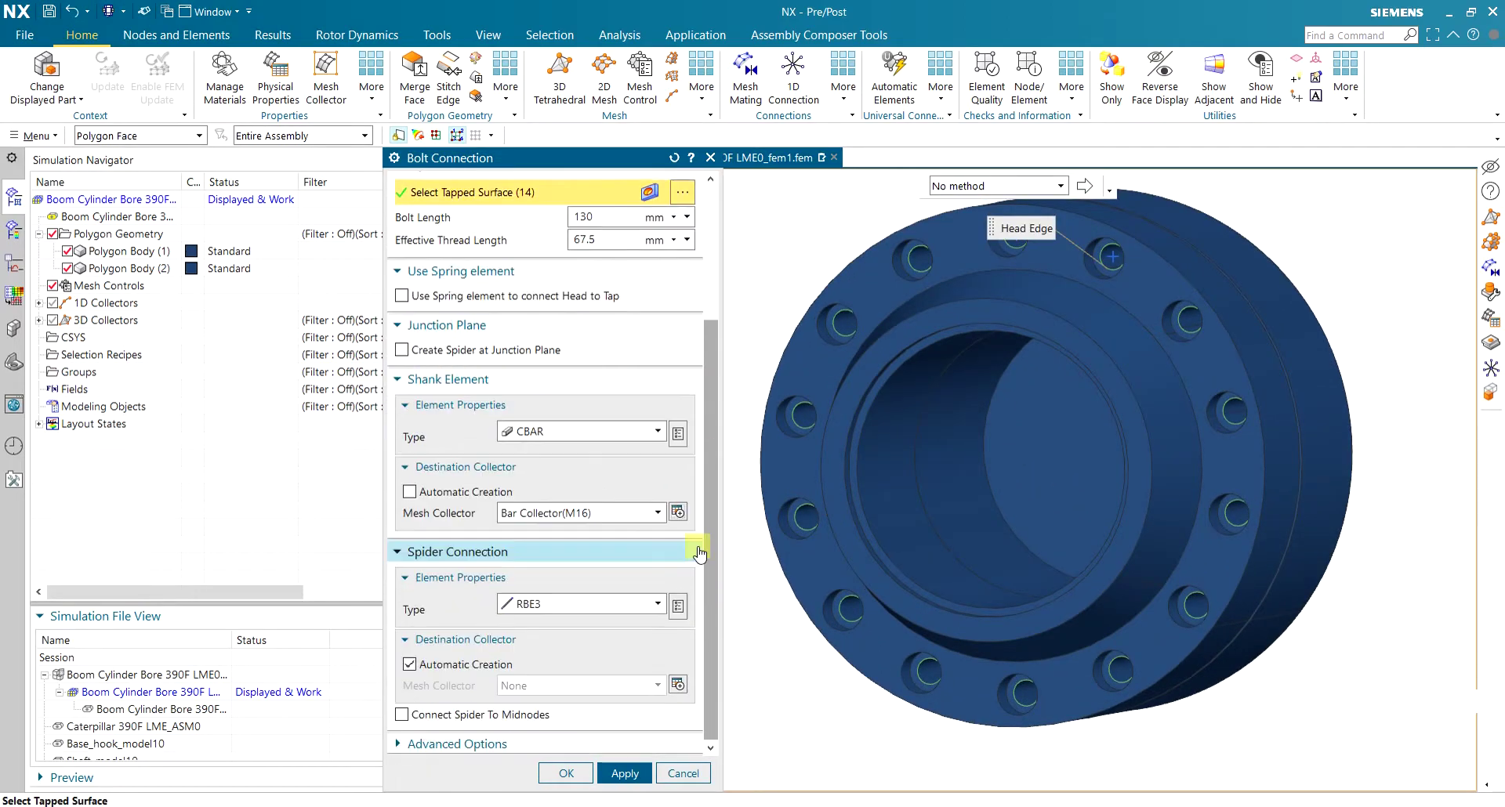
click(564, 605)
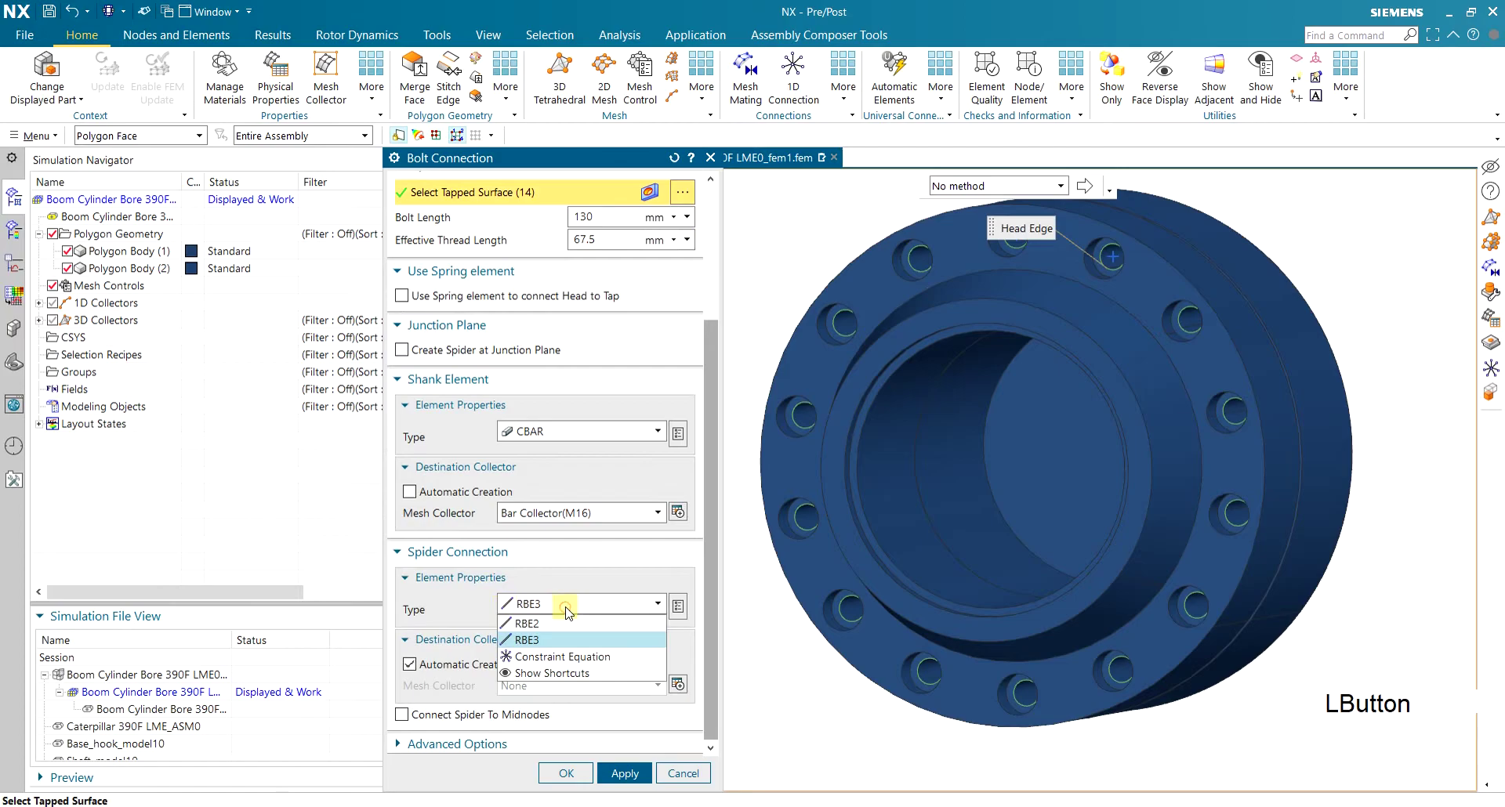
click(541, 623)
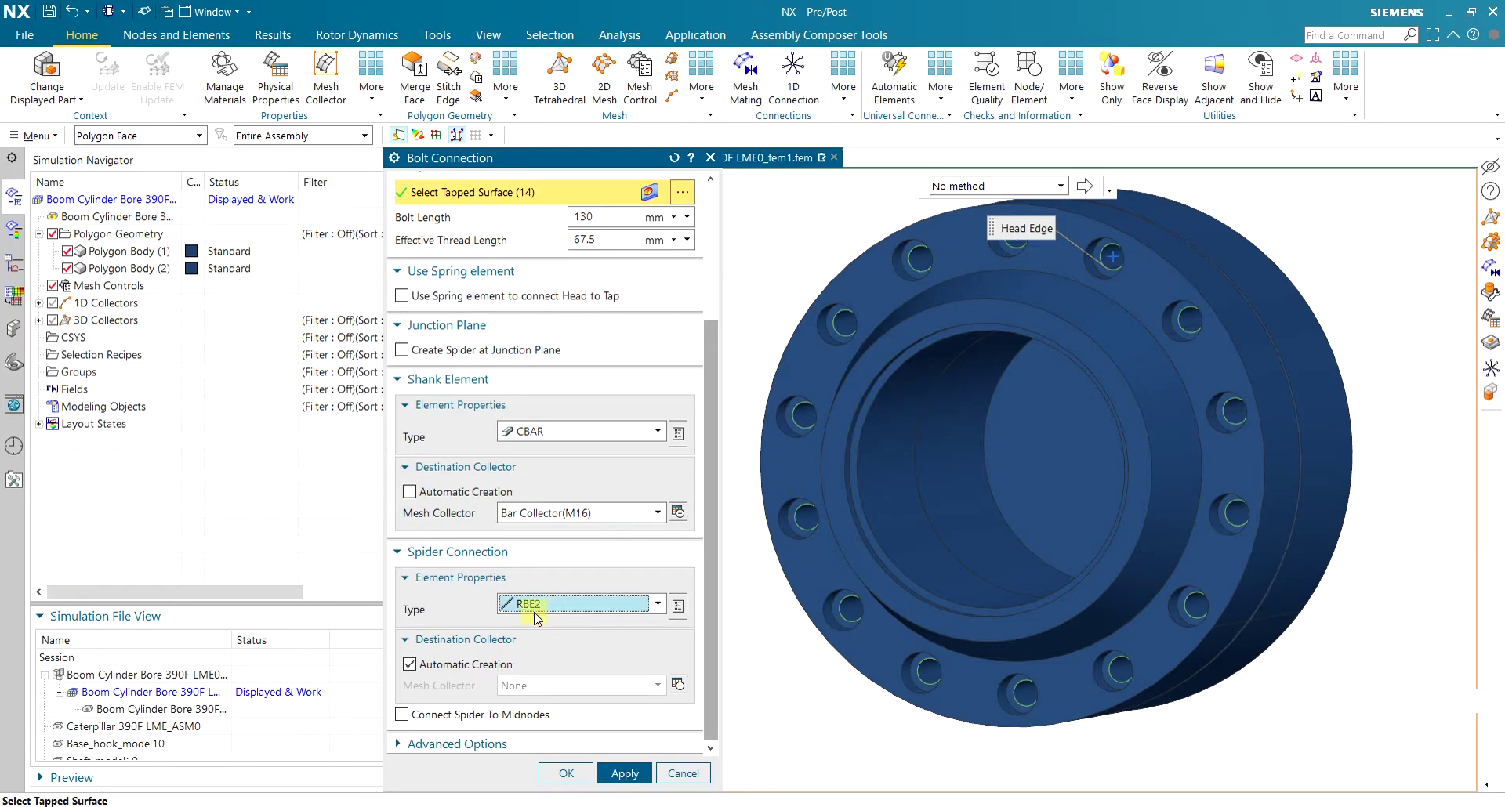
scroll(1054, 221, up, 4)
scroll(1028, 368, down, 1)
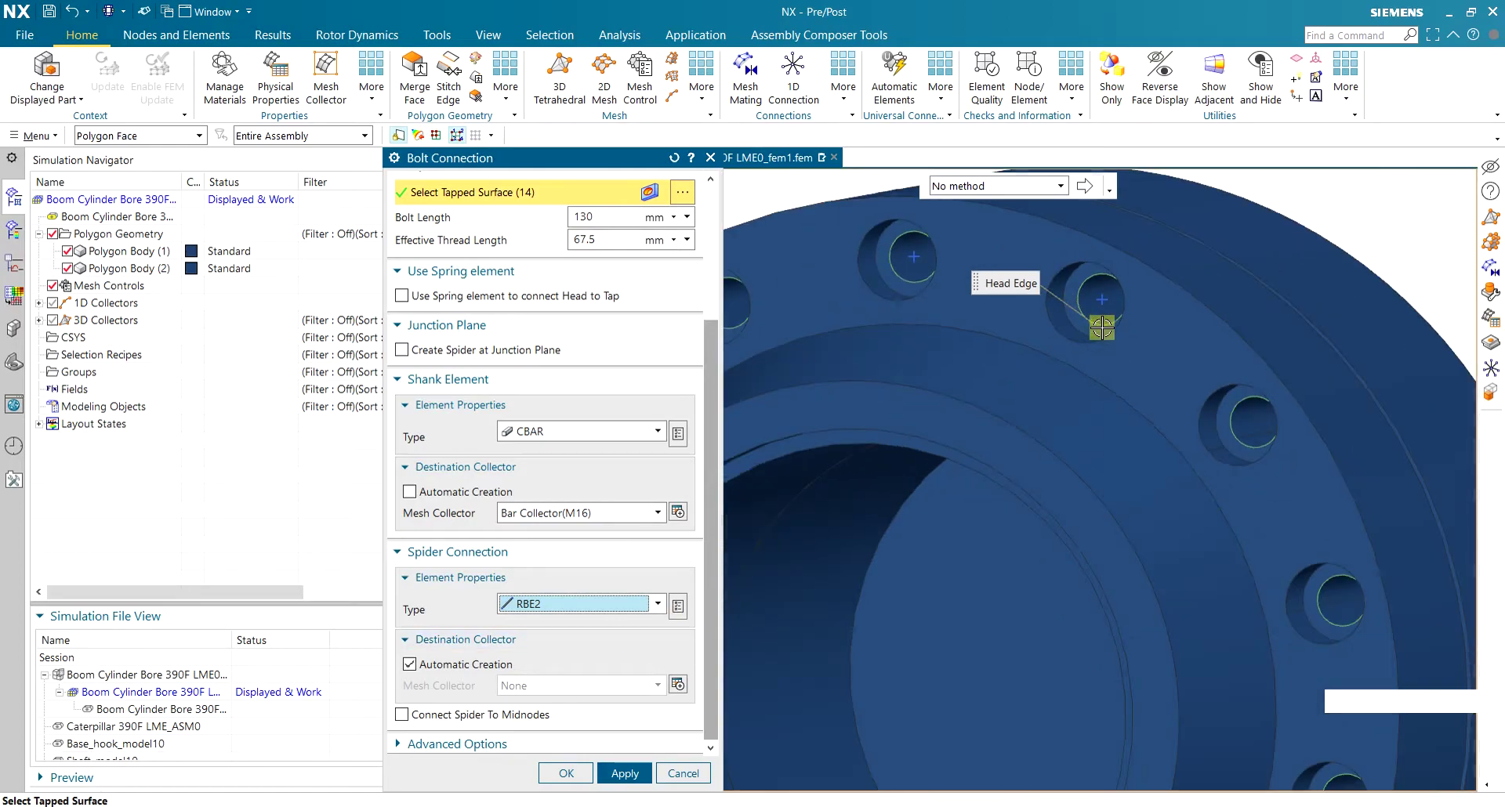
click(558, 773)
scroll(1085, 338, down, 3)
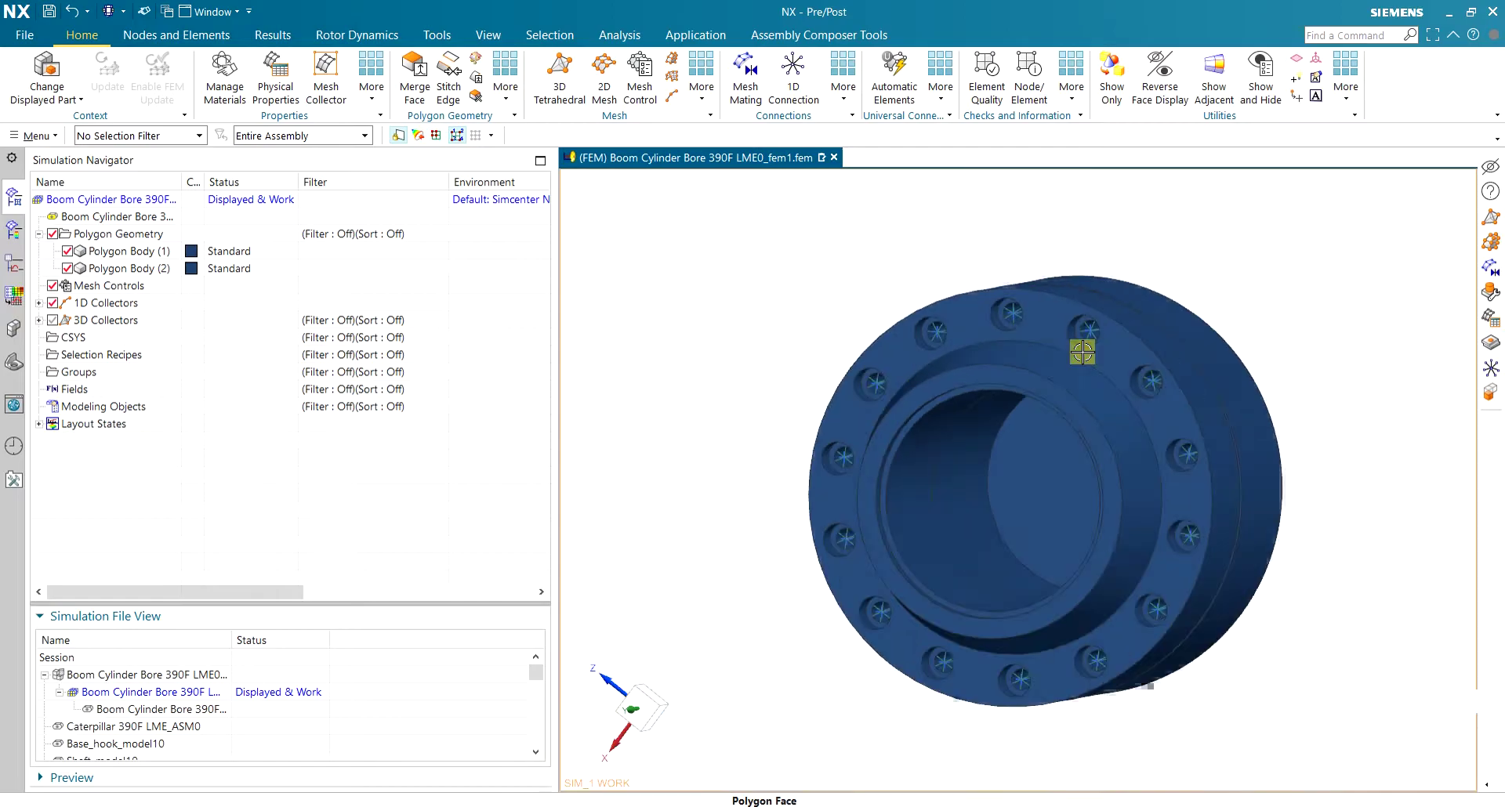
Hide both polygon bodies and examine the bolts' shank bars and their head and thread spiders up close
click(67, 252)
click(67, 268)
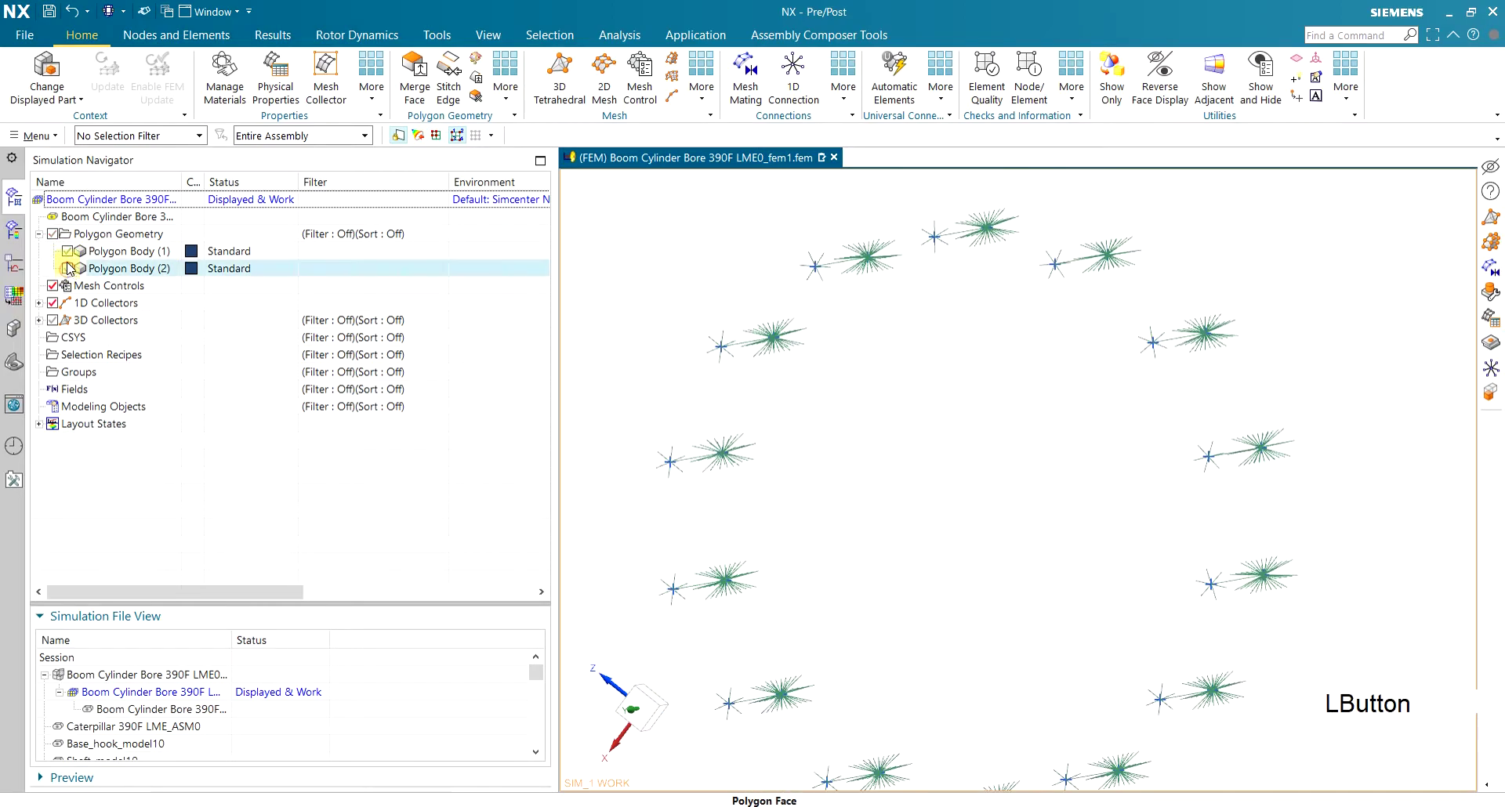
middle_click(988, 297)
middle_drag(988, 296, 944, 312)
scroll(1014, 359, up, 3)
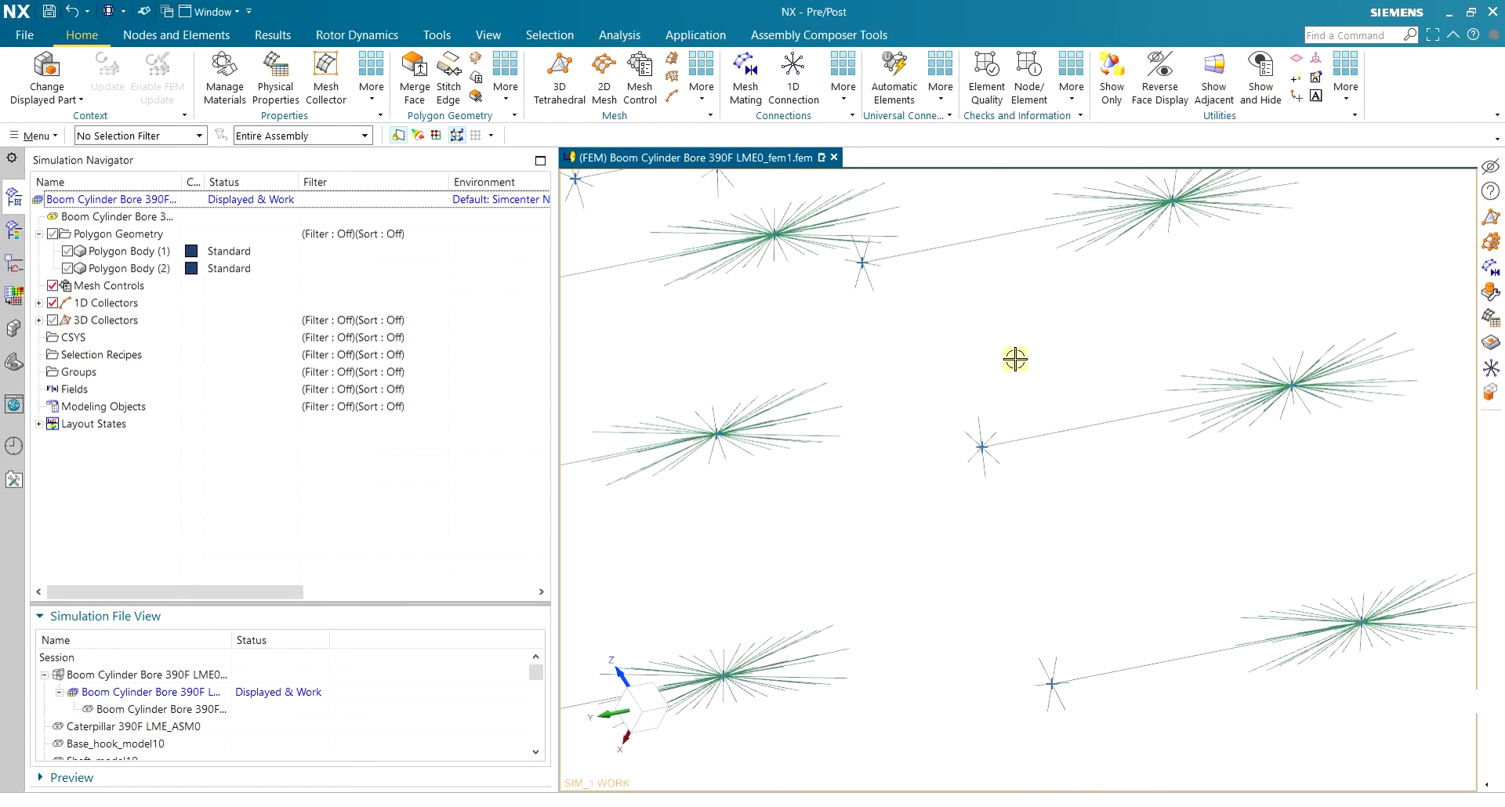
scroll(1004, 444, up, 2)
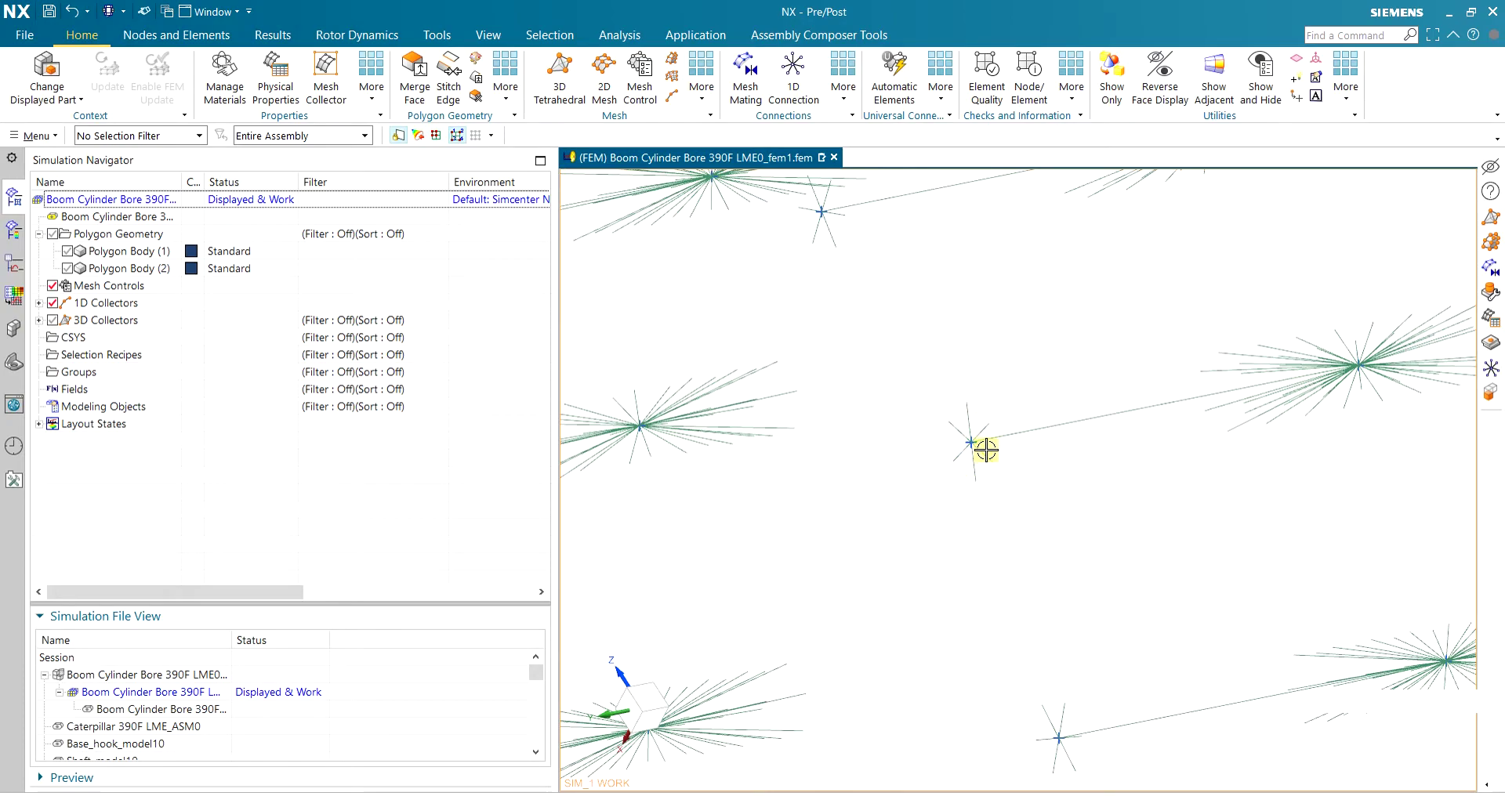
scroll(1129, 409, down, 1)
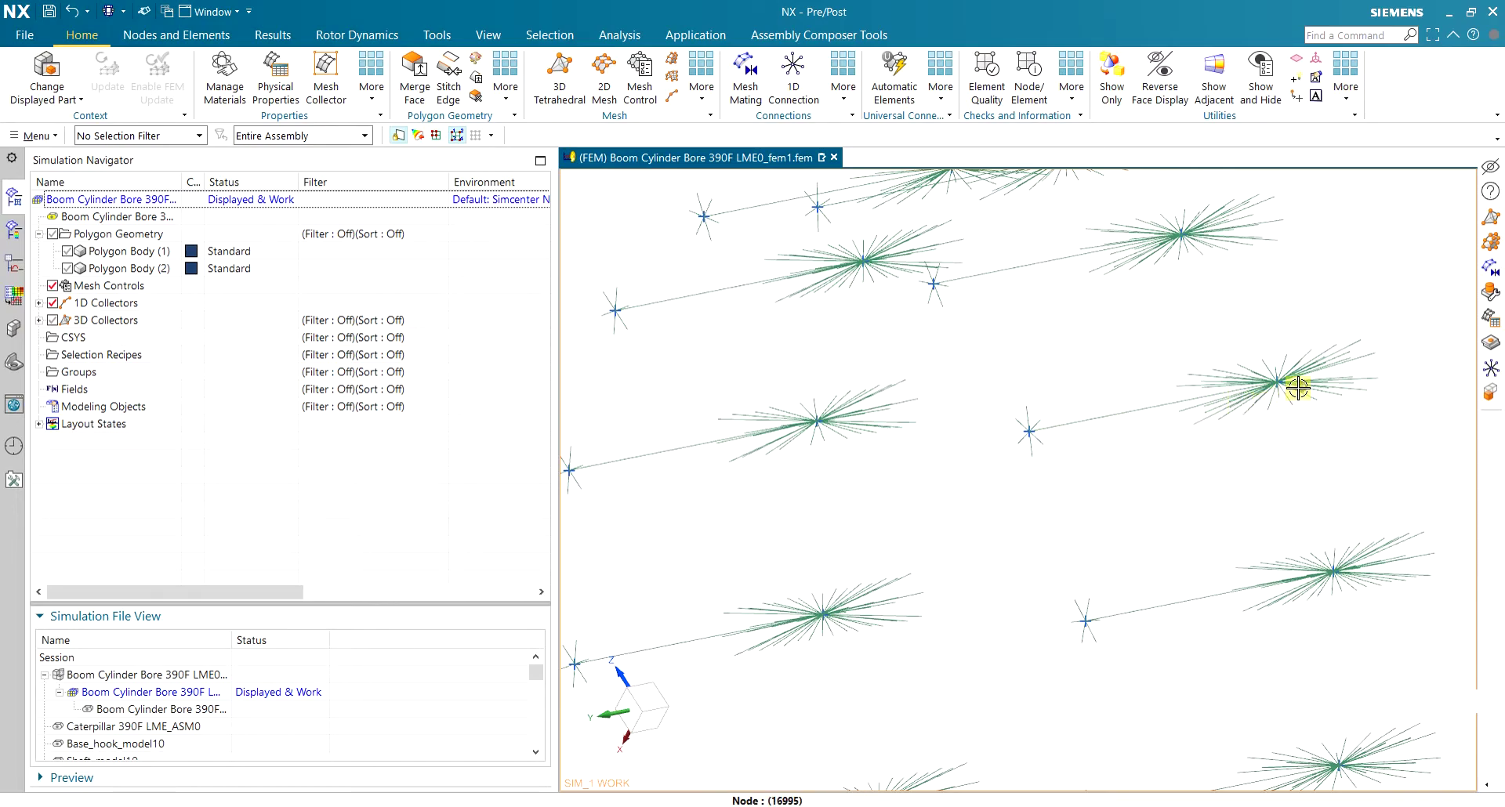
scroll(1292, 390, up, 2)
scroll(1186, 351, down, 2)
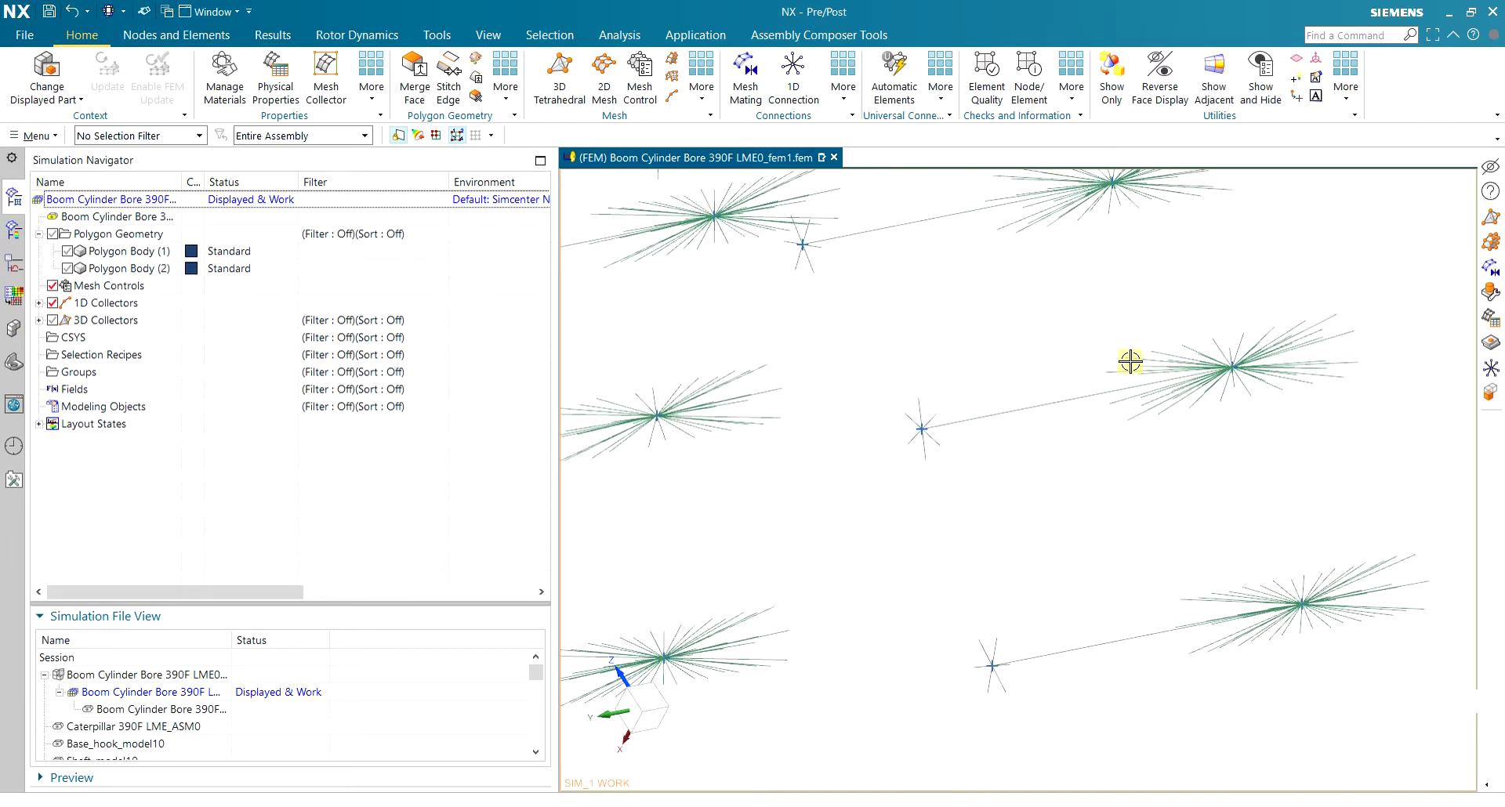
middle_drag(1168, 329, 1303, 326)
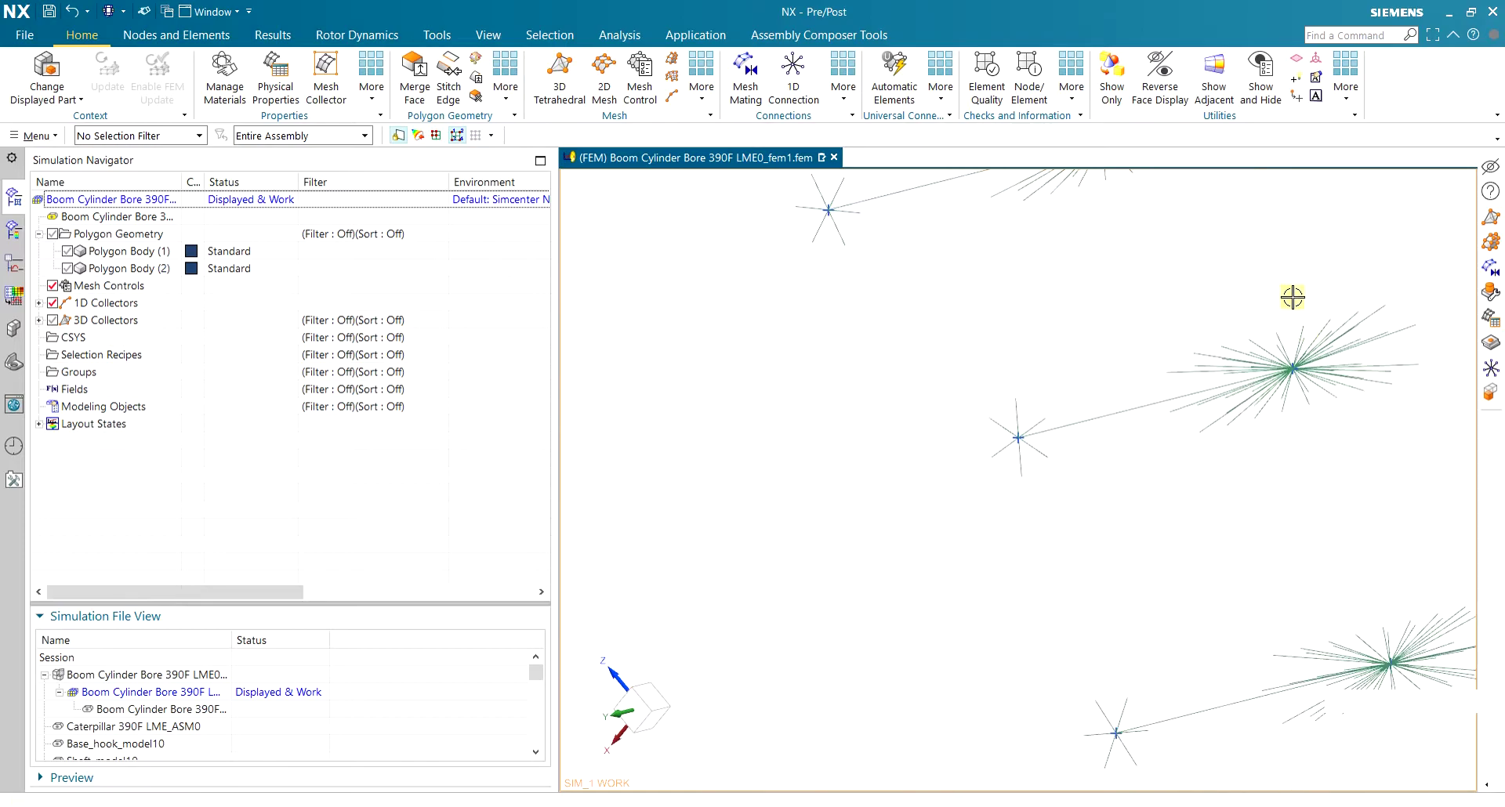
Show both polygon bodies again and expand the 1D collectors and the RBE2 collector in the FEM's model tree
click(66, 252)
click(66, 268)
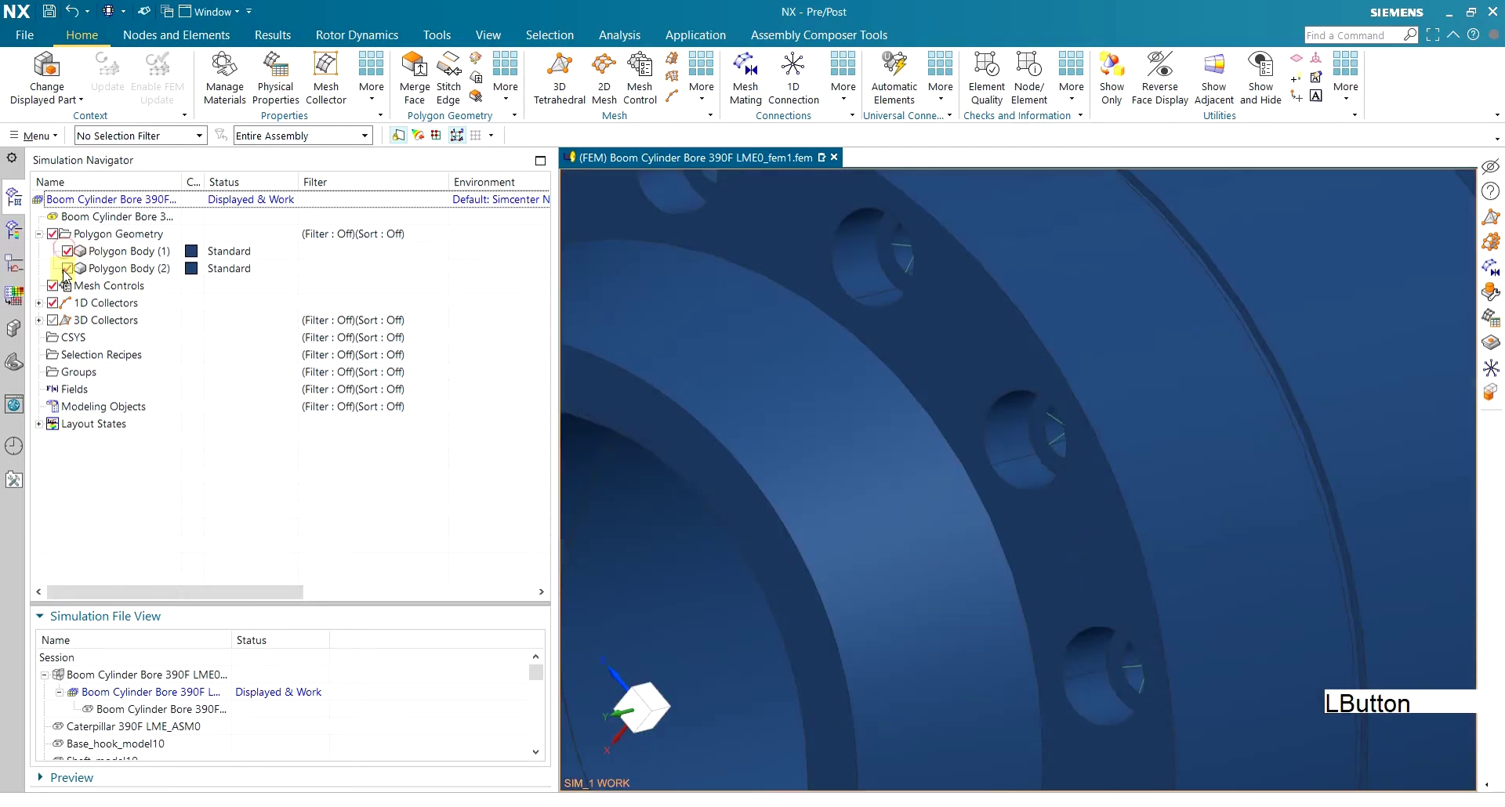
click(37, 304)
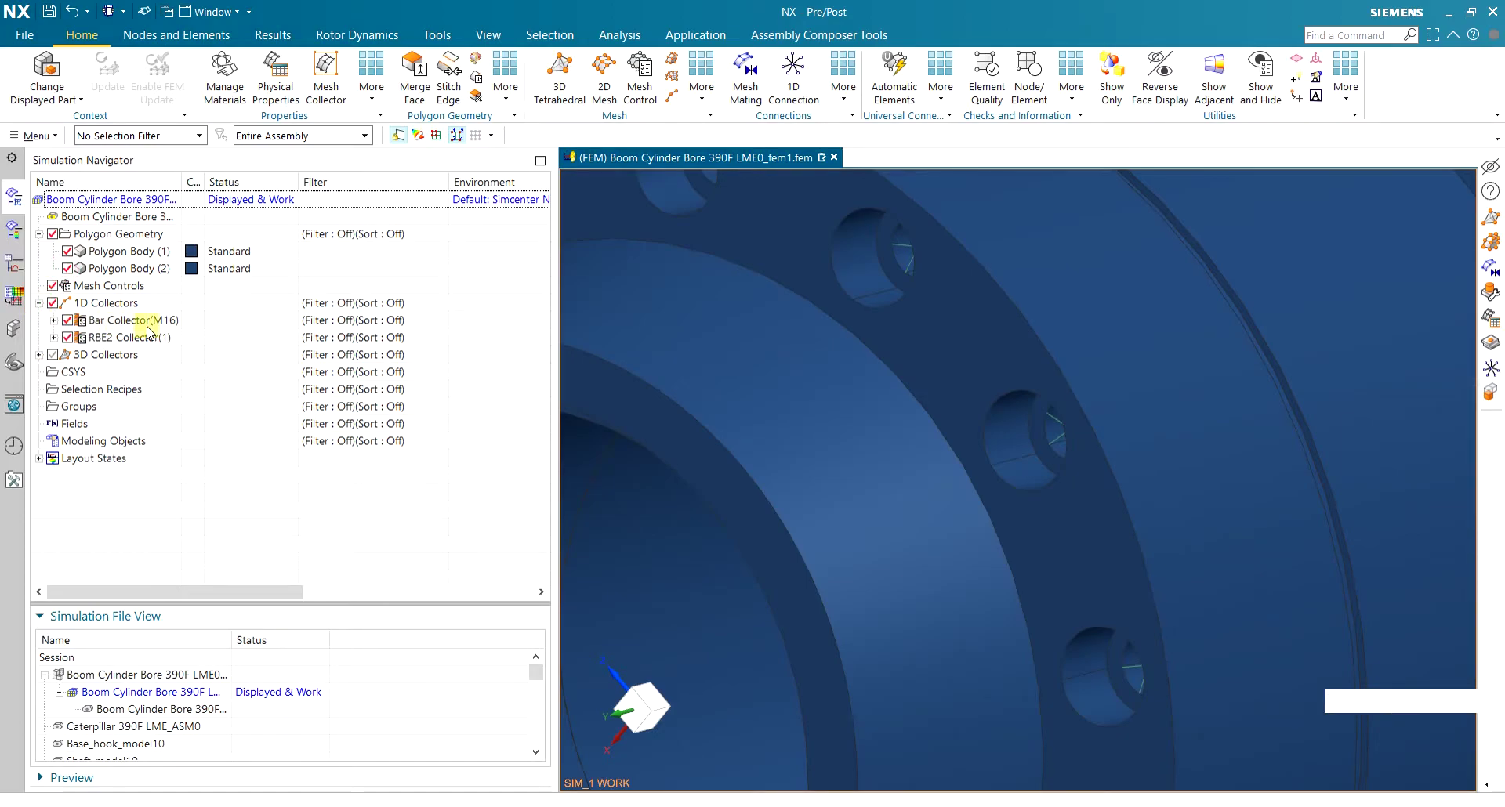
click(54, 339)
click(91, 322)
scroll(953, 372, down, 5)
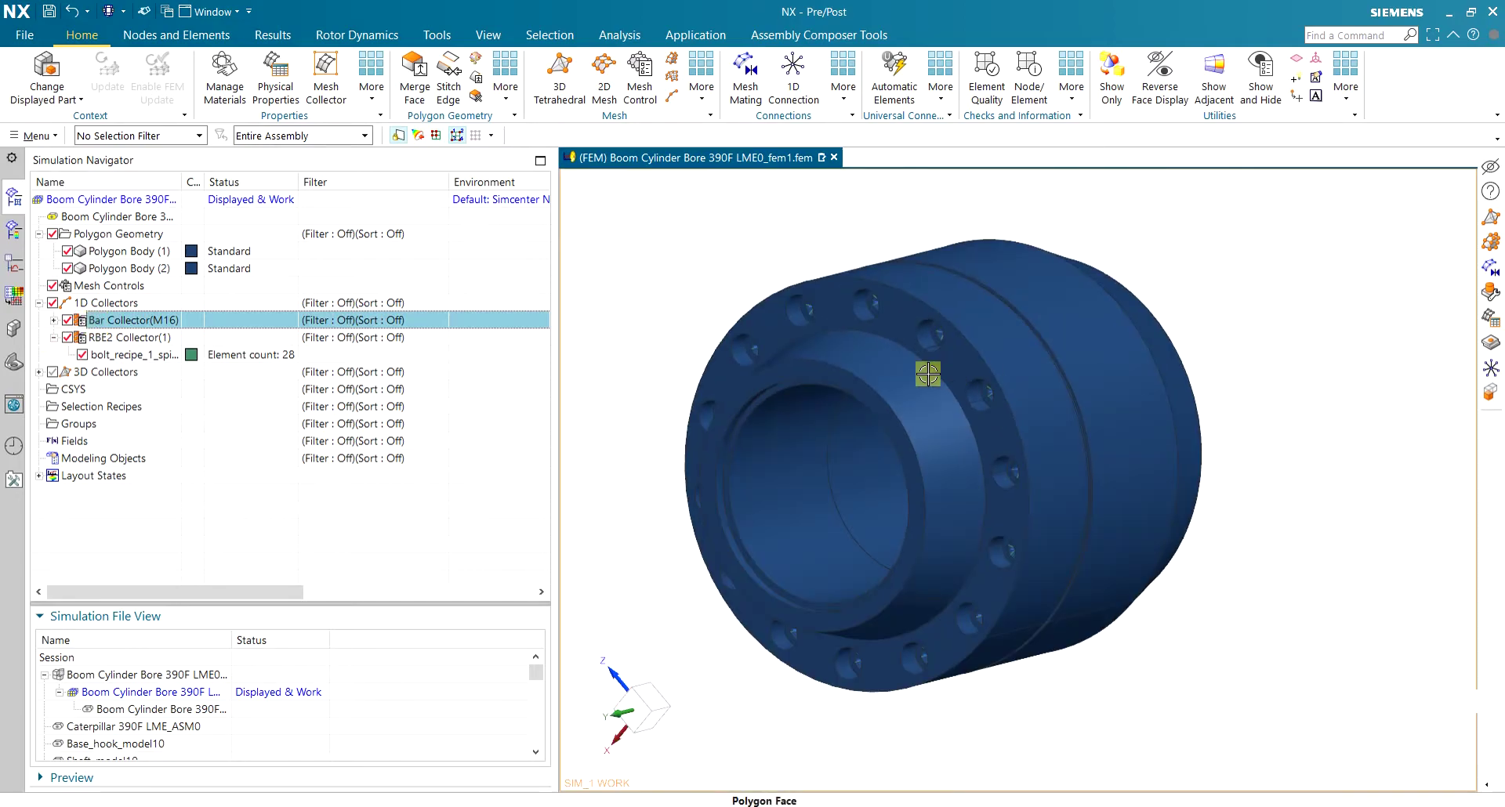
scroll(943, 373, up, 5)
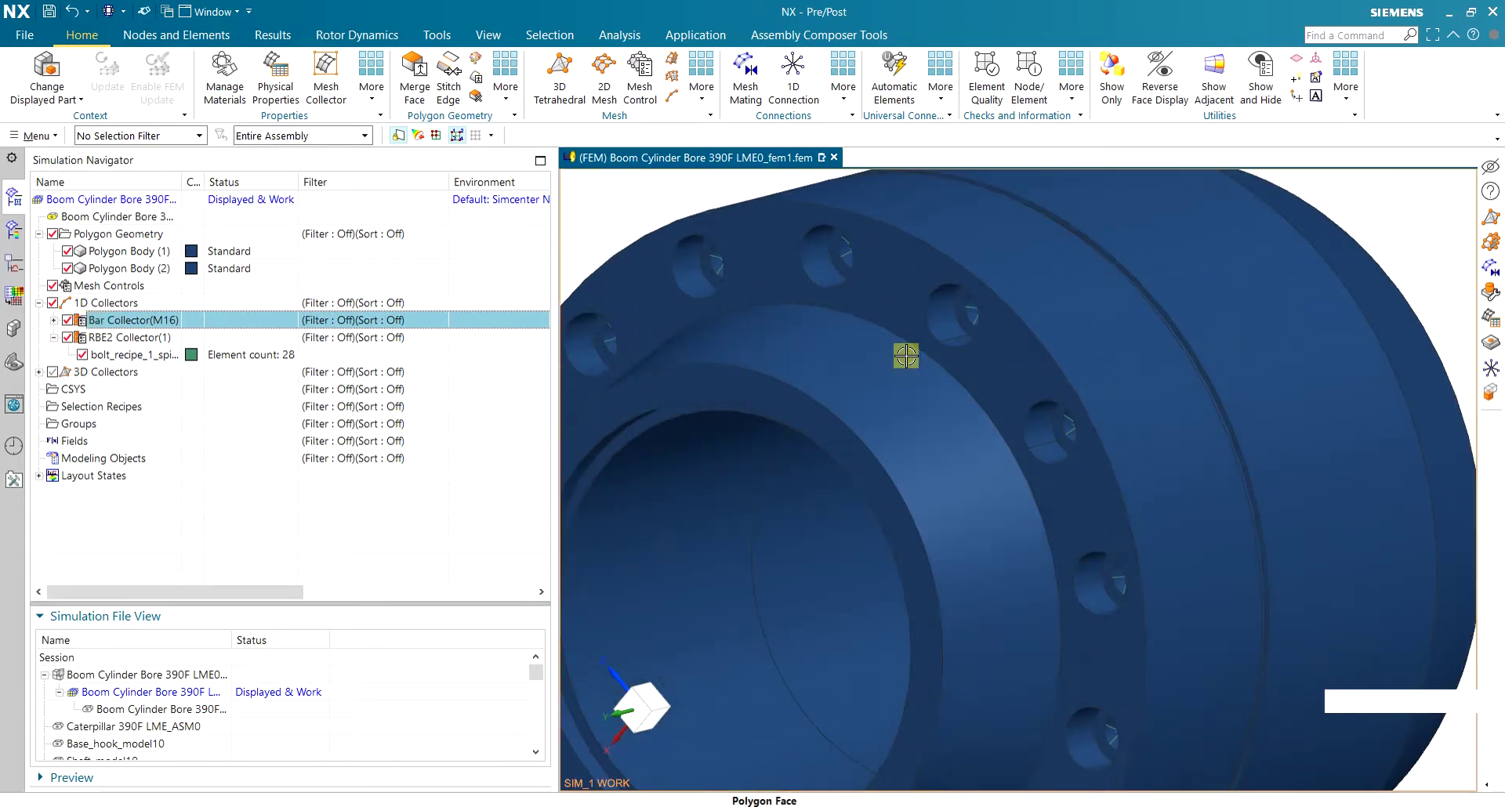
Set the beam display section of the M16 bar collector to Solid in its mesh collector display settings
click(127, 338)
right_click(125, 321)
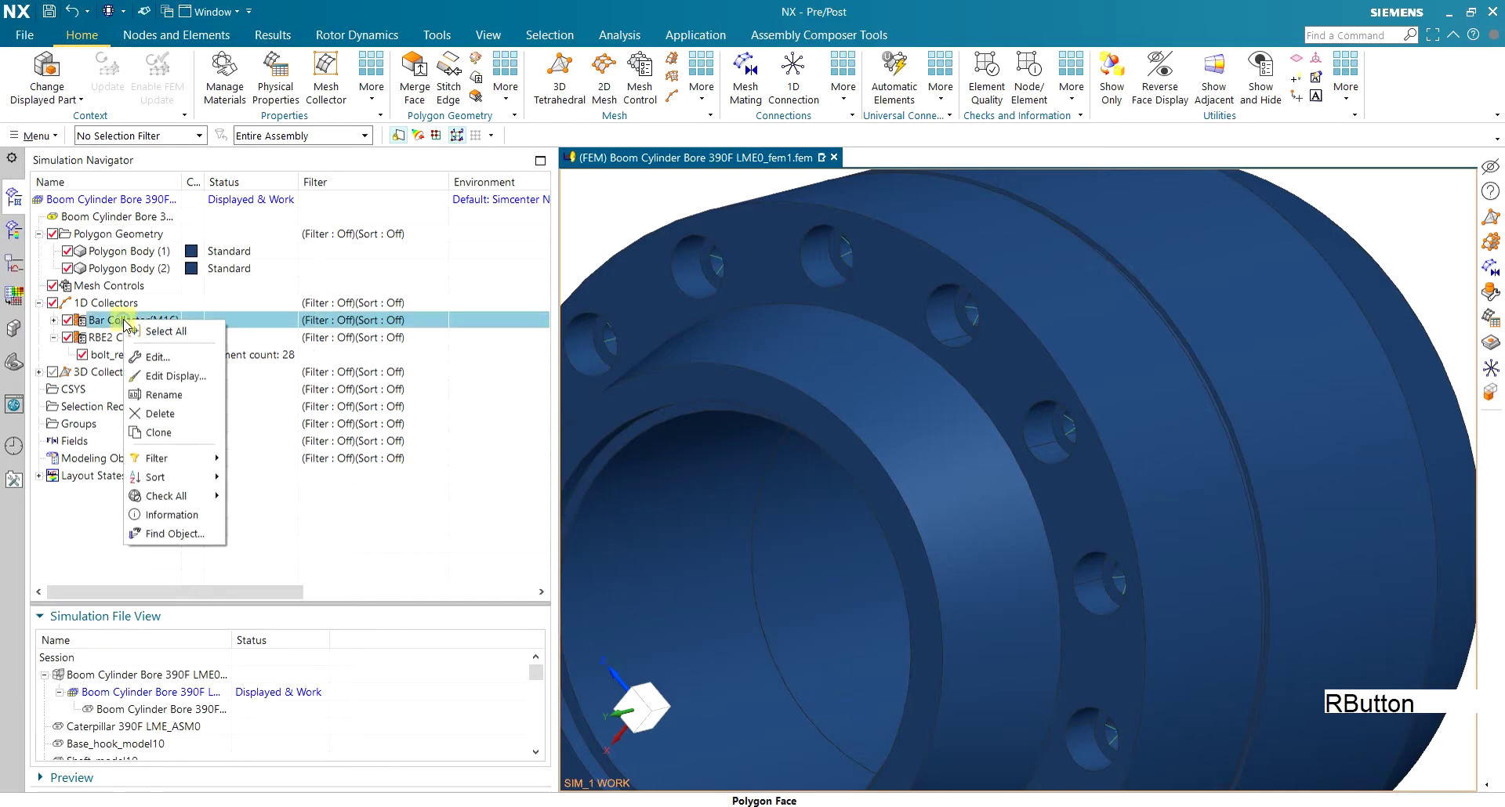
click(166, 376)
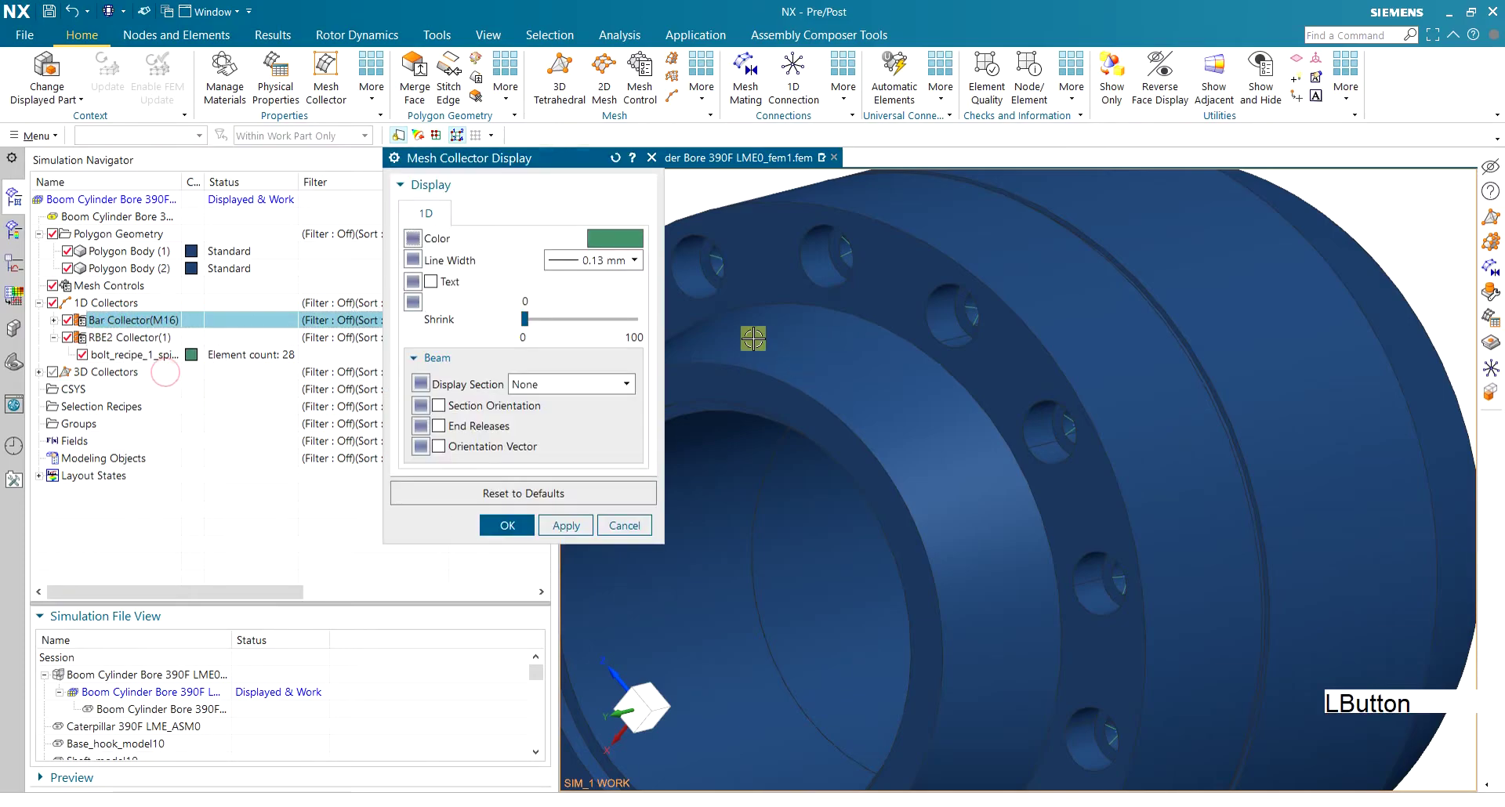
click(556, 384)
click(523, 437)
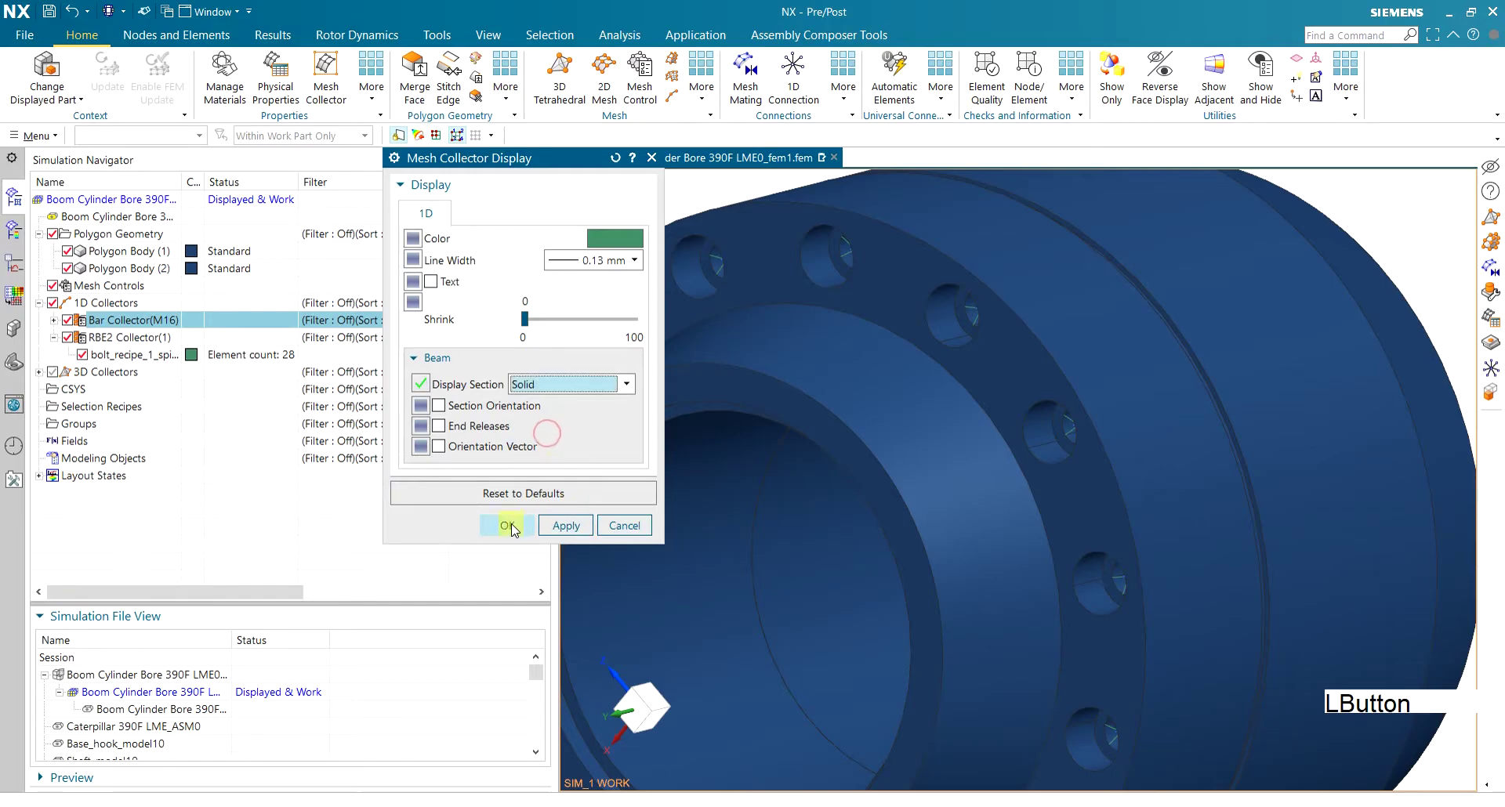
click(507, 525)
scroll(968, 333, up, 3)
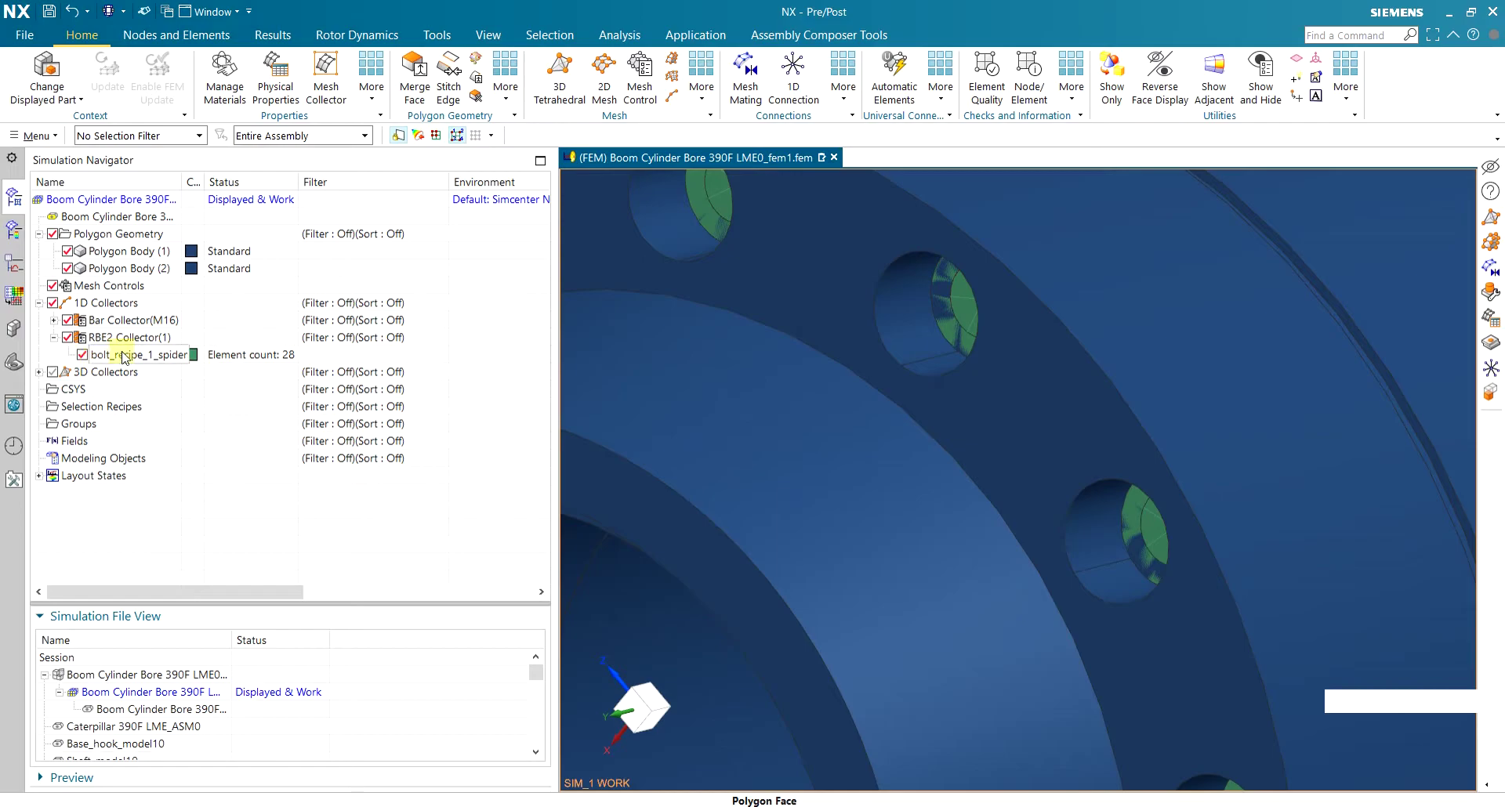
Temporarily hide both polygon bodies to inspect the solid bolt shanks and their spiders, and restore the bodies with the view fitted
scroll(823, 334, down, 4)
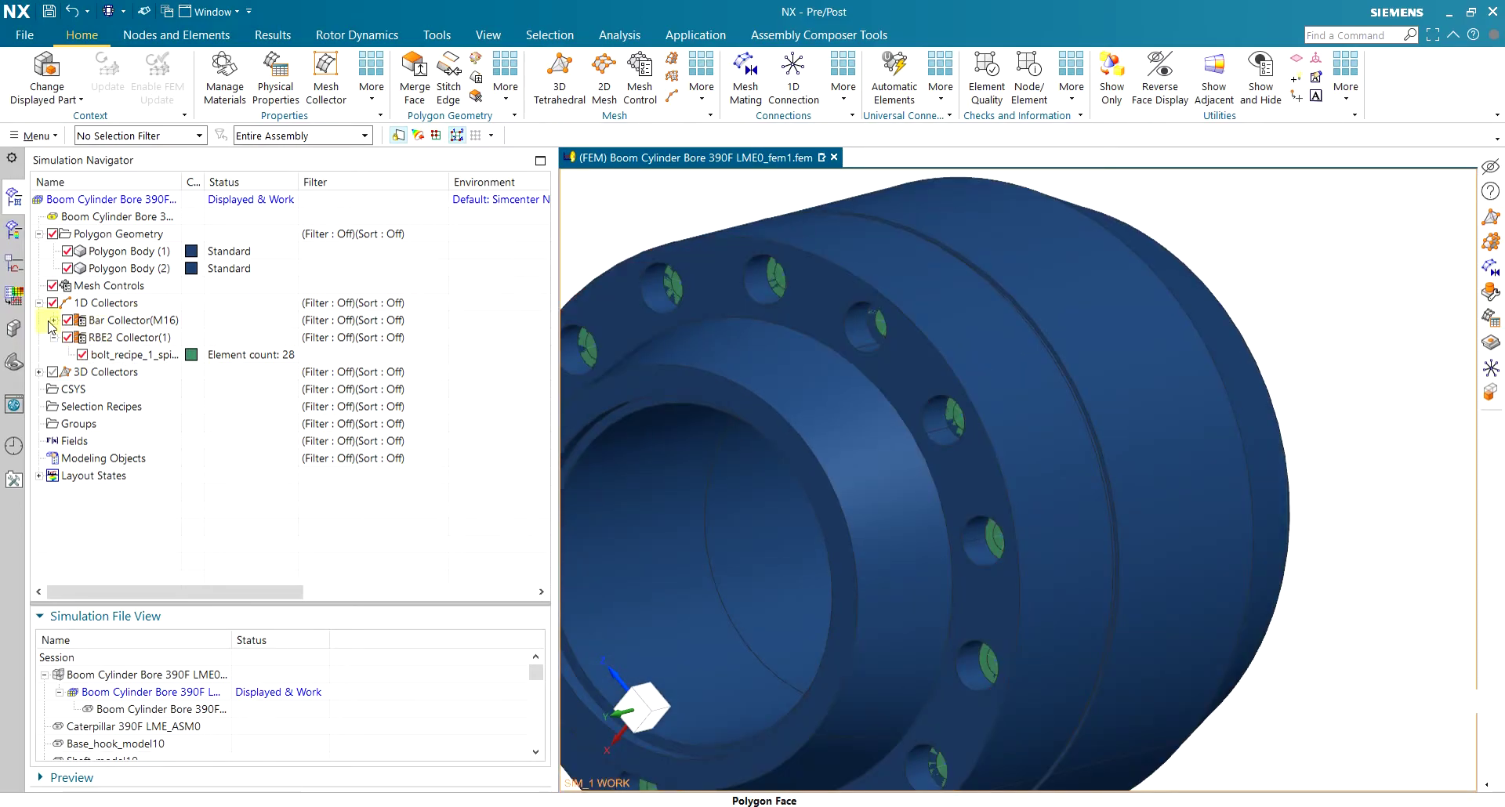
click(68, 251)
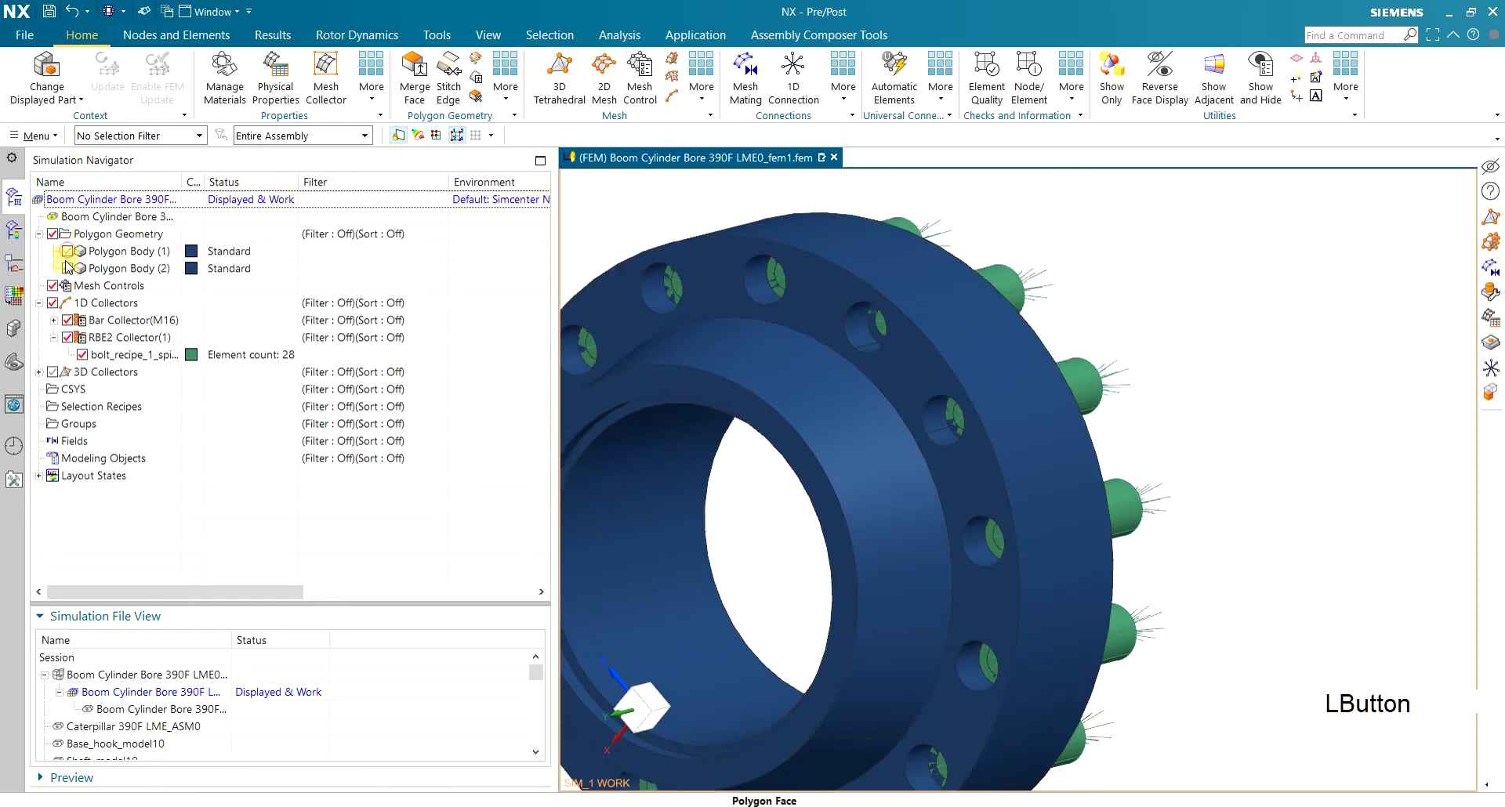
click(67, 268)
middle_drag(887, 345, 966, 308)
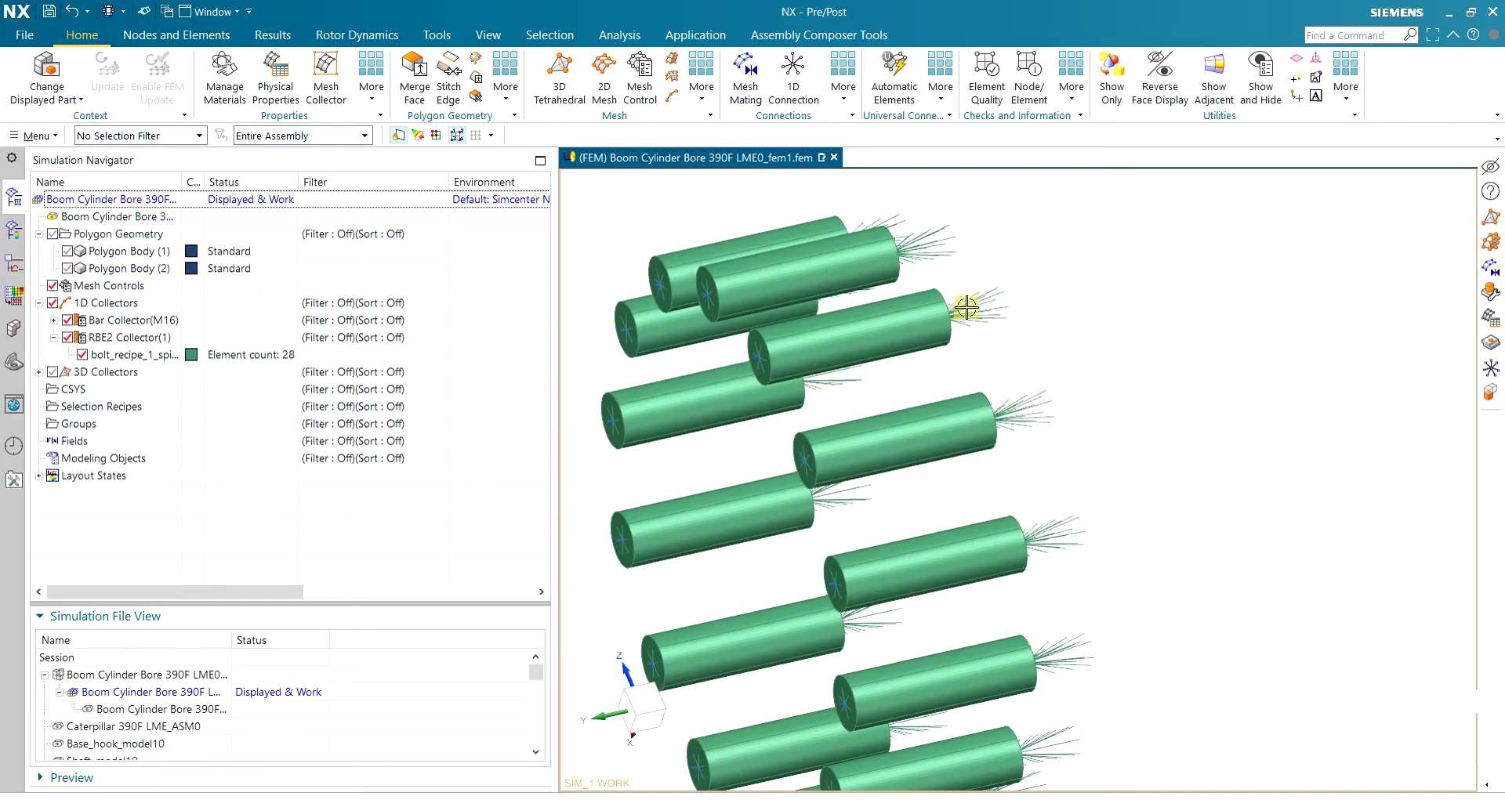
click(67, 252)
scroll(655, 345, down, 3)
middle_drag(668, 369, 692, 362)
key(ctrl+f)
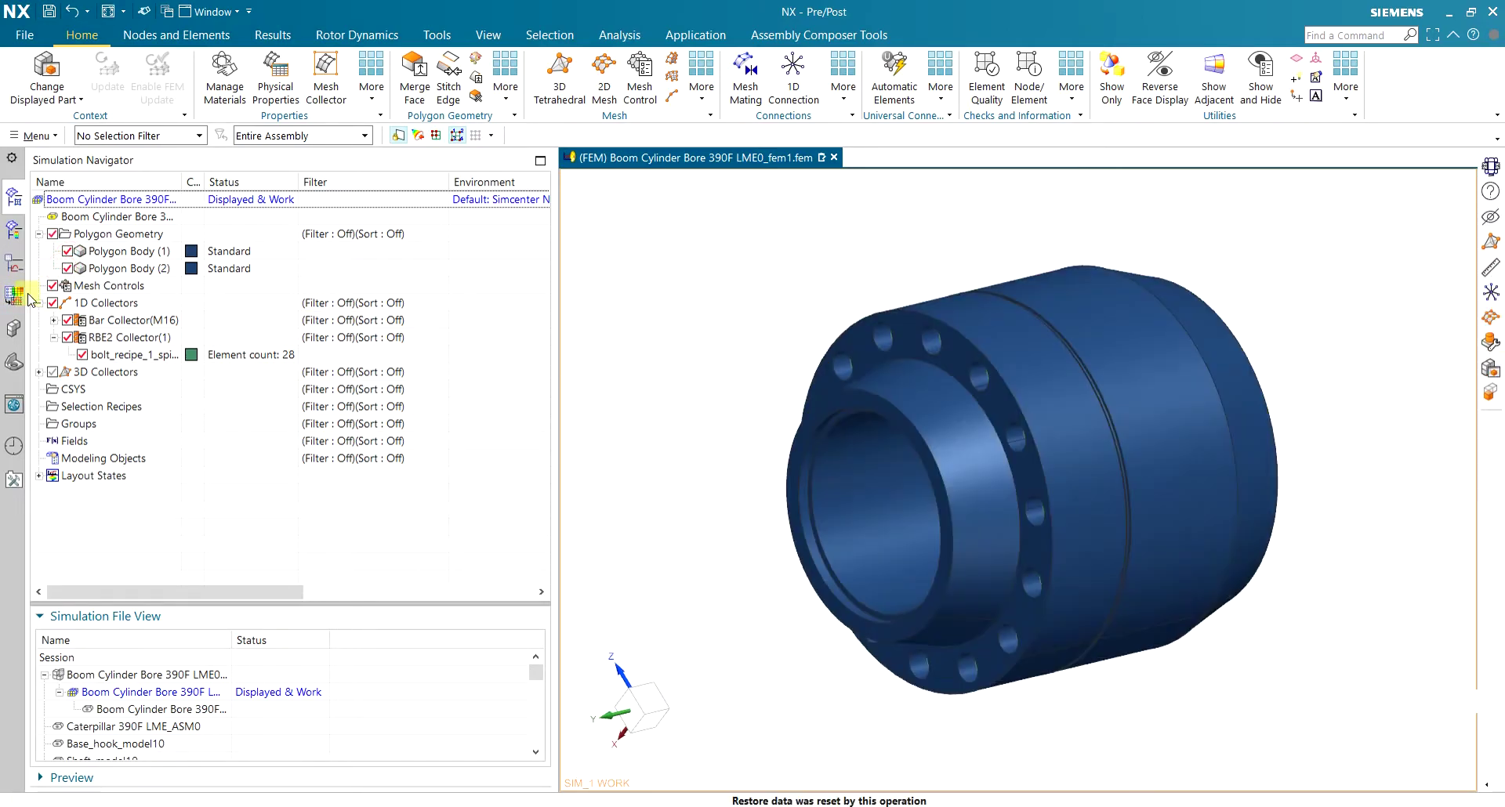
Show the solid meshes of the 3D collectors and hide both polygon bodies
click(39, 372)
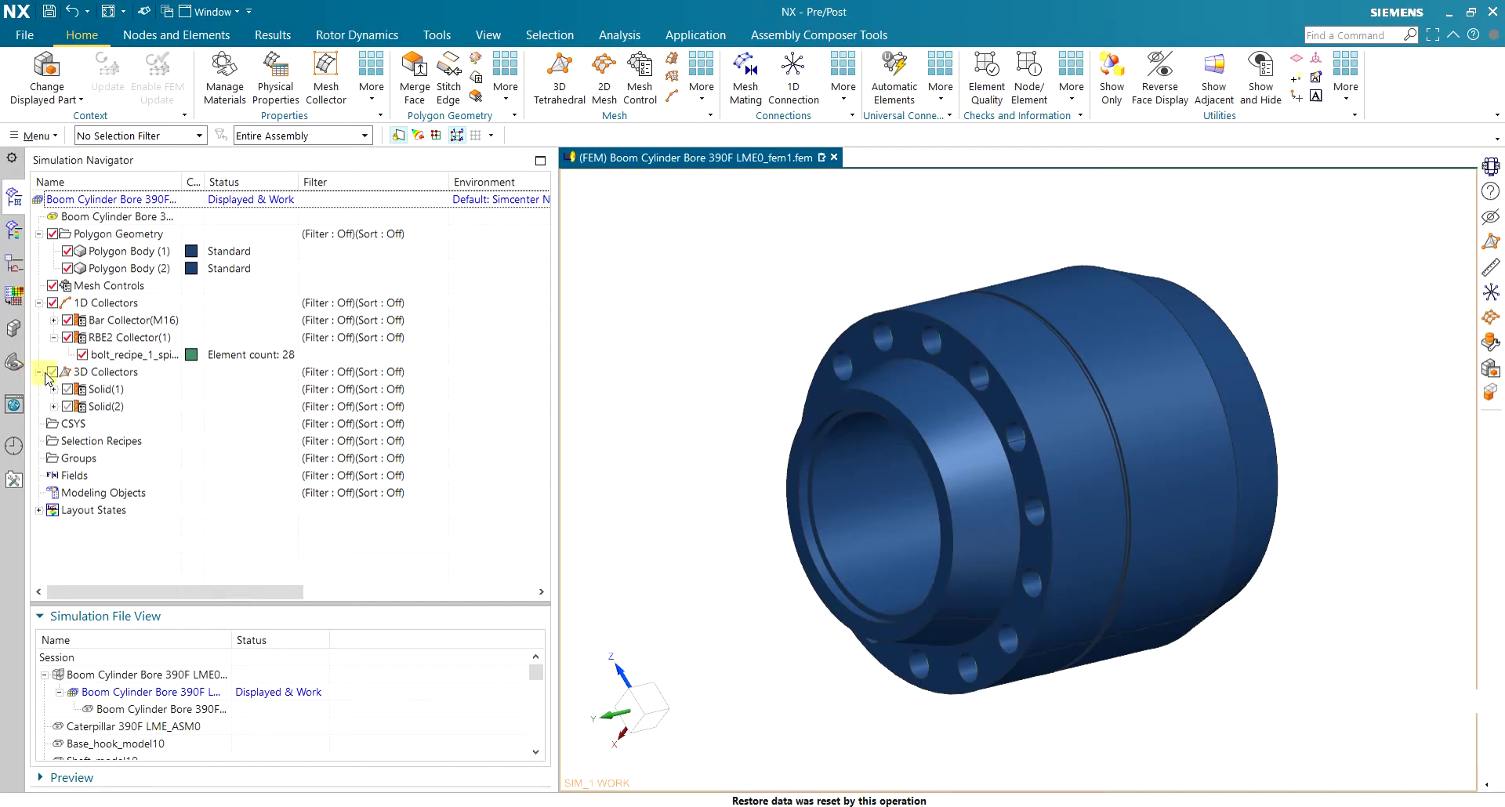
click(51, 373)
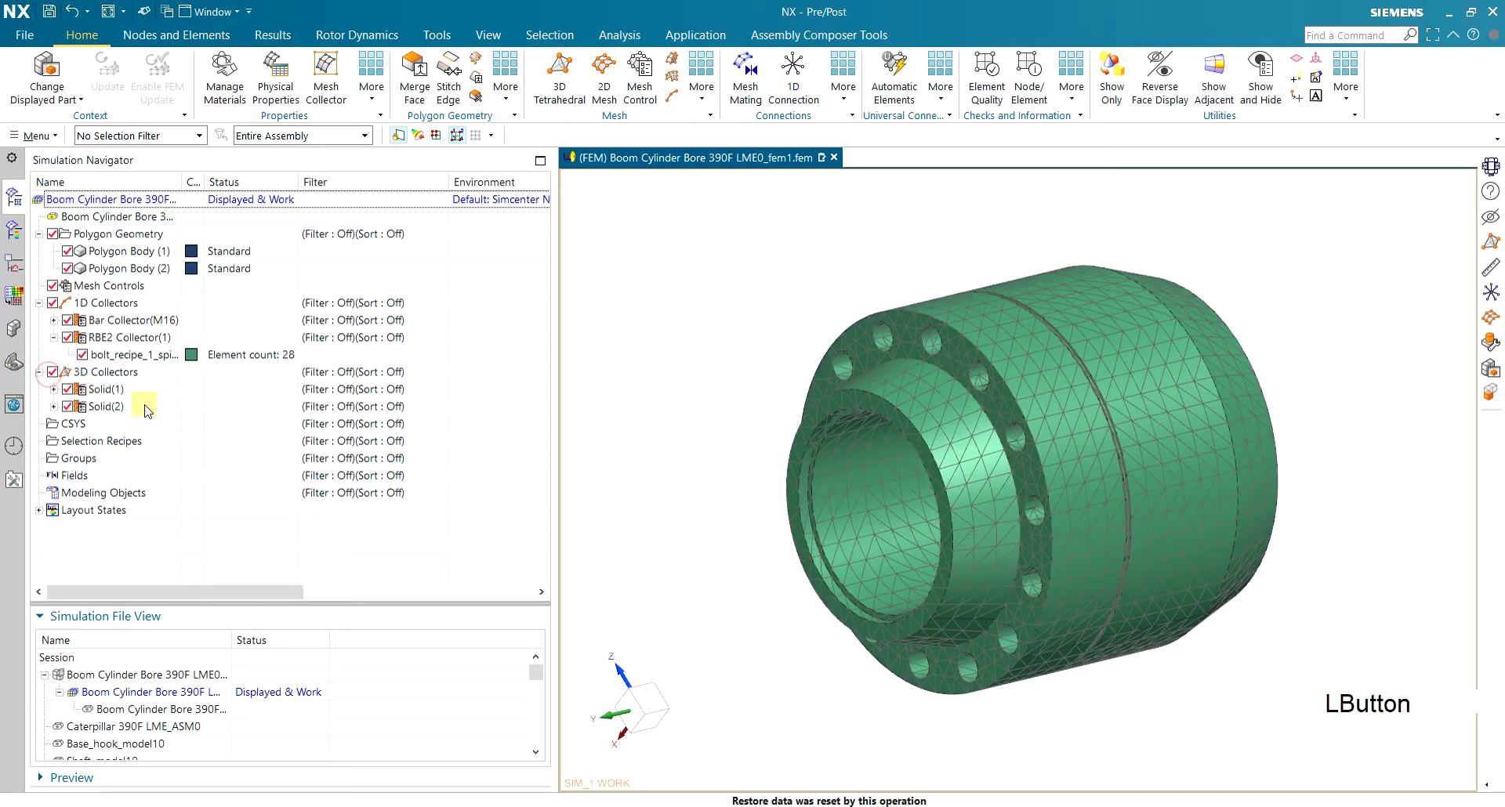
click(68, 252)
scroll(900, 370, up, 3)
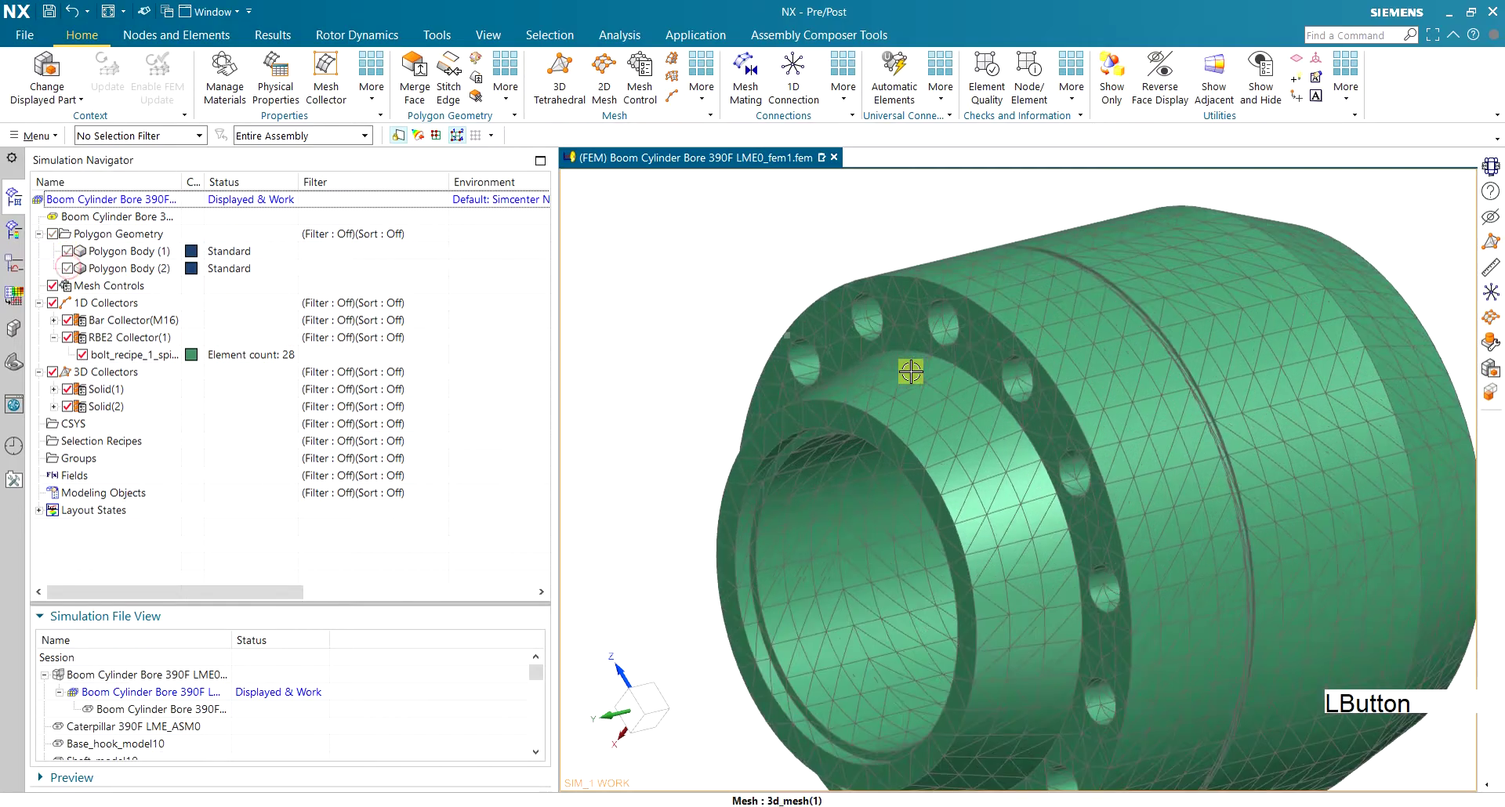
mouse_move(918, 360)
middle_down()
mouse_move(898, 359)
mouse_move(980, 351)
mouse_move(917, 366)
middle_up()
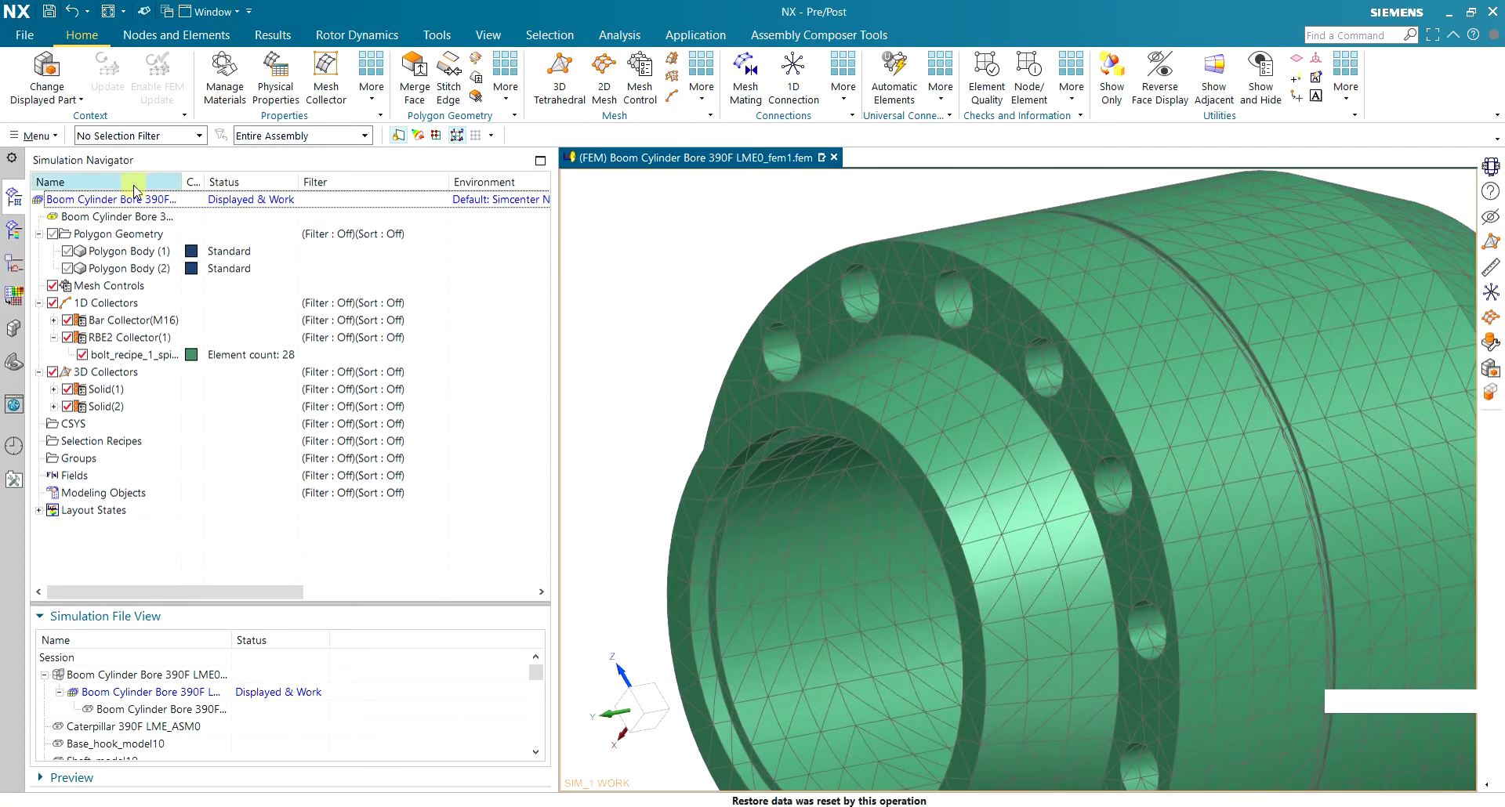
Make the boom cylinder's simulation file the displayed part and inspect the two meshed flange bodies
double_click(131, 675)
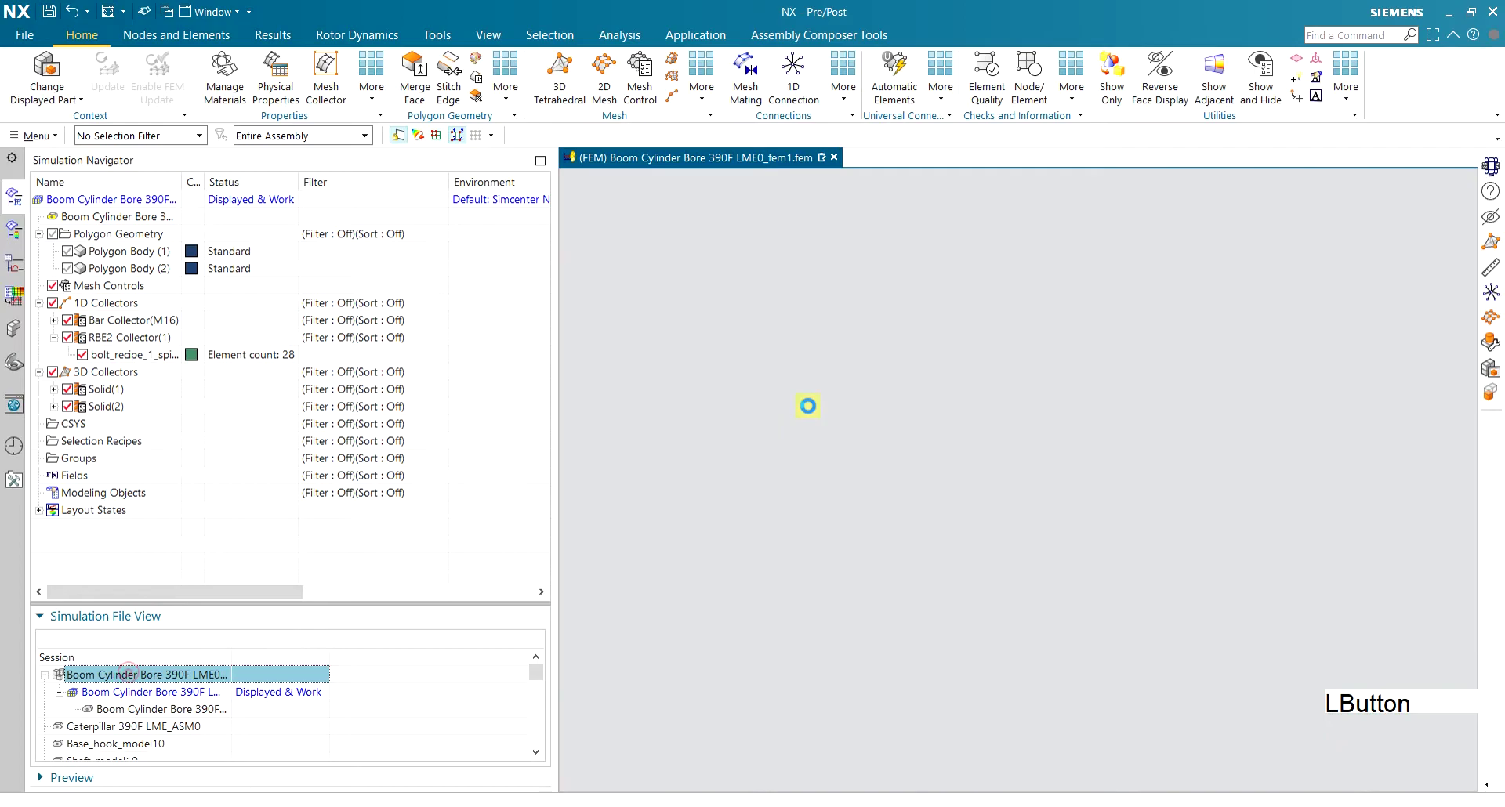
scroll(825, 385, up, 2)
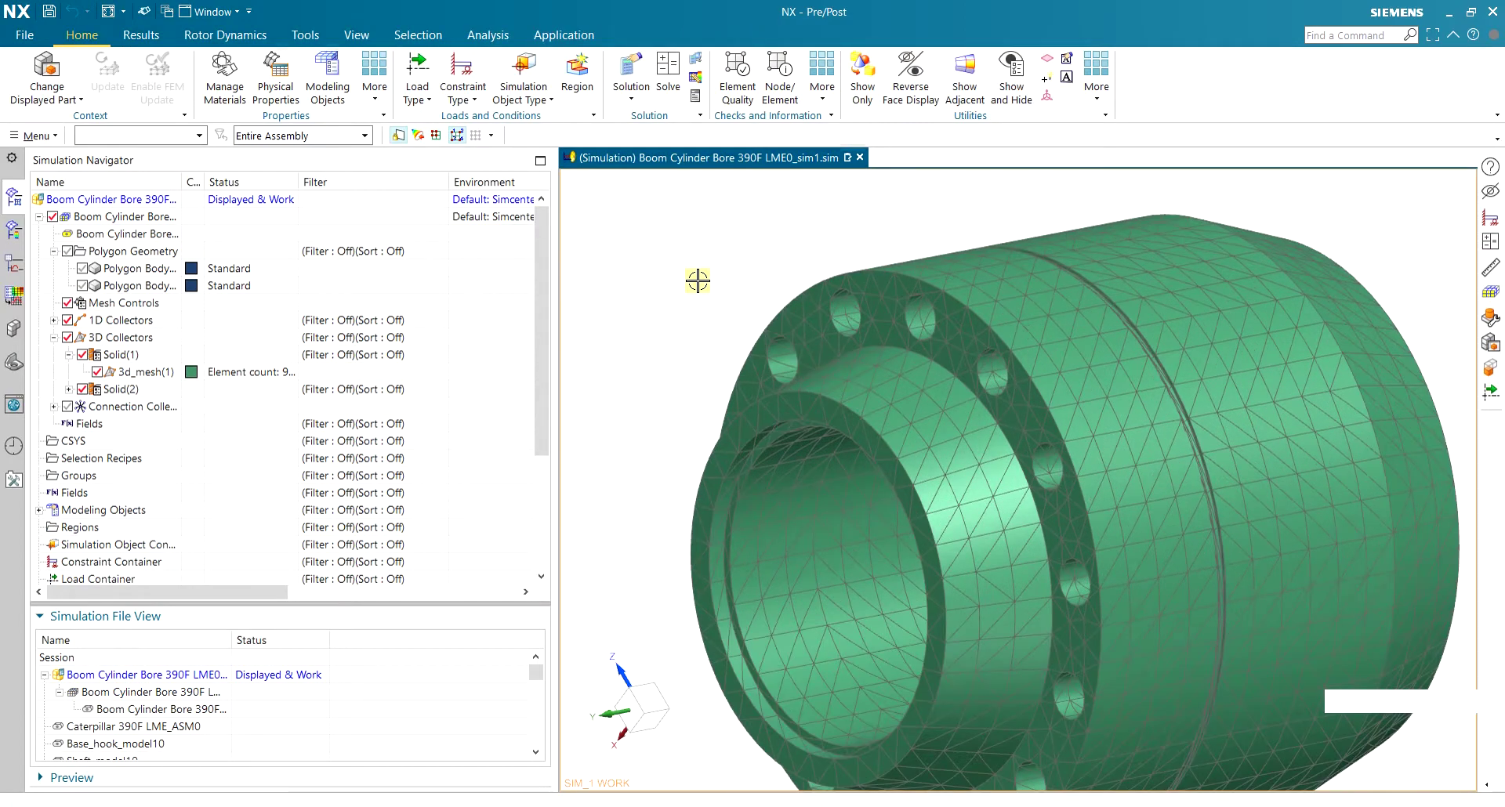
middle_drag(767, 288, 1166, 251)
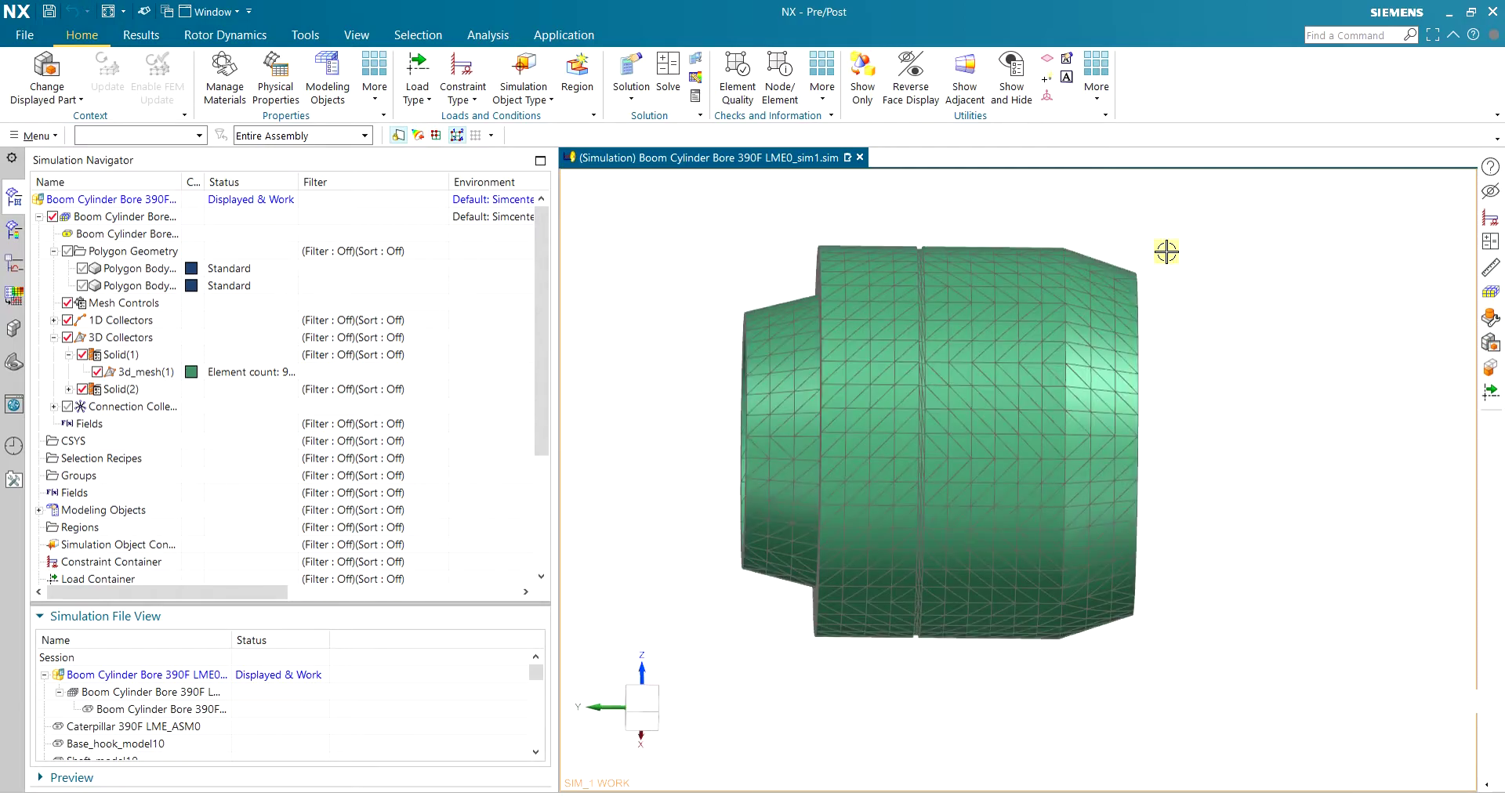
middle_drag(1161, 253, 1116, 298)
scroll(882, 309, up, 2)
scroll(906, 308, up, 1)
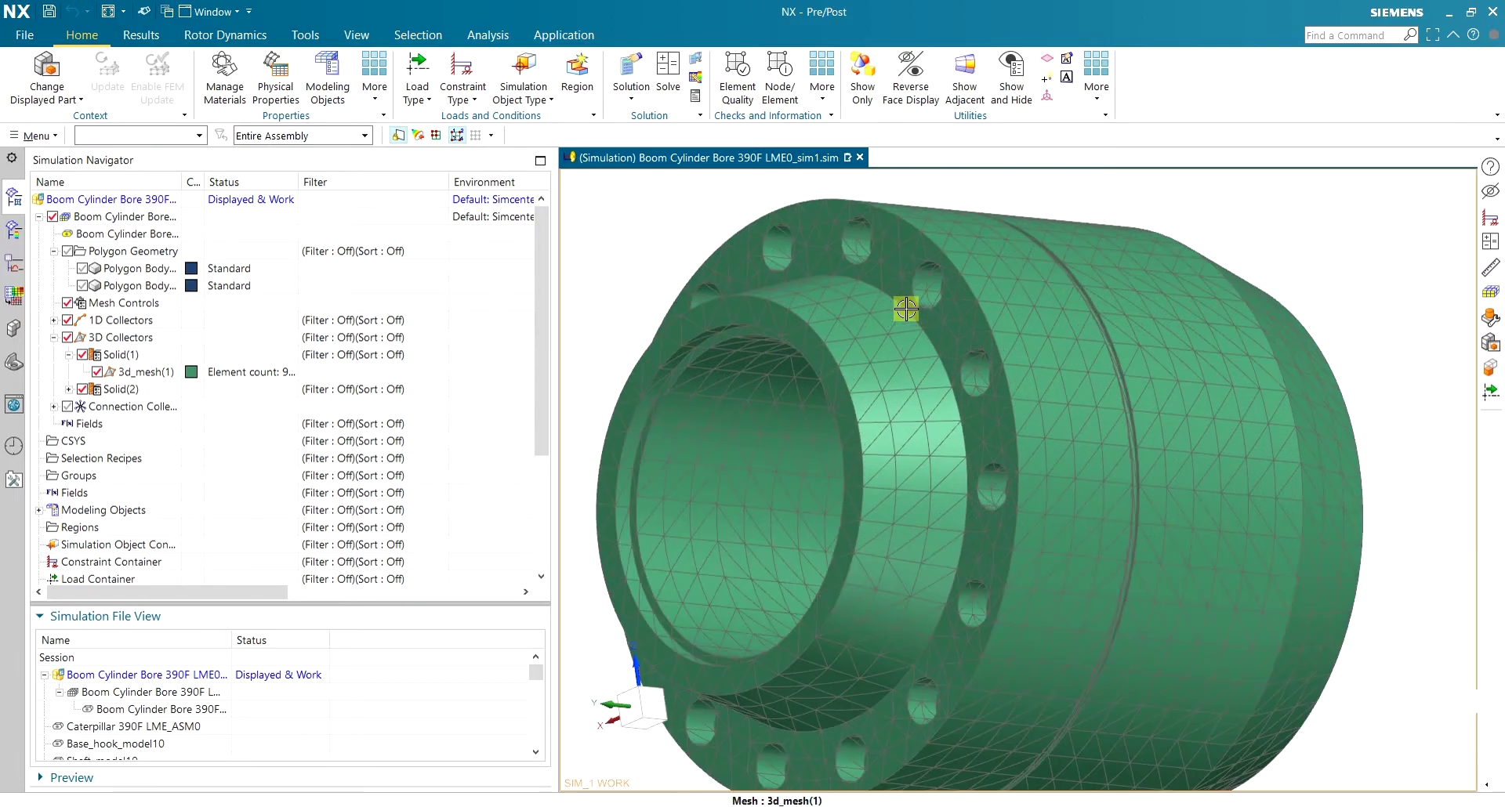
scroll(905, 309, down, 2)
scroll(874, 360, up, 1)
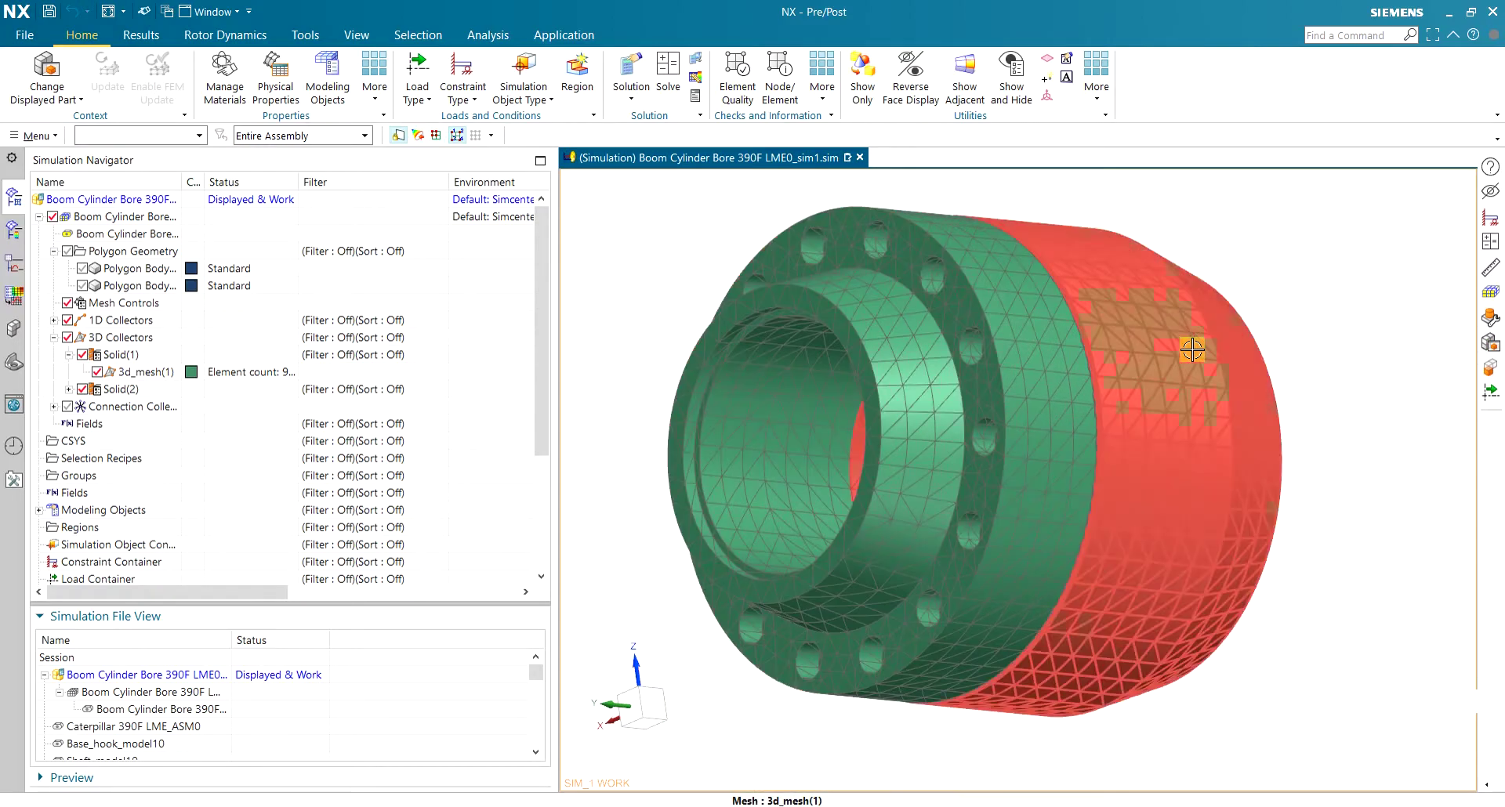
middle_drag(1299, 357, 1254, 354)
Hide the 3D collectors' meshes and apply a fixed constraint to the cylinder's flat closed end face
click(462, 78)
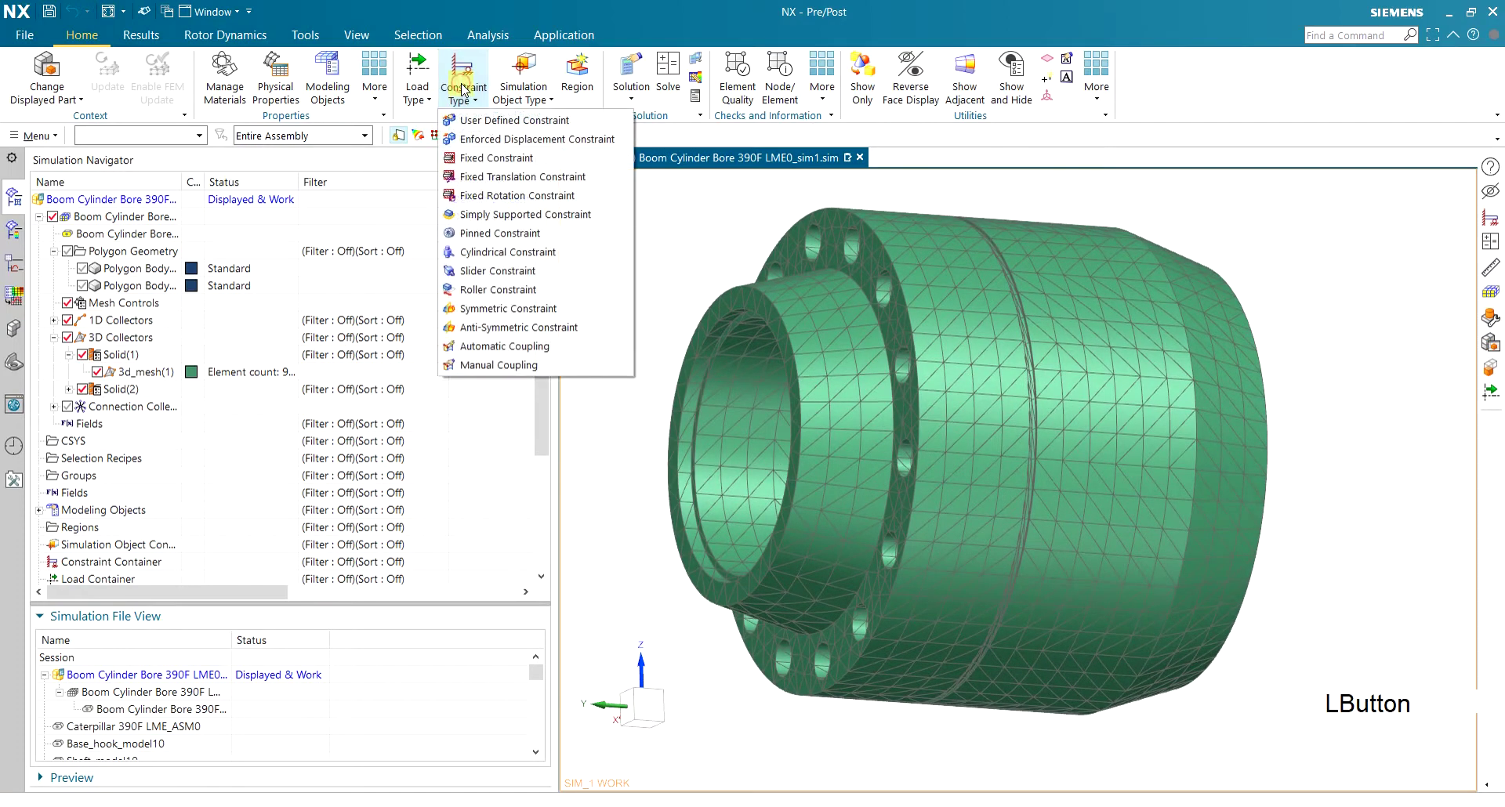
click(523, 164)
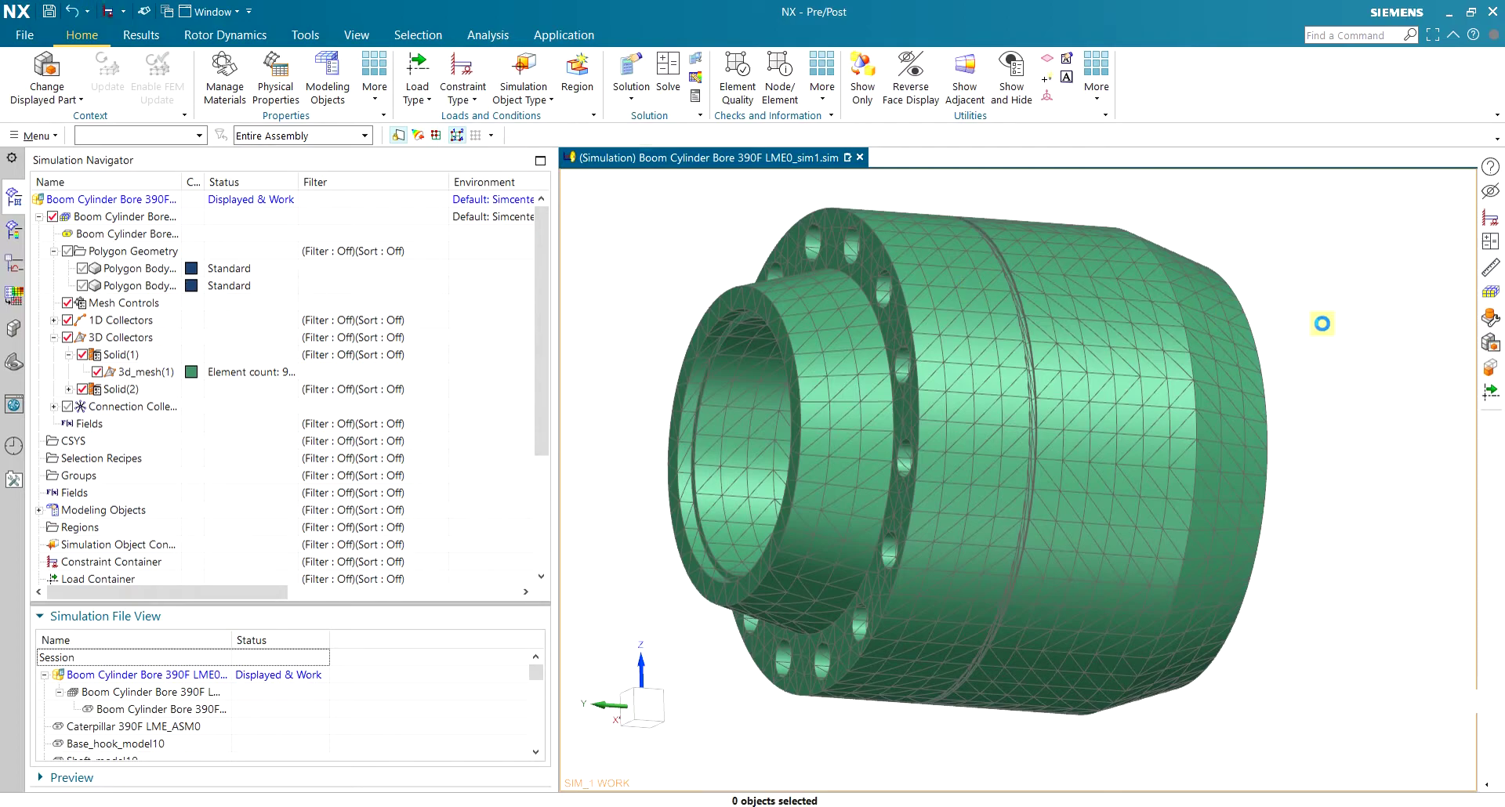
middle_drag(1225, 322, 60, 355)
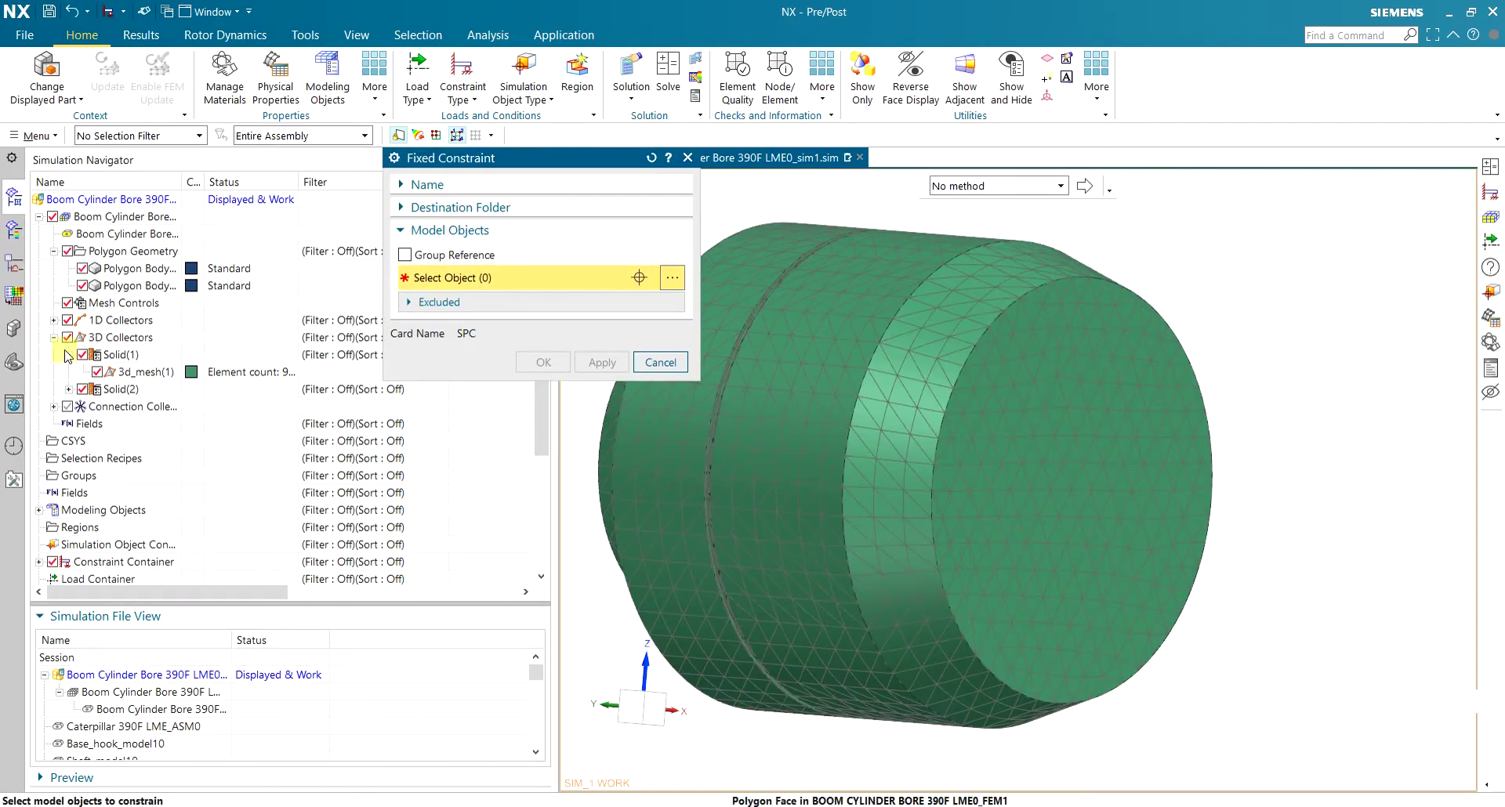
click(68, 337)
click(1034, 444)
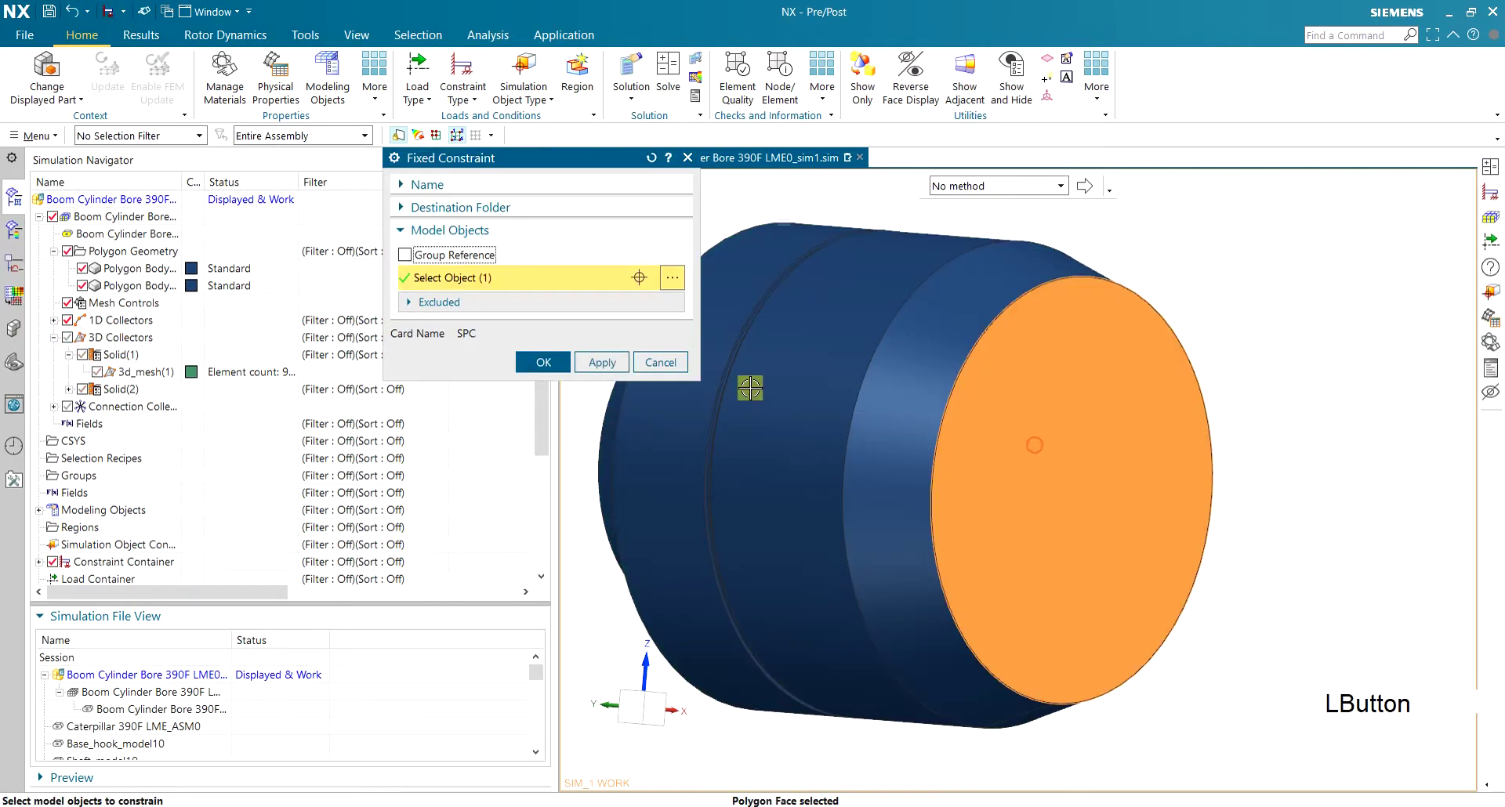
click(543, 363)
Define a magnitude-and-direction force of 2e6 N on the annular end face of the open flange's neck
middle_drag(1229, 272, 1284, 265)
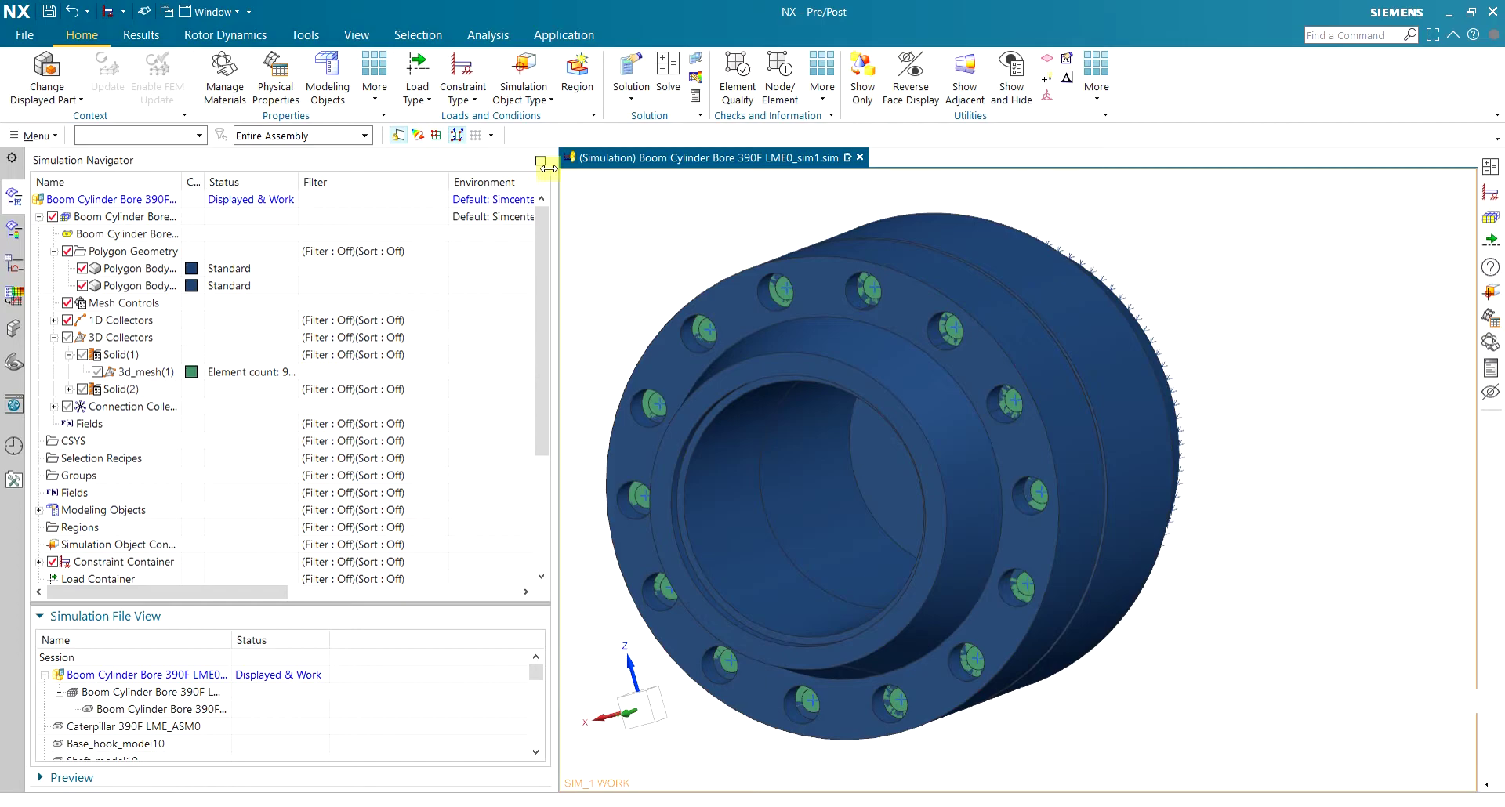
click(418, 94)
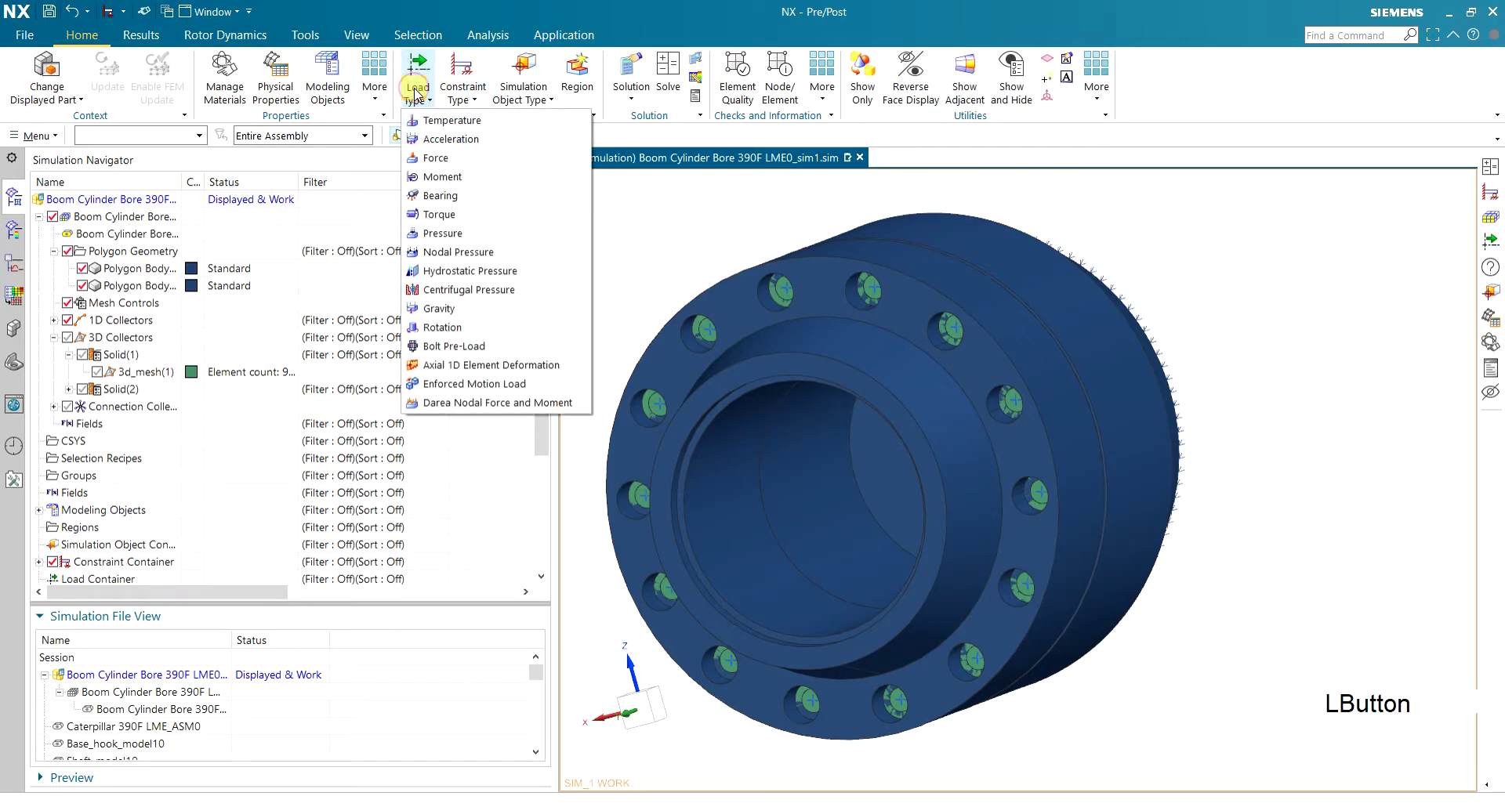
click(470, 157)
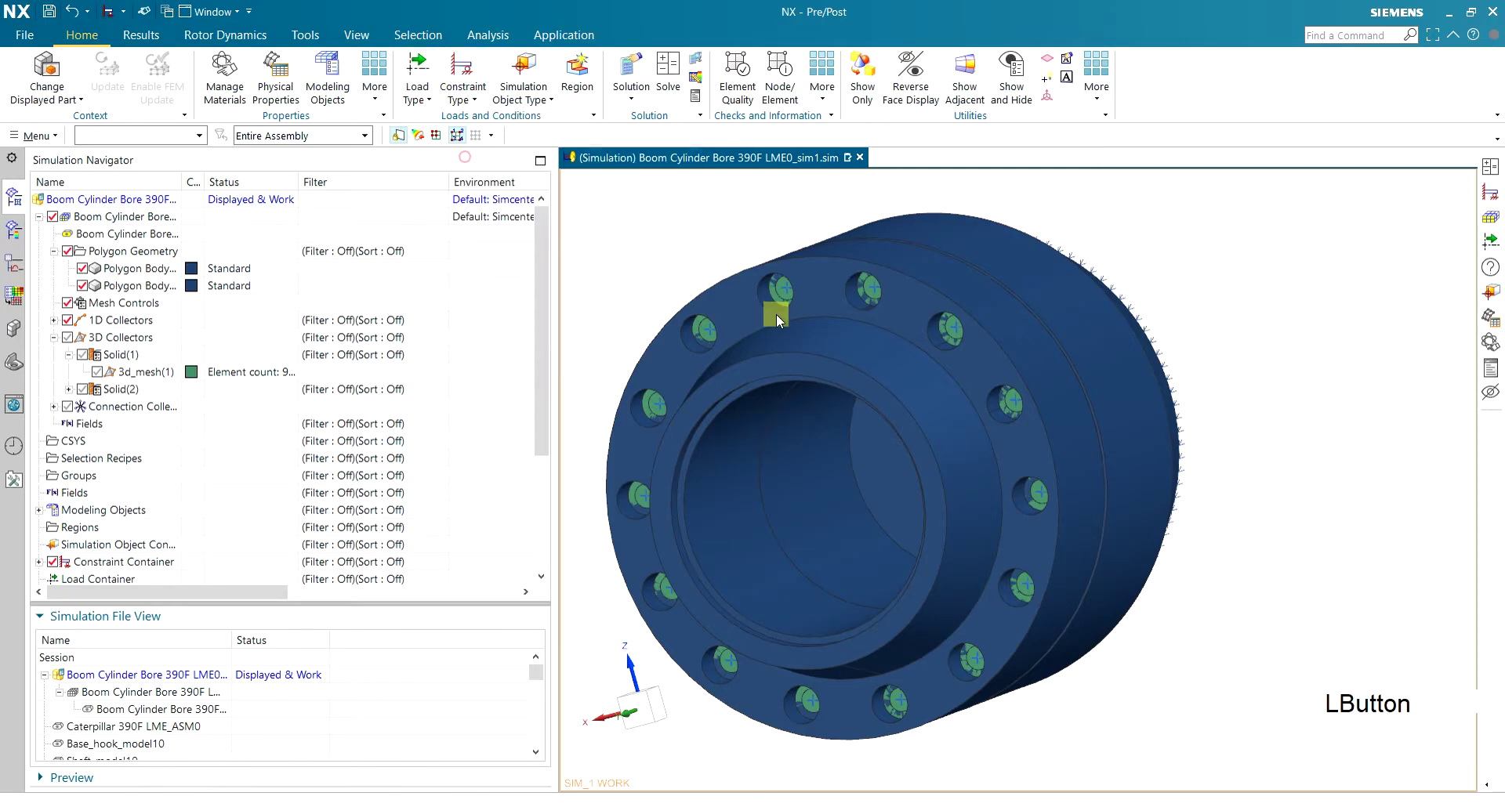
click(837, 373)
middle_drag(1227, 368, 881, 423)
scroll(814, 427, up, 3)
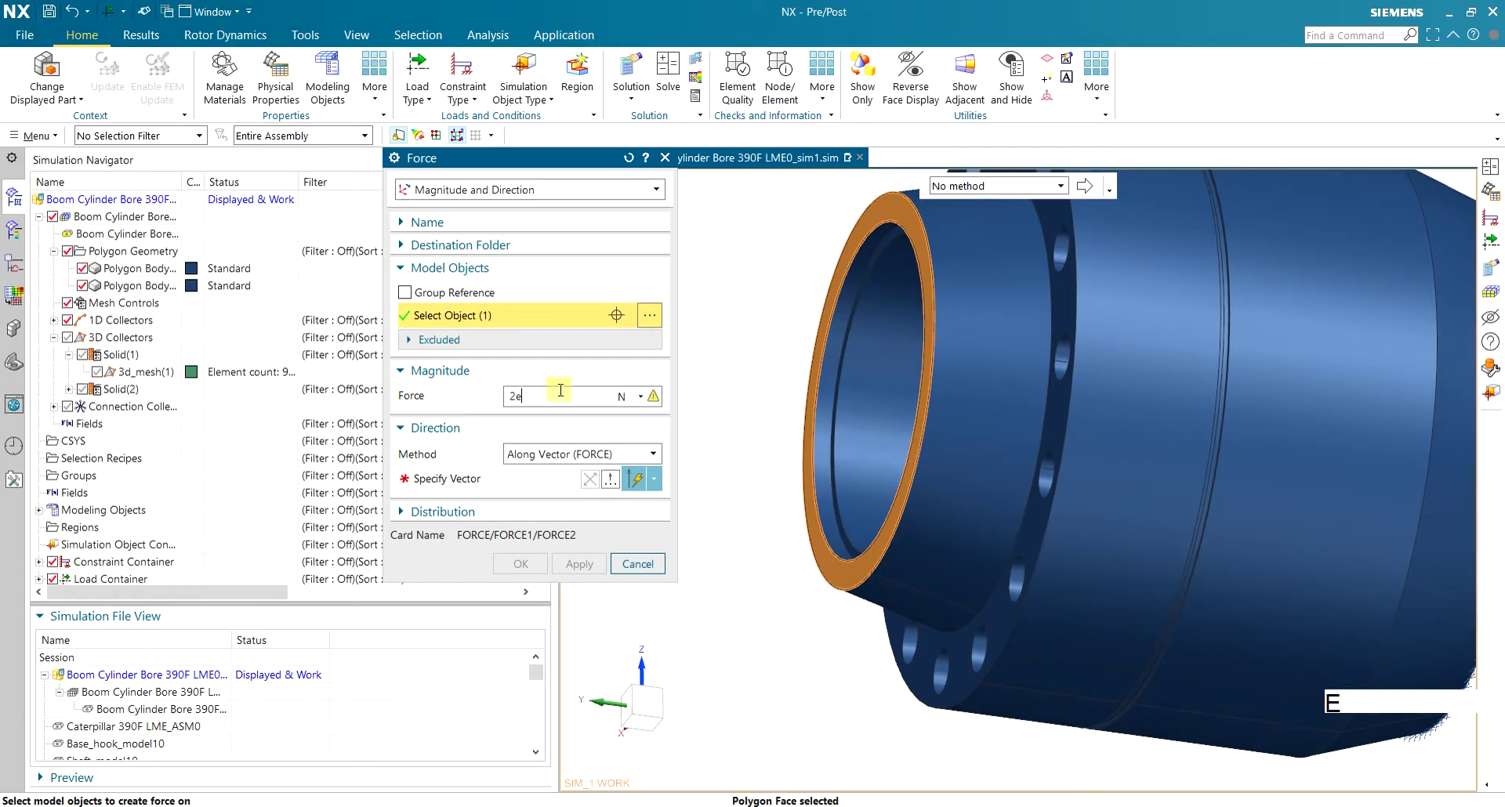
key(Tab)
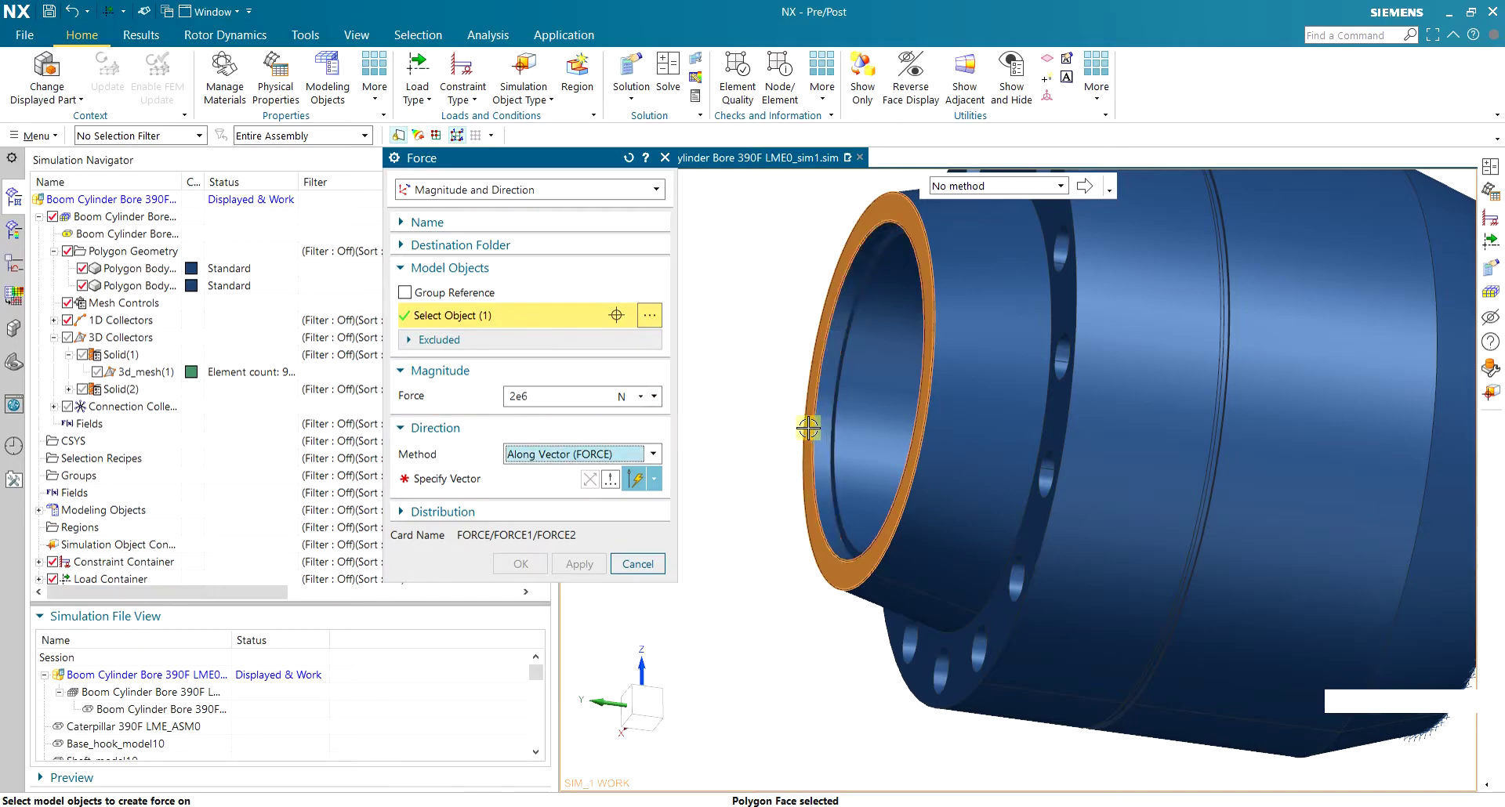
scroll(808, 428, up, 3)
click(846, 420)
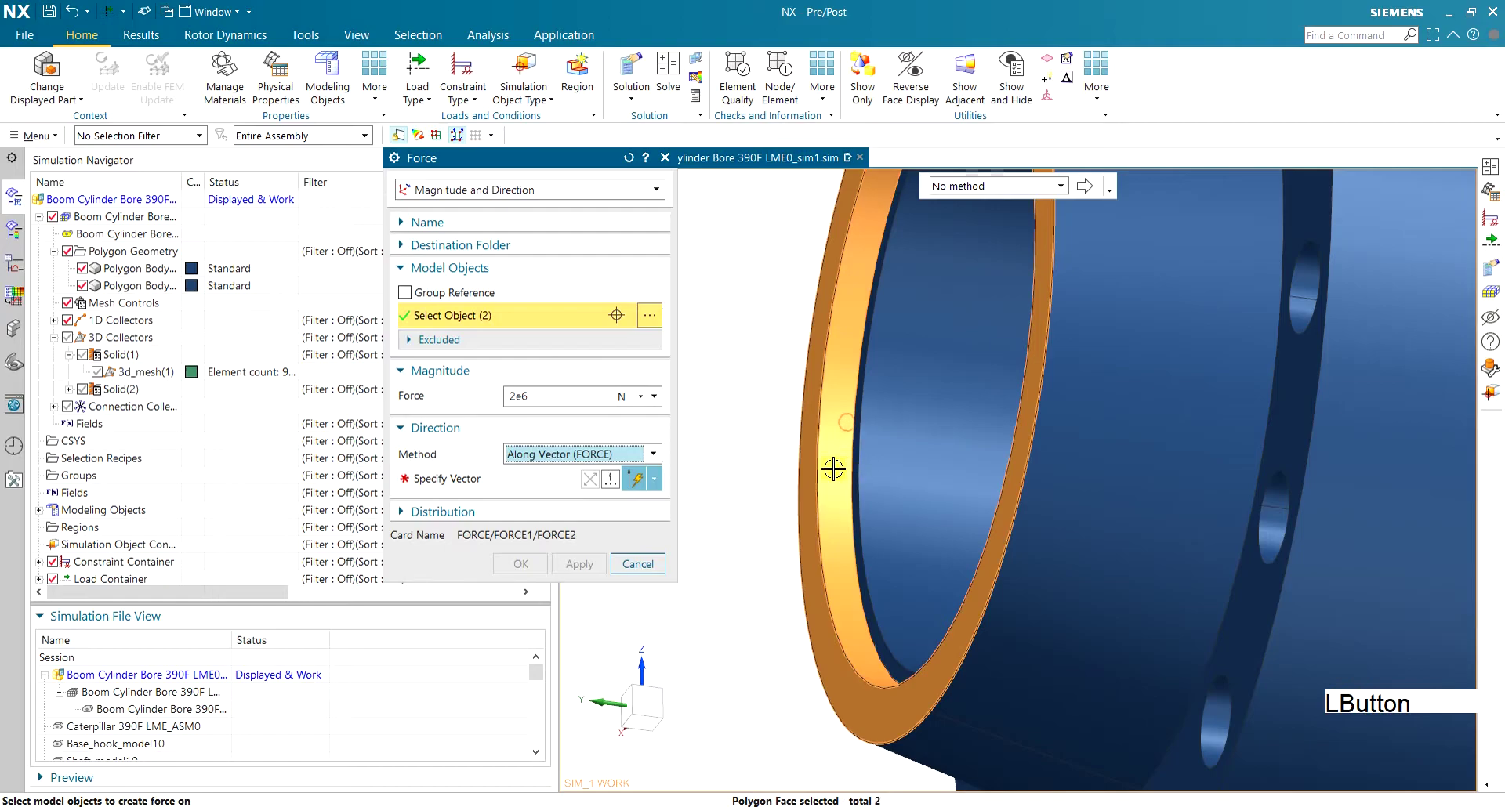
scroll(817, 454, down, 4)
shift+click(822, 452)
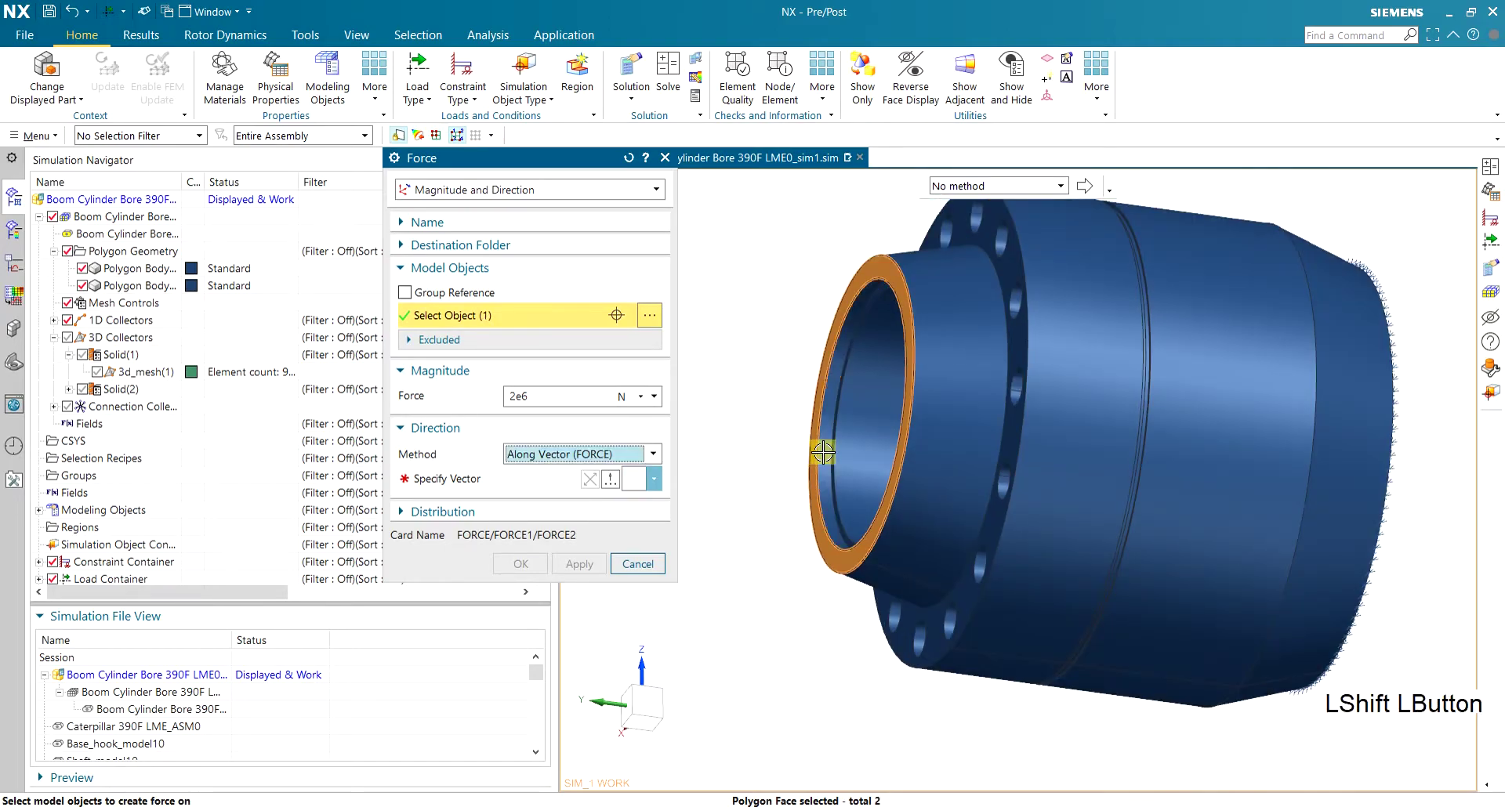
Direct the force along the cylinder axis inferred from the inner bore face, create the load, and check its arrows
scroll(829, 434, up, 3)
click(507, 478)
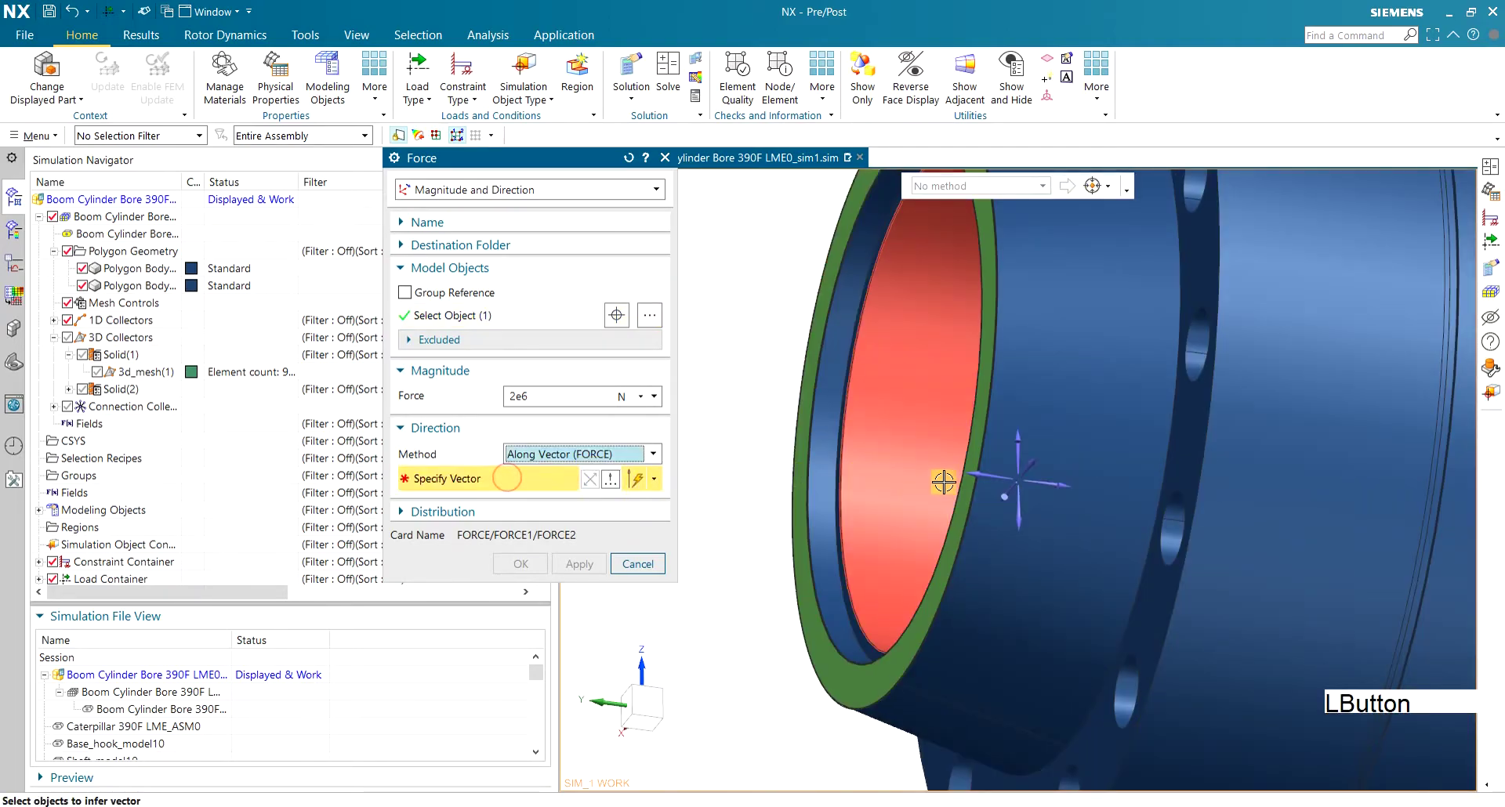
click(872, 523)
scroll(869, 532, down, 3)
middle_drag(1165, 461, 993, 532)
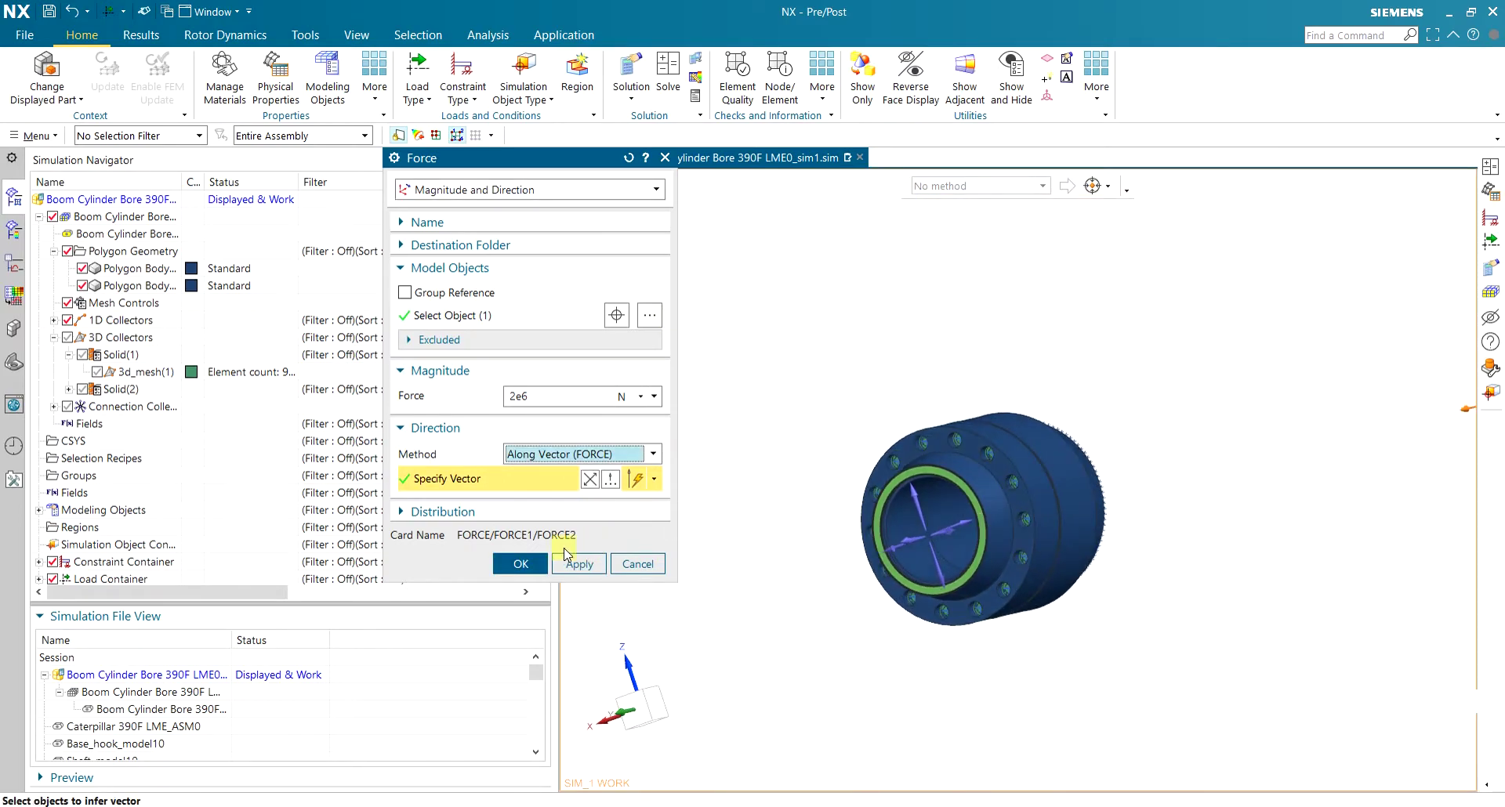
click(520, 563)
middle_drag(1095, 521, 907, 477)
scroll(987, 535, up, 3)
scroll(841, 478, down, 2)
scroll(930, 503, up, 4)
scroll(869, 477, down, 2)
scroll(718, 429, up, 3)
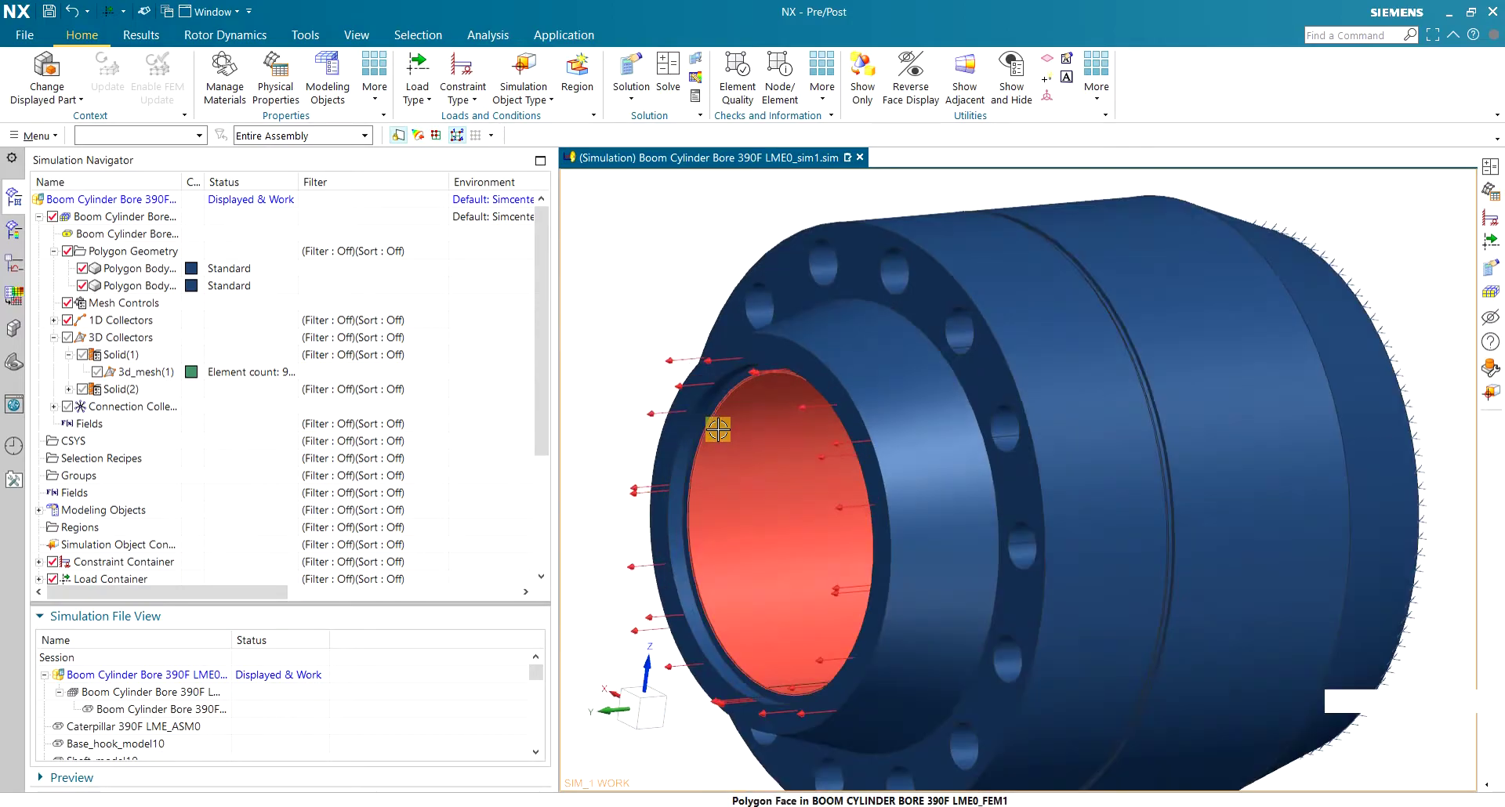
Hide both flange polygon bodies and apply a 3000 N force-type Bolt Pre-Load to the bolts' 1D bar mesh
click(413, 94)
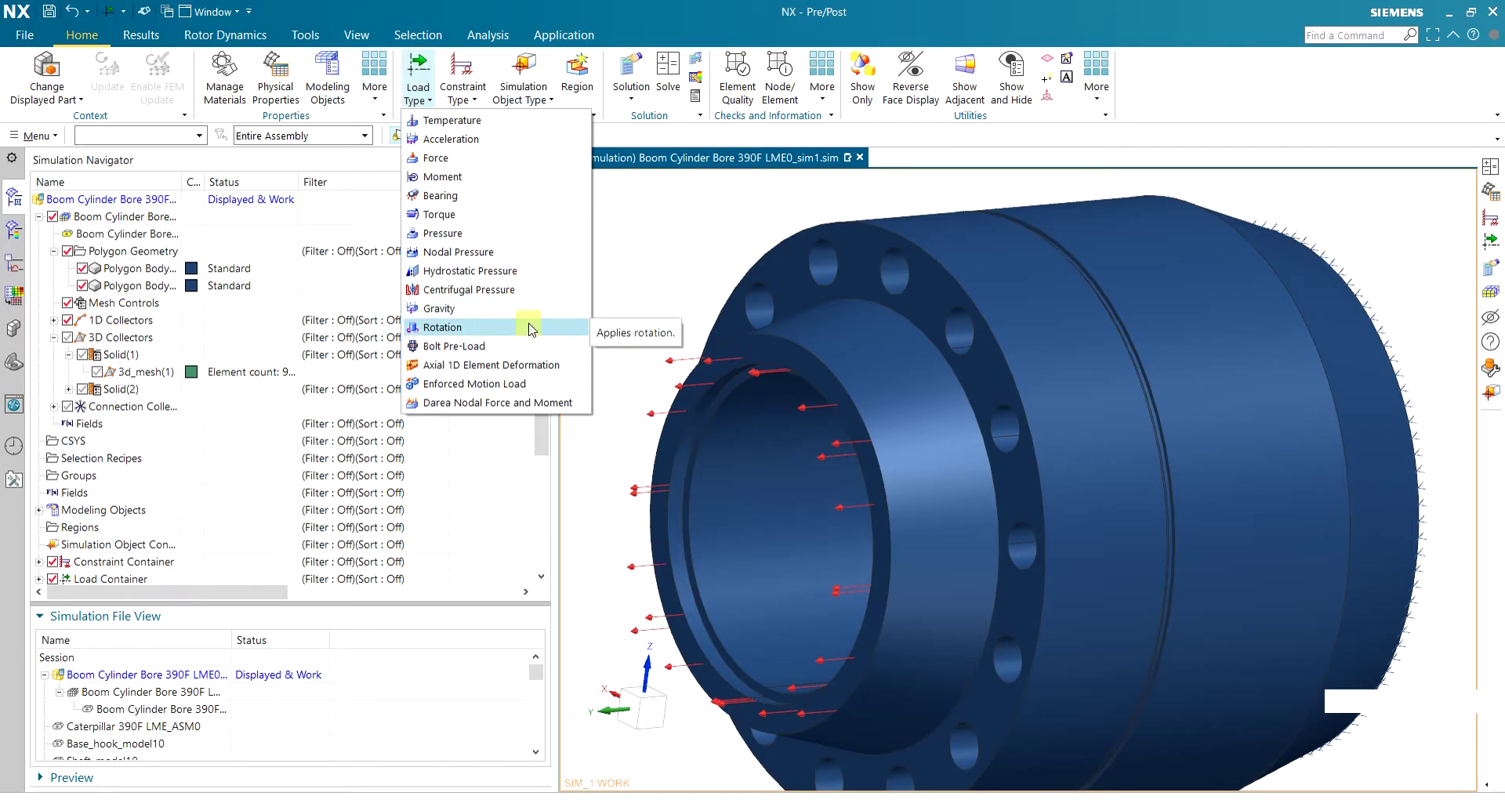
click(502, 347)
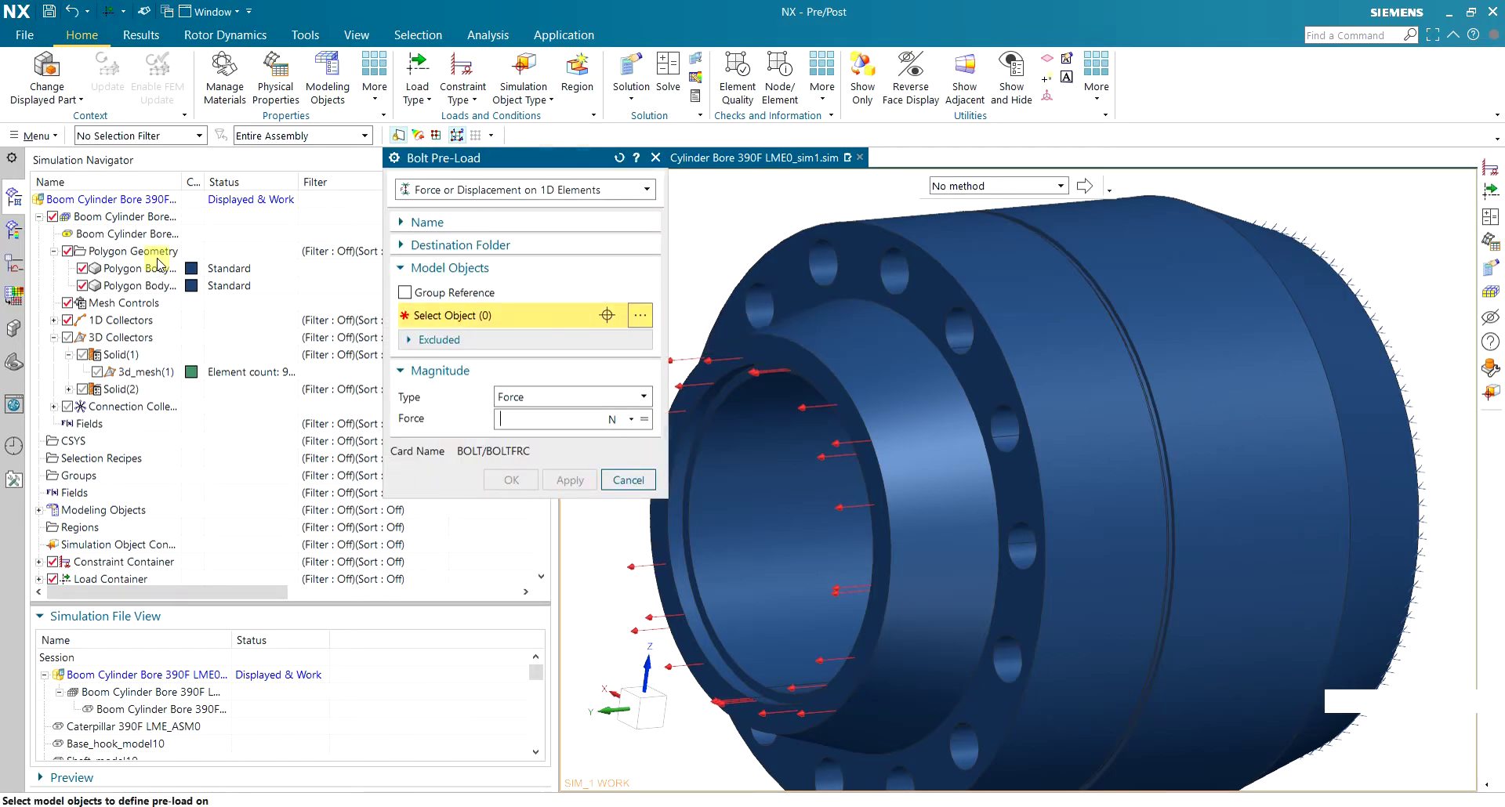
click(82, 269)
click(83, 286)
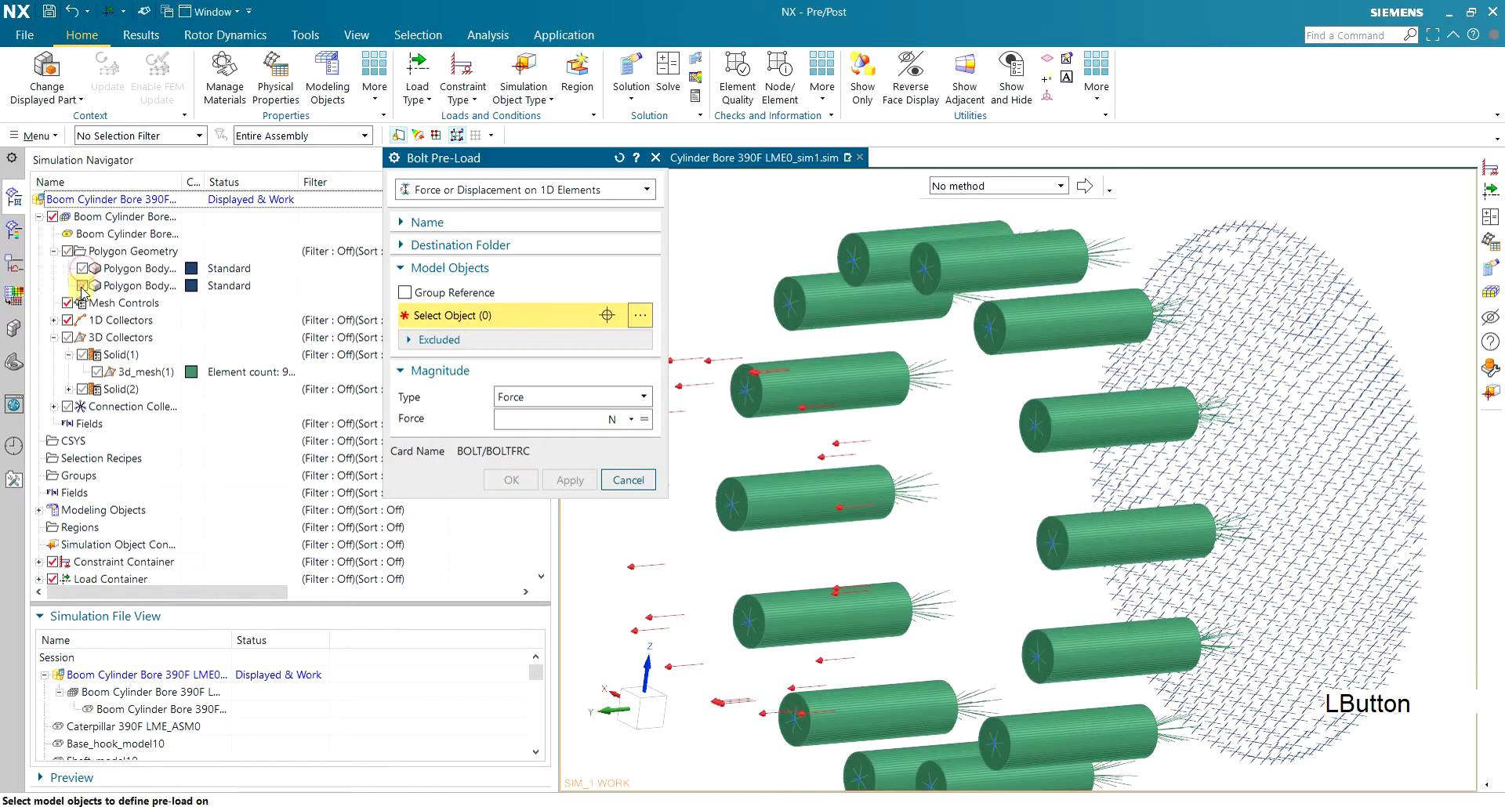
click(1068, 314)
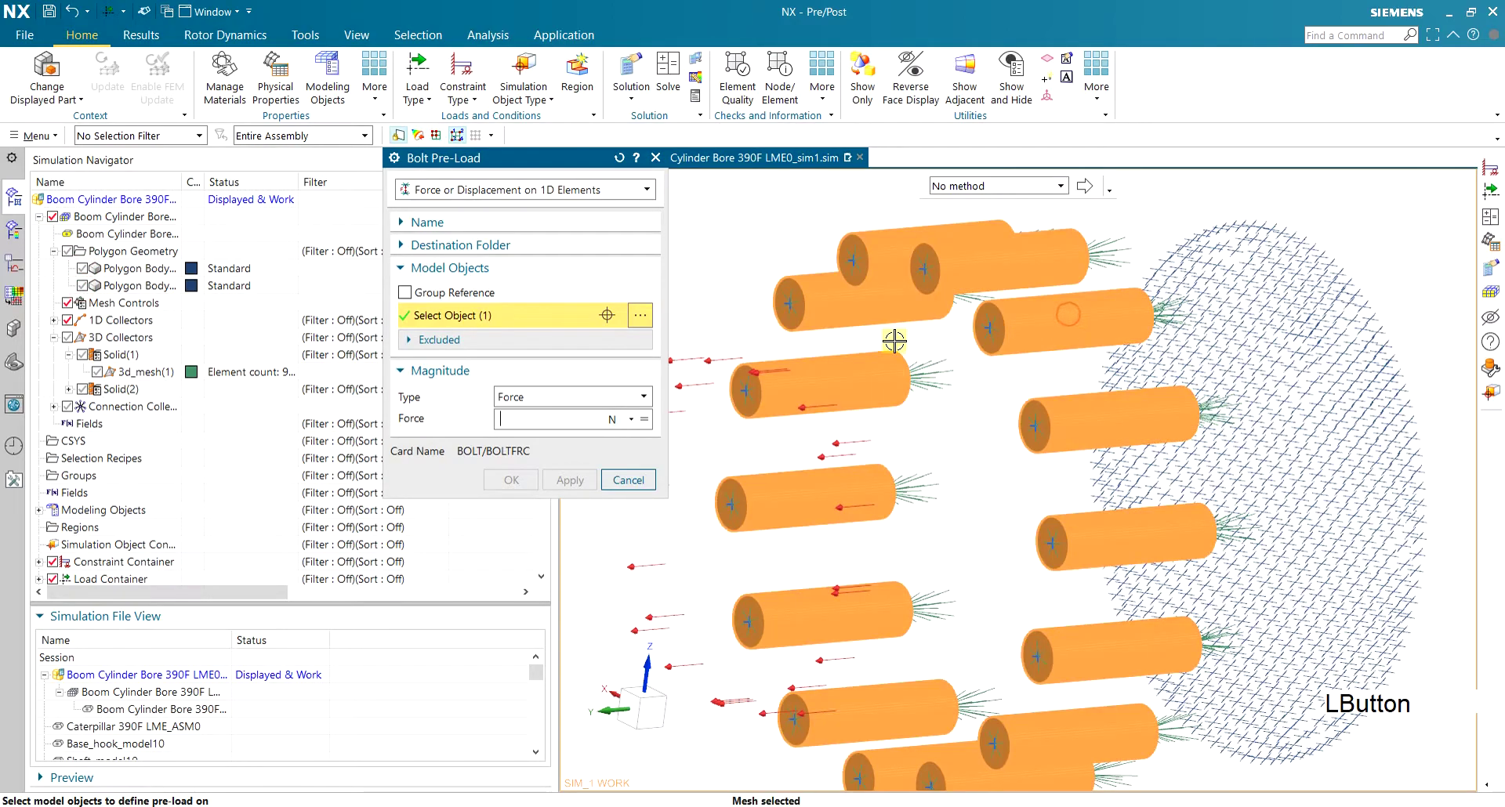
scroll(895, 342, down, 2)
scroll(948, 424, up, 2)
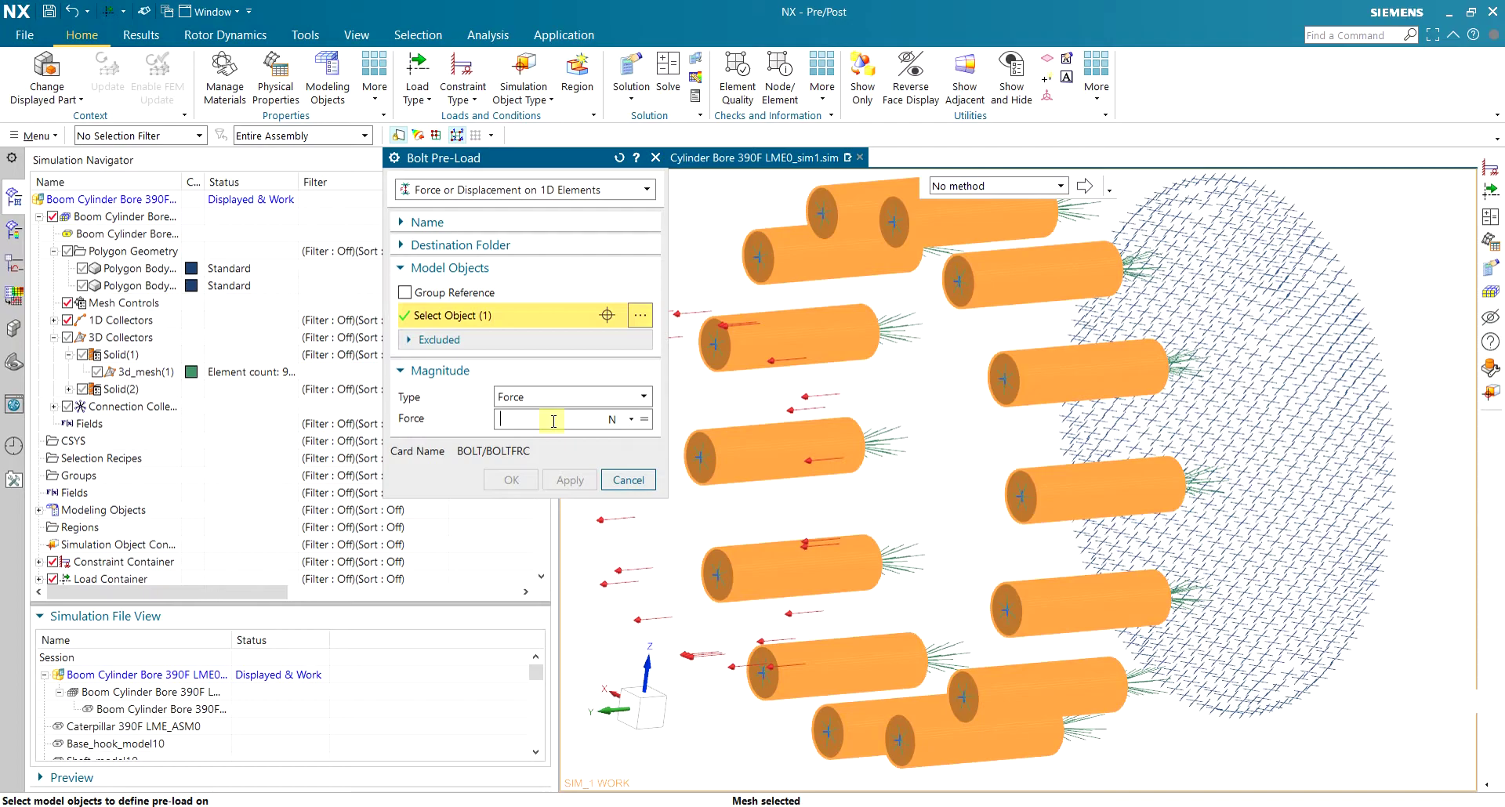
text(30)
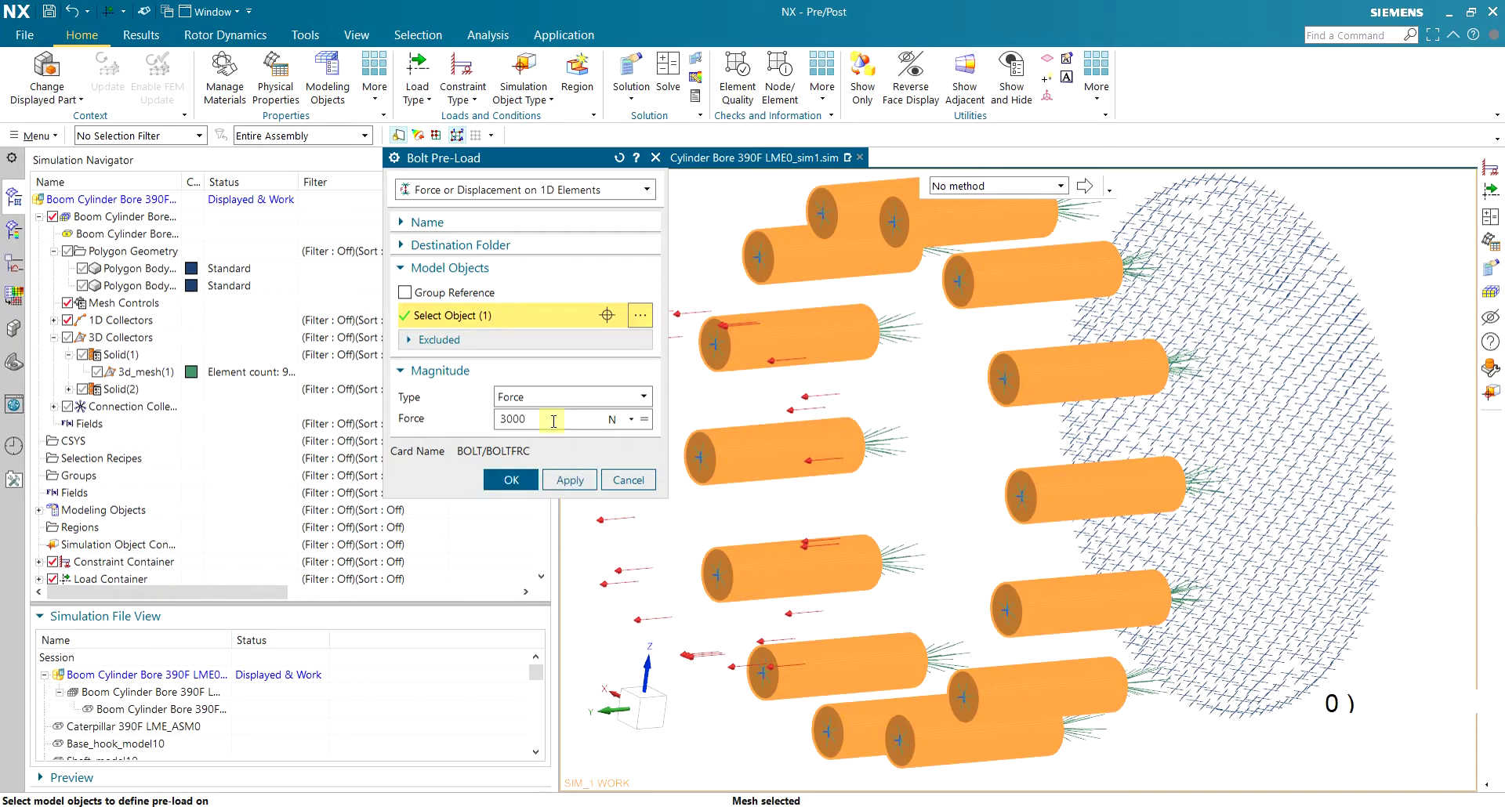
text(00)
click(506, 478)
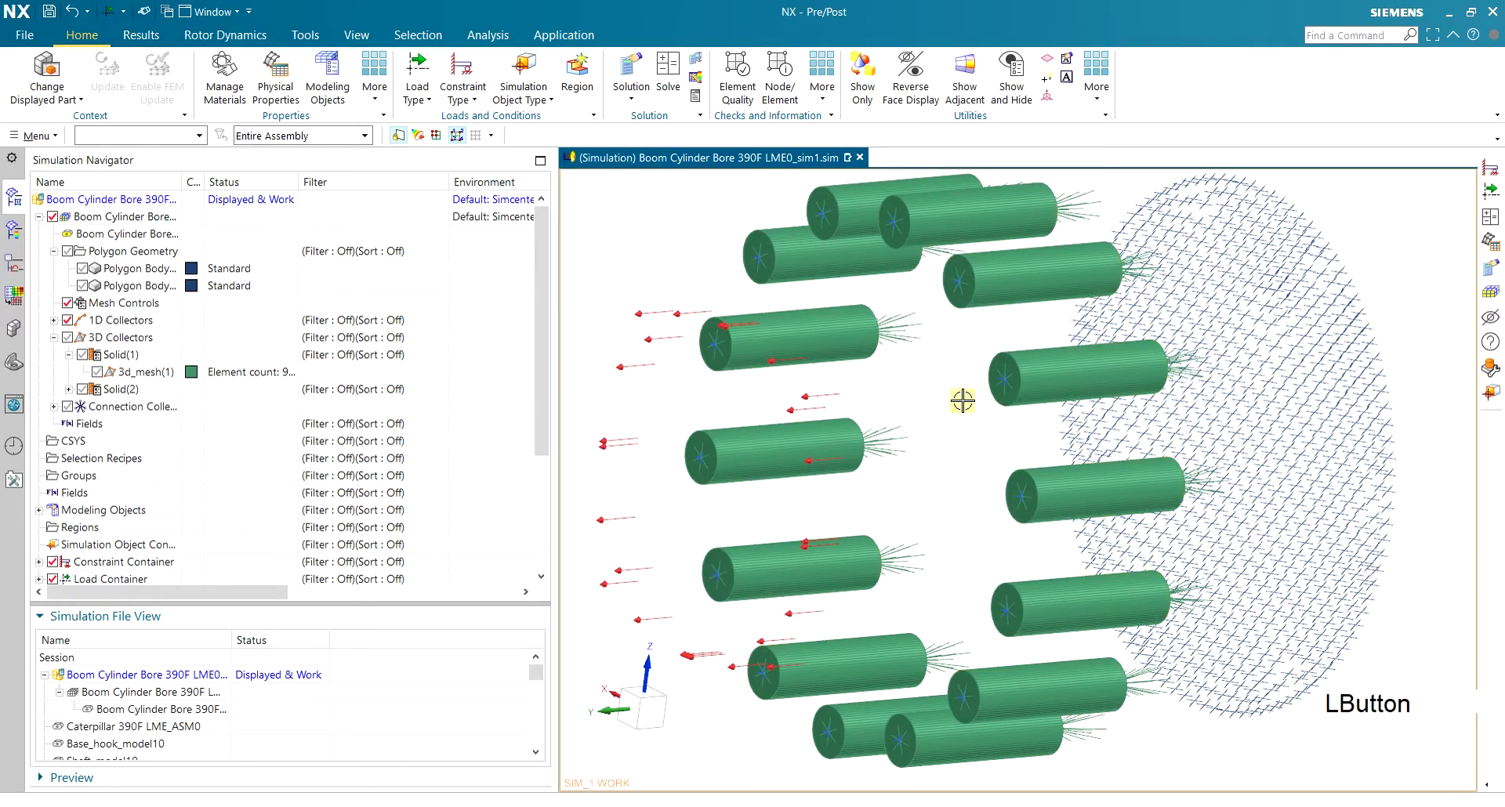
Set the Bar Collector's beam section display to None in its mesh collector display settings
scroll(932, 416, down, 3)
mouse_move(904, 430)
middle_down()
mouse_move(856, 427)
mouse_move(886, 435)
middle_up()
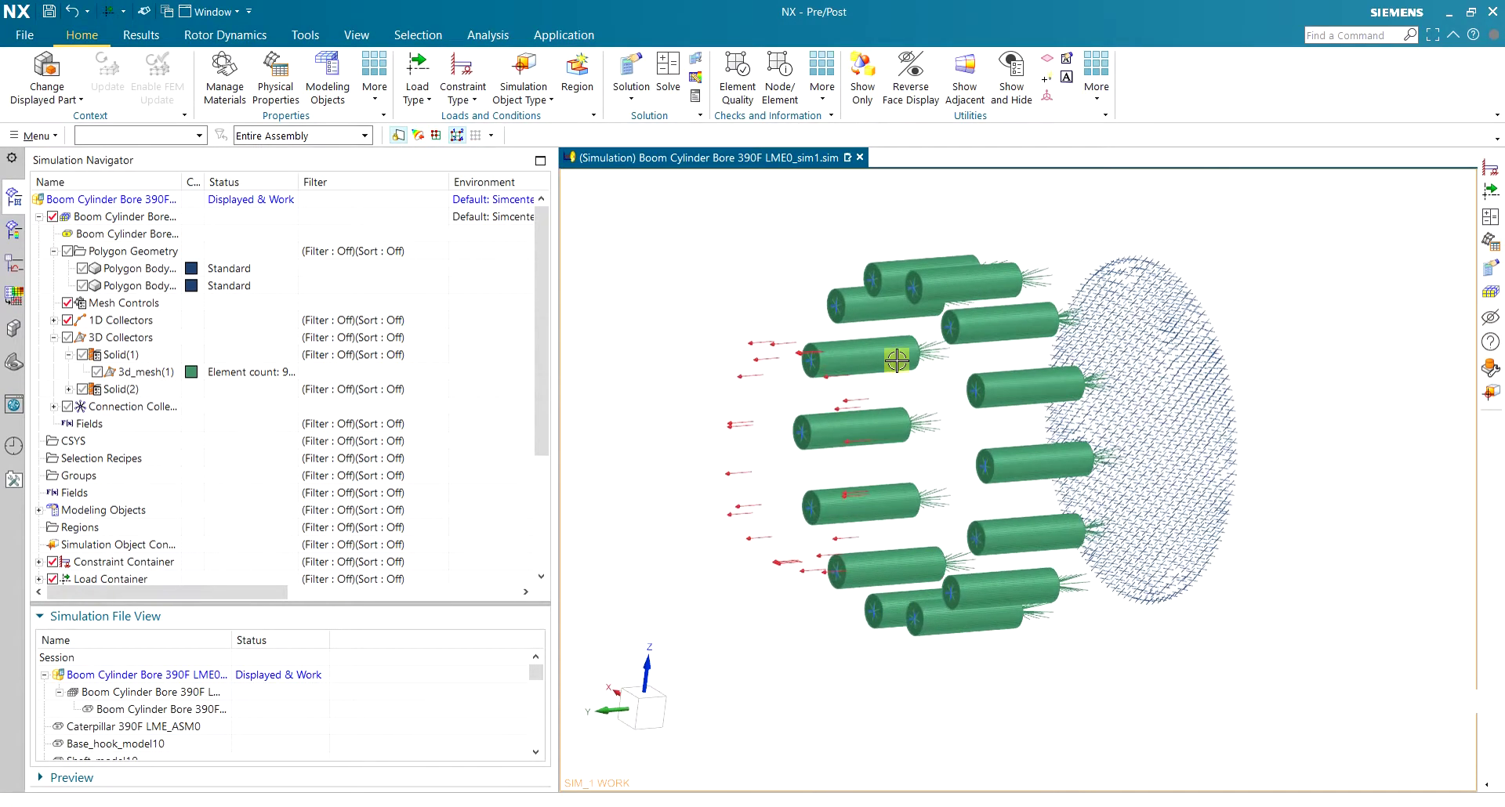
scroll(893, 365, up, 1)
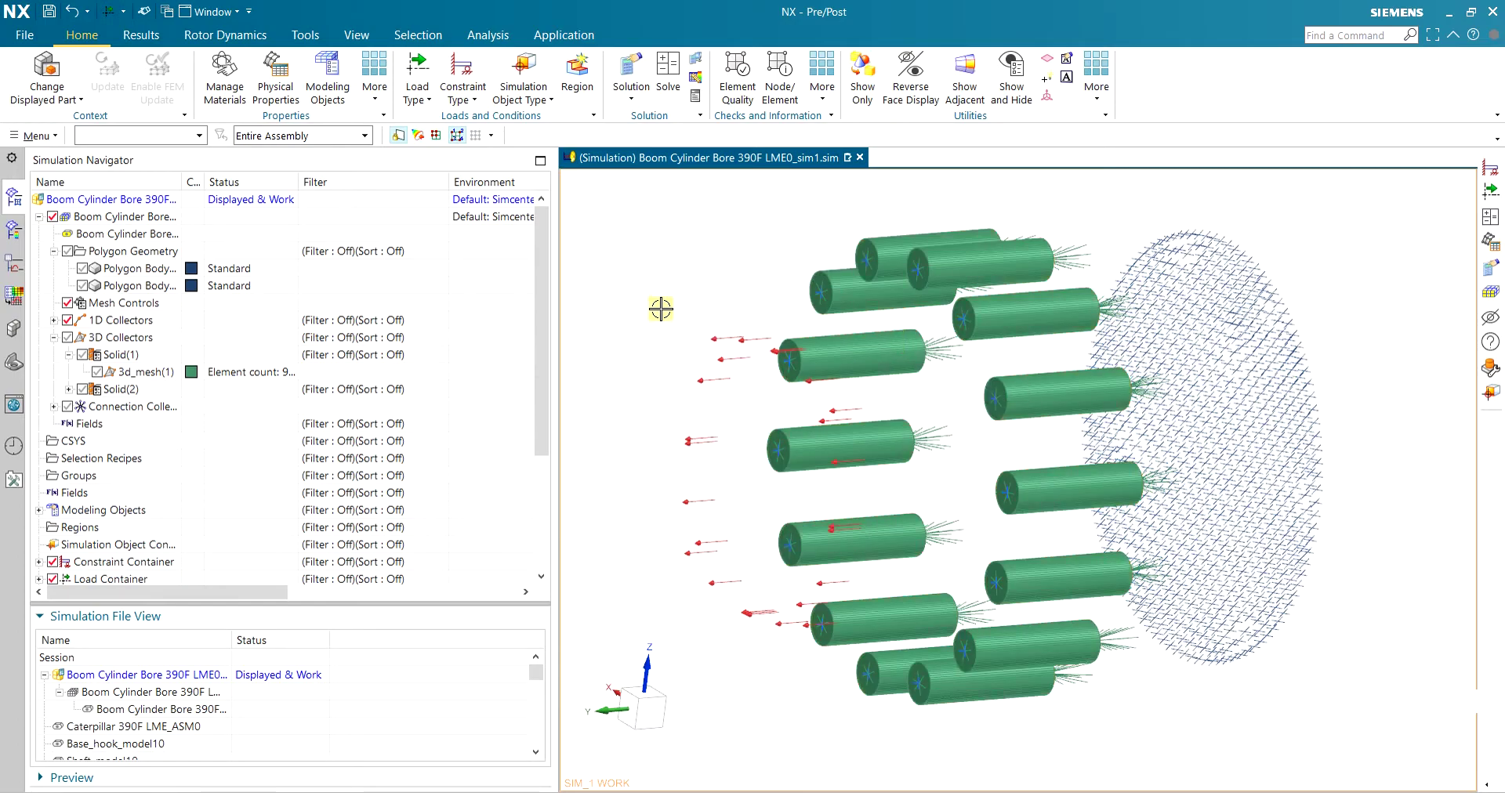
click(53, 320)
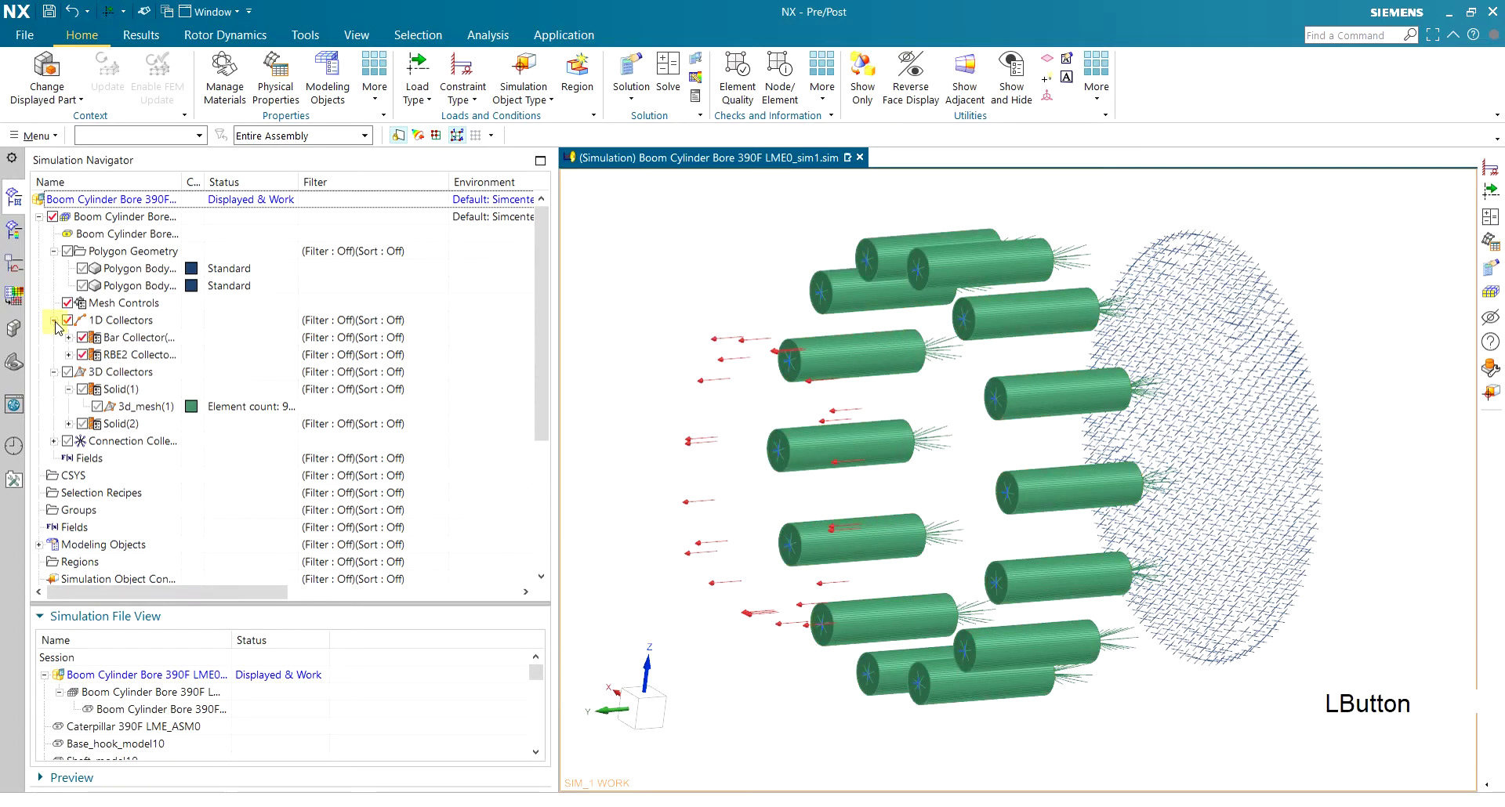
right_click(160, 338)
click(166, 373)
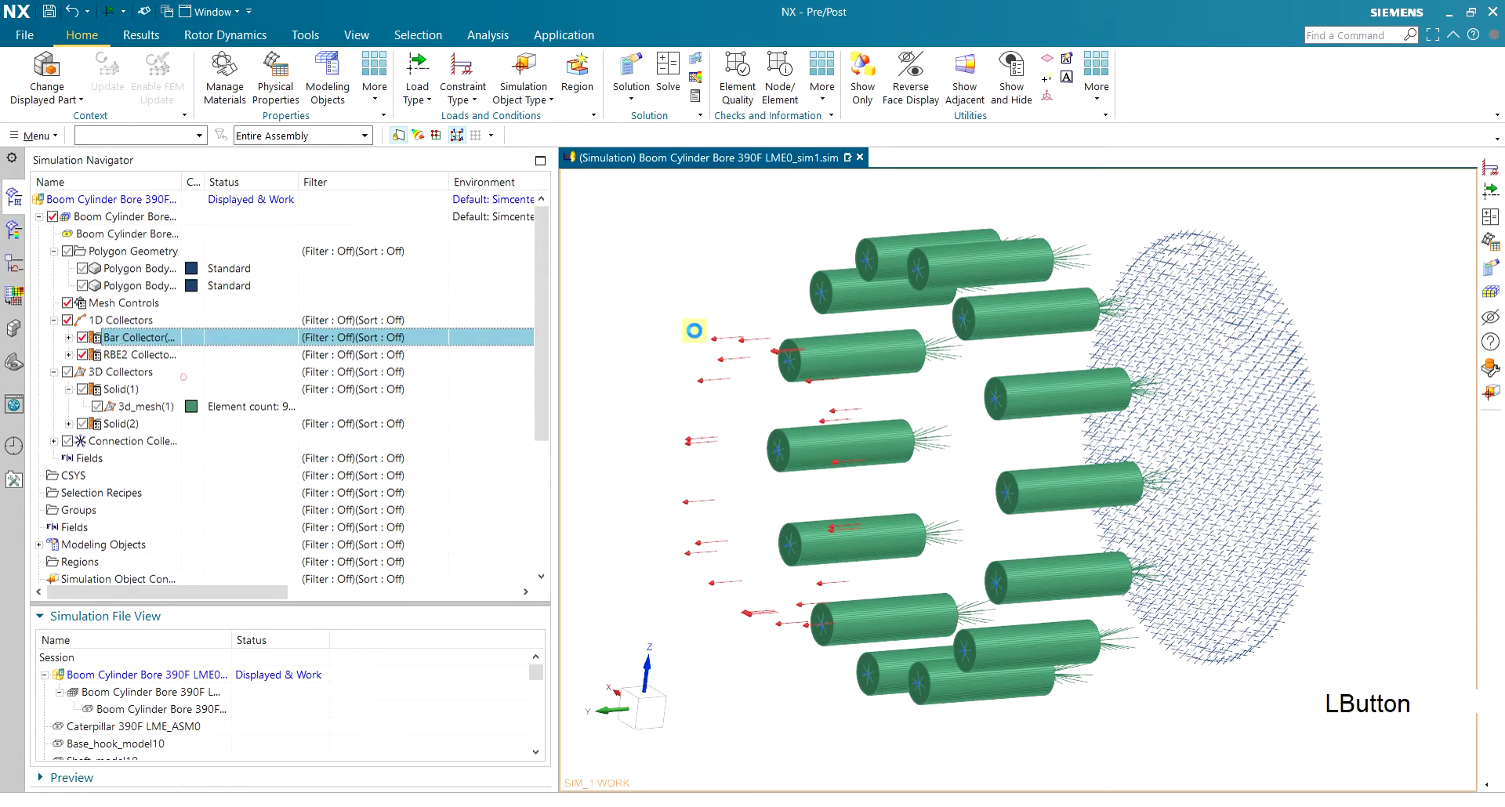
click(591, 384)
click(584, 436)
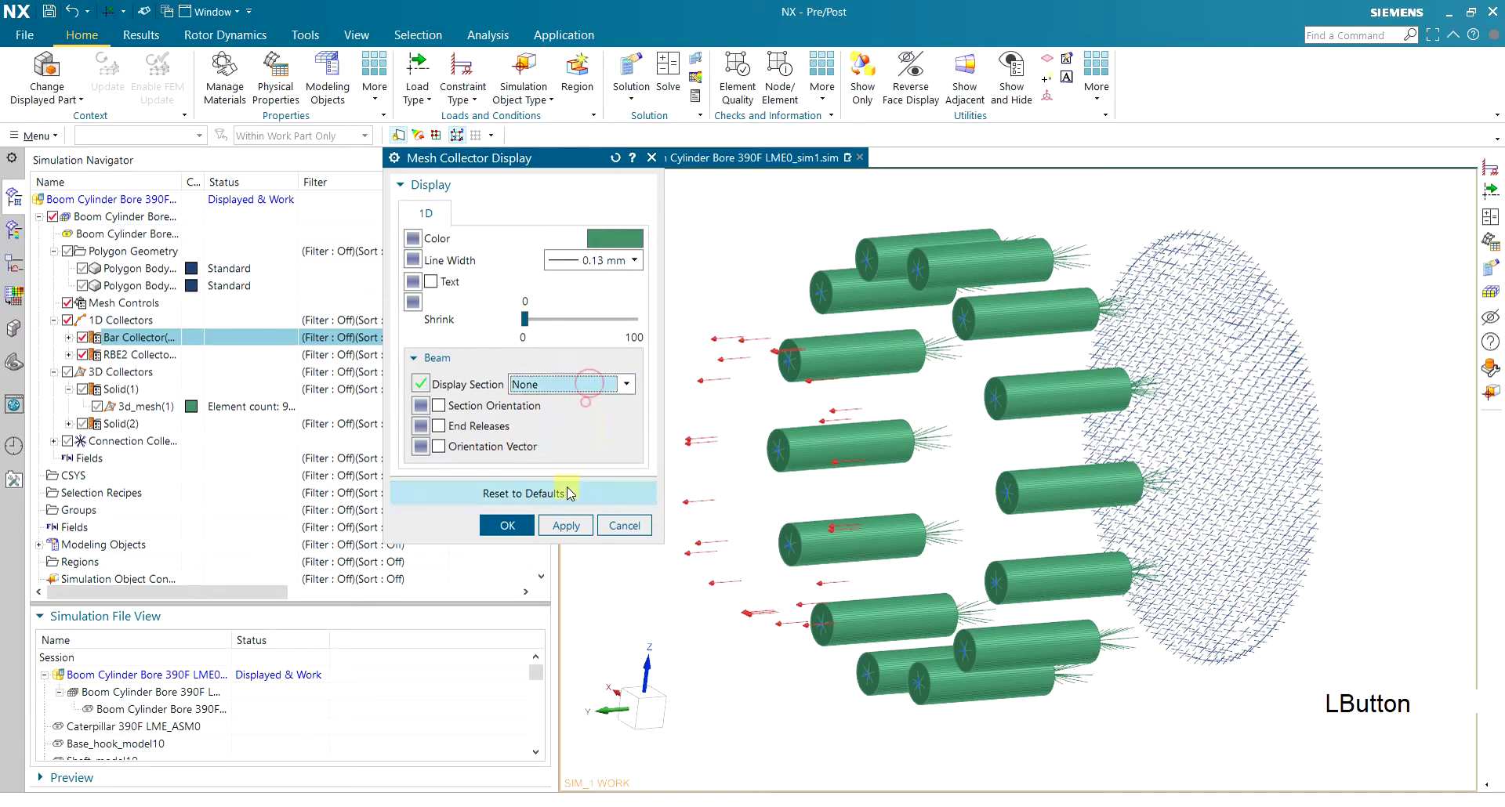
click(508, 525)
Examine the pre-load symbols along the bolt bars and show the polygon geometry again
middle_drag(805, 415, 891, 356)
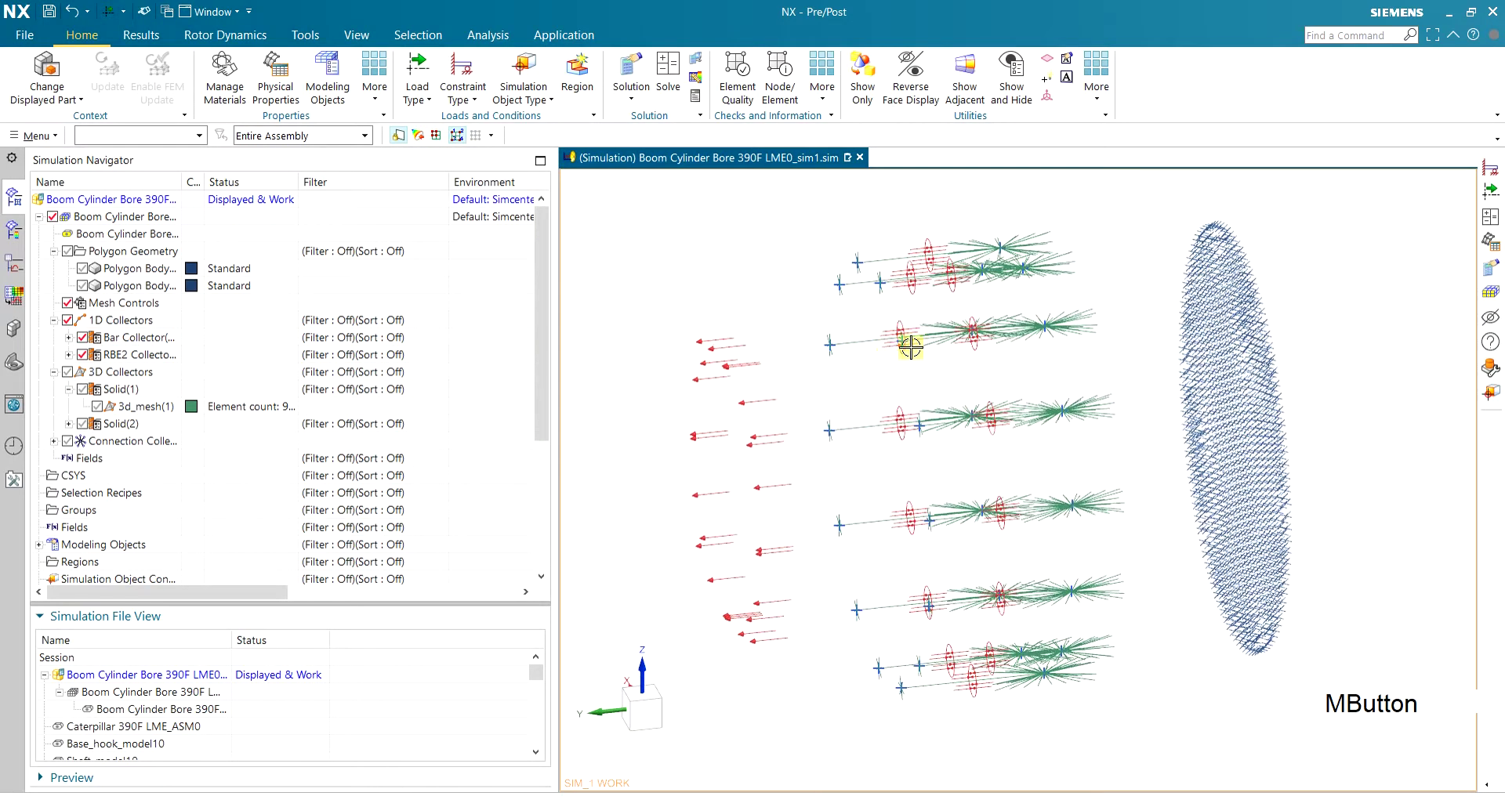
scroll(948, 337, up, 5)
scroll(1006, 363, down, 5)
middle_drag(965, 396, 951, 407)
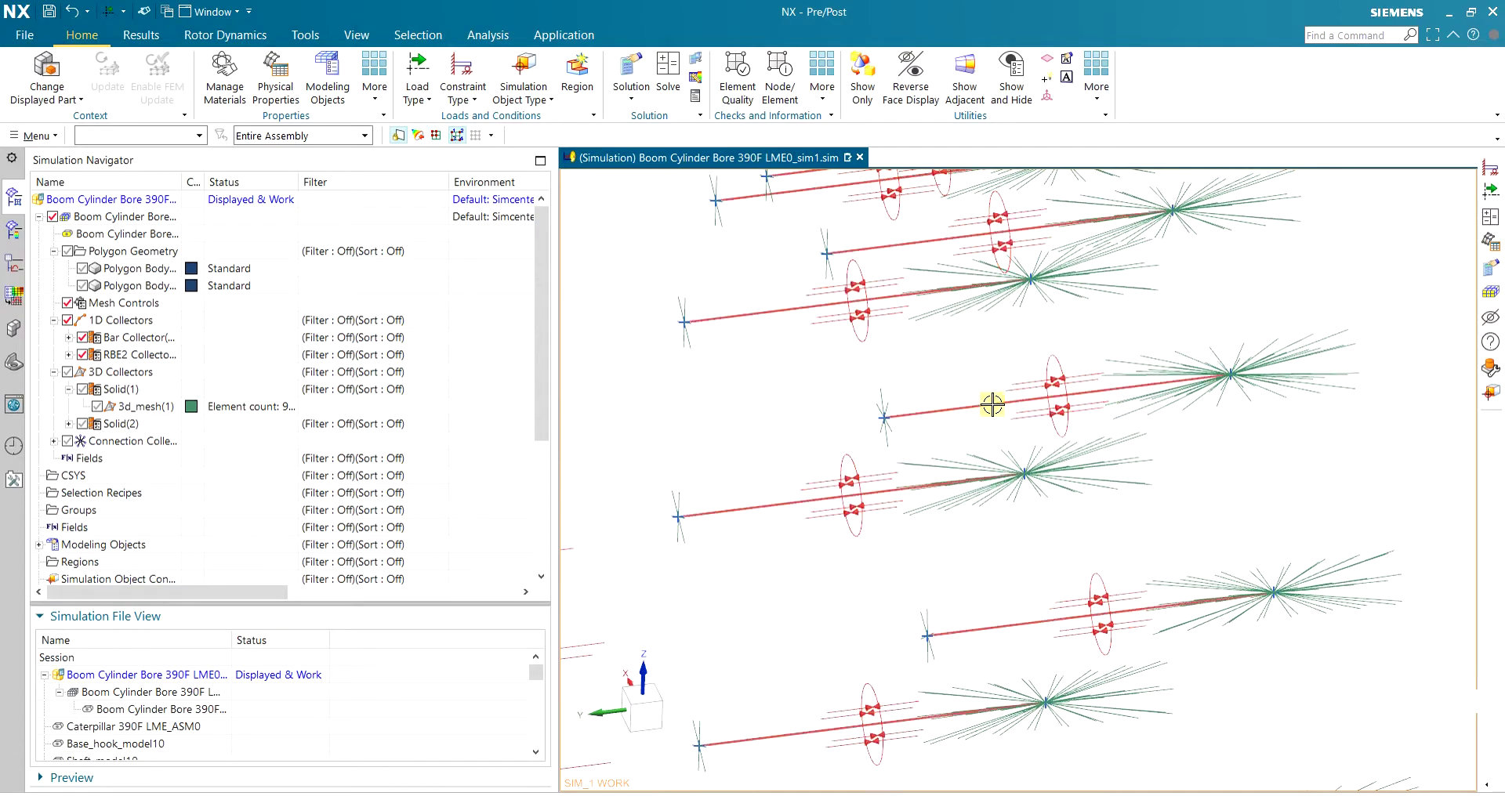
scroll(994, 431, down, 5)
middle_drag(995, 431, 1006, 423)
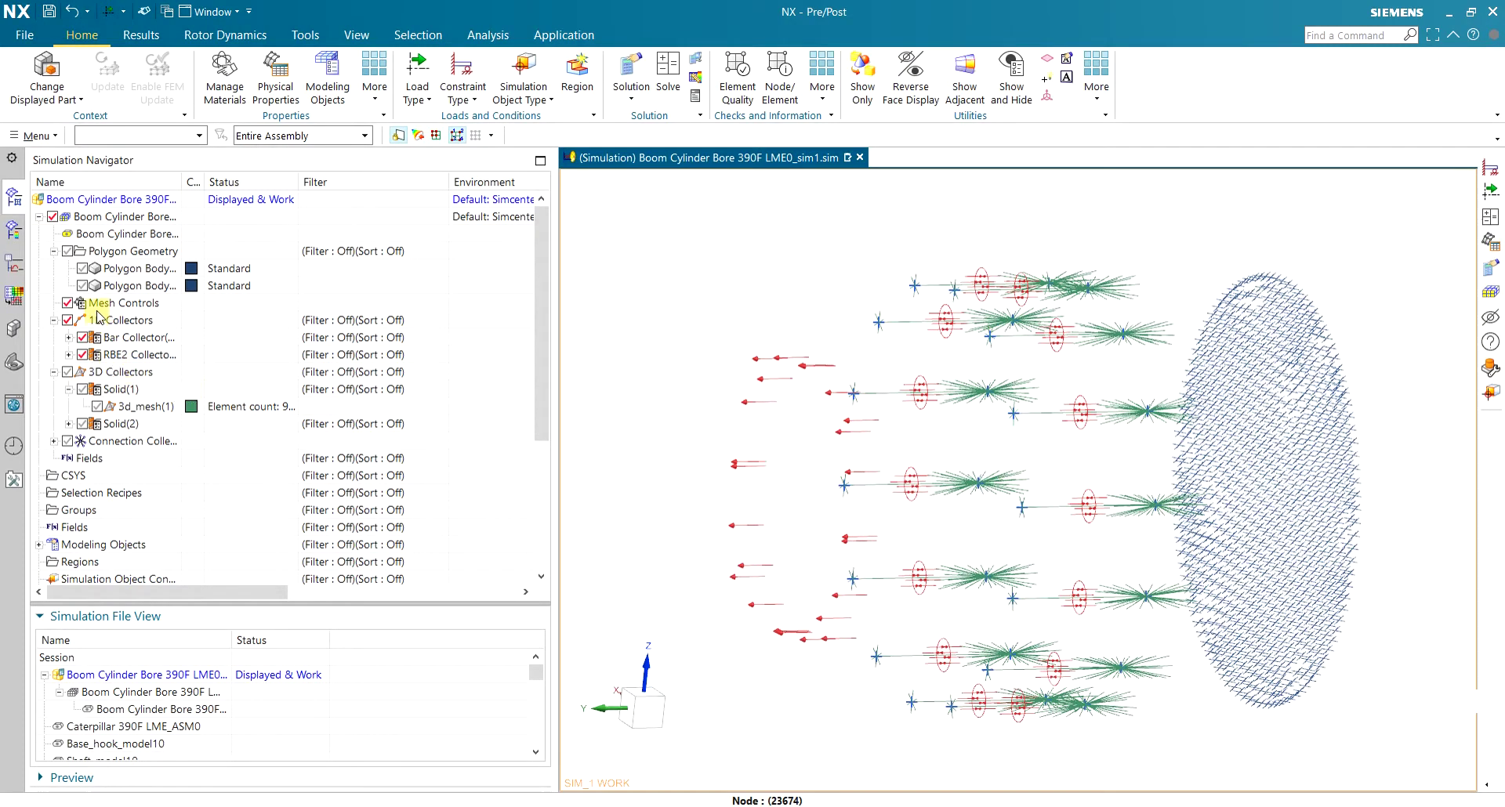
click(69, 252)
Examine the joint between the two flange bodies from several angles
middle_drag(773, 372, 744, 324)
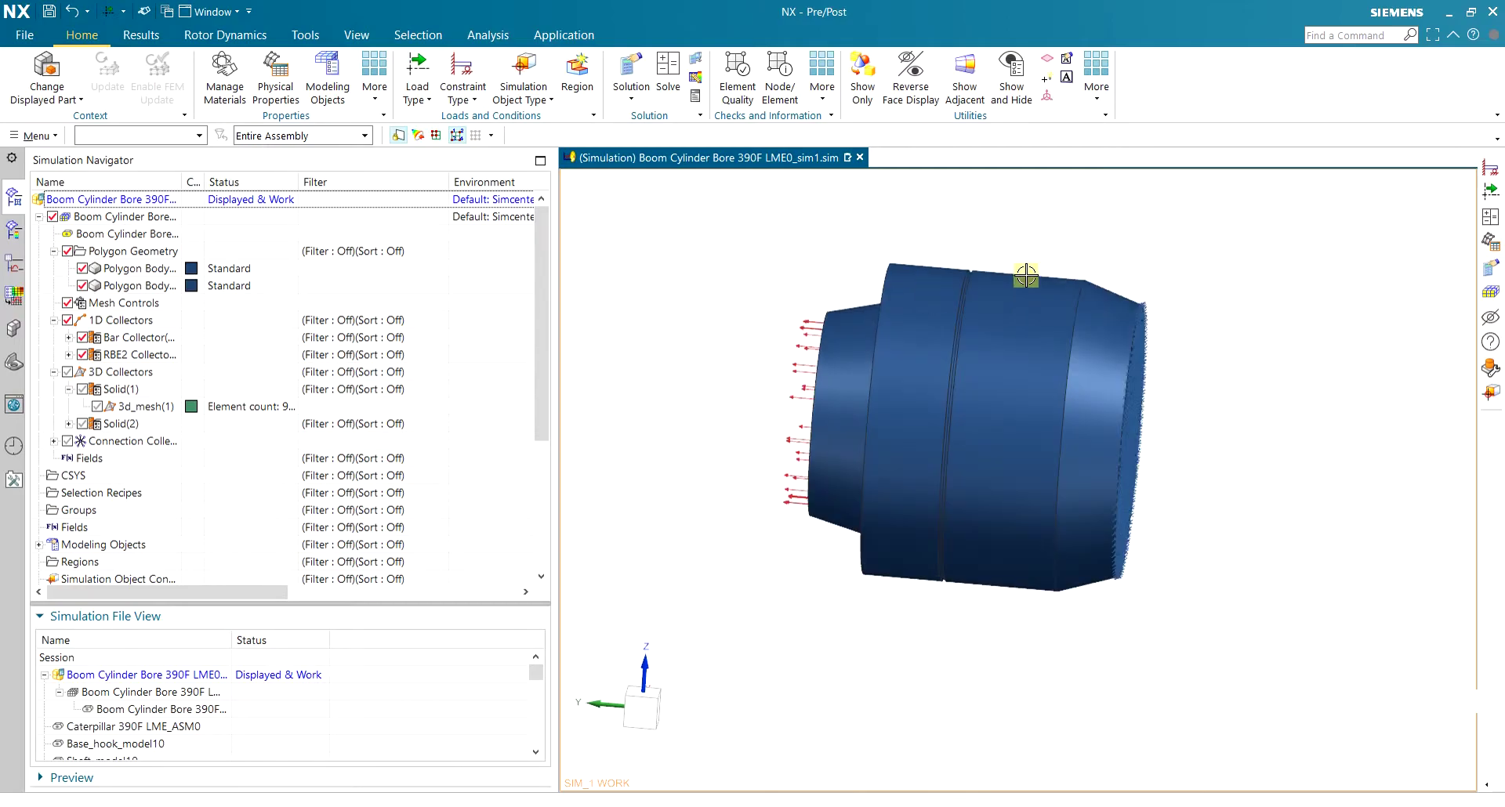
mouse_move(1018, 269)
middle_down()
mouse_move(1074, 228)
mouse_move(1051, 278)
mouse_move(1005, 292)
middle_up()
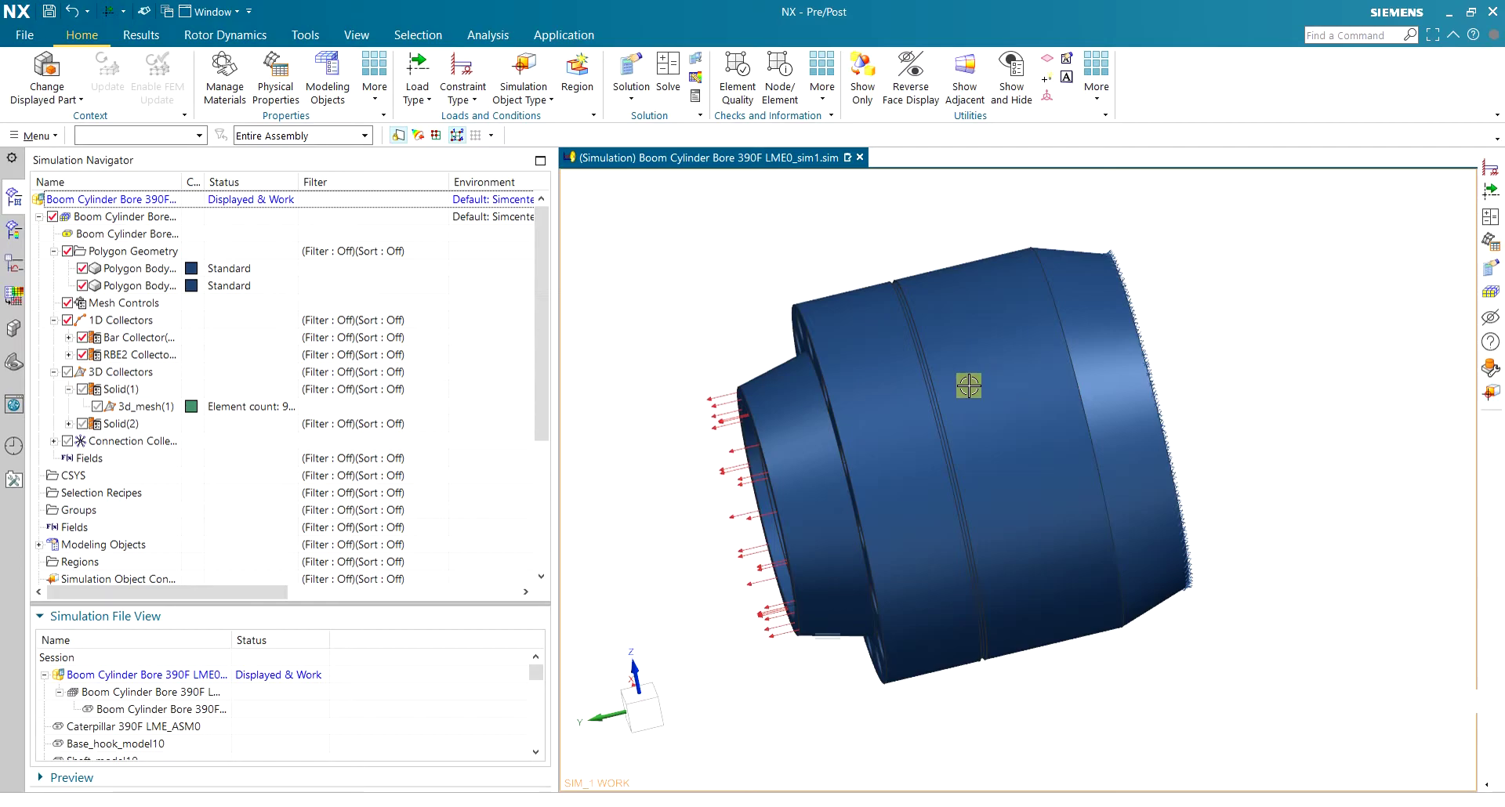
middle_drag(1011, 364, 1021, 331)
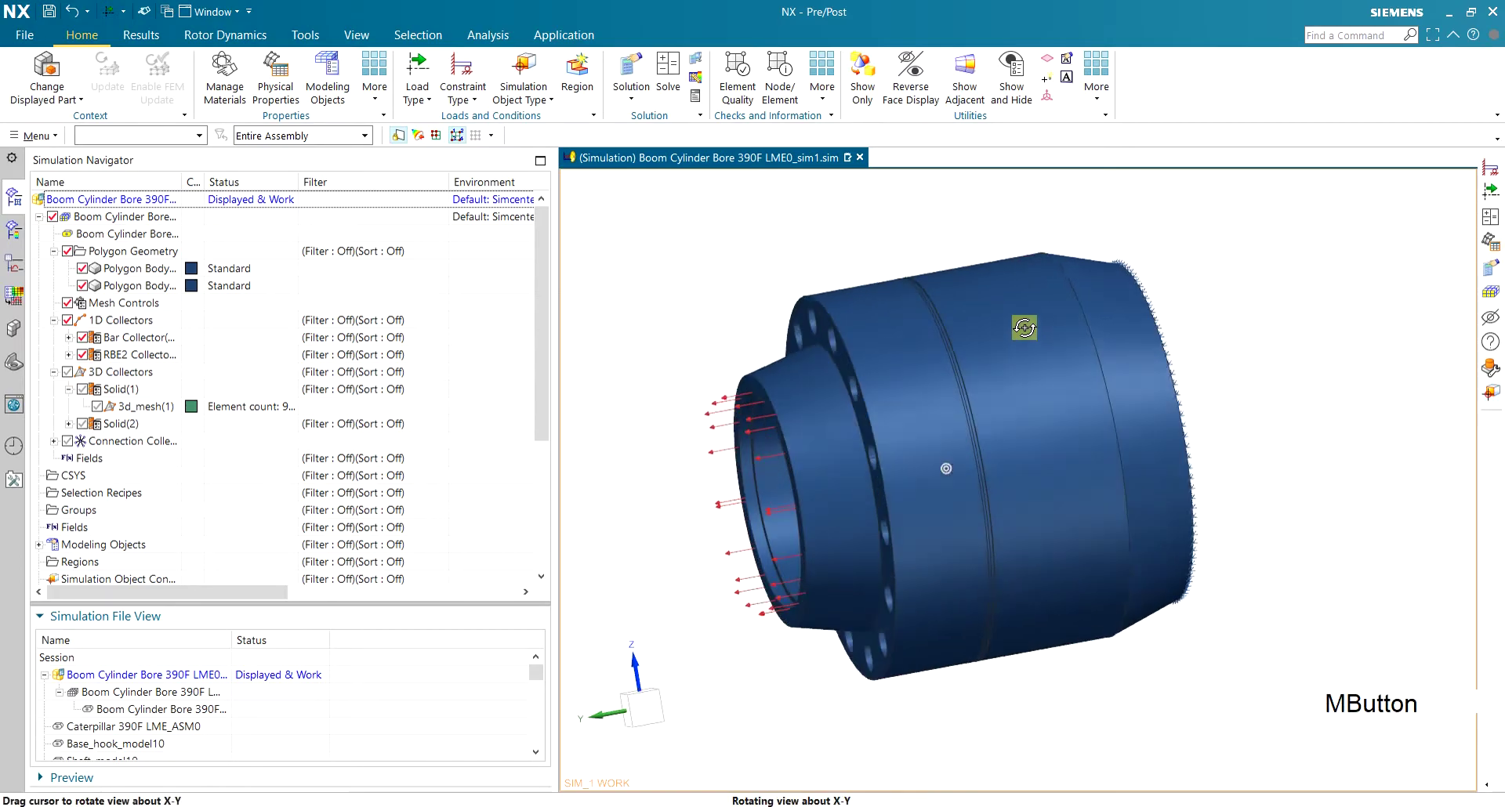
scroll(965, 370, down, 4)
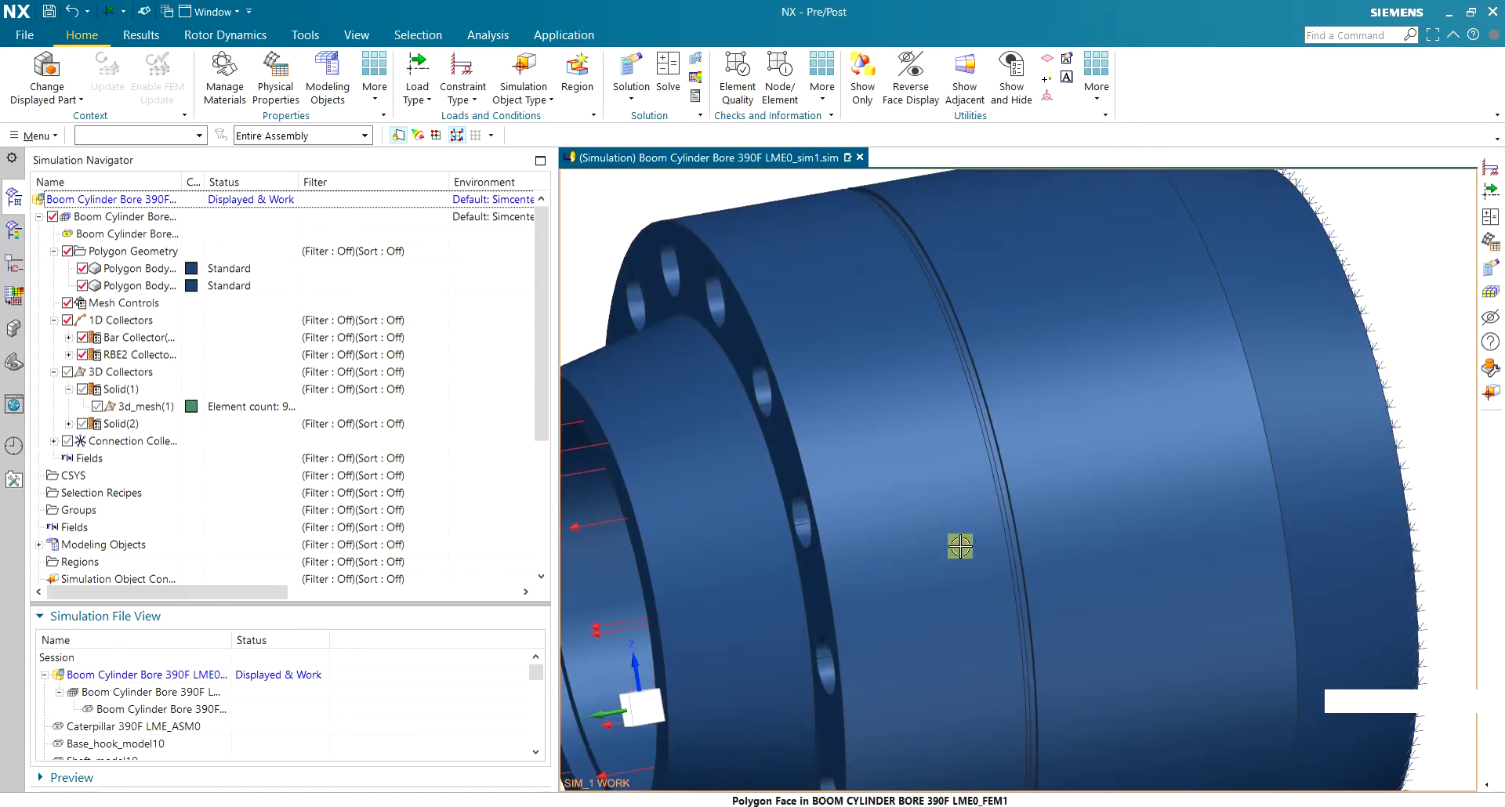
scroll(968, 545, up, 4)
scroll(962, 518, up, 2)
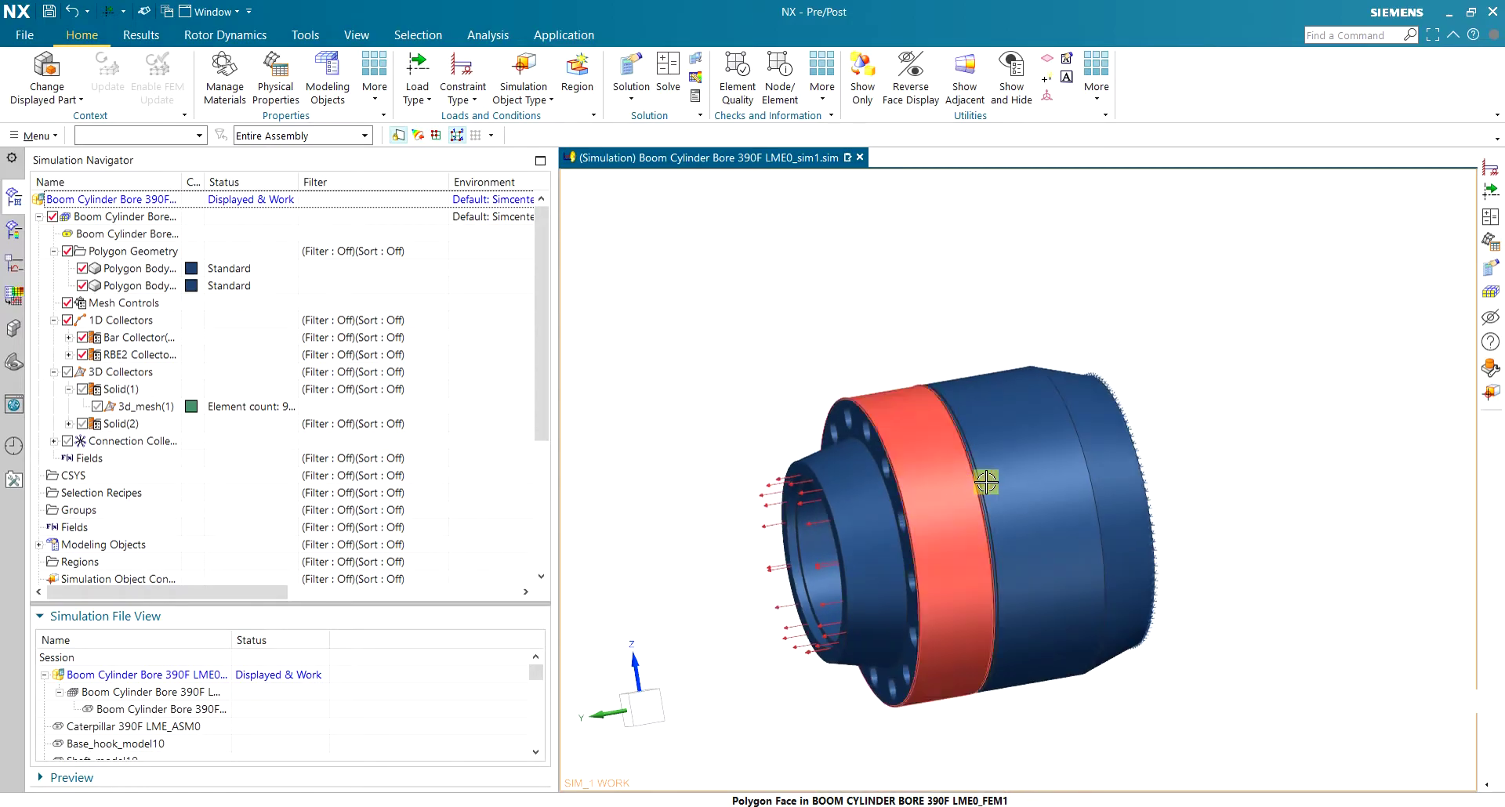
mouse_move(1069, 312)
middle_down()
mouse_move(1048, 282)
mouse_move(1042, 306)
mouse_move(1064, 294)
middle_up()
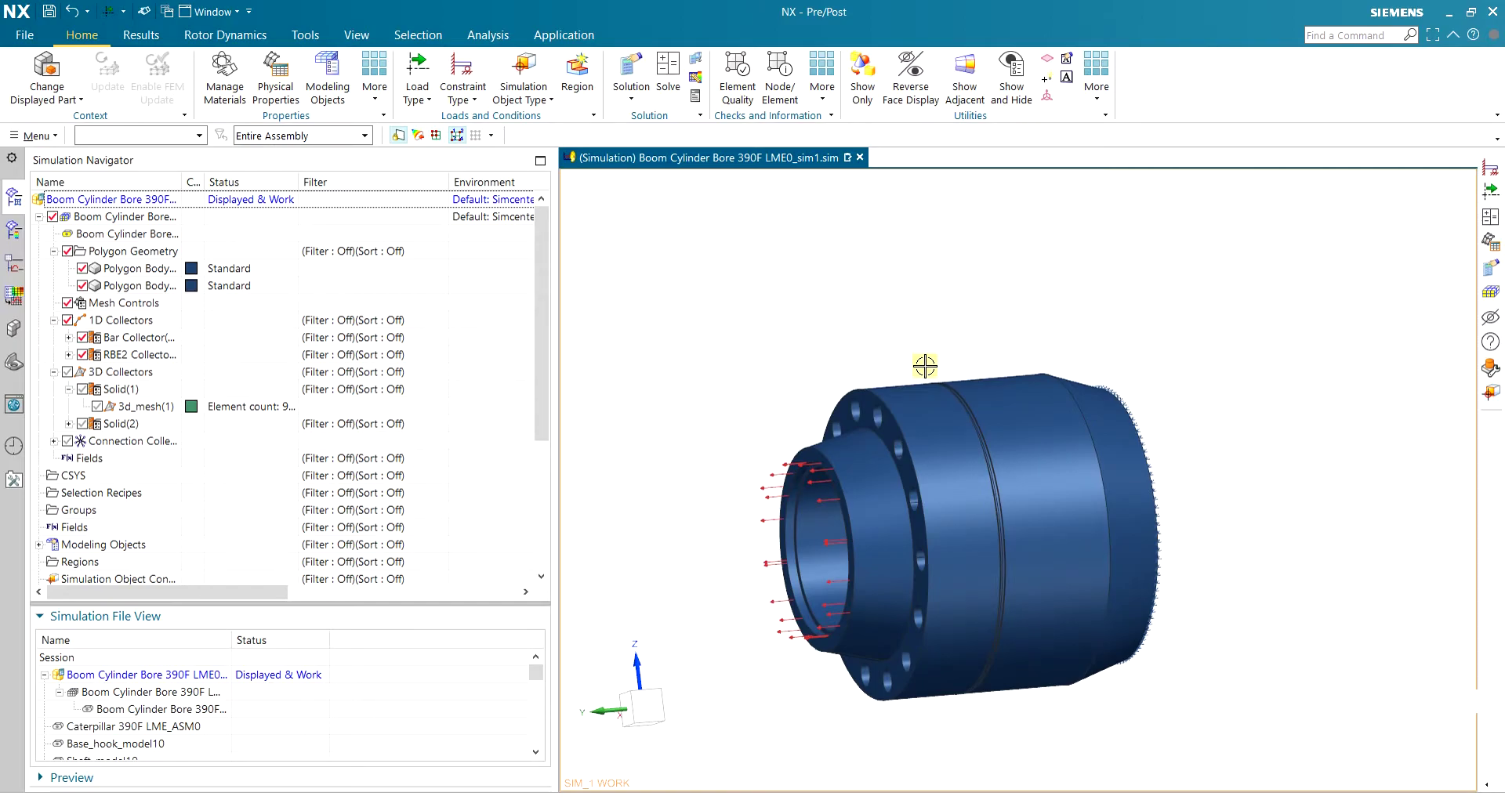
scroll(964, 407, up, 2)
Start an automatically paired Surface-to-Surface Contact and generate face pairs from all faces of both flange bodies
click(529, 100)
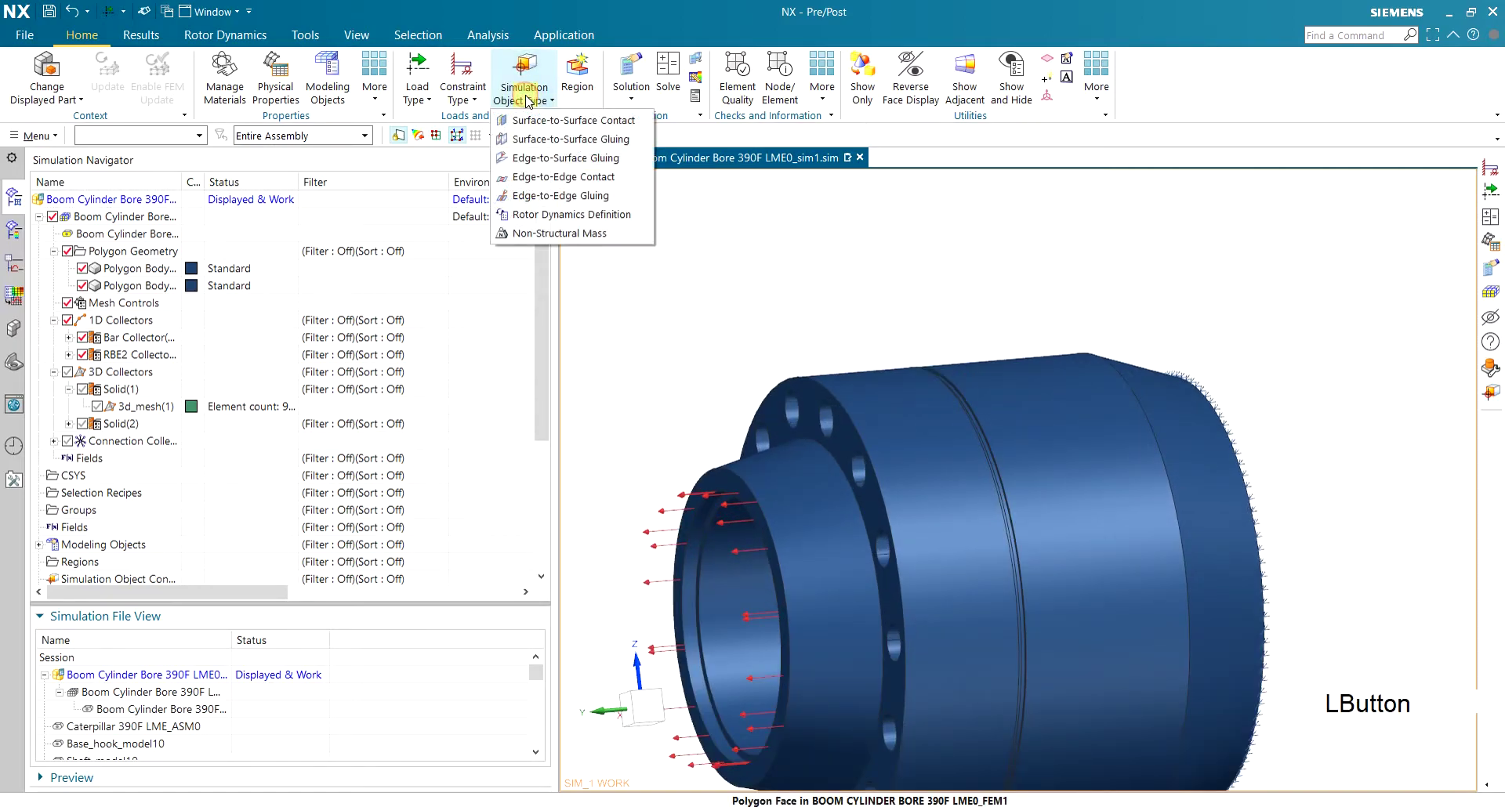
click(541, 120)
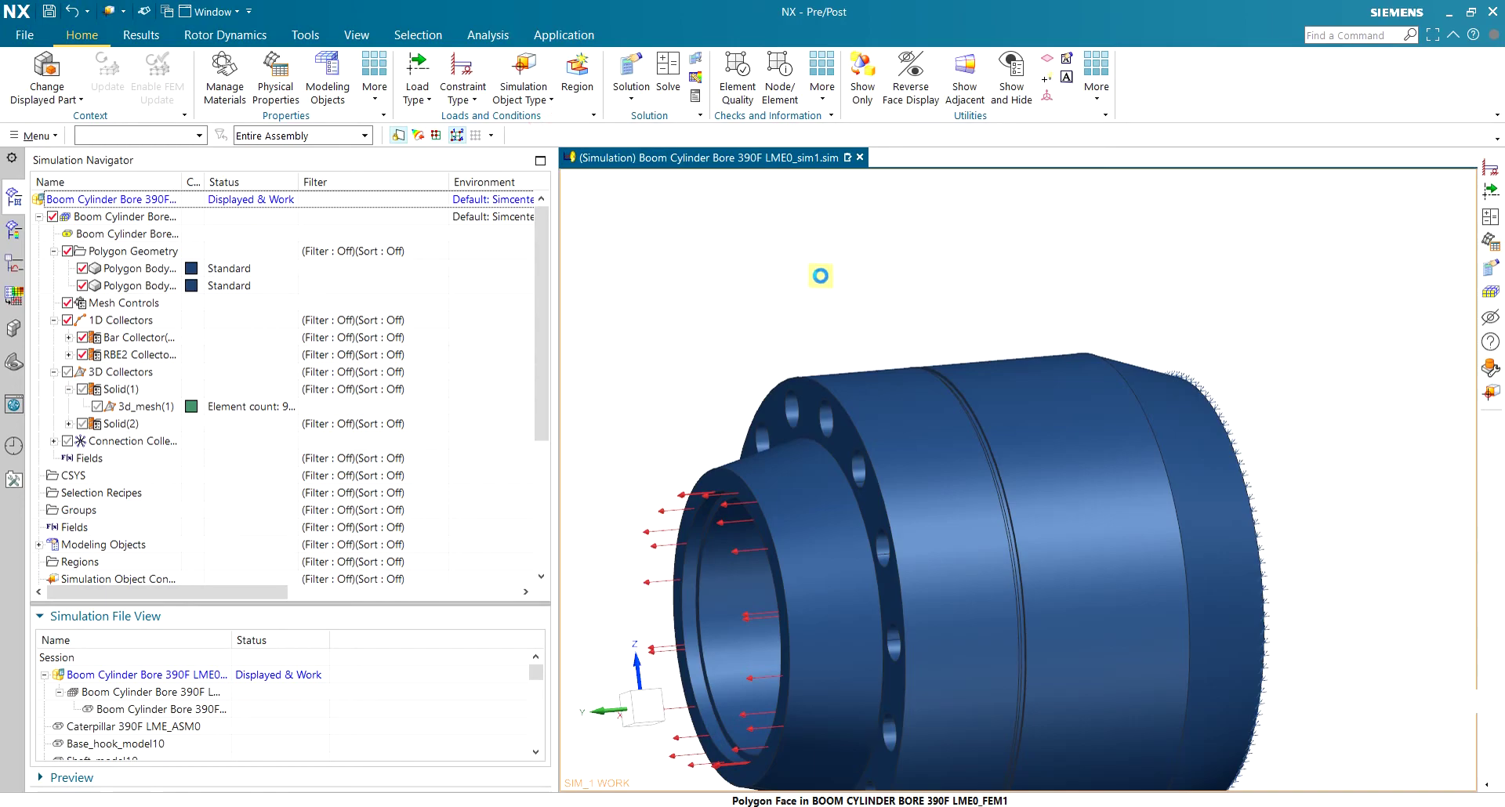
drag(700, 158, 549, 145)
scroll(939, 337, down, 5)
scroll(936, 421, up, 4)
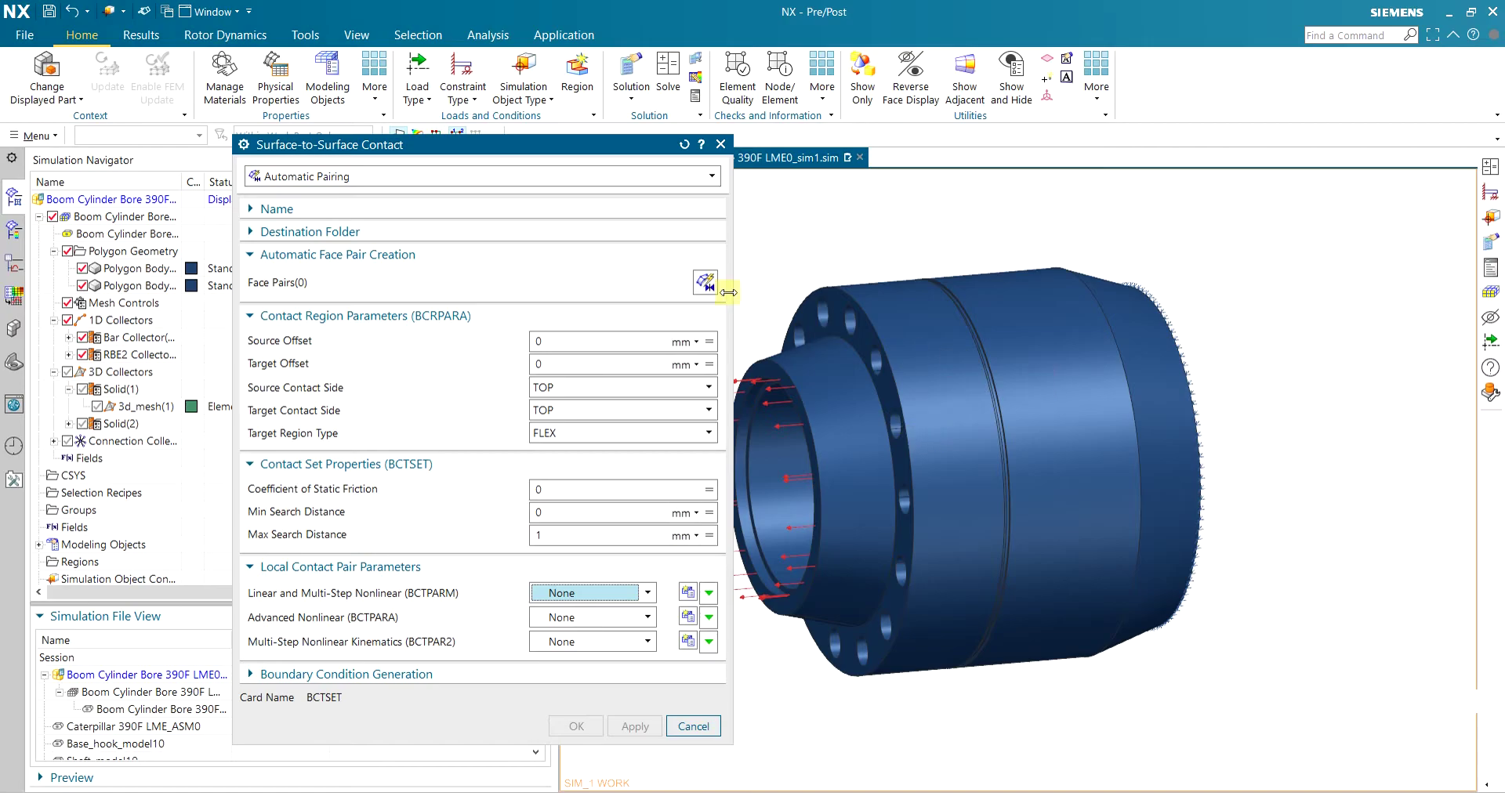
click(705, 282)
drag(1292, 226, 621, 733)
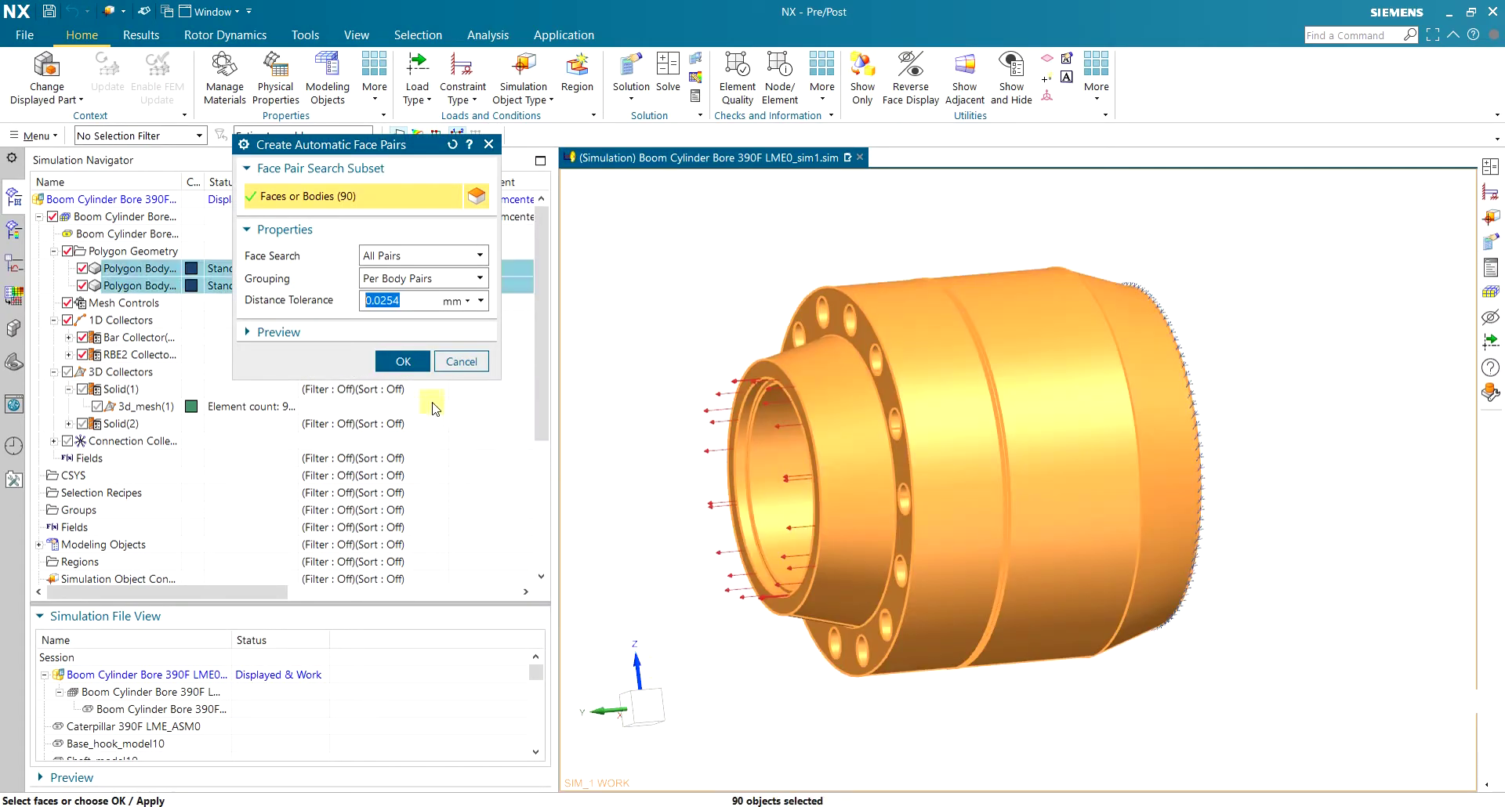
click(403, 362)
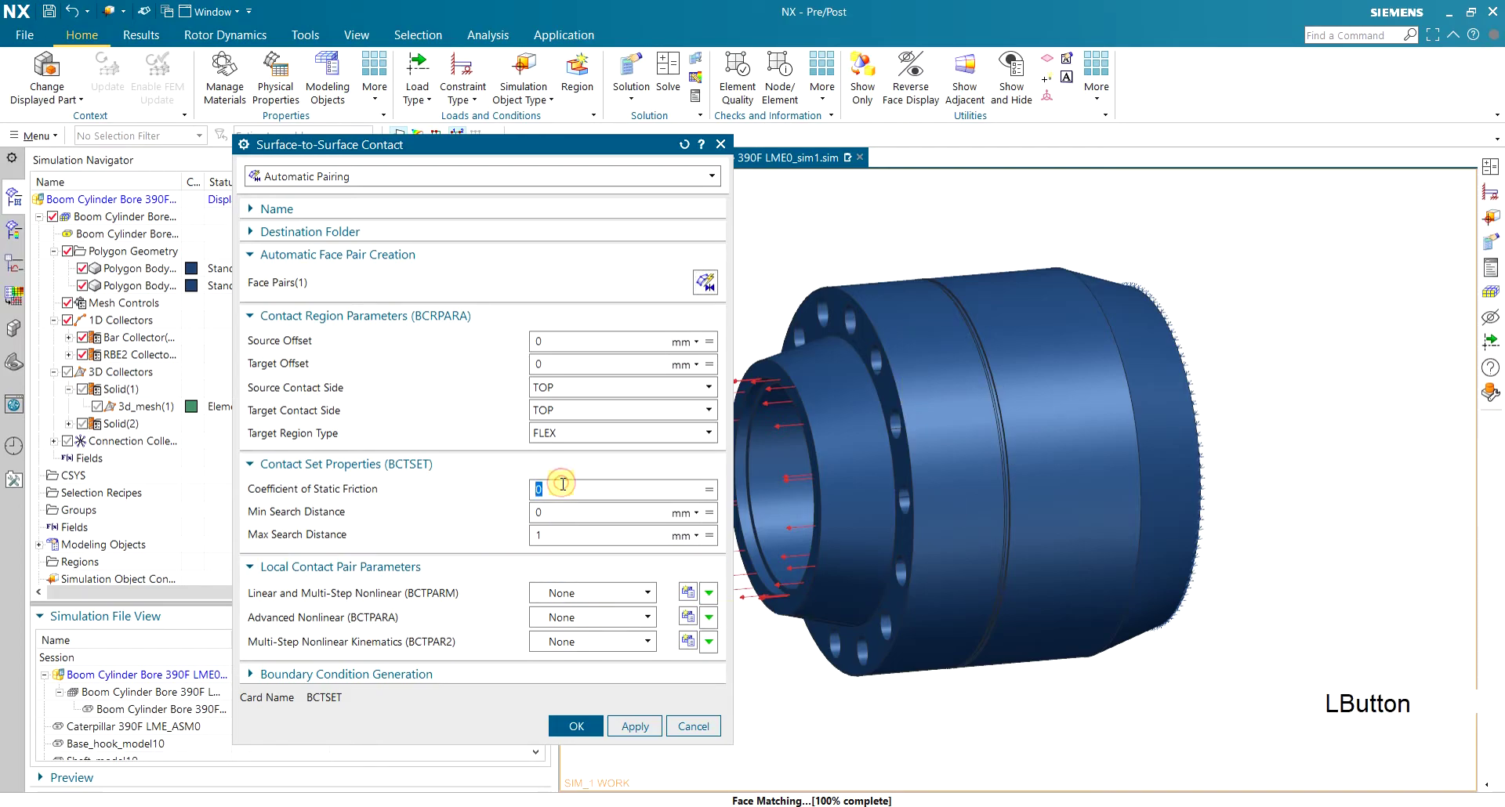
Create the contact with a static friction coefficient of 0.4 and check its symbols along the flange joint
text(.4)
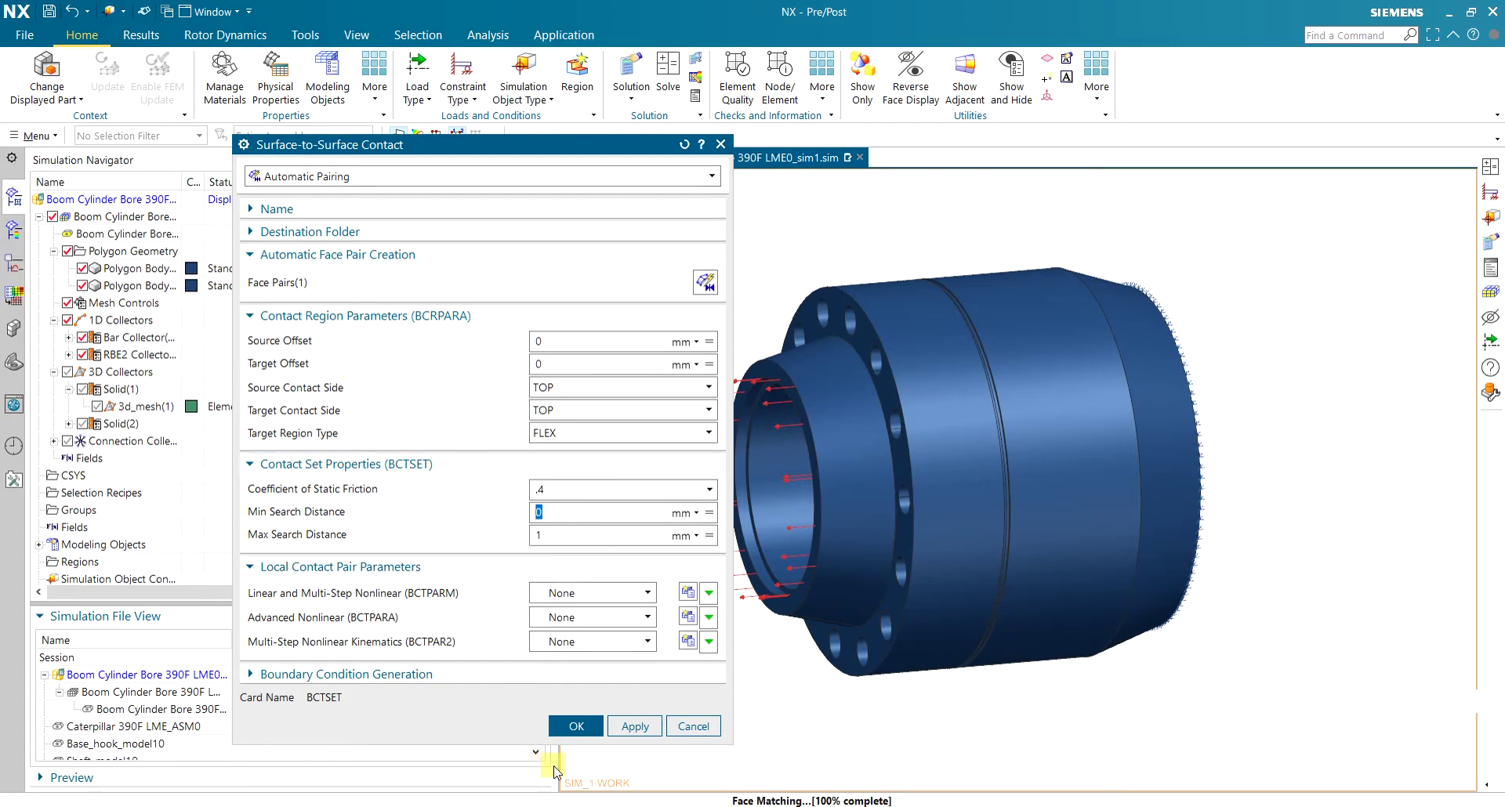
click(576, 726)
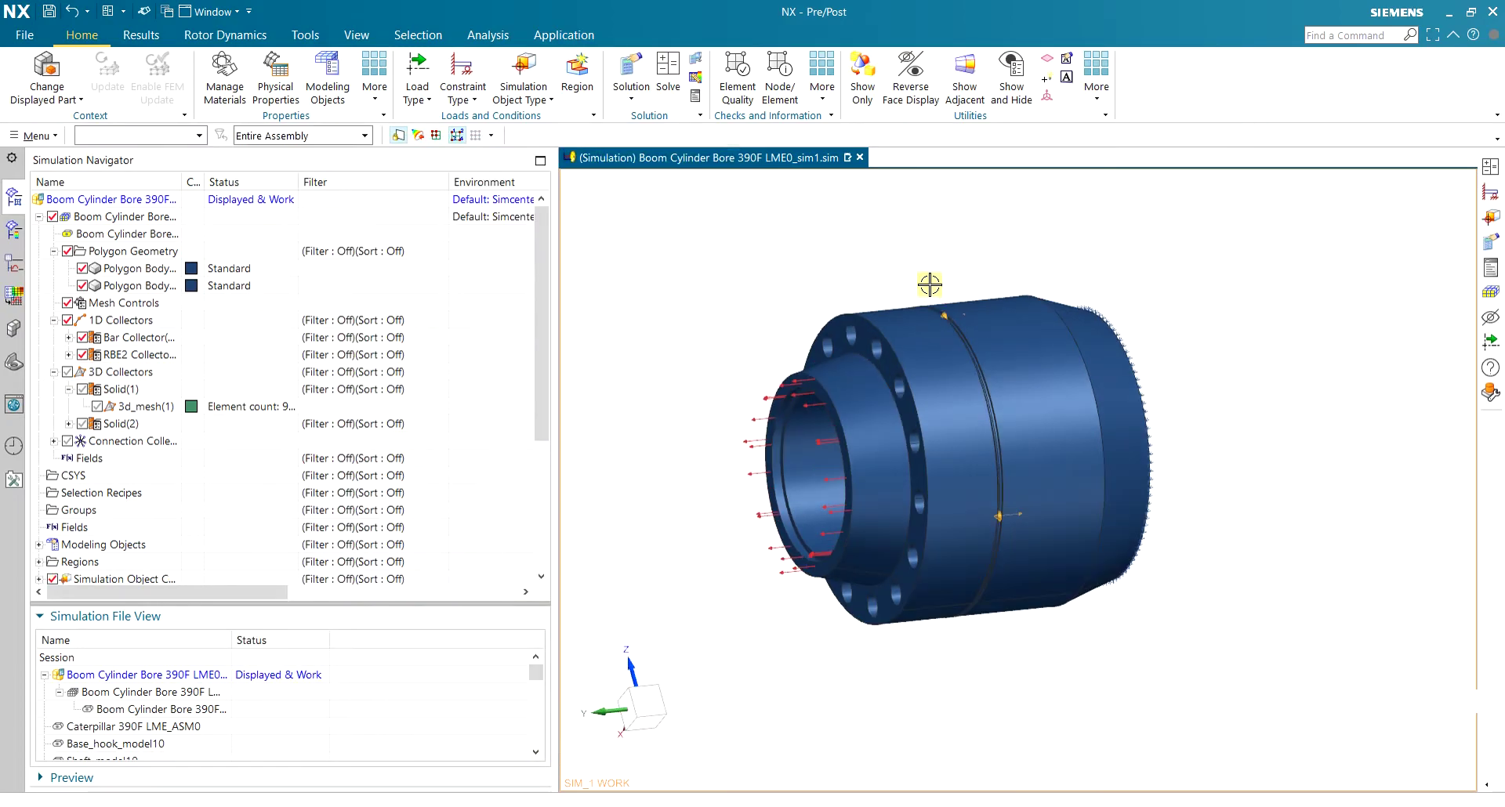
scroll(1026, 473, up, 3)
scroll(1022, 502, down, 3)
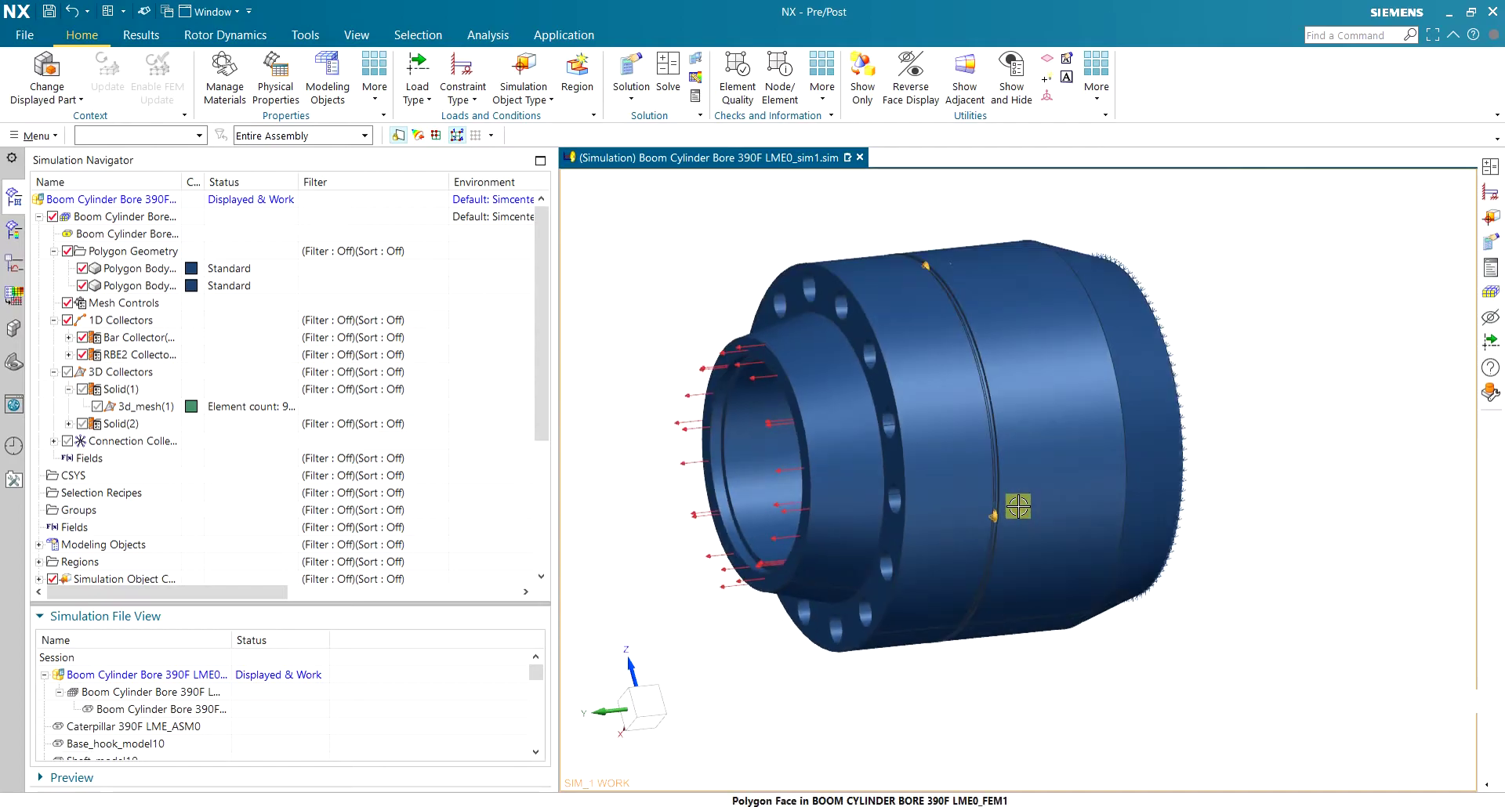
scroll(1006, 515, up, 3)
scroll(1007, 511, up, 2)
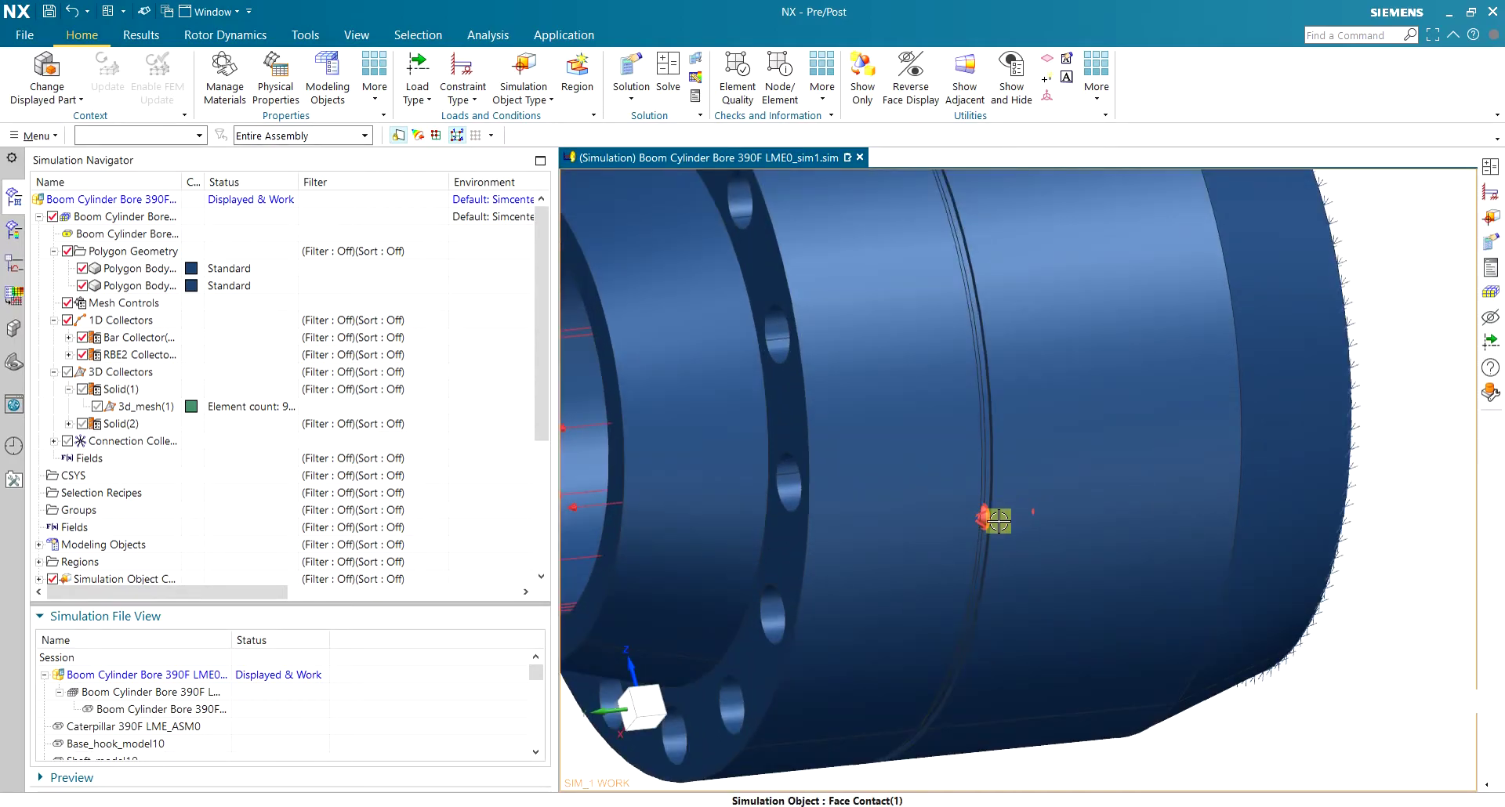
scroll(999, 521, down, 4)
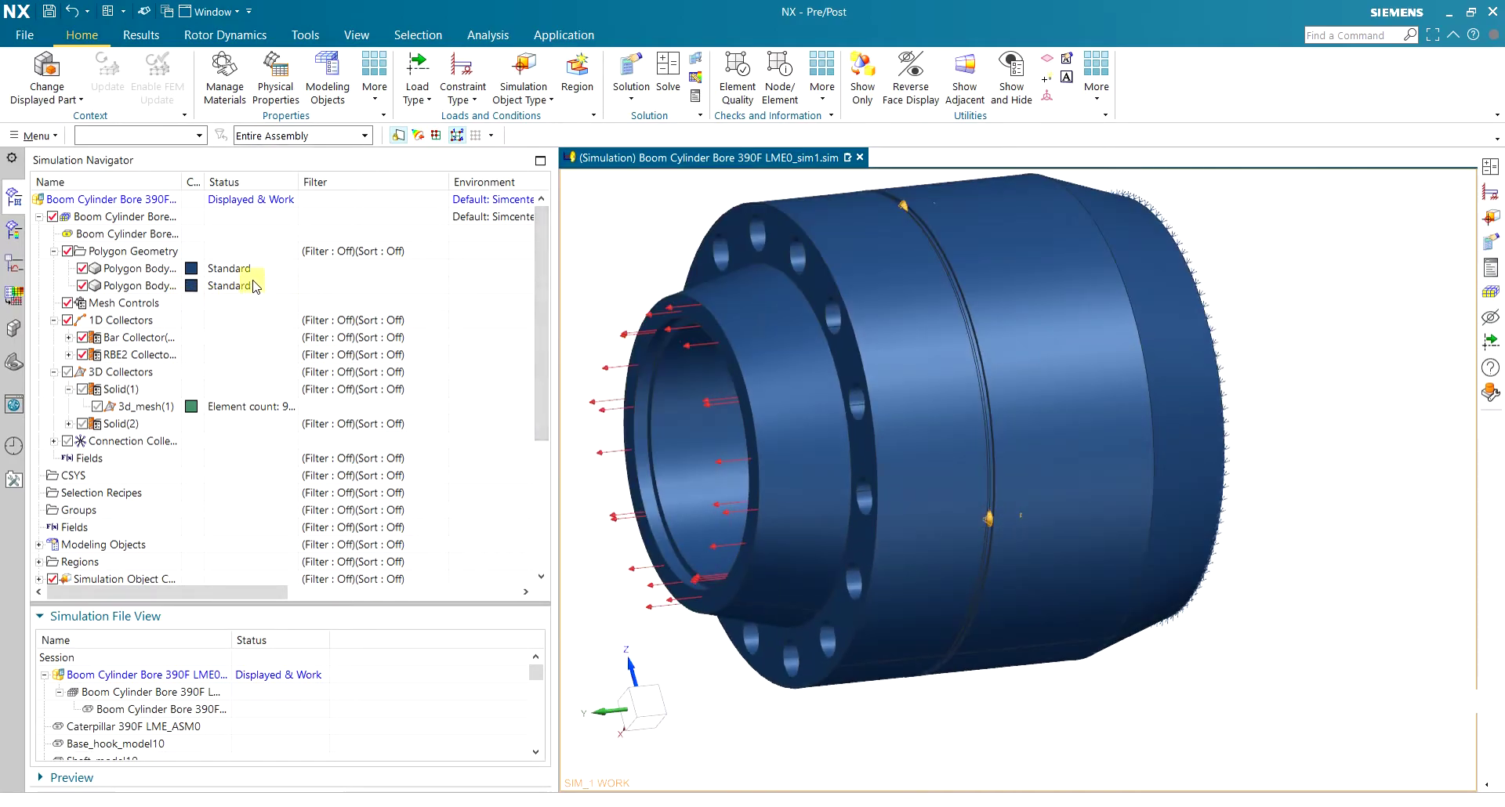
click(124, 392)
right_click(120, 394)
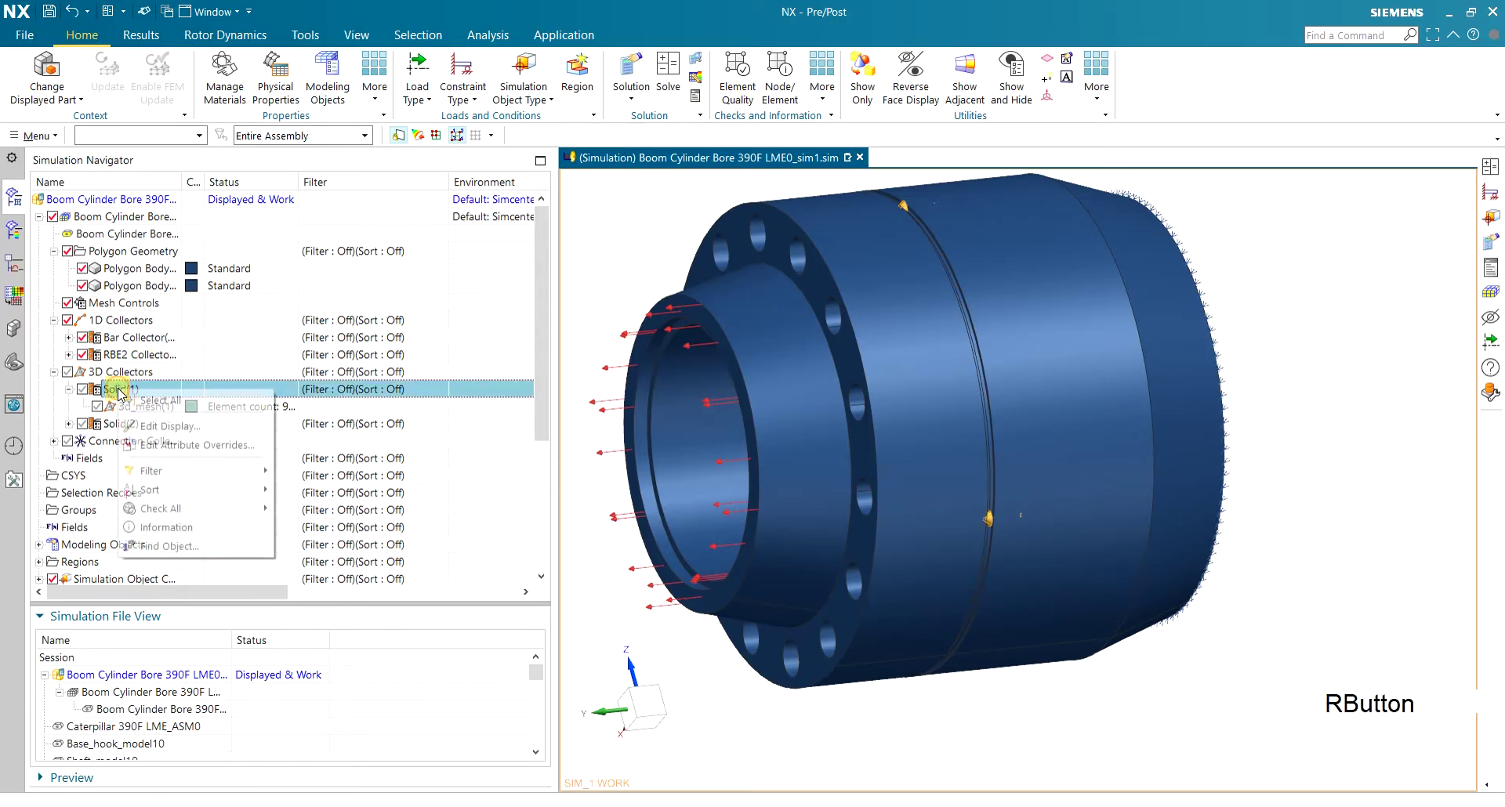
click(36, 416)
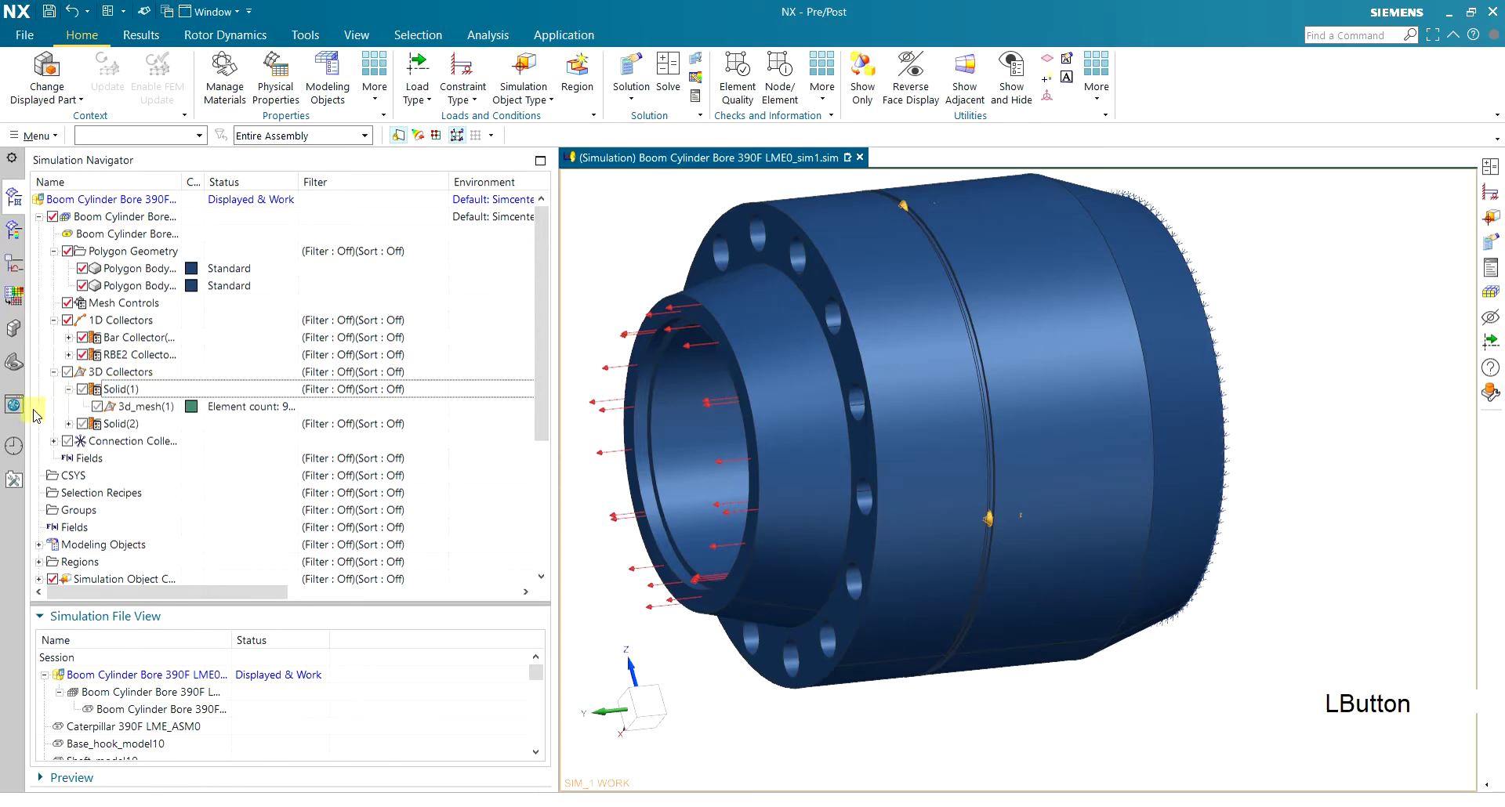
click(149, 408)
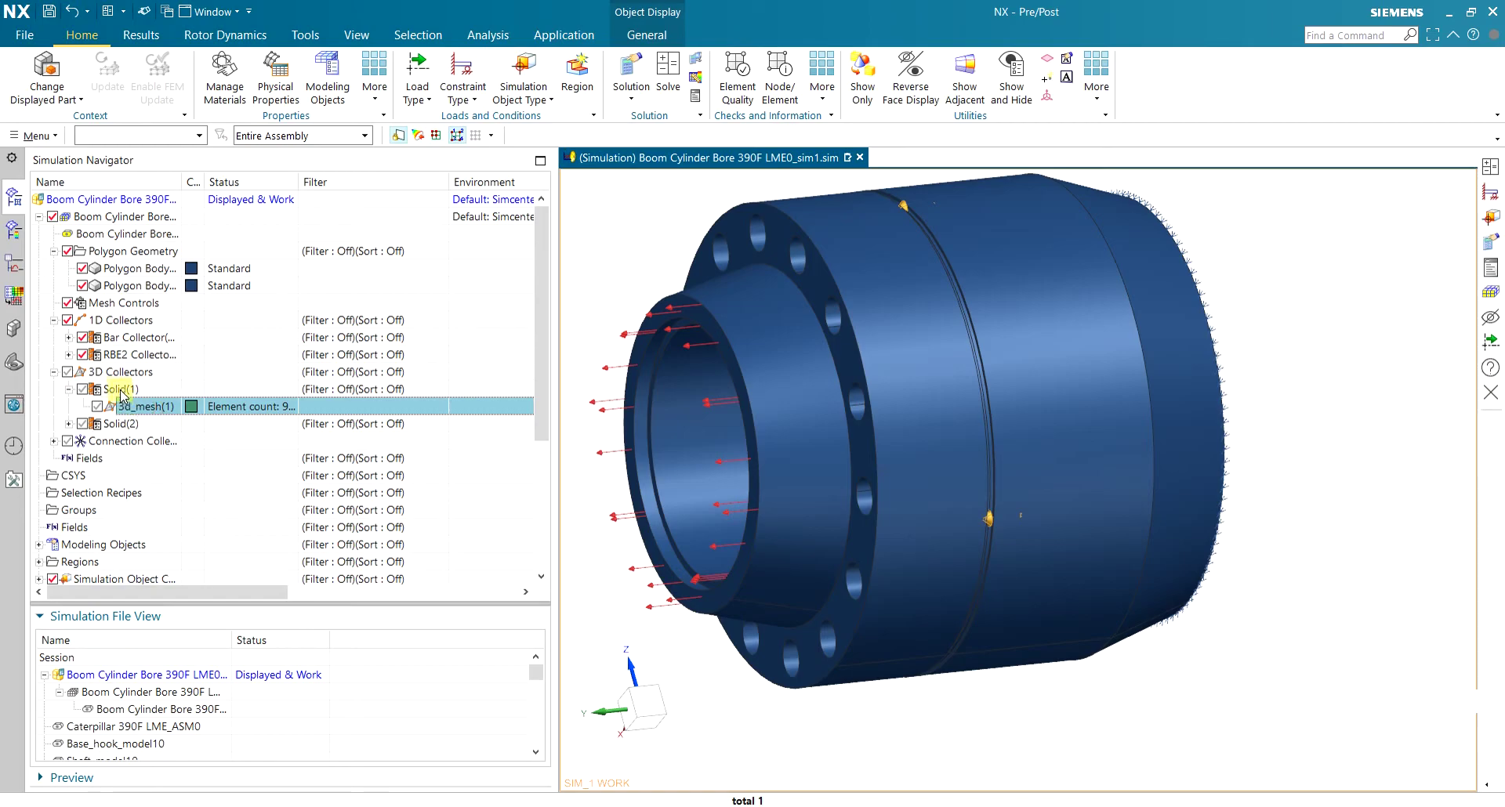
double_click(119, 390)
click(567, 301)
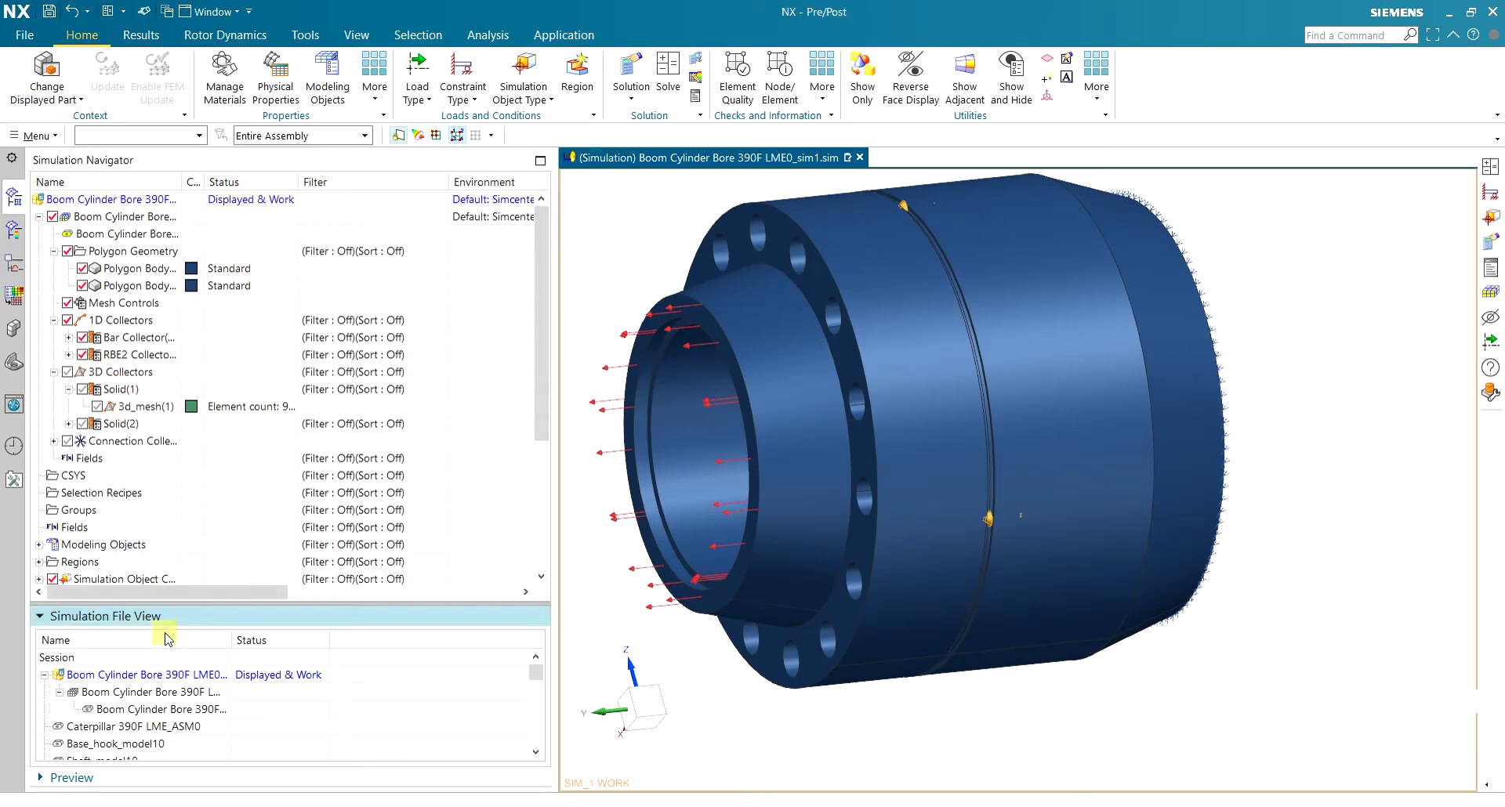
In the FEM file, show the 3D collectors and assign AISI_Steel_1005 to the PSOLID1 property of the Solid(1) mesh collector
double_click(157, 692)
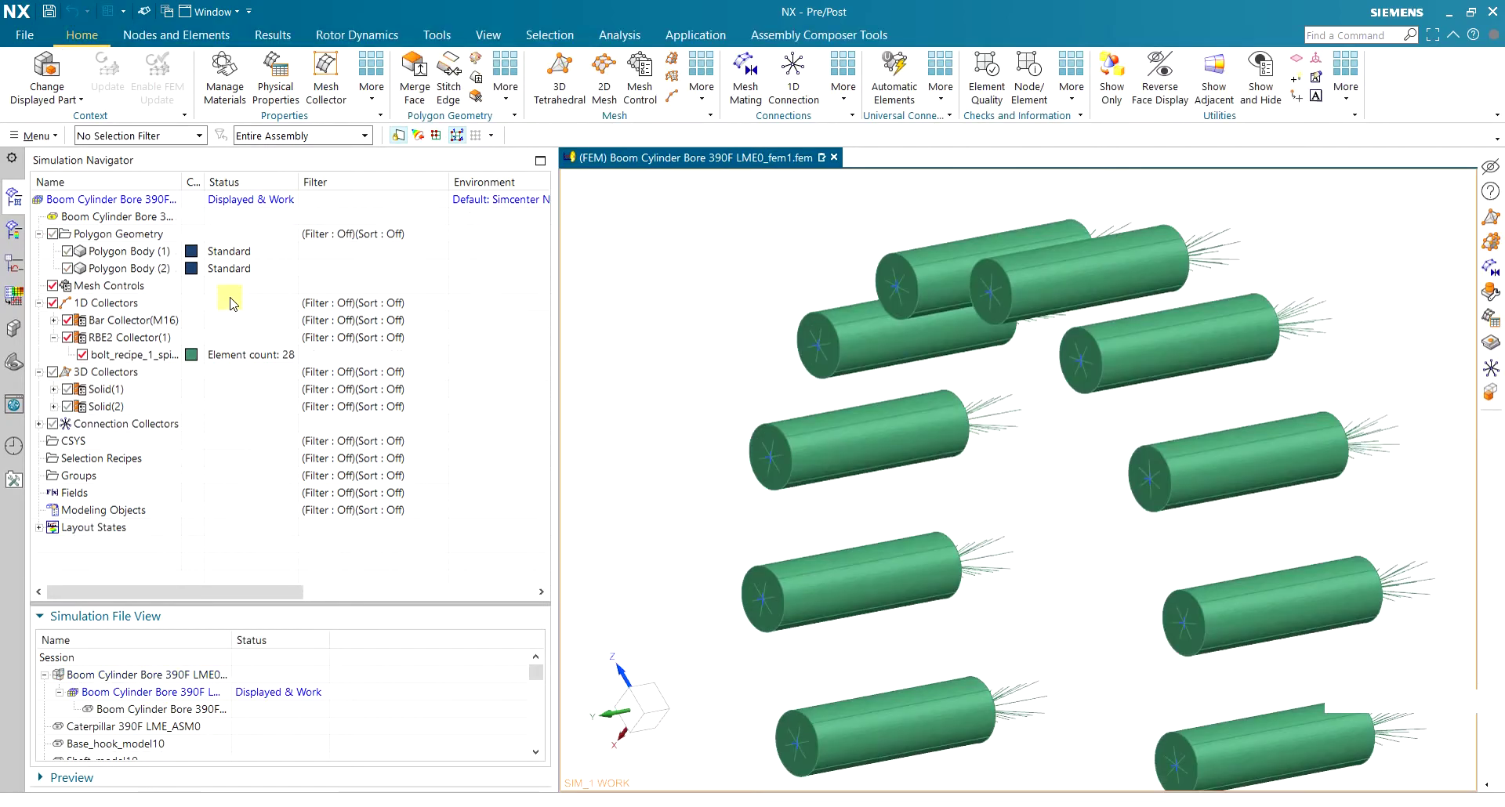
click(67, 390)
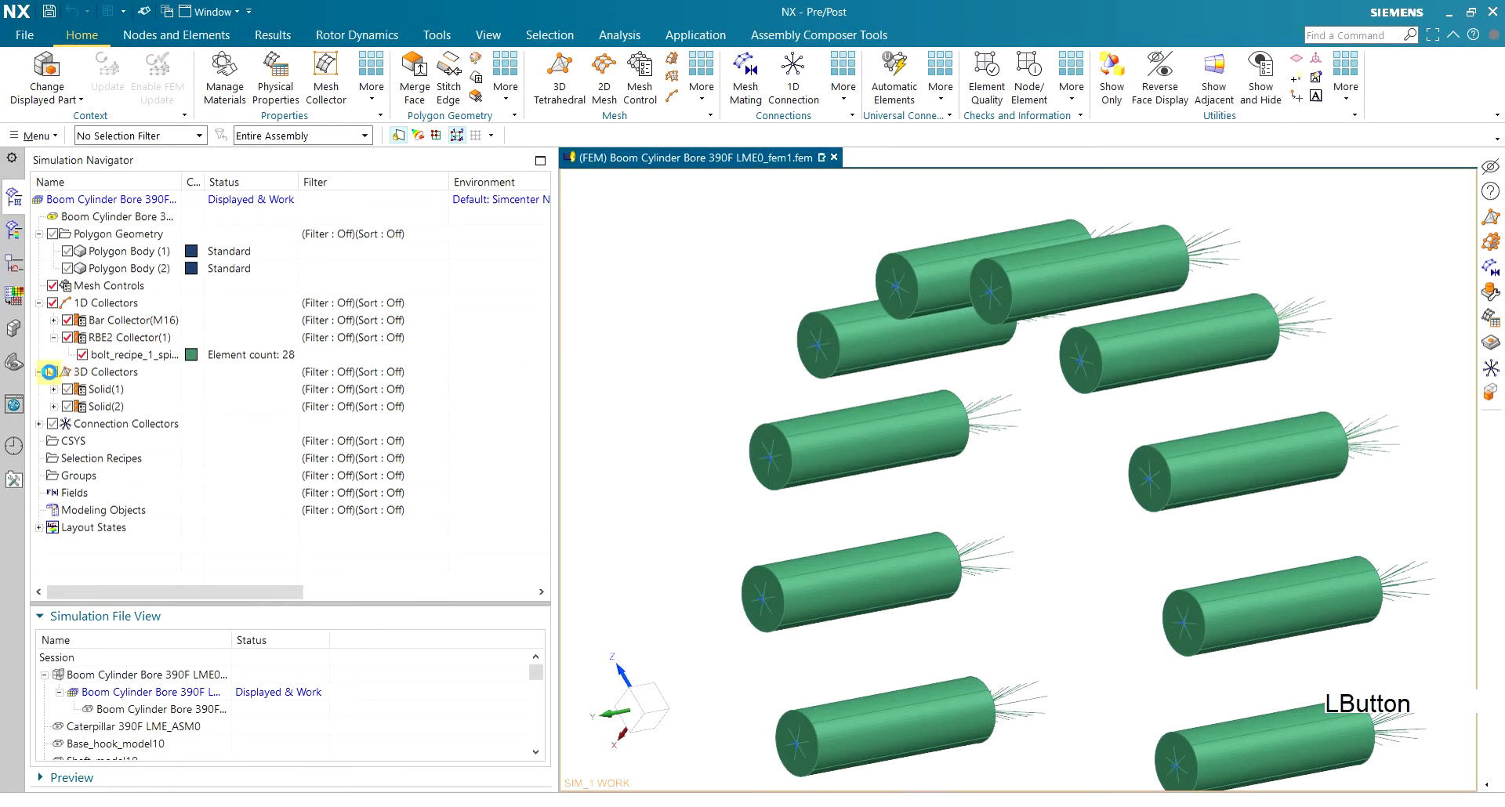
double_click(104, 389)
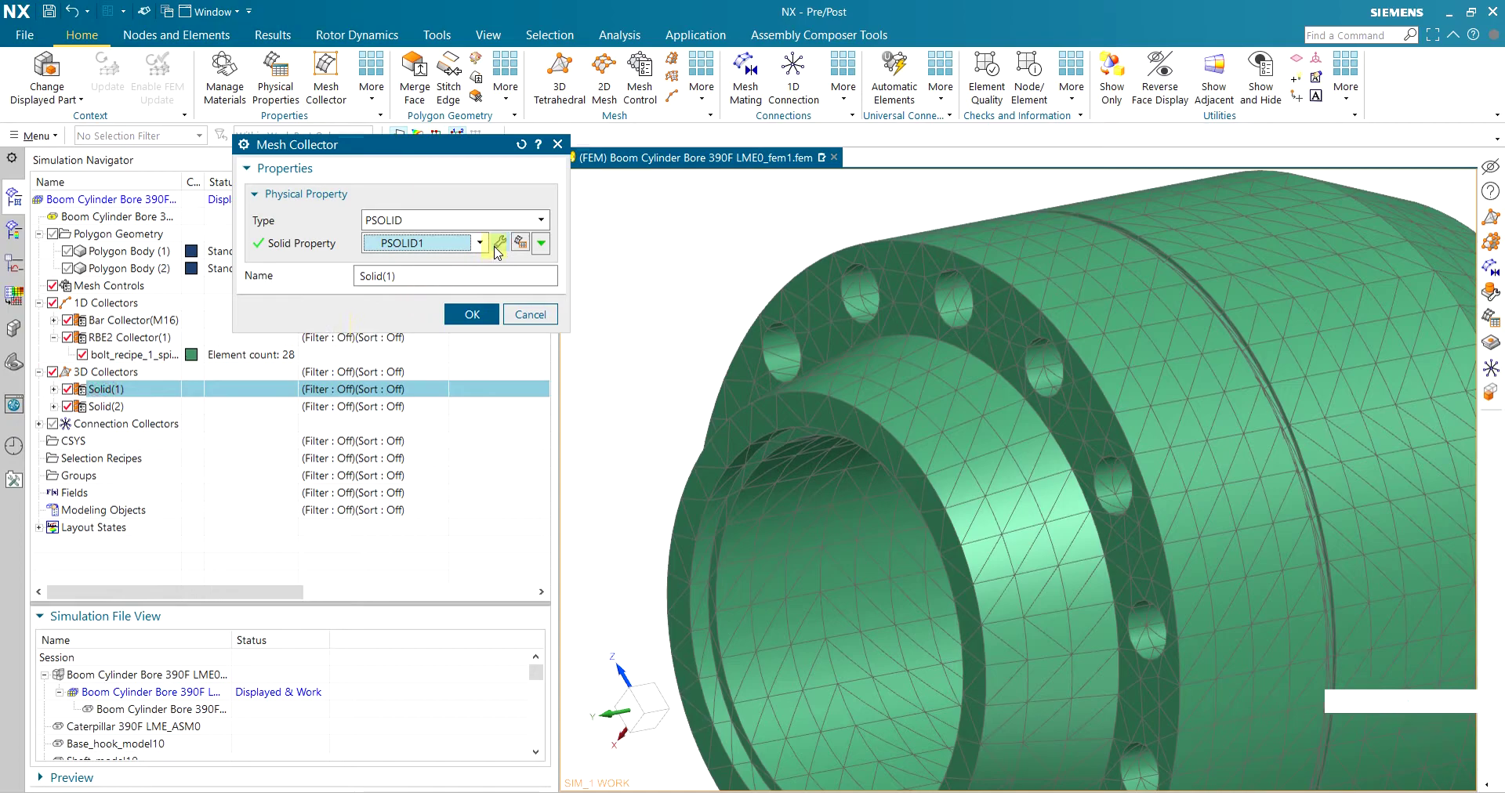
click(496, 246)
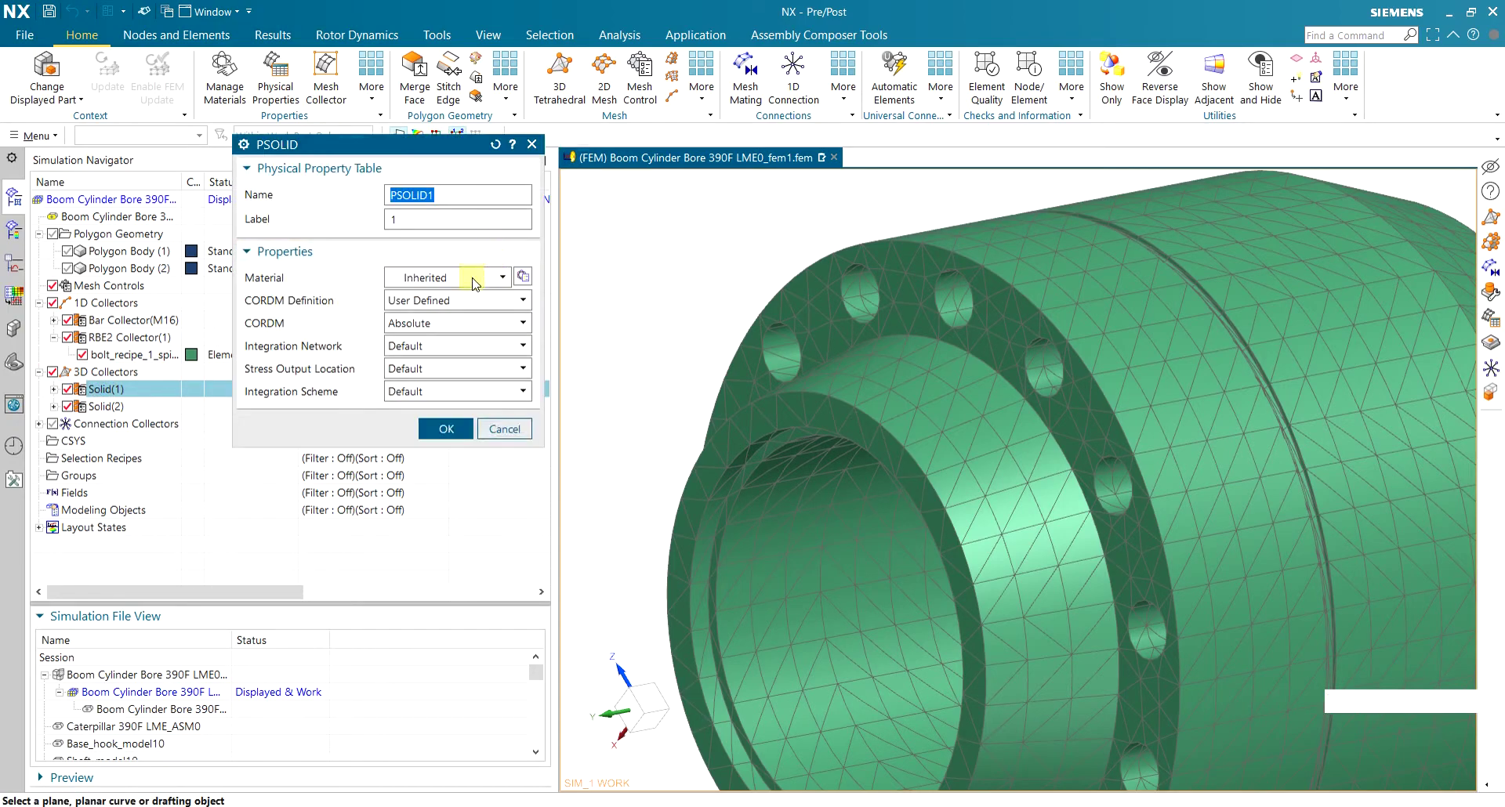
click(522, 277)
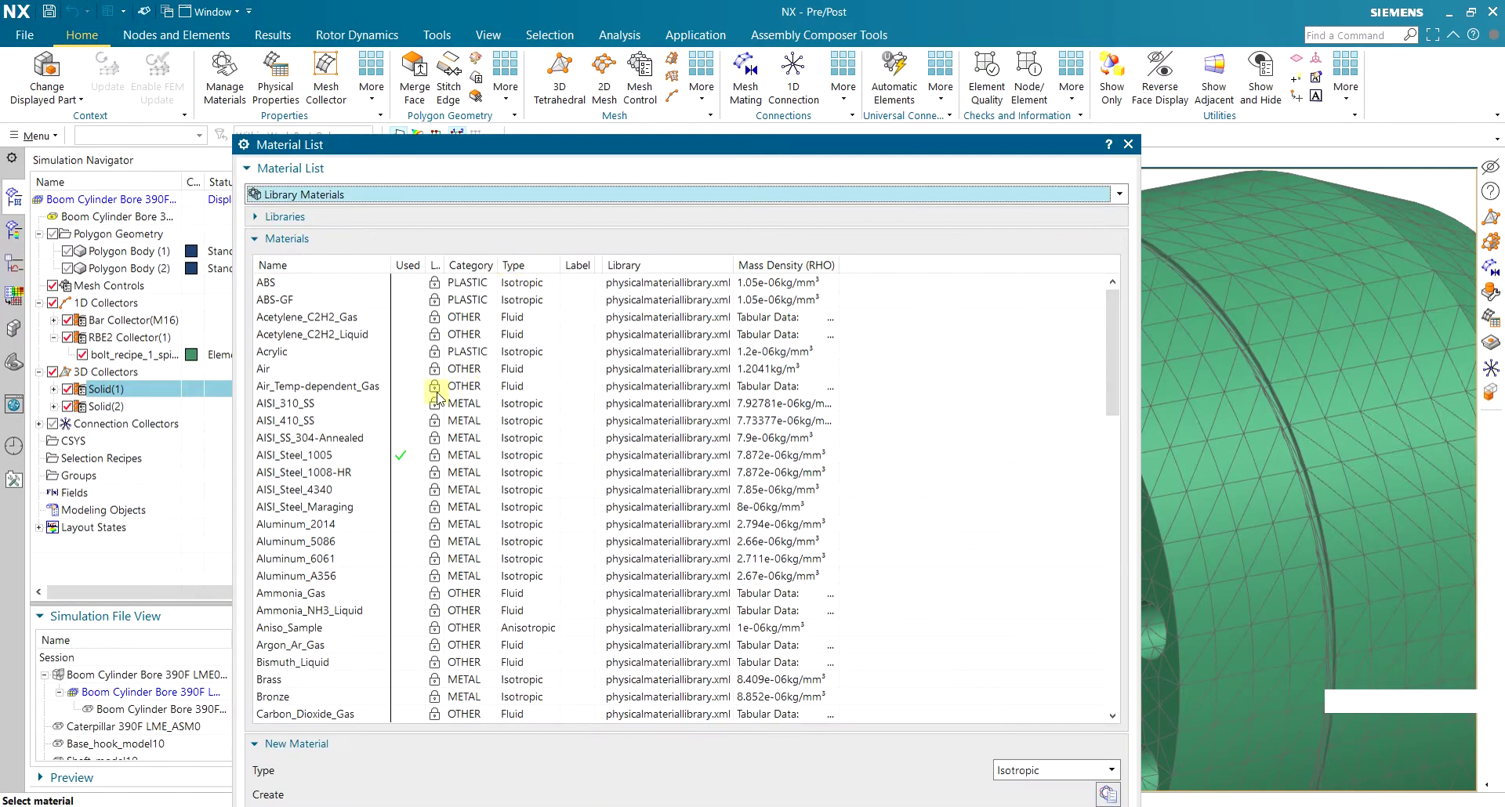
click(383, 454)
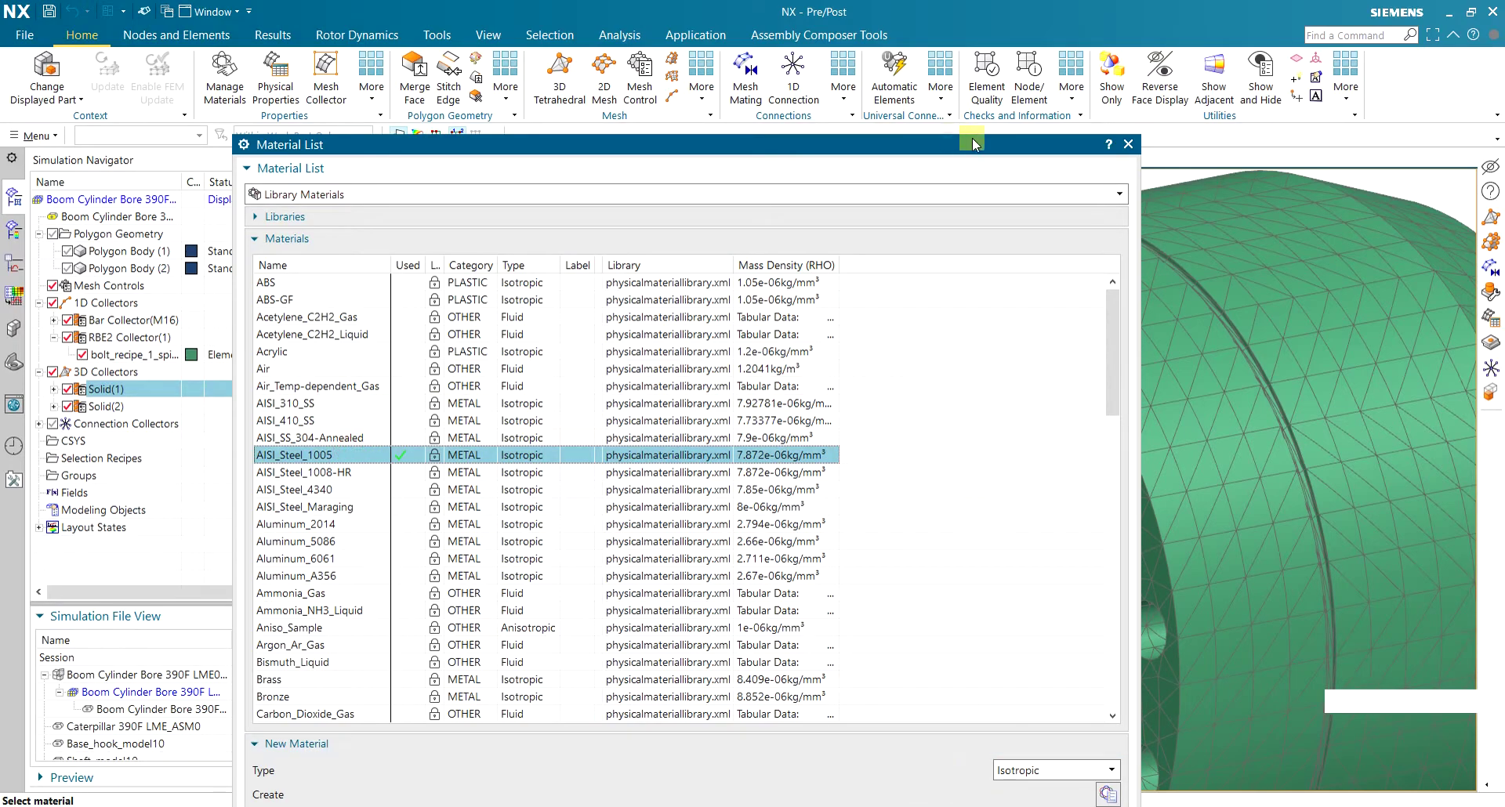
drag(972, 140, 966, 75)
click(1046, 768)
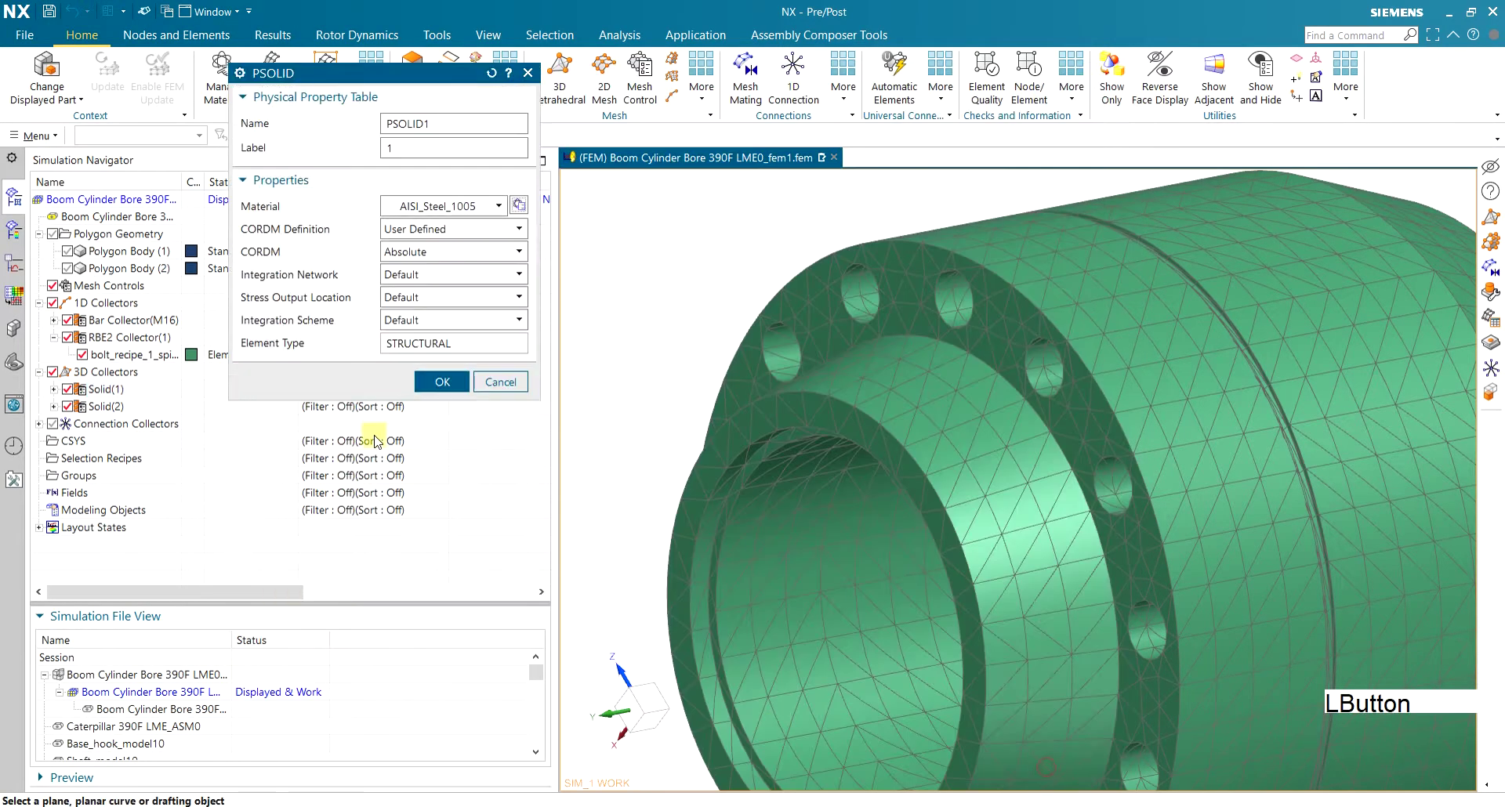
click(441, 384)
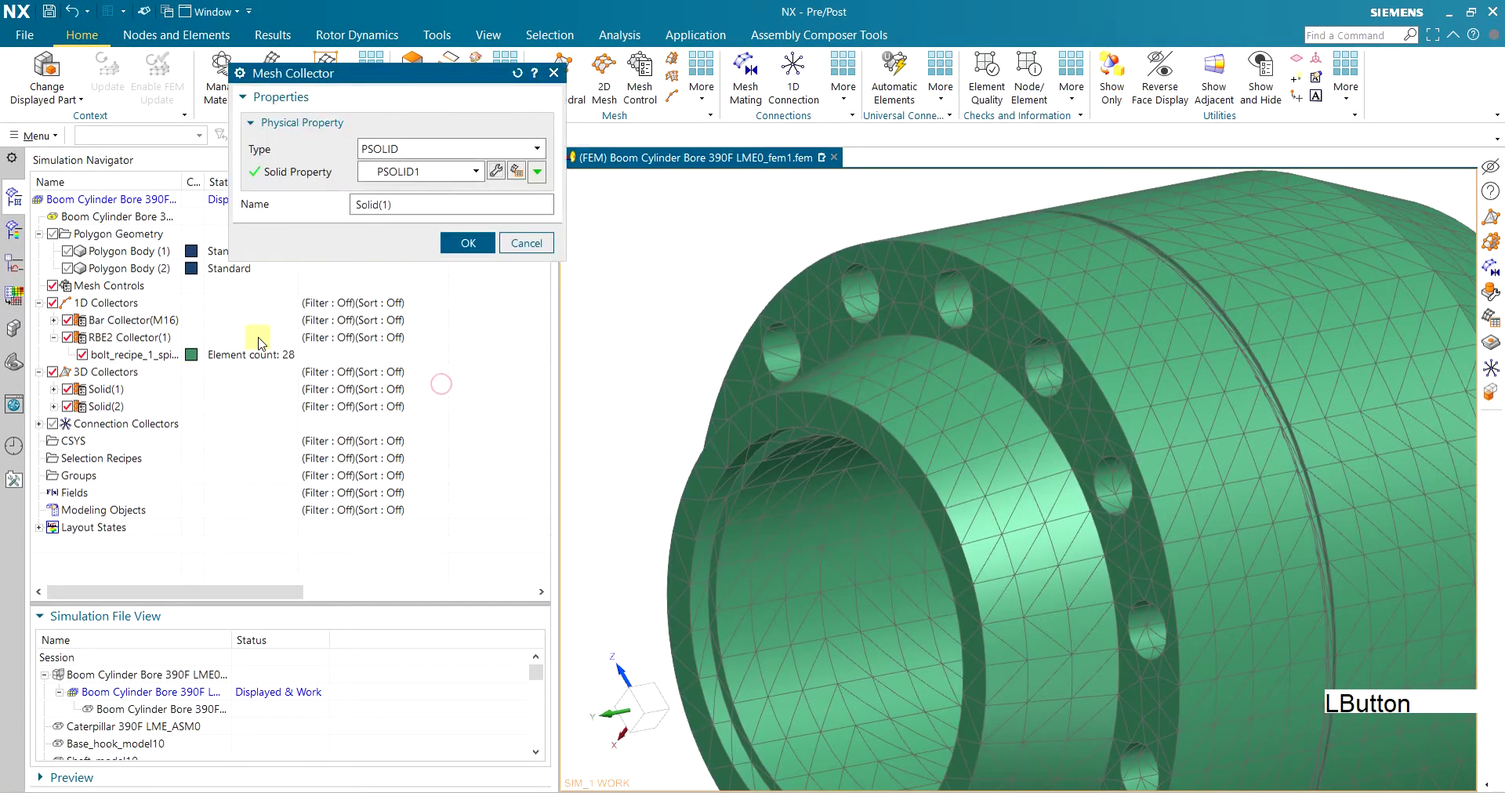
click(468, 243)
Assign AISI_Steel_1005 to the PSOLID2 property of the Solid(2) mesh collector
double_click(105, 406)
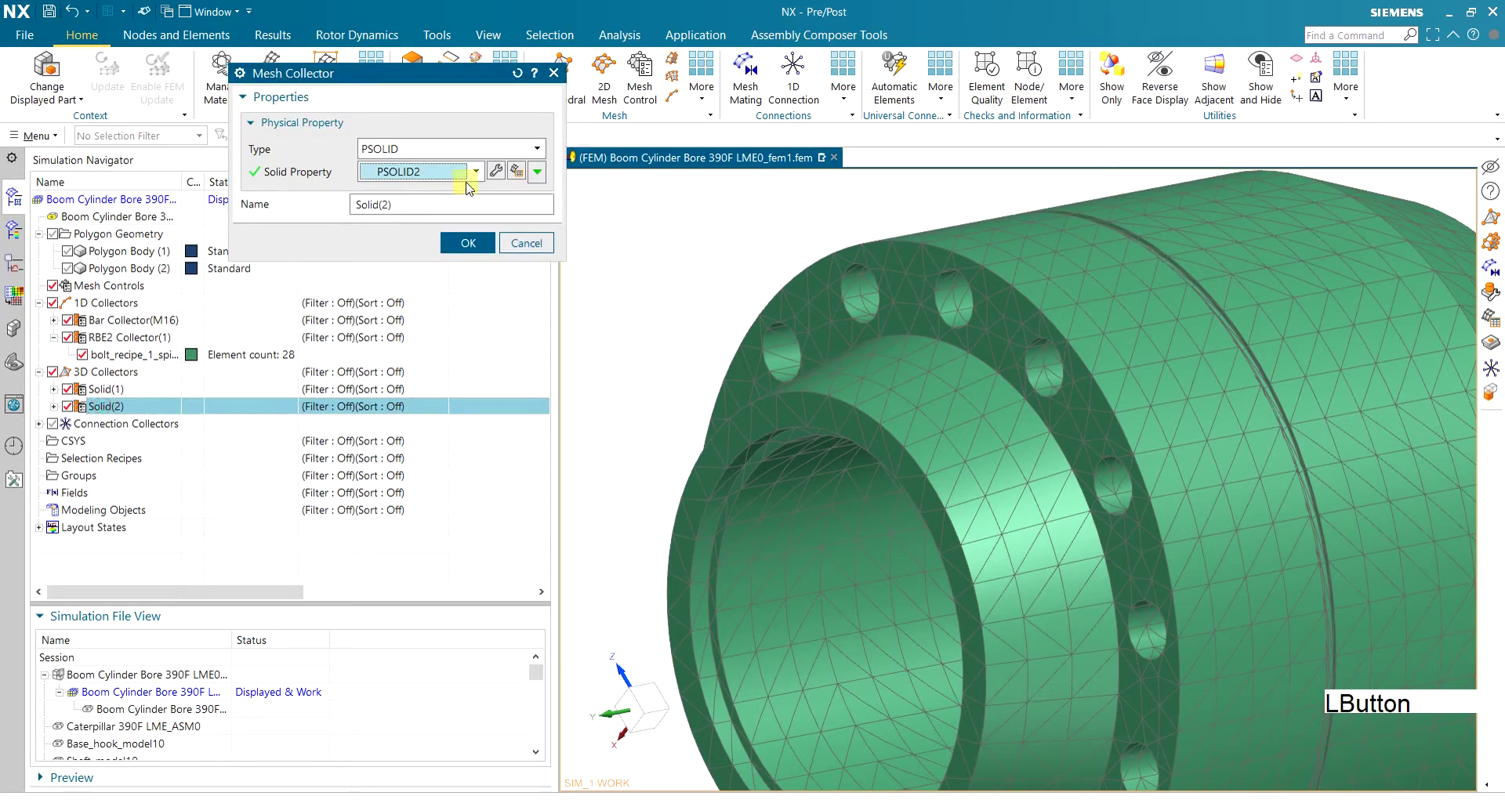
click(496, 171)
click(518, 204)
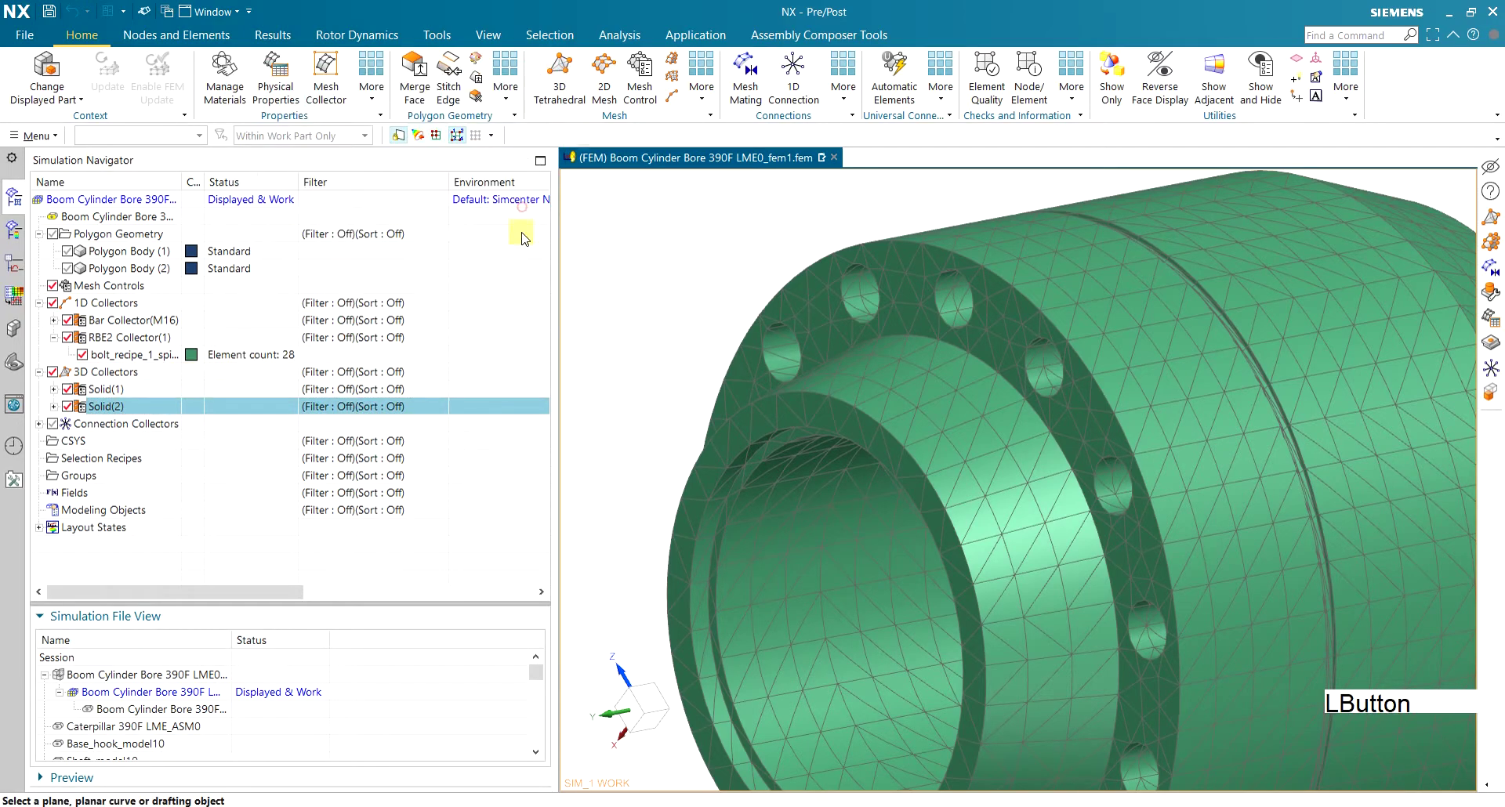
click(392, 384)
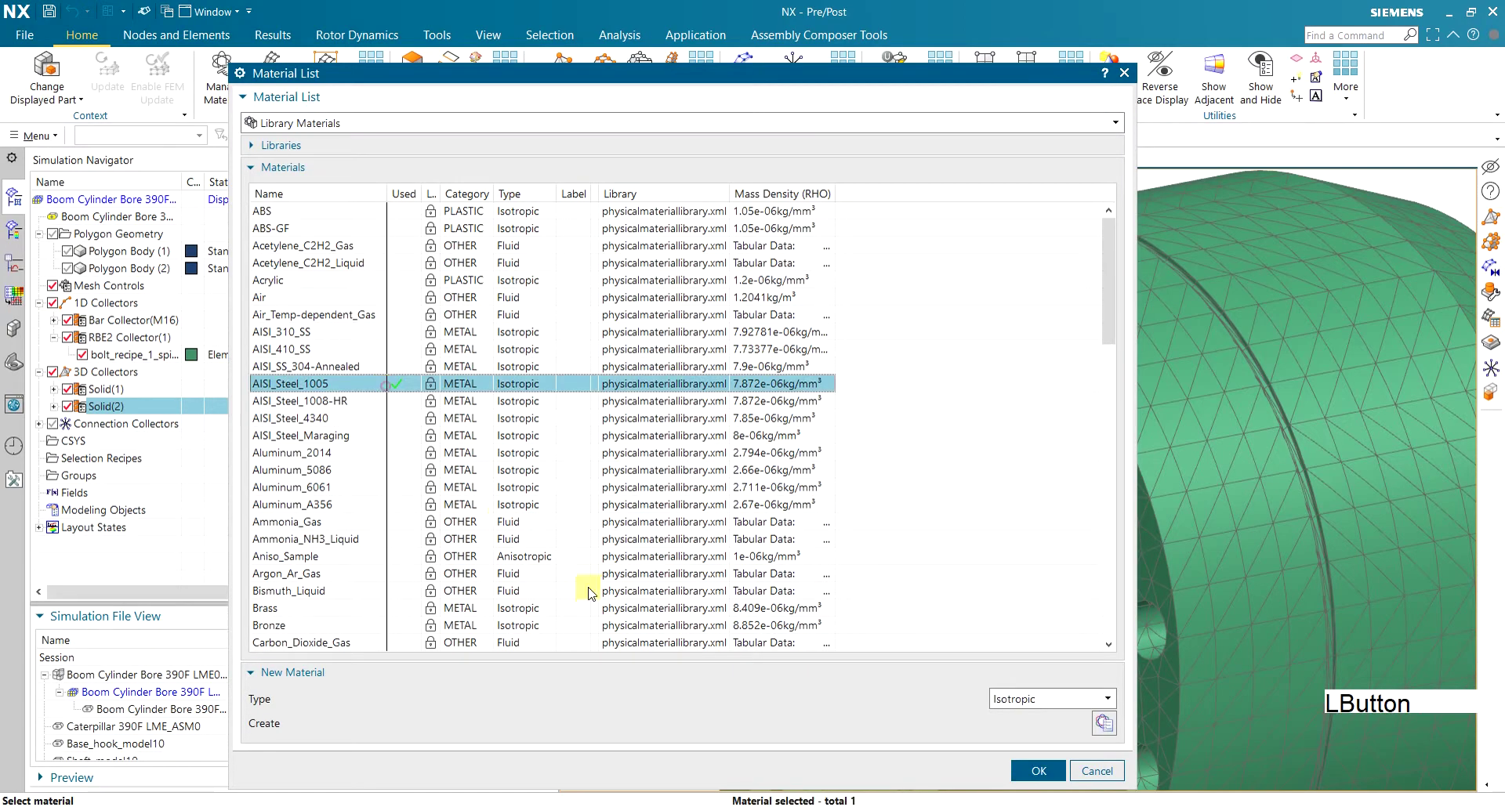
click(1039, 770)
click(443, 381)
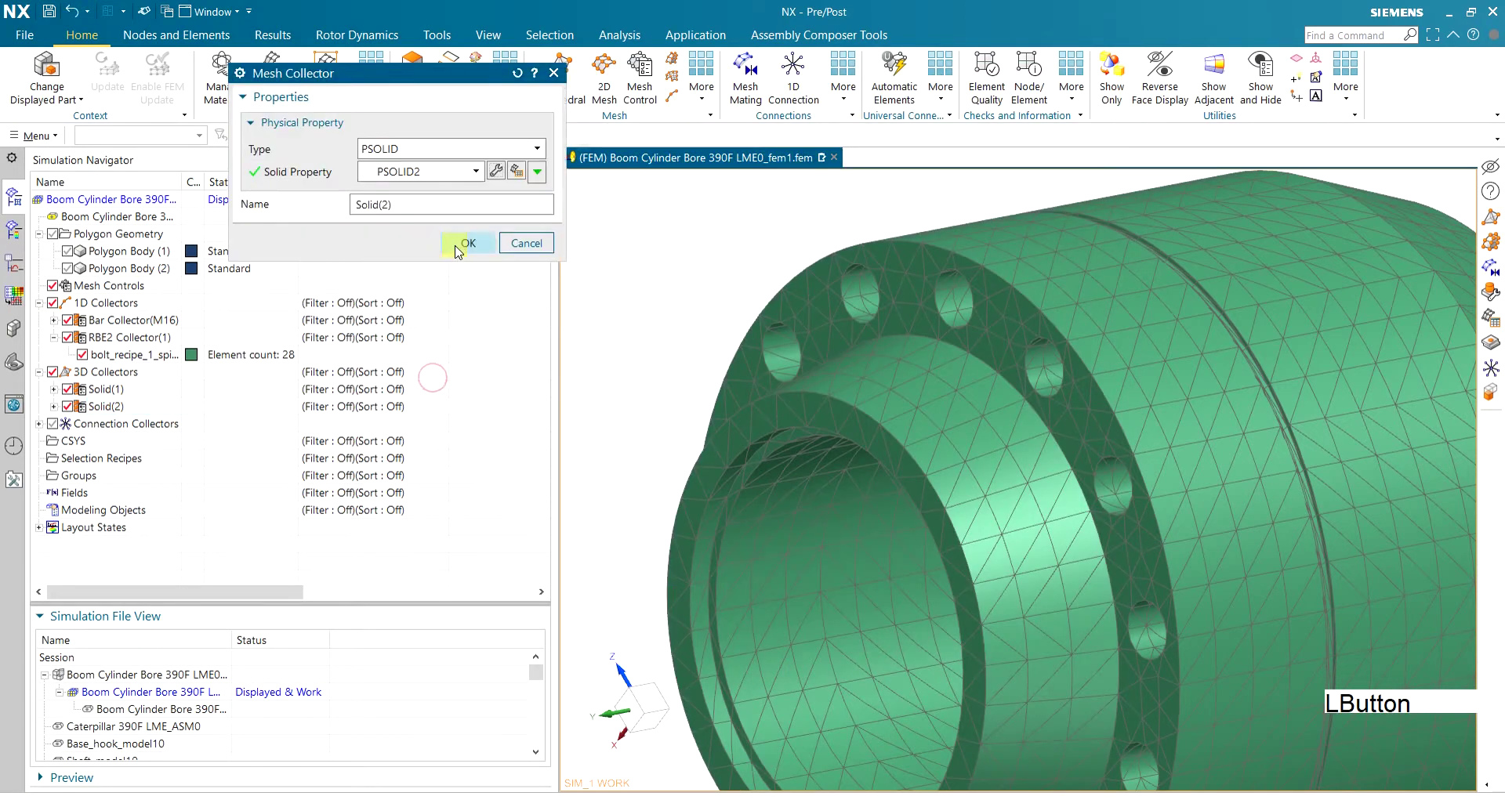
click(468, 243)
Return to the simulation file and solve the static solution with the model setup check enabled
double_click(168, 675)
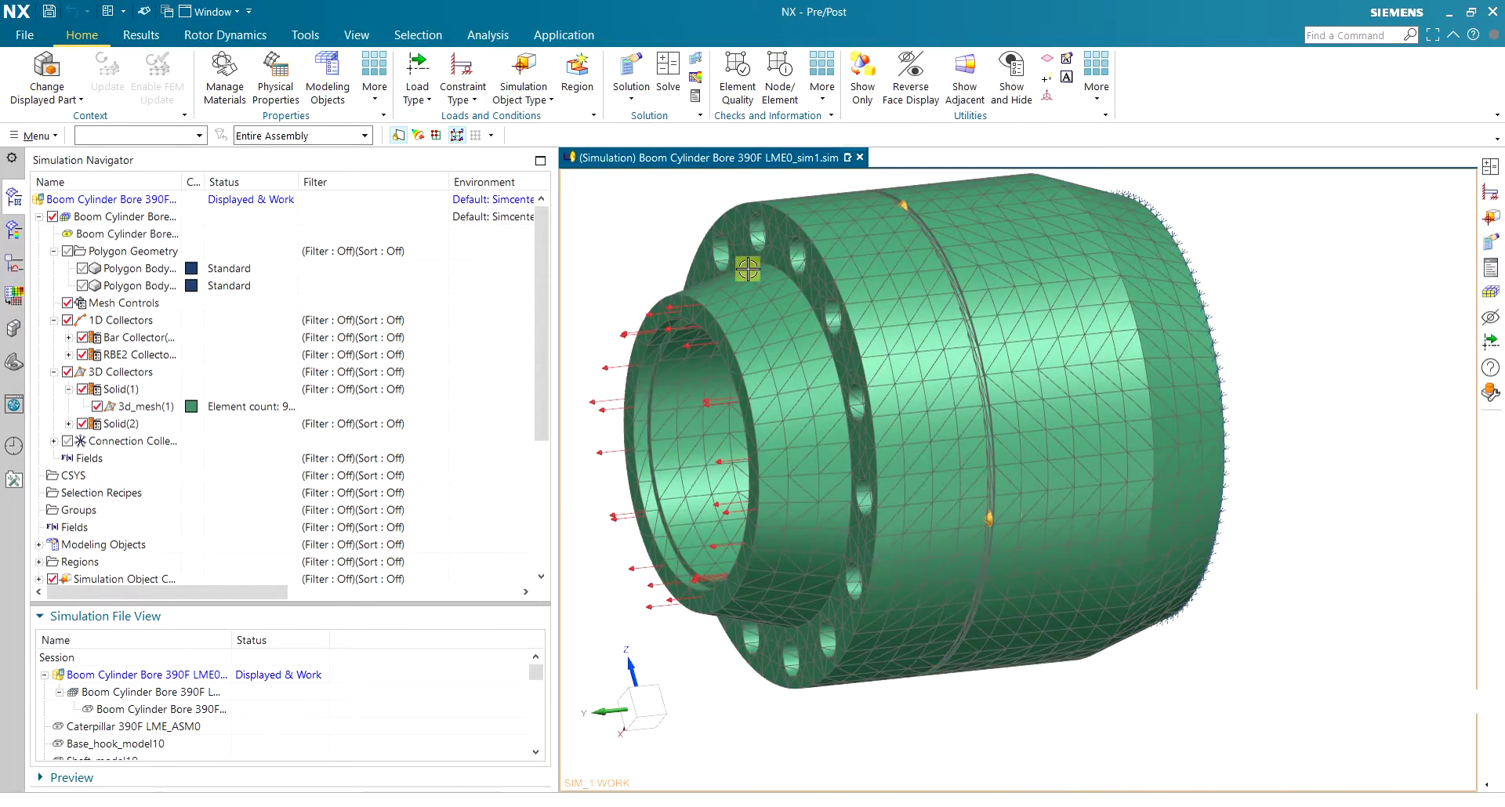
click(661, 71)
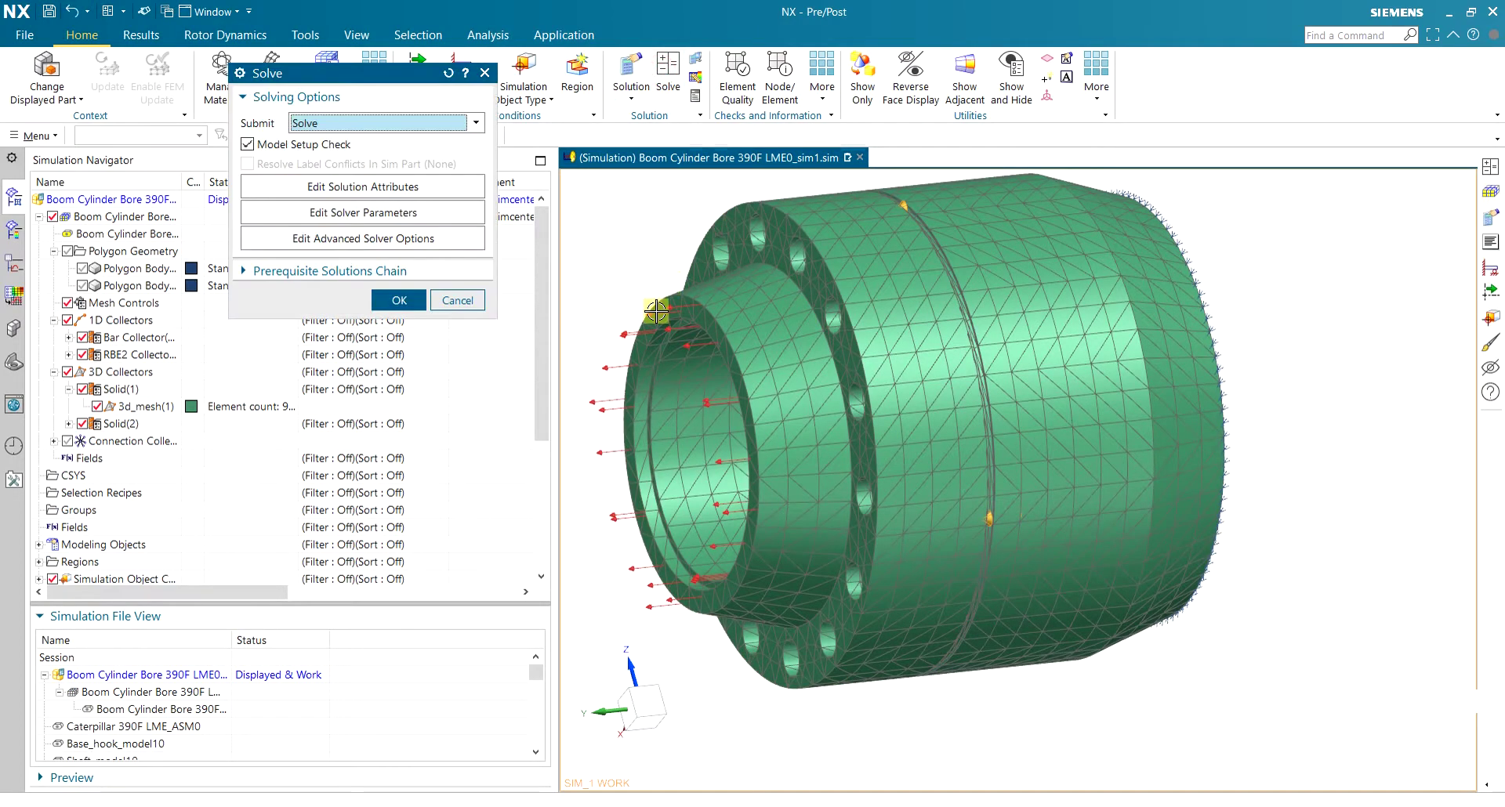
click(398, 300)
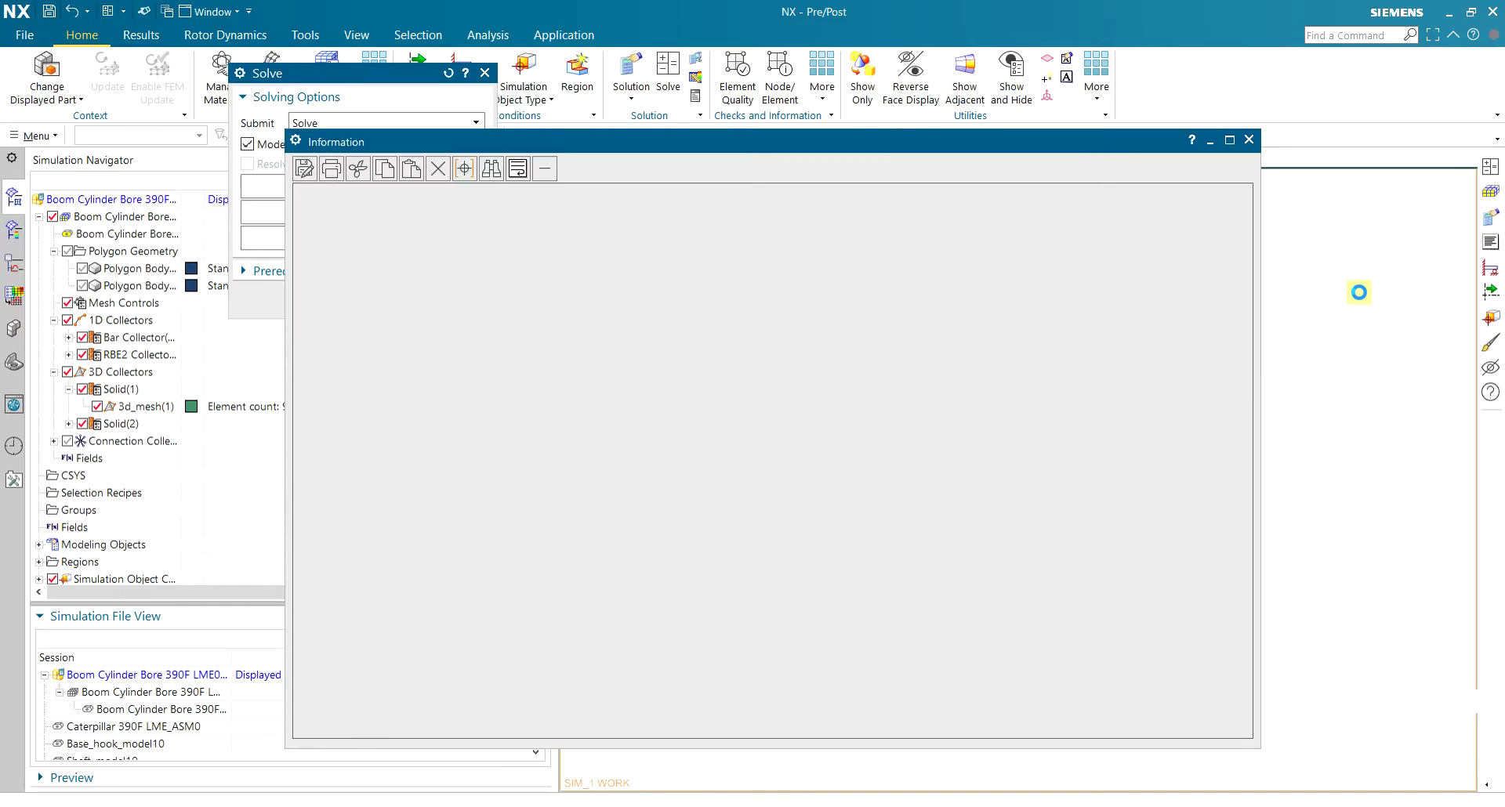
middle_drag(732, 388, 734, 402)
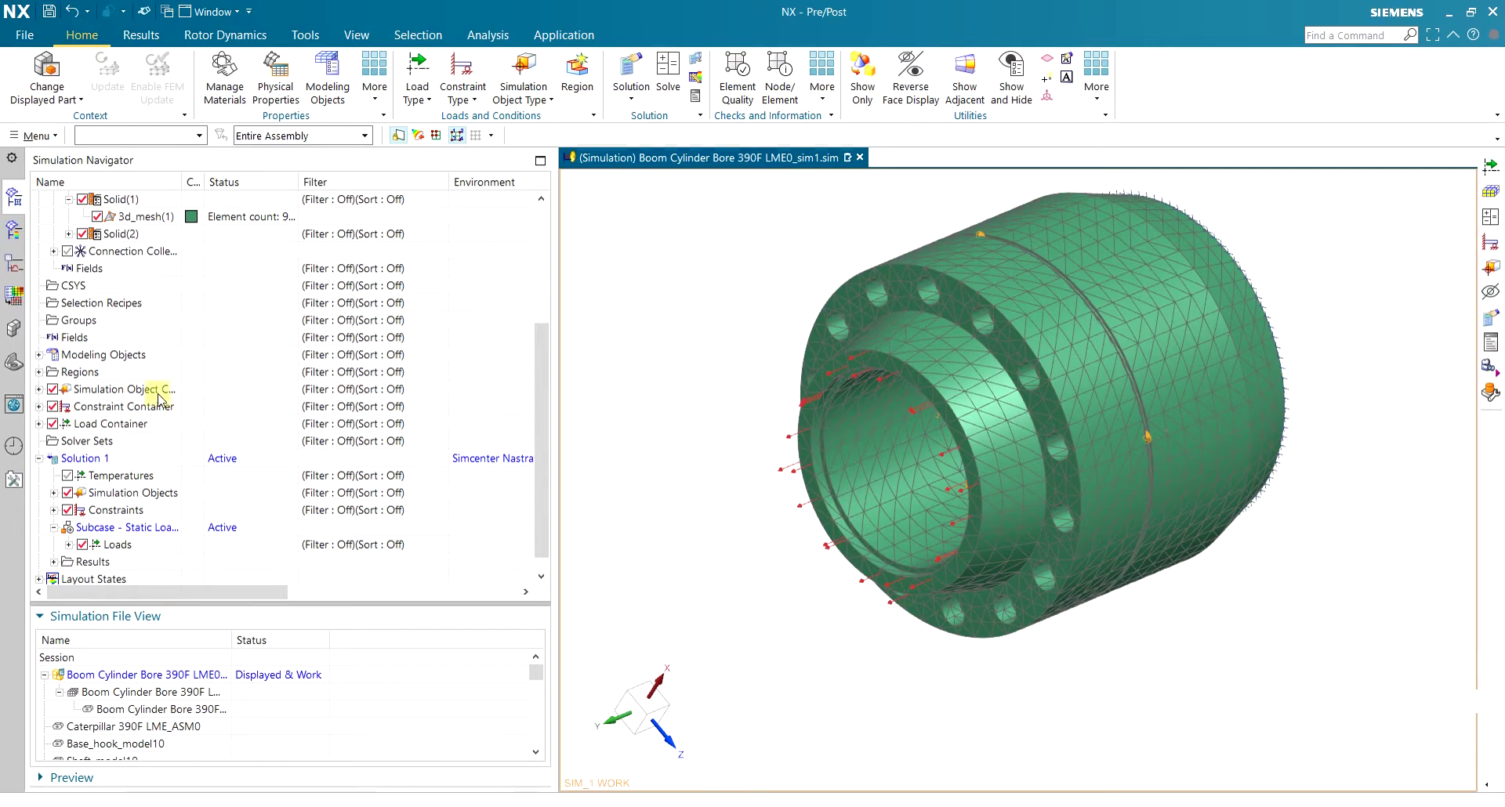
Open the Solution 1 results, plot the elemental Von-Mises stress and inspect it around the flange's bolt holes
scroll(161, 398, down, 1)
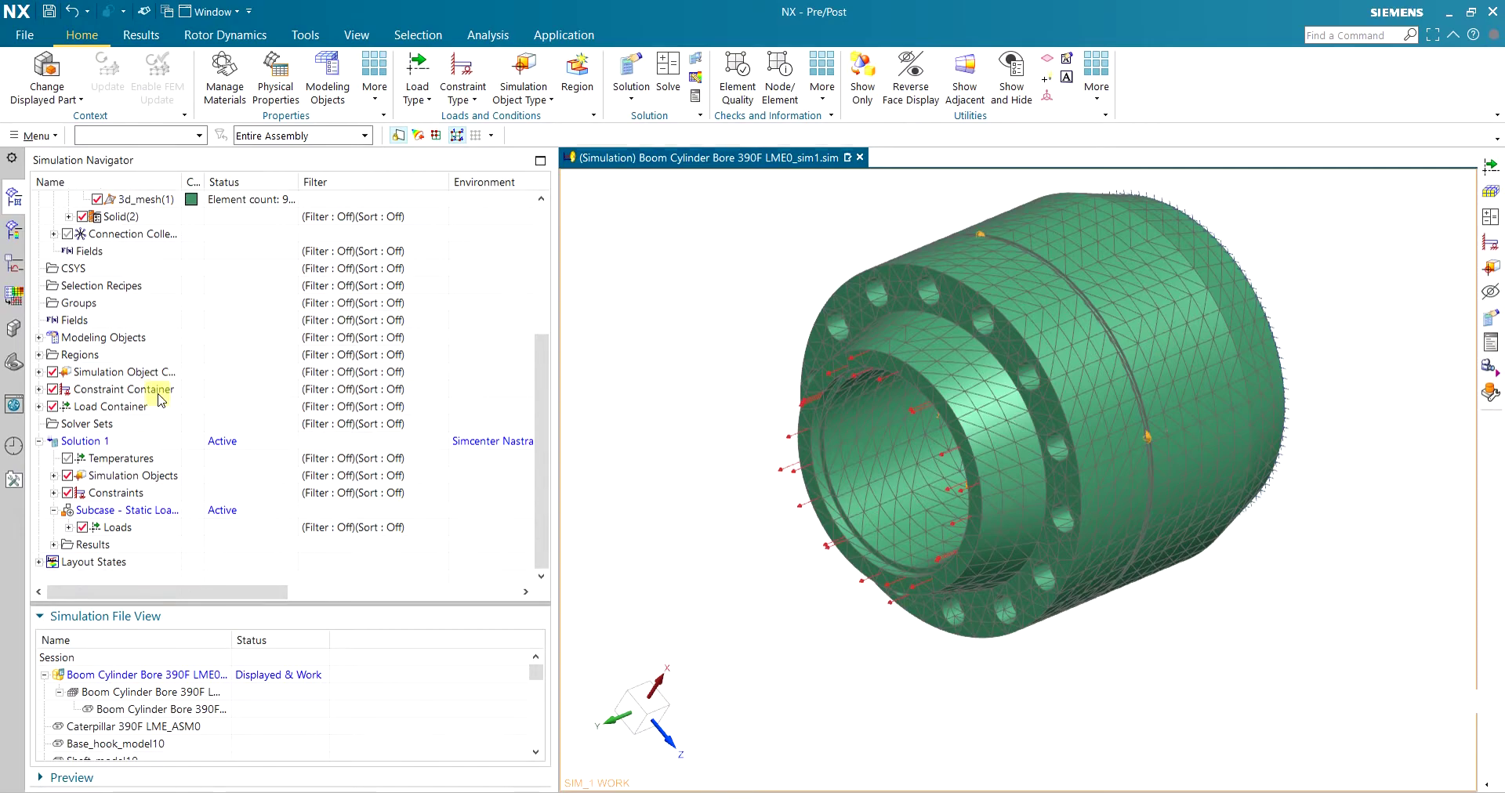
double_click(92, 544)
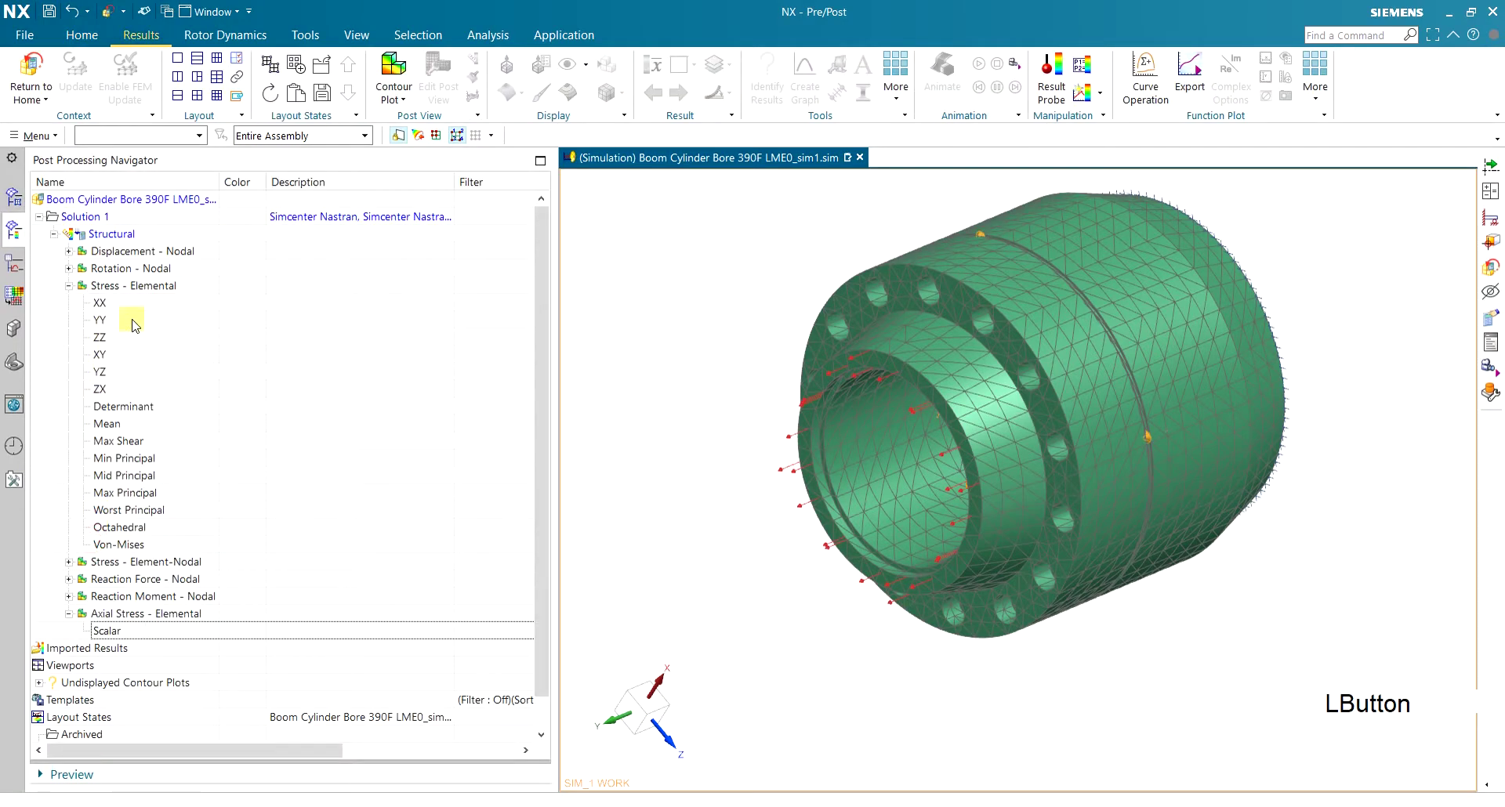
click(68, 286)
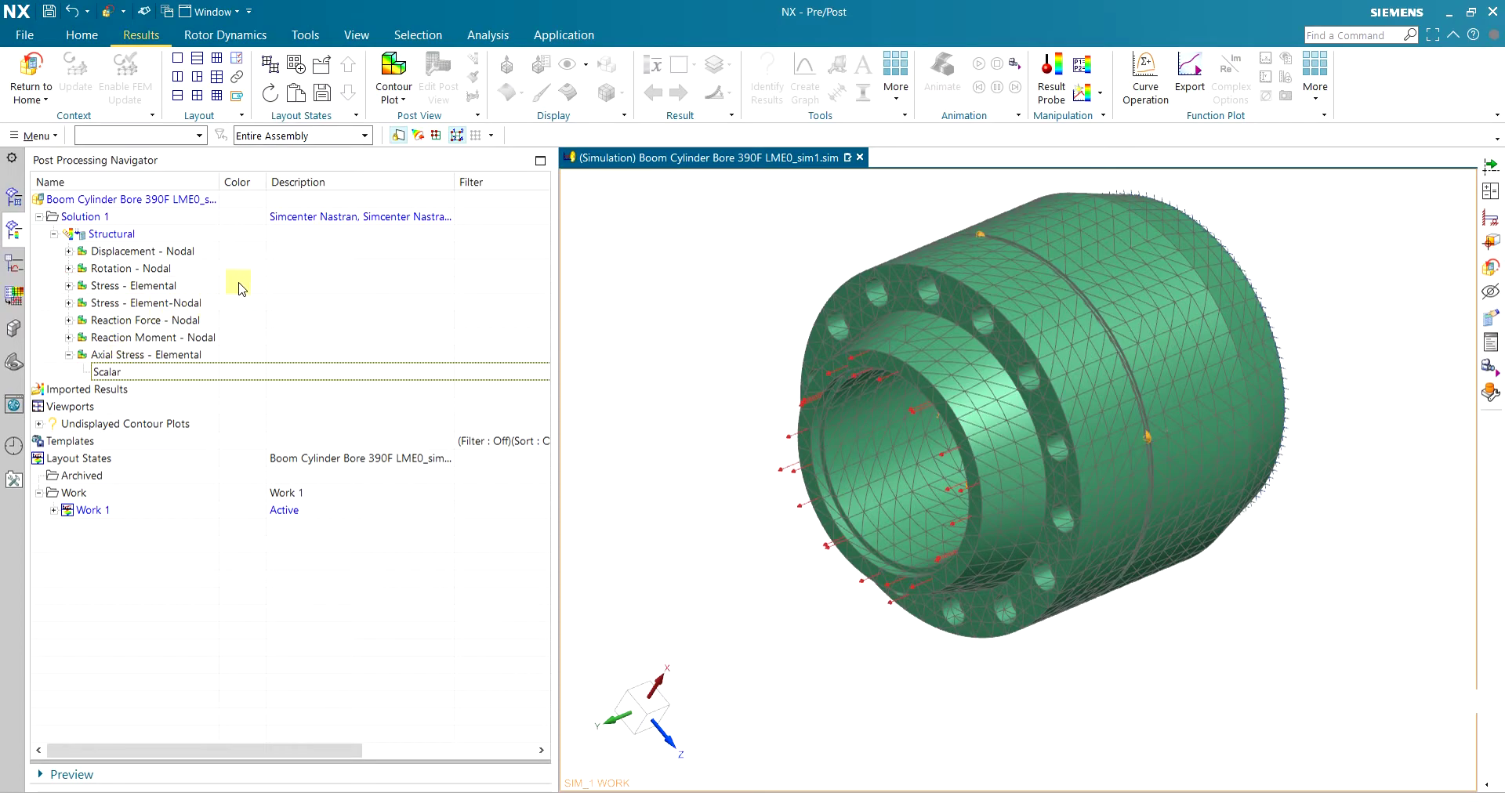
double_click(156, 286)
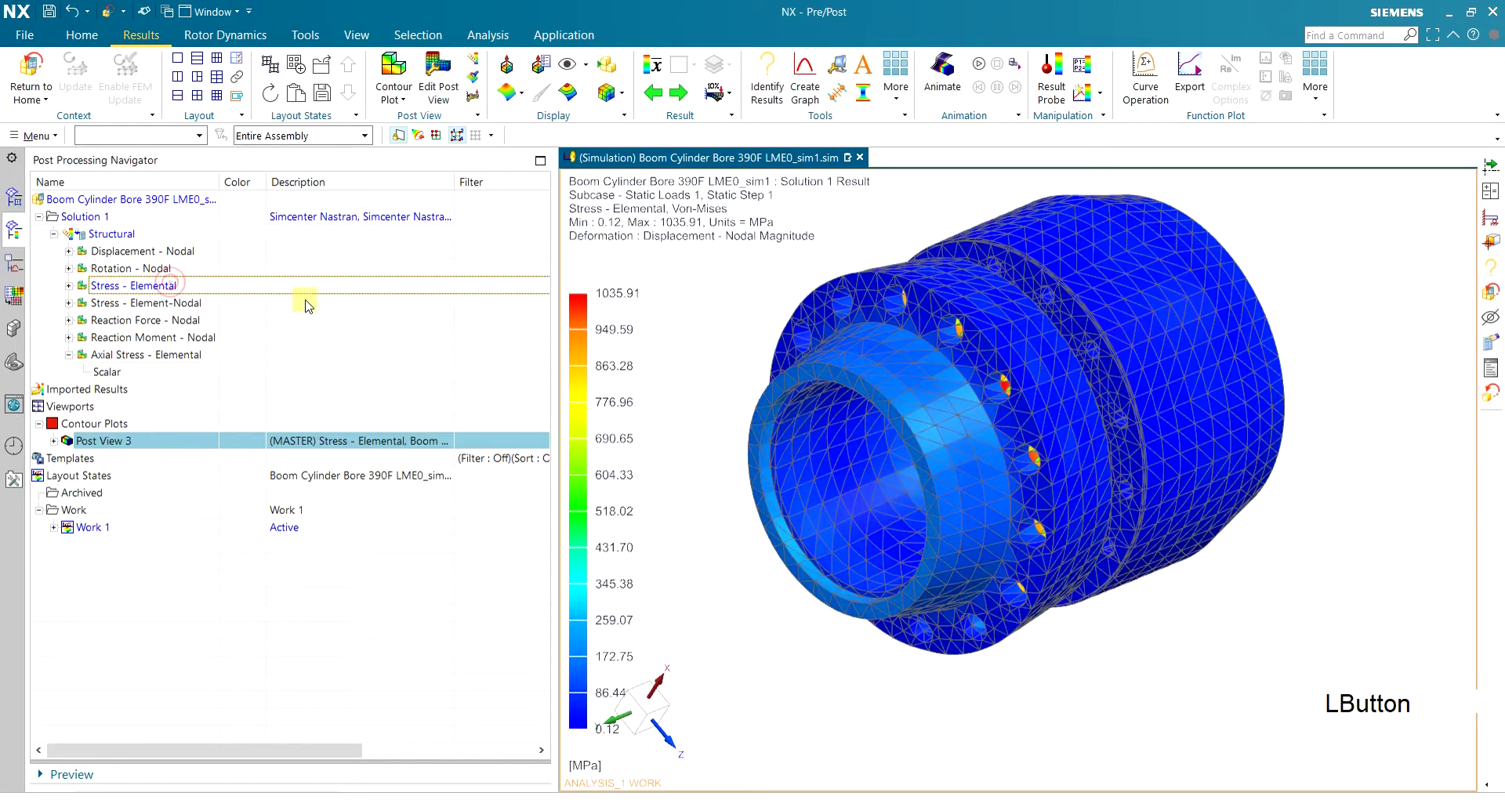
middle_drag(900, 317, 1019, 313)
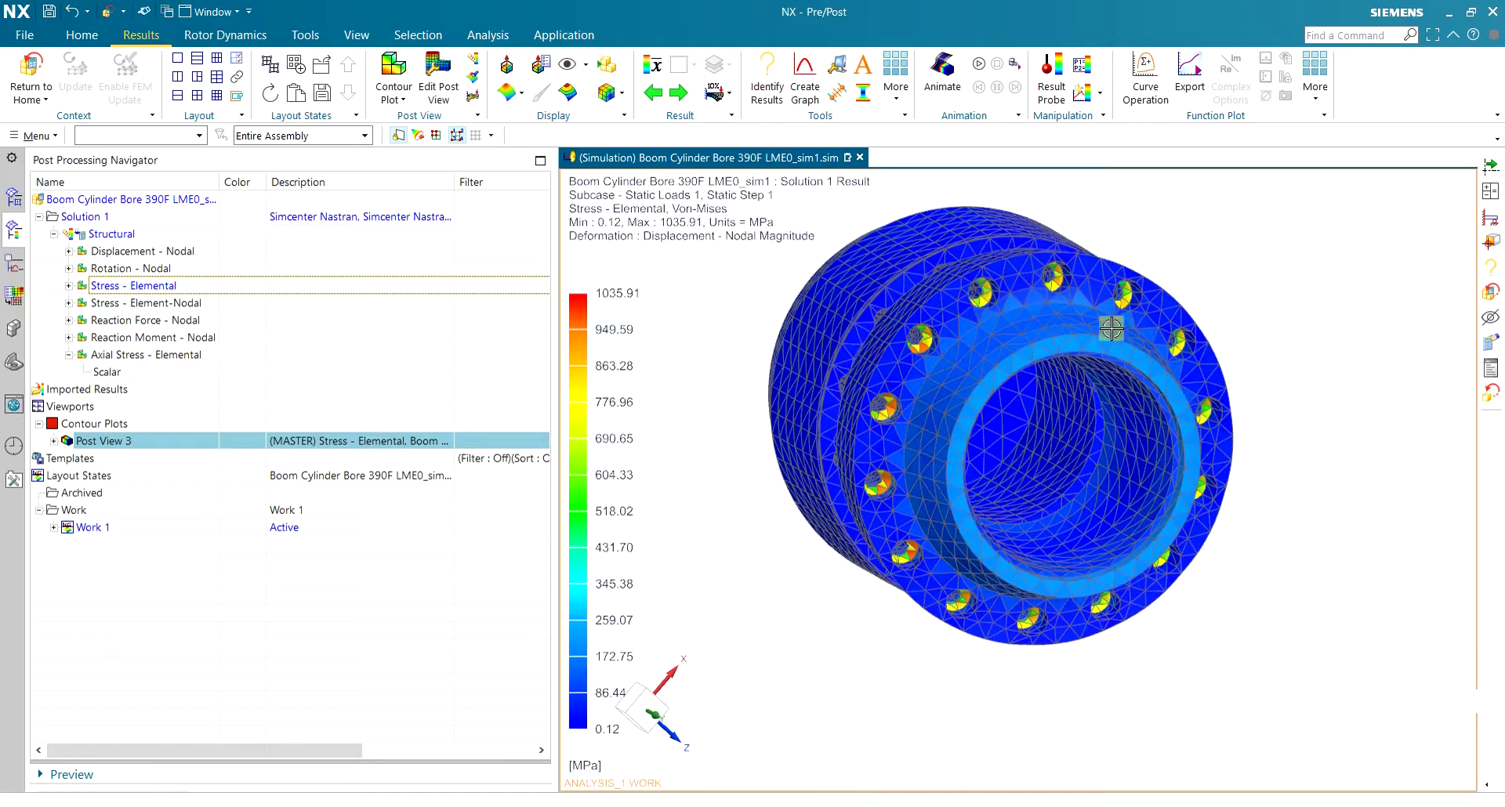
scroll(1144, 321, up, 5)
scroll(1128, 274, down, 5)
middle_drag(1129, 274, 928, 379)
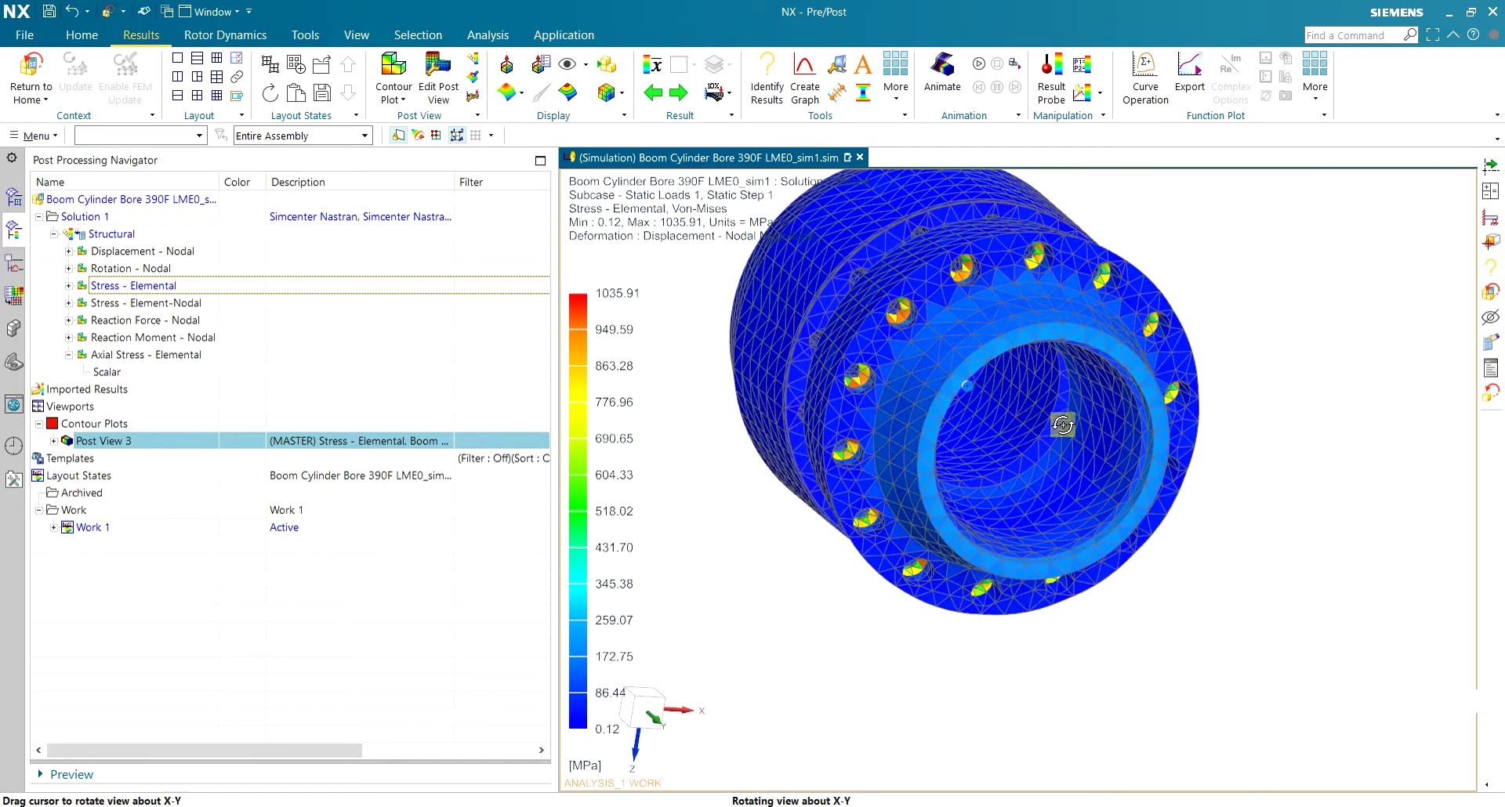
middle_drag(990, 415, 1003, 411)
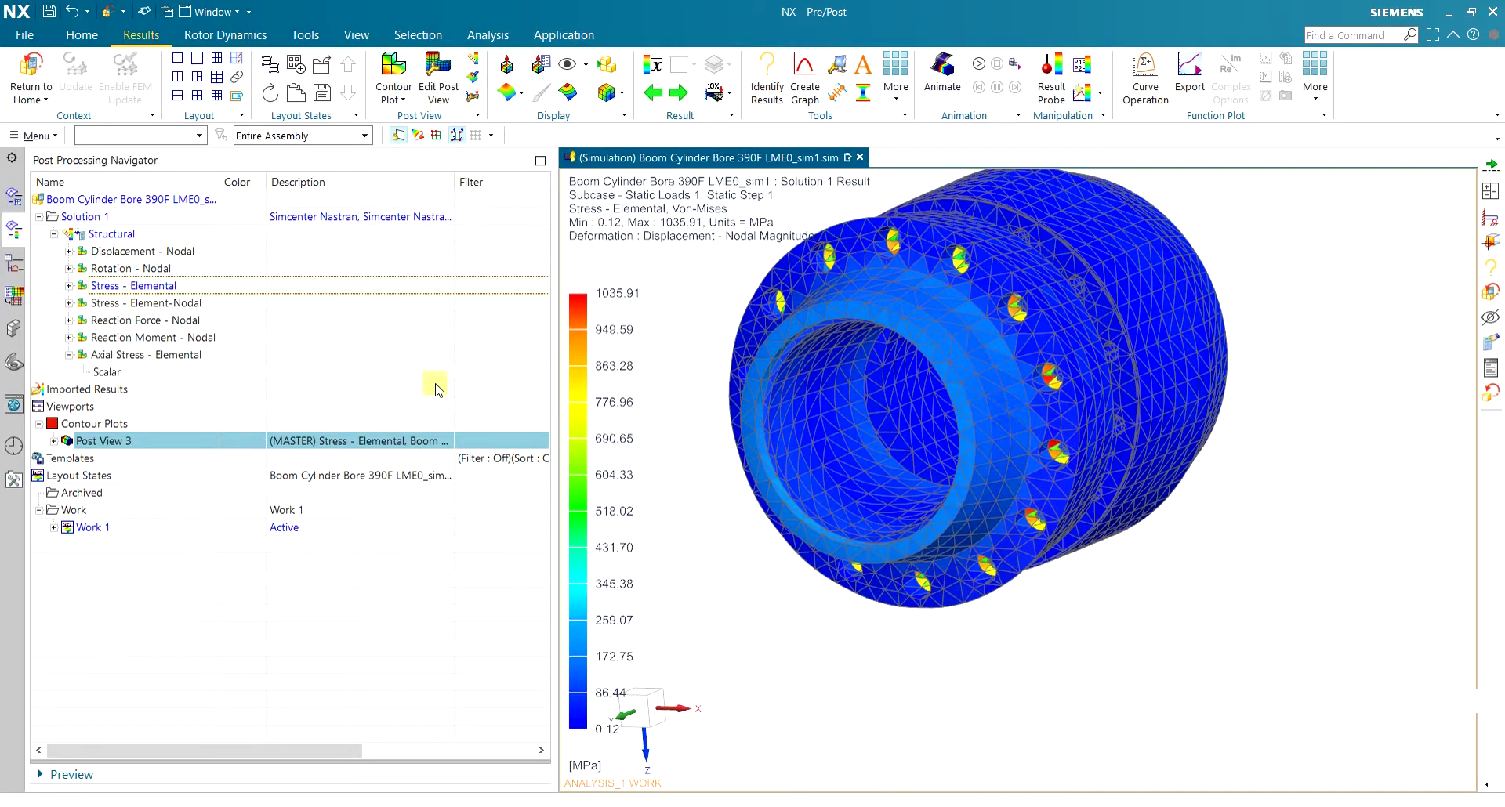
middle_drag(1019, 264, 924, 284)
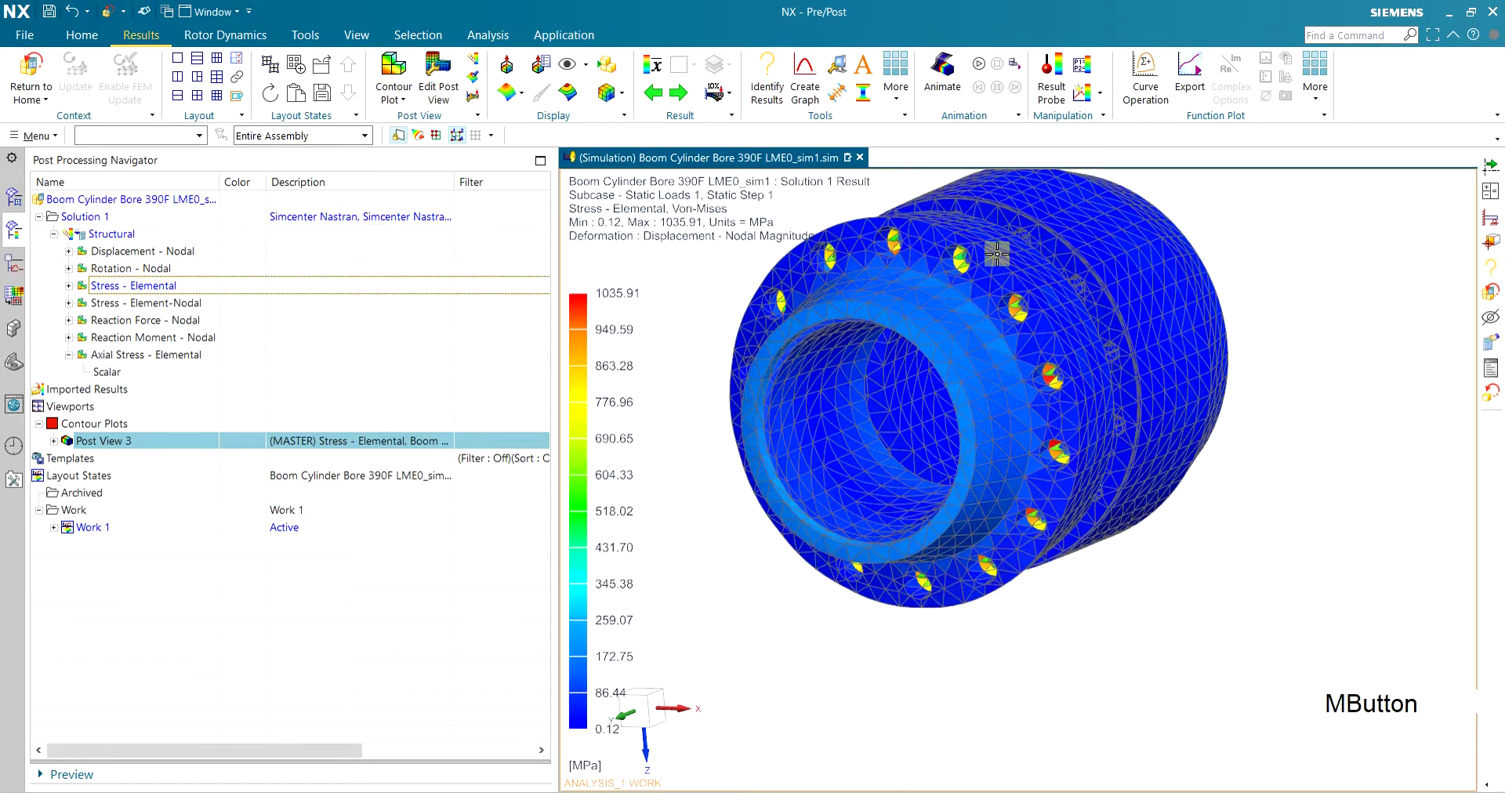
Plot the elemental axial stress scalar and examine the bolt bars inside the wireframe flange
click(162, 356)
double_click(121, 374)
middle_drag(1085, 335, 1037, 345)
scroll(933, 234, up, 2)
scroll(935, 229, down, 2)
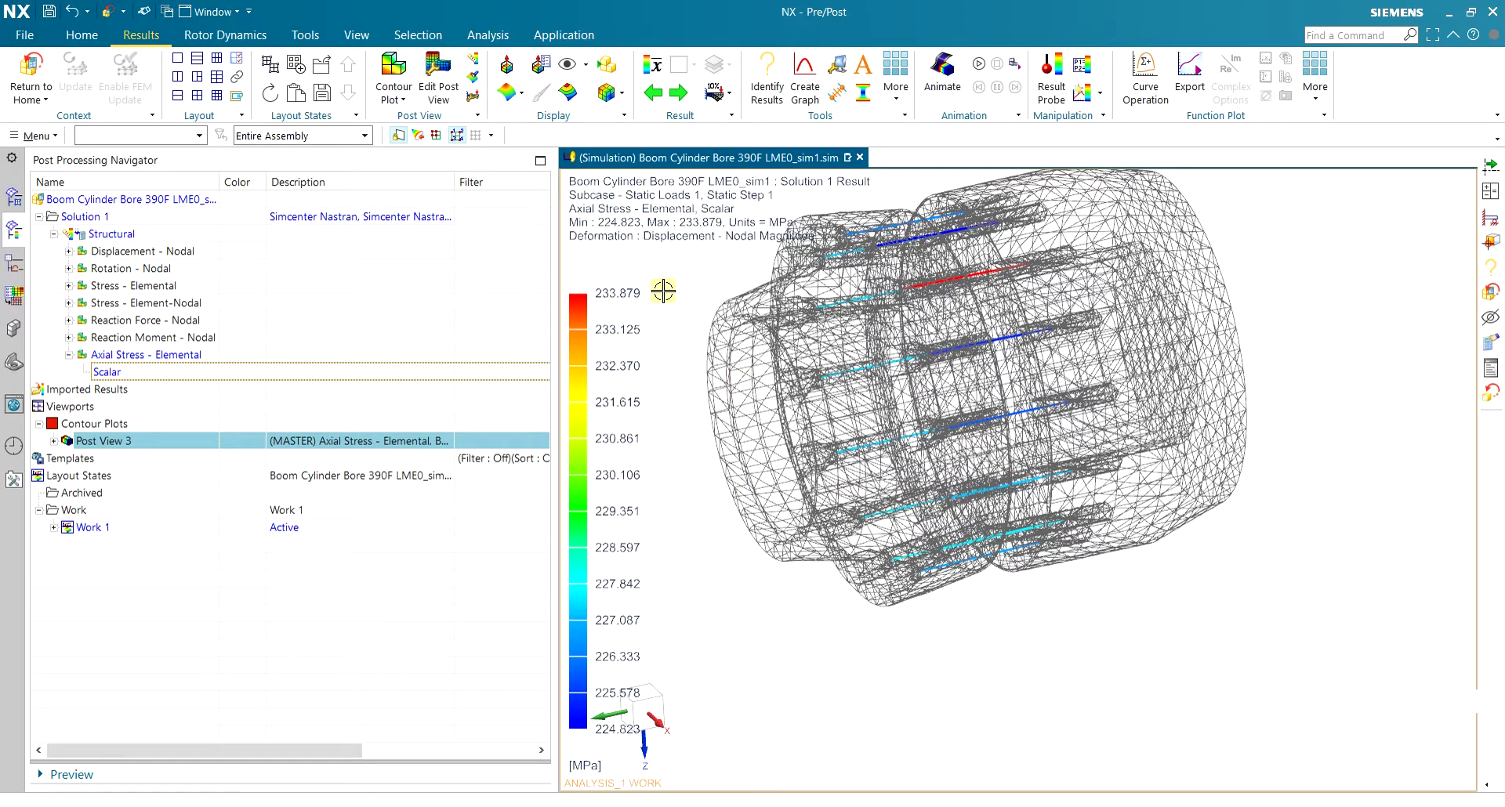
scroll(1048, 327, up, 2)
scroll(1021, 278, down, 2)
scroll(960, 195, up, 2)
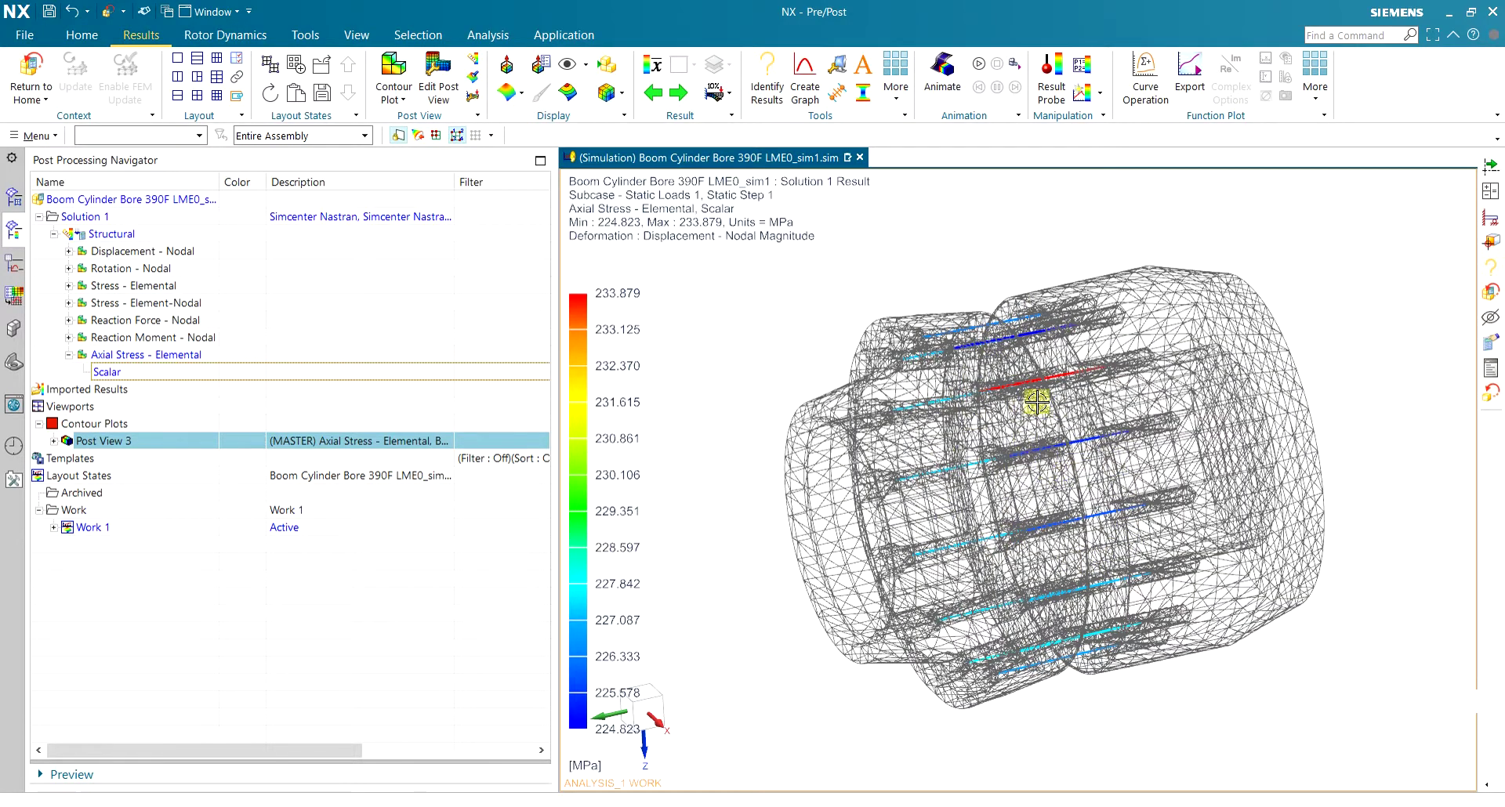
Identify the axial stress of the red upper bolt bar and of the lowest bolt bar, then fit the whole flange in view
click(767, 79)
middle_drag(1148, 610, 1117, 575)
scroll(1044, 343, up, 4)
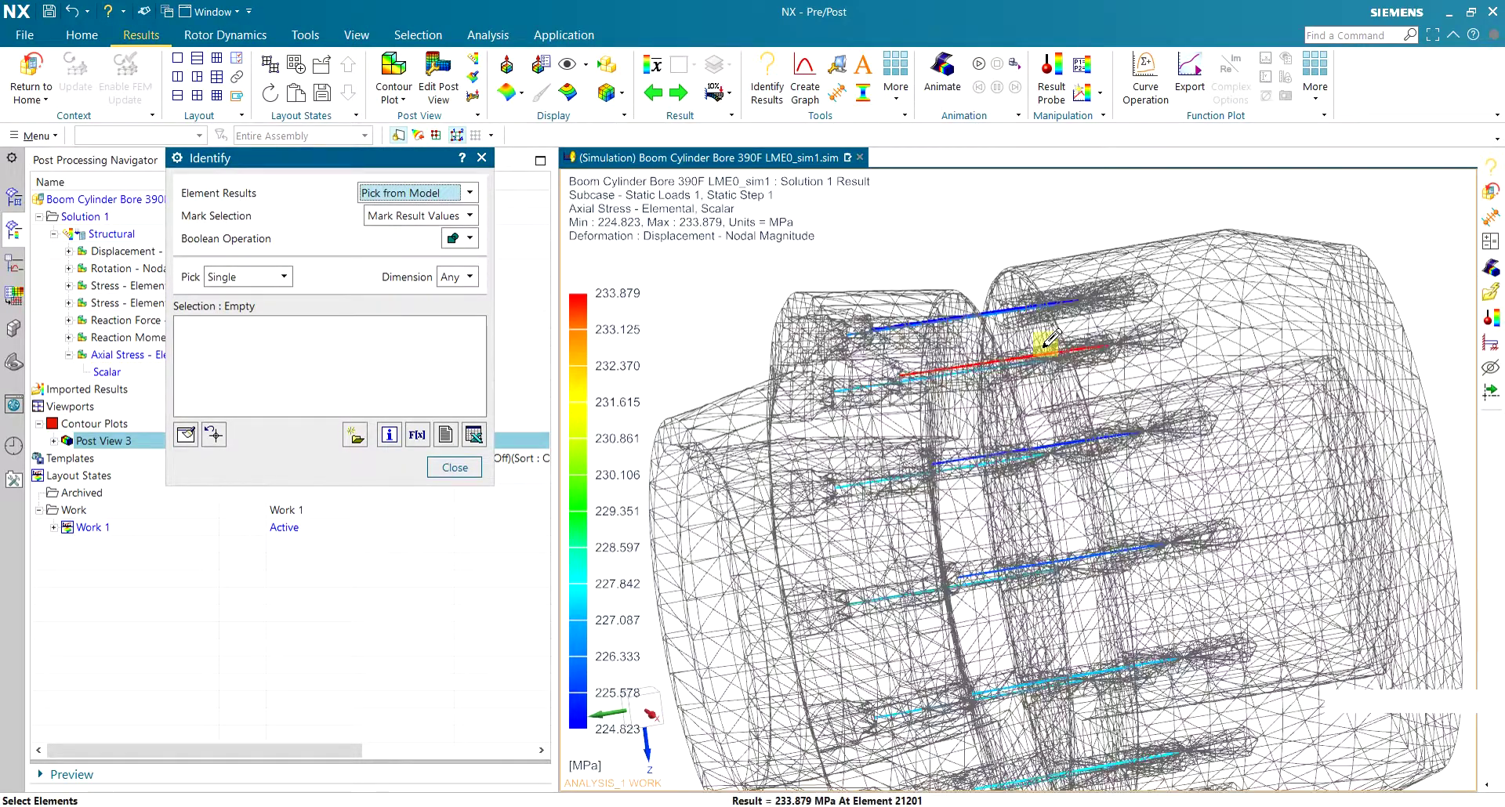
click(1025, 360)
scroll(1010, 496, down, 4)
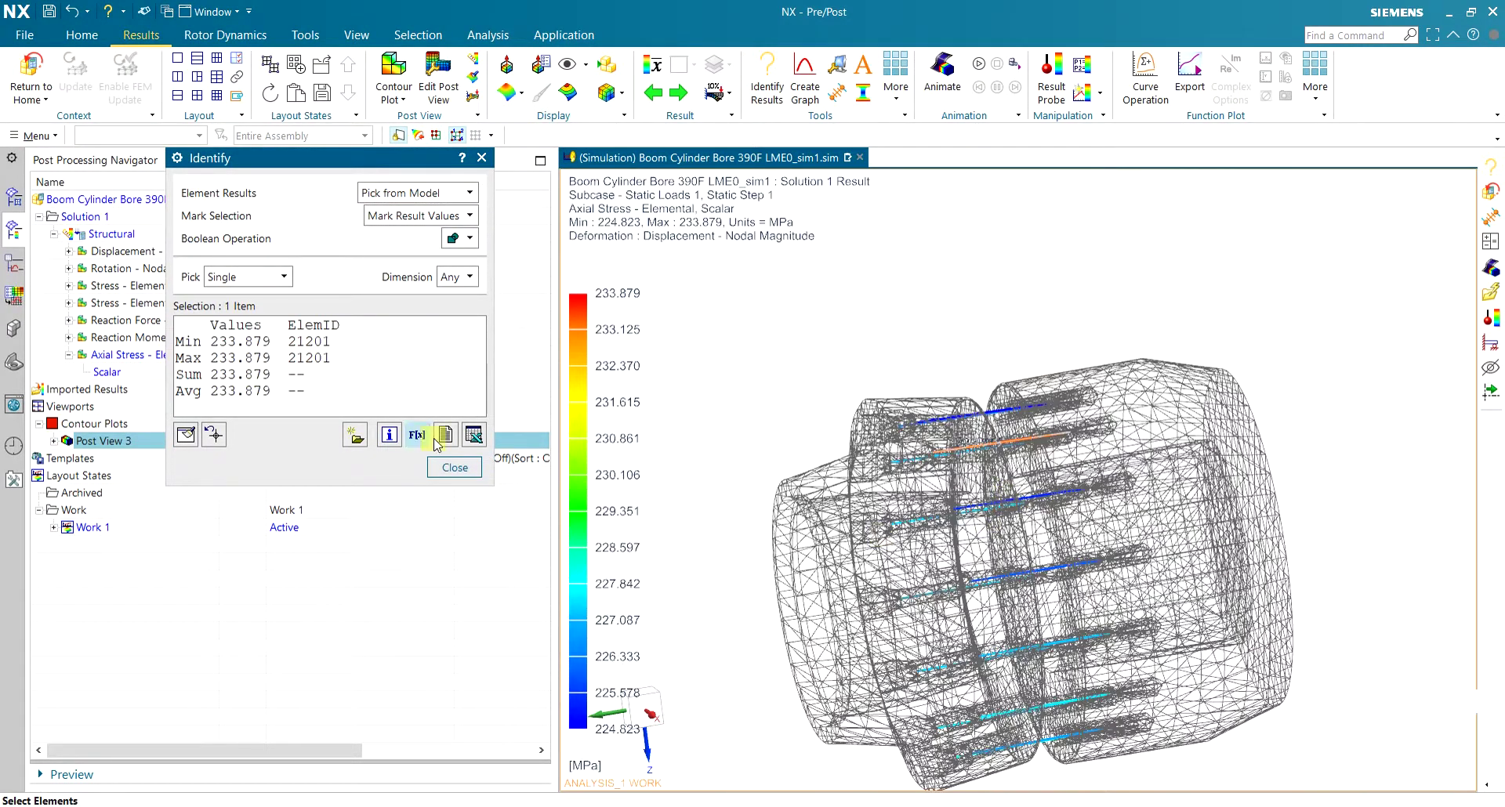
click(214, 436)
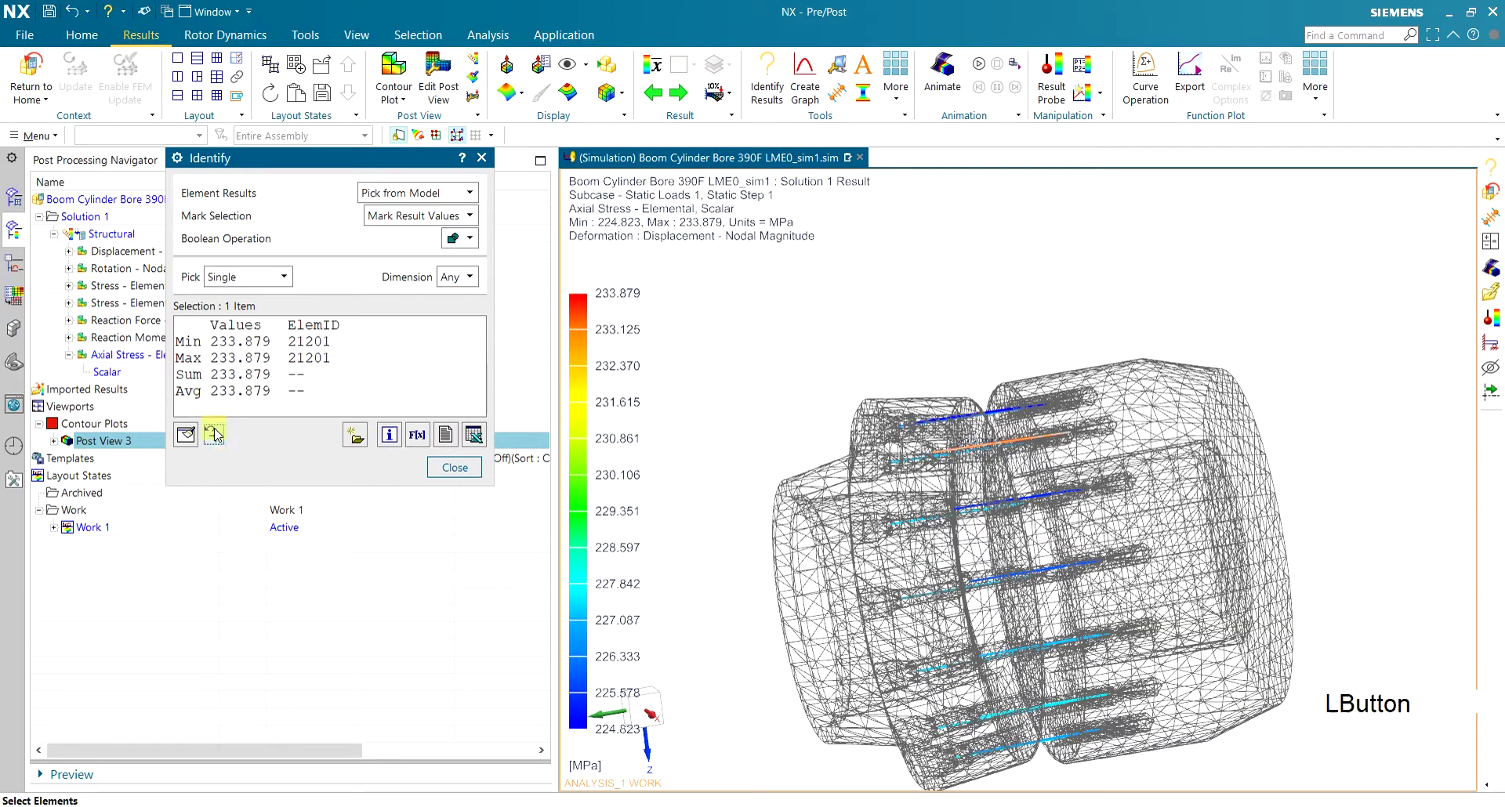
click(1060, 733)
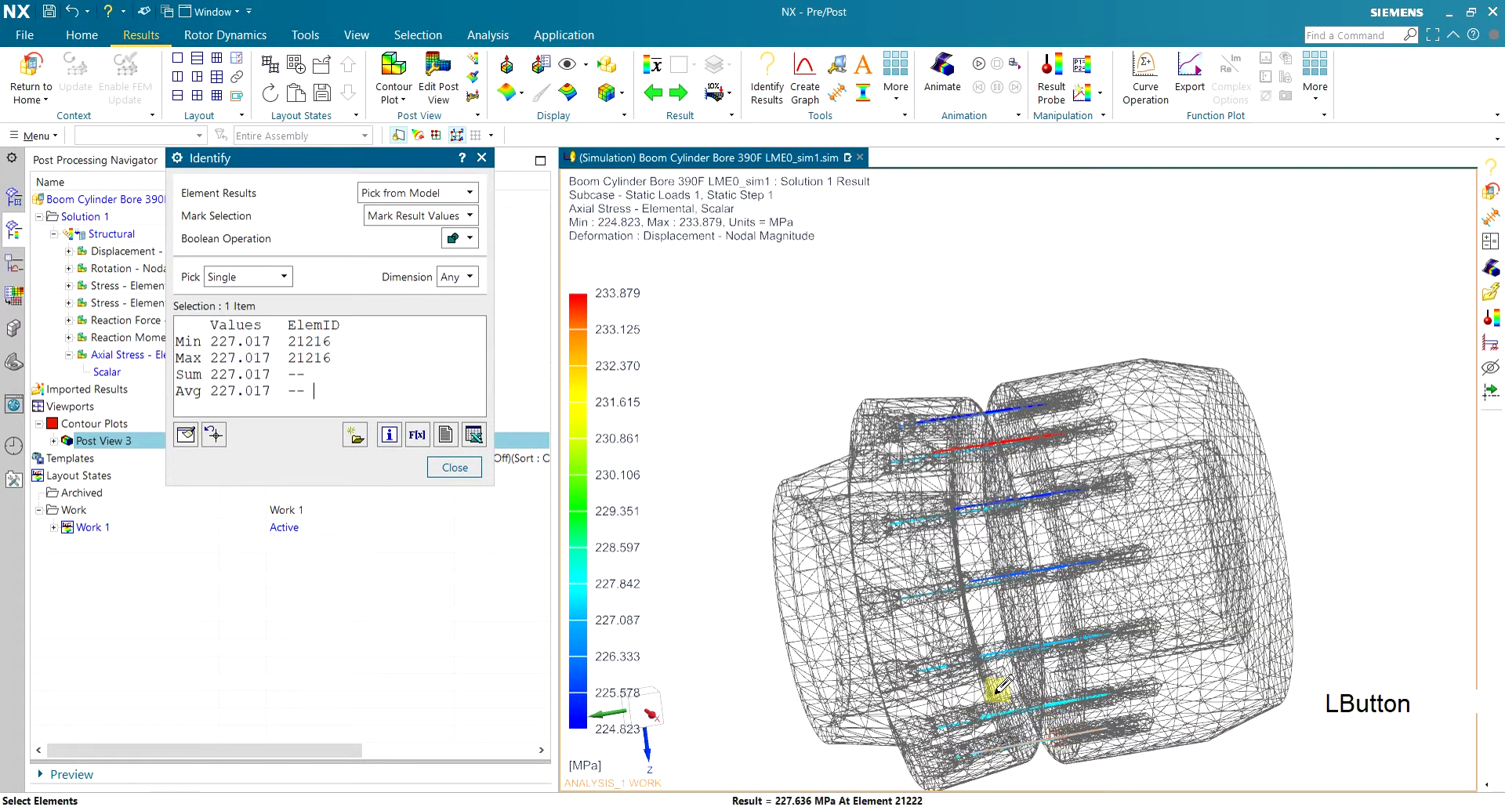
click(455, 467)
key(ctrl+f)
middle_drag(1112, 497, 1200, 433)
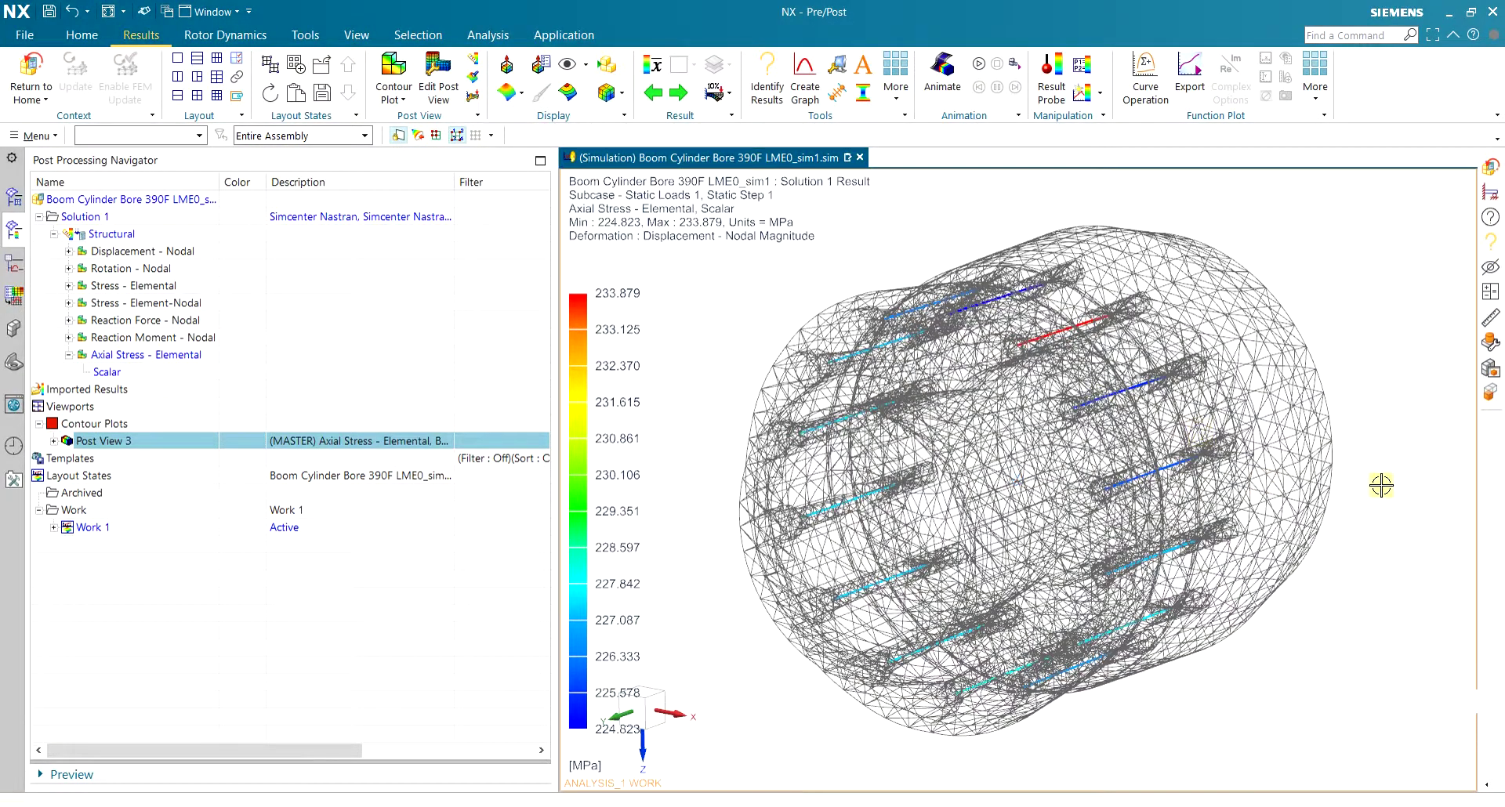